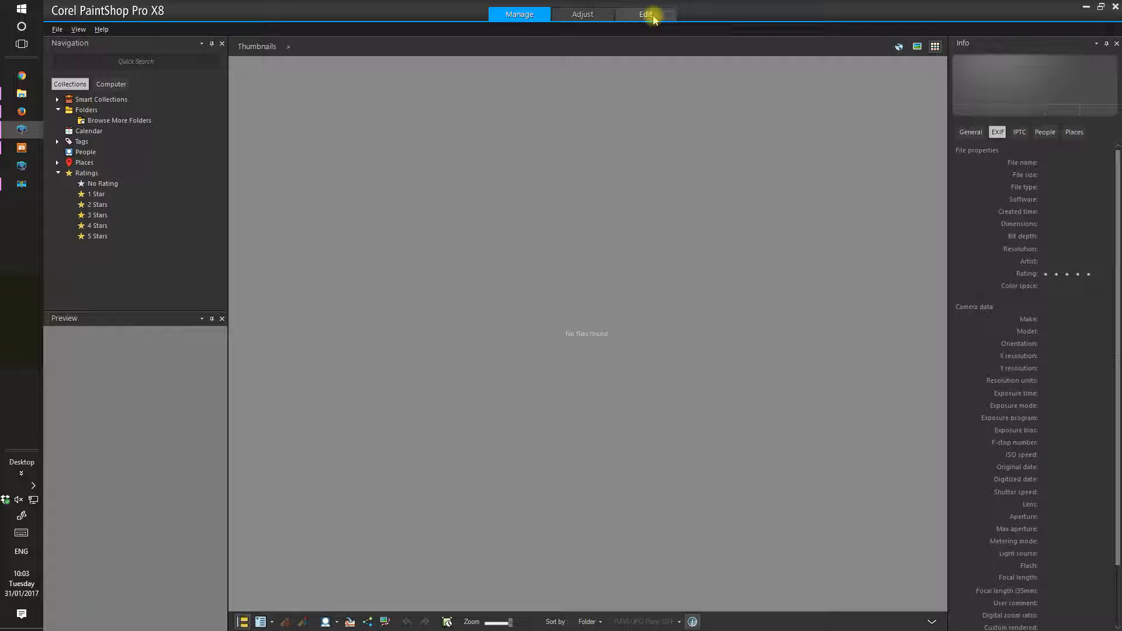
# - Switch to the Edit workspace and load the saved custom layout My X8 Workspace
pyautogui.click(653, 17)
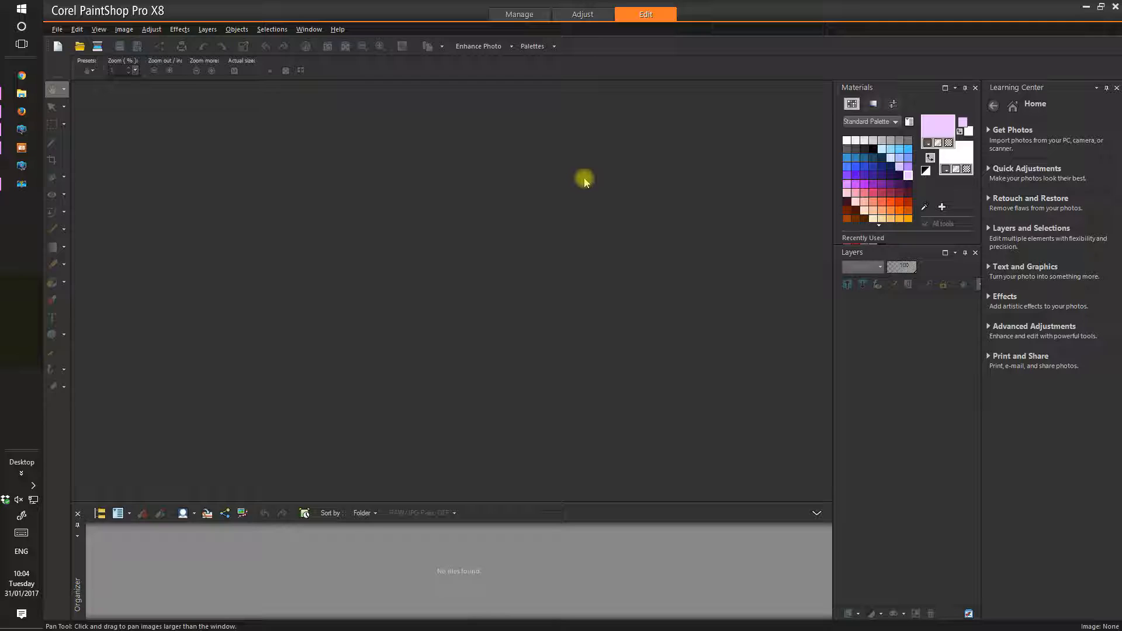
pyautogui.click(57, 31)
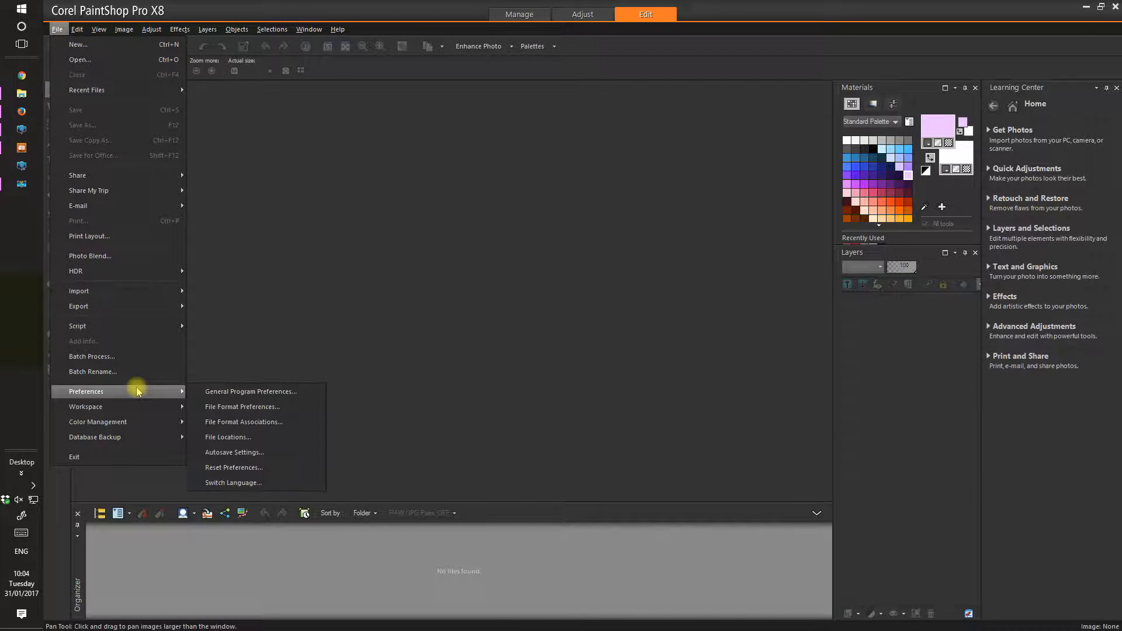
pyautogui.click(136, 409)
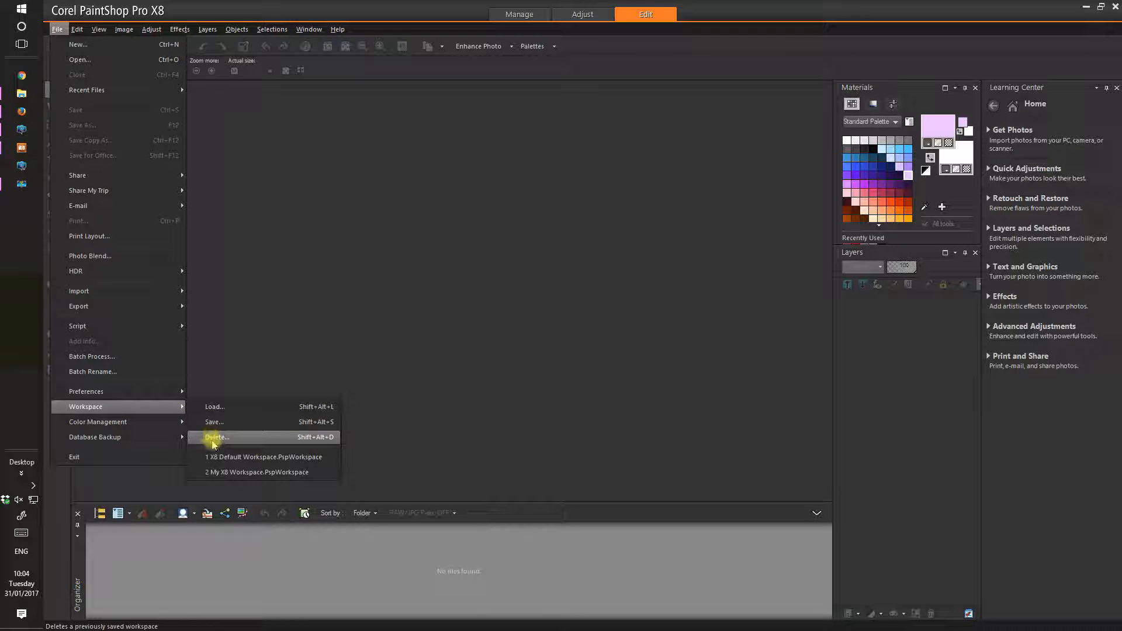
pyautogui.click(219, 473)
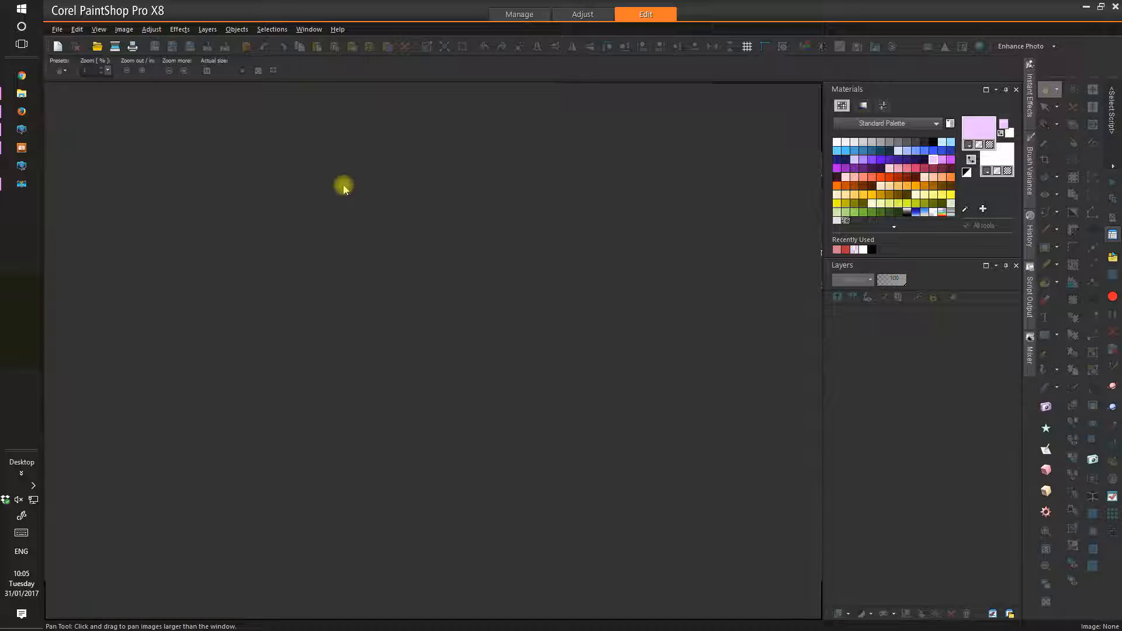
# - Look at the contents of the Valentine Card folder in File Explorer
pyautogui.click(23, 94)
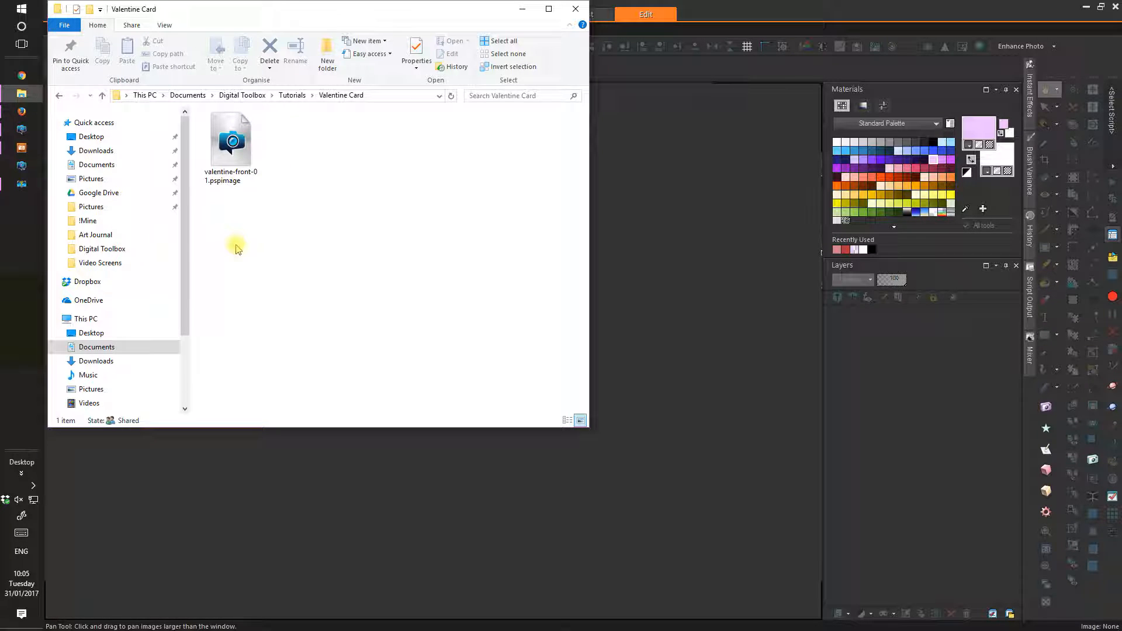
pyautogui.click(313, 445)
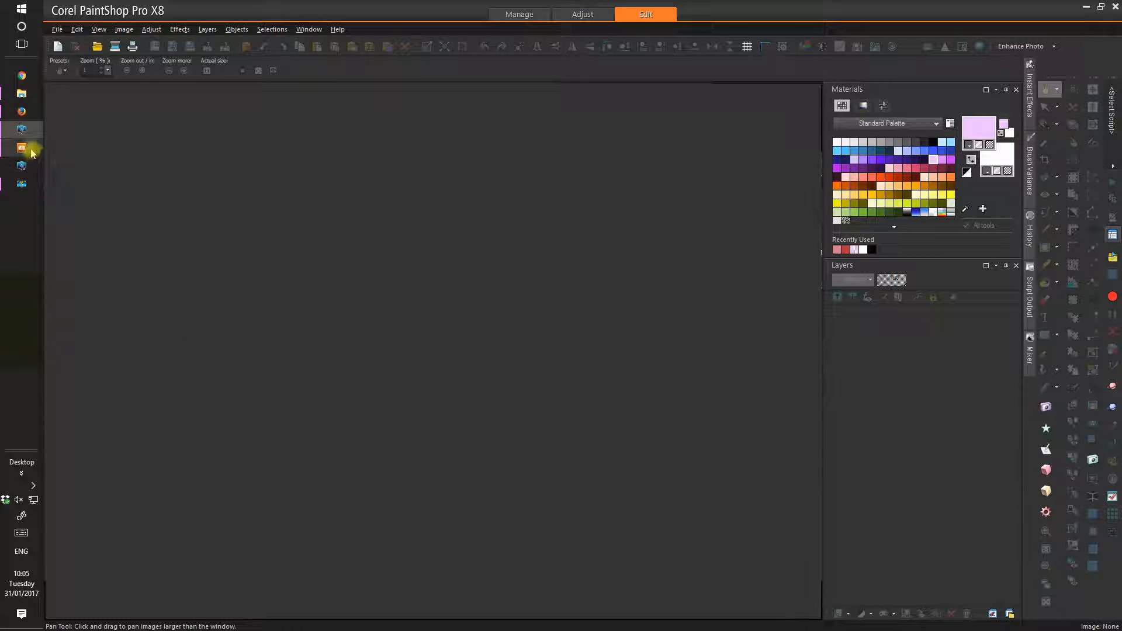
# - Switch to ACDSee, open the Sending You Love card from its Image Basket in PaintShop Pro, and move the card's window aside
pyautogui.moveTo(32, 153)
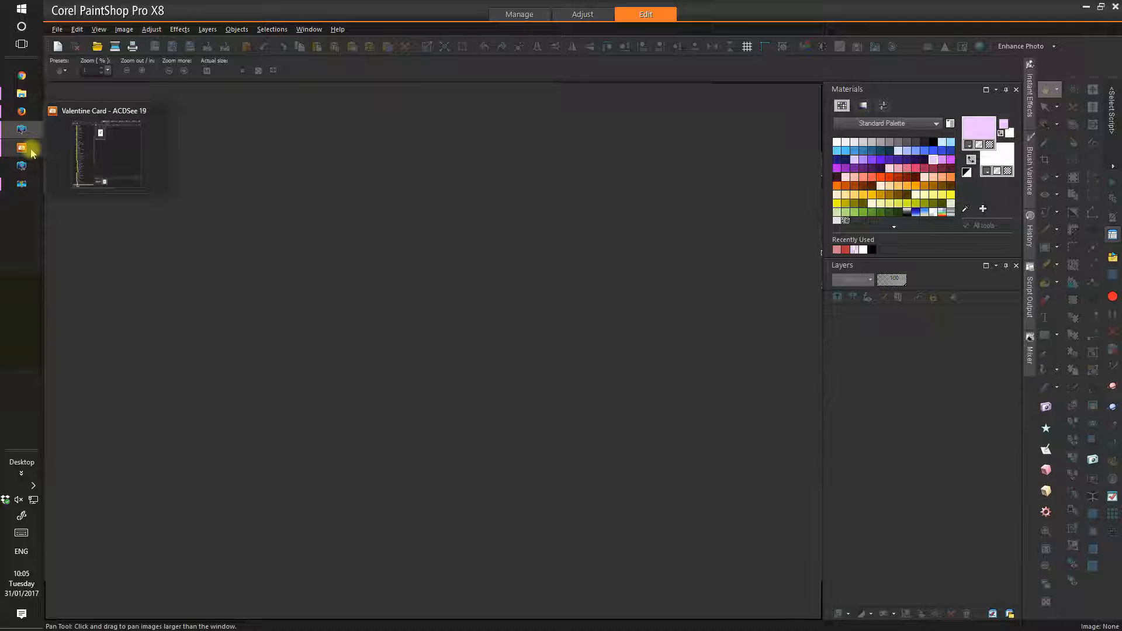
pyautogui.click(25, 148)
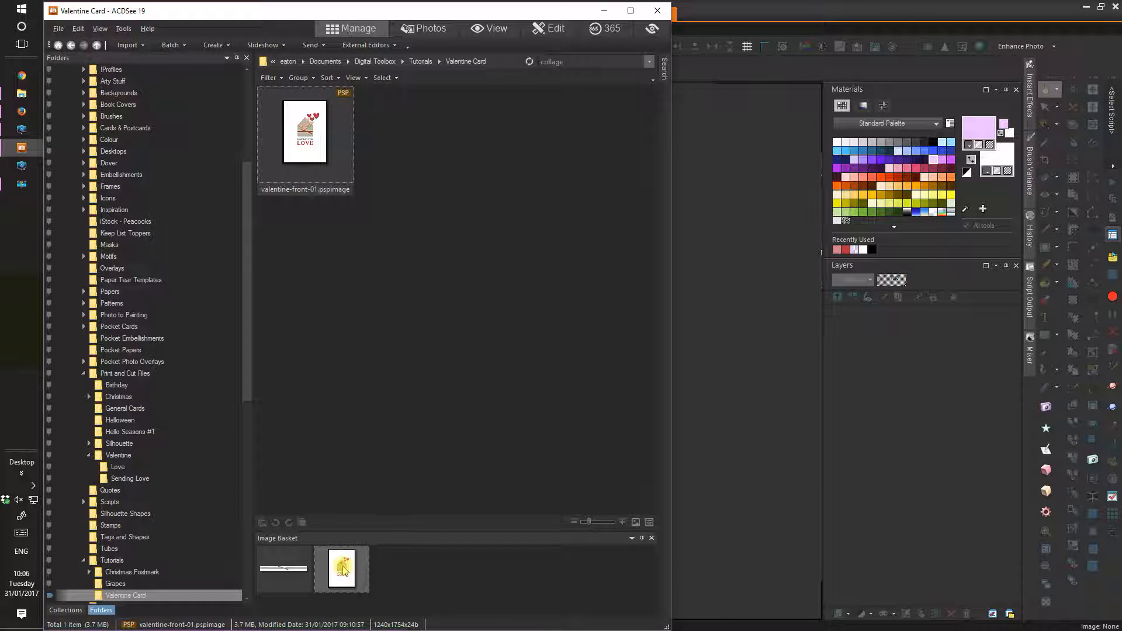
pyautogui.moveTo(344, 571); pyautogui.dragTo(700, 538)
pyautogui.moveTo(733, 470)
pyautogui.mouseDown()
pyautogui.moveTo(726, 434)
pyautogui.moveTo(731, 450)
pyautogui.mouseUp()
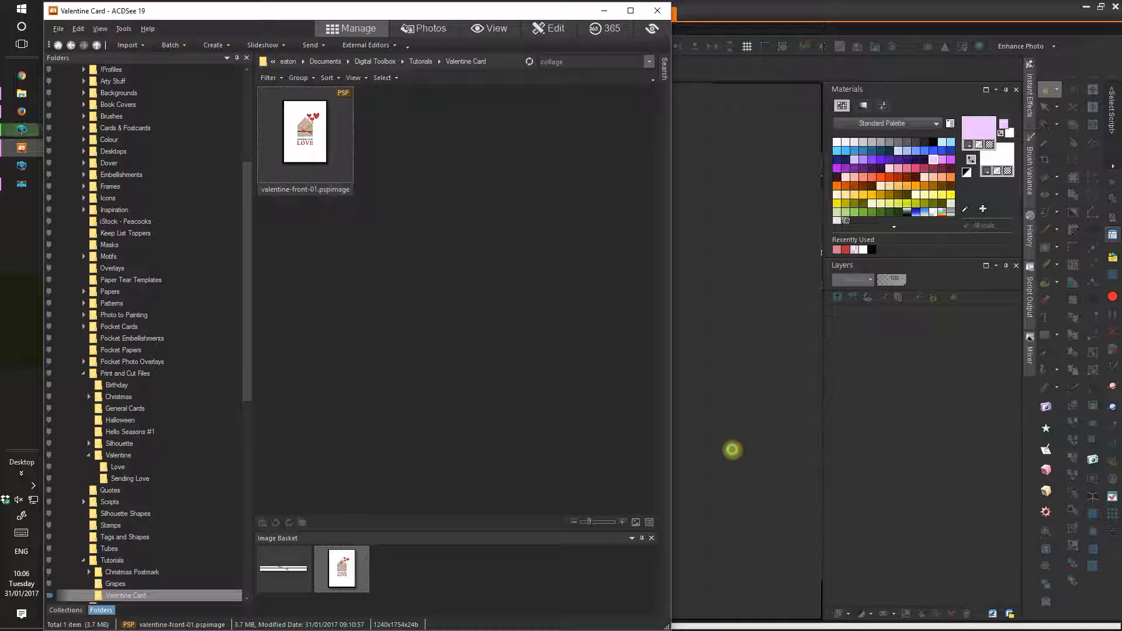
pyautogui.click(733, 479)
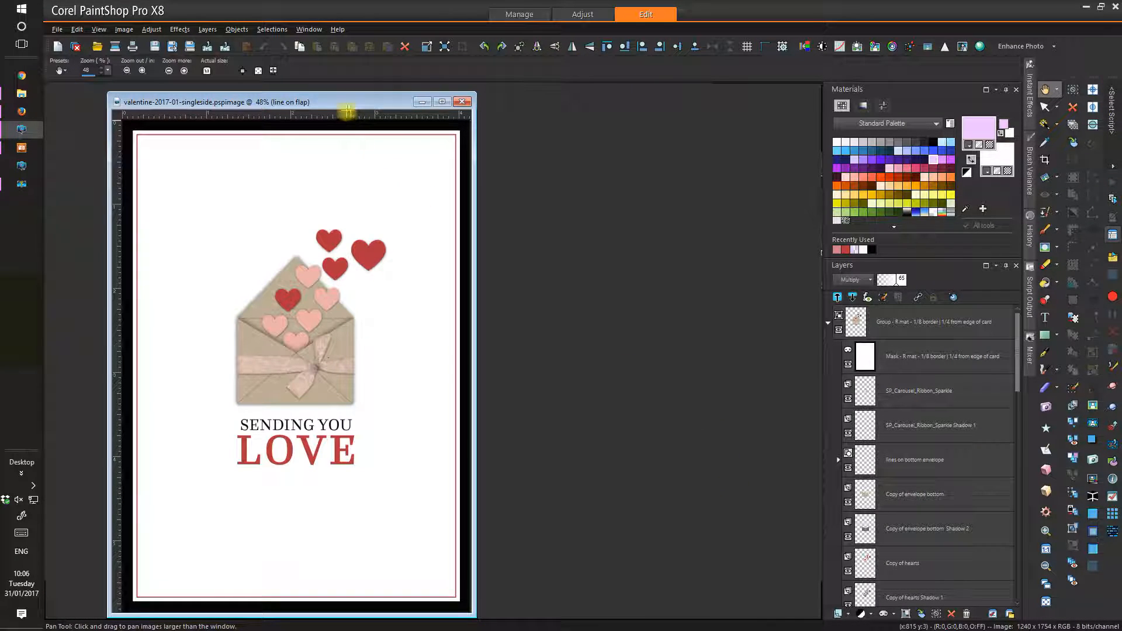
pyautogui.moveTo(345, 103); pyautogui.dragTo(286, 101)
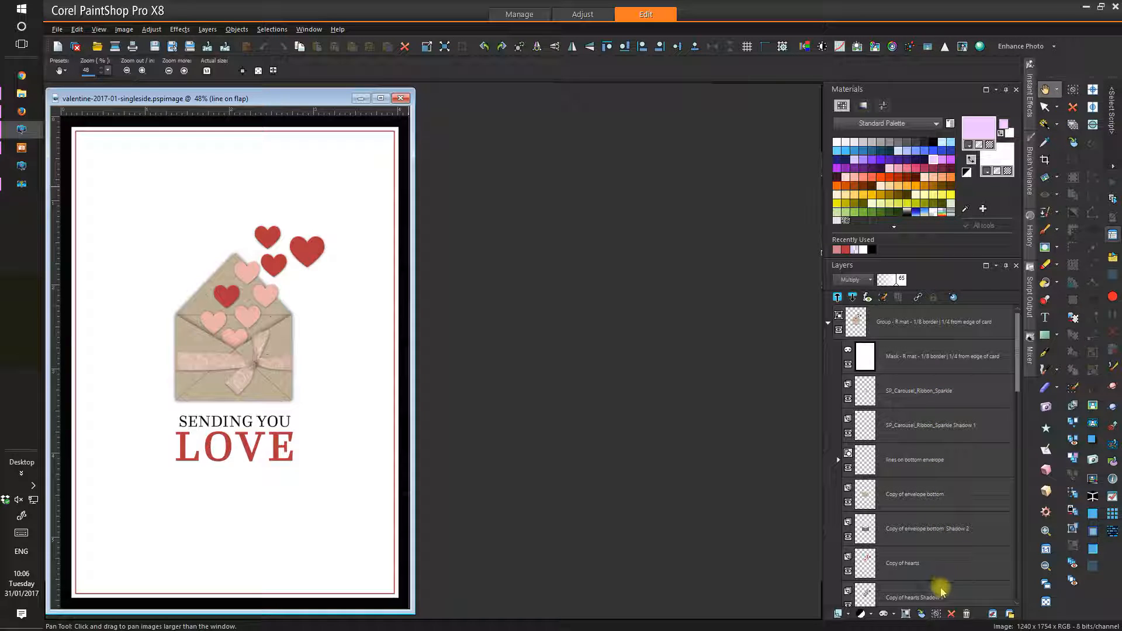
pyautogui.moveTo(1016, 367)
pyautogui.mouseDown()
pyautogui.moveTo(1006, 570)
pyautogui.moveTo(1023, 348)
pyautogui.mouseUp()
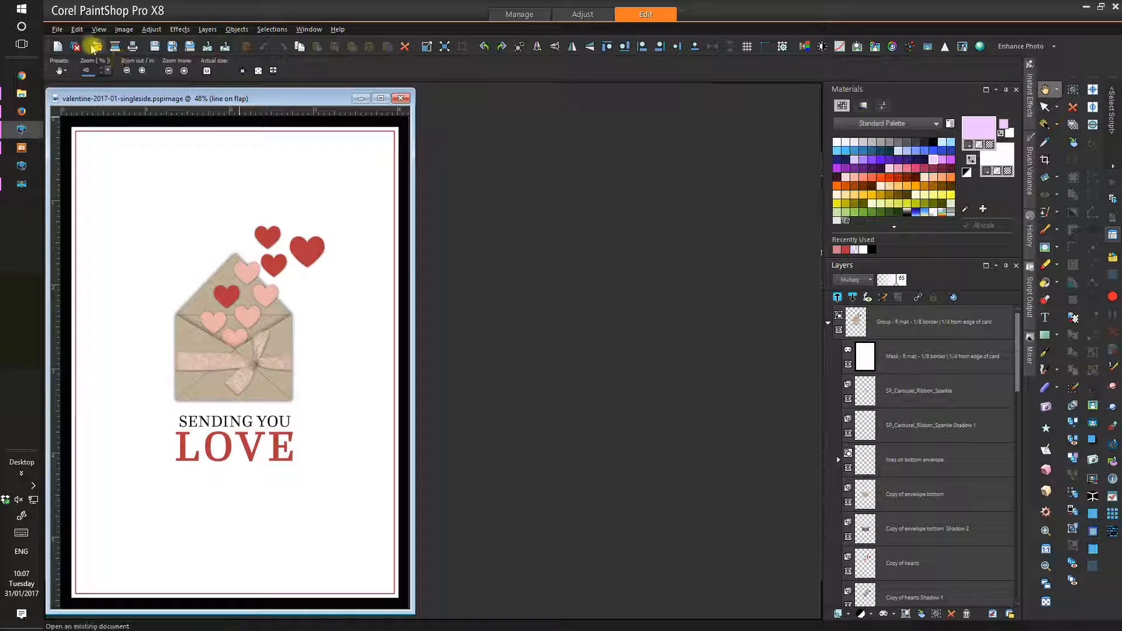
# - Check the ruler display units and default resolution in the general program preferences
pyautogui.click(59, 30)
pyautogui.moveTo(134, 396)
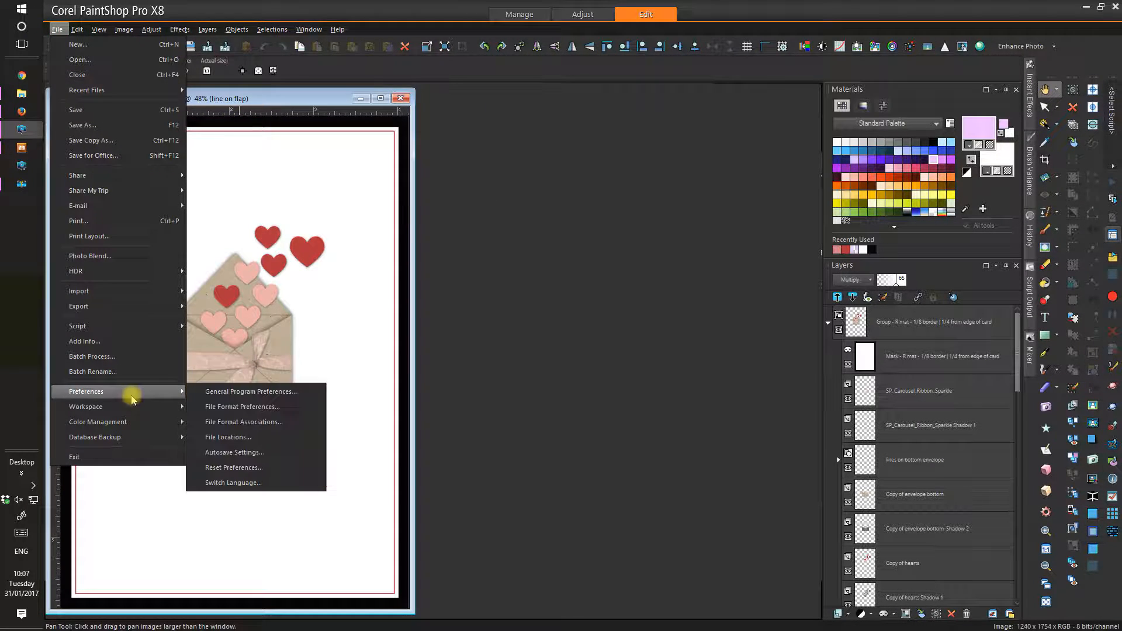
pyautogui.click(244, 392)
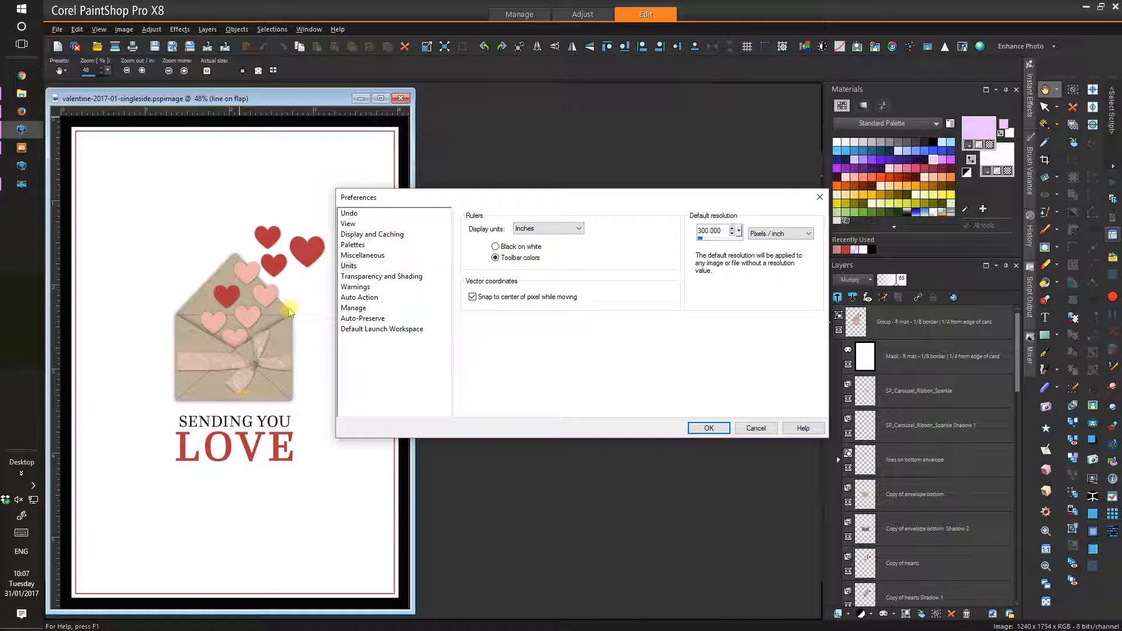
pyautogui.click(349, 265)
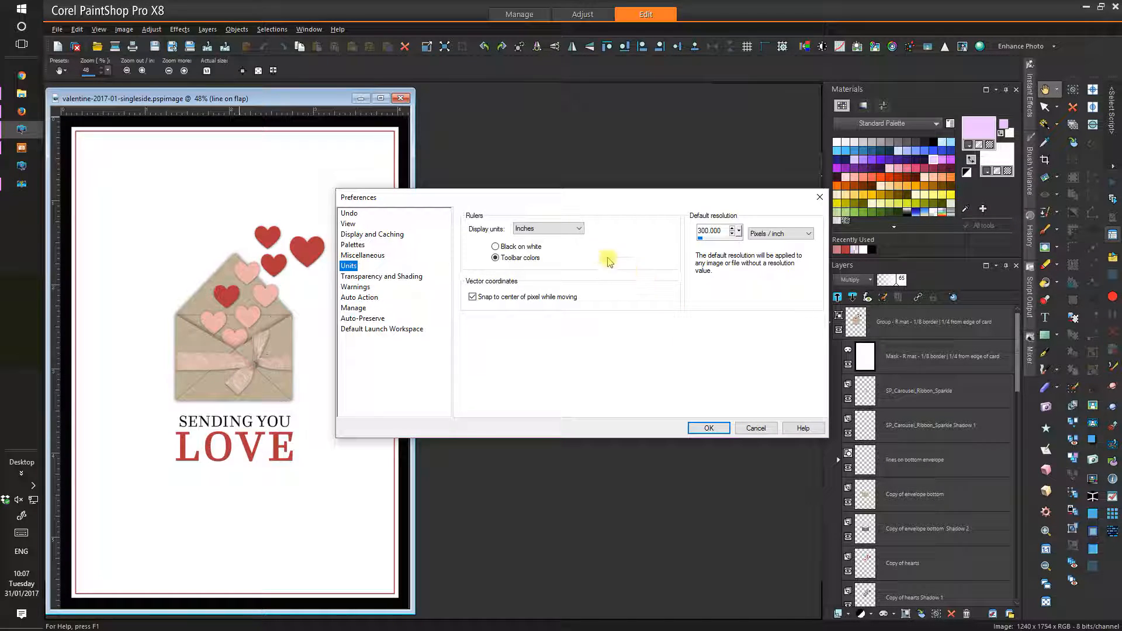
pyautogui.click(577, 232)
pyautogui.click(579, 230)
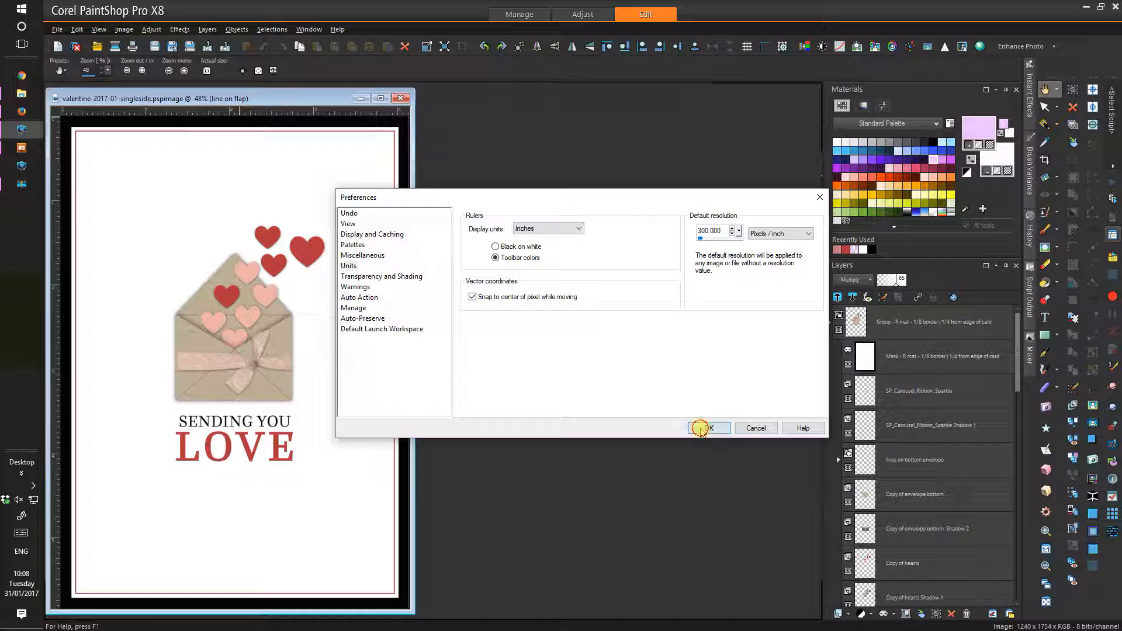
pyautogui.click(702, 430)
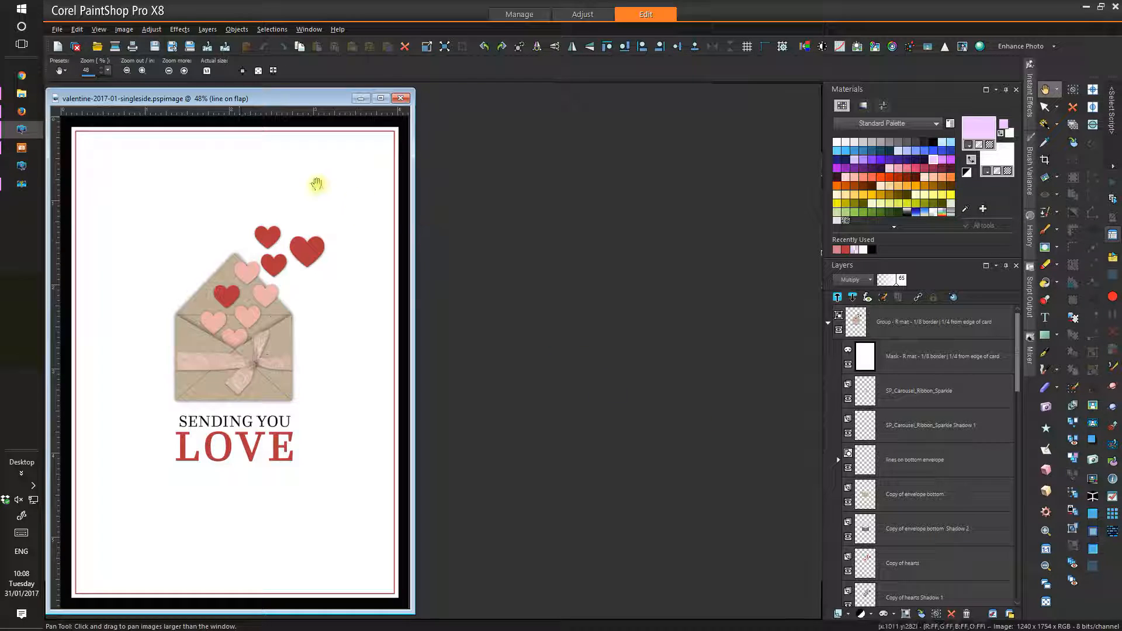
# - Examine the valentine card's current grid spacing and units in the Grid, Guide & Snap Properties
pyautogui.click(99, 30)
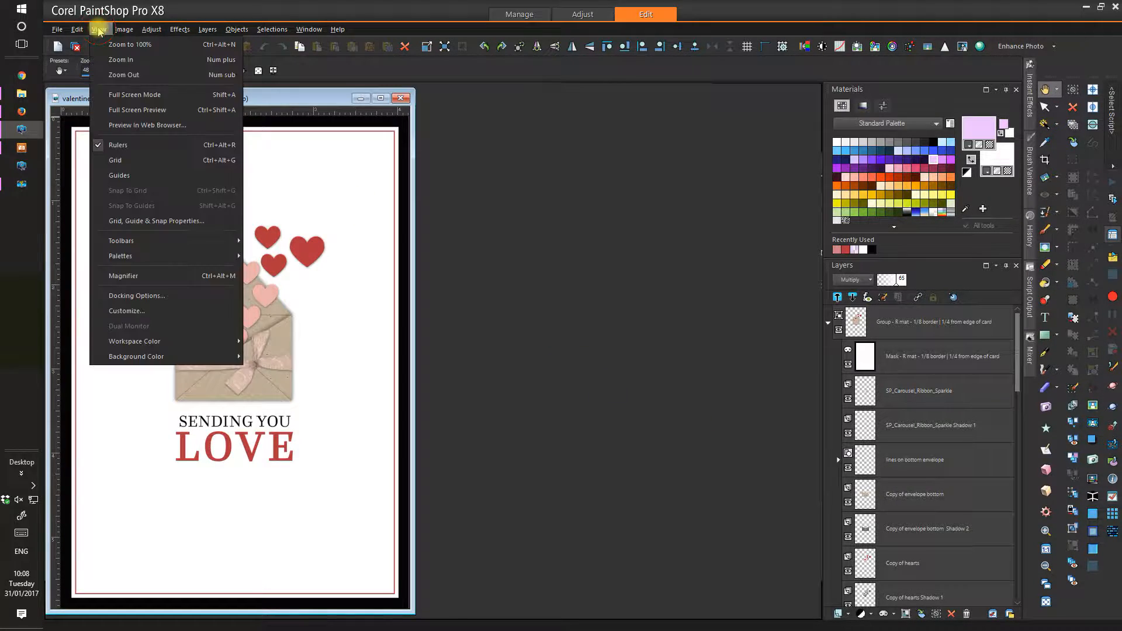
pyautogui.click(142, 225)
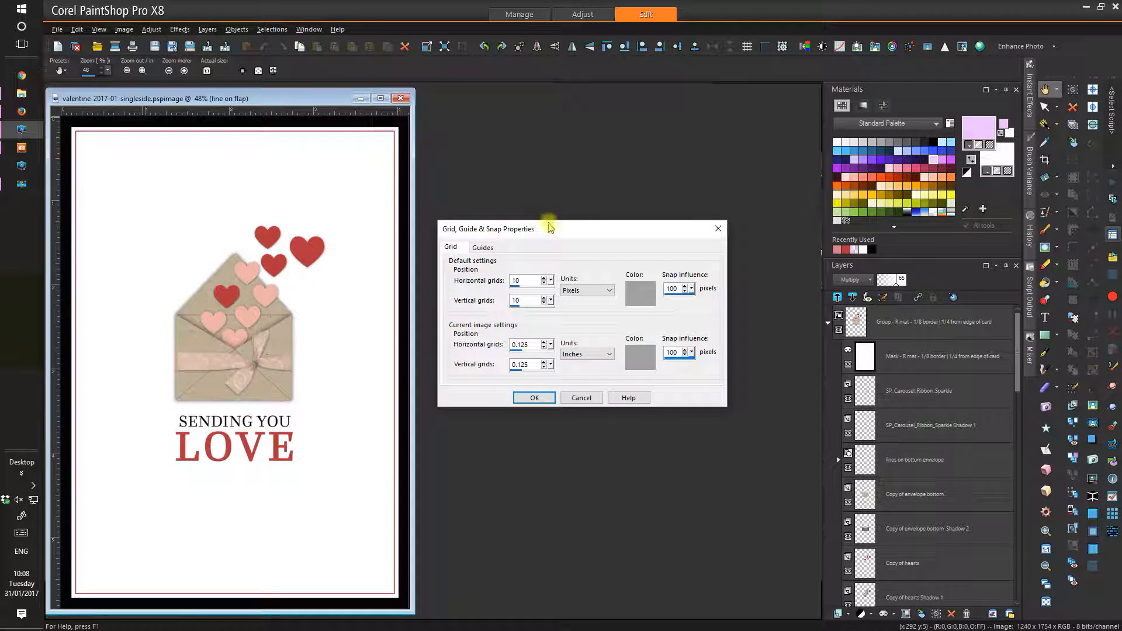
pyautogui.moveTo(581, 226); pyautogui.dragTo(559, 169)
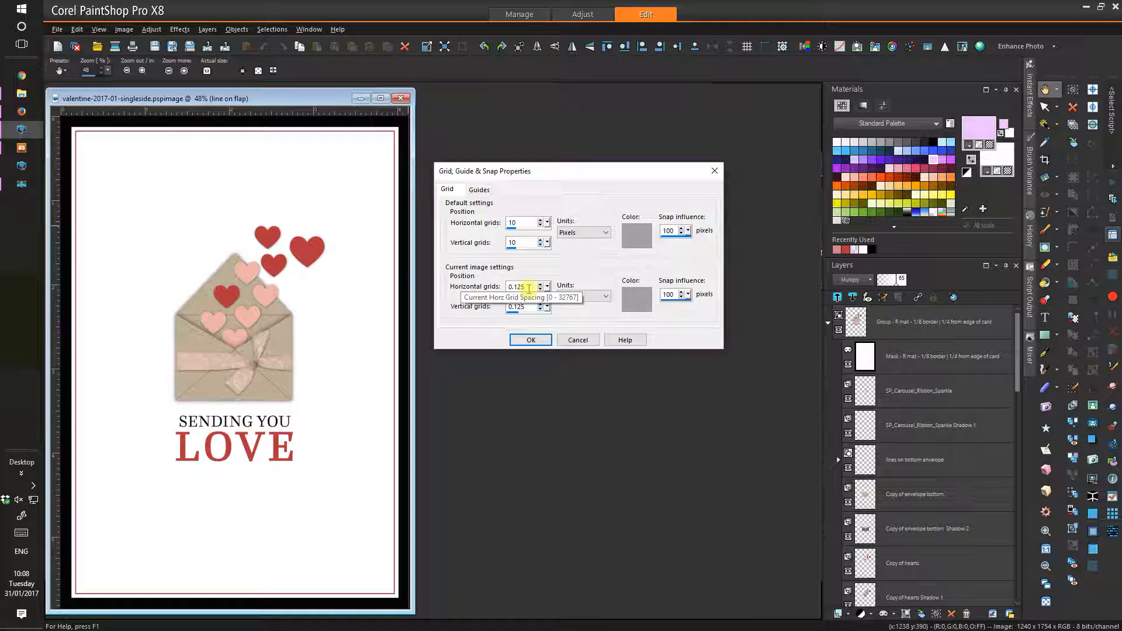
pyautogui.click(572, 343)
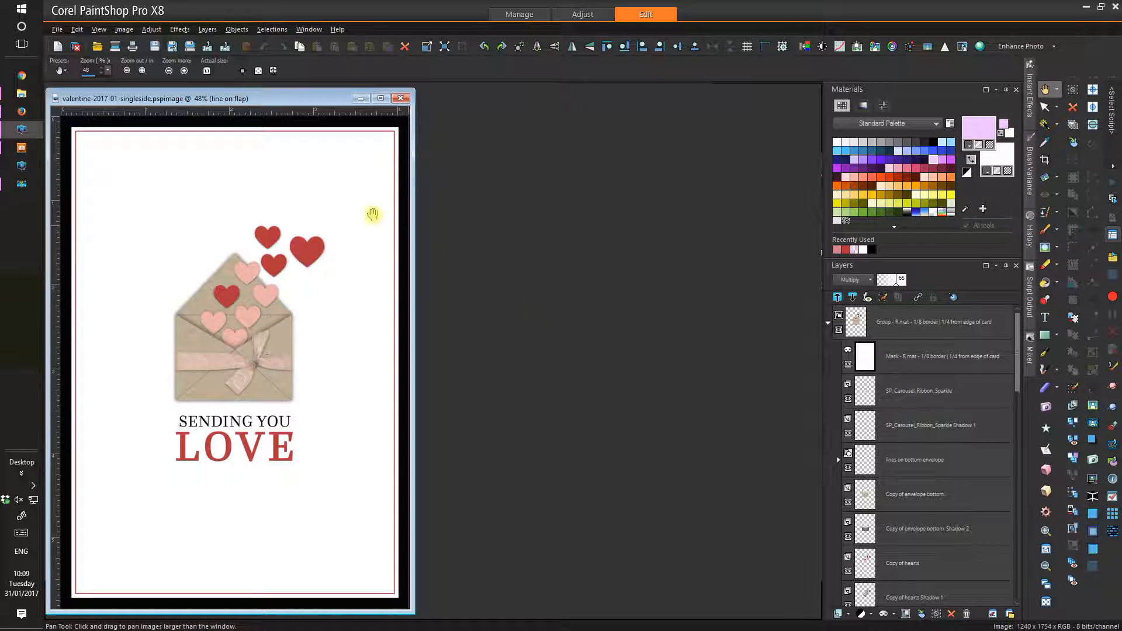
# - Create a new 4.133 × 5.847 inch image at 300 pixels/inch with a black (#000000) raster background
pyautogui.click(58, 29)
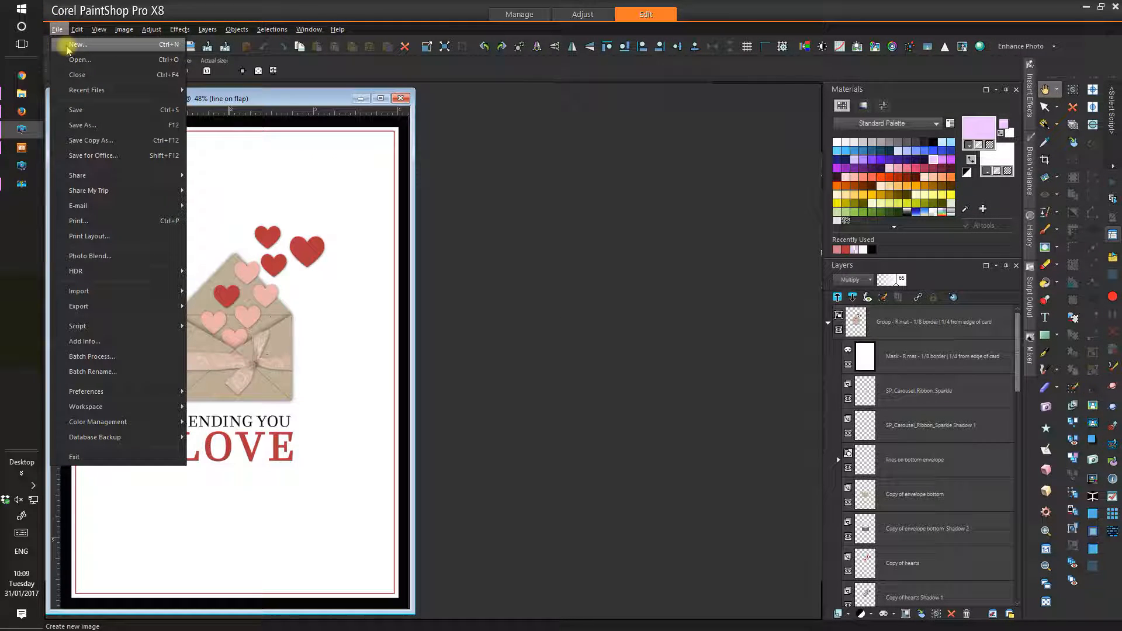
pyautogui.click(68, 45)
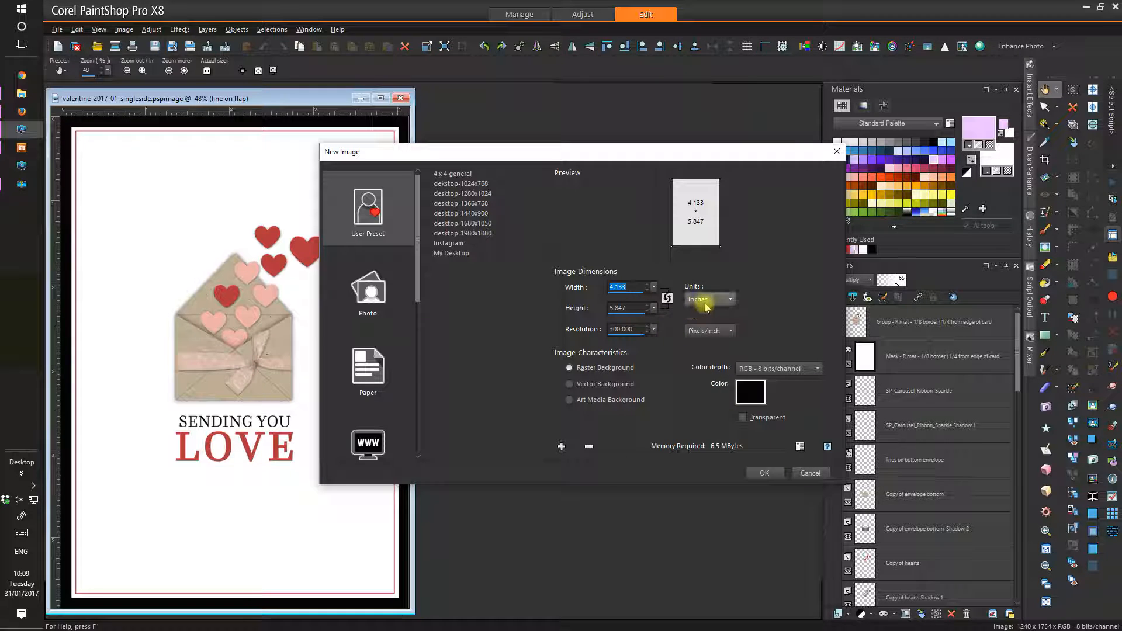
pyautogui.click(730, 301)
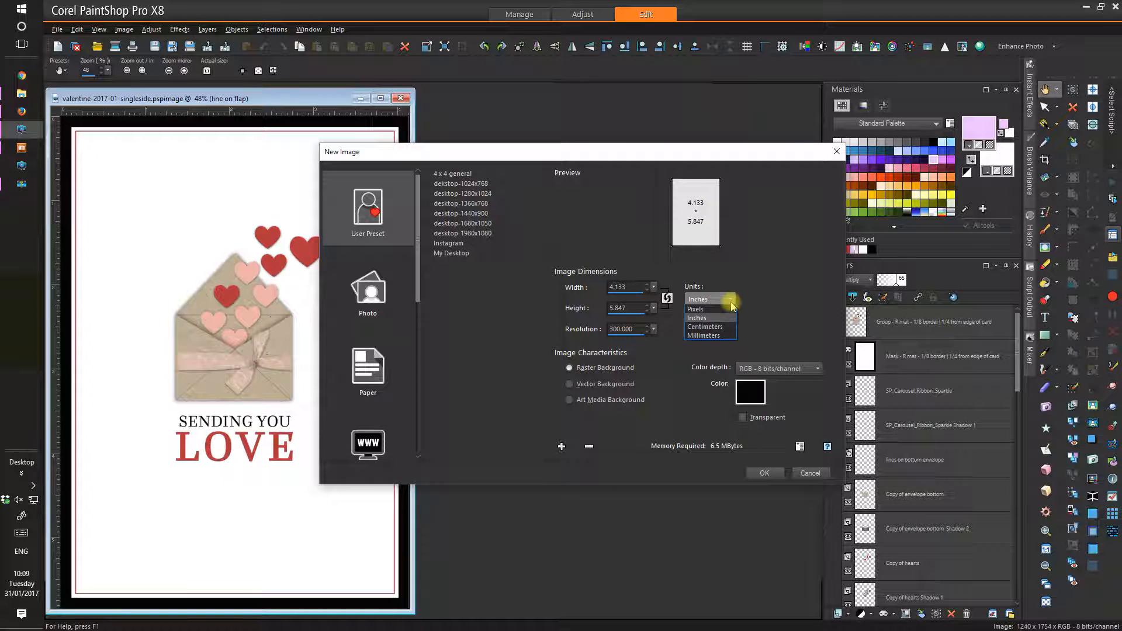
pyautogui.click(725, 318)
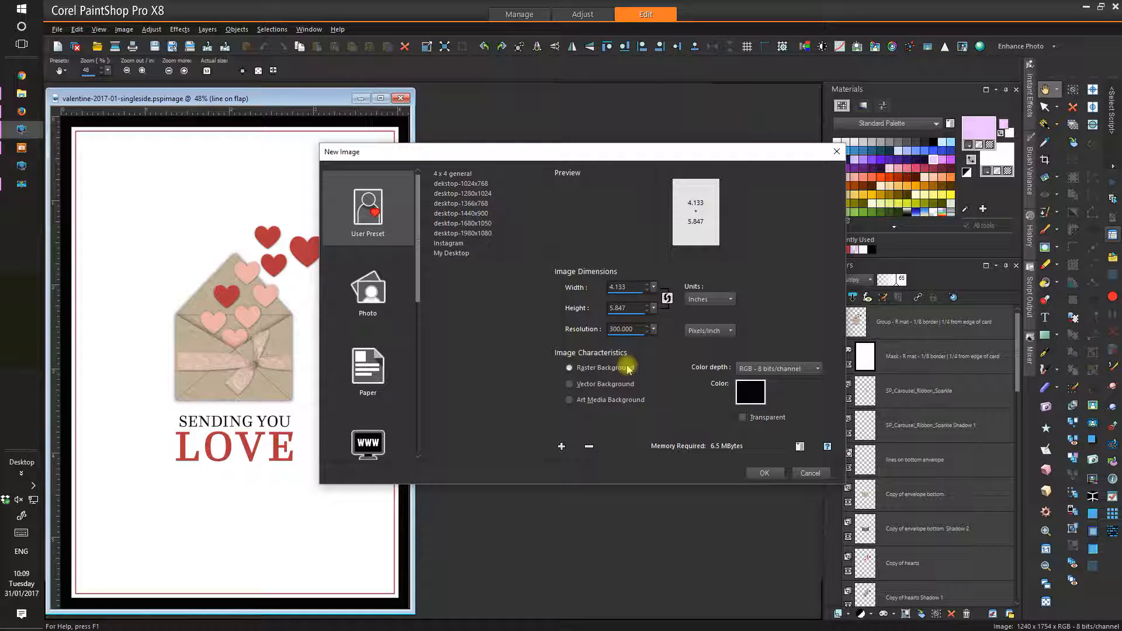
pyautogui.click(756, 393)
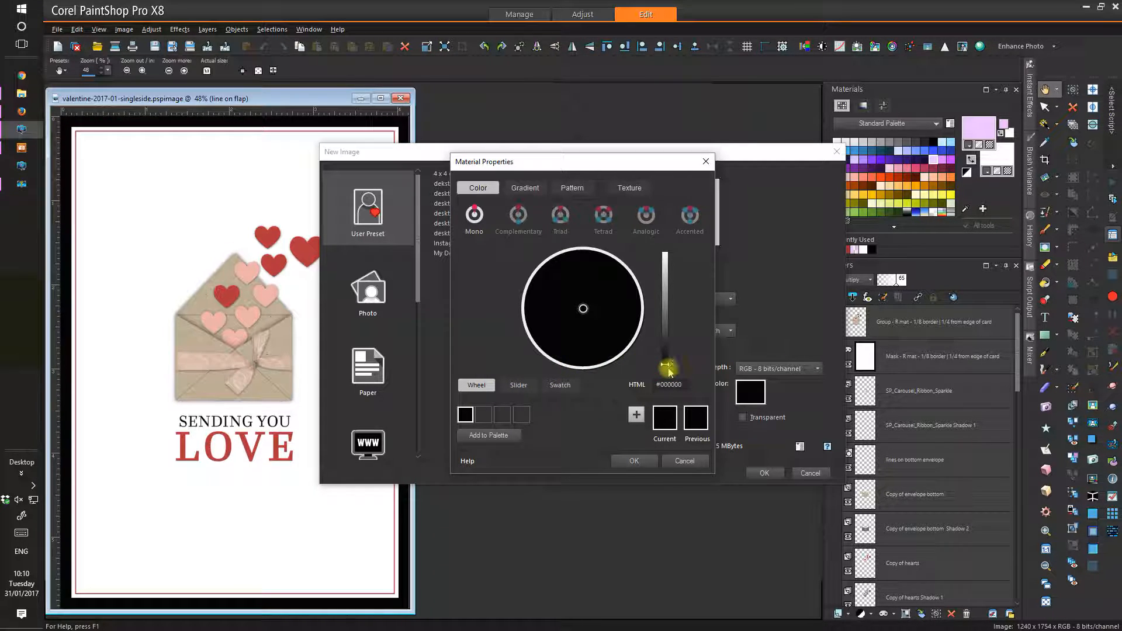
pyautogui.click(636, 462)
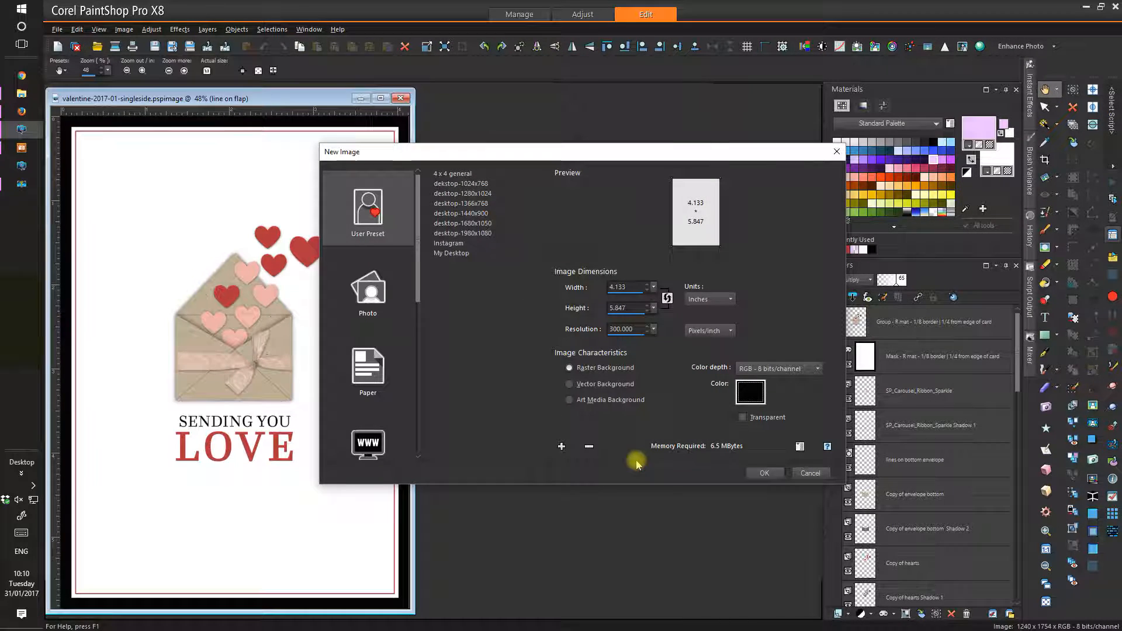
pyautogui.click(776, 477)
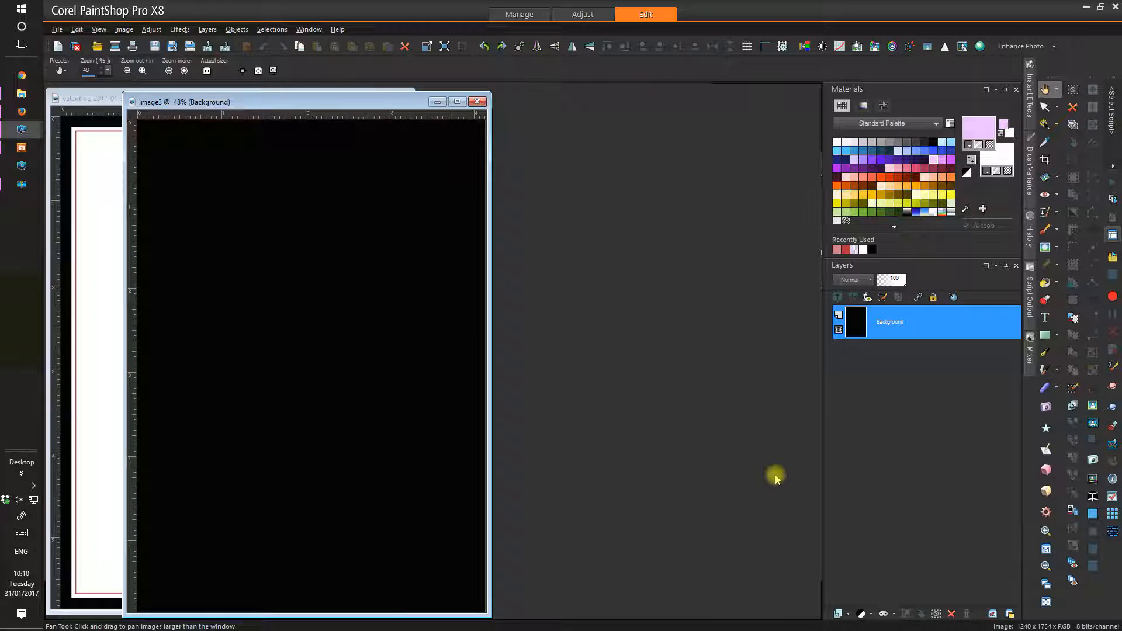
# - Place the new black image beside the valentine card and turn on the grid
pyautogui.moveTo(381, 100); pyautogui.dragTo(689, 104)
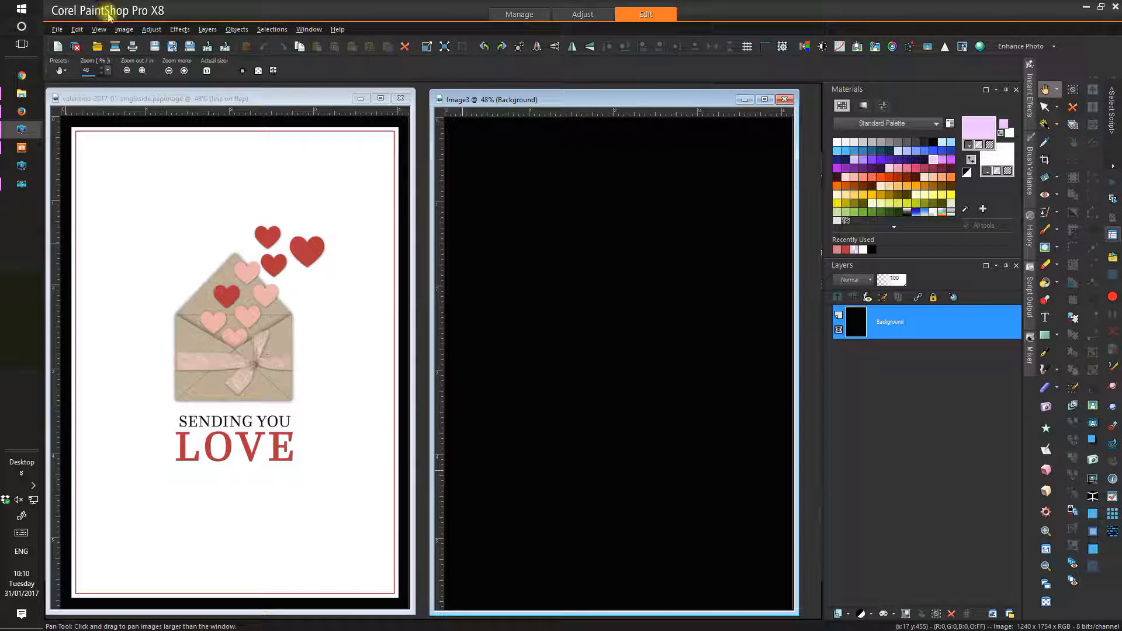
pyautogui.click(98, 31)
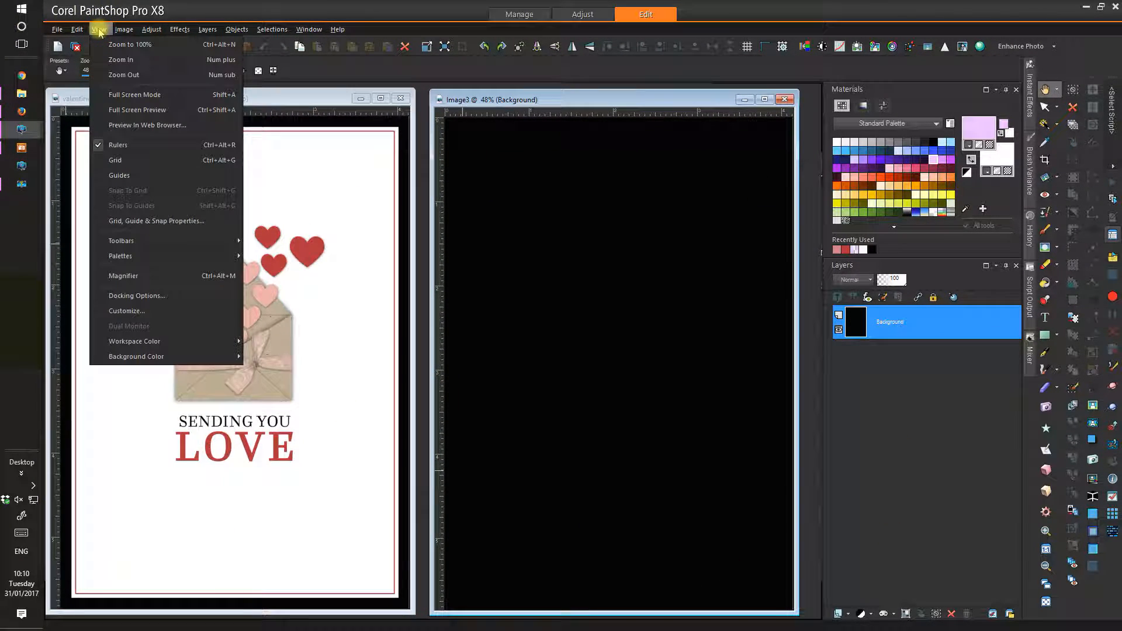
pyautogui.click(117, 160)
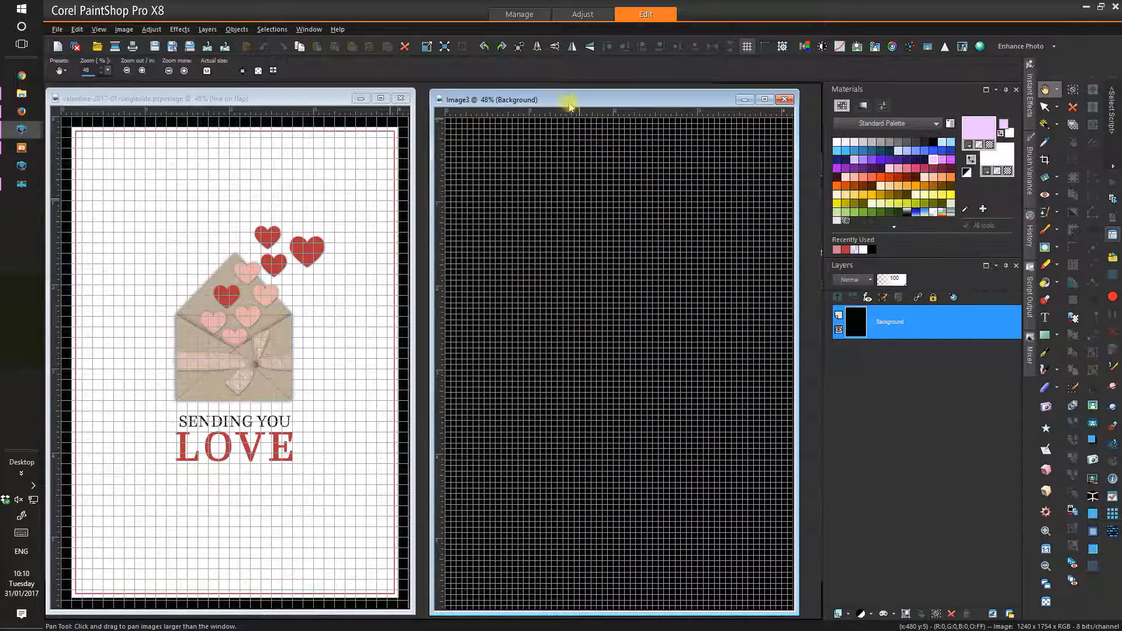
# - Set the new image's current grid to inches with 0.125 horizontal and vertical spacing
pyautogui.click(99, 29)
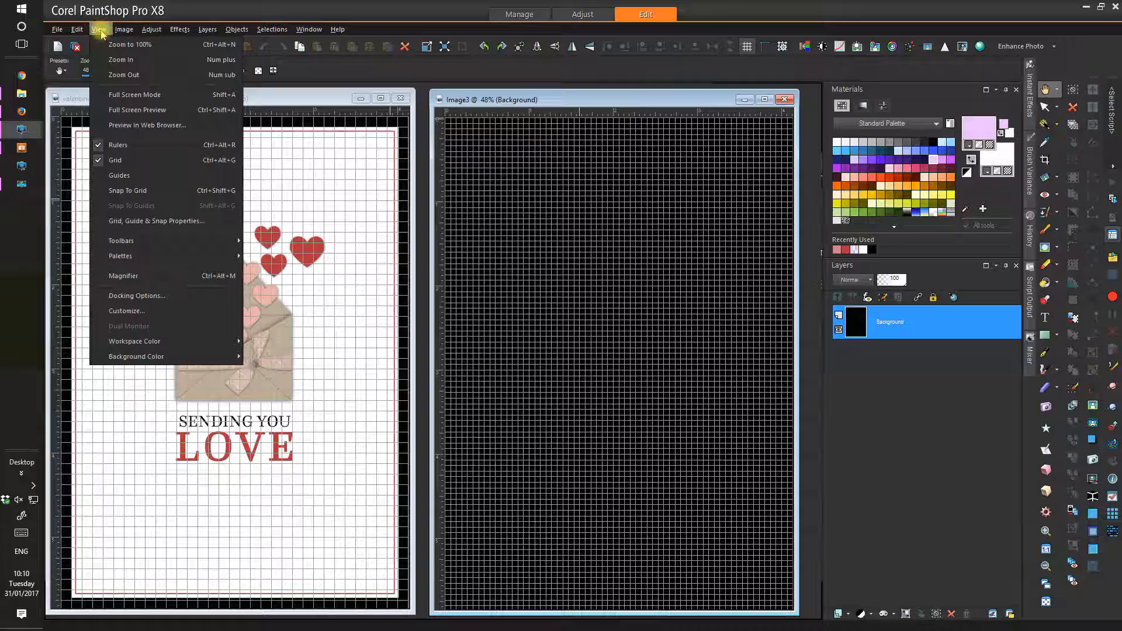
pyautogui.click(140, 225)
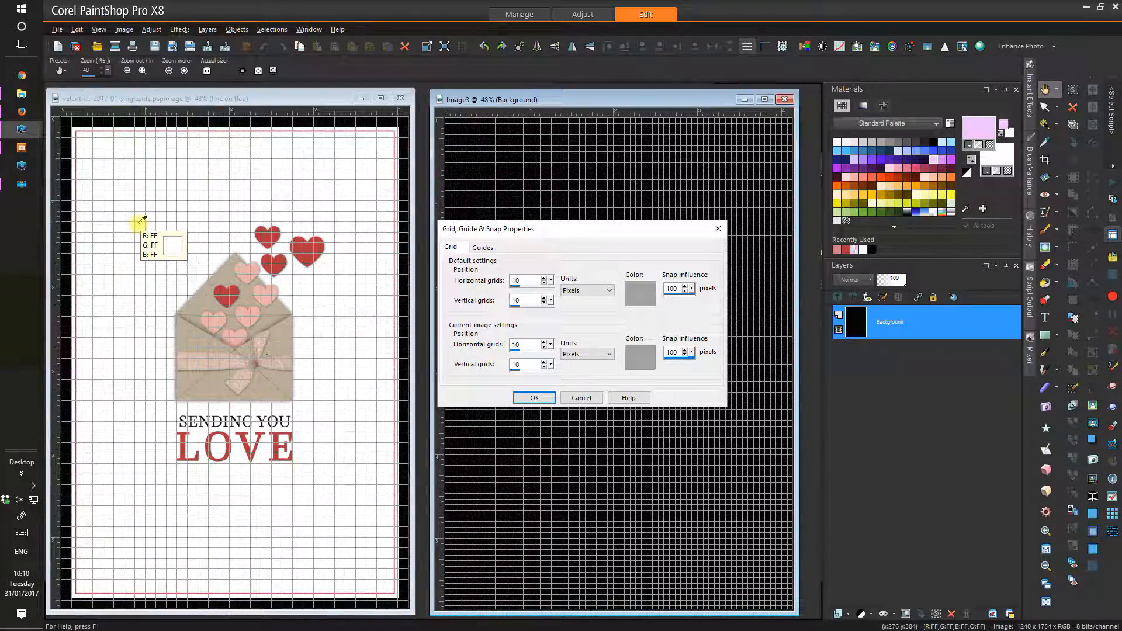
pyautogui.click(576, 355)
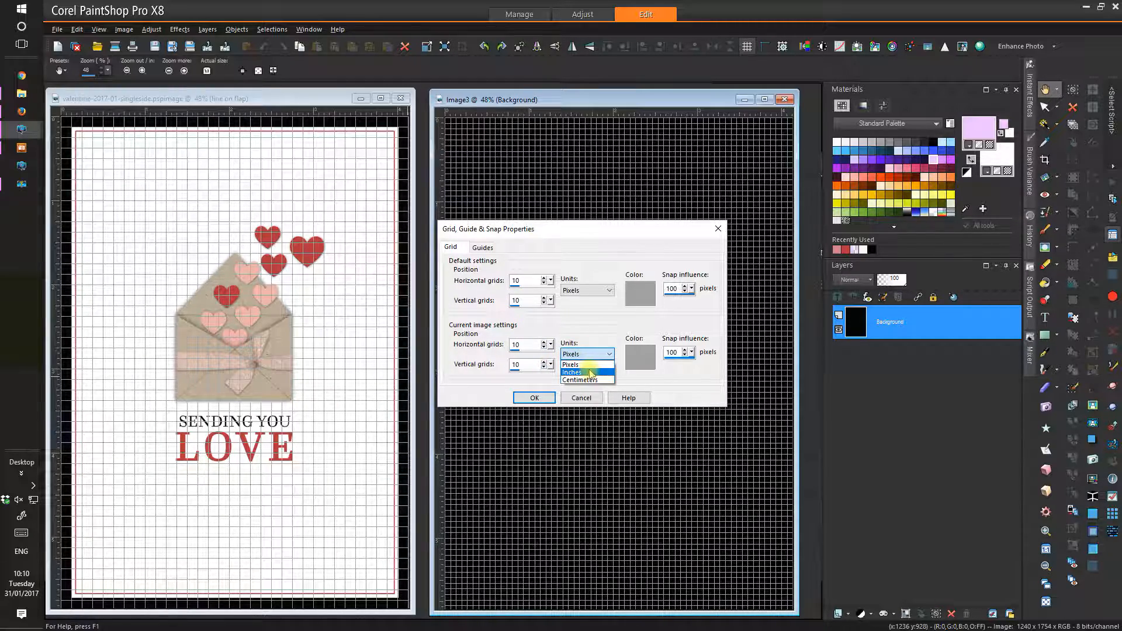
pyautogui.click(591, 373)
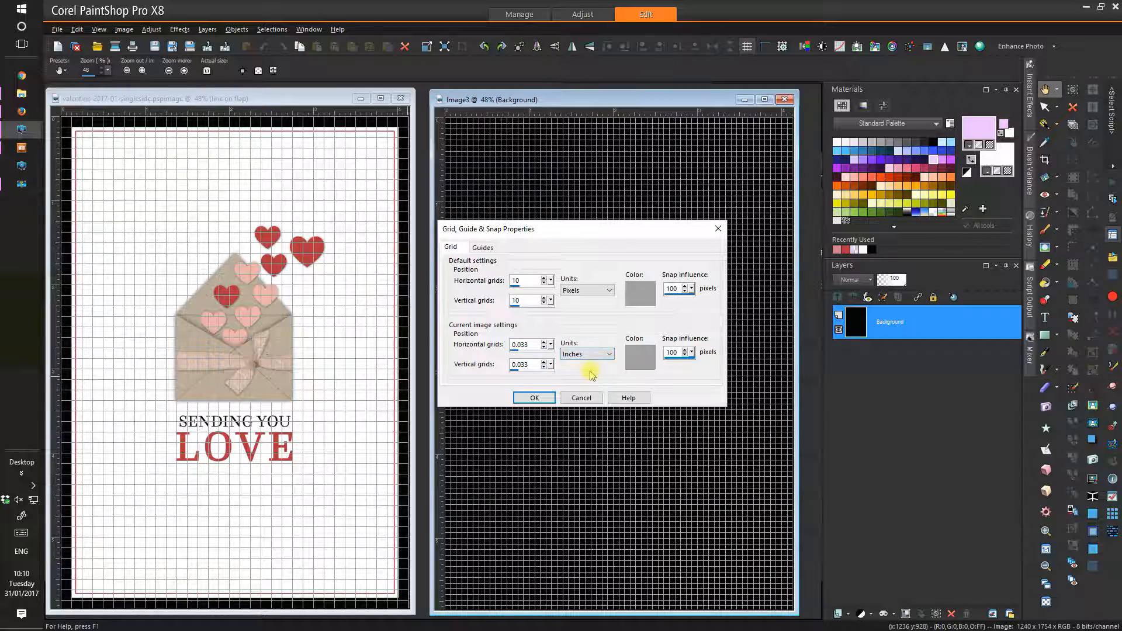
pyautogui.moveTo(517, 345); pyautogui.dragTo(528, 345)
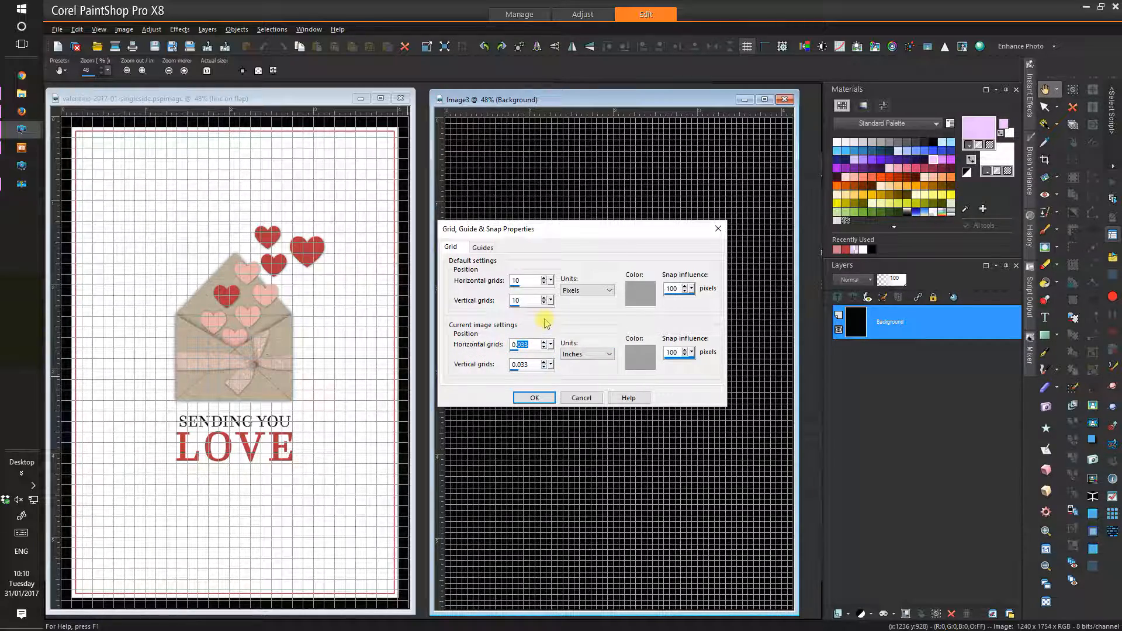
pyautogui.write('125')
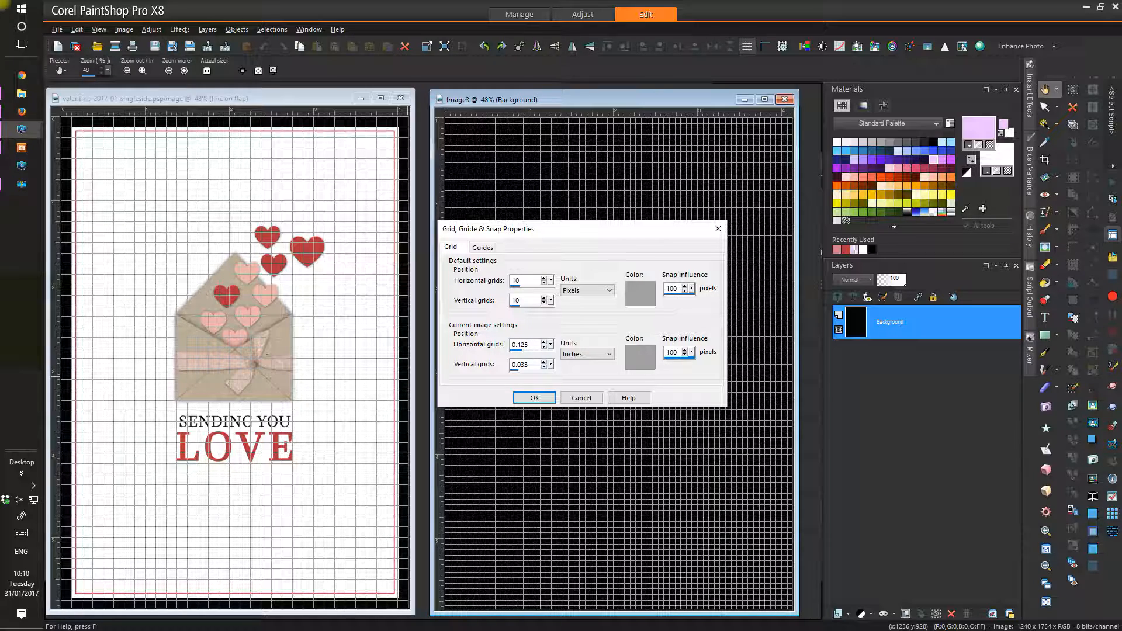
pyautogui.press('Tab')
pyautogui.write('.12')
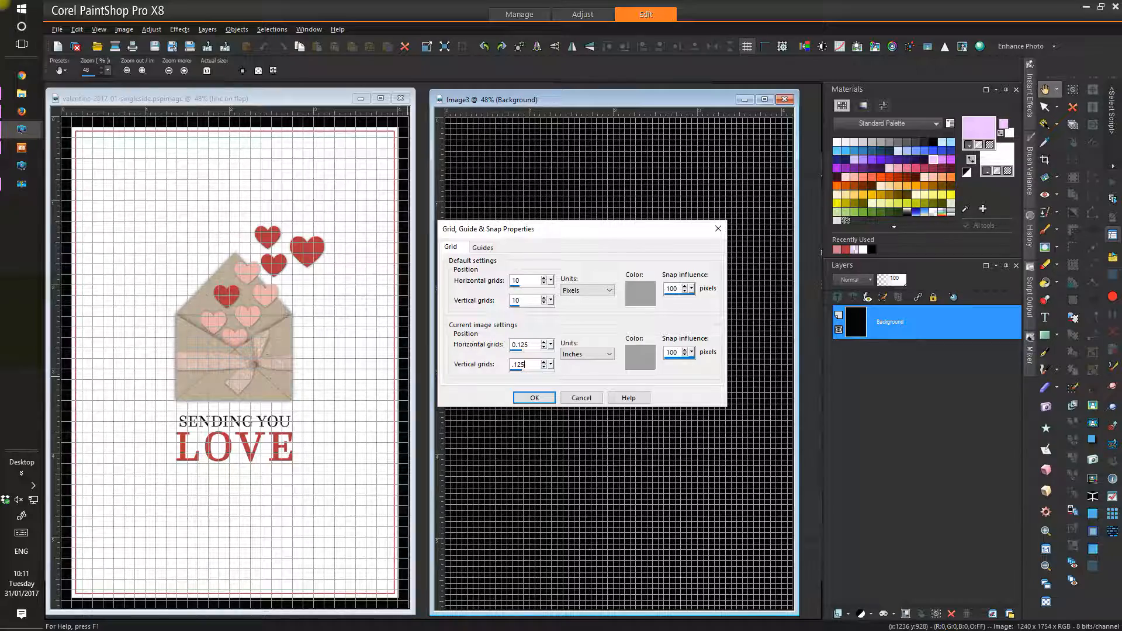
pyautogui.press('Return')
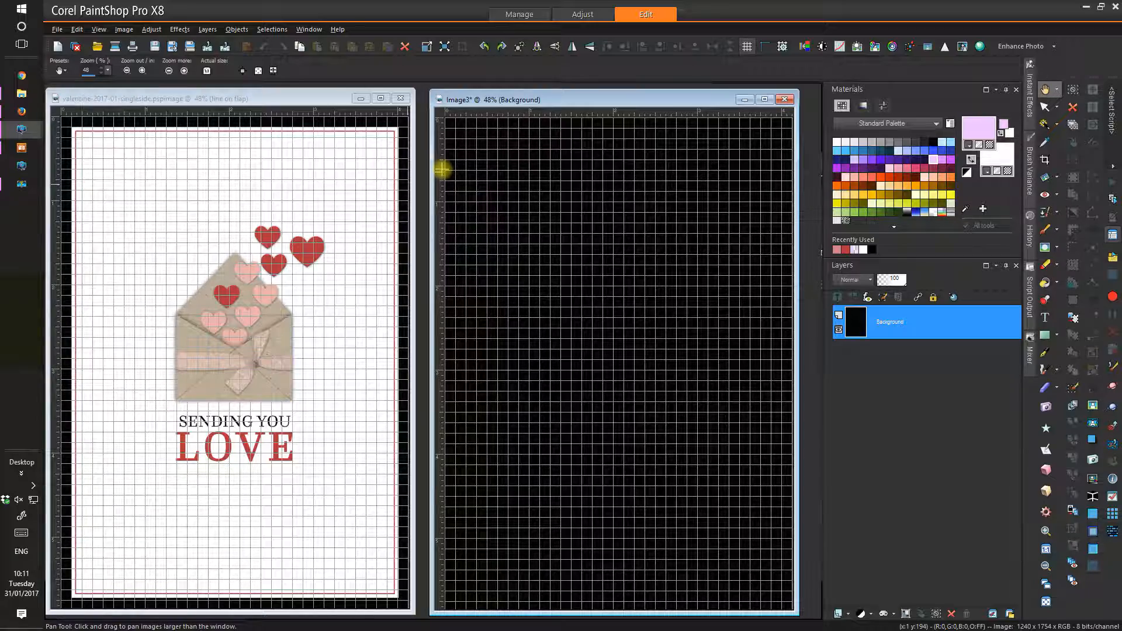
# - Hide the rulers and show them again
pyautogui.click(95, 29)
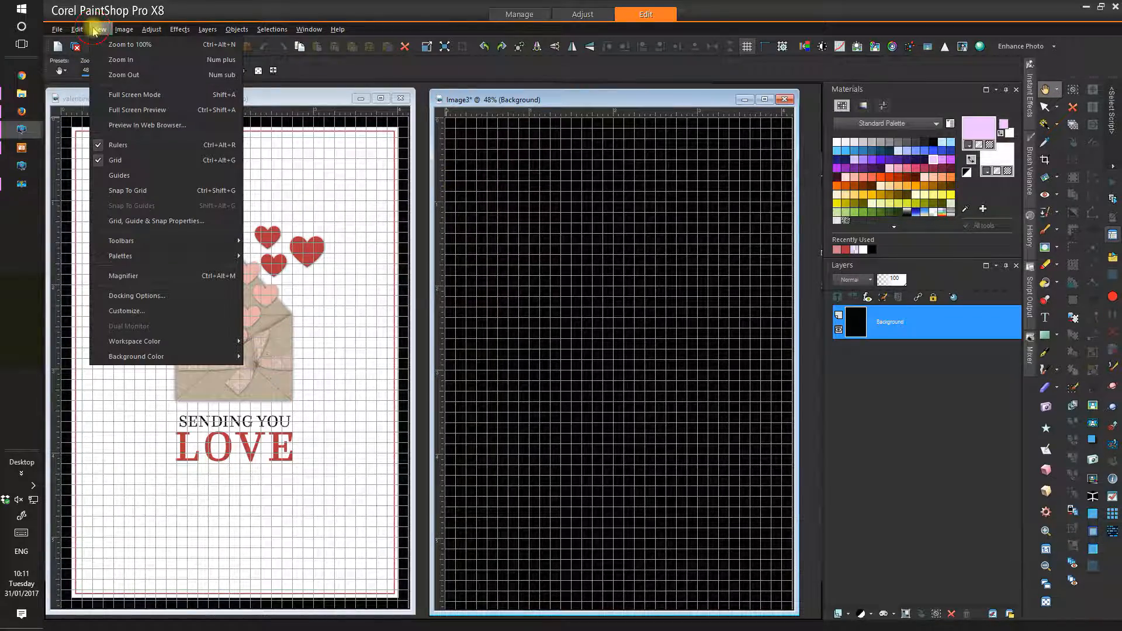
pyautogui.click(123, 145)
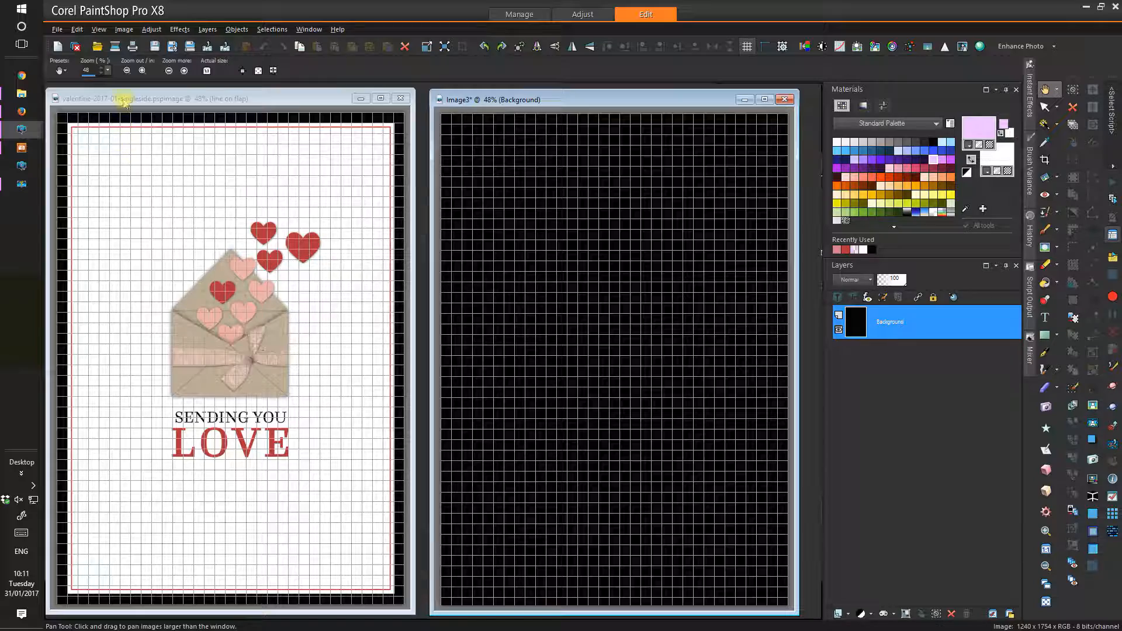
pyautogui.click(99, 29)
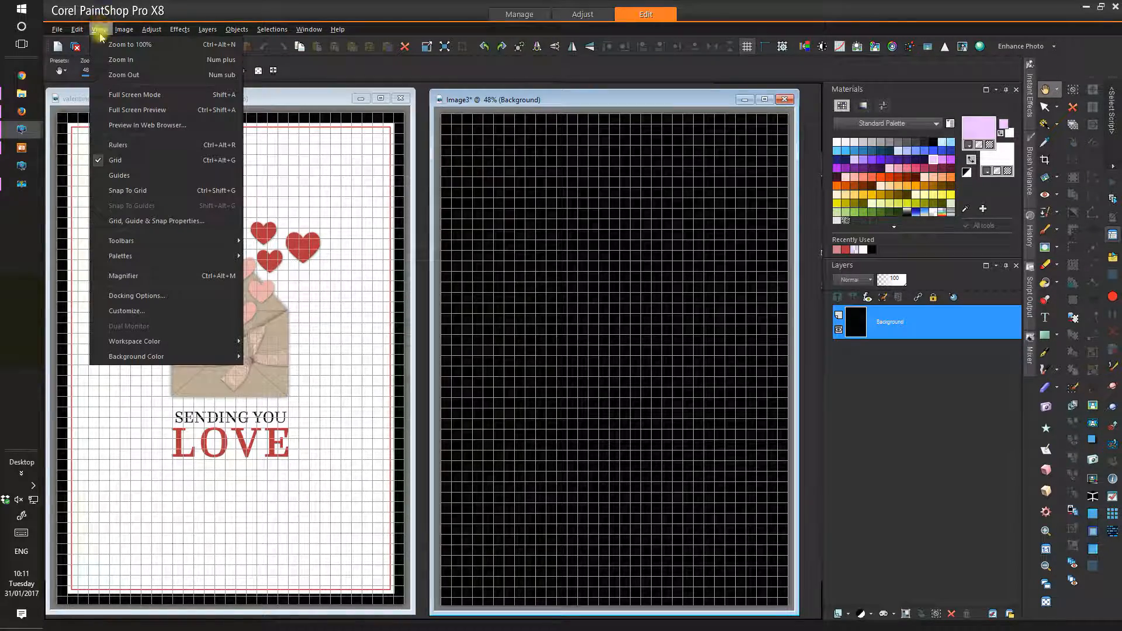
pyautogui.click(129, 144)
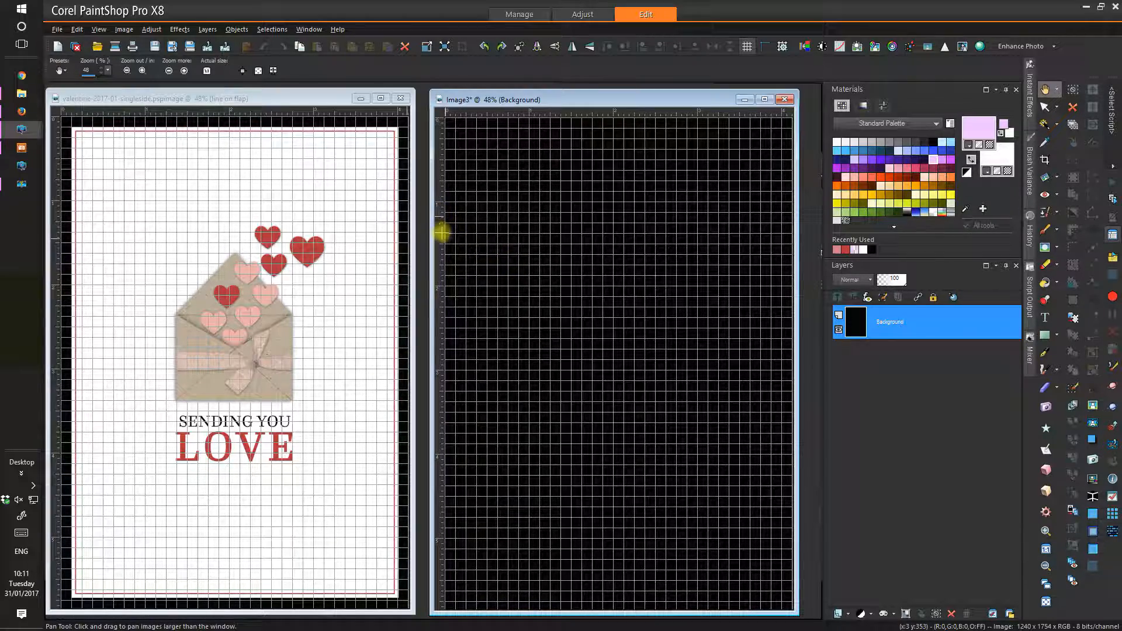
# - Add a vertical guide to the black image and set its position to 2.067 inches
pyautogui.moveTo(442, 232); pyautogui.dragTo(441, 232)
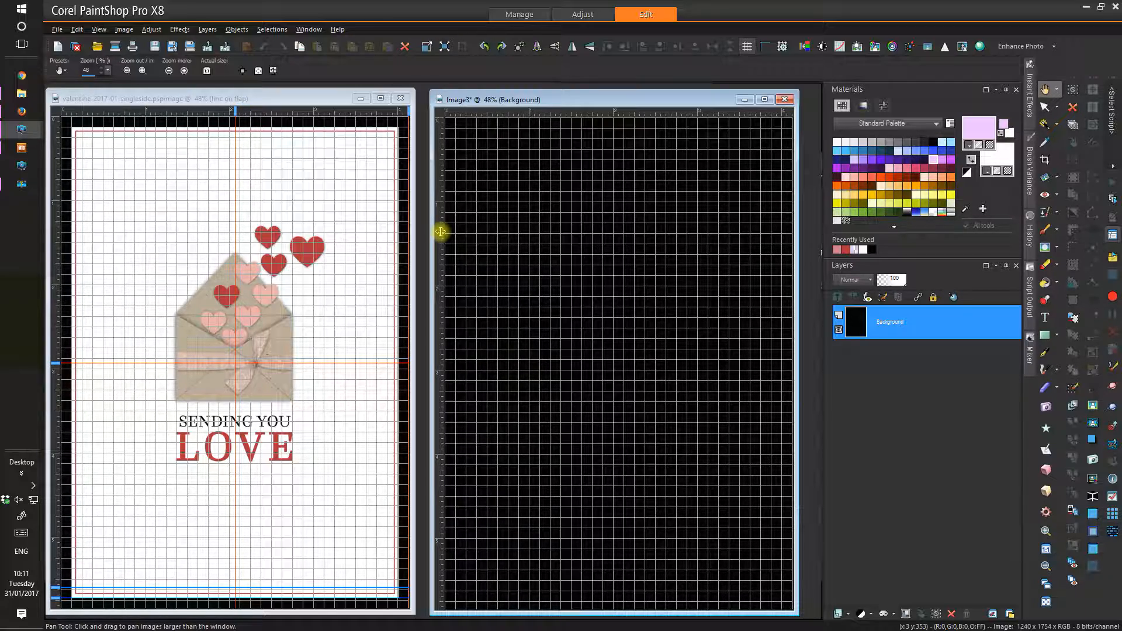
pyautogui.moveTo(469, 230); pyautogui.dragTo(613, 229)
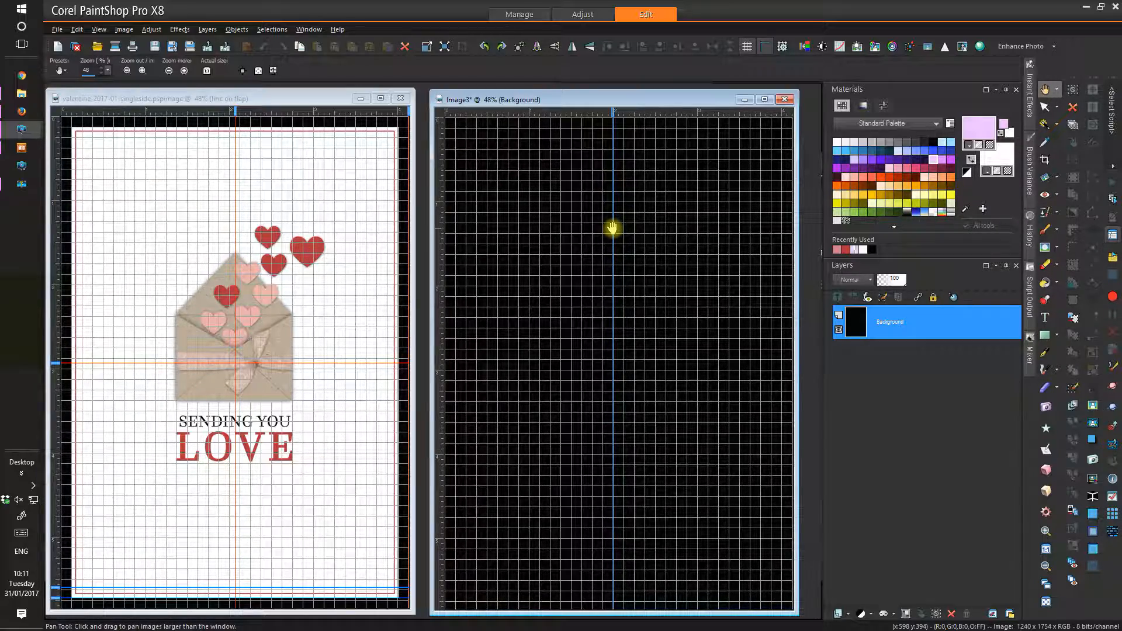
pyautogui.doubleClick(613, 111)
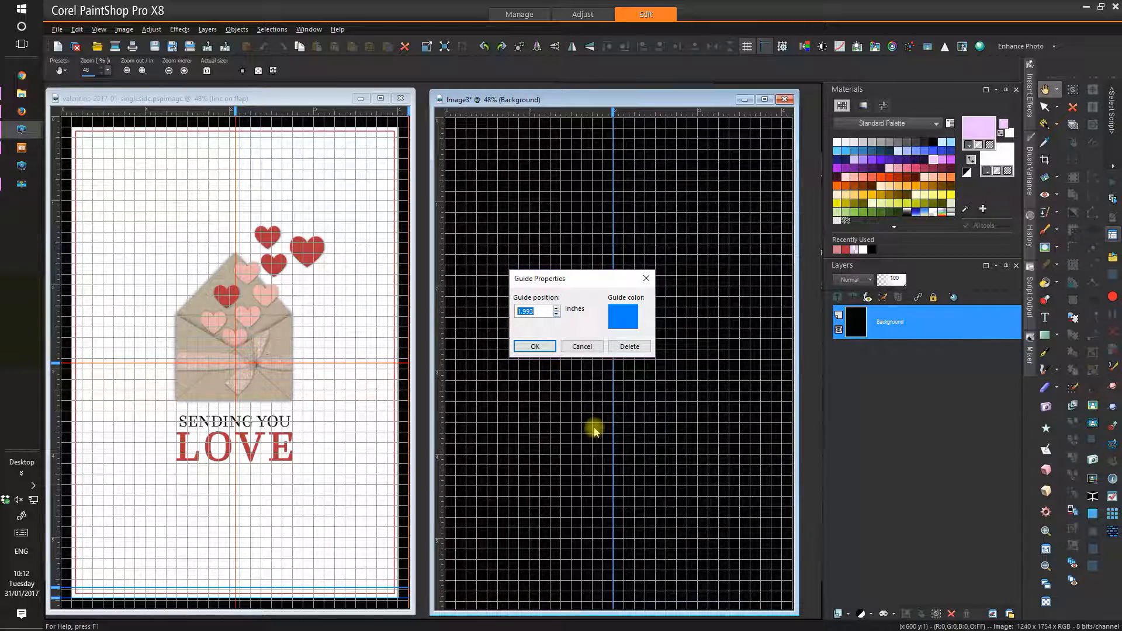
pyautogui.write('2.067')
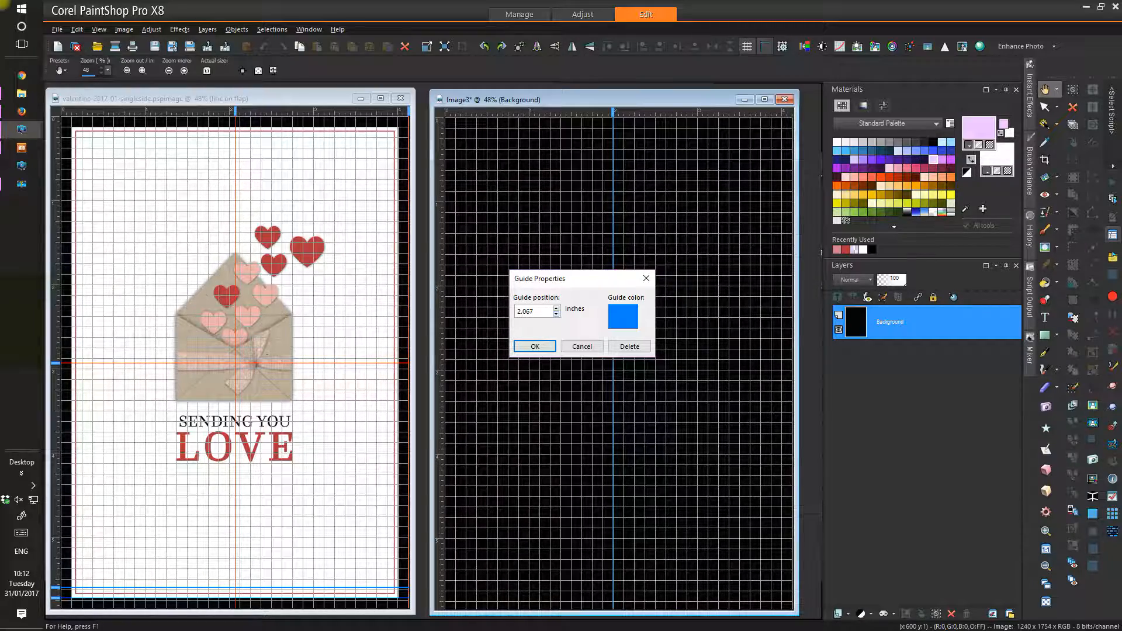
pyautogui.press('Return')
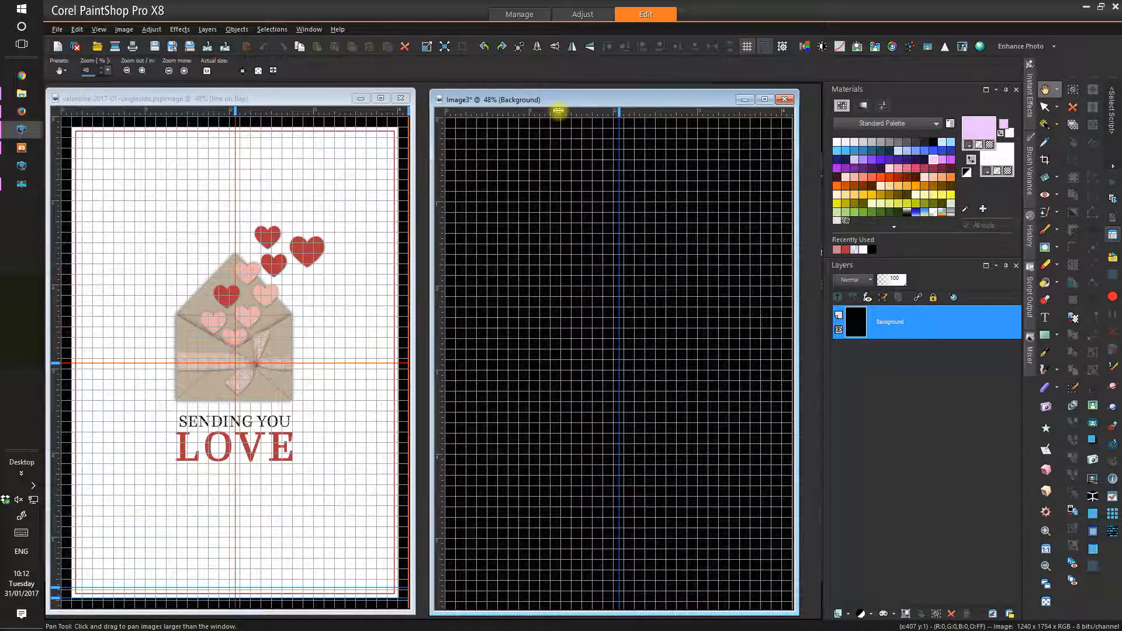
# - Add a horizontal guide to the black image and set its position to 2.92 inches
pyautogui.moveTo(558, 112); pyautogui.dragTo(555, 154)
pyautogui.moveTo(562, 359); pyautogui.dragTo(561, 367)
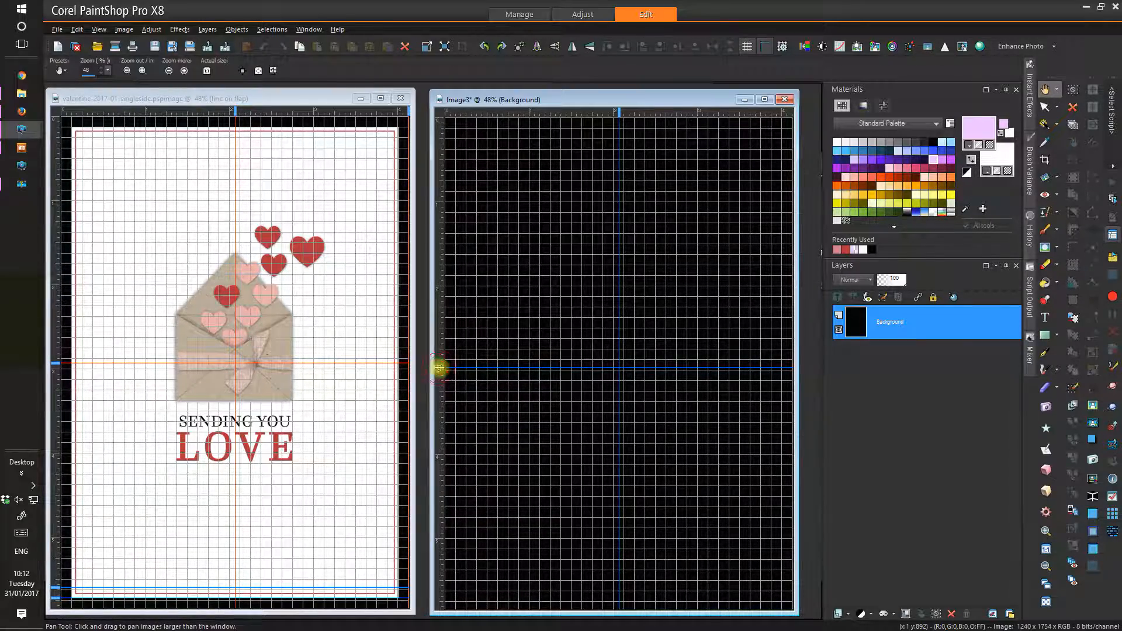
pyautogui.doubleClick(439, 369)
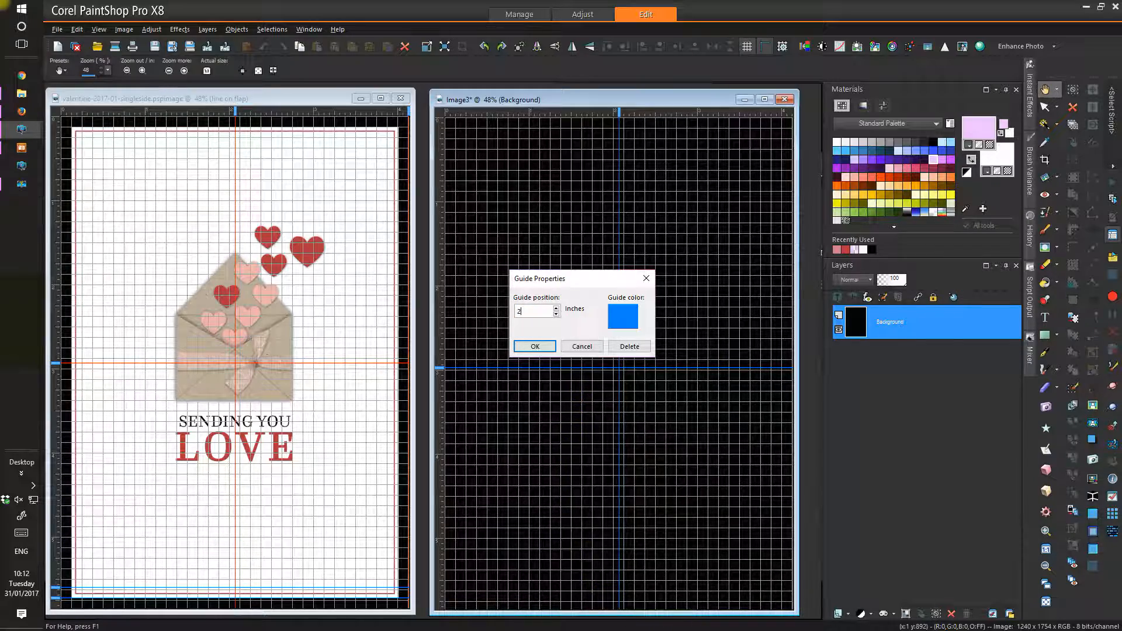
pyautogui.write('.92')
pyautogui.press('Return')
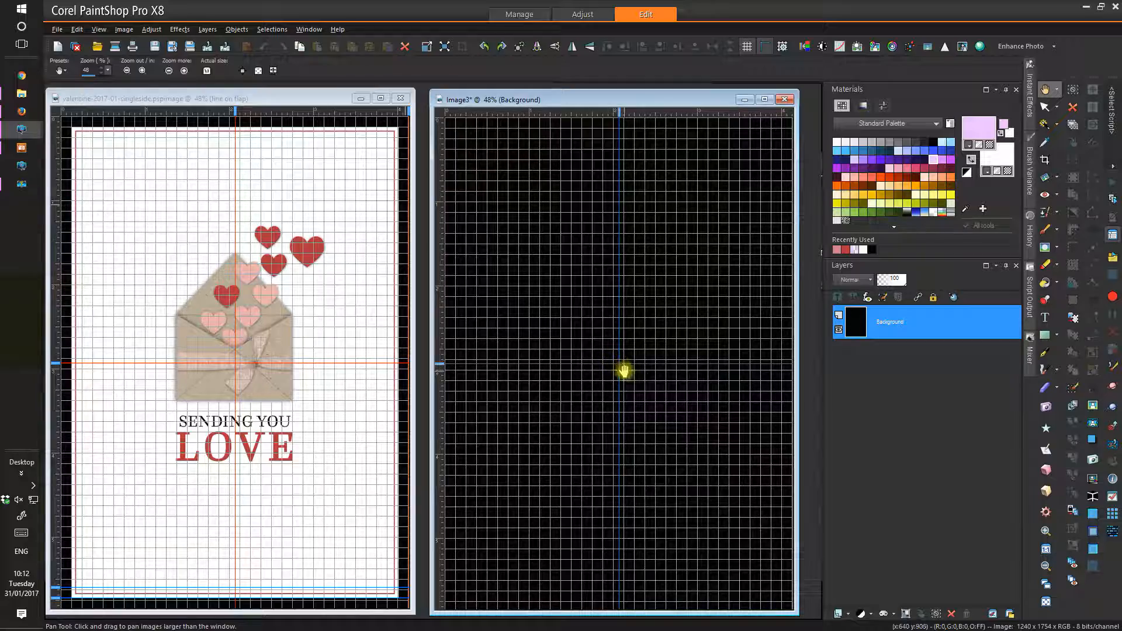
# - Enable Snap To Grid and Snap To Guides
pyautogui.click(99, 31)
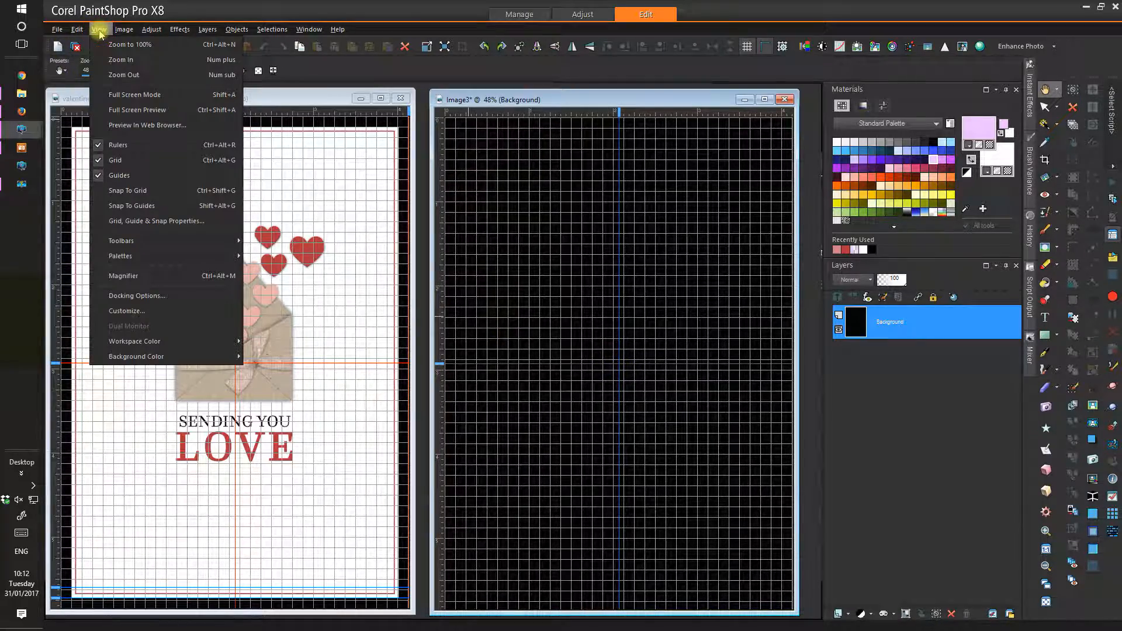
pyautogui.click(134, 192)
pyautogui.click(100, 30)
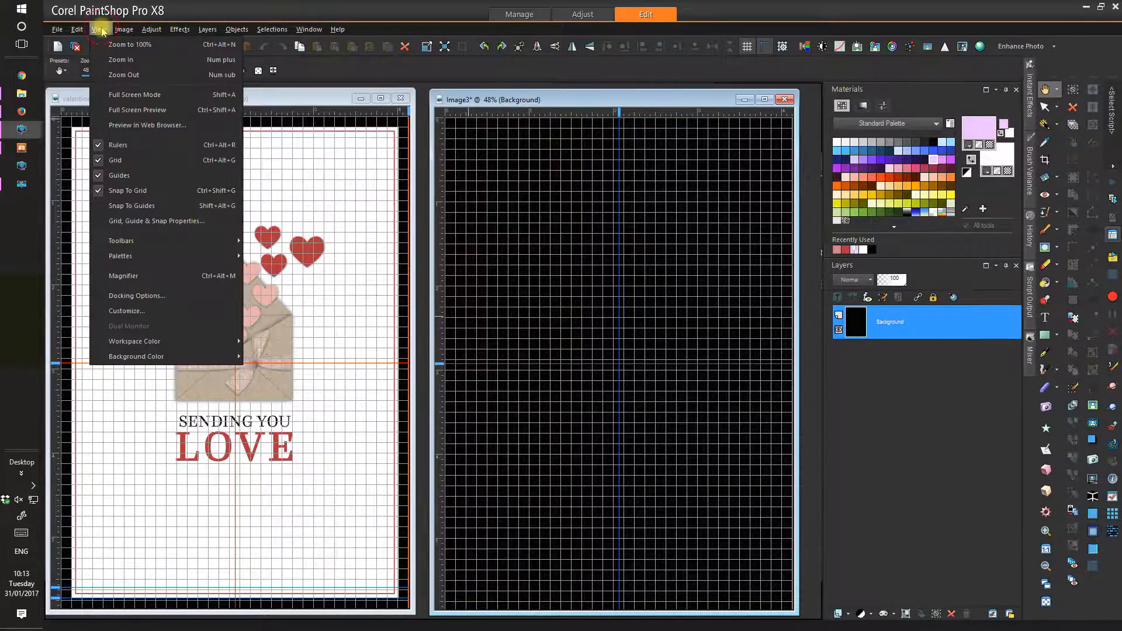
pyautogui.click(127, 207)
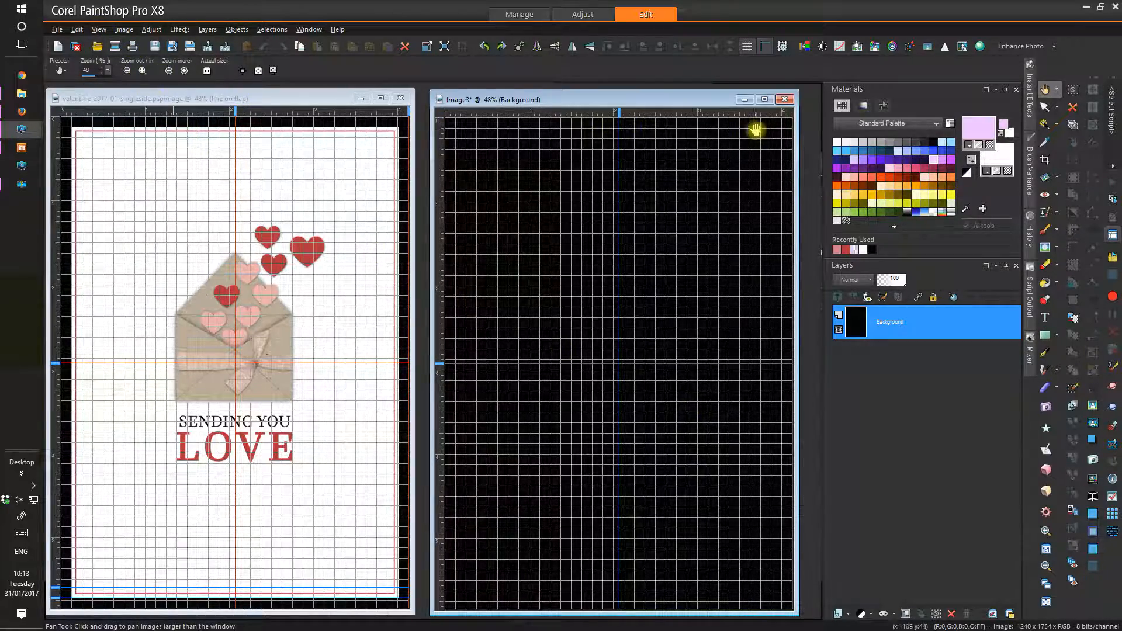
# - Hide the guides, and switch the grid off and back on
pyautogui.click(765, 50)
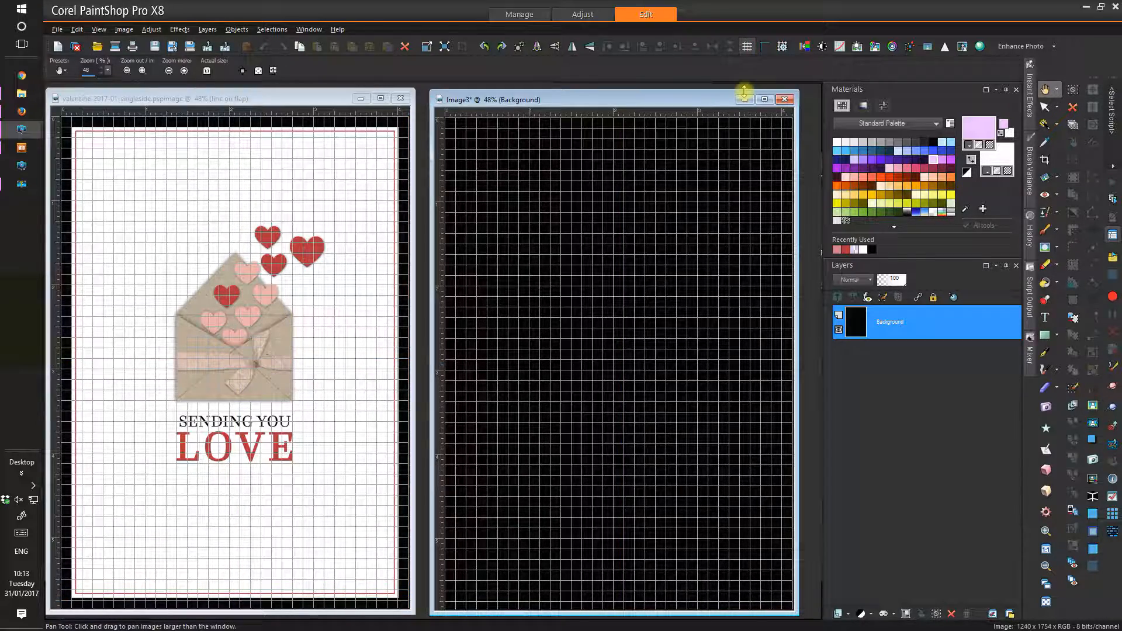
pyautogui.click(749, 48)
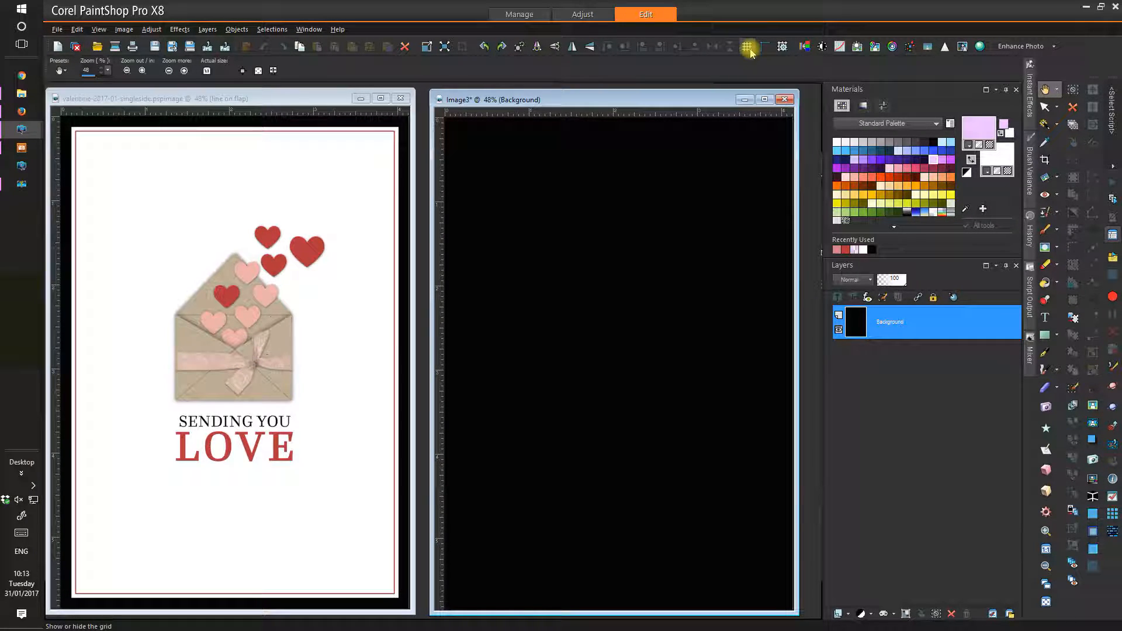
pyautogui.click(748, 48)
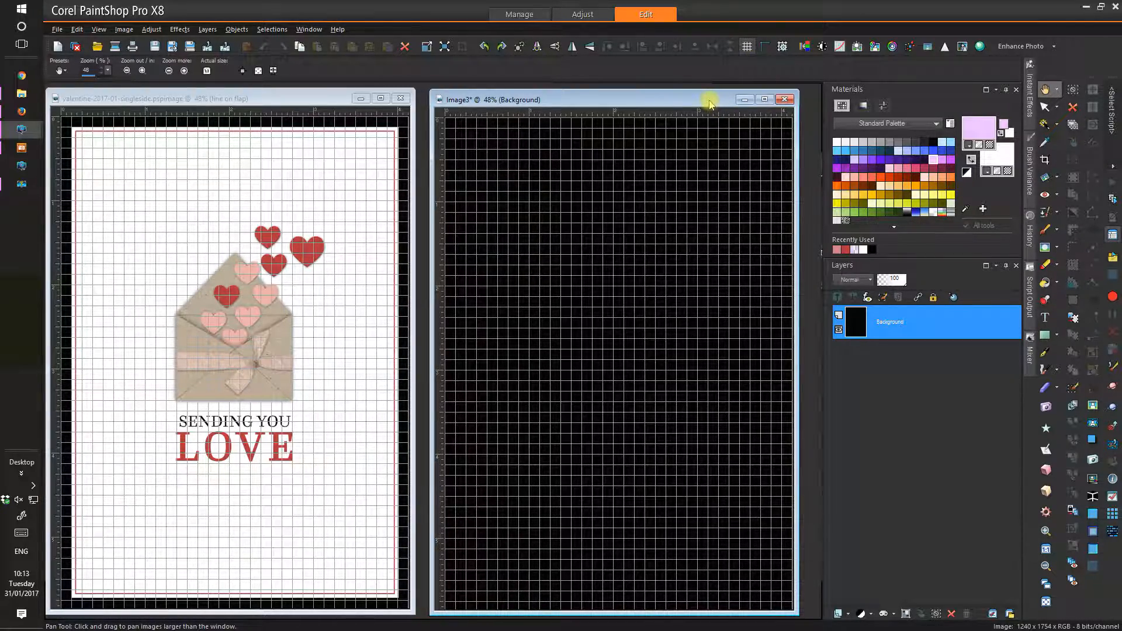
pyautogui.moveTo(710, 104); pyautogui.dragTo(713, 101)
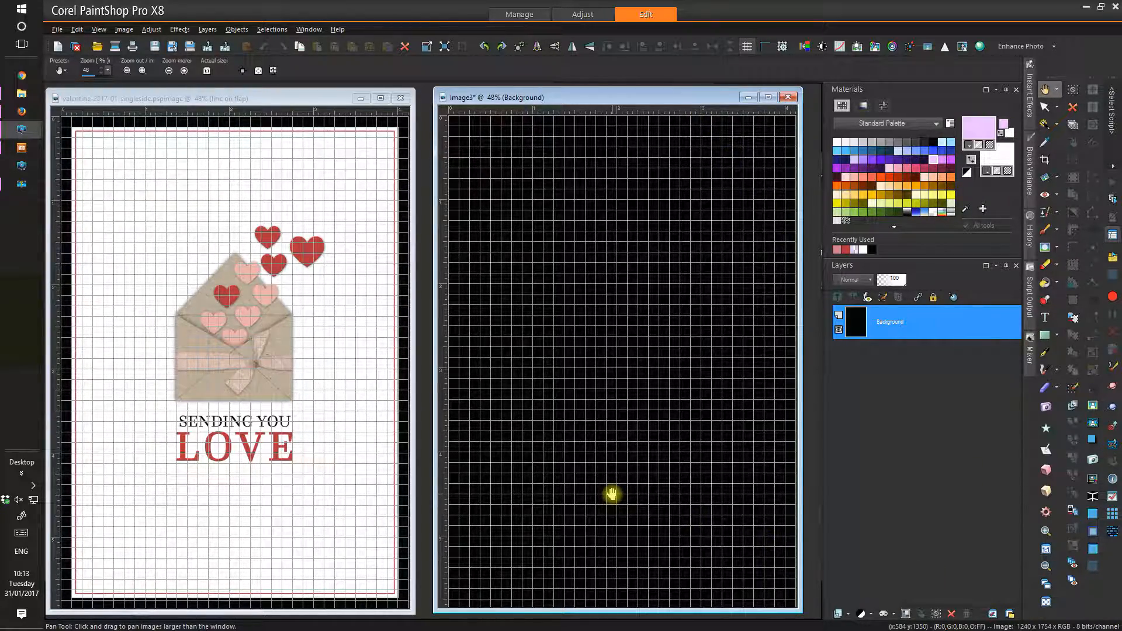
# - Add a new raster layer named "design area #1" above the black background
pyautogui.click(208, 29)
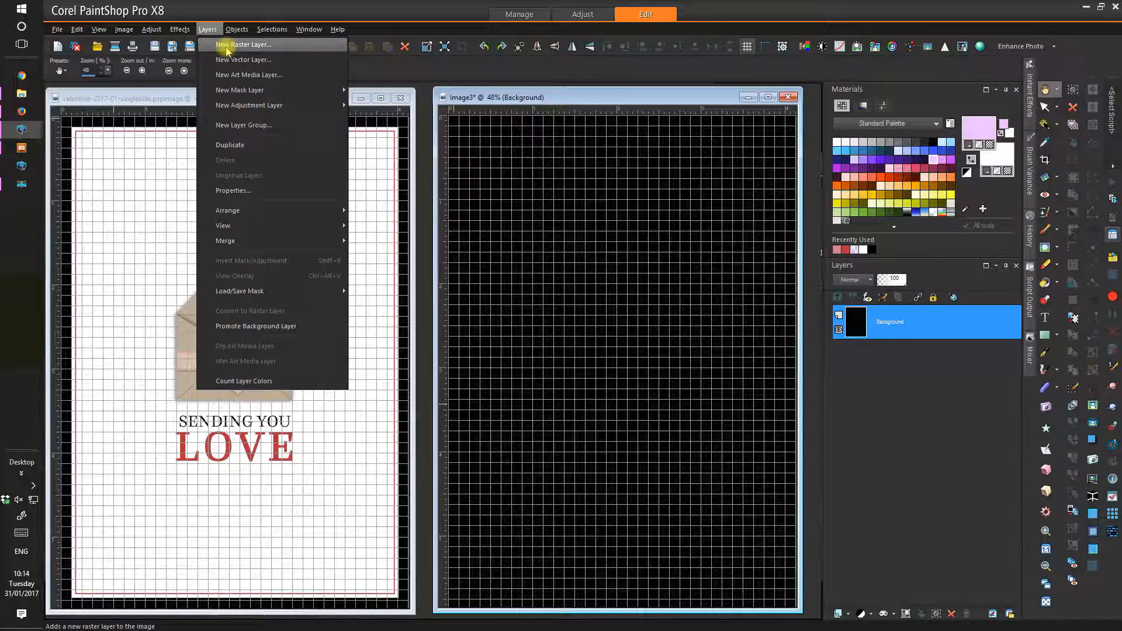
pyautogui.click(851, 582)
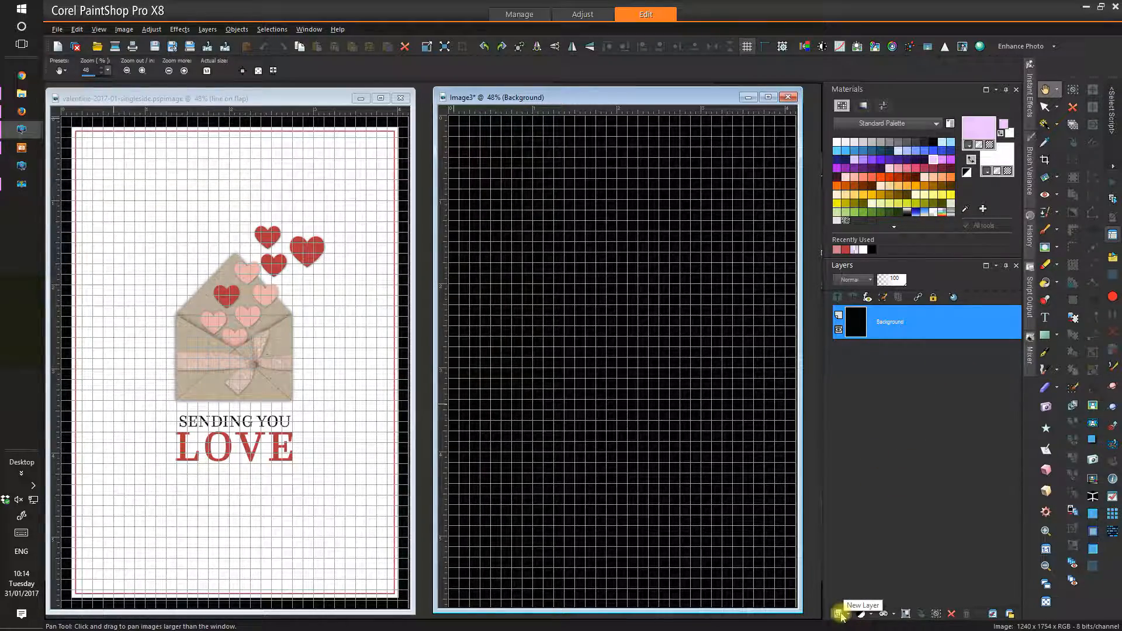
pyautogui.click(846, 616)
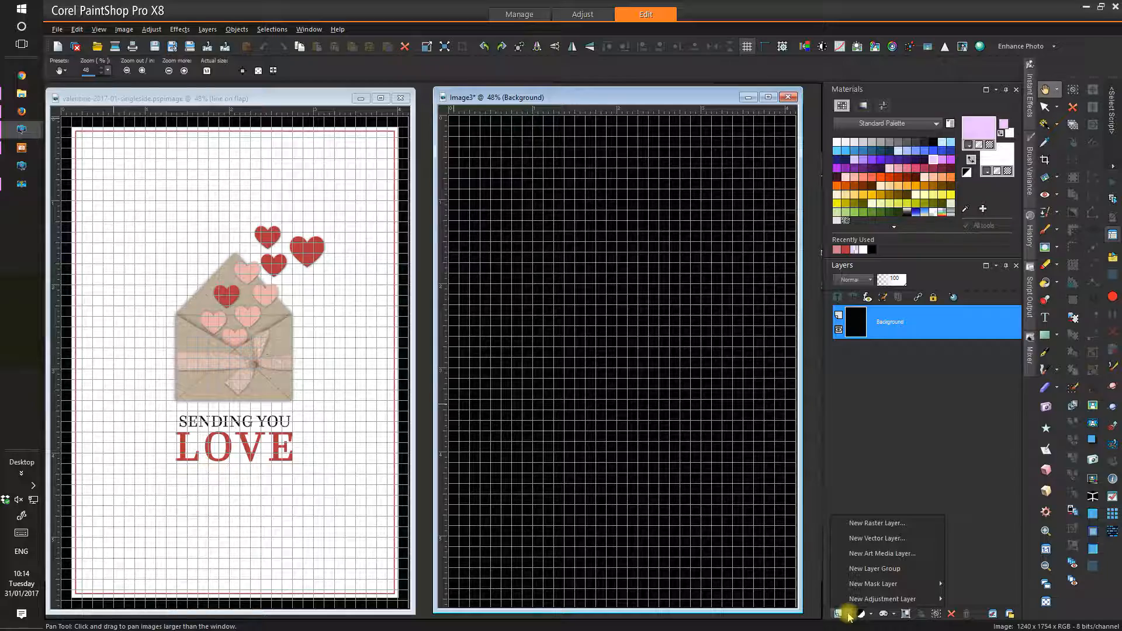
pyautogui.click(865, 524)
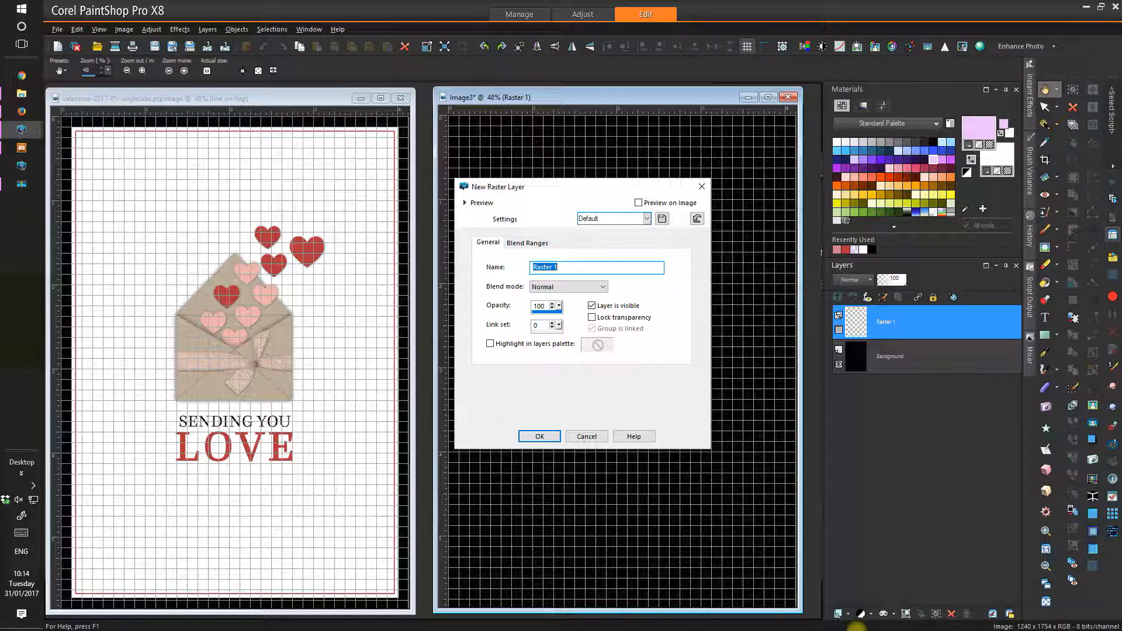
pyautogui.write('desig')
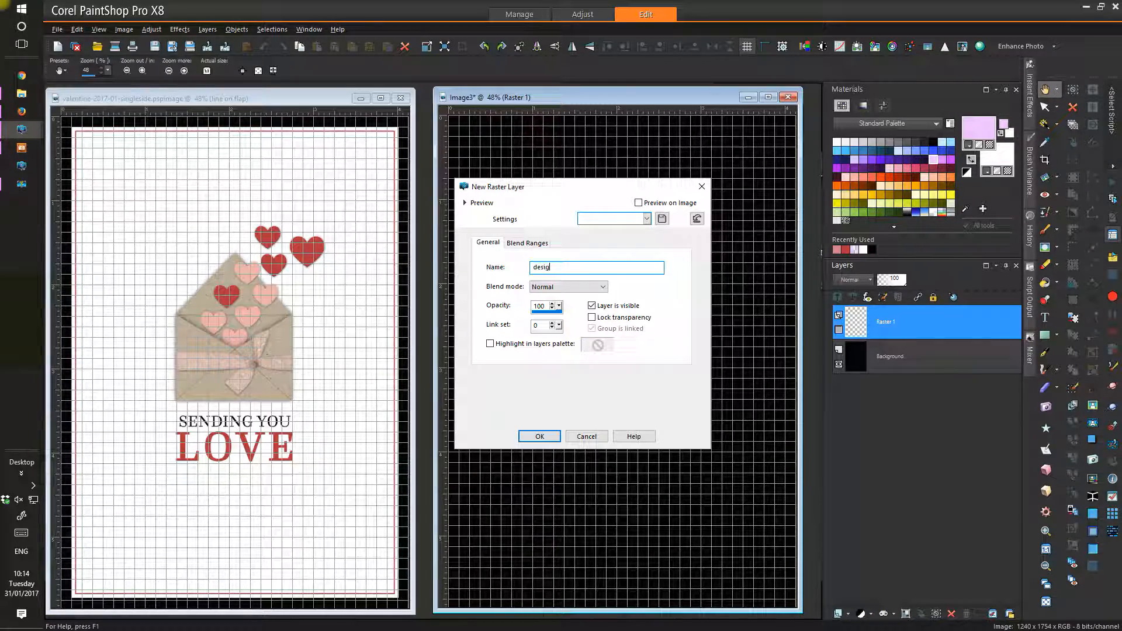
pyautogui.write('n area #1')
pyautogui.click(541, 436)
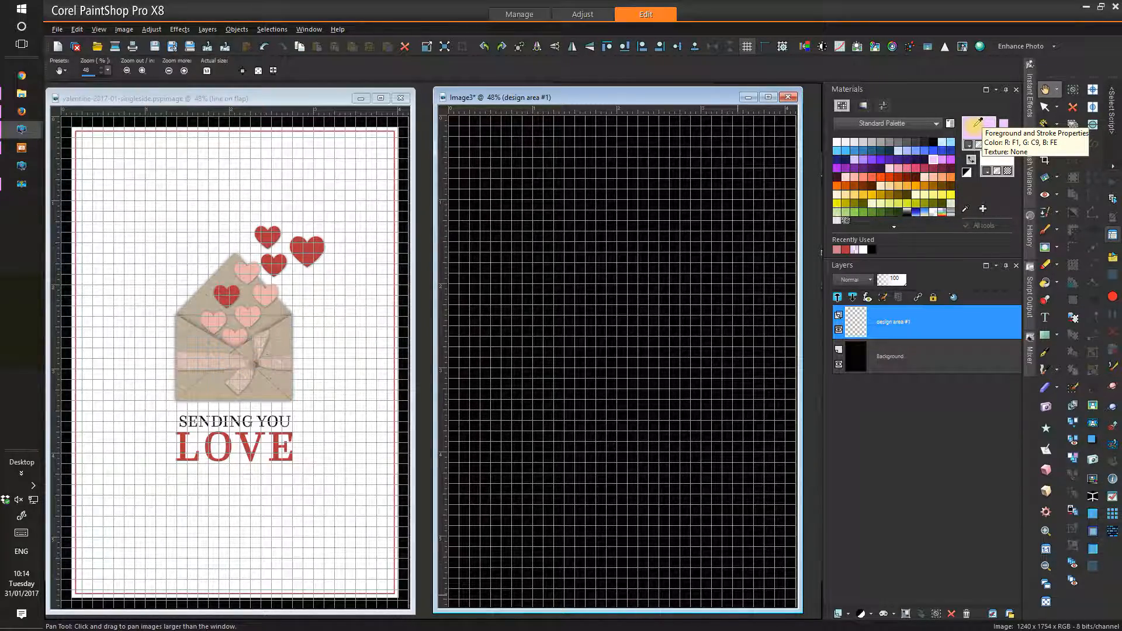
# - Set the foreground material to black and the background material to white
pyautogui.click(1048, 285)
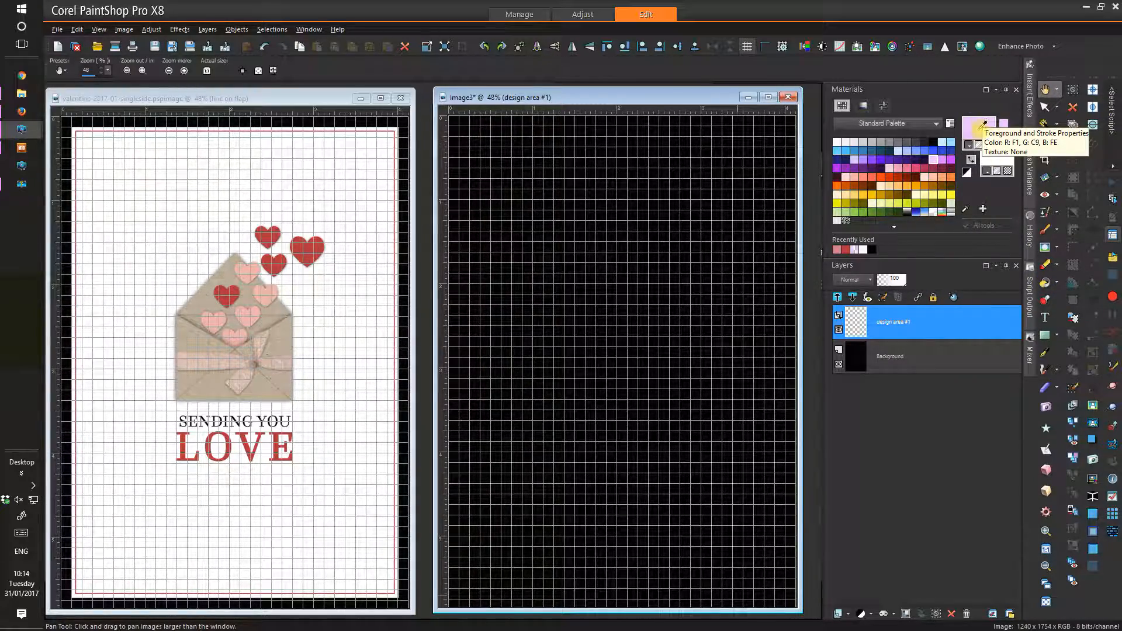
pyautogui.click(966, 173)
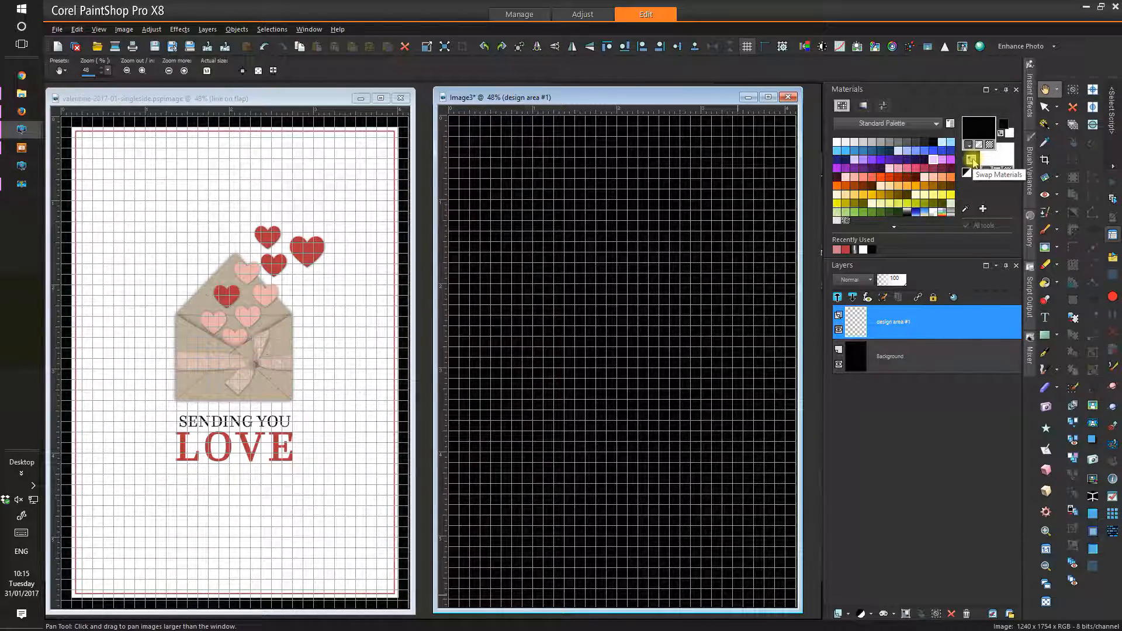
# - Swap the foreground and background materials, and flood fill the "design area #1" layer with white
pyautogui.click(971, 160)
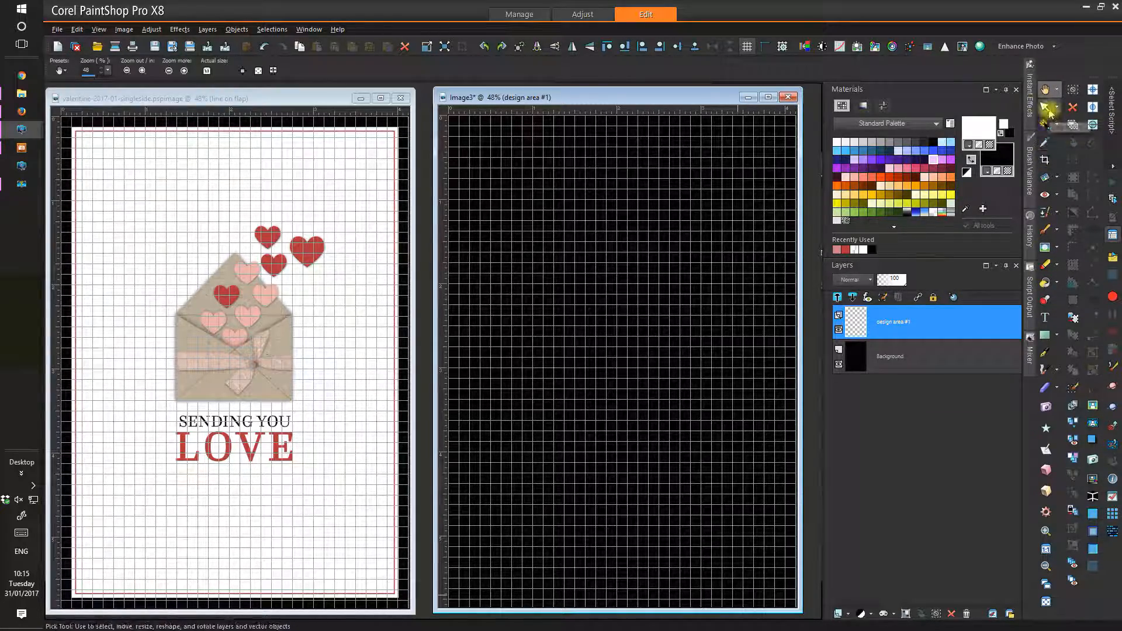
pyautogui.click(1045, 284)
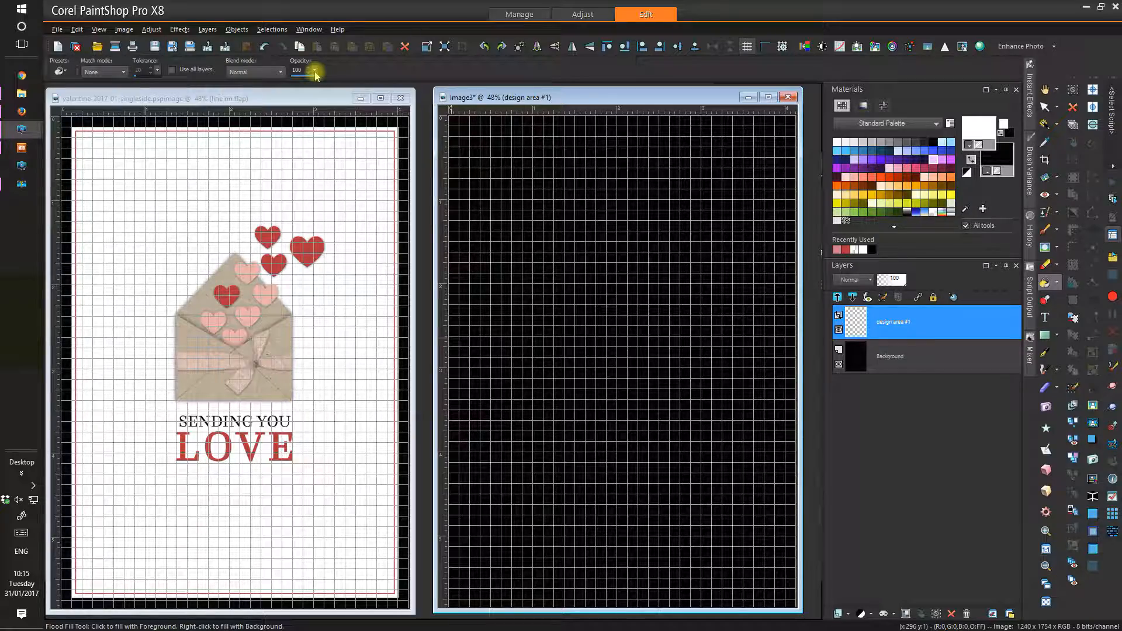
pyautogui.click(634, 255)
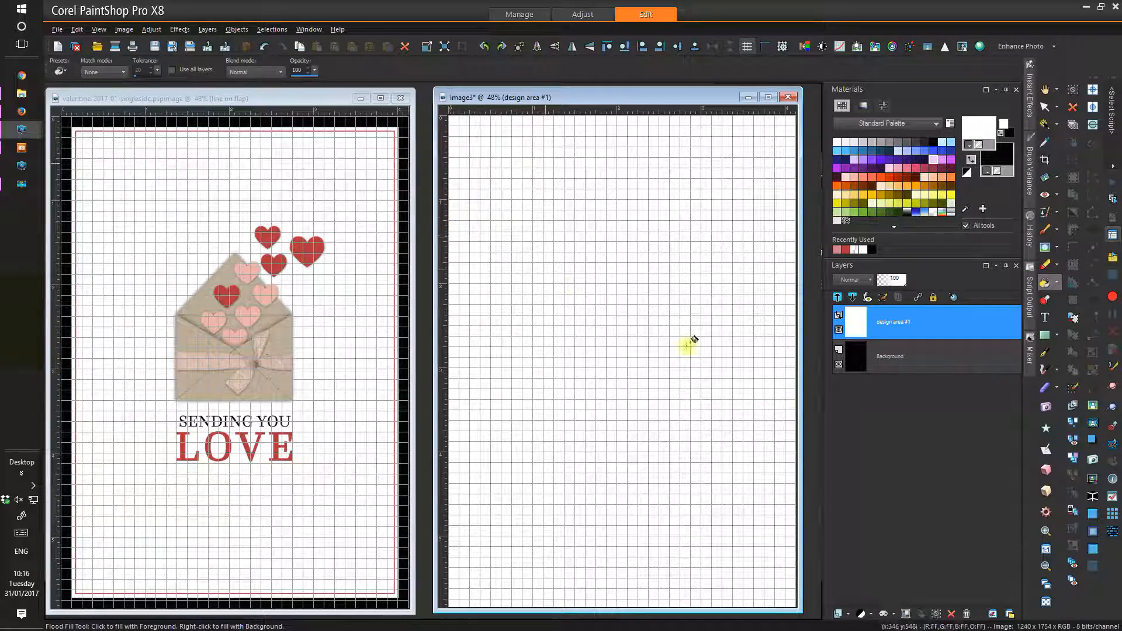
# - Scale the white design area inward on all four sides with the Pick tool, leaving a black border about one grid square wide
pyautogui.click(1043, 111)
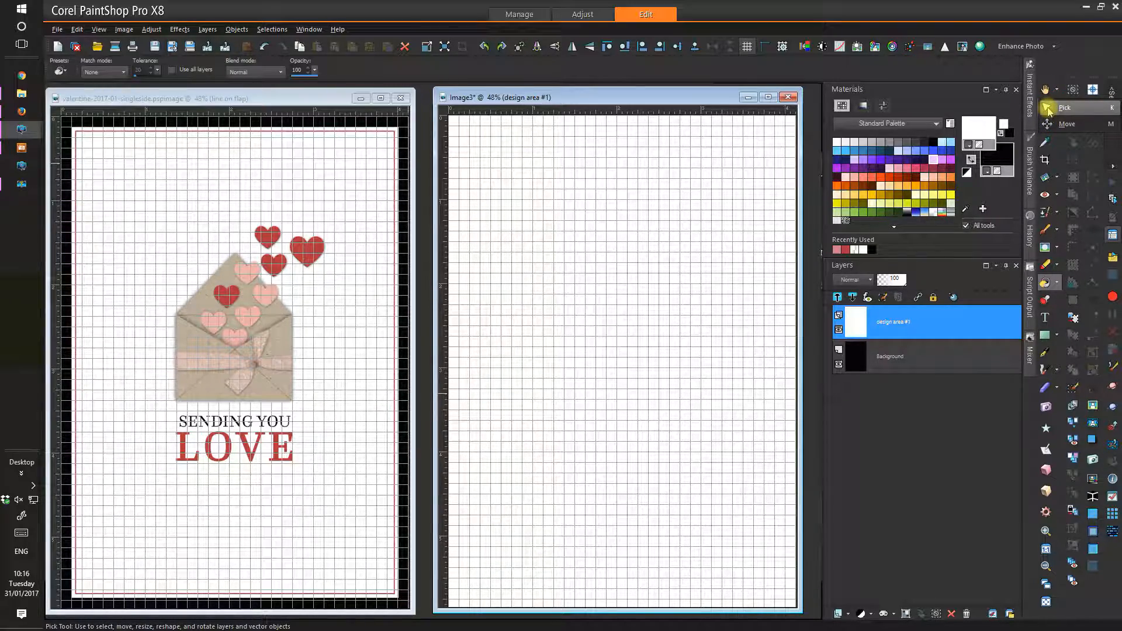
pyautogui.click(1048, 109)
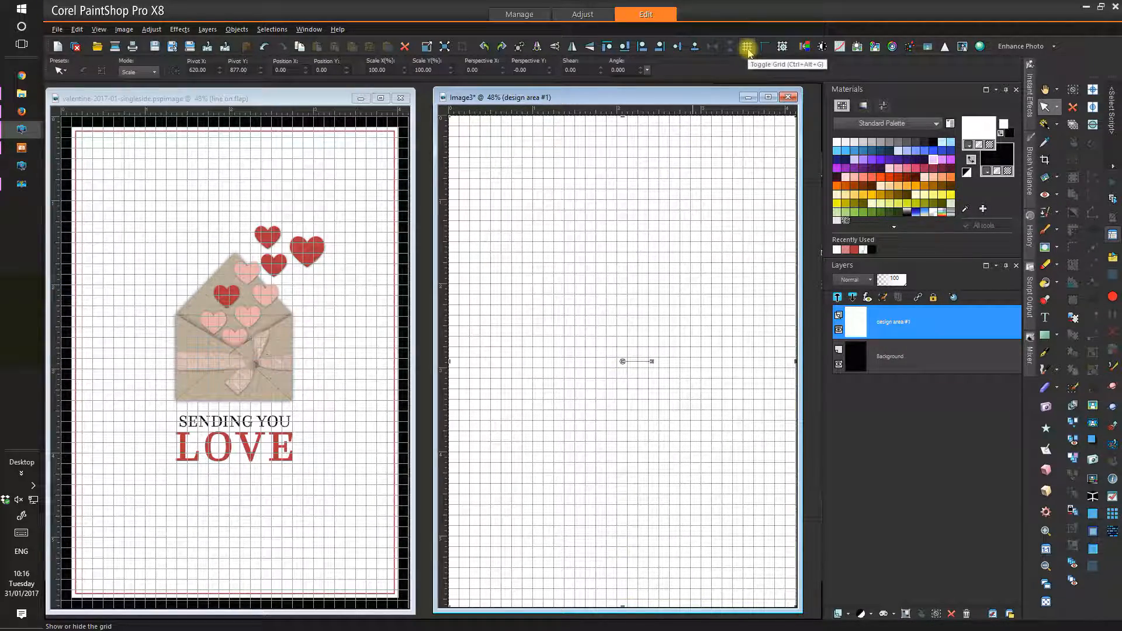
pyautogui.click(98, 30)
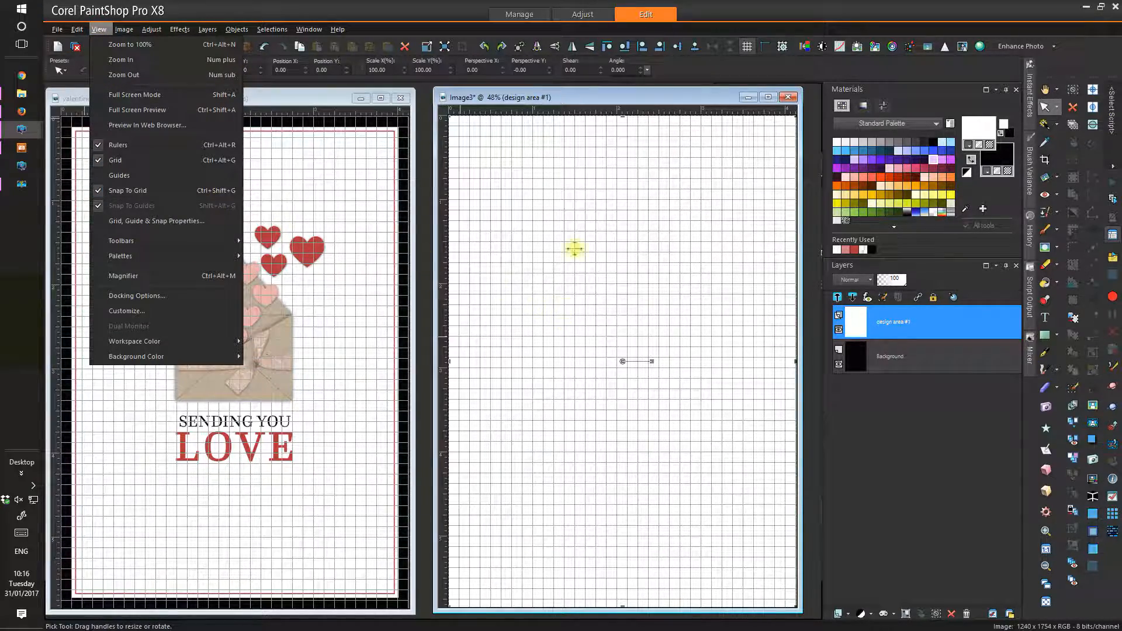
pyautogui.click(608, 96)
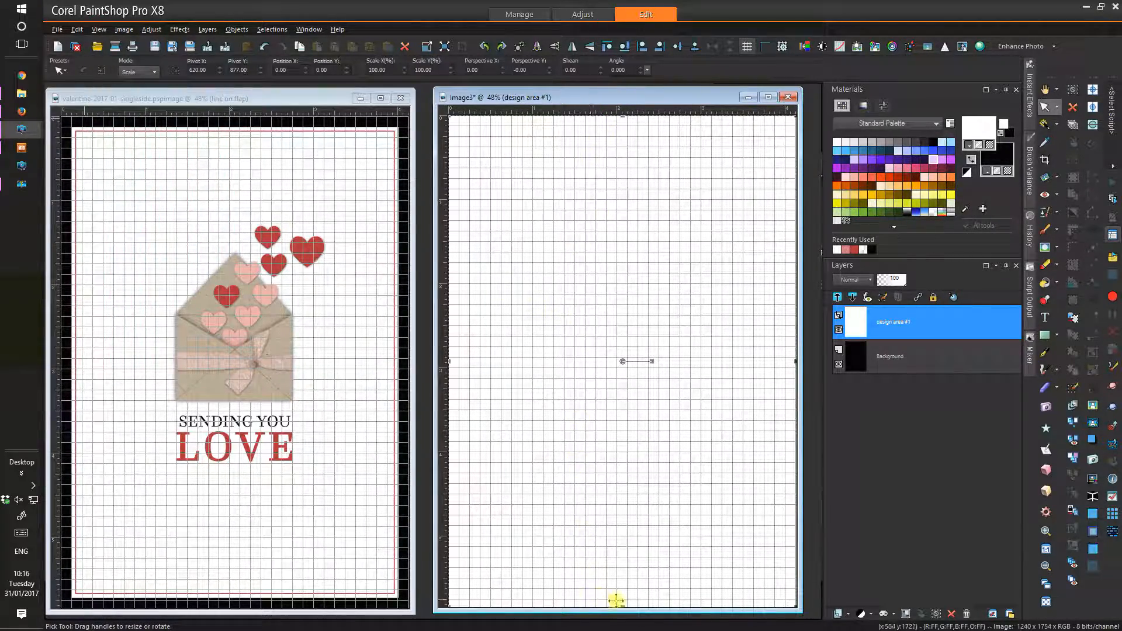
pyautogui.moveTo(624, 604); pyautogui.dragTo(621, 599)
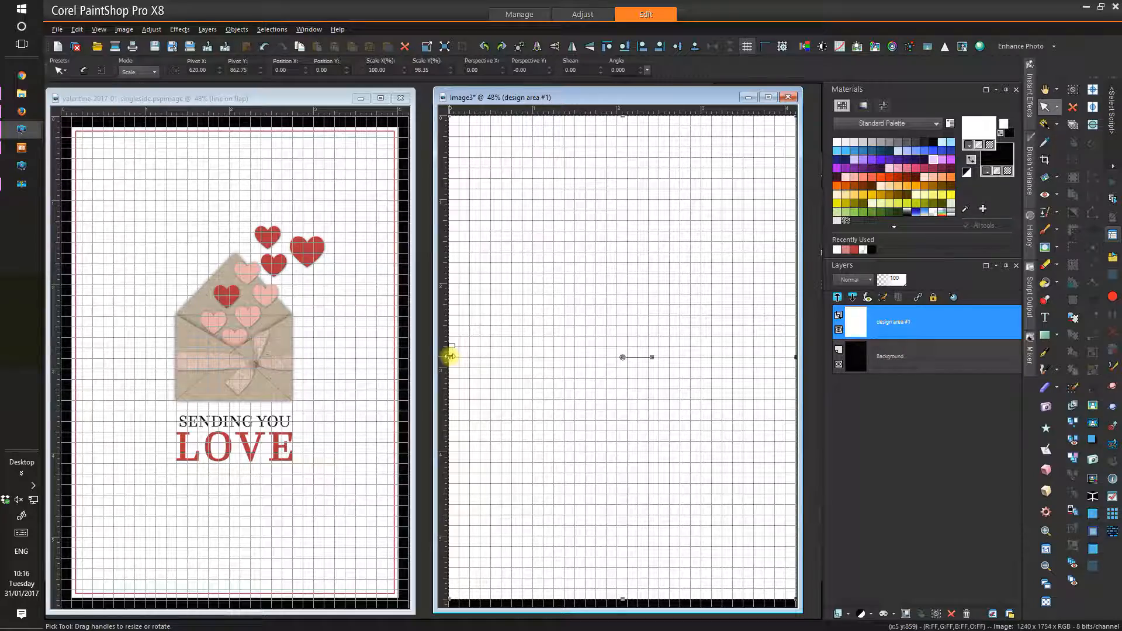
pyautogui.moveTo(449, 355); pyautogui.dragTo(458, 357)
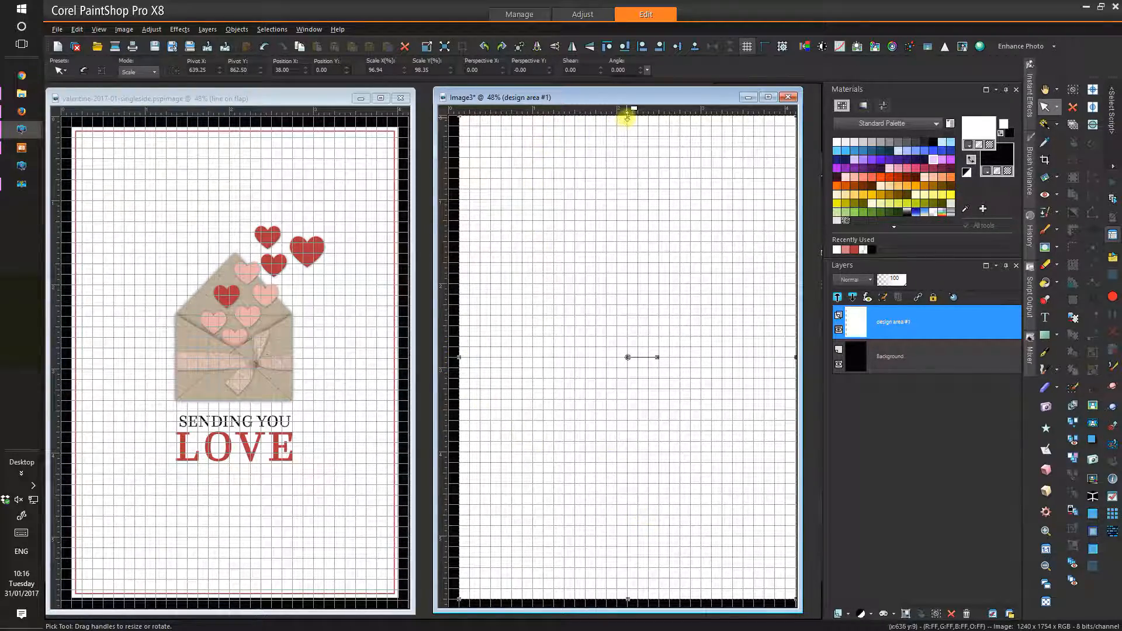
pyautogui.moveTo(627, 115); pyautogui.dragTo(627, 125)
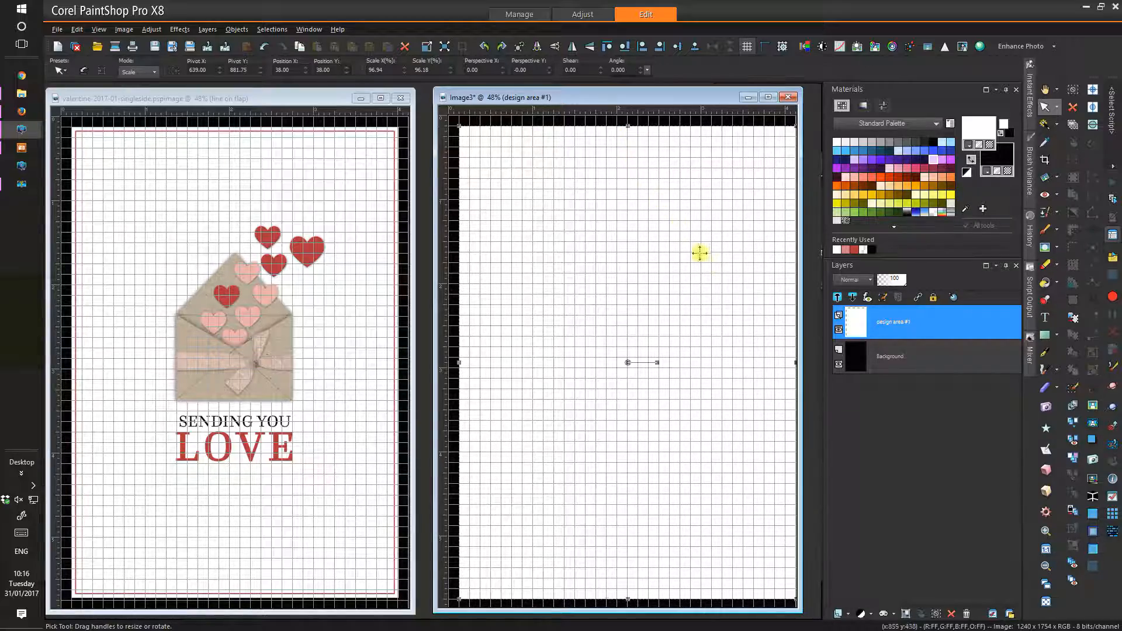
pyautogui.moveTo(791, 362); pyautogui.dragTo(776, 397)
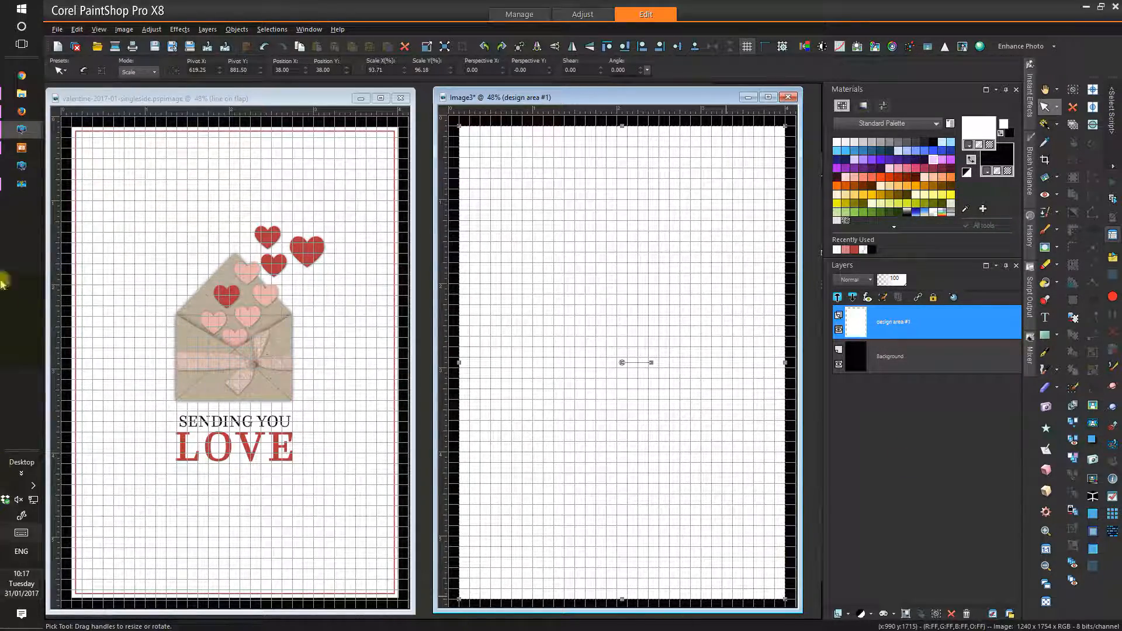
pyautogui.click(1046, 319)
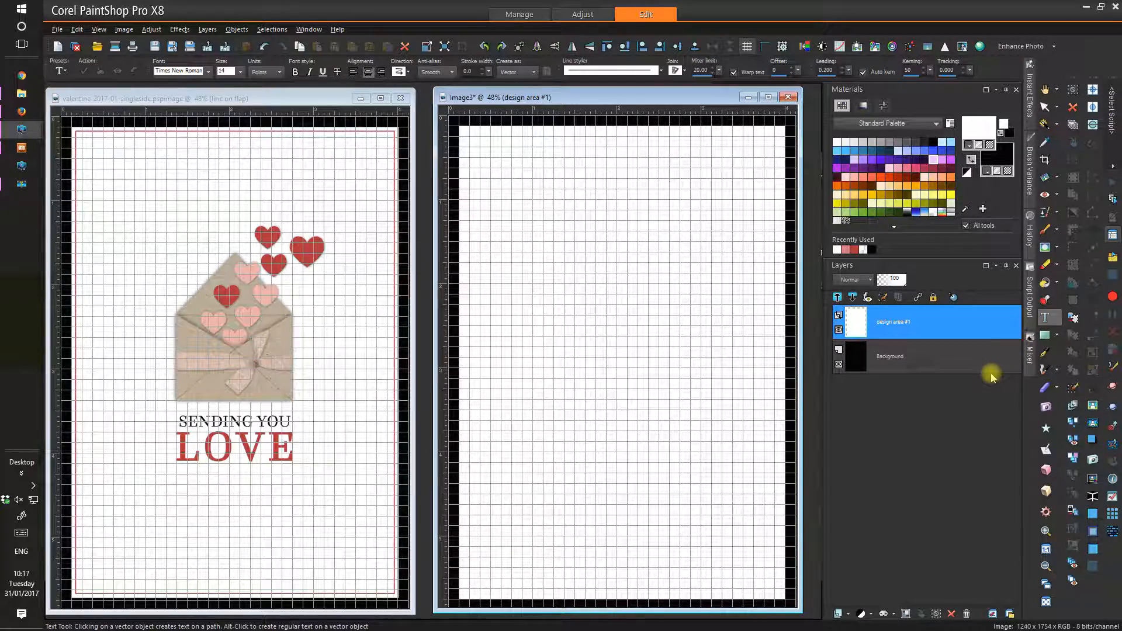
pyautogui.moveTo(992, 376)
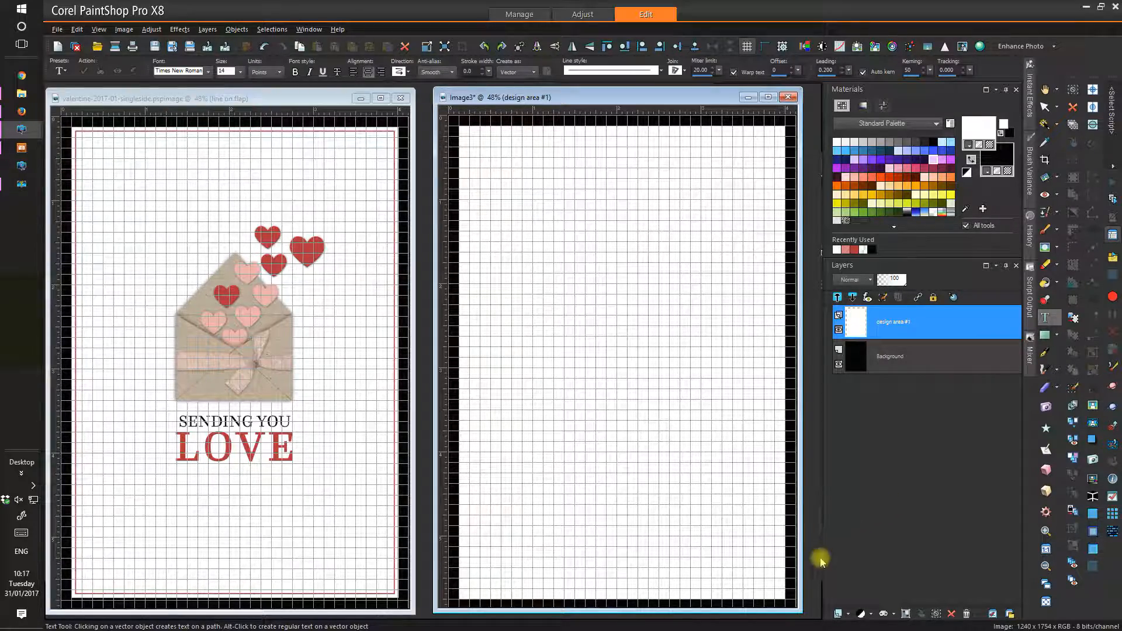
pyautogui.click(848, 615)
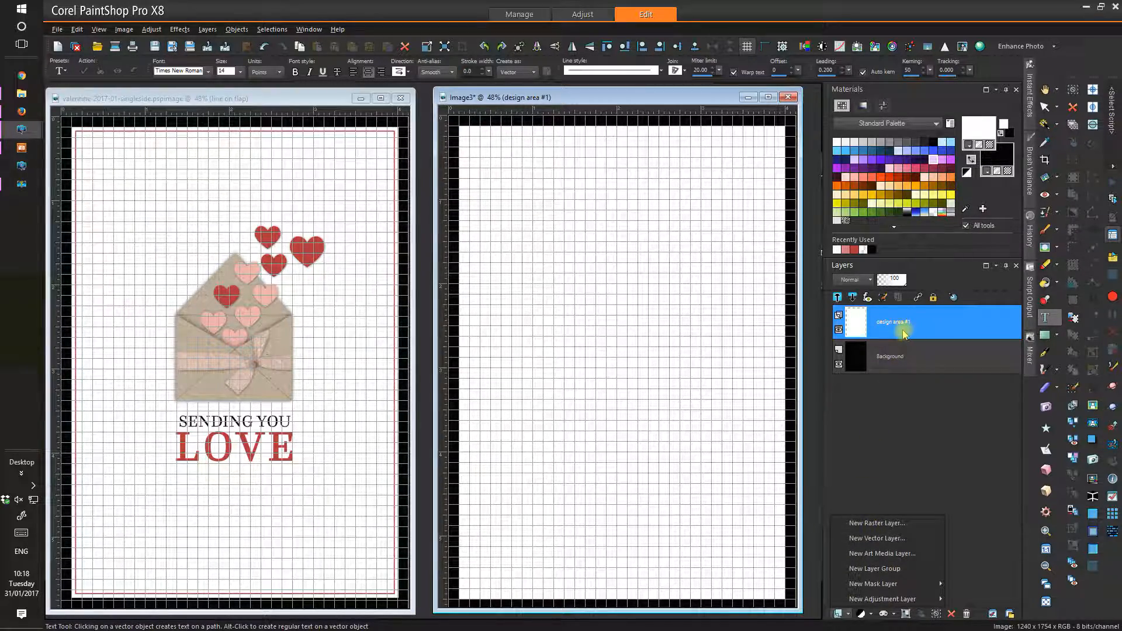
pyautogui.moveTo(919, 325)
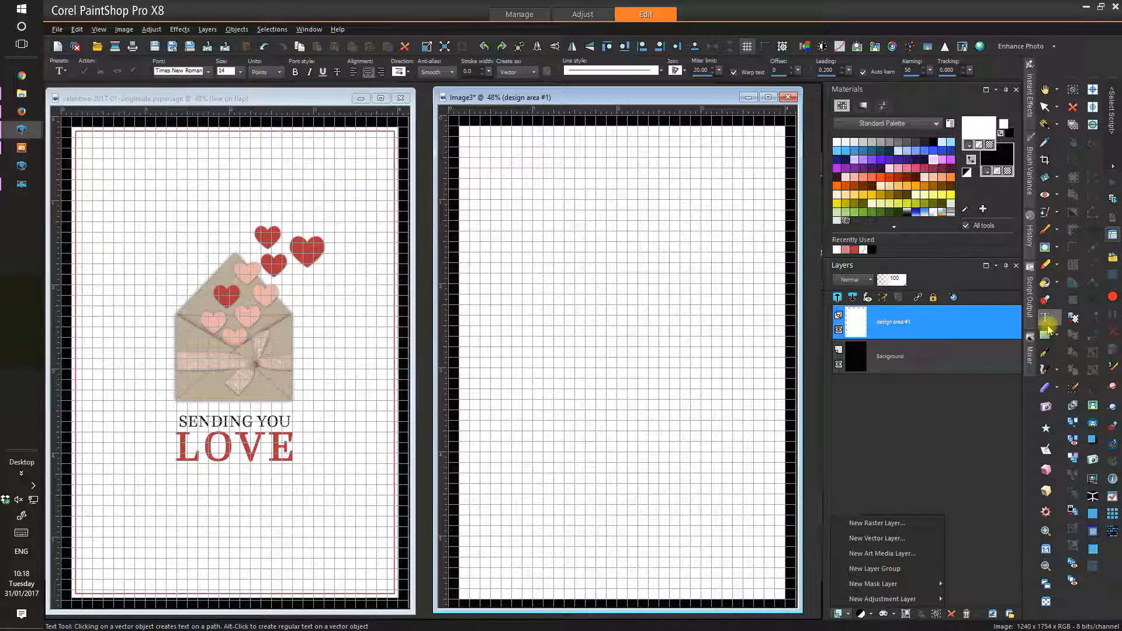
pyautogui.click(627, 427)
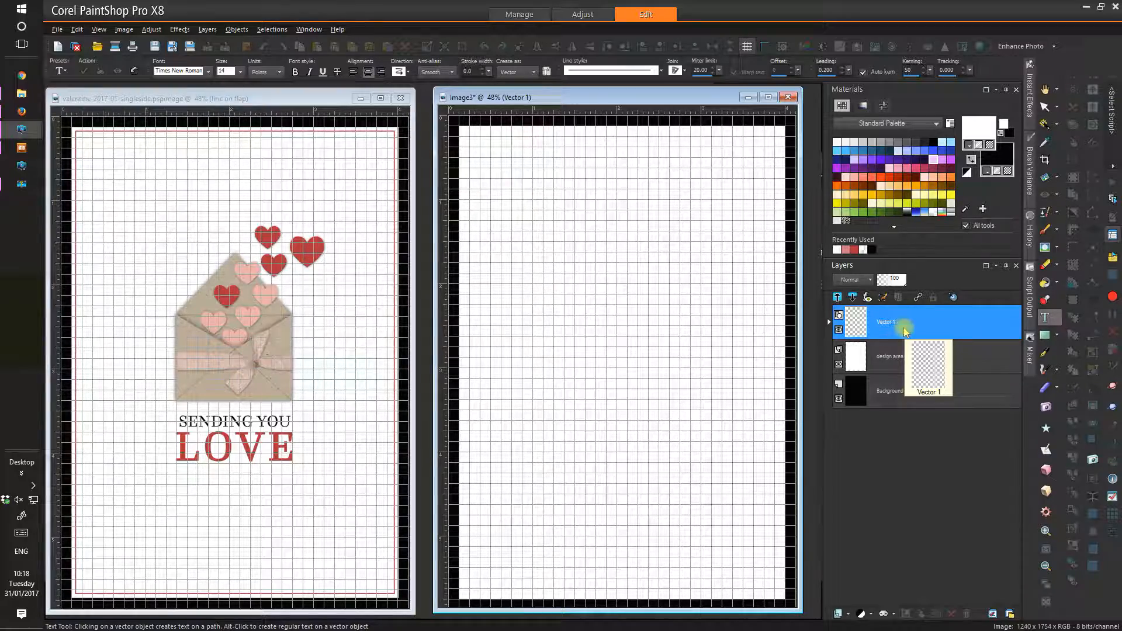
pyautogui.click(135, 71)
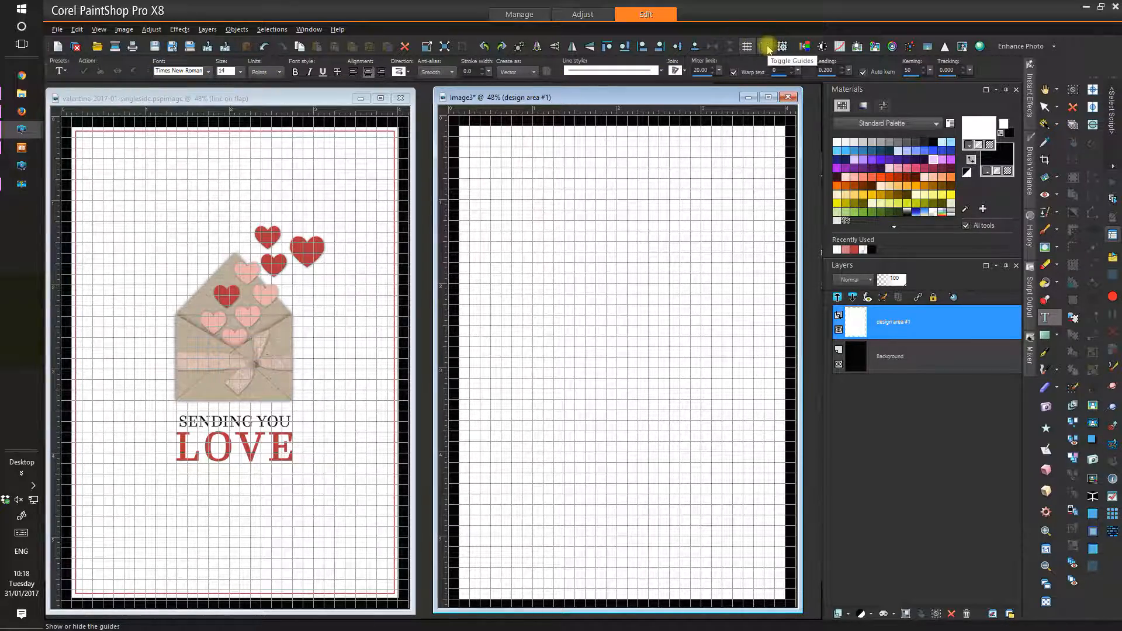
# - Show the guides and keep the Text tool set to create text as Vector
pyautogui.click(765, 46)
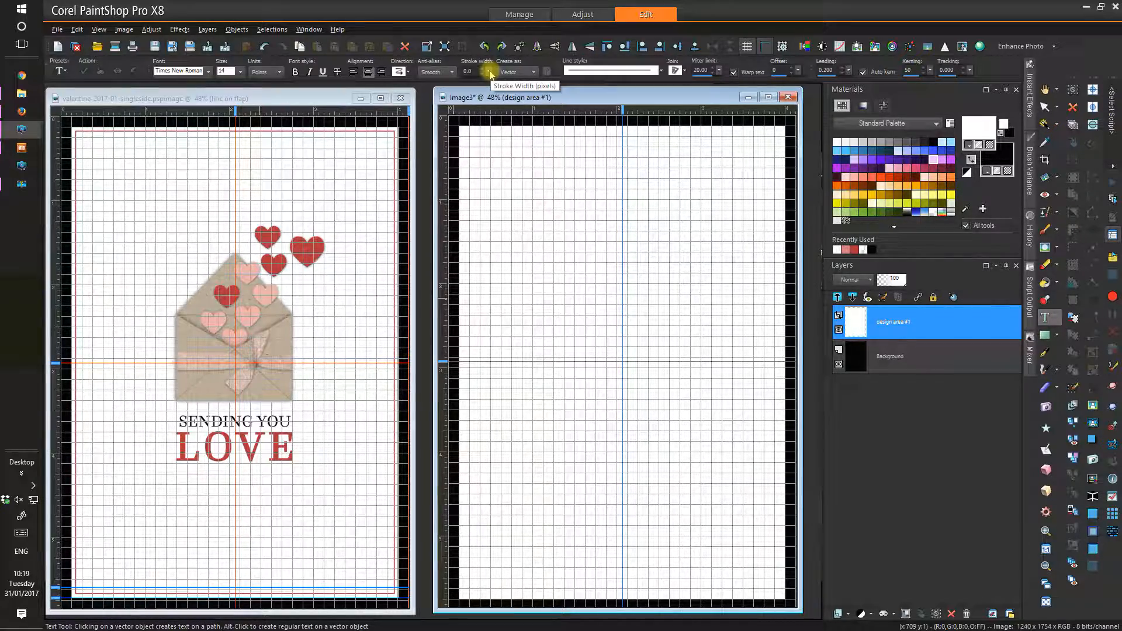
pyautogui.click(533, 72)
pyautogui.click(533, 80)
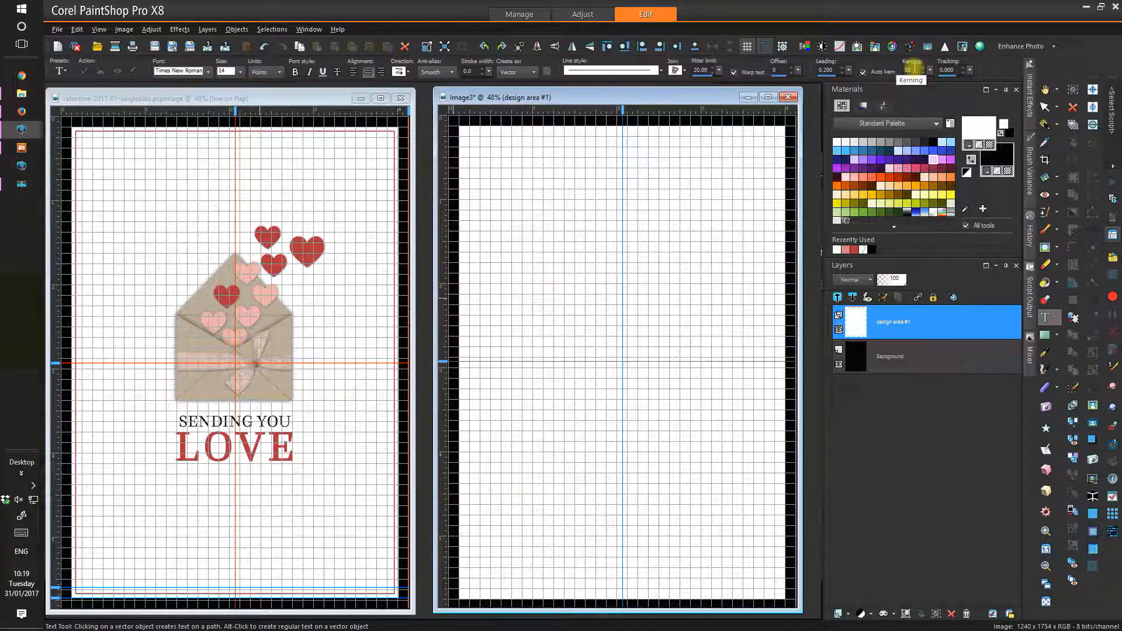
# - Set the kerning to 0 and enter the text "SENDING YOU" on the vertical centre guide, below the middle of the card
pyautogui.moveTo(915, 69); pyautogui.dragTo(894, 69)
pyautogui.write('0')
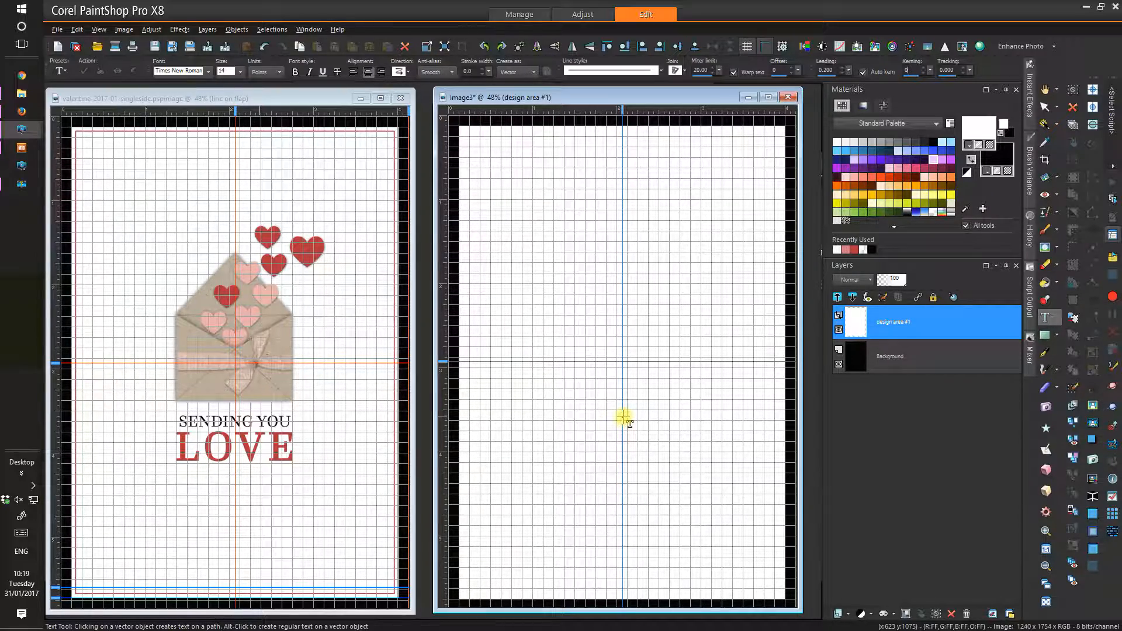
pyautogui.click(624, 418)
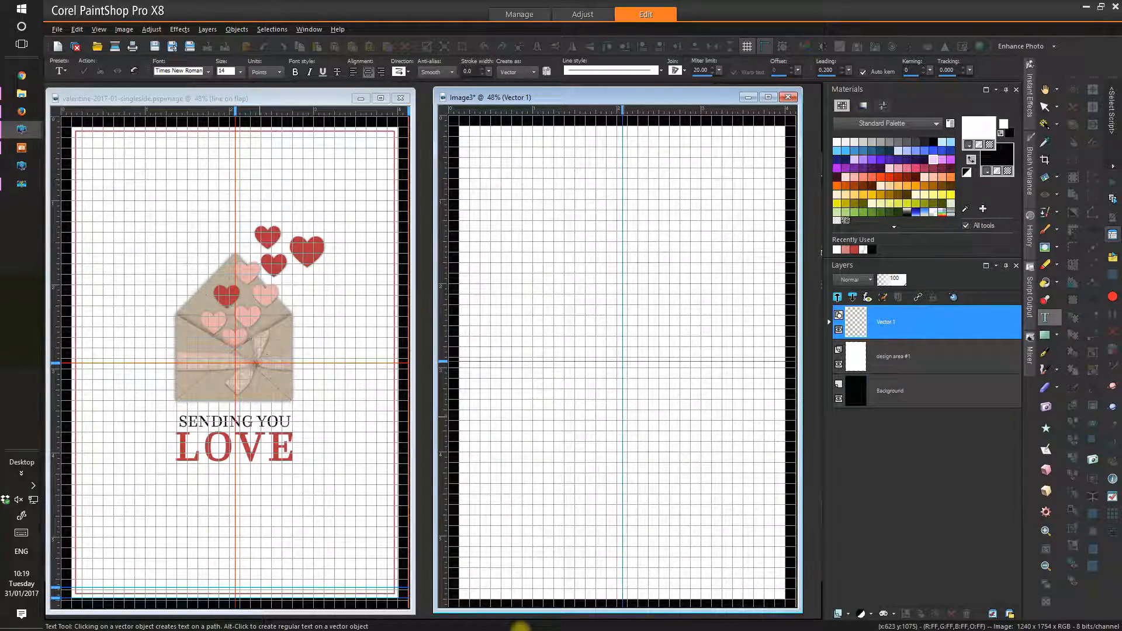
pyautogui.write('DING YOU')
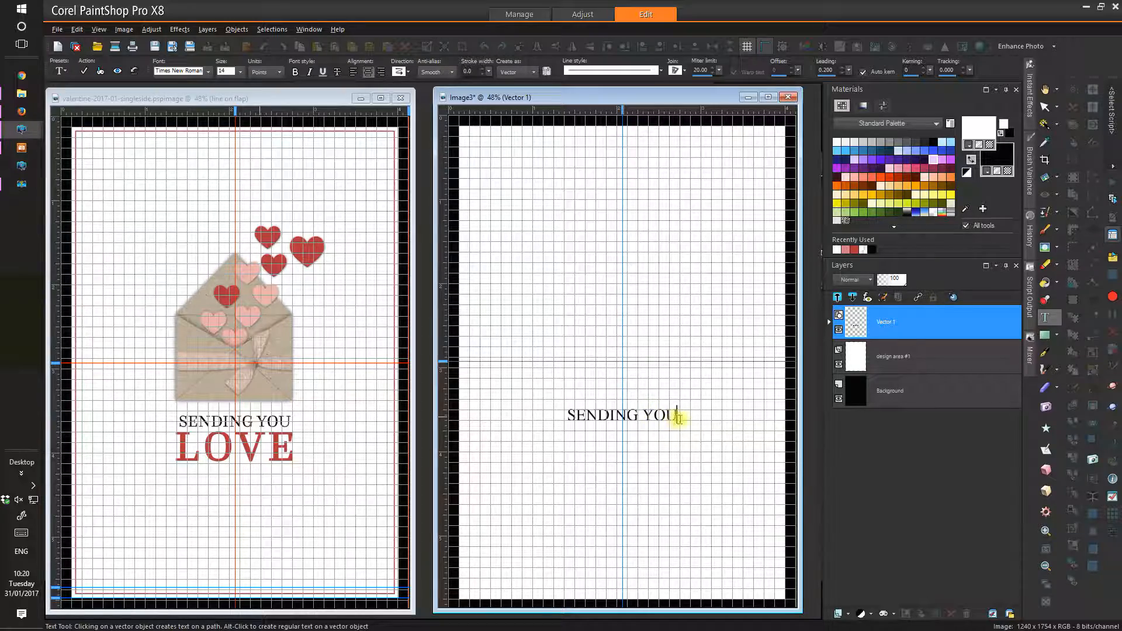
# - Set the kerning of the whole "SENDING YOU" text to 50, and apply it with a transparent foreground material
pyautogui.moveTo(679, 416); pyautogui.dragTo(570, 416)
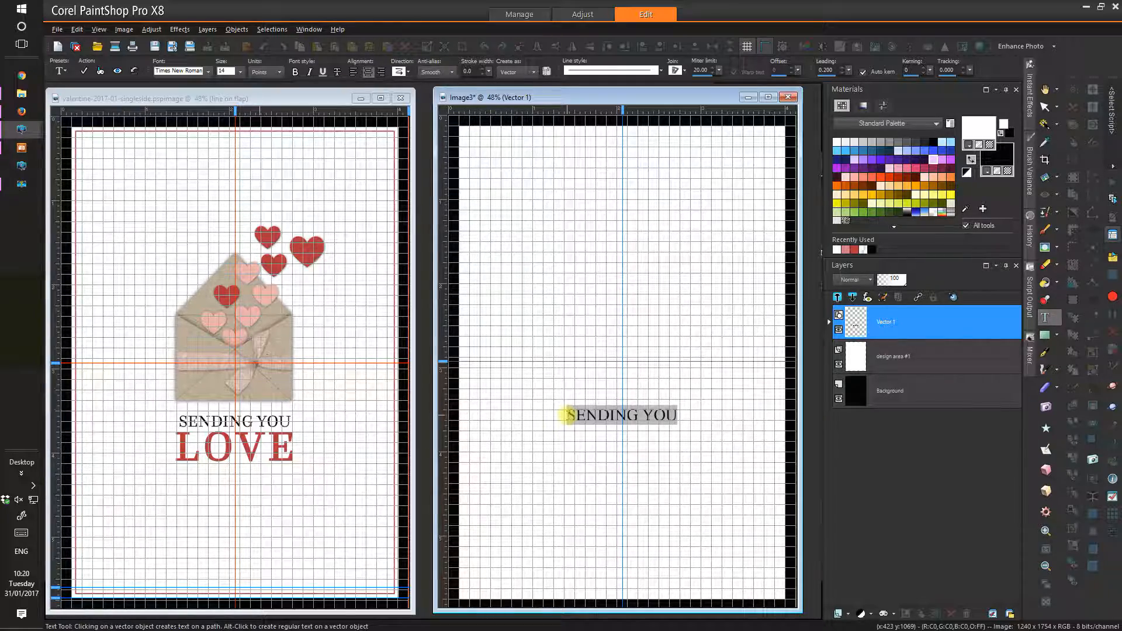
pyautogui.click(924, 67)
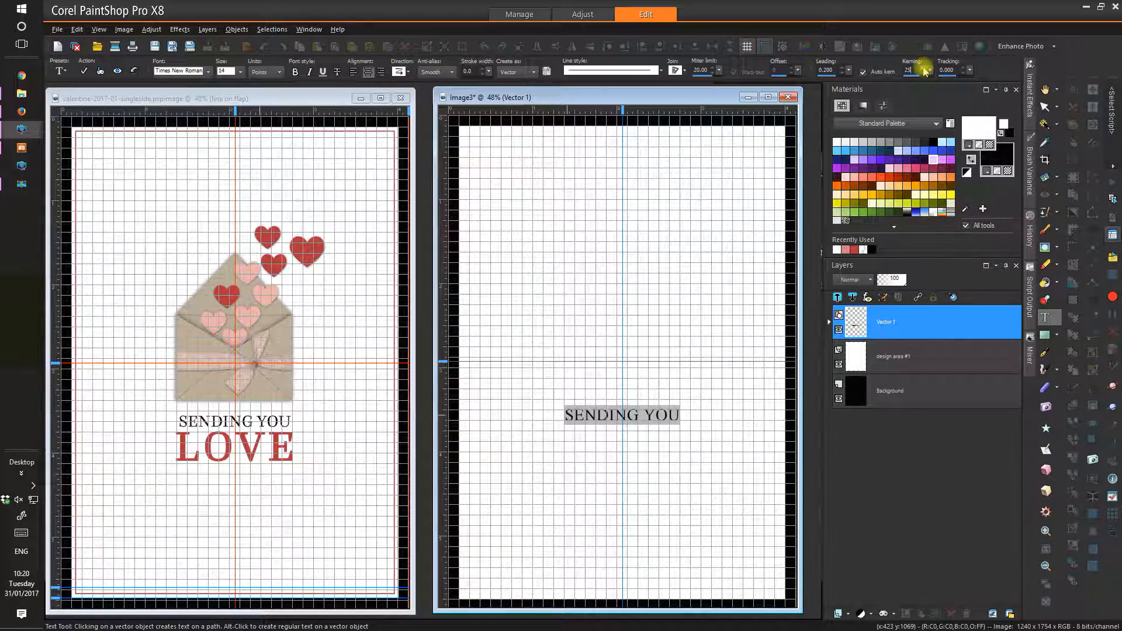
pyautogui.click(925, 68)
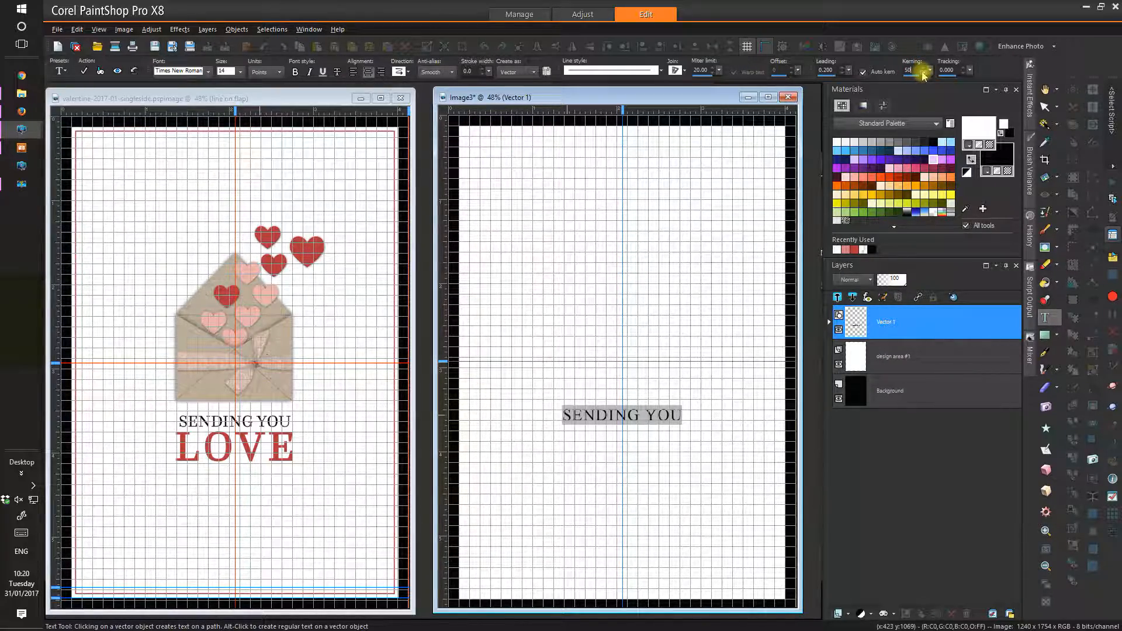
pyautogui.click(923, 73)
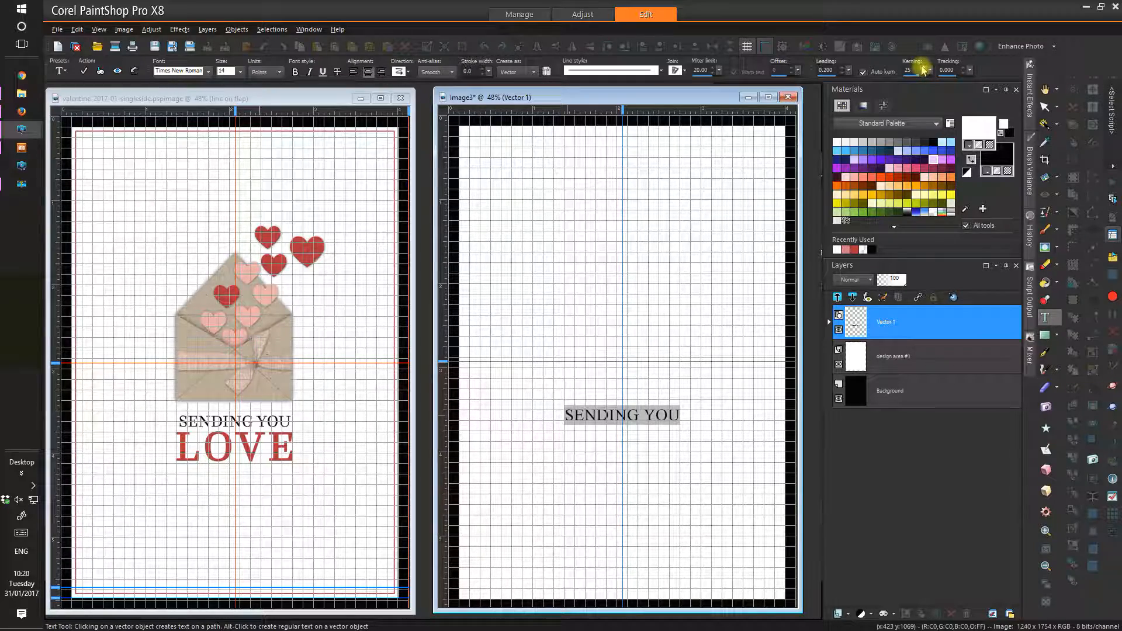
pyautogui.click(925, 68)
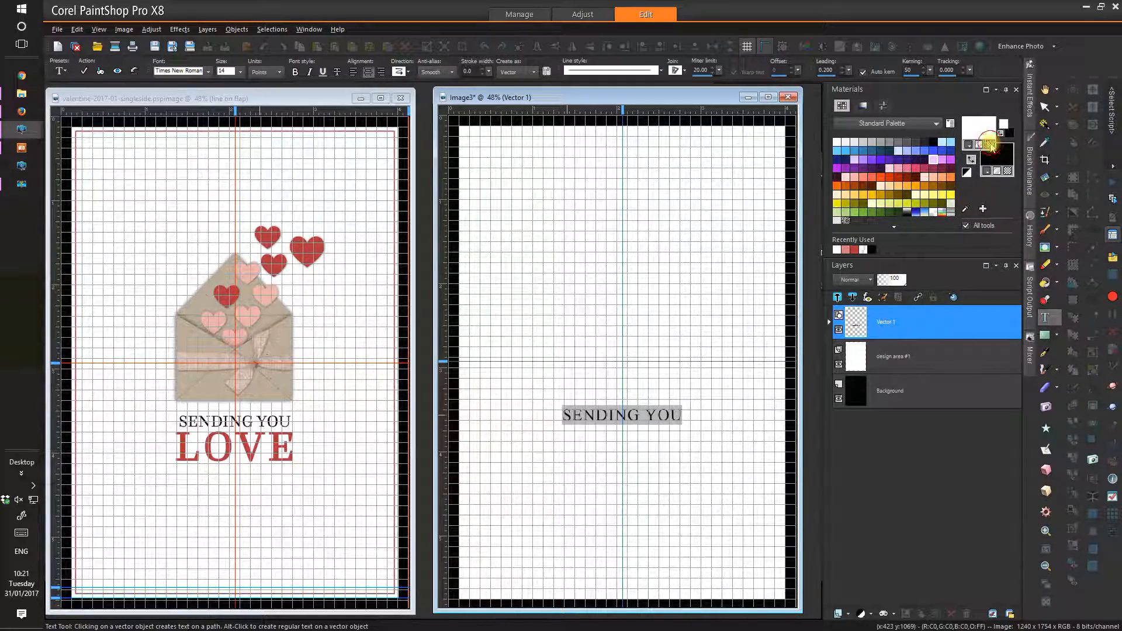
pyautogui.click(991, 145)
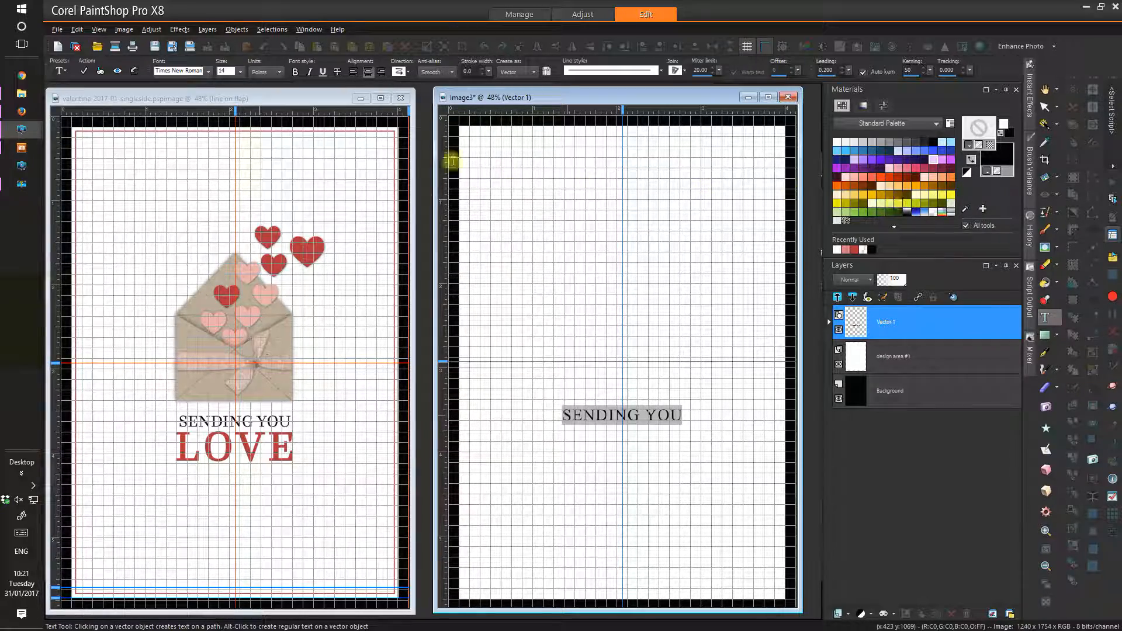
pyautogui.click(84, 72)
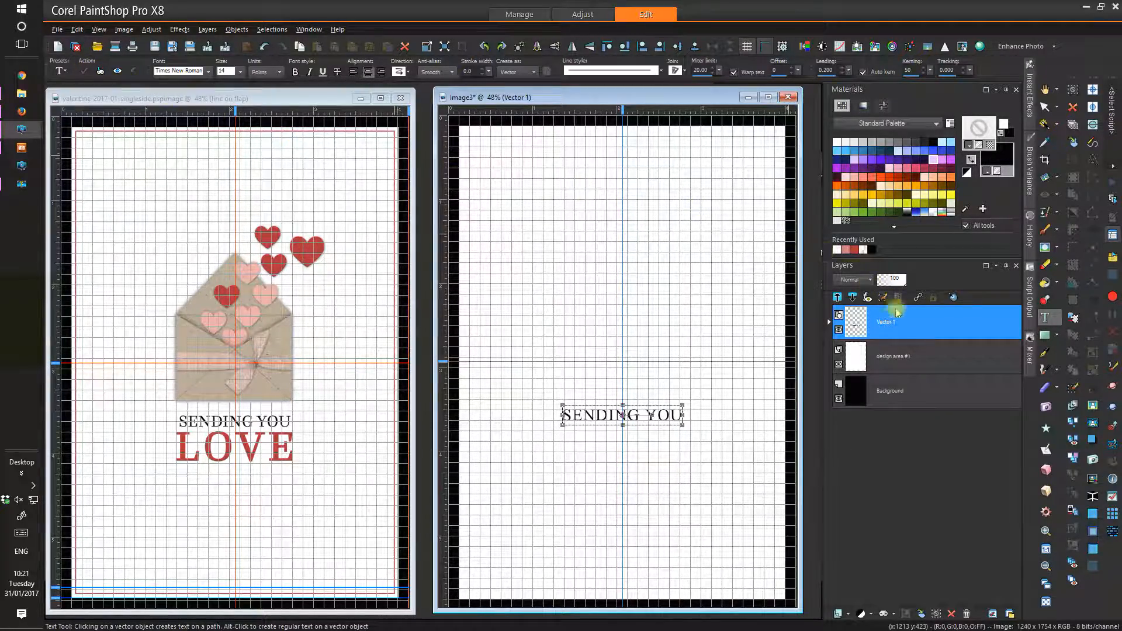
# - Rename the new vector layer as "text"
pyautogui.moveTo(909, 326)
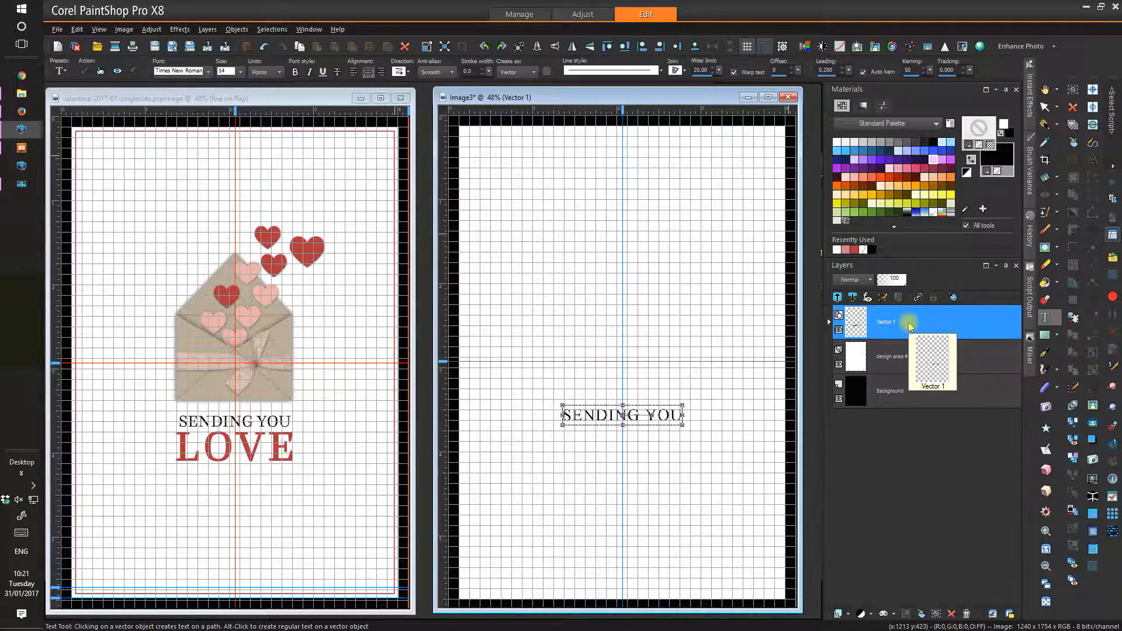
pyautogui.moveTo(879, 349)
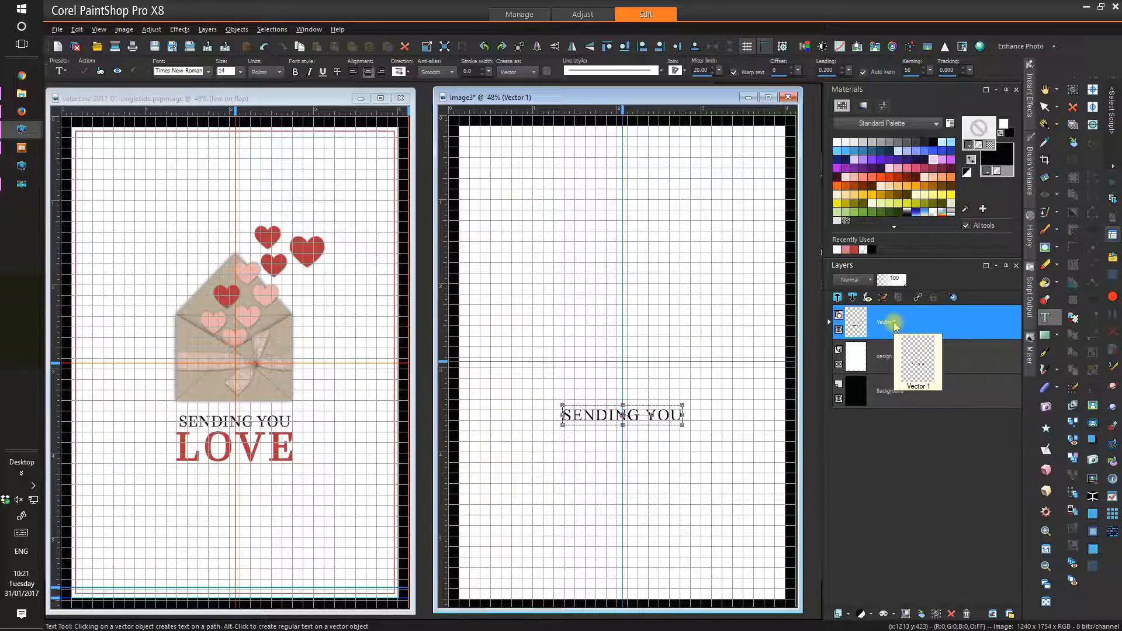
pyautogui.click(892, 322)
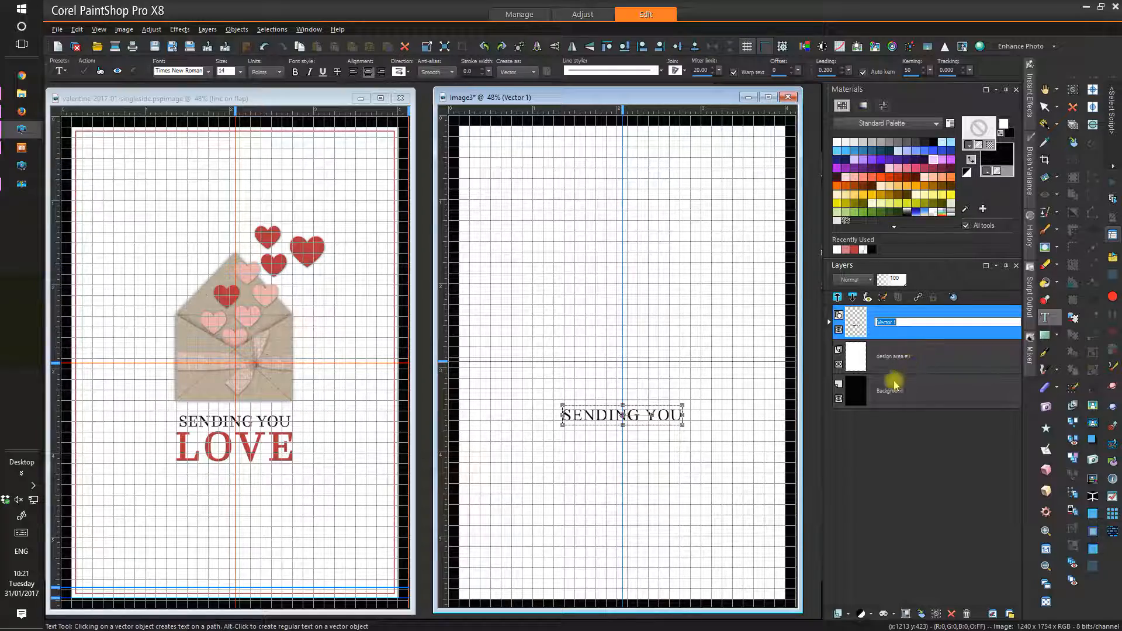
pyautogui.write('TEXT')
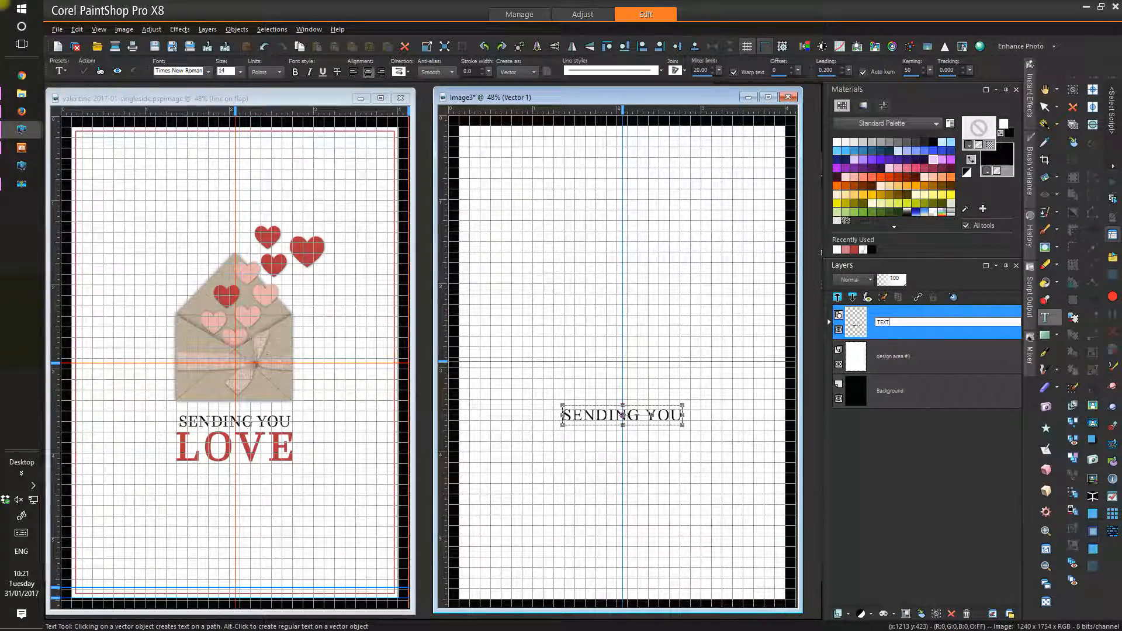
pyautogui.press('BackSpace')
pyautogui.press('BackSpace')
pyautogui.press('BackSpace')
pyautogui.click(921, 476)
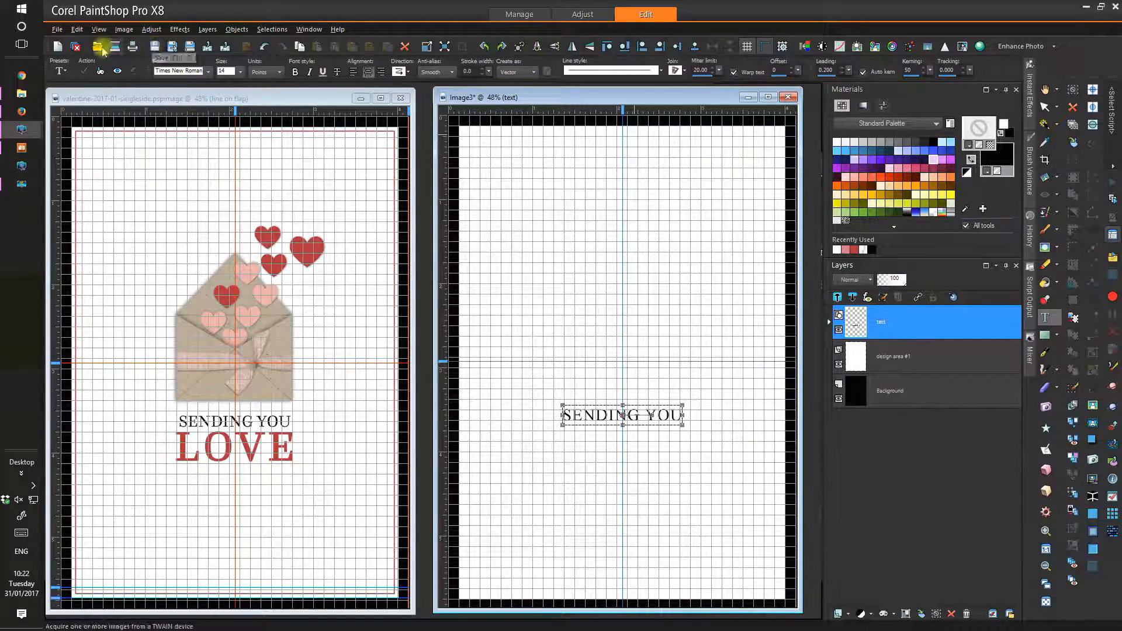
# - Save the card in the Valentine Card folder as a PSPIMAGE file named "valentine-front-02"
pyautogui.click(60, 29)
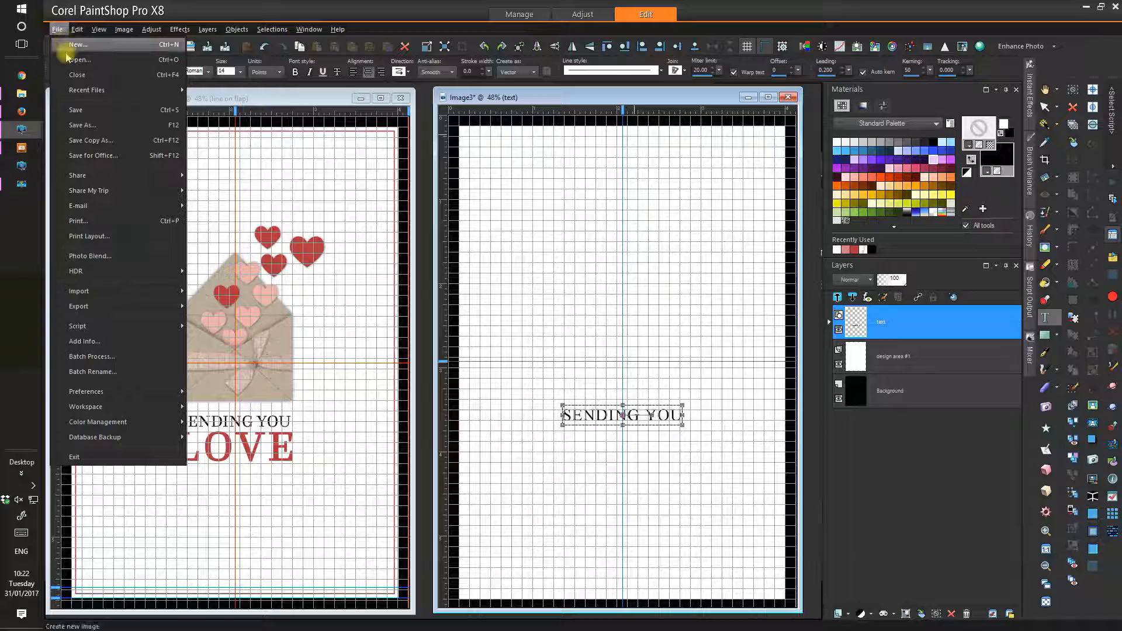
pyautogui.click(82, 117)
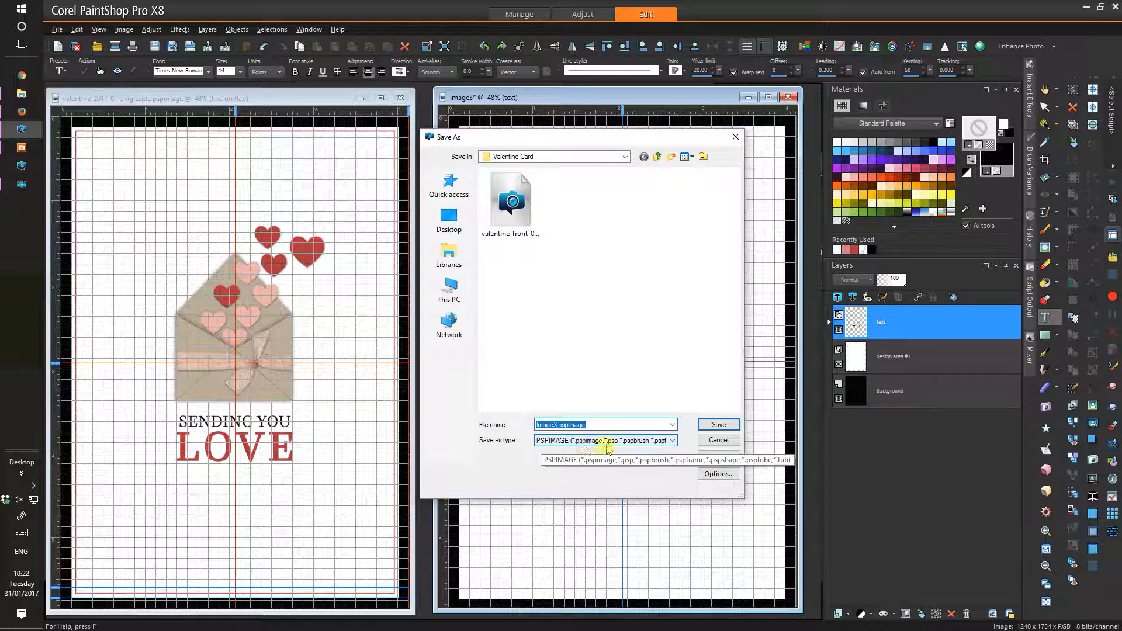
pyautogui.click(673, 441)
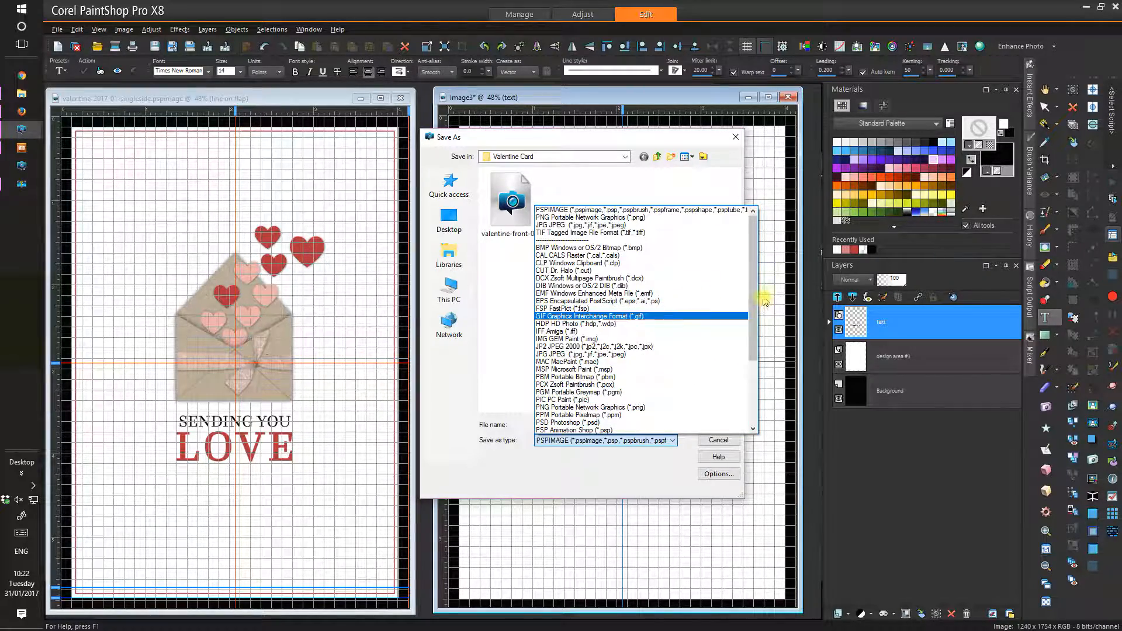
pyautogui.scroll(-3, 751, 327)
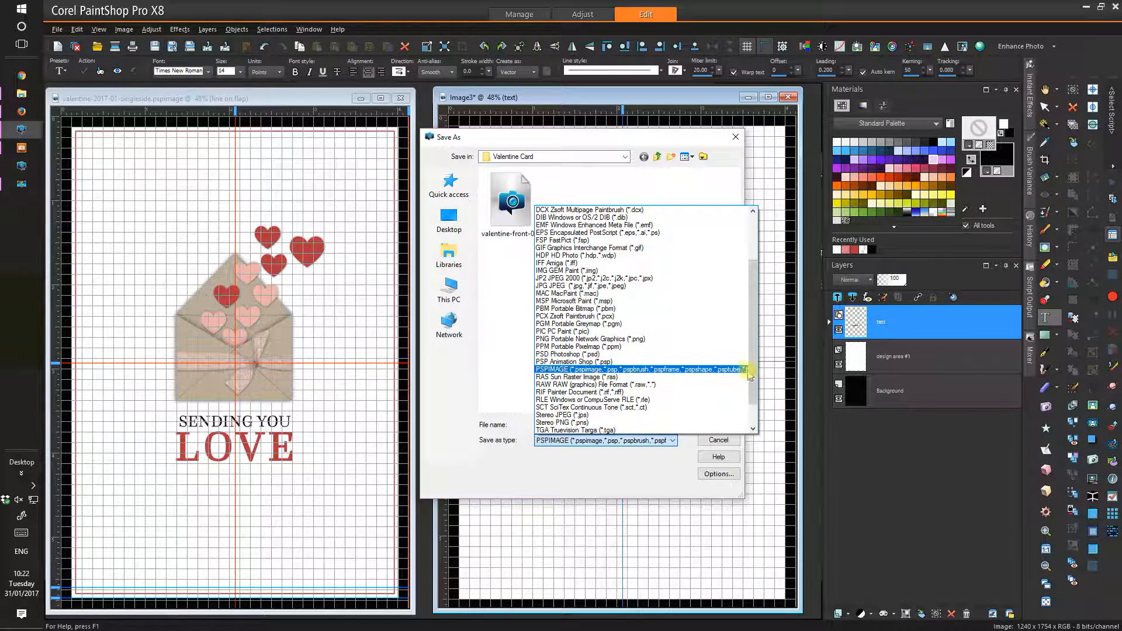
pyautogui.scroll(3, 752, 310)
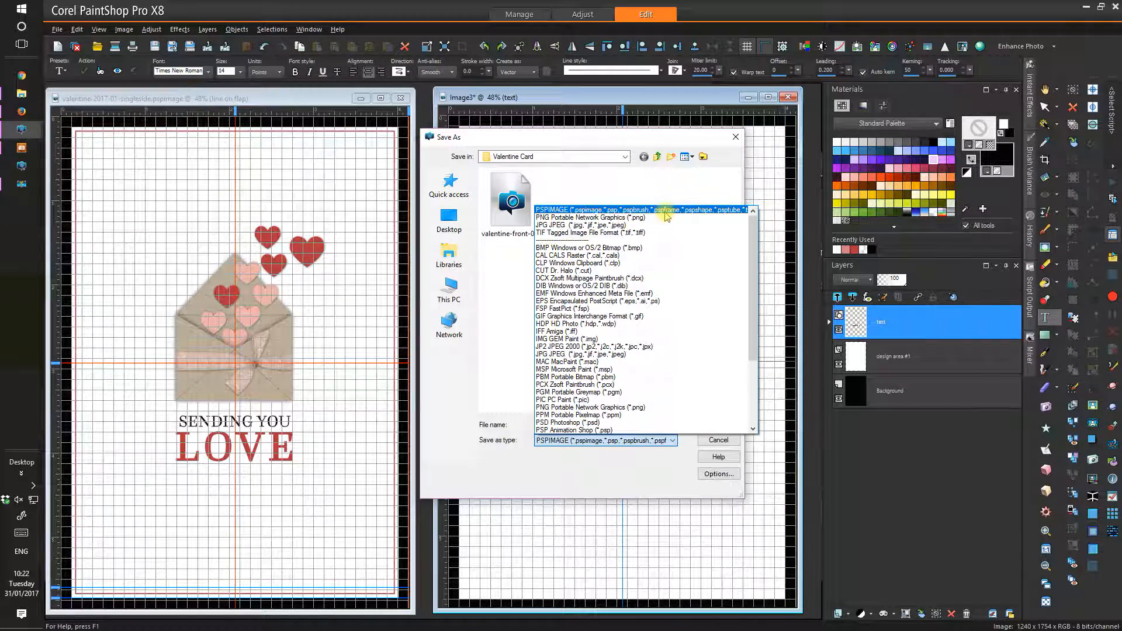
pyautogui.click(666, 210)
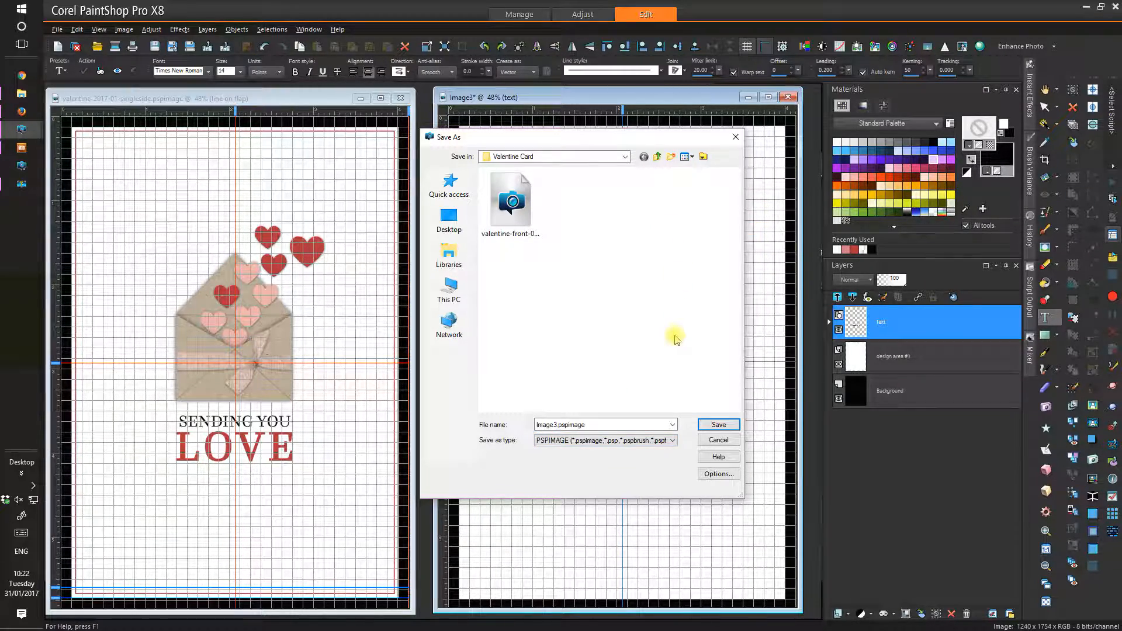
pyautogui.doubleClick(546, 425)
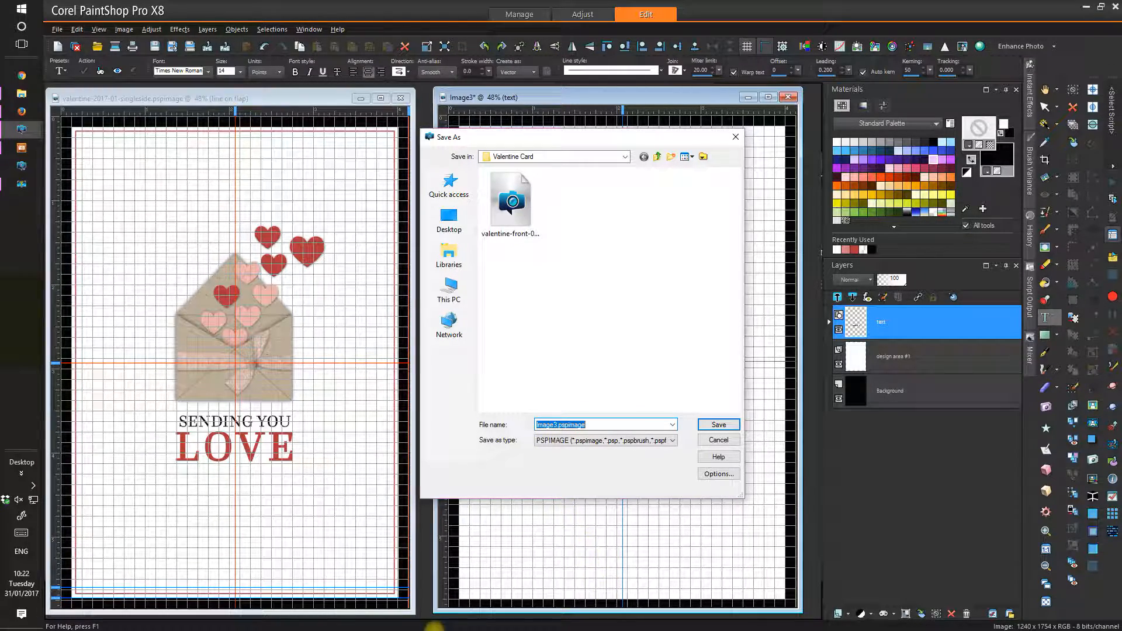
pyautogui.write('valentine-front-02')
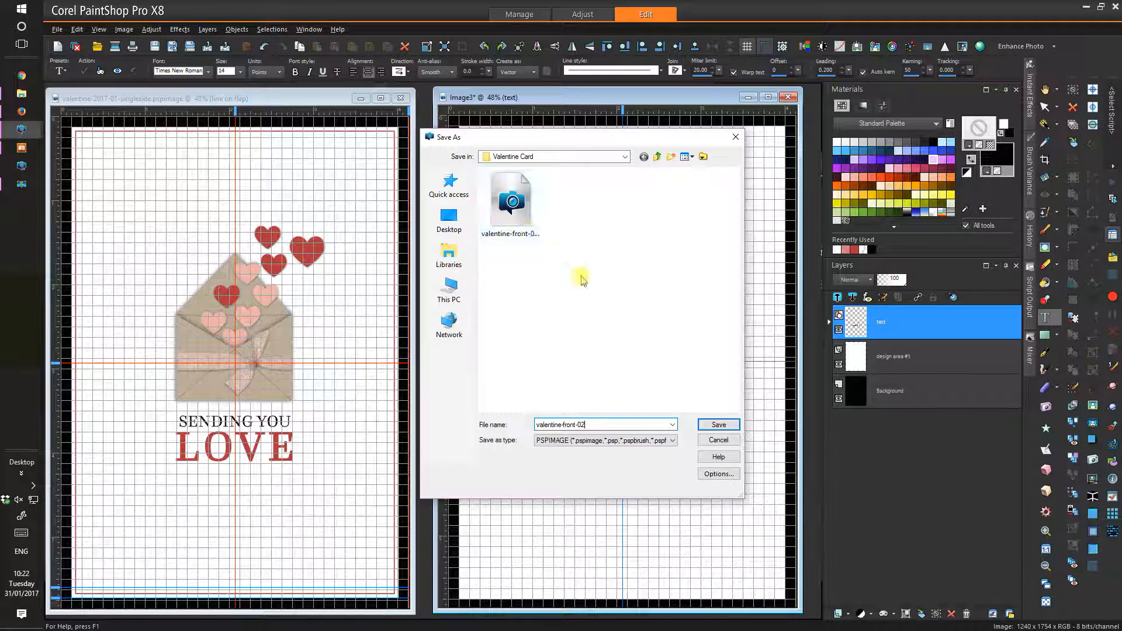
pyautogui.click(716, 426)
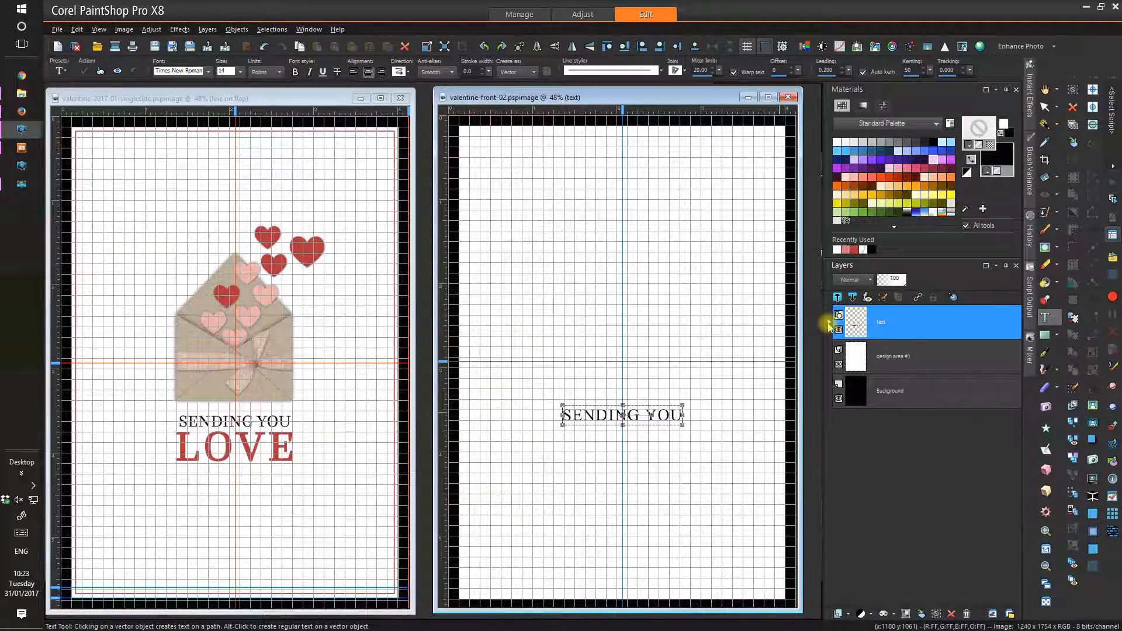
# - Expand the "text" vector layer and set the background material to red #c2353f, sampled from the largest heart in the reference card
pyautogui.moveTo(878, 330)
pyautogui.click(828, 323)
pyautogui.moveTo(867, 366)
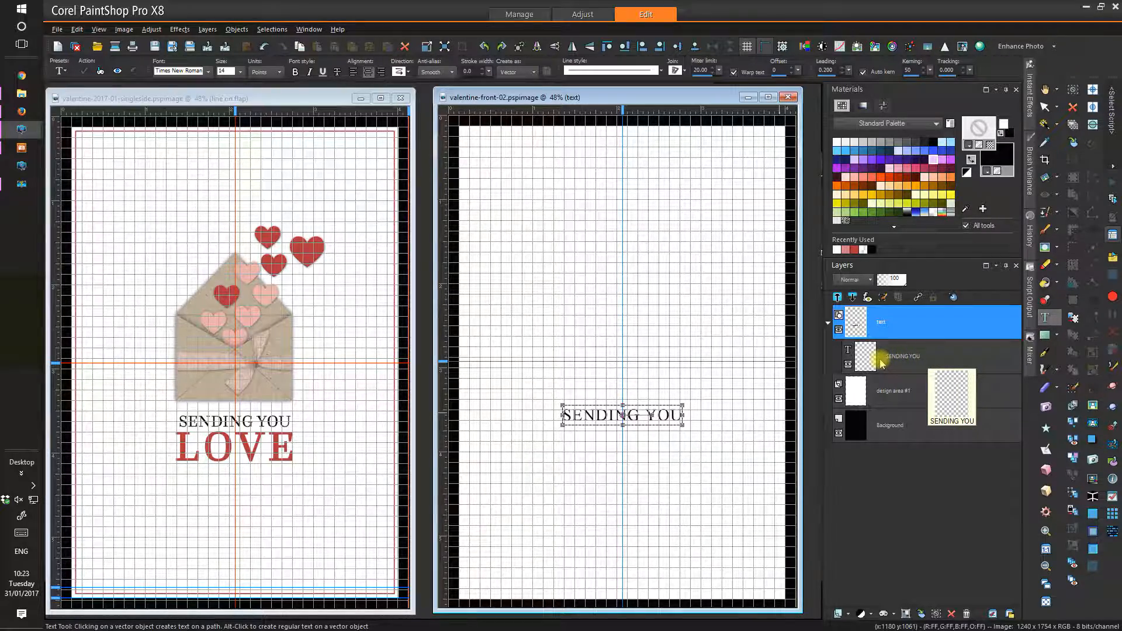
pyautogui.click(1005, 153)
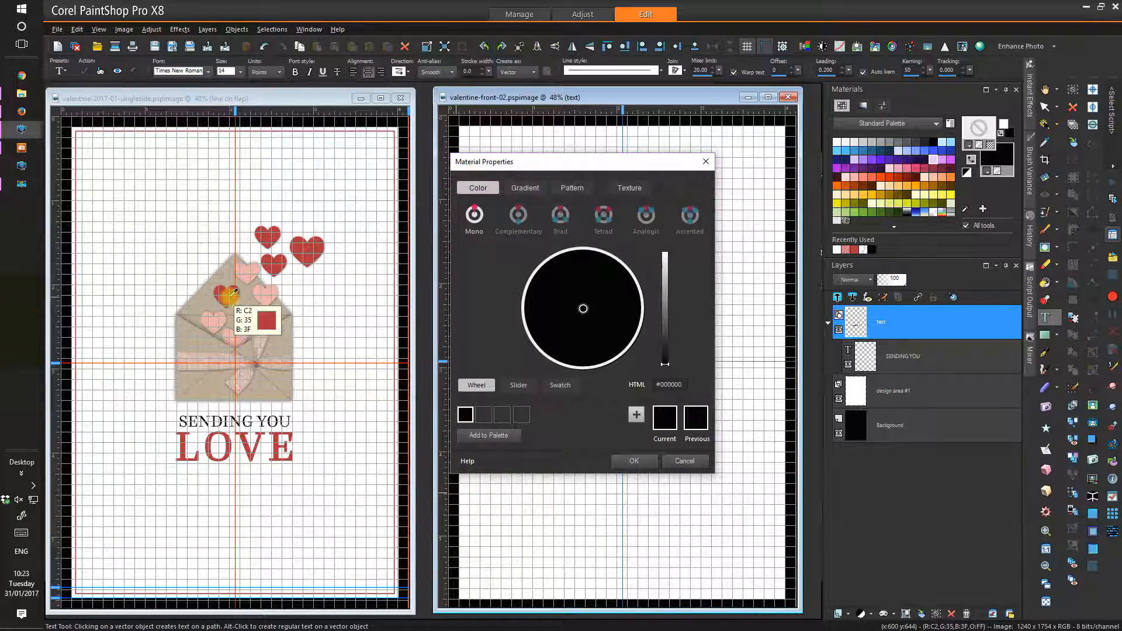
pyautogui.click(302, 242)
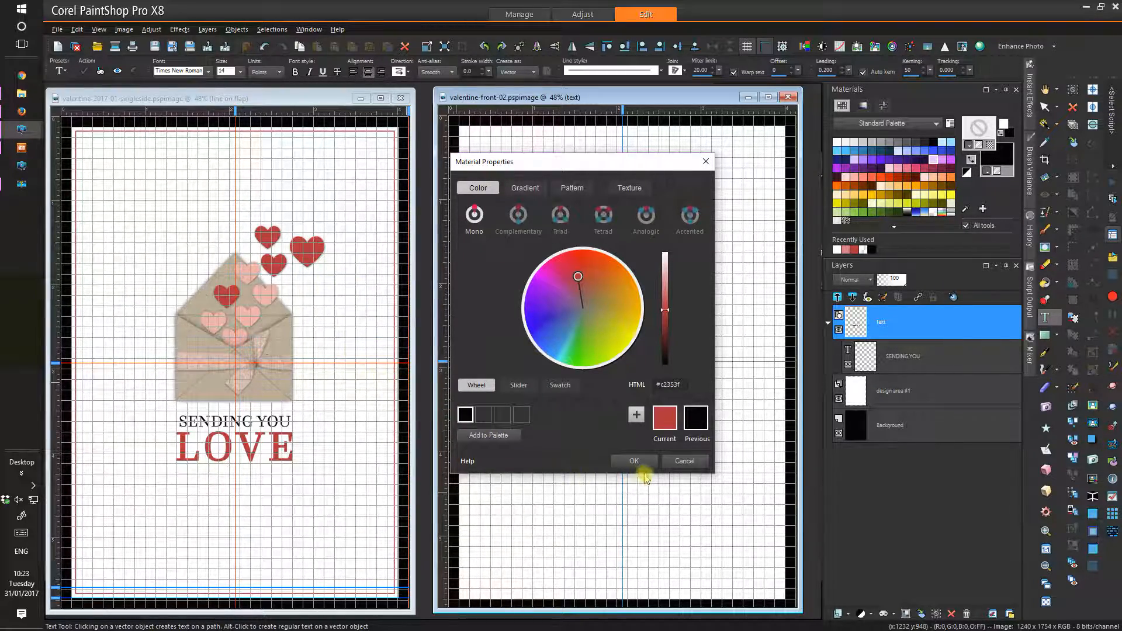
pyautogui.click(647, 464)
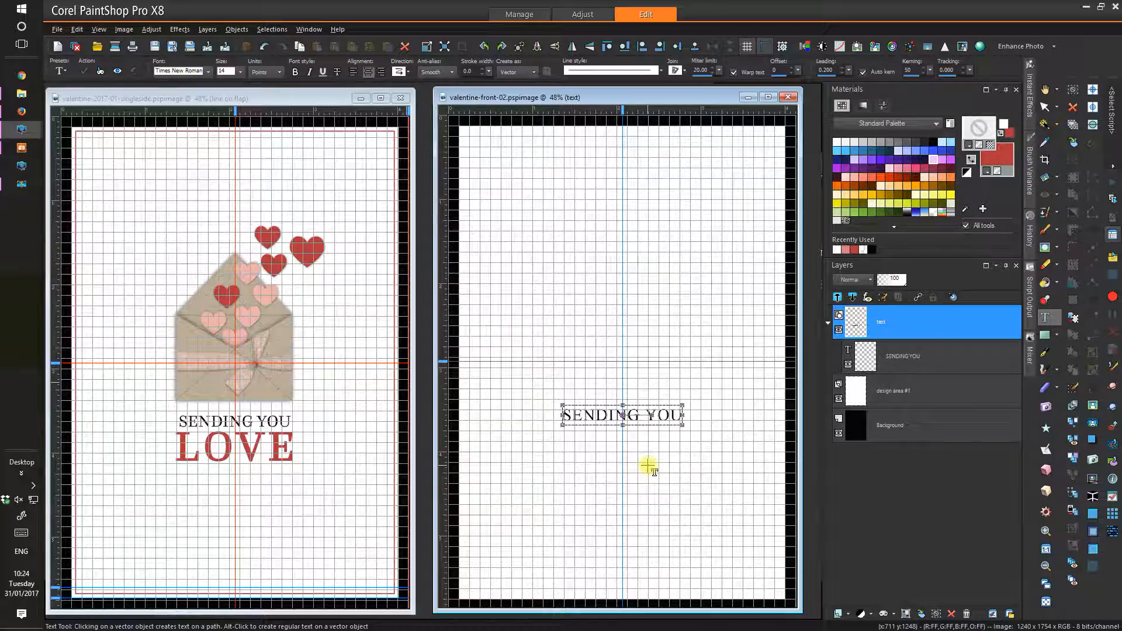
# - Set the font size to 36 points and enter the text "LOVE" on the vertical centre guide, just below "SENDING YOU"
pyautogui.click(239, 71)
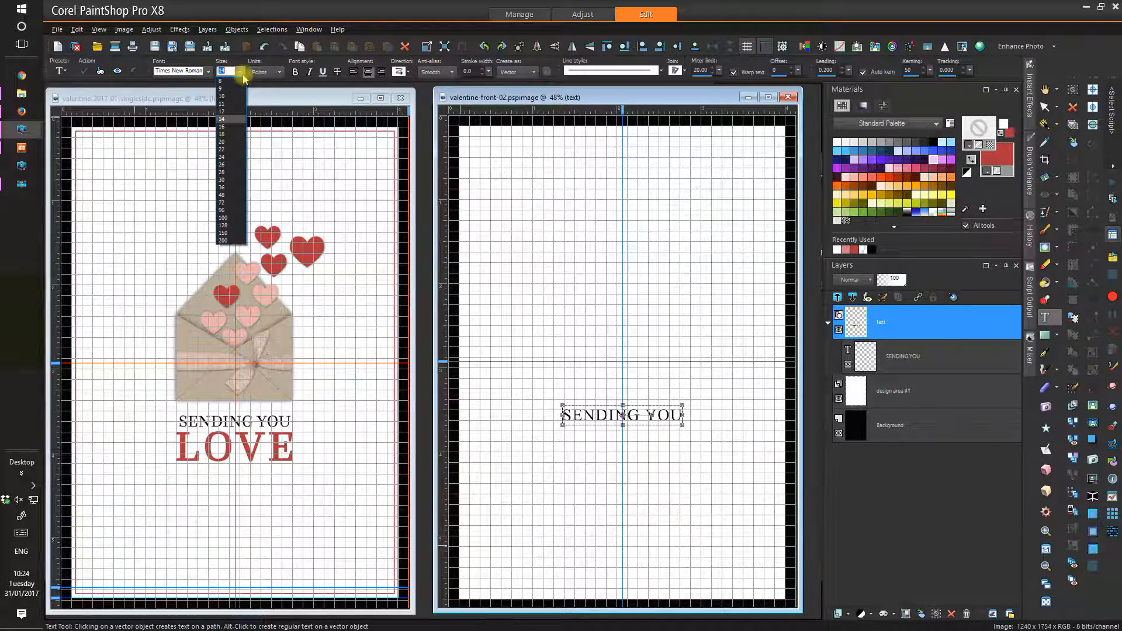
pyautogui.click(231, 188)
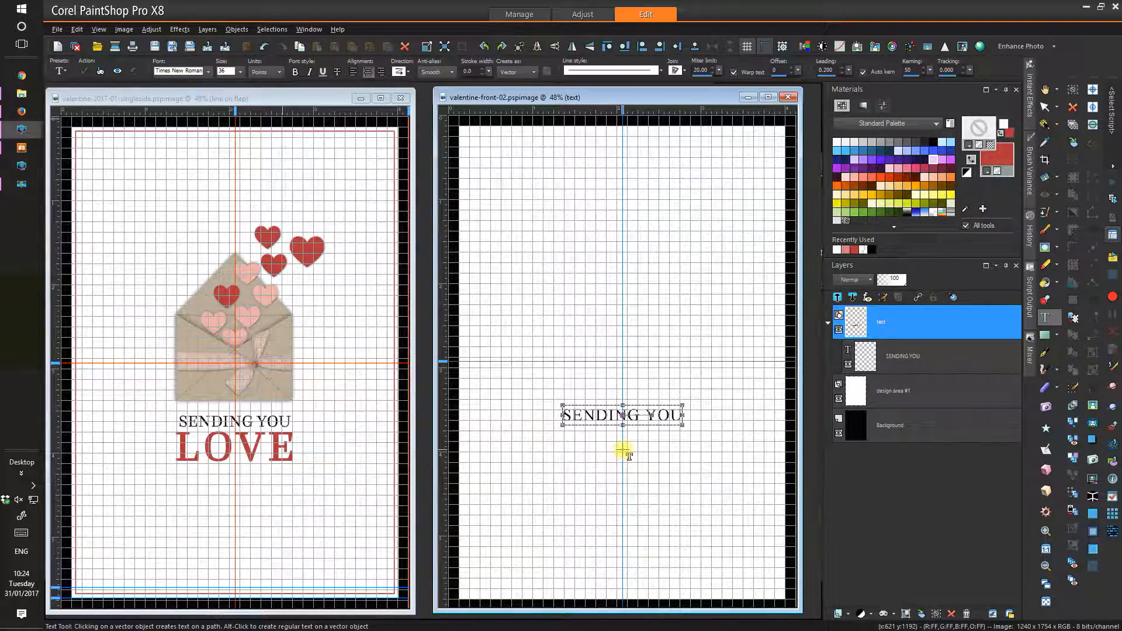
pyautogui.click(623, 451)
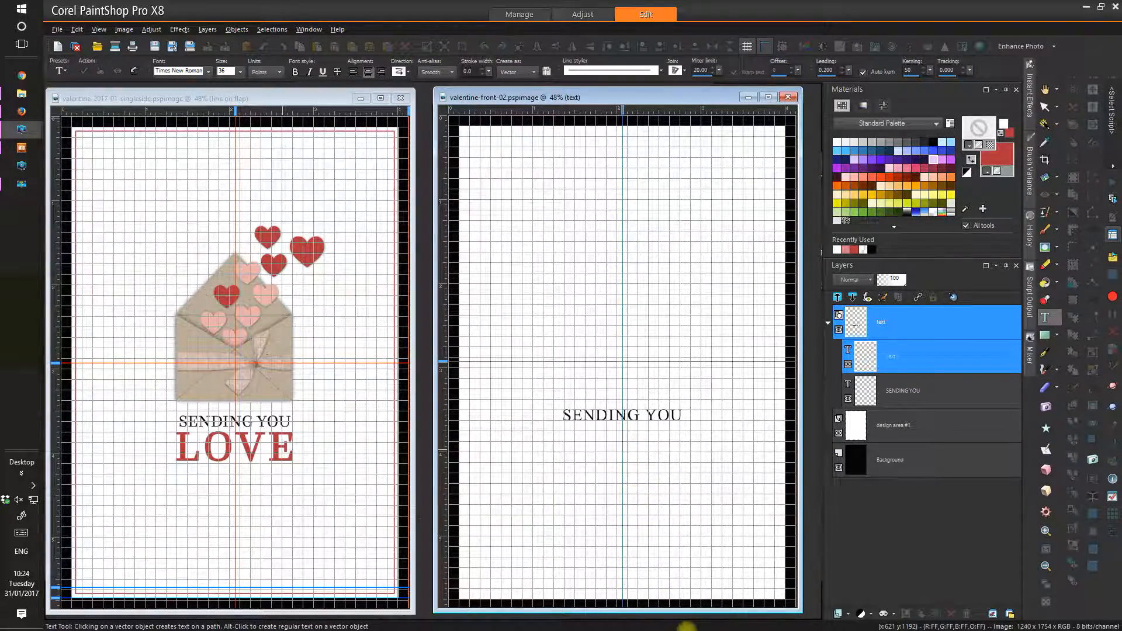
pyautogui.write('LOVE')
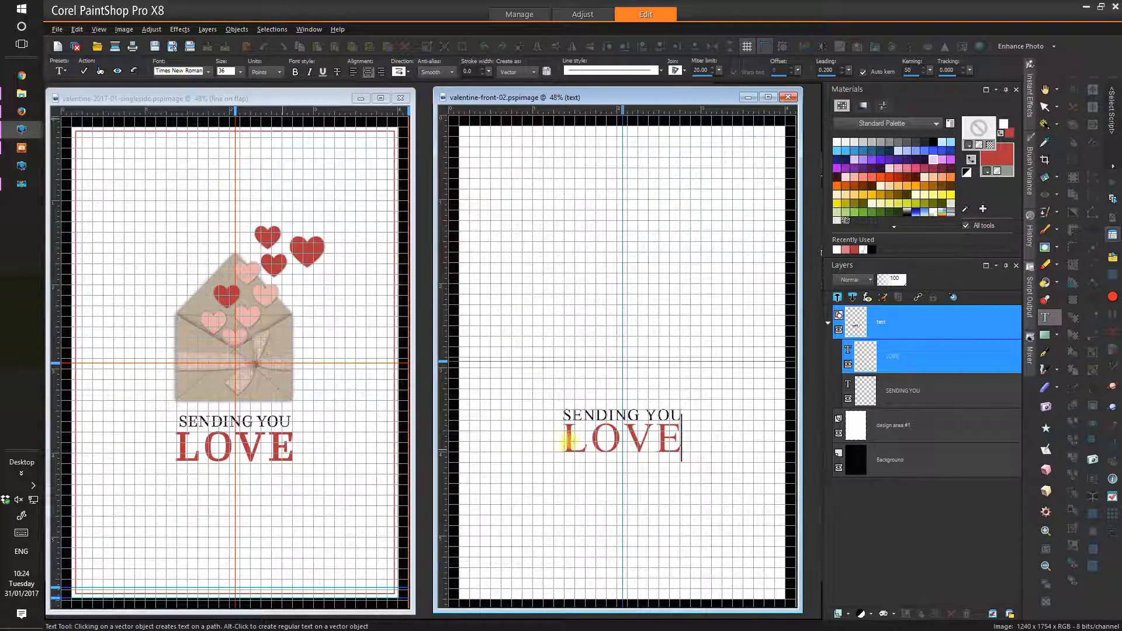
# - Select the whole "LOVE" text and try it in bold, switching bold back off
pyautogui.moveTo(687, 438); pyautogui.dragTo(568, 454)
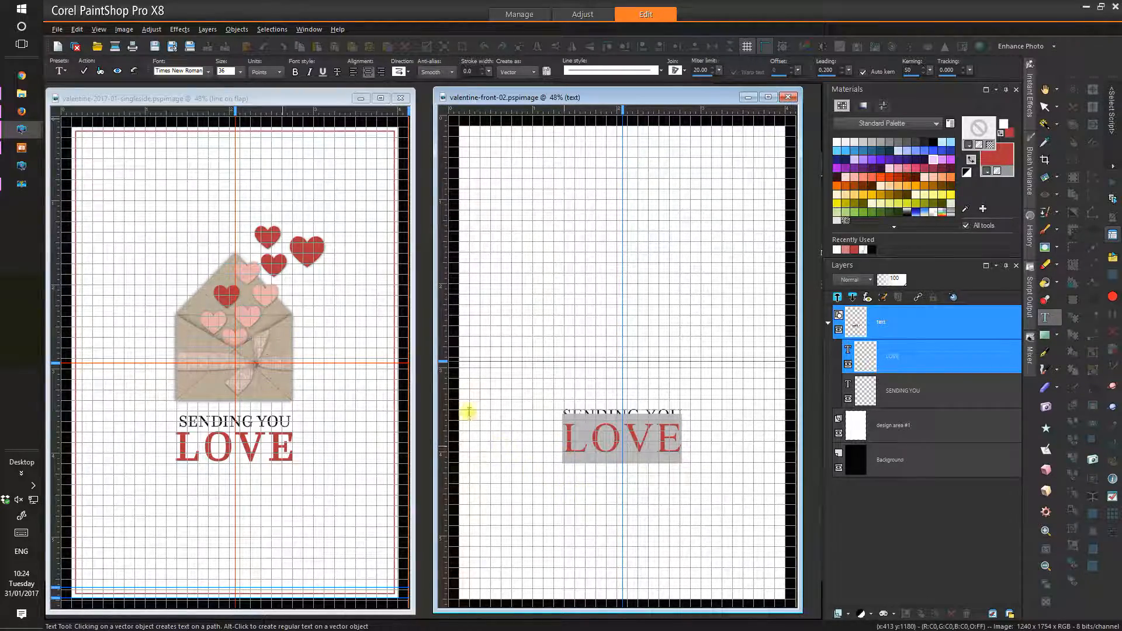
pyautogui.click(295, 72)
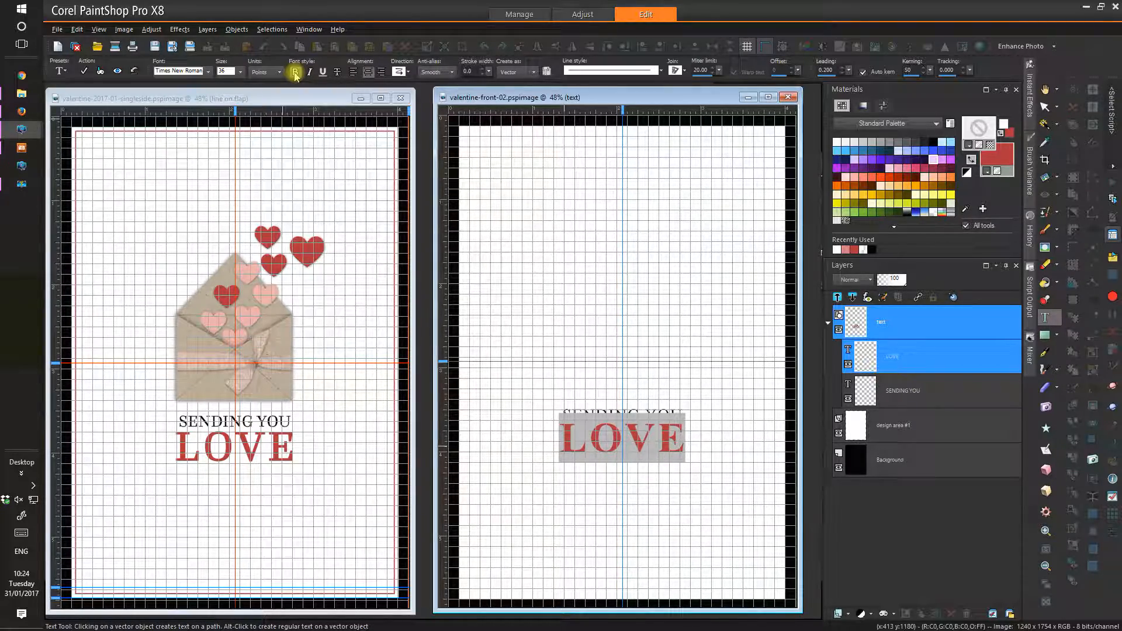
pyautogui.click(295, 72)
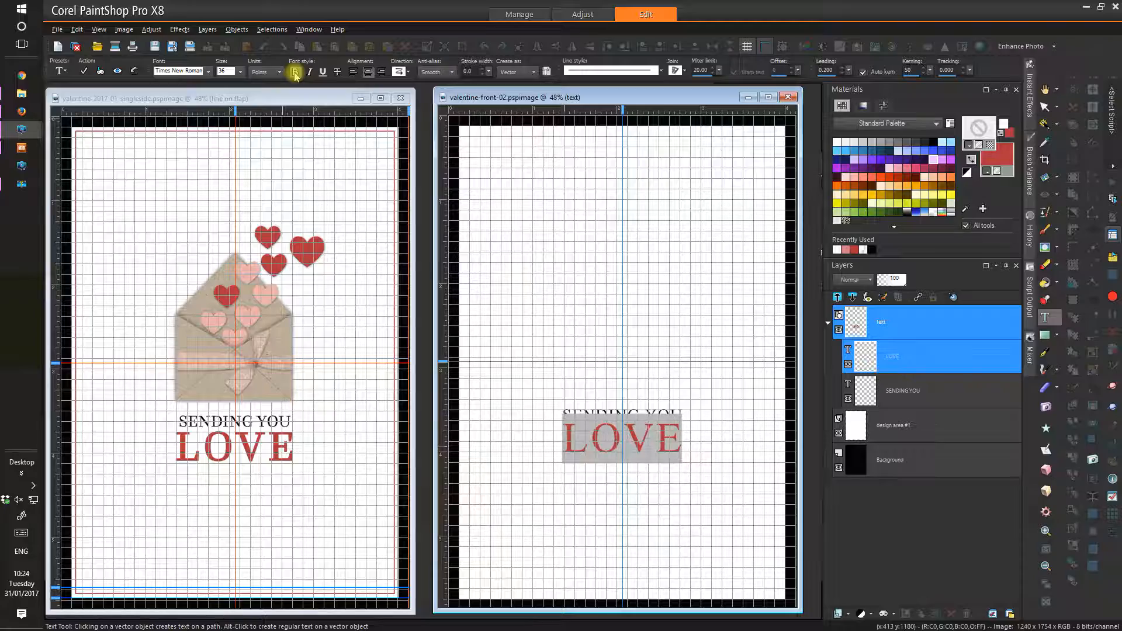
# - Give the "LOVE" text a stroke width of 2.0 and a red #c2353f foreground material, sampled from the reference card's largest heart
pyautogui.click(483, 70)
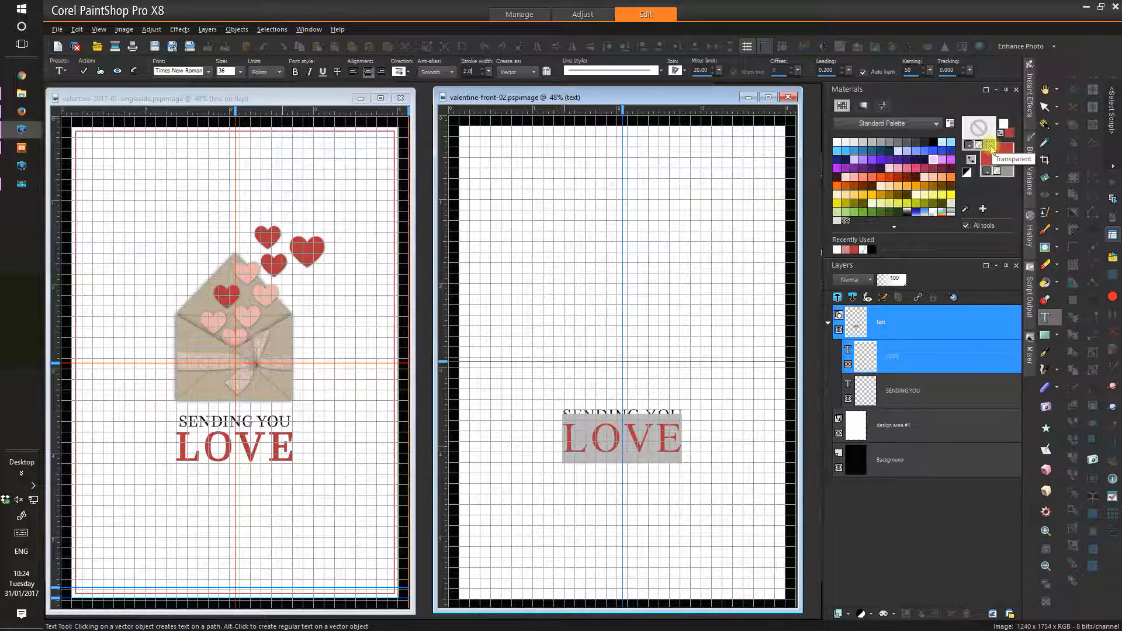
pyautogui.click(990, 145)
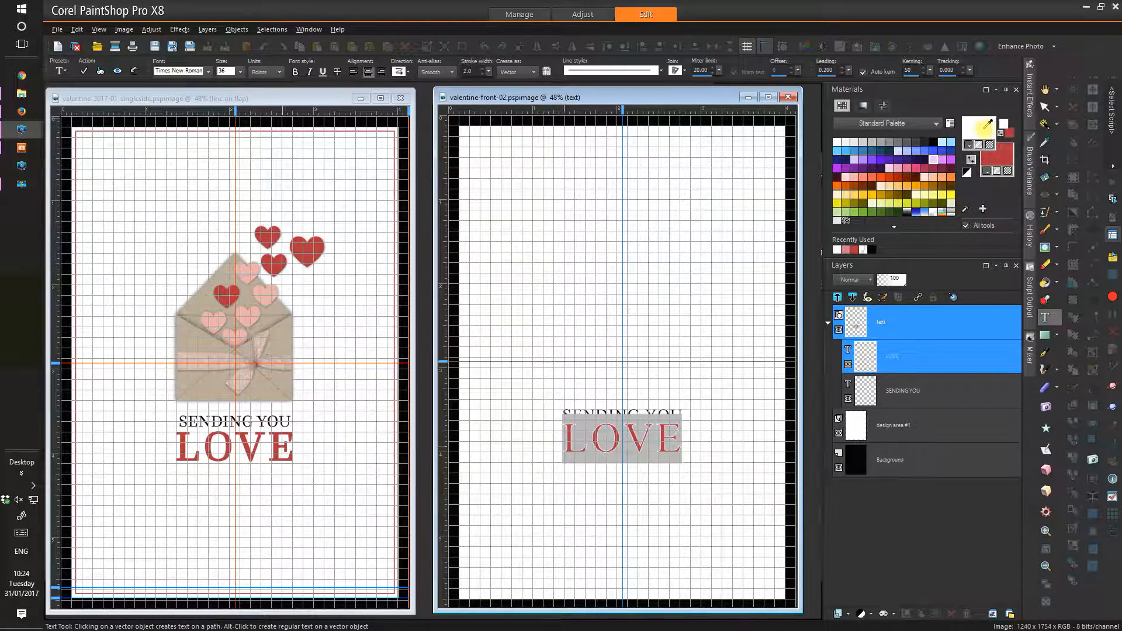
pyautogui.click(985, 130)
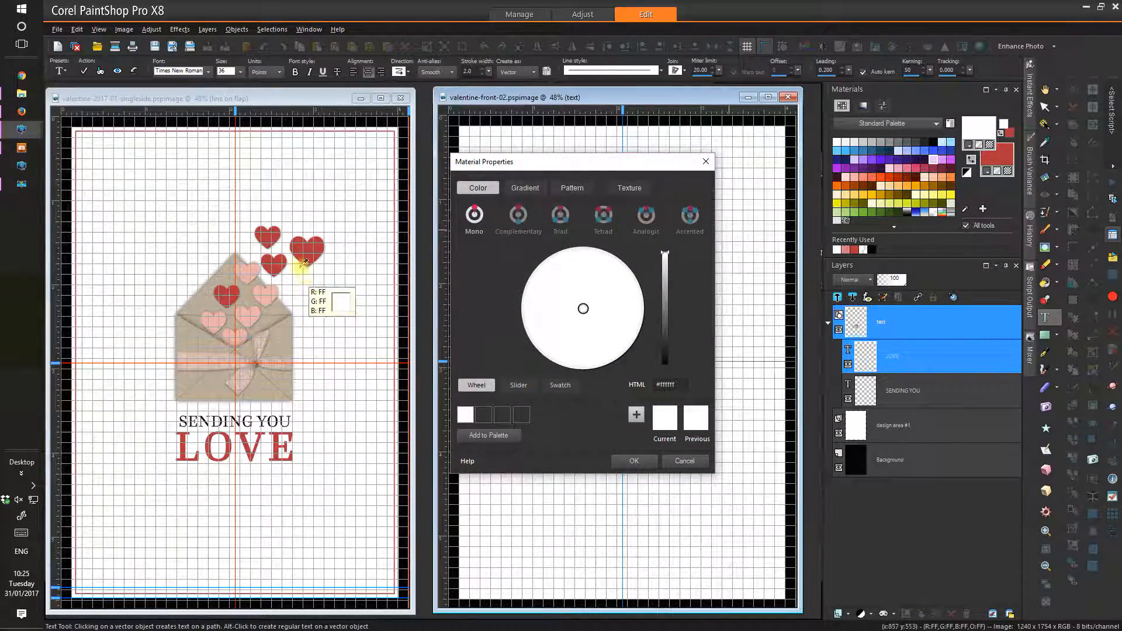
pyautogui.click(305, 246)
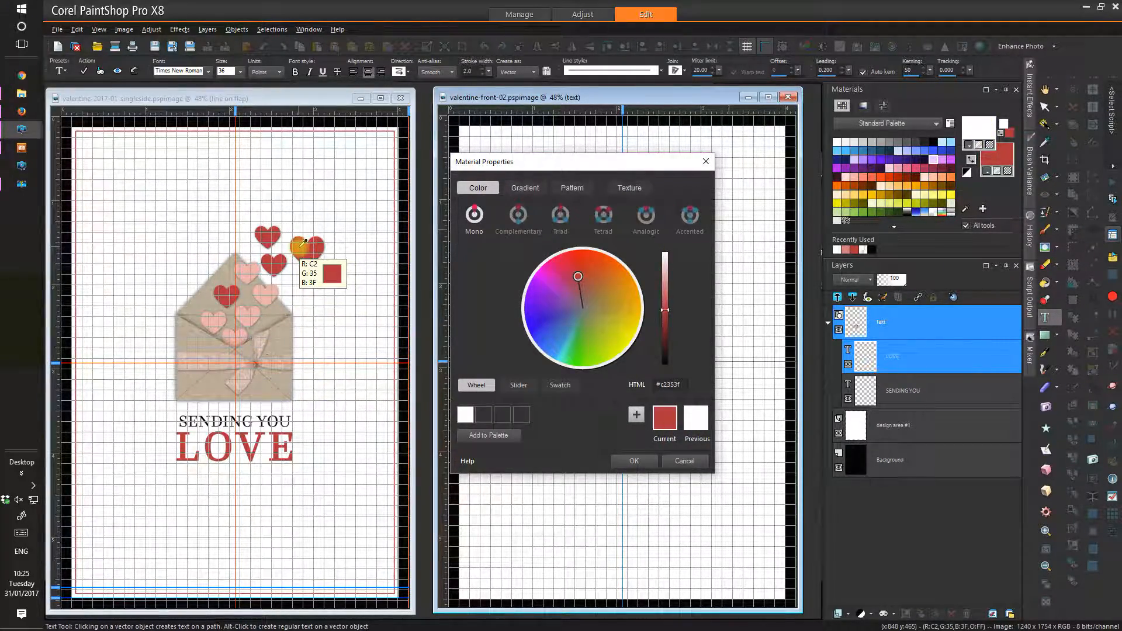
pyautogui.click(637, 461)
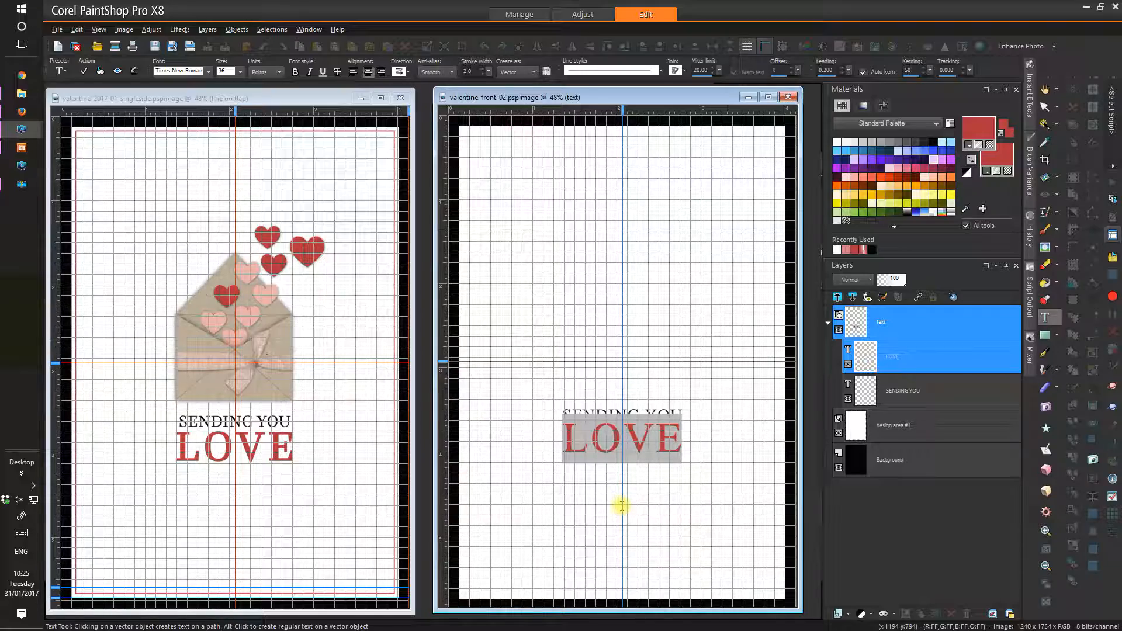
# - Increase the stroke width of the "LOVE" text to 3.0 and apply the text
pyautogui.click(482, 70)
pyautogui.click(482, 70)
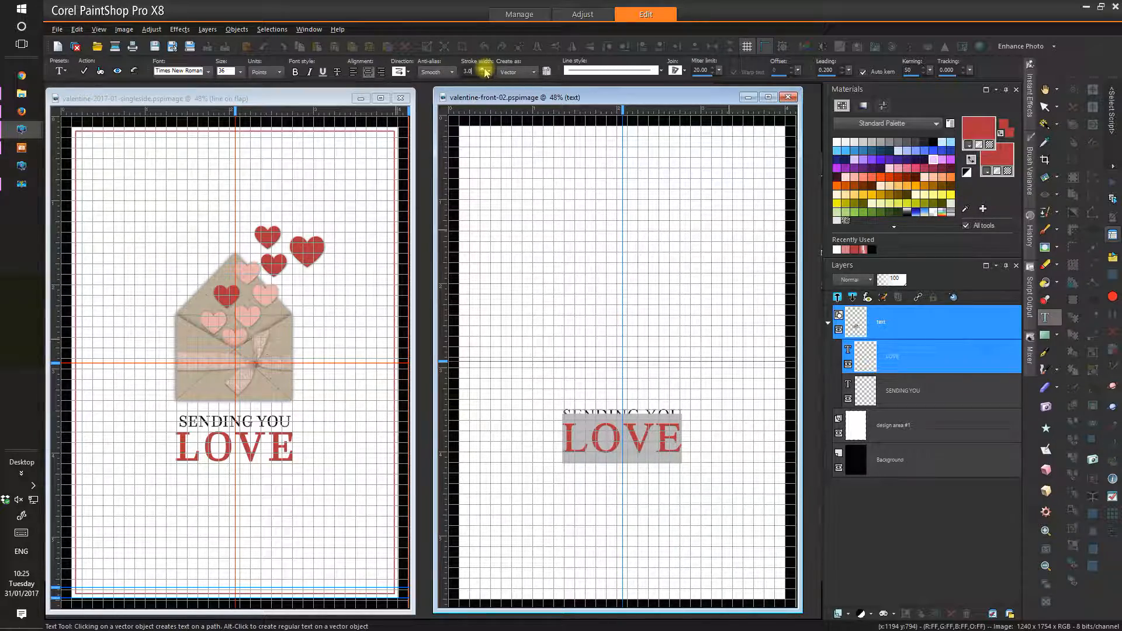
pyautogui.click(84, 72)
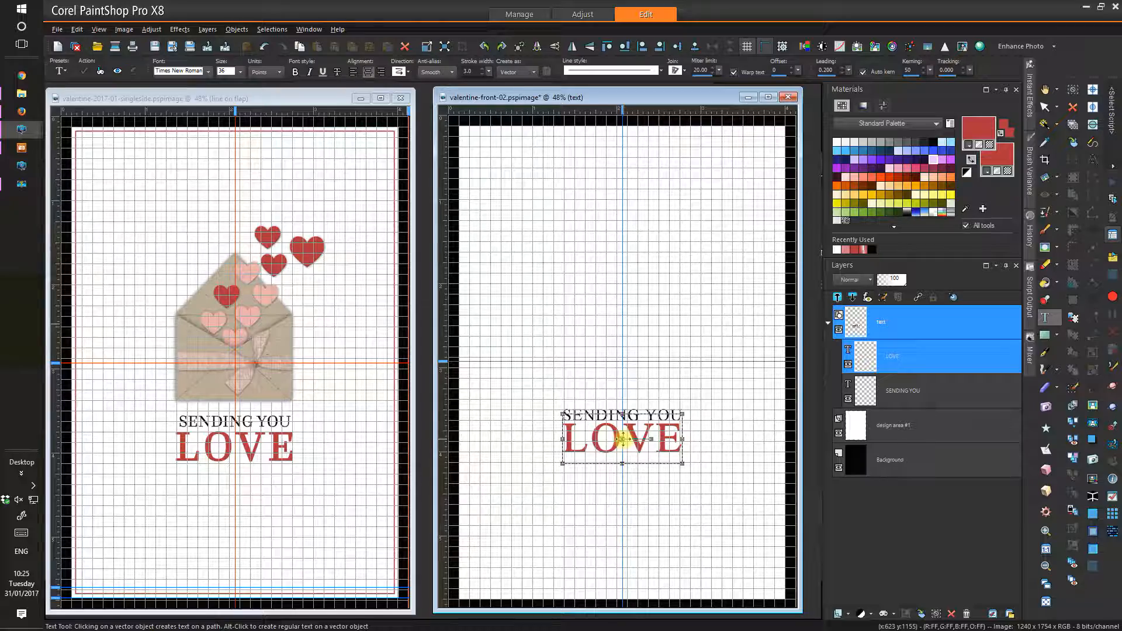
# - Hide the grid and move the "LOVE" text slightly down along the vertical centre guide, away from "SENDING YOU"
pyautogui.moveTo(623, 439); pyautogui.dragTo(623, 438)
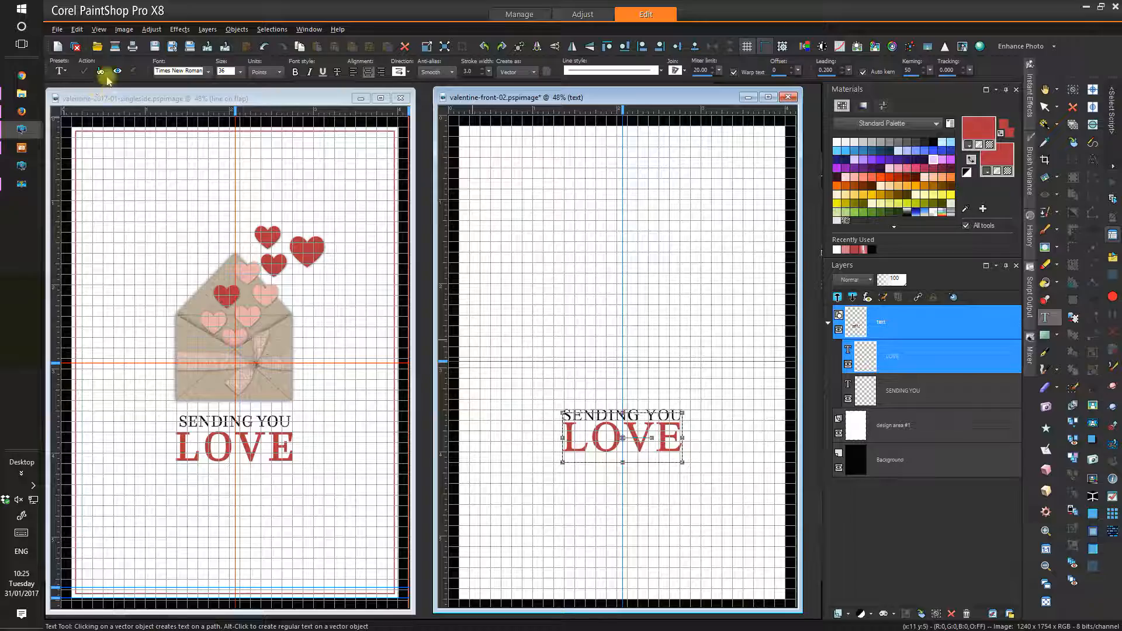
pyautogui.click(99, 30)
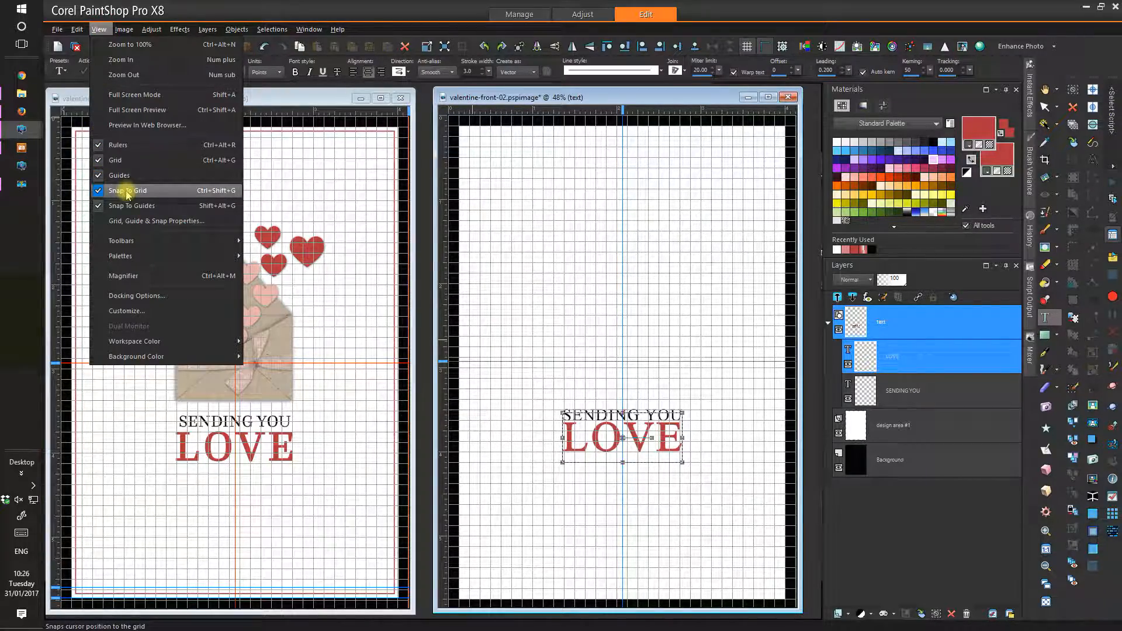
pyautogui.click(760, 18)
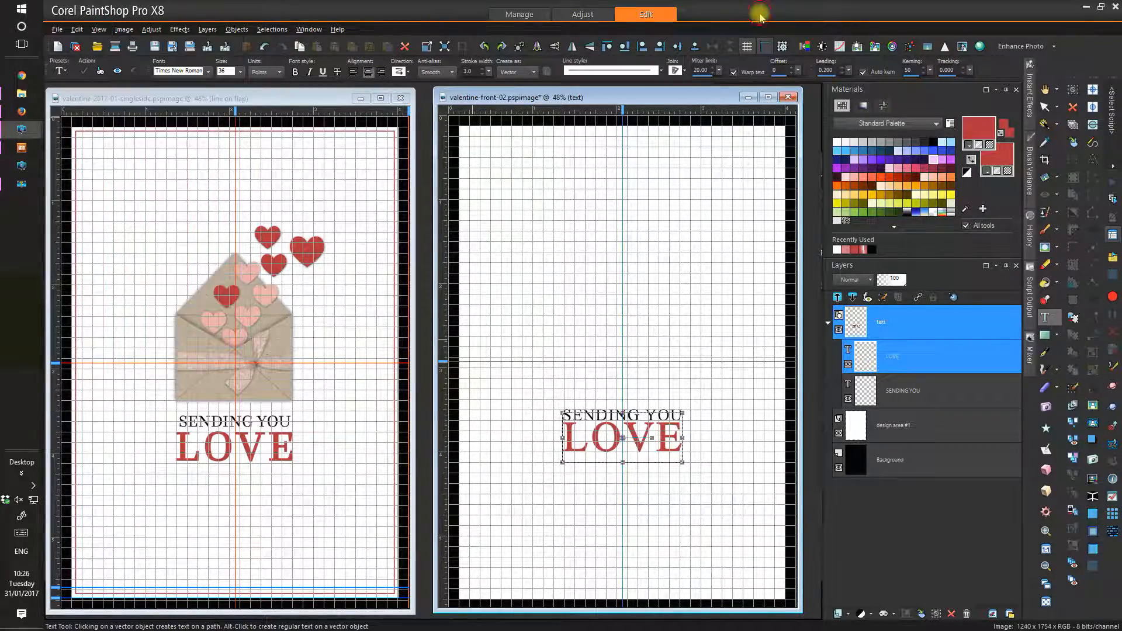
pyautogui.click(749, 48)
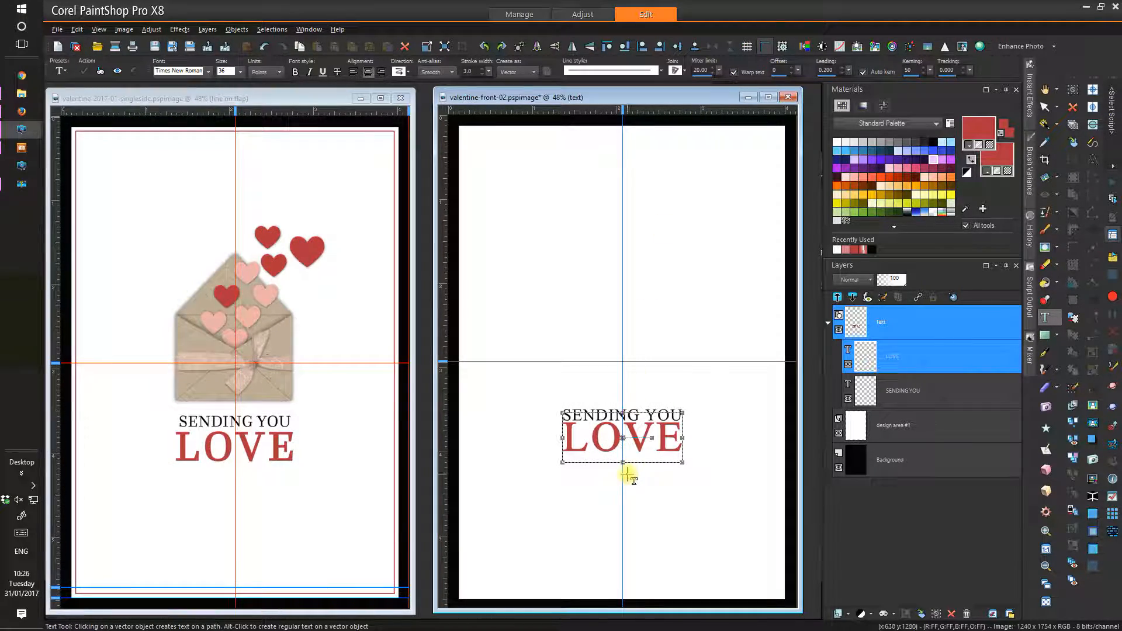
pyautogui.moveTo(624, 438); pyautogui.dragTo(623, 443)
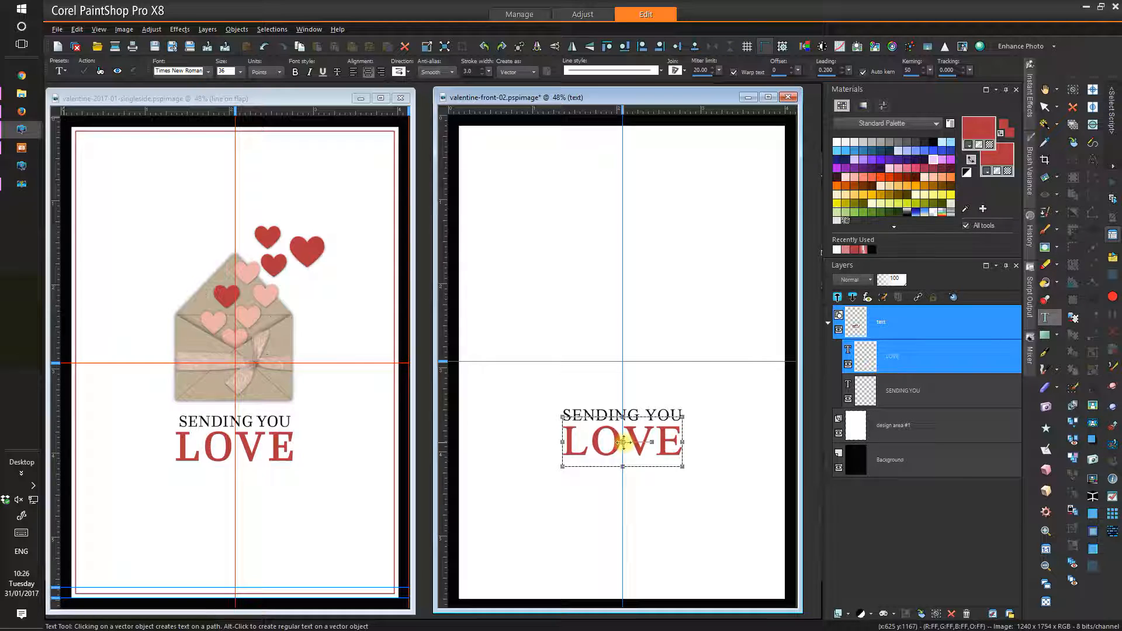
# - Move the "SENDING YOU" text slightly up along the vertical centre guide and show the grid again
pyautogui.click(903, 390)
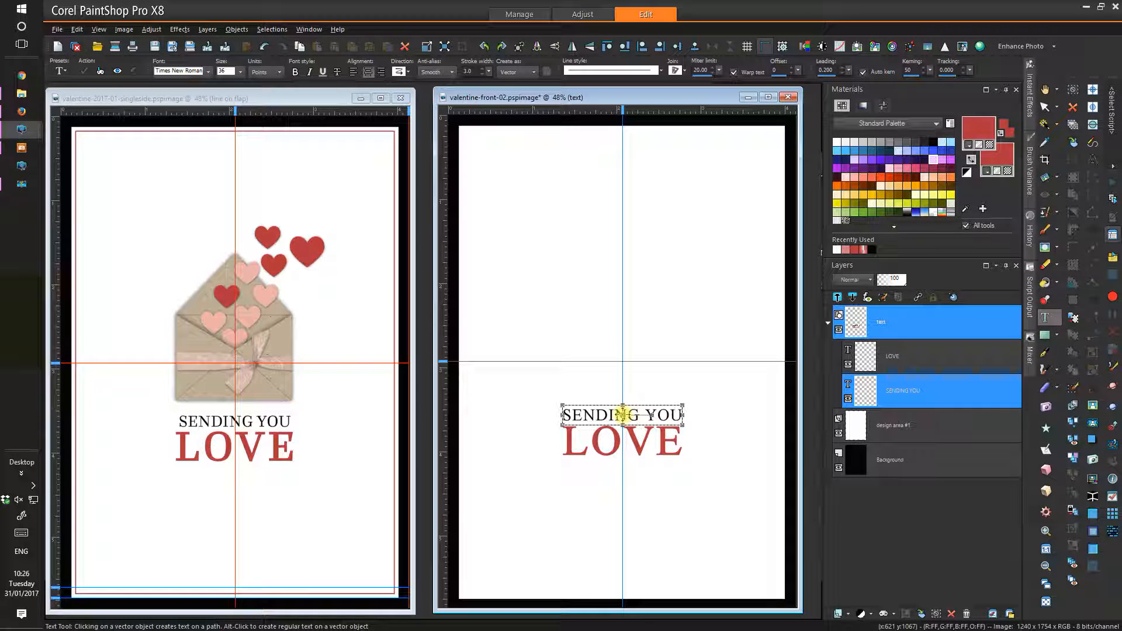
pyautogui.moveTo(623, 415); pyautogui.dragTo(622, 414)
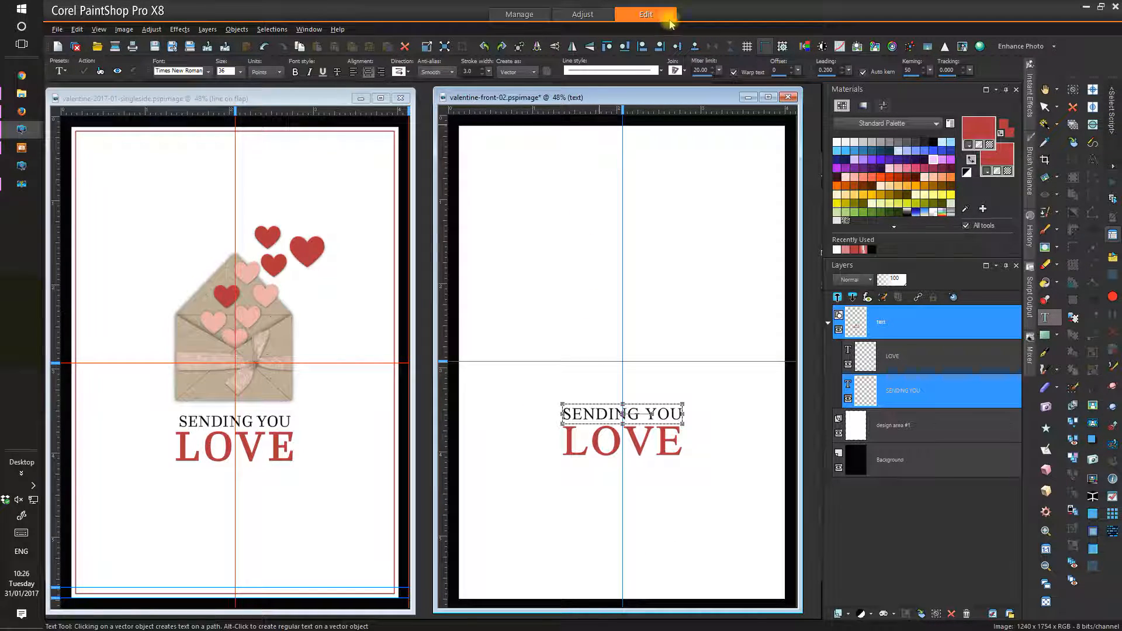
pyautogui.click(748, 48)
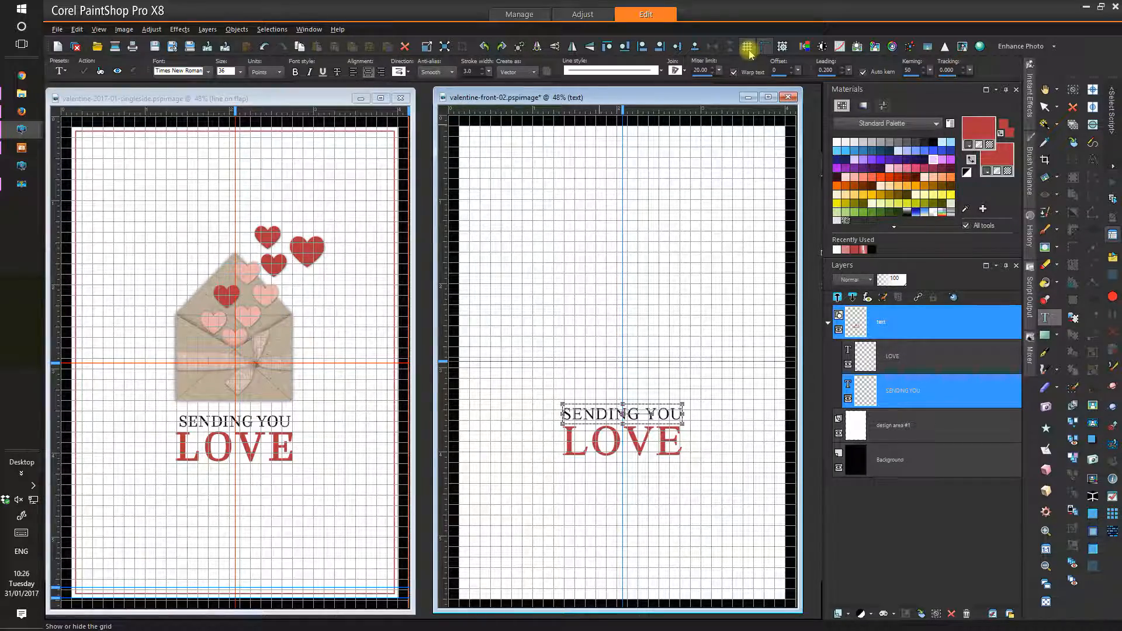
# - Move the whole "text" layer slightly down along the vertical centre guide and collapse its contents in the layer list
pyautogui.click(928, 318)
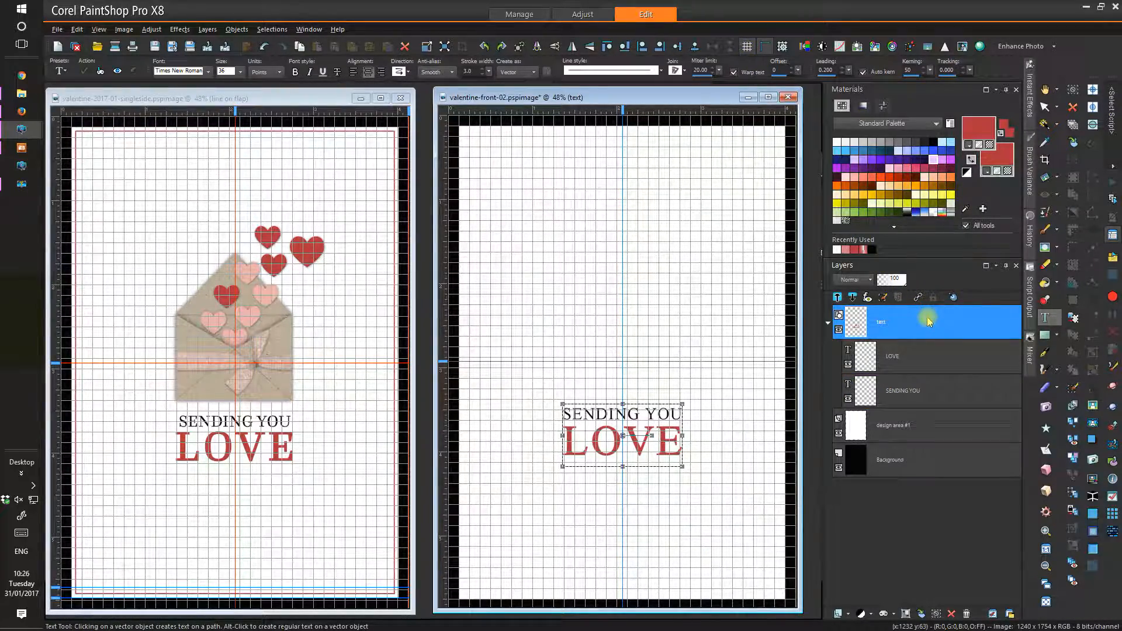
pyautogui.moveTo(928, 320)
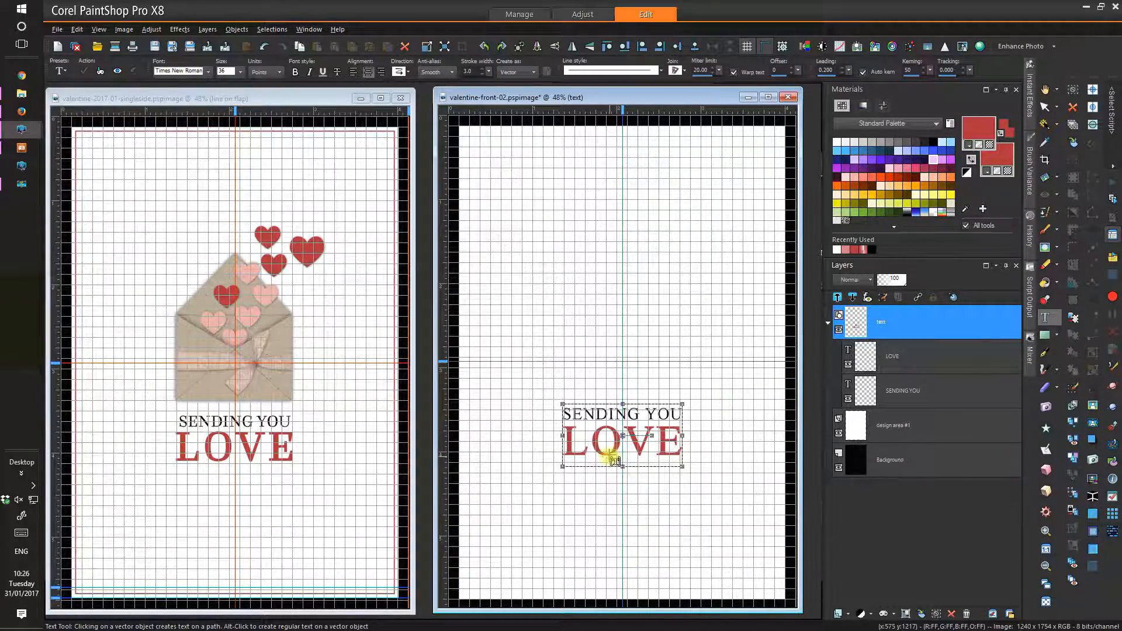
pyautogui.moveTo(621, 435); pyautogui.dragTo(622, 440)
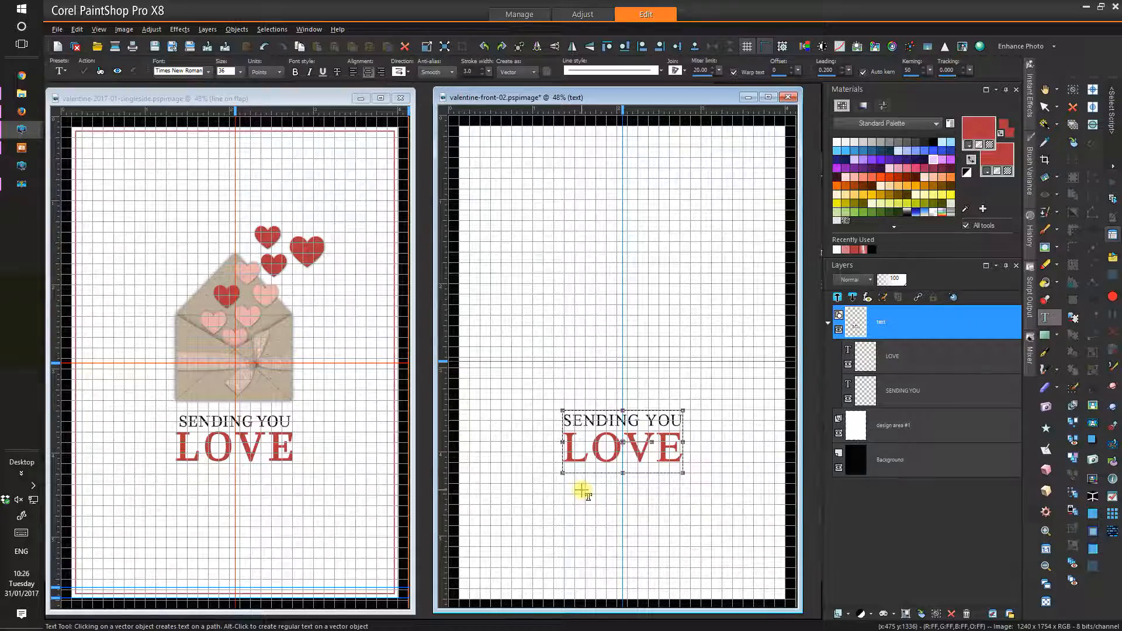
pyautogui.click(829, 323)
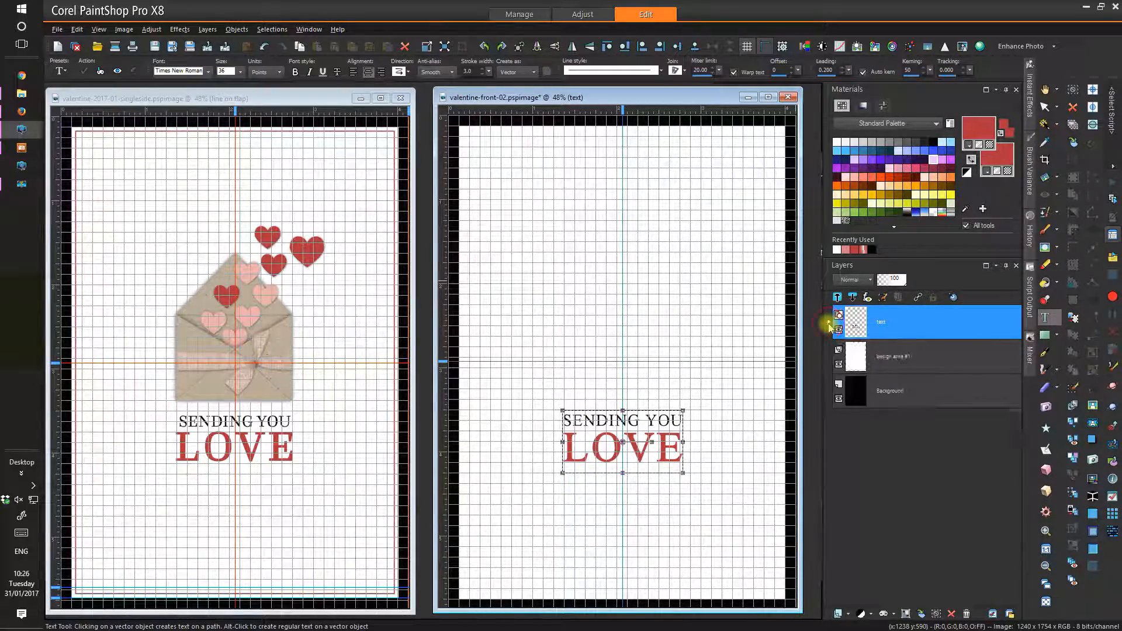
pyautogui.click(911, 317)
pyautogui.click(887, 318)
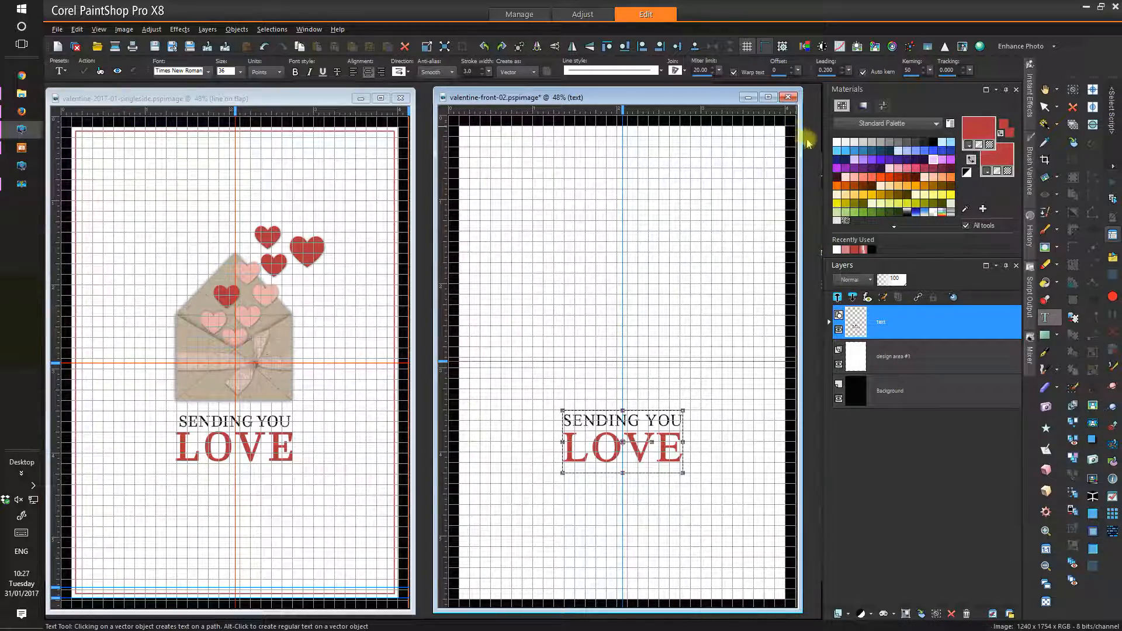
# - Activate the Rectangle tool and create a new vector layer named "envelope - back" above the "text" layer
pyautogui.click(1049, 336)
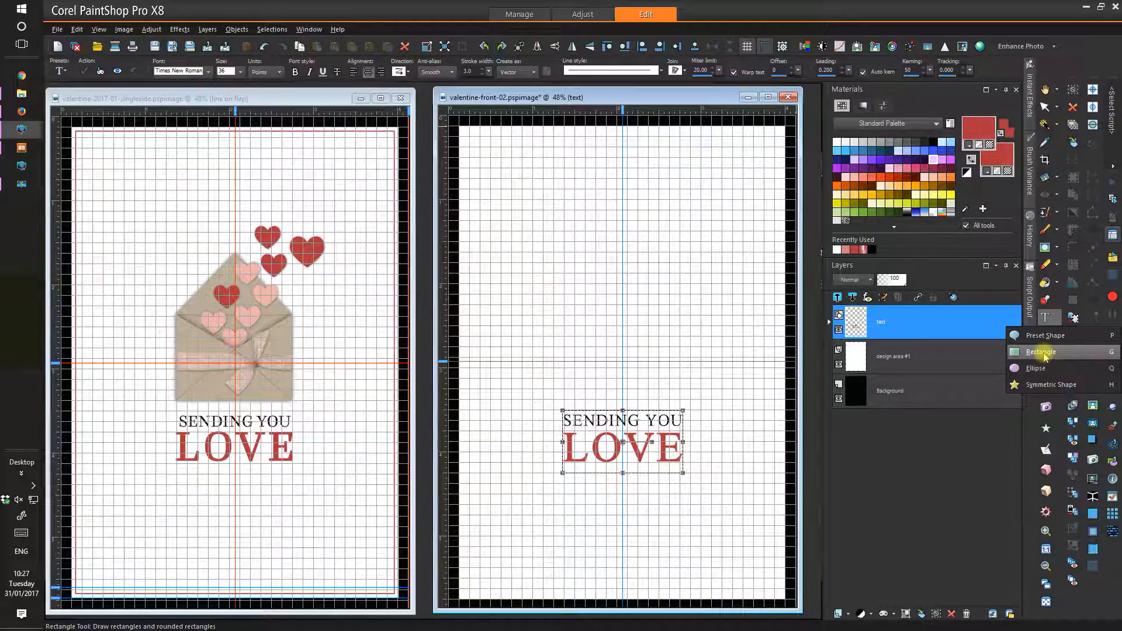
pyautogui.click(1042, 352)
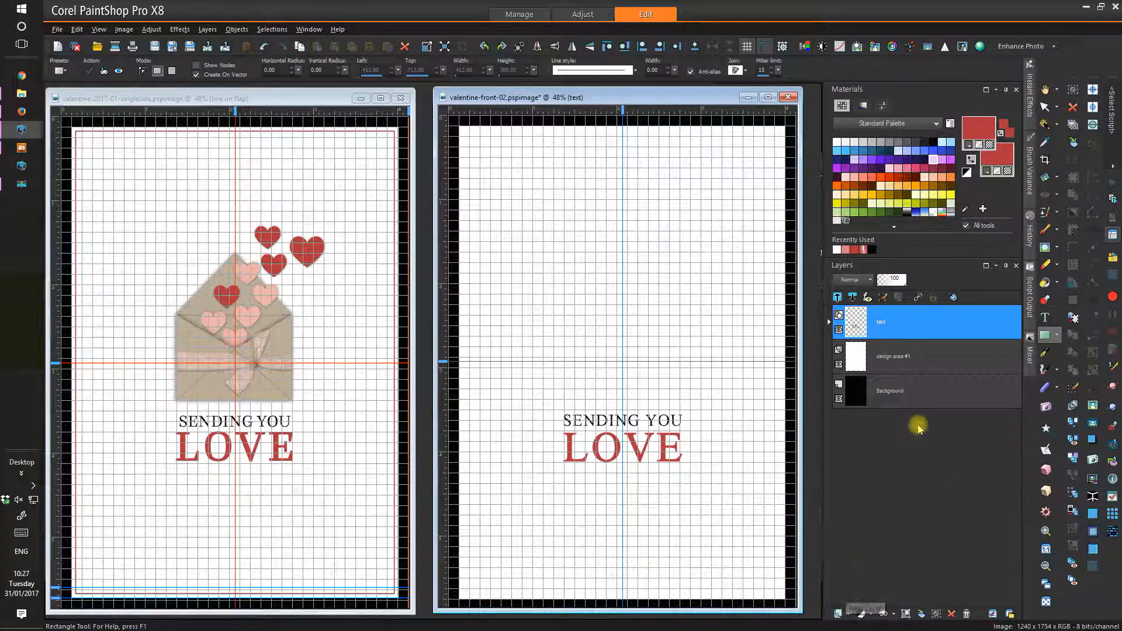
pyautogui.moveTo(901, 329)
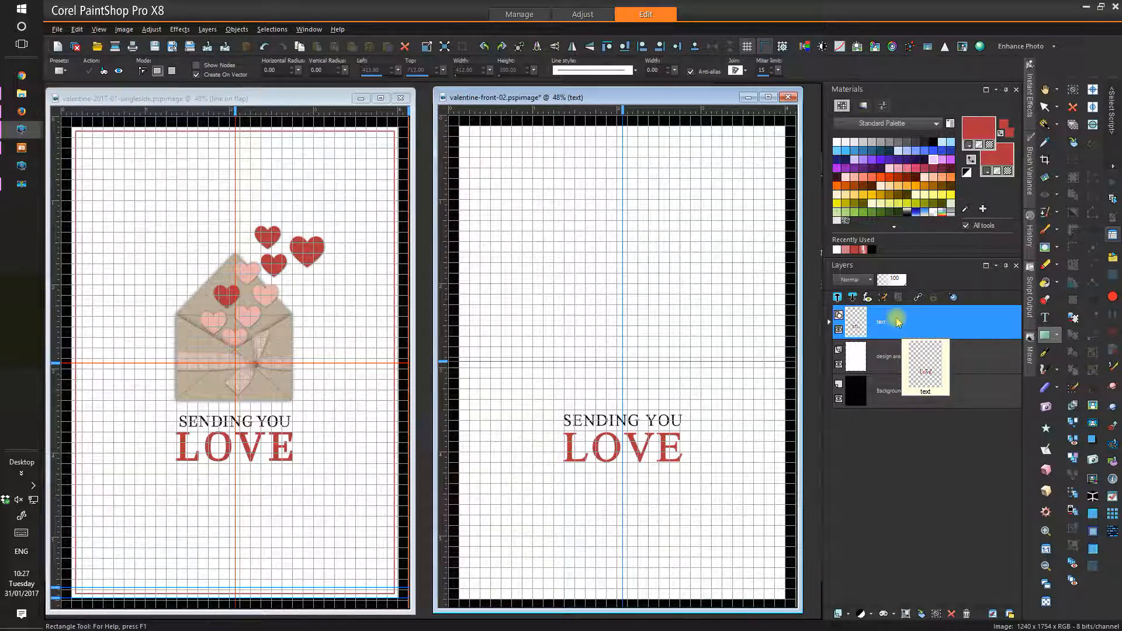
pyautogui.click(848, 613)
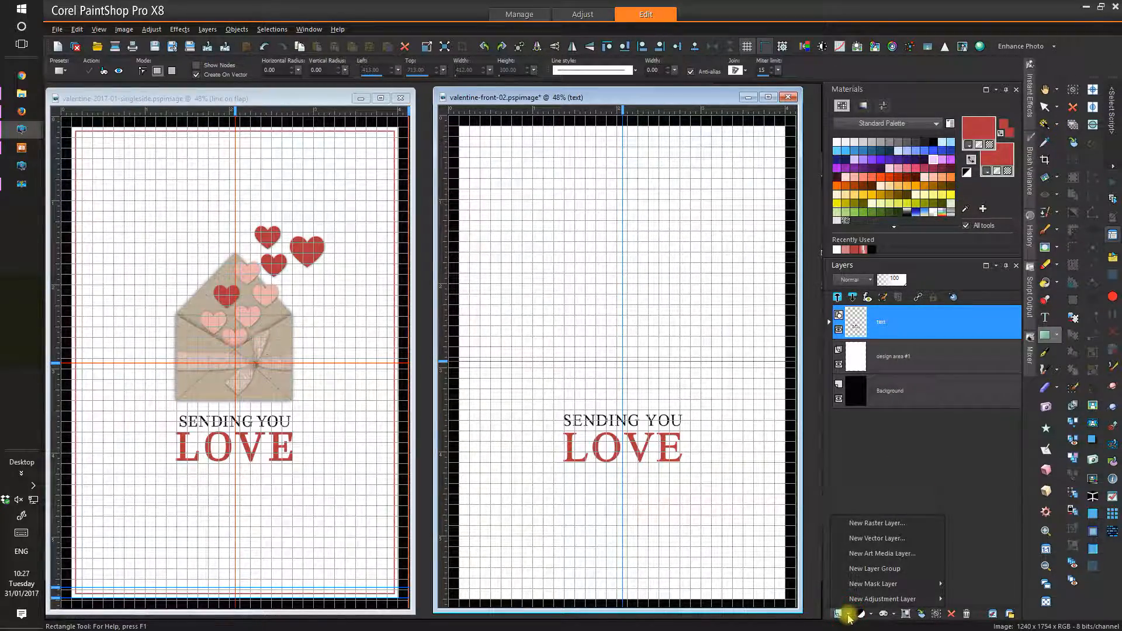
pyautogui.click(853, 538)
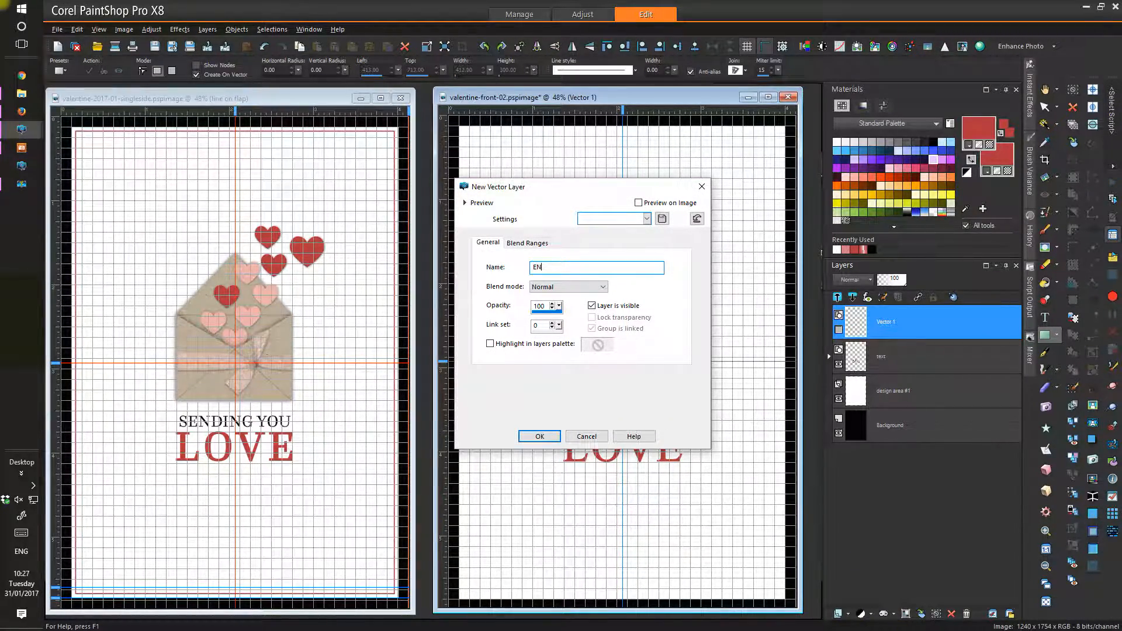
pyautogui.press('BackSpace')
pyautogui.write('envelop - back')
pyautogui.click(557, 267)
pyautogui.write('e')
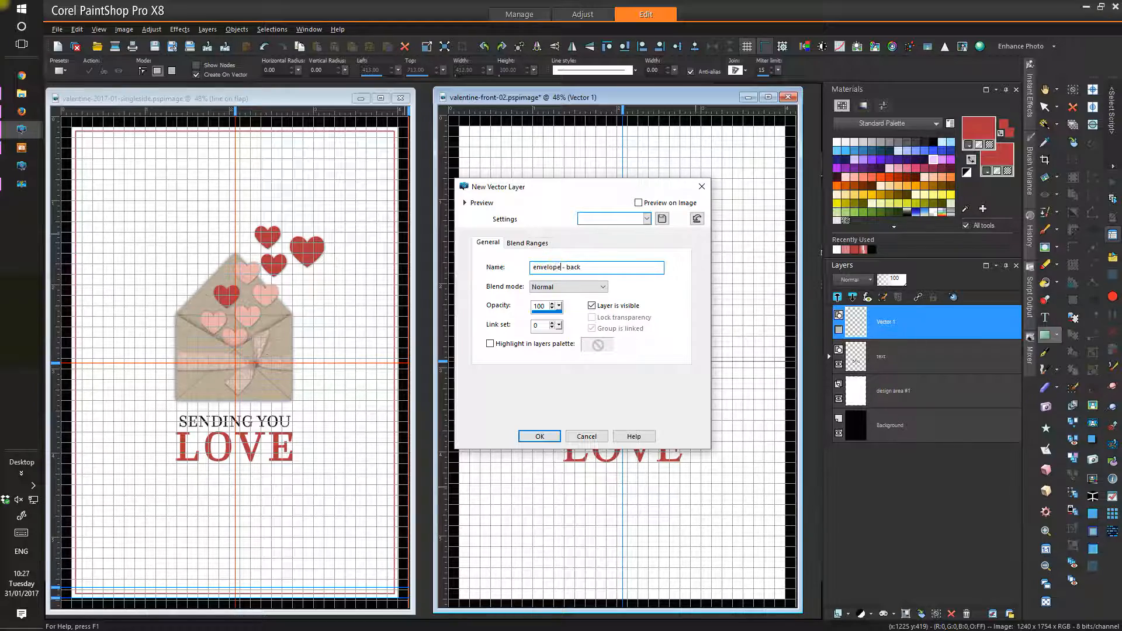
pyautogui.click(540, 436)
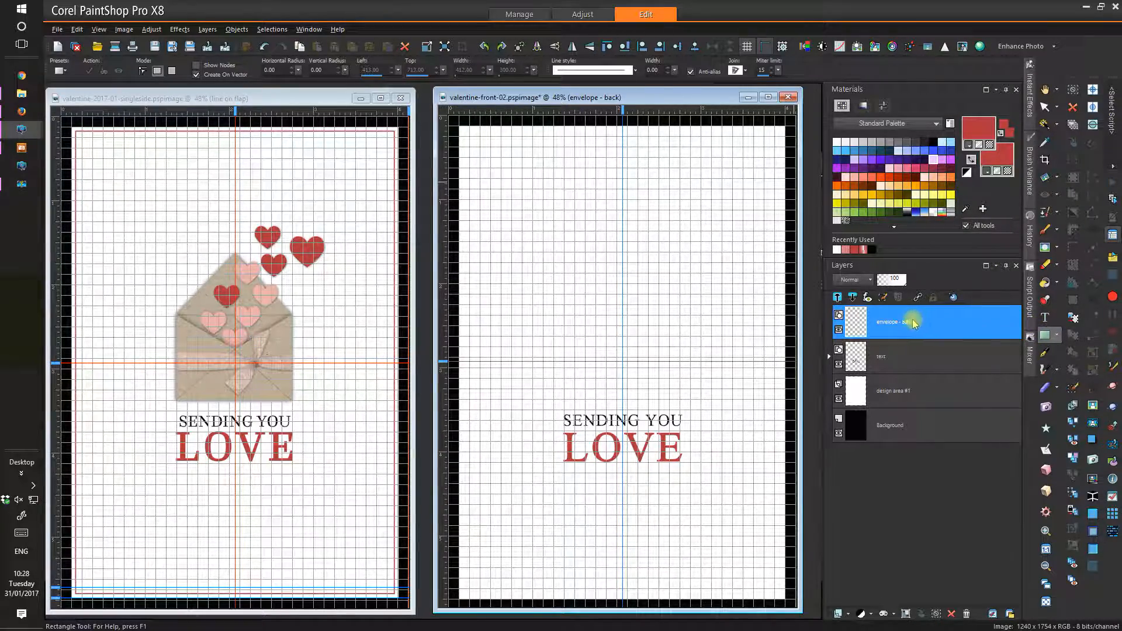
pyautogui.moveTo(918, 318)
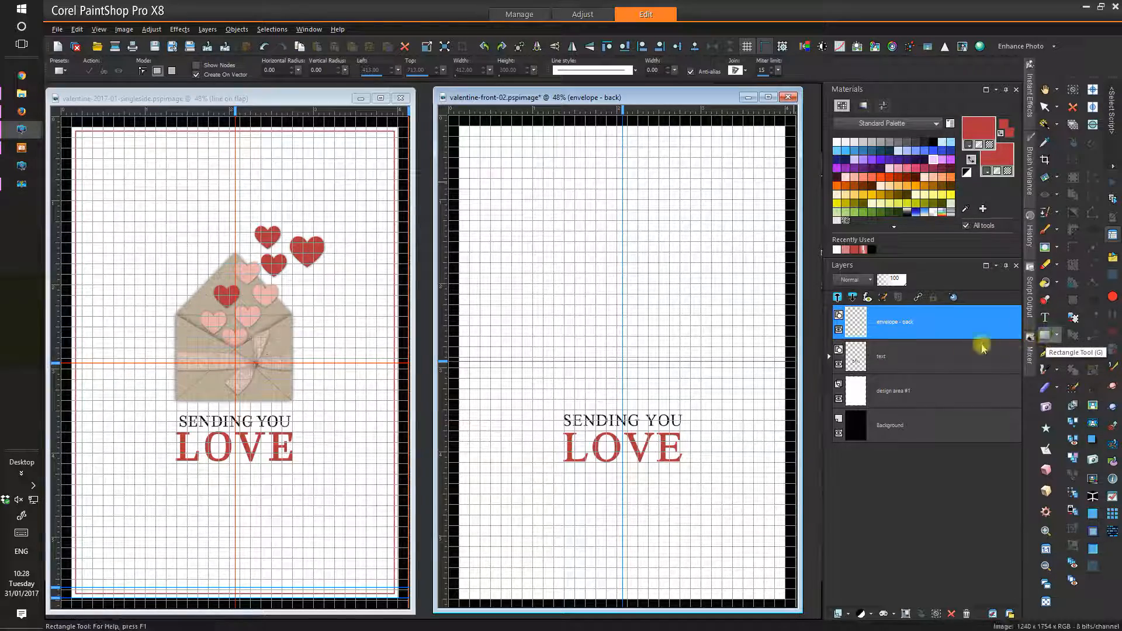
pyautogui.moveTo(875, 334)
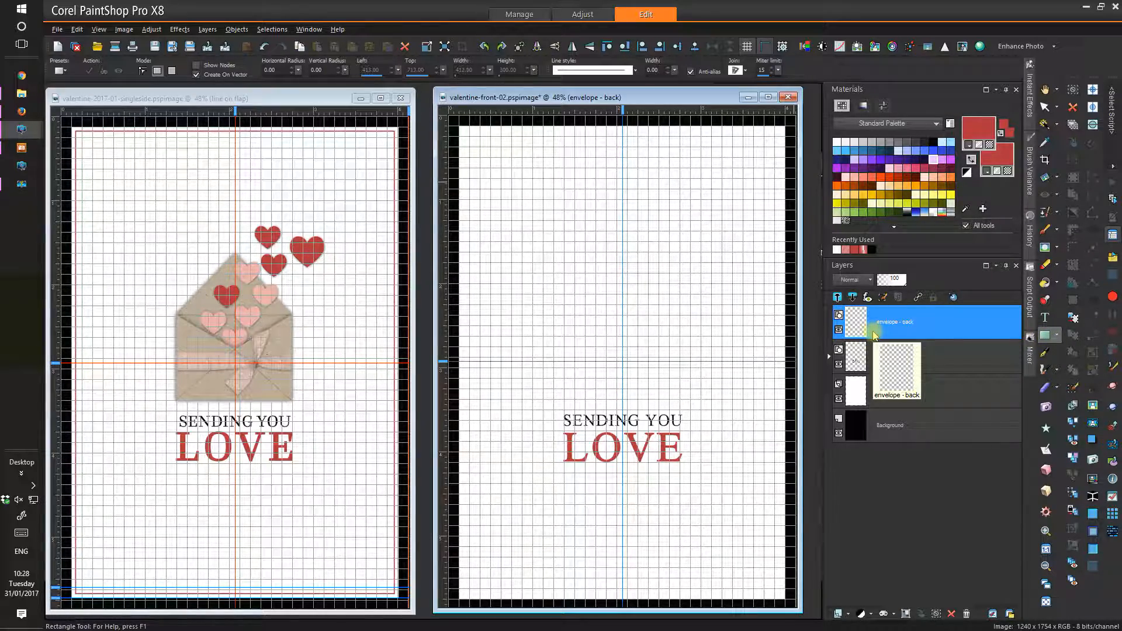
# - Make the foreground material transparent and set the background material to the jb-kraft-original-01pt pattern at angle 0 and scale 100
pyautogui.click(990, 147)
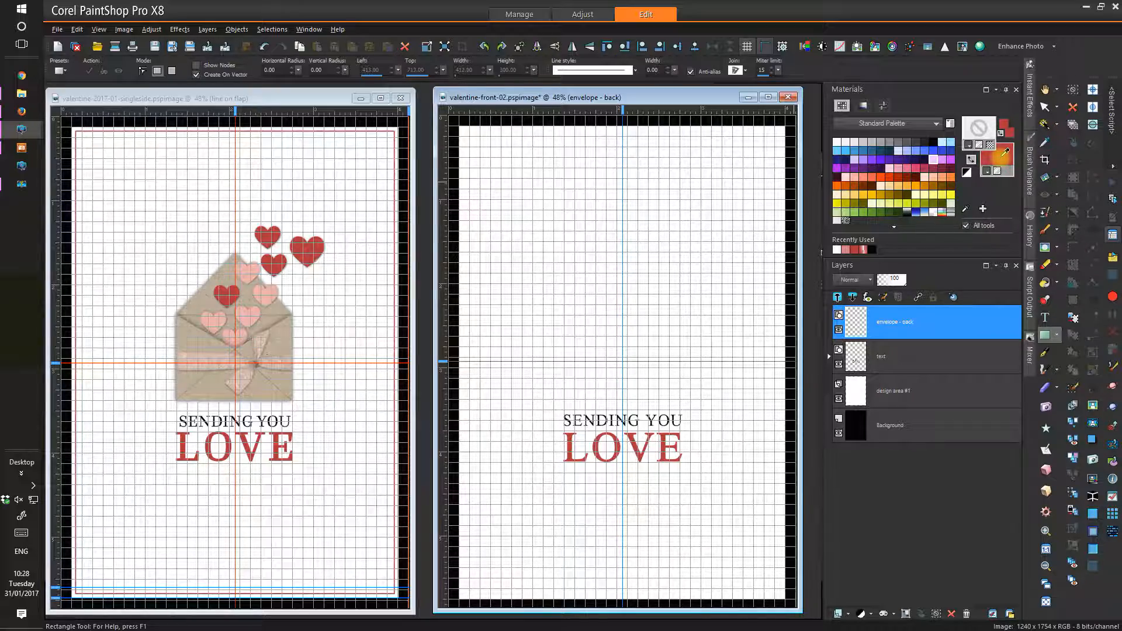
pyautogui.click(1004, 153)
pyautogui.click(571, 189)
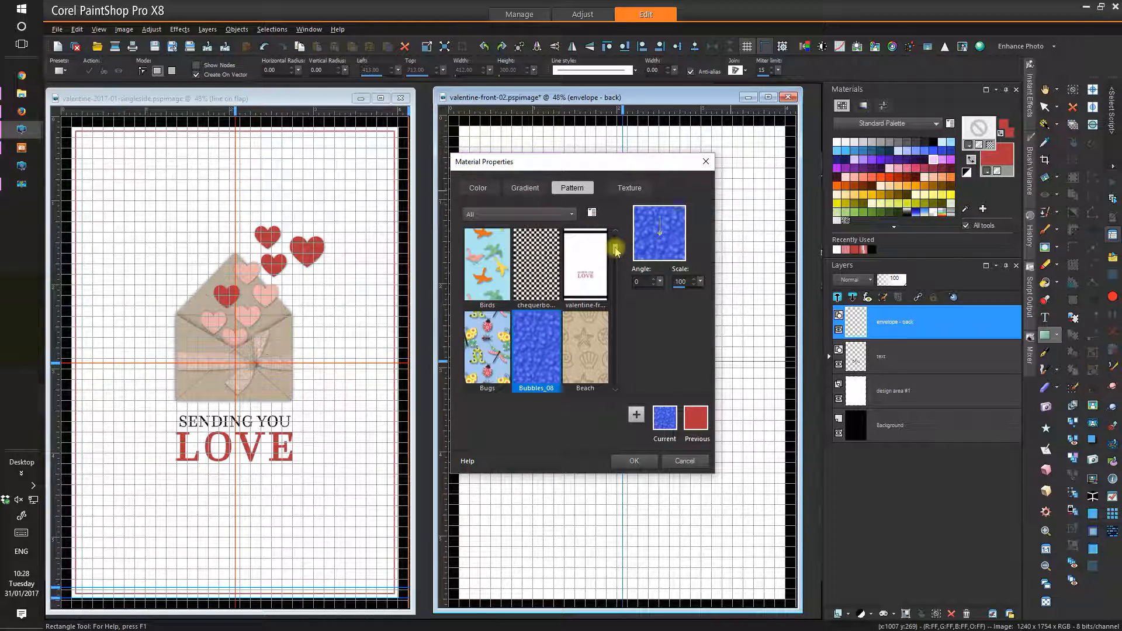
pyautogui.moveTo(617, 251); pyautogui.dragTo(622, 293)
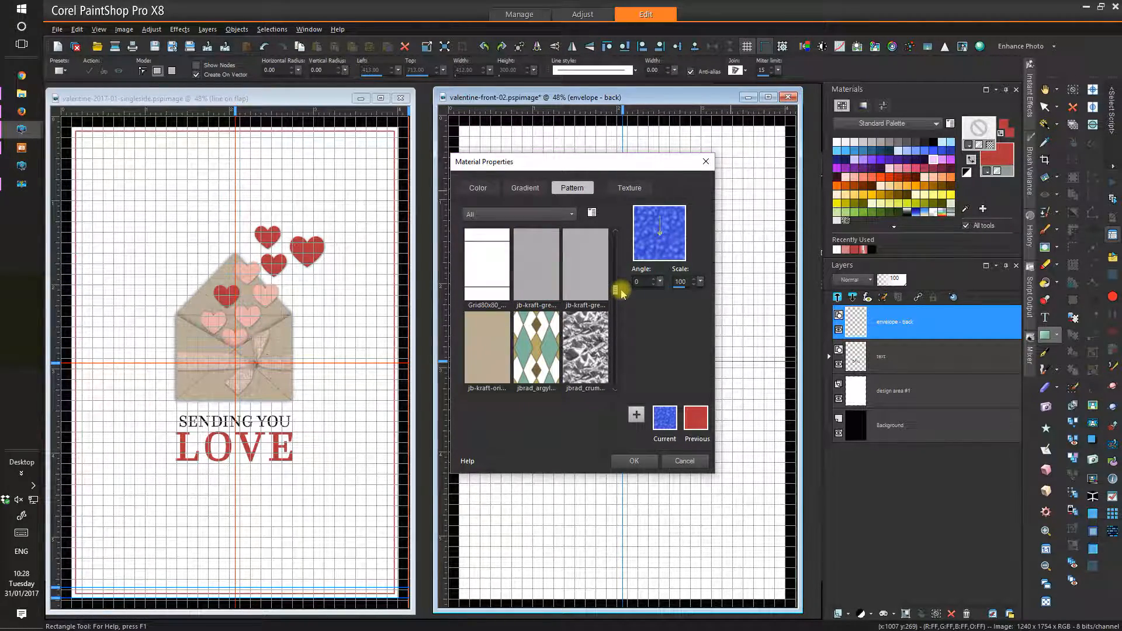
pyautogui.click(479, 363)
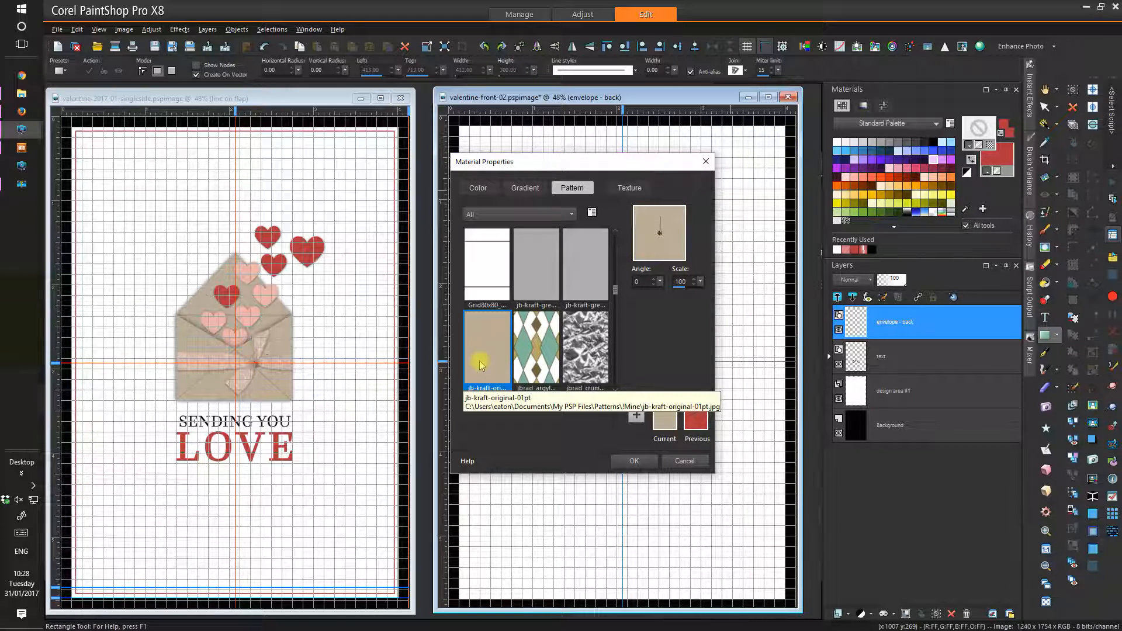
pyautogui.click(634, 462)
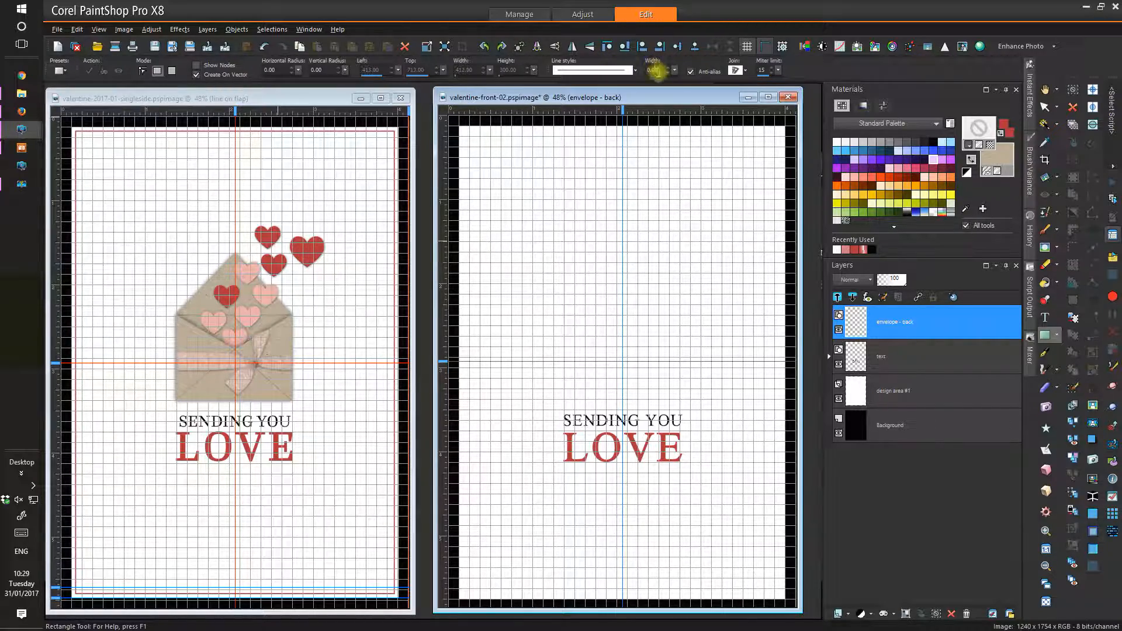
# - Draw a kraft-patterned rectangle about 412 x 300 px with 0.00 stroke width, centred just above the "SENDING YOU" text
pyautogui.click(666, 72)
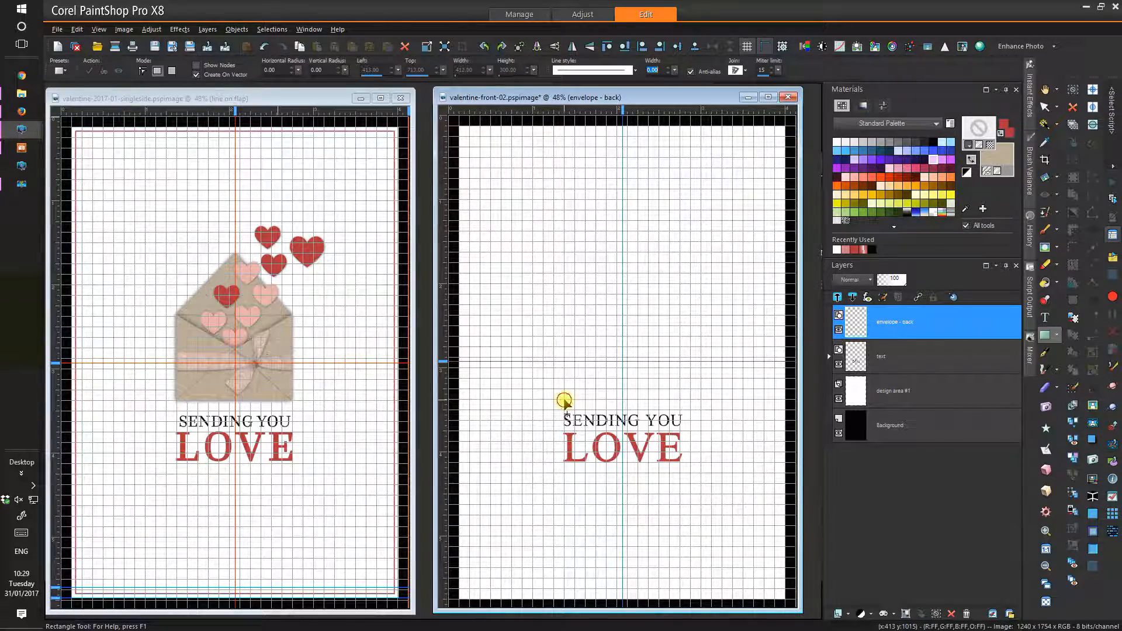
pyautogui.moveTo(565, 400); pyautogui.dragTo(679, 338)
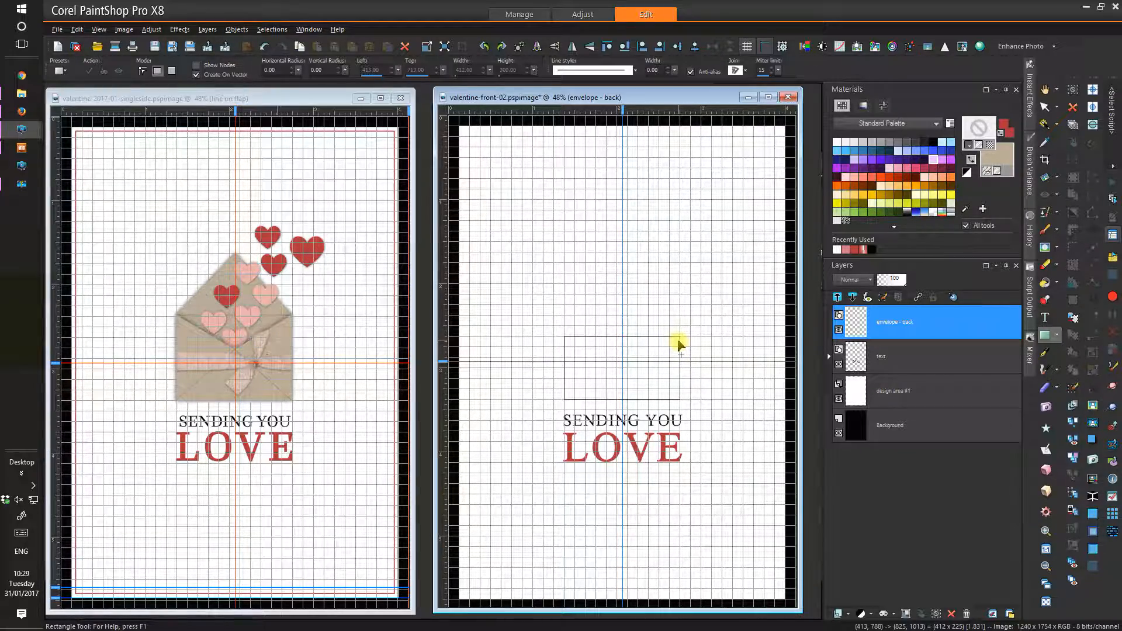
pyautogui.moveTo(679, 342); pyautogui.dragTo(676, 320)
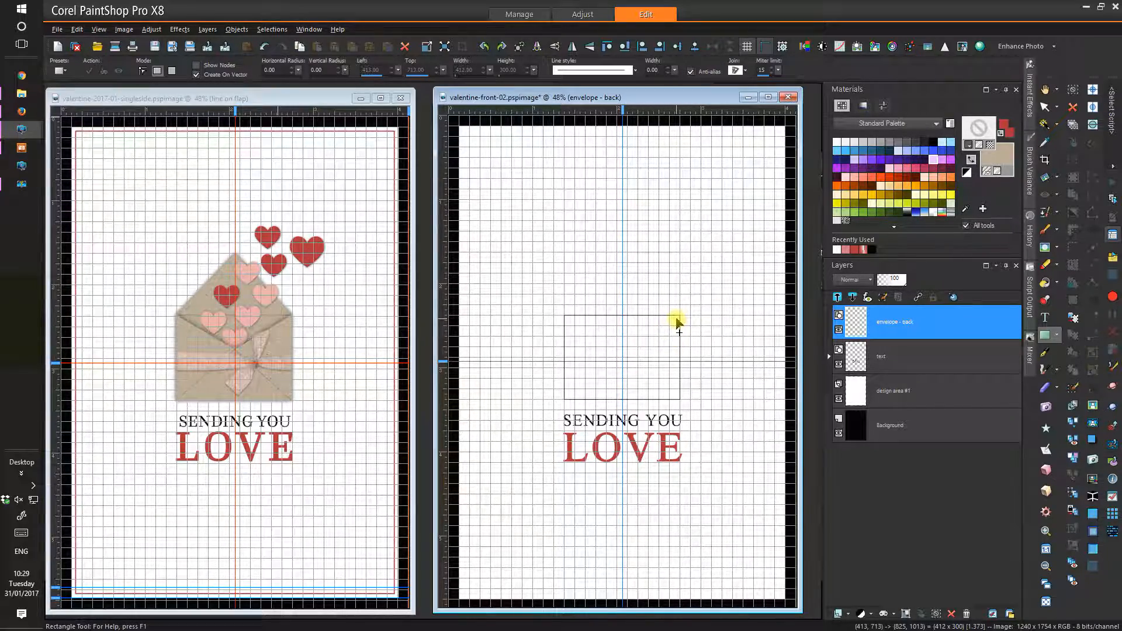
pyautogui.moveTo(676, 319); pyautogui.dragTo(676, 320)
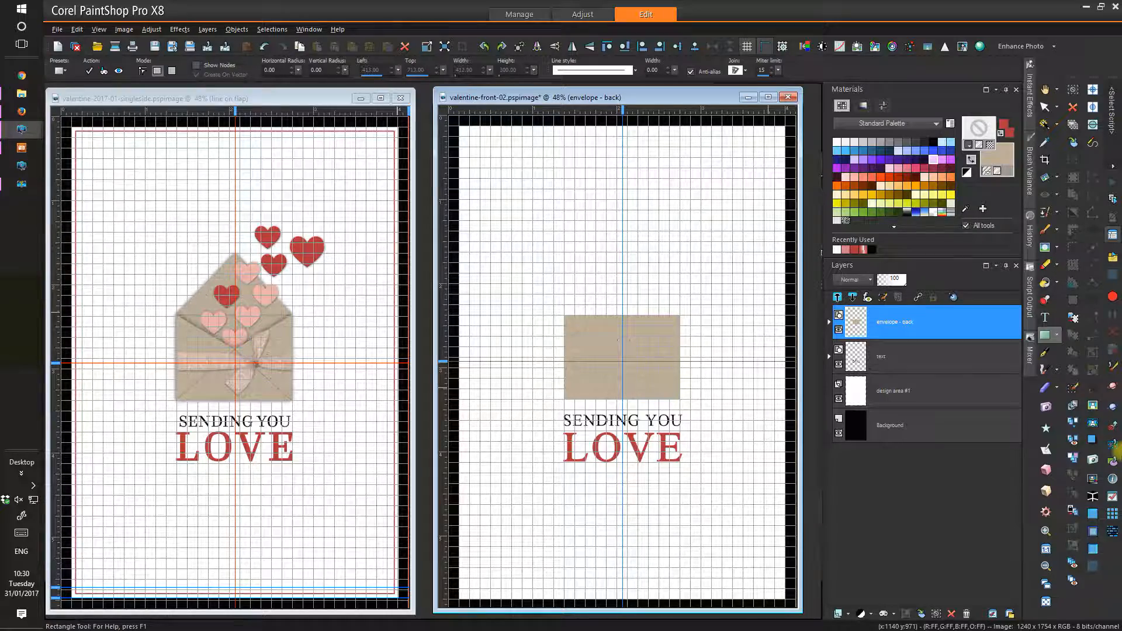
# - Raise the kraft rectangle's top edge to make it 301 px high and convert the shape to a path
pyautogui.click(830, 325)
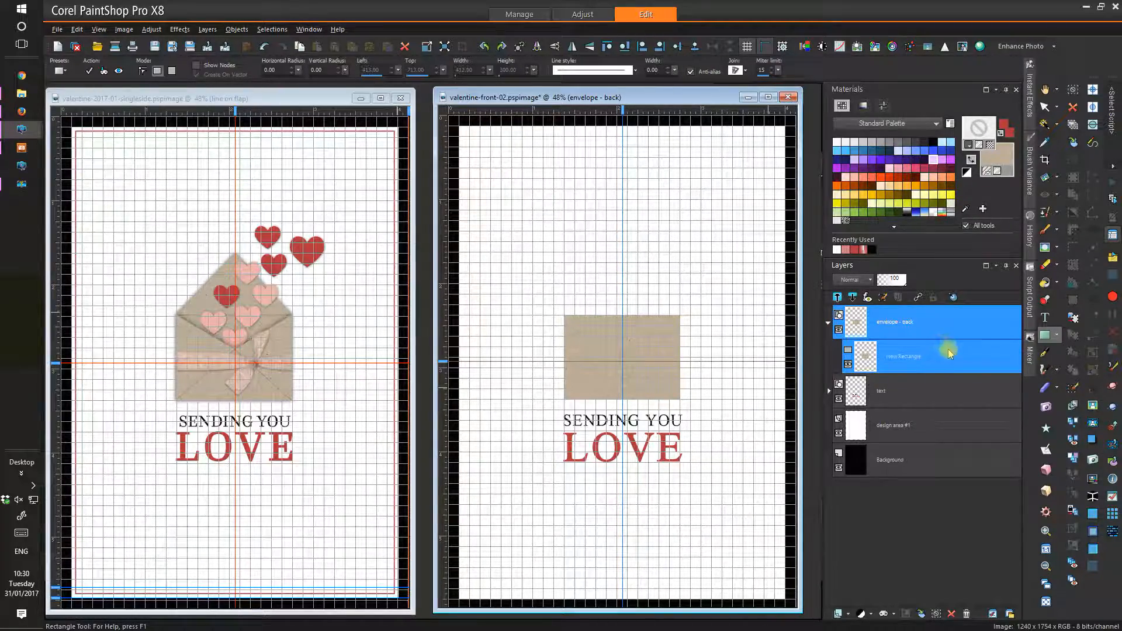
pyautogui.moveTo(944, 365)
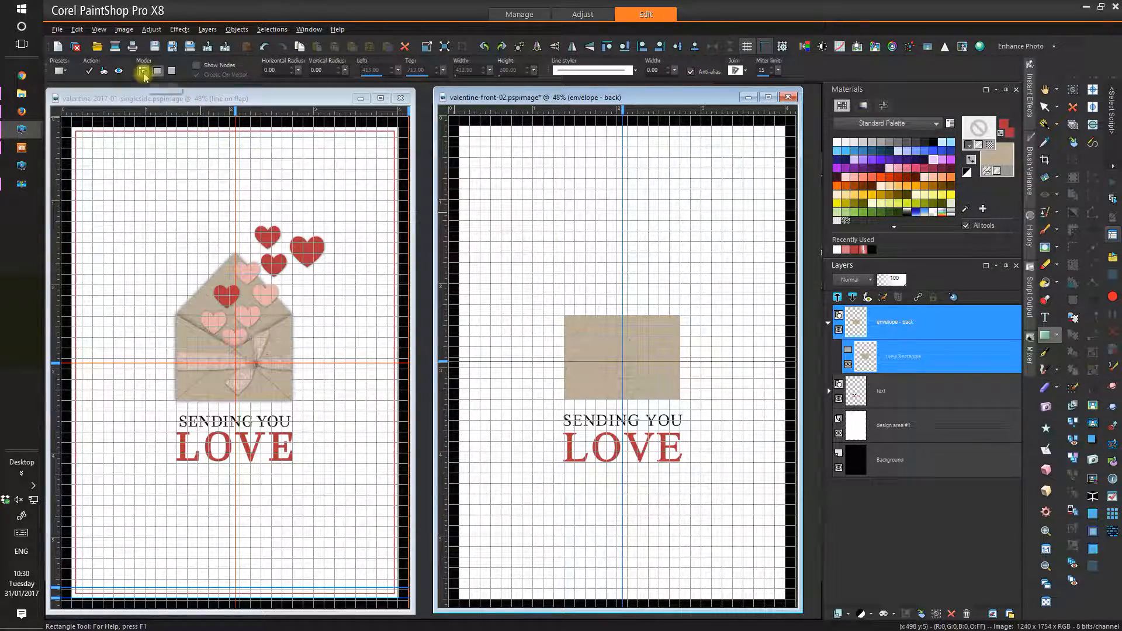
pyautogui.click(144, 72)
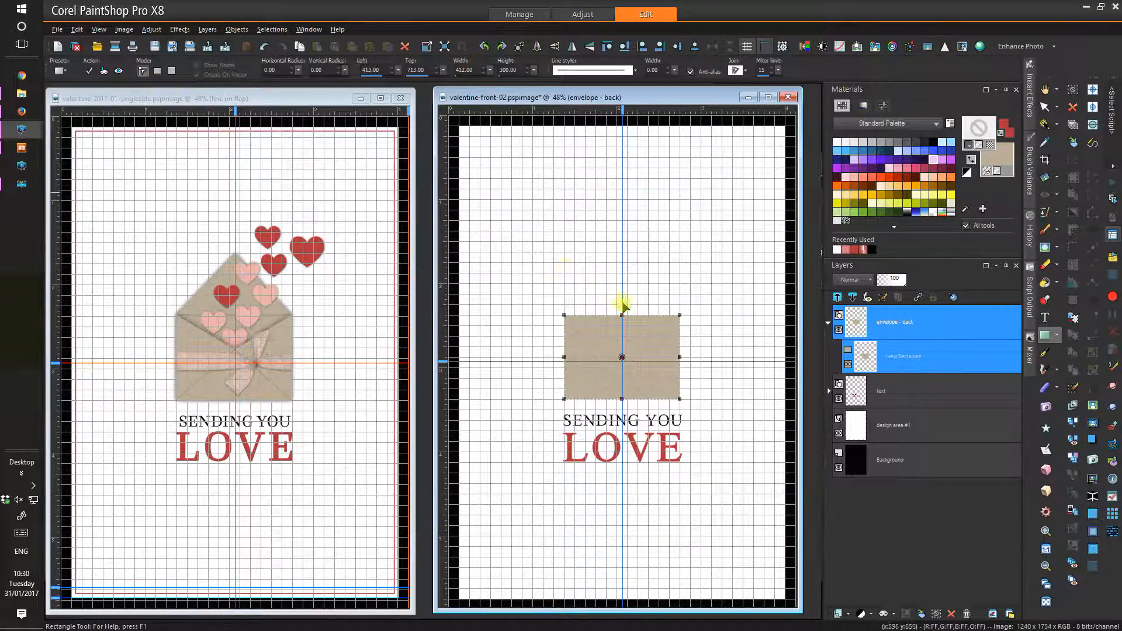
pyautogui.moveTo(623, 314)
pyautogui.mouseDown()
pyautogui.moveTo(621, 301)
pyautogui.moveTo(626, 326)
pyautogui.moveTo(621, 308)
pyautogui.mouseUp()
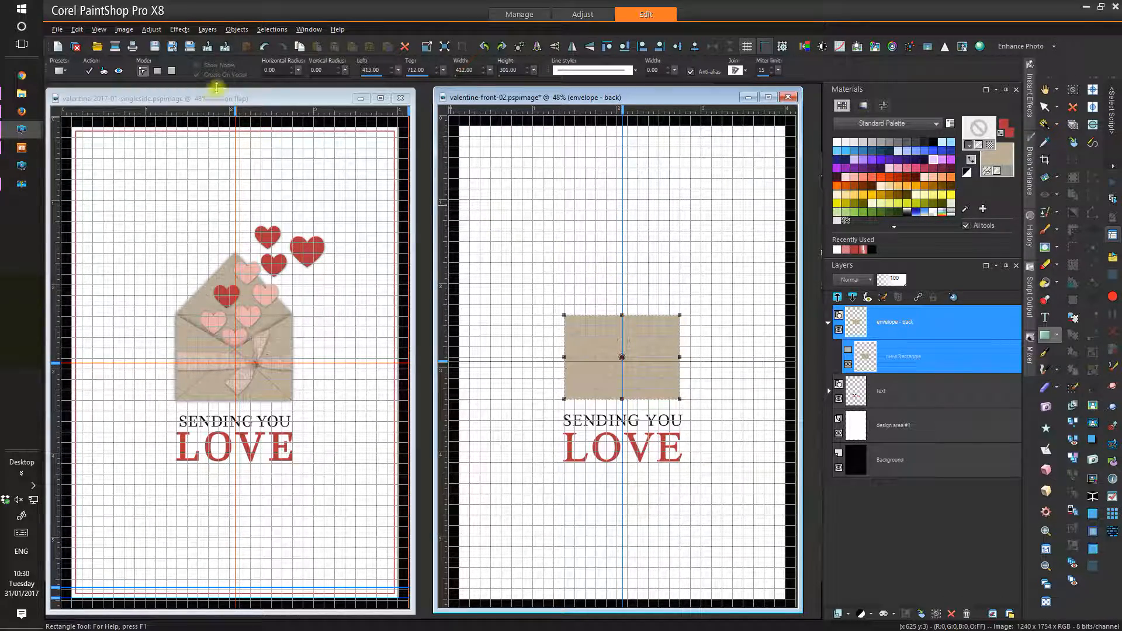
pyautogui.click(246, 30)
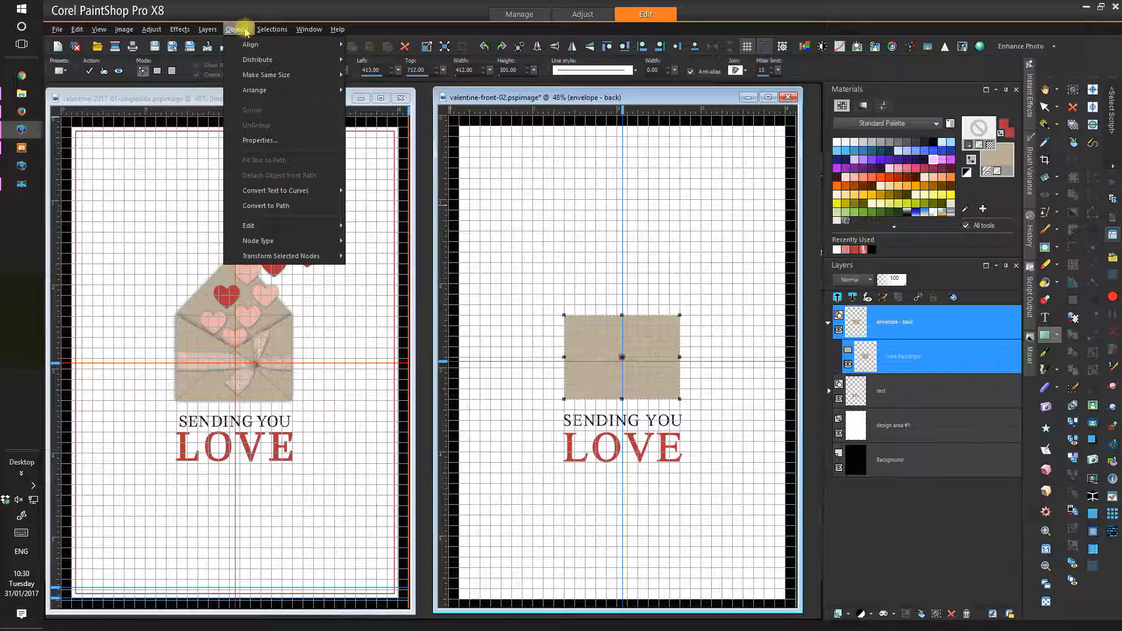
pyautogui.click(282, 207)
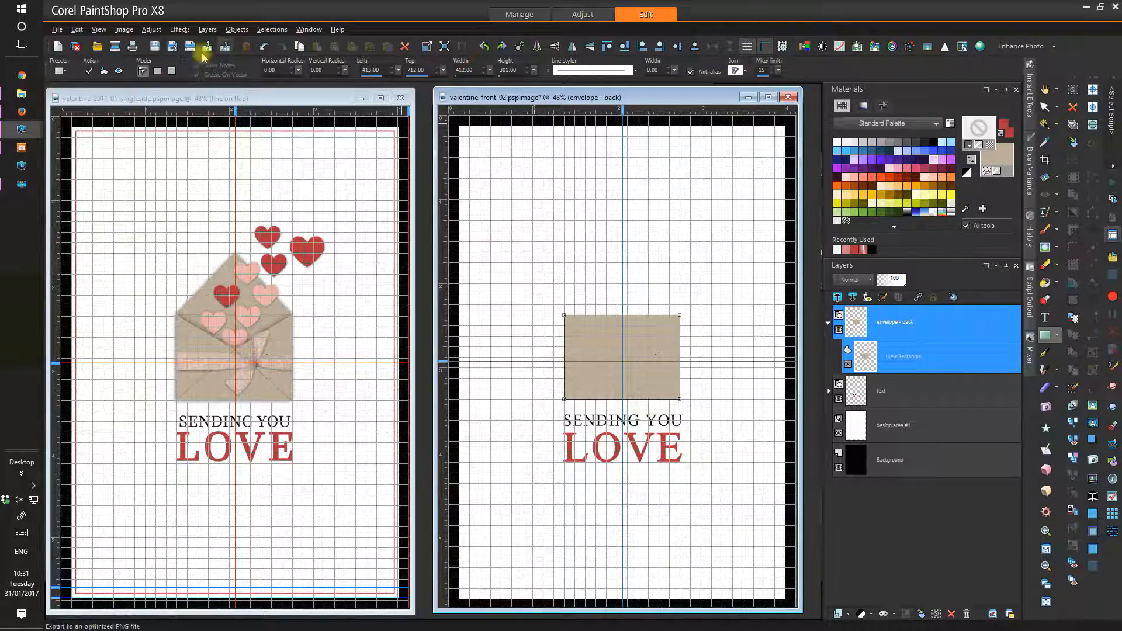
# - Examine the kraft rectangle at 80% zoom with the grid hidden, and show the grid again
pyautogui.click(99, 28)
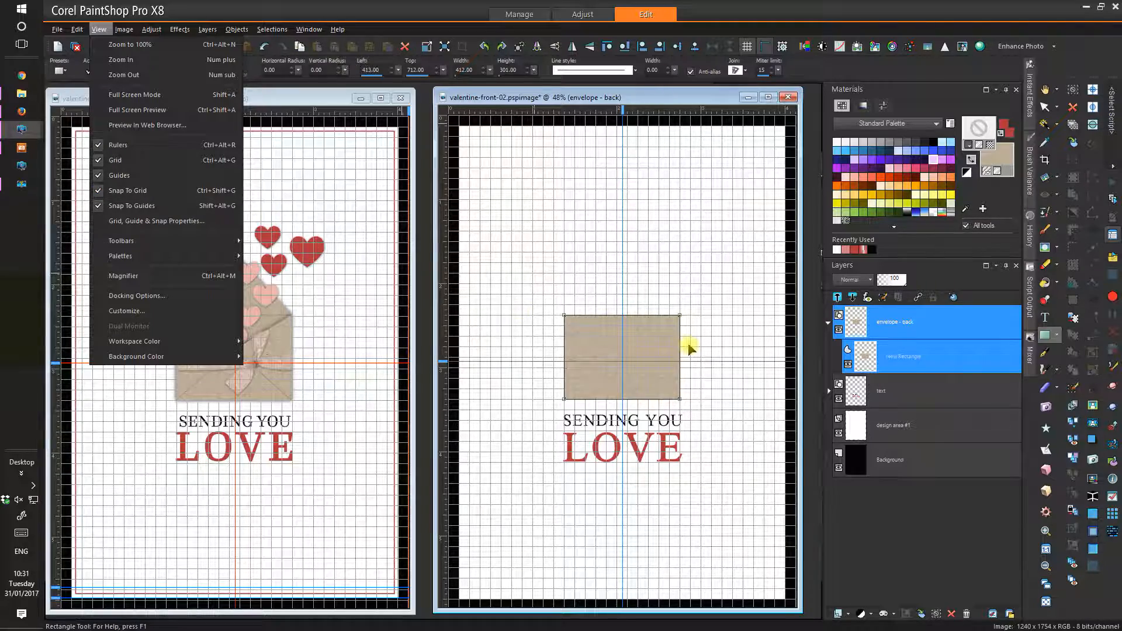
pyautogui.click(757, 26)
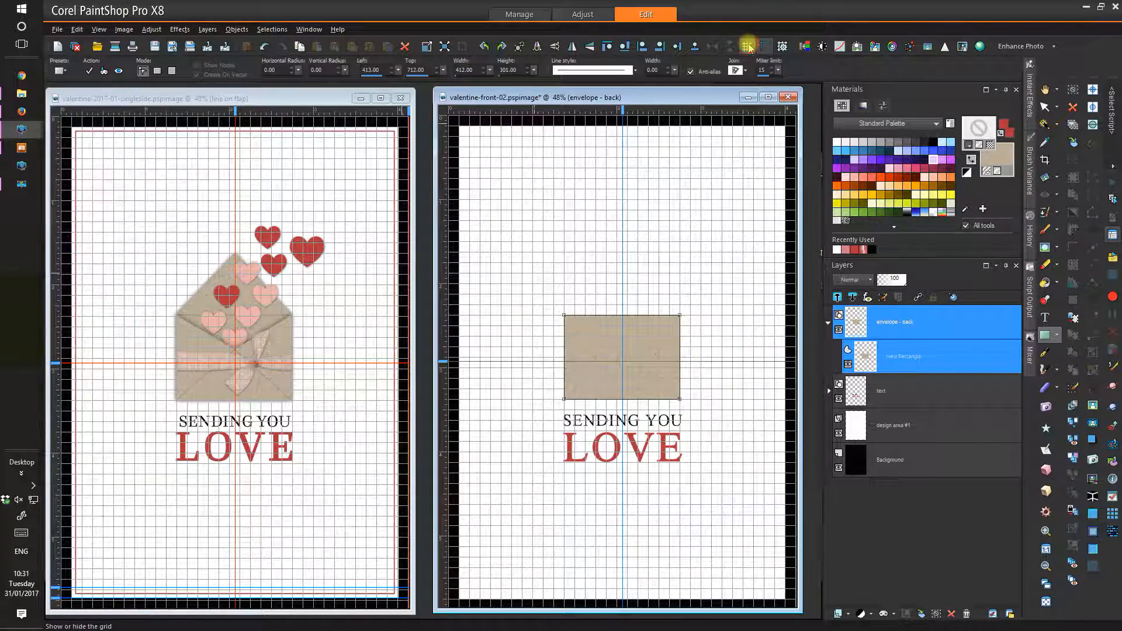
pyautogui.click(747, 46)
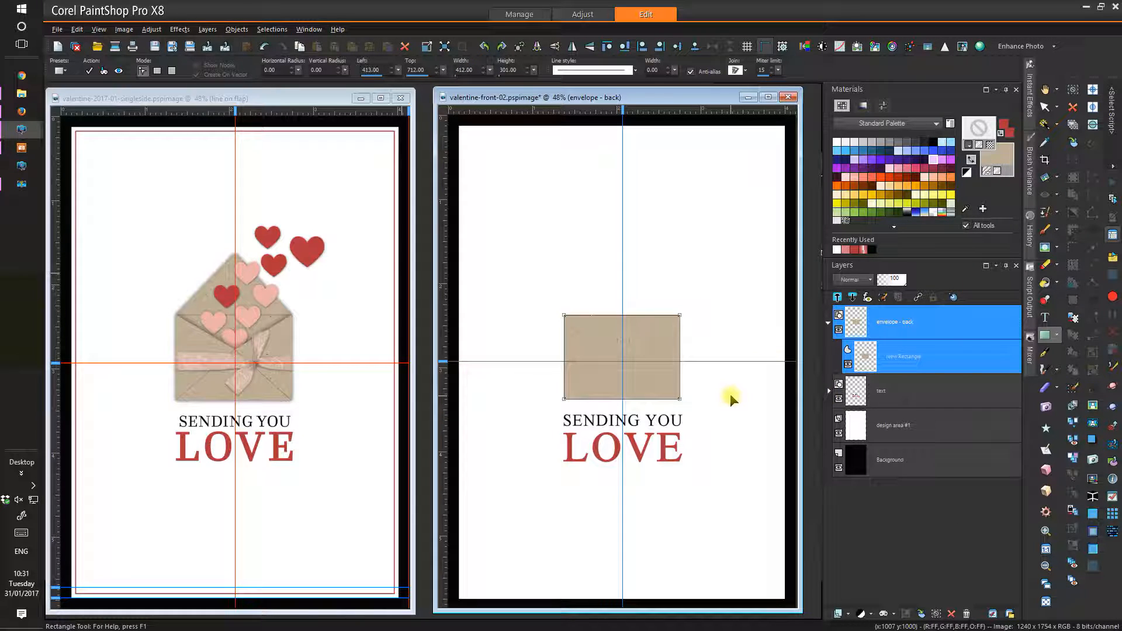
pyautogui.scroll(3, 730, 393)
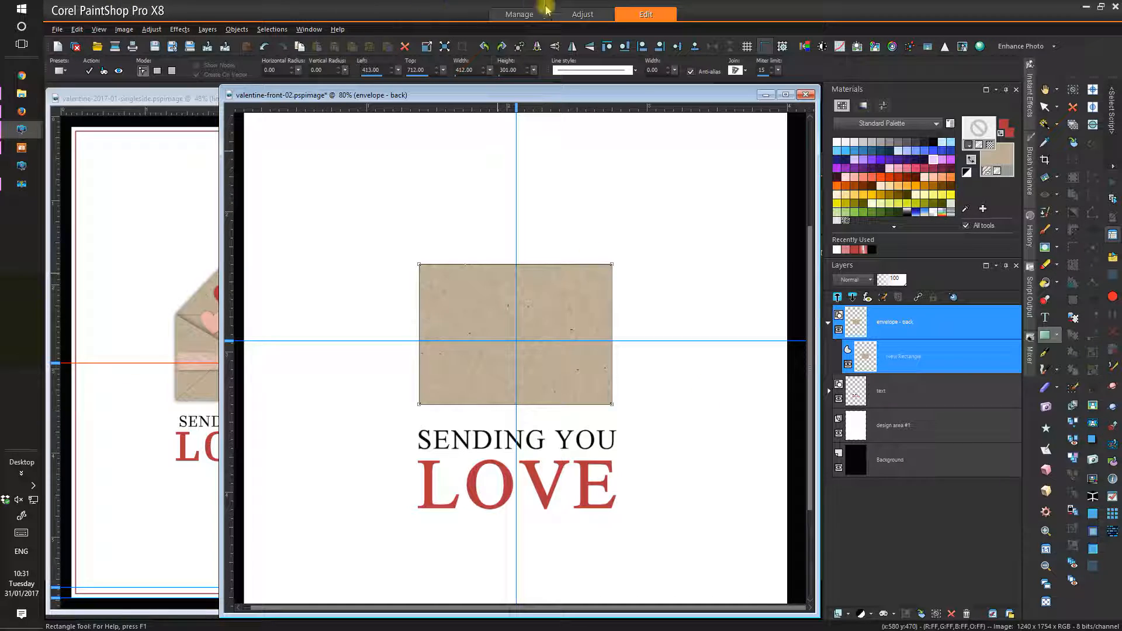
pyautogui.moveTo(811, 279); pyautogui.dragTo(809, 250)
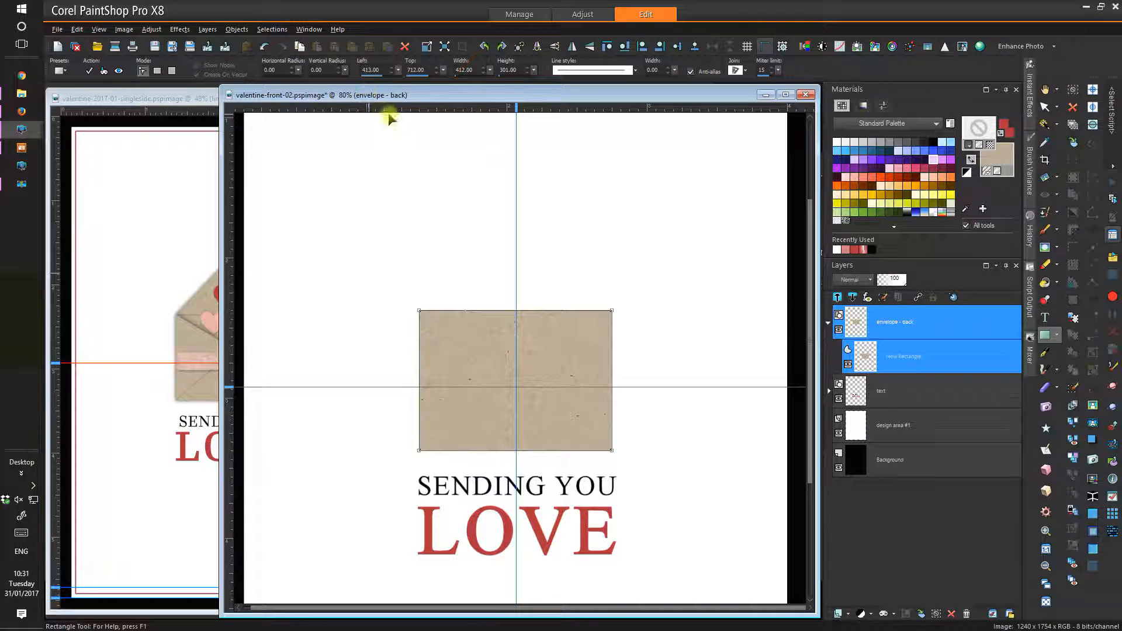
pyautogui.click(747, 46)
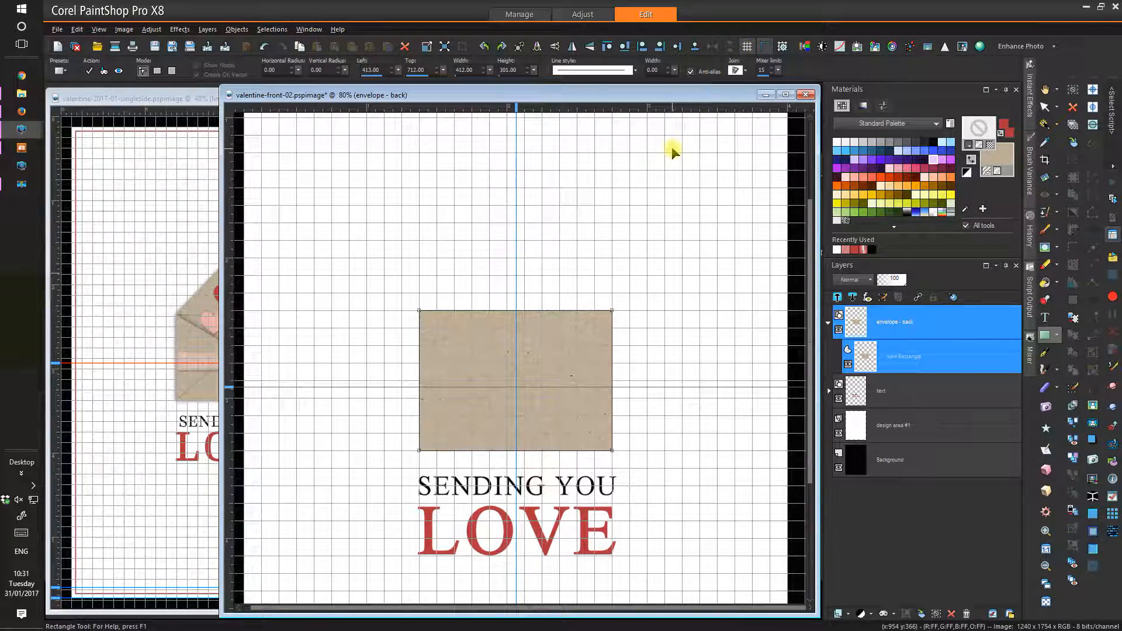
# - Add a node at the middle of the kraft rectangle's top edge and raise it to form a pointed flap about 224 px high
pyautogui.click(594, 102)
pyautogui.moveTo(594, 102); pyautogui.dragTo(668, 111)
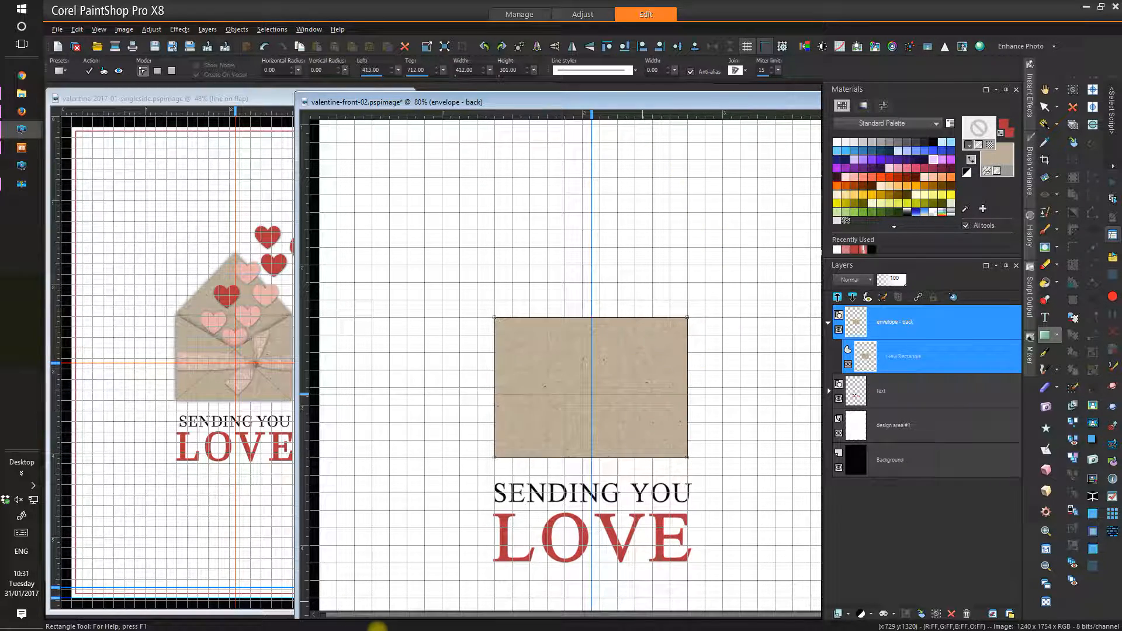
pyautogui.click(1044, 354)
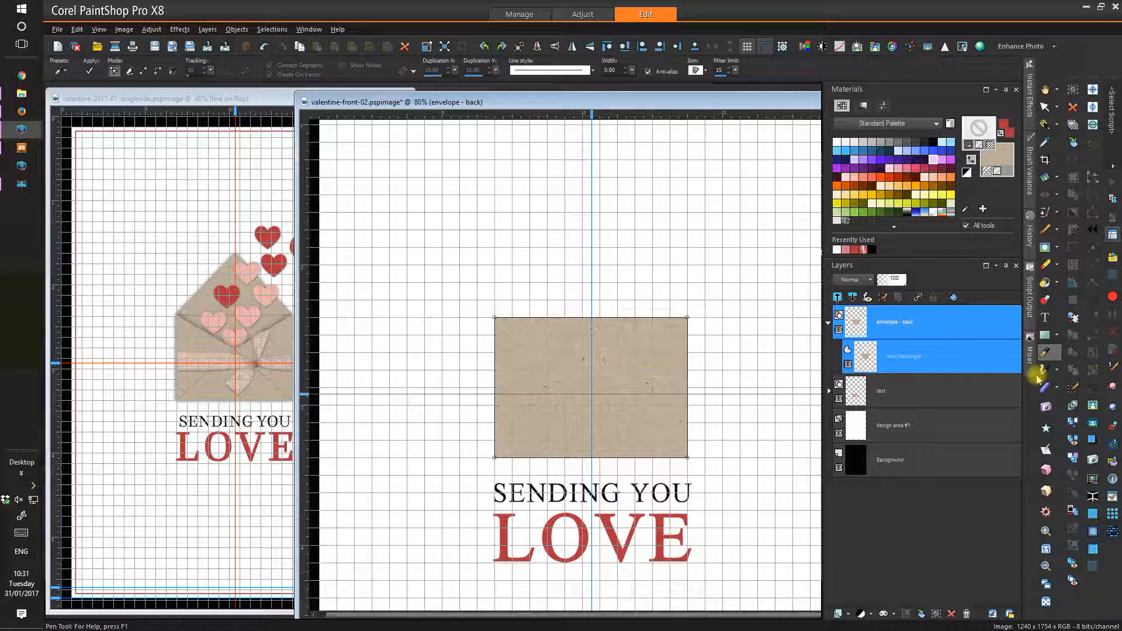
pyautogui.click(115, 71)
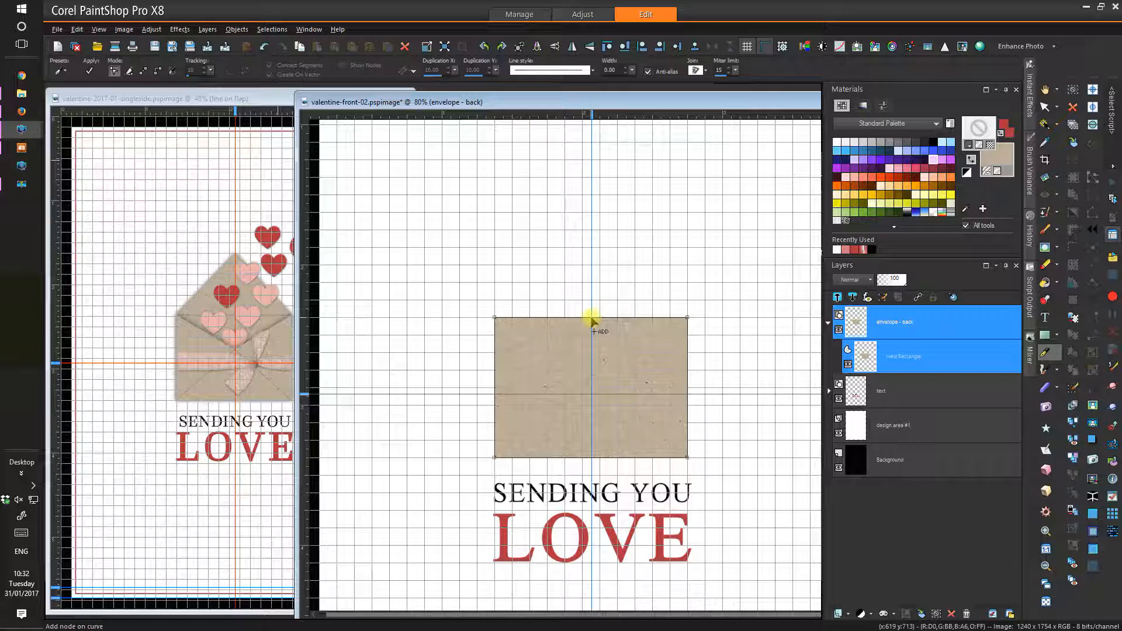
pyautogui.click(590, 319)
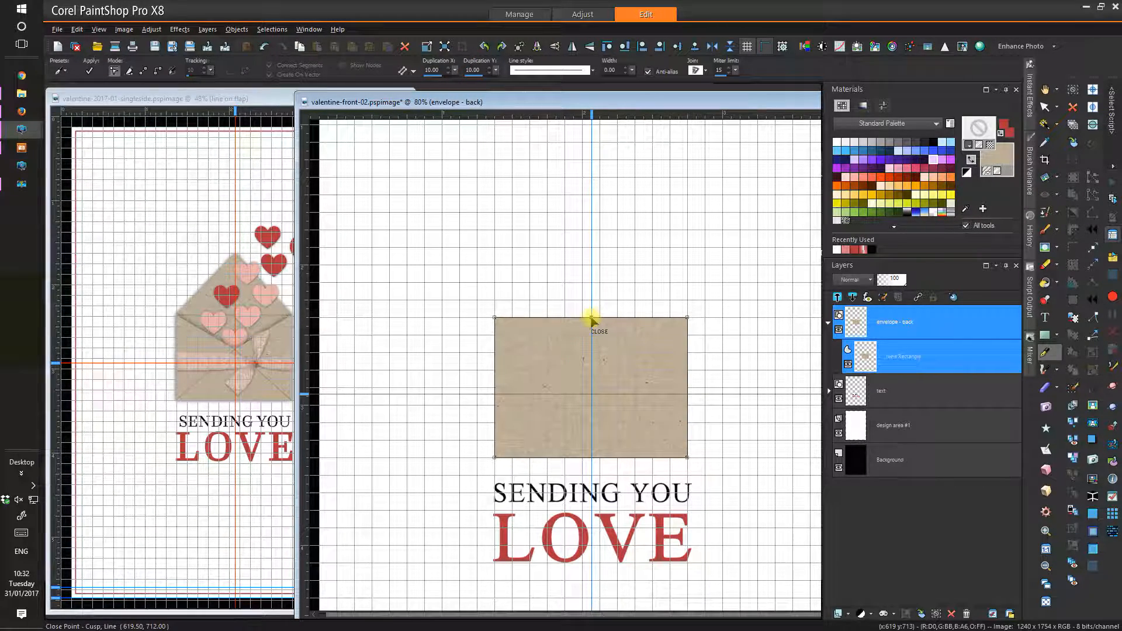
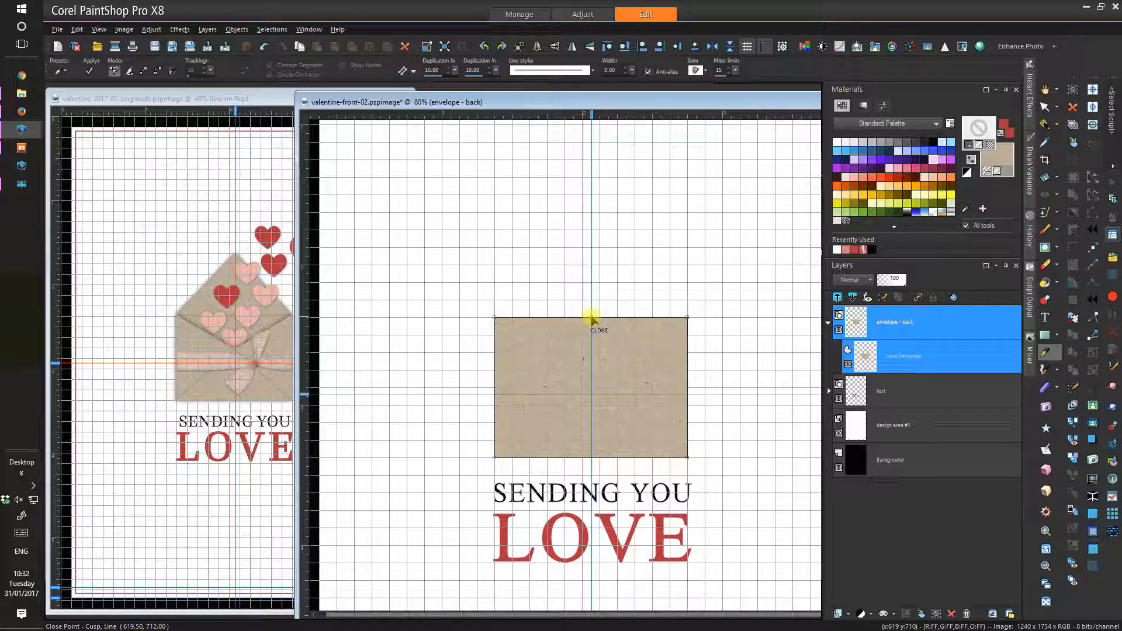
pyautogui.moveTo(592, 318); pyautogui.dragTo(592, 217)
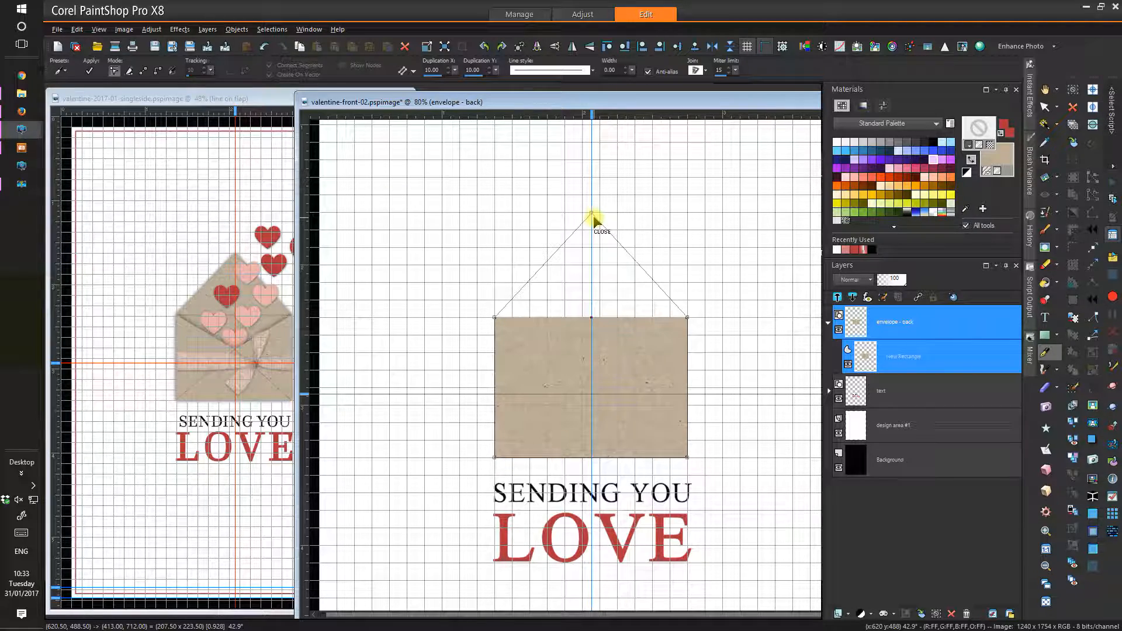
pyautogui.click(592, 216)
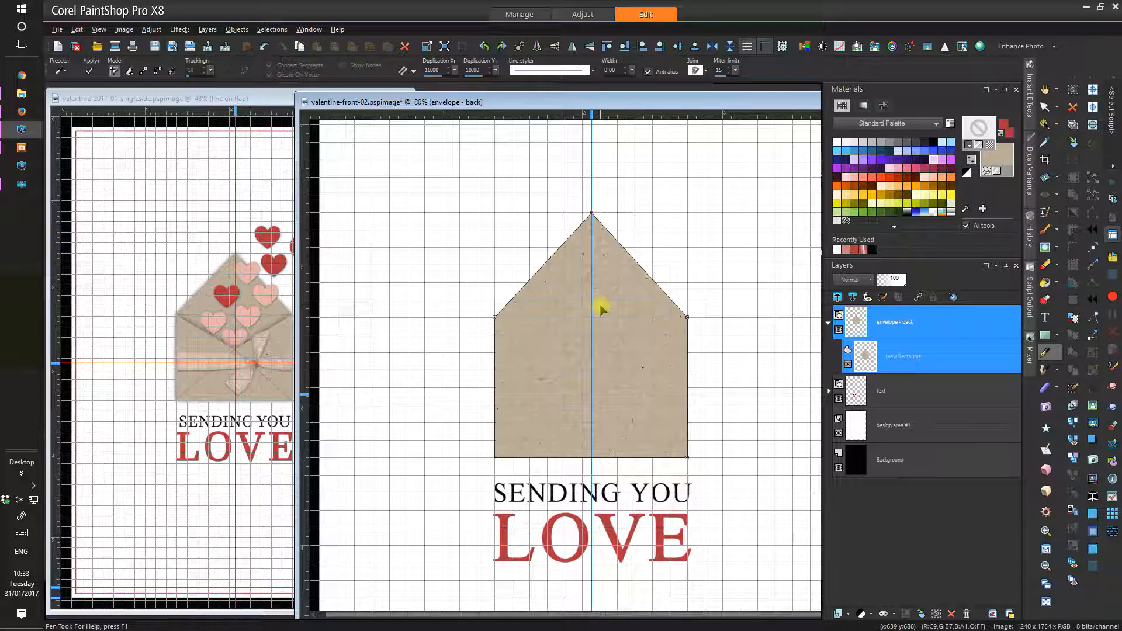
# - Duplicate the envelope - back layer, rename the copy "envelope - front" and save the image
pyautogui.click(946, 317)
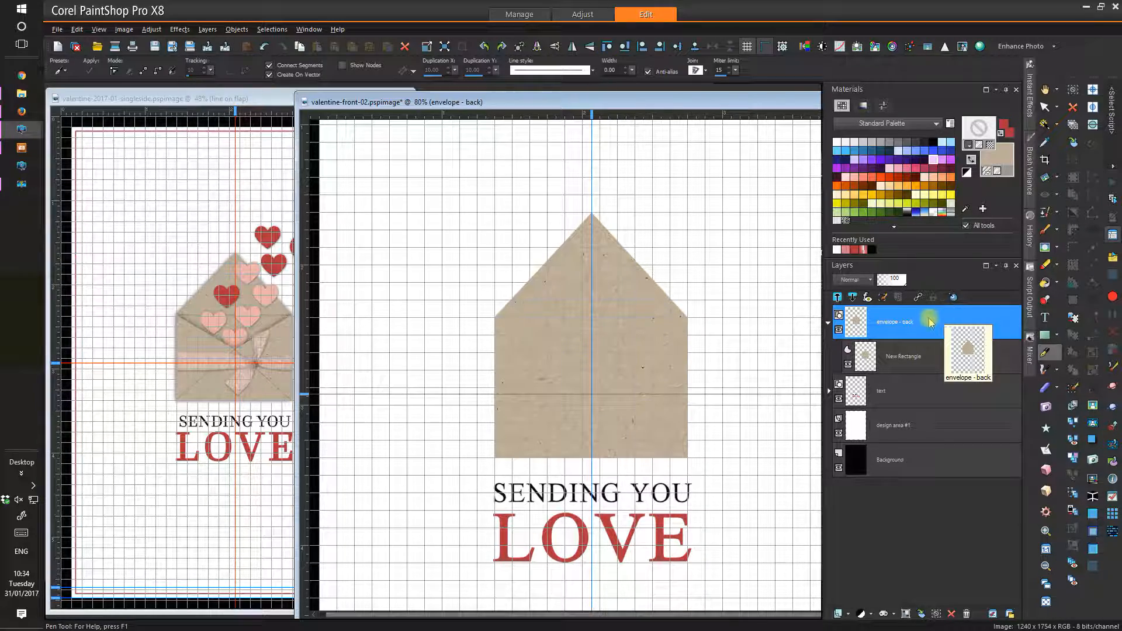
pyautogui.keyDown('ctrl'); pyautogui.click(897, 358); pyautogui.keyUp('ctrl')
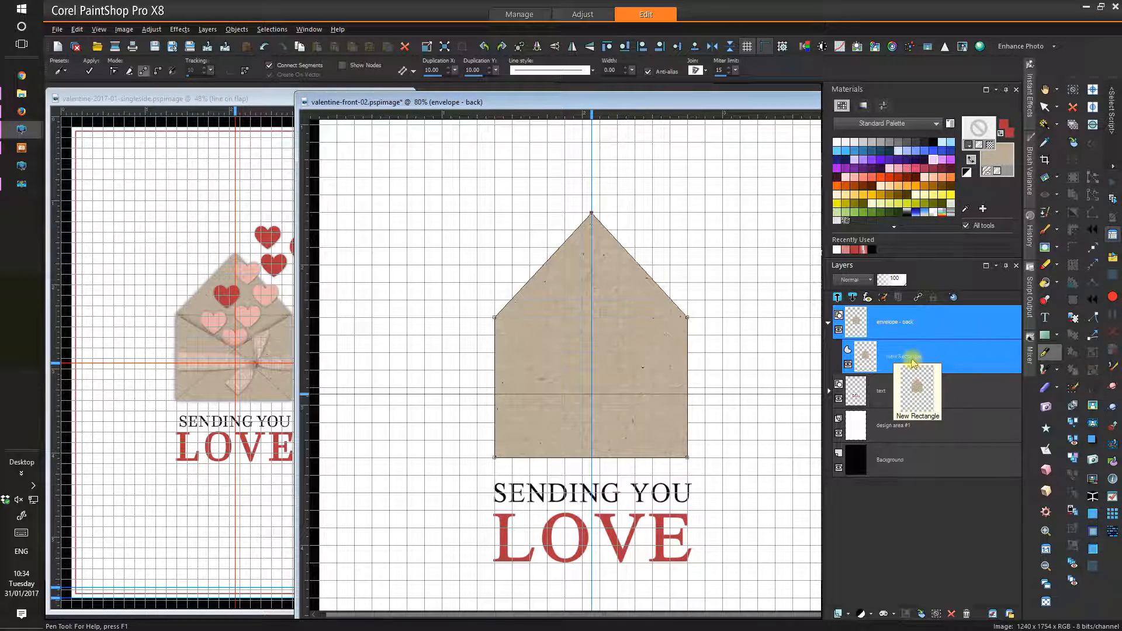
pyautogui.click(904, 327)
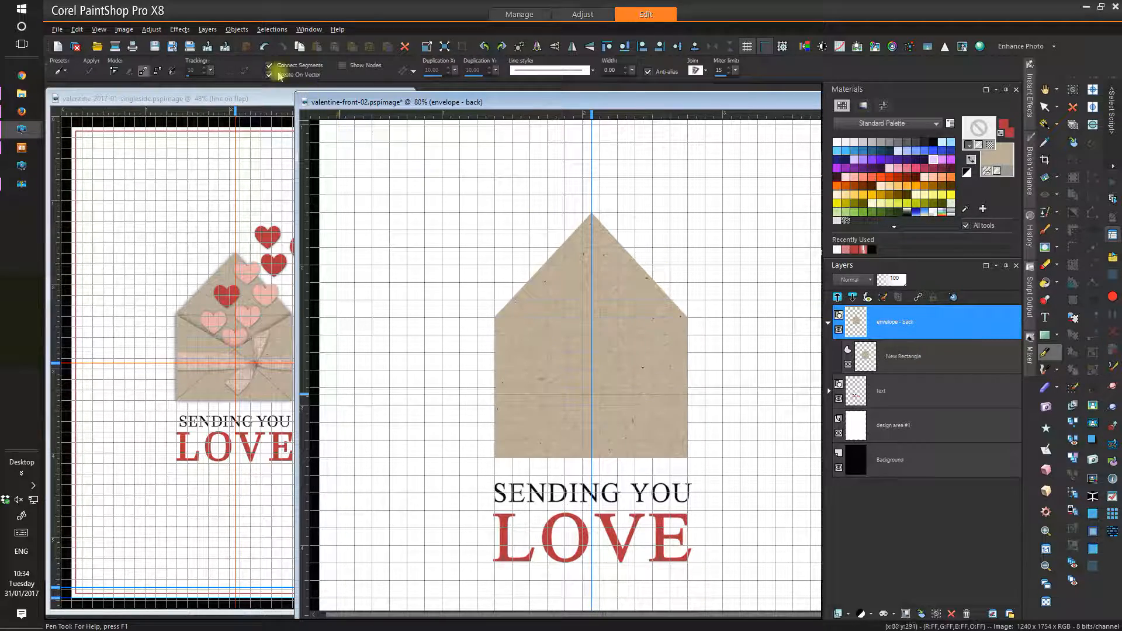
pyautogui.click(209, 29)
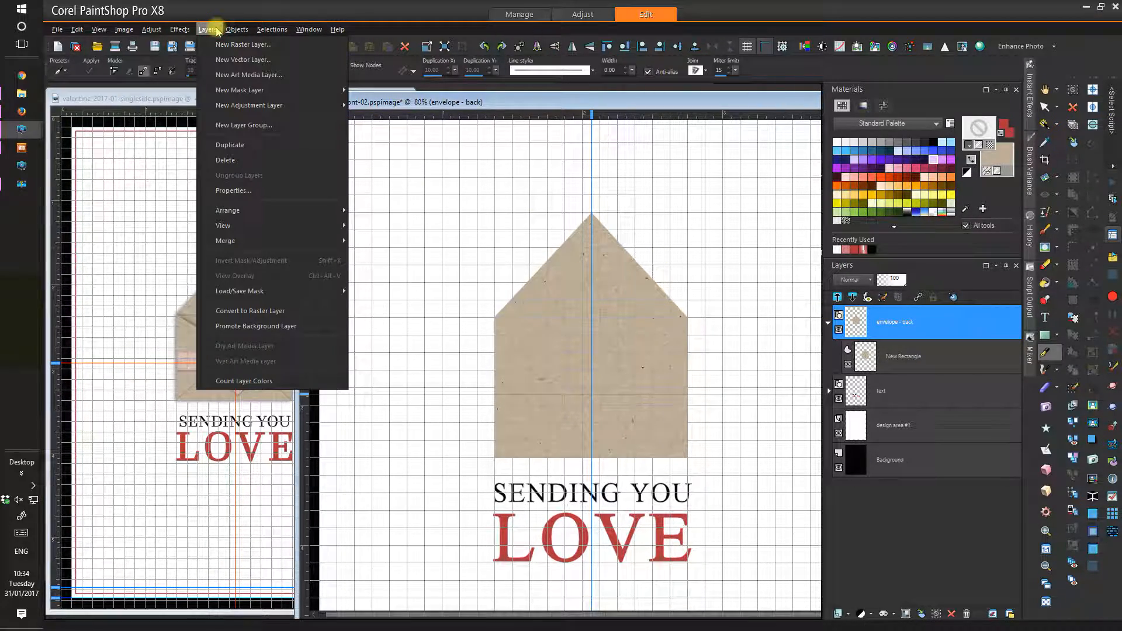
pyautogui.click(245, 150)
pyautogui.click(922, 331)
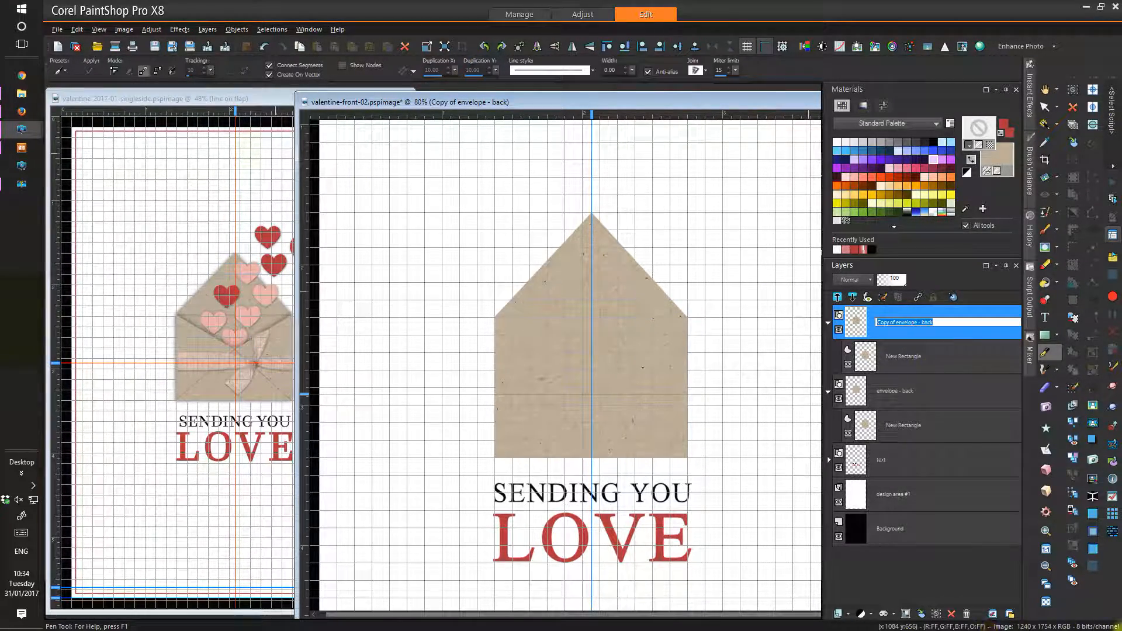
pyautogui.write('ec')
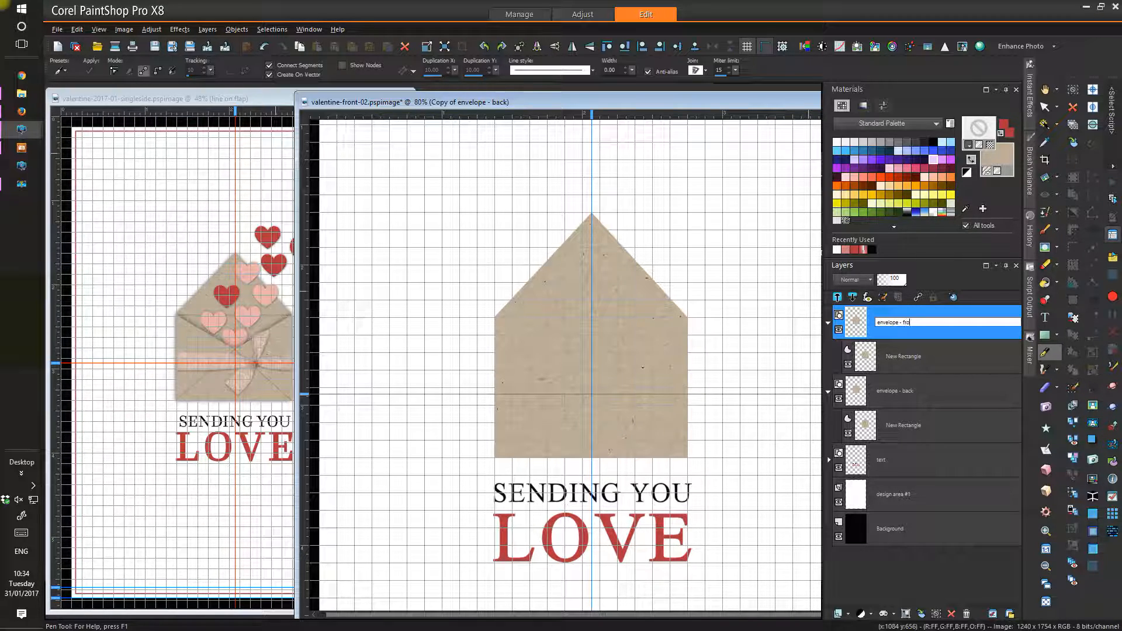
pyautogui.write('velope - front')
pyautogui.press('Return')
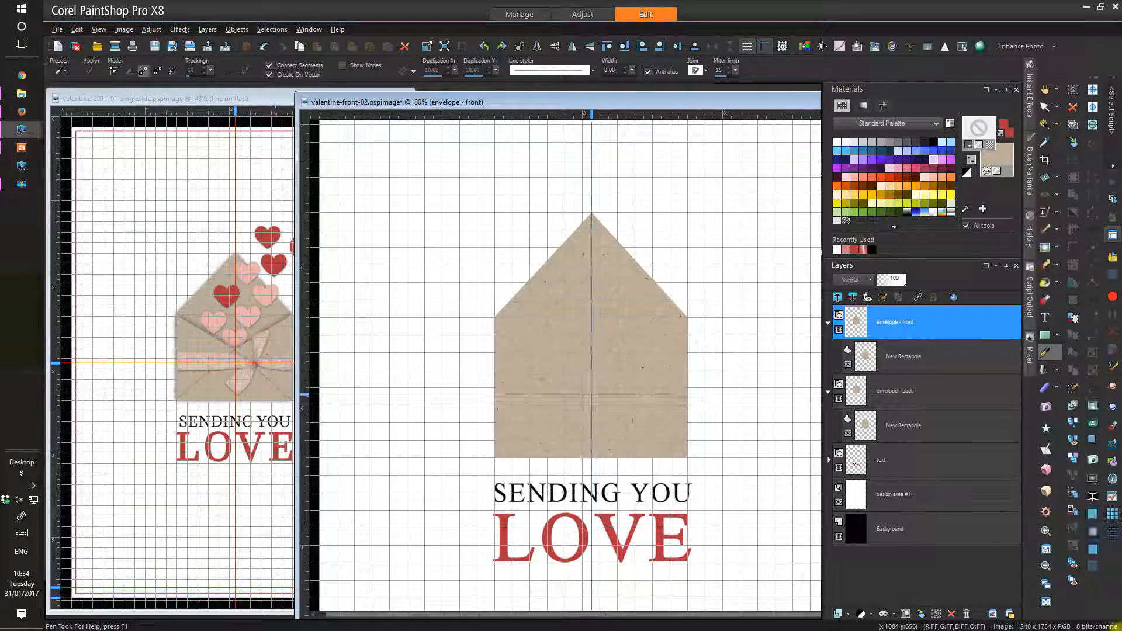
pyautogui.click(154, 46)
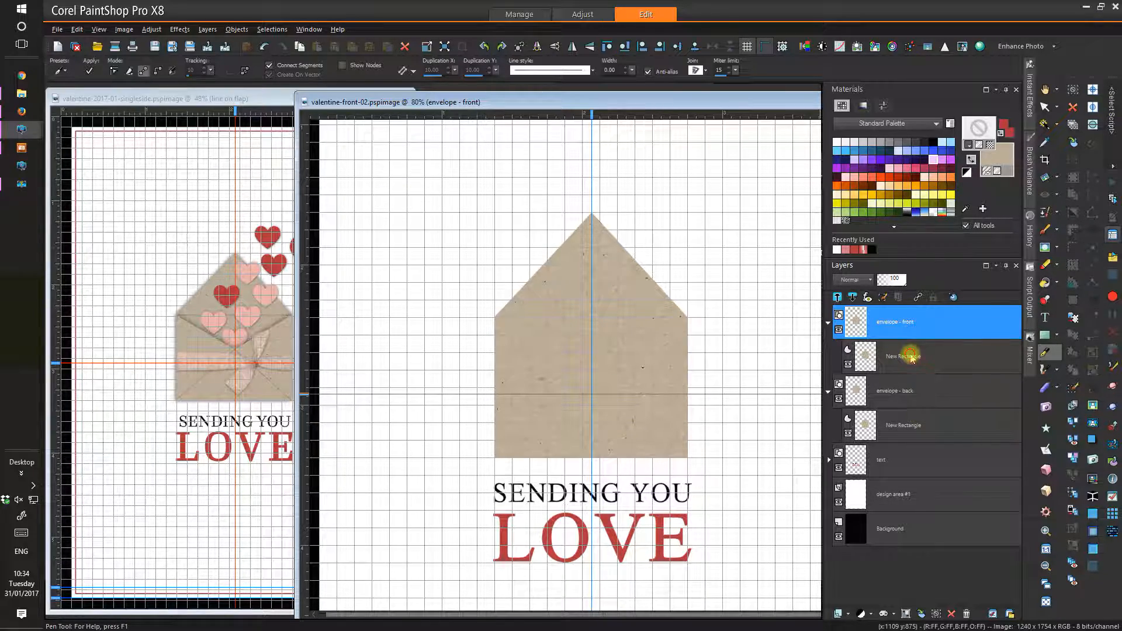
# - Move the front envelope shape's peak node straight down along the vertical guide into a V-shaped opening and apply the edit
pyautogui.click(909, 356)
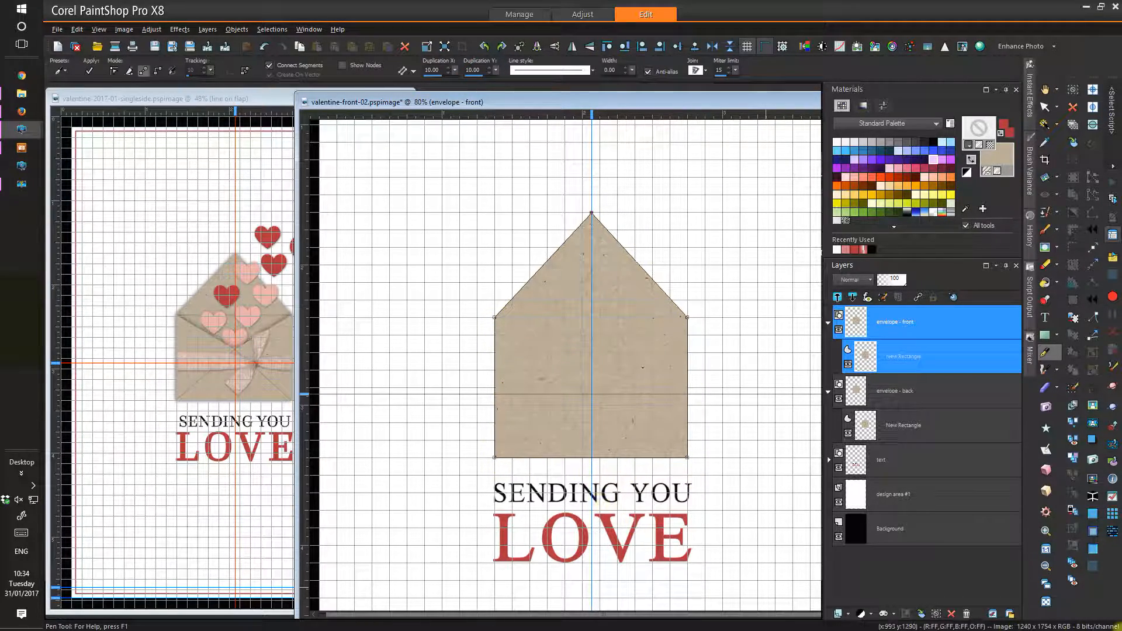
pyautogui.click(112, 71)
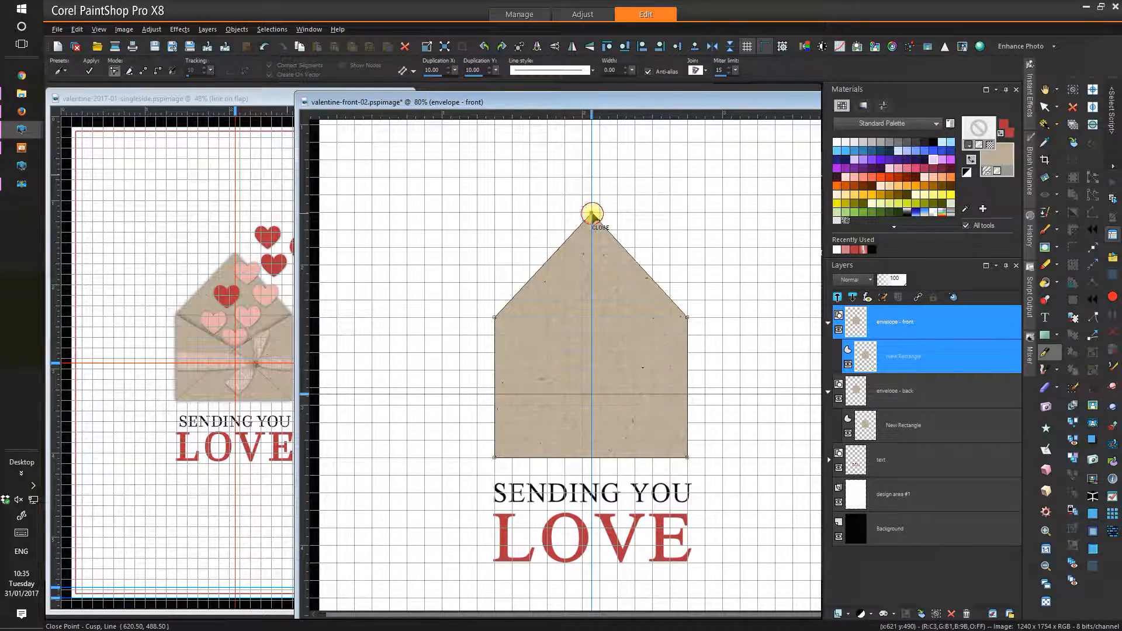
pyautogui.moveTo(592, 214); pyautogui.dragTo(592, 370)
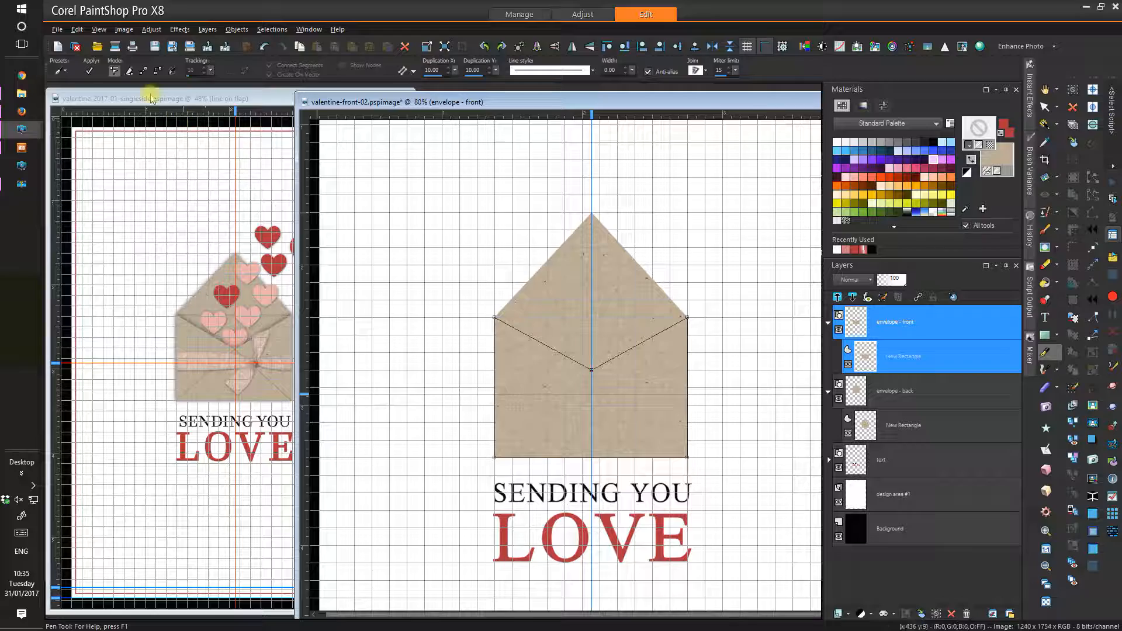
pyautogui.click(92, 71)
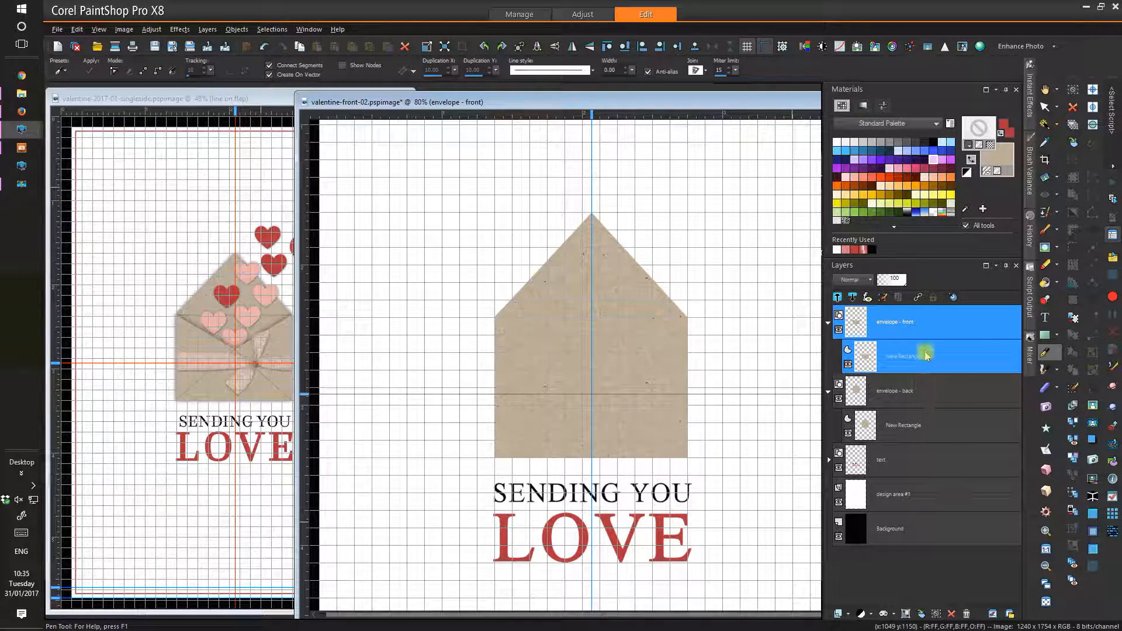
# - Make a raster copy of the envelope - front layer and hide the original vector layer
pyautogui.moveTo(931, 329)
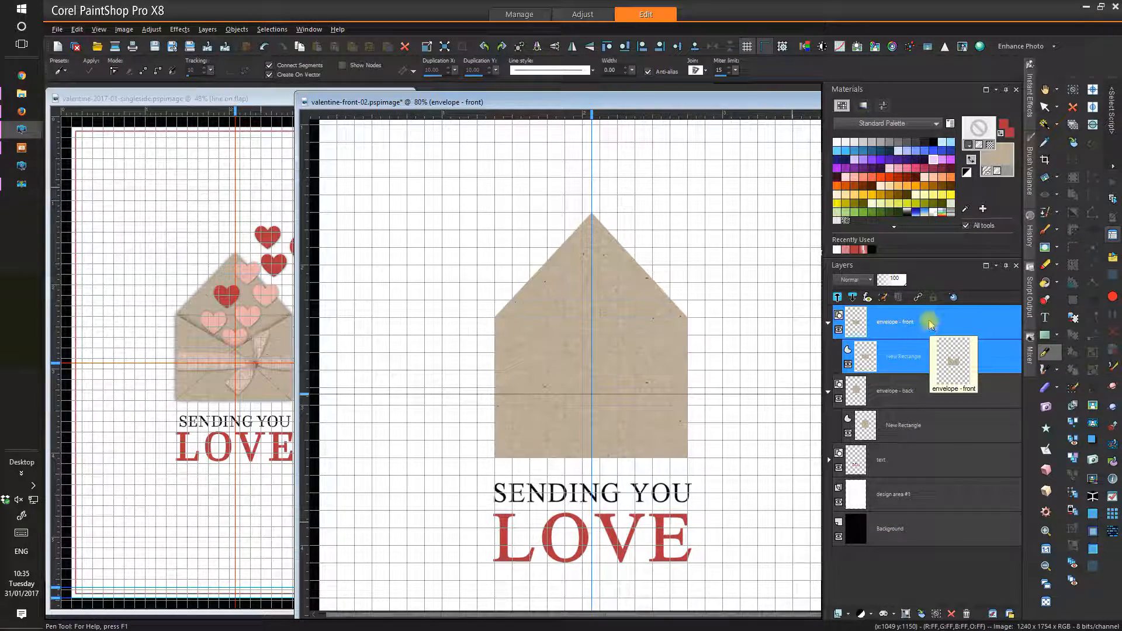
pyautogui.click(928, 316)
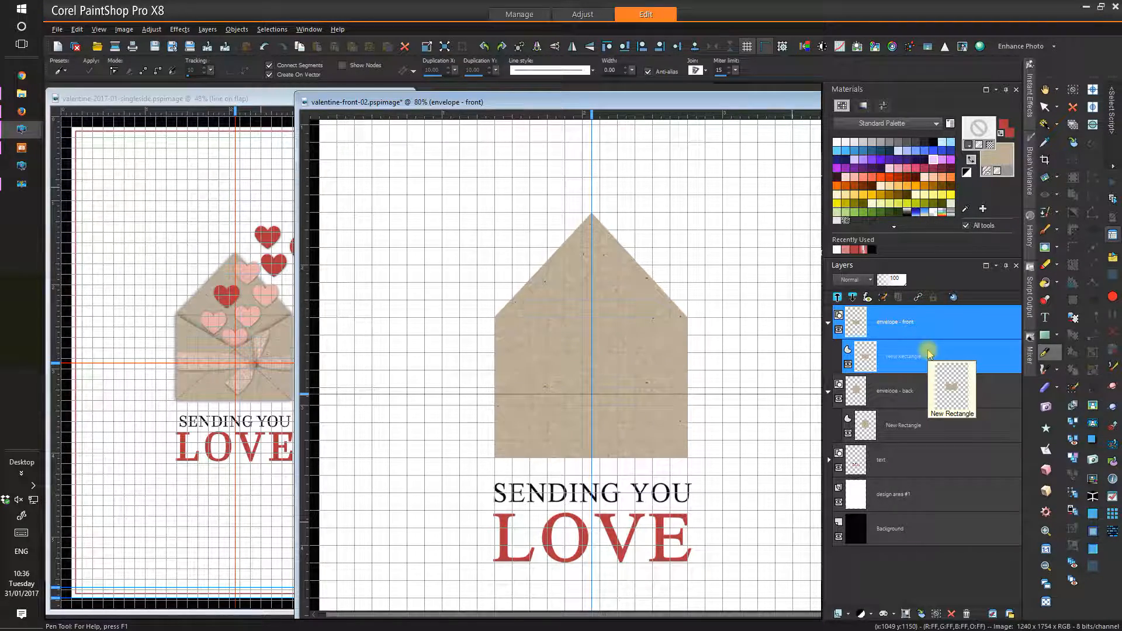
pyautogui.moveTo(926, 337)
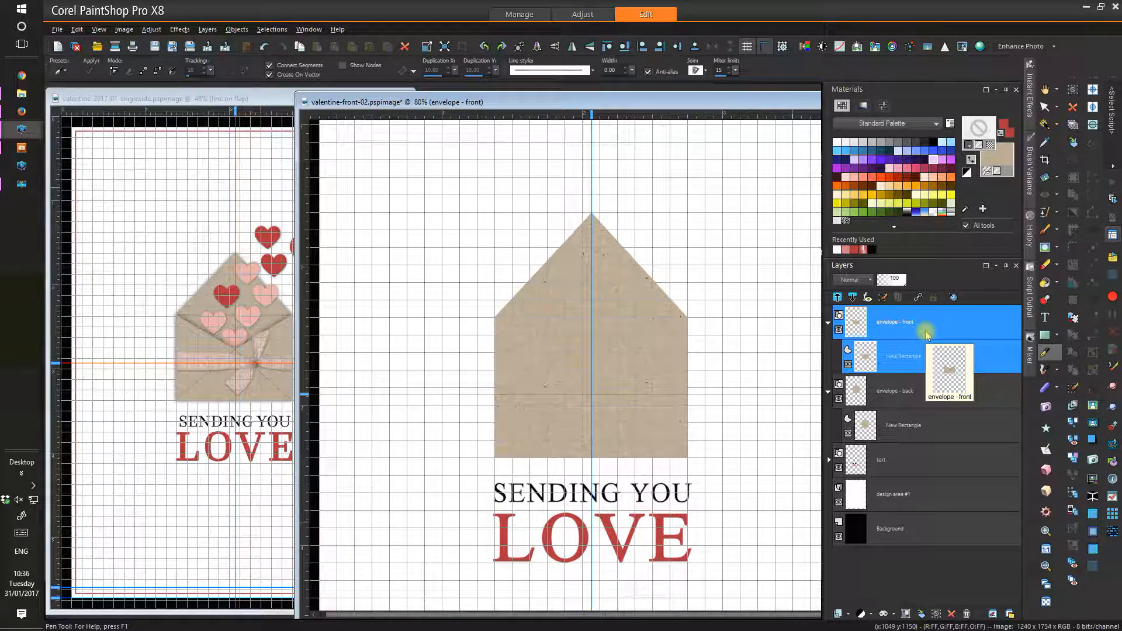
pyautogui.click(907, 392)
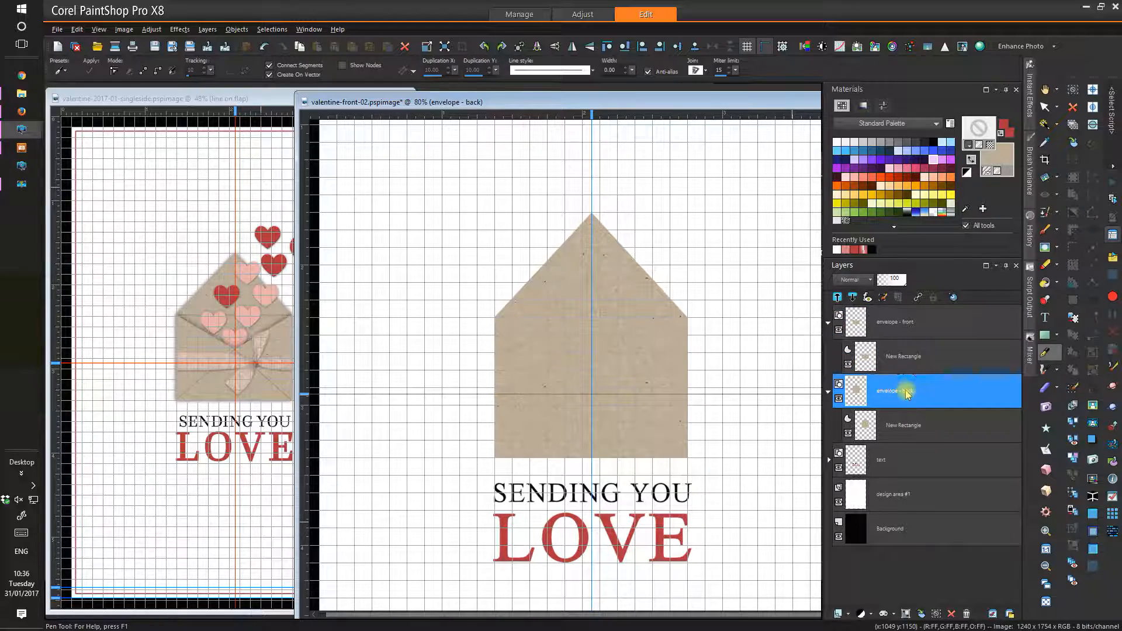
pyautogui.click(910, 326)
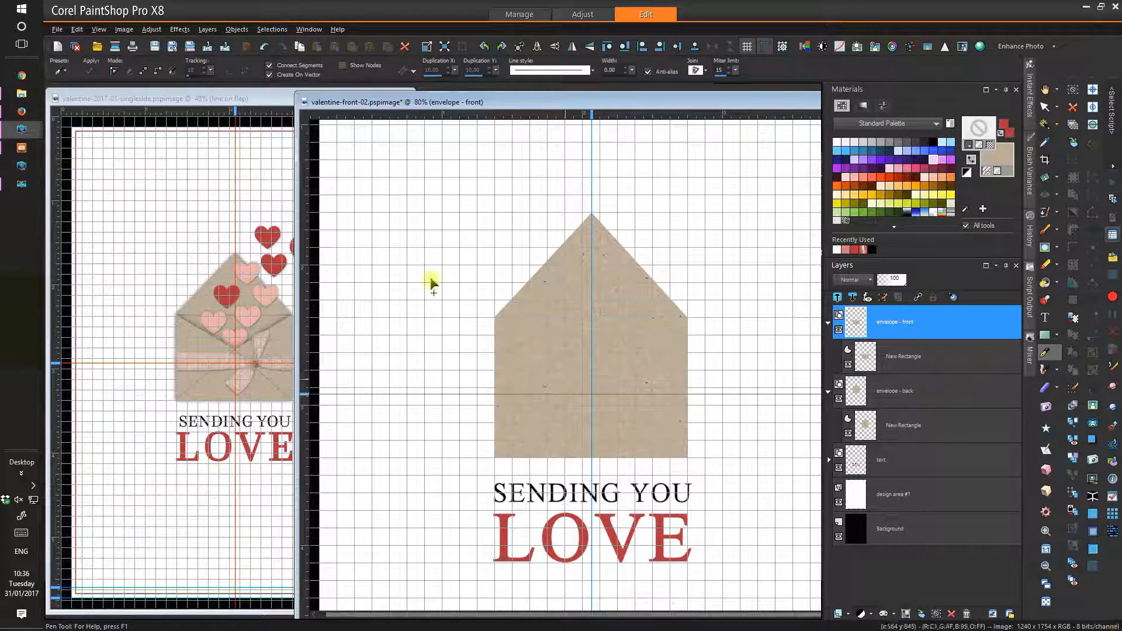
pyautogui.click(207, 29)
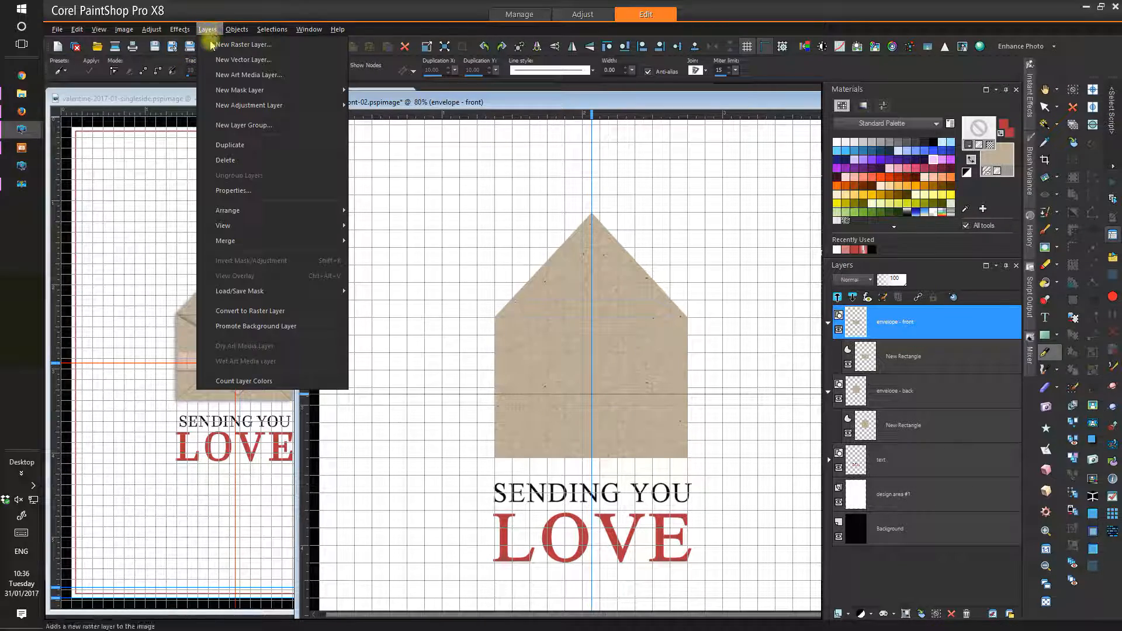
pyautogui.click(220, 146)
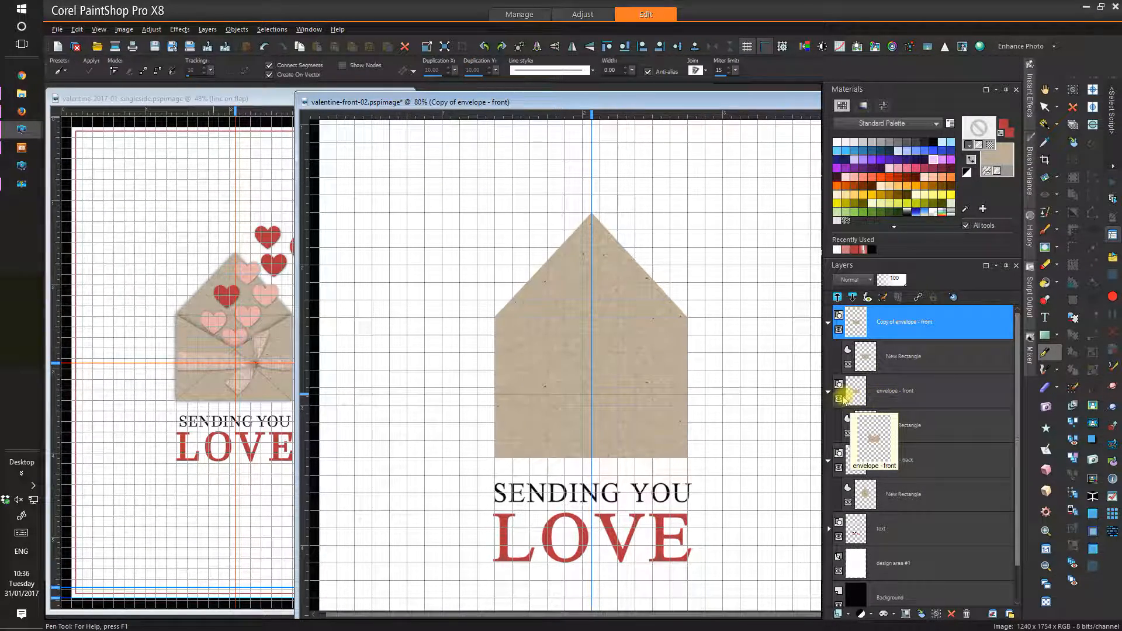
pyautogui.click(839, 398)
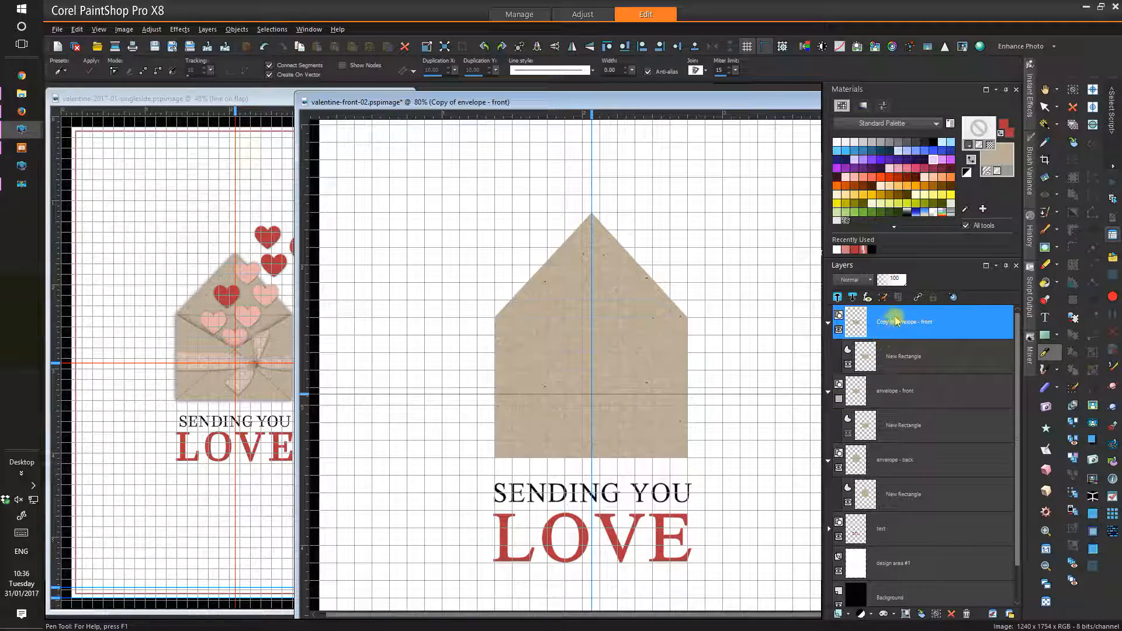
pyautogui.click(207, 30)
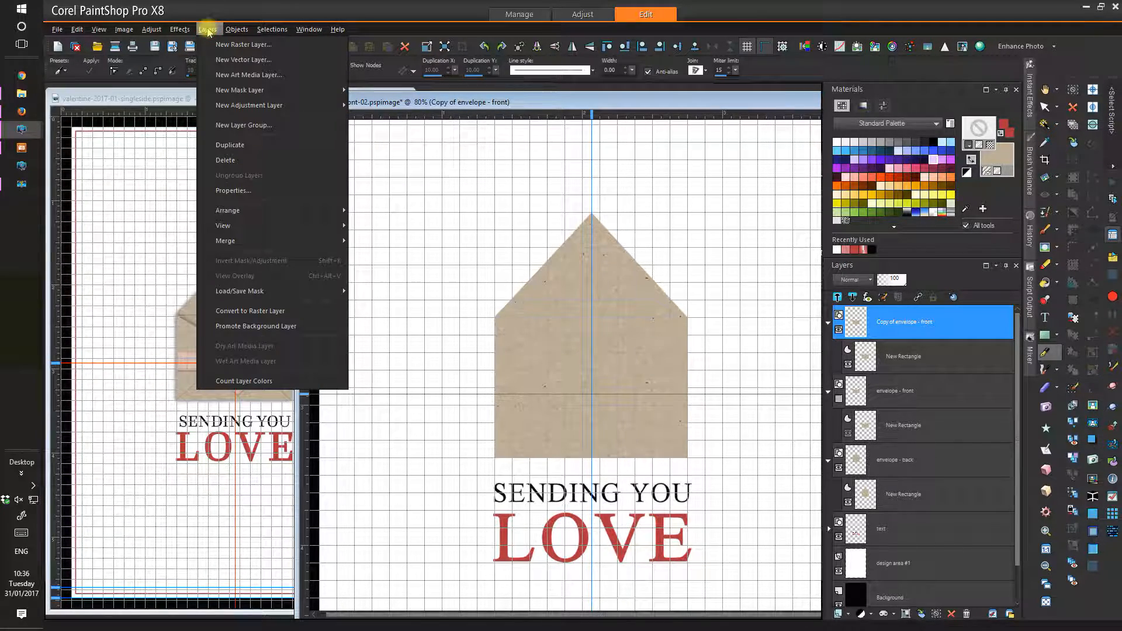
pyautogui.click(277, 314)
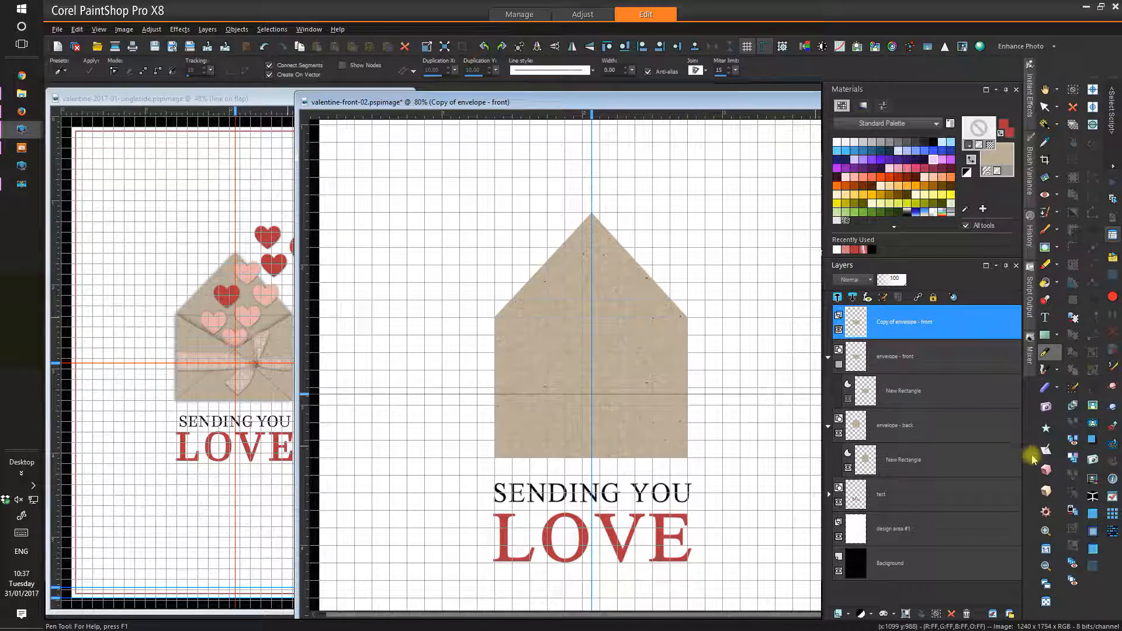
# - Start a Drop Shadow on the raster envelope front with vertical and horizontal offsets of 0 and a blur of 20
pyautogui.click(176, 30)
pyautogui.moveTo(206, 81)
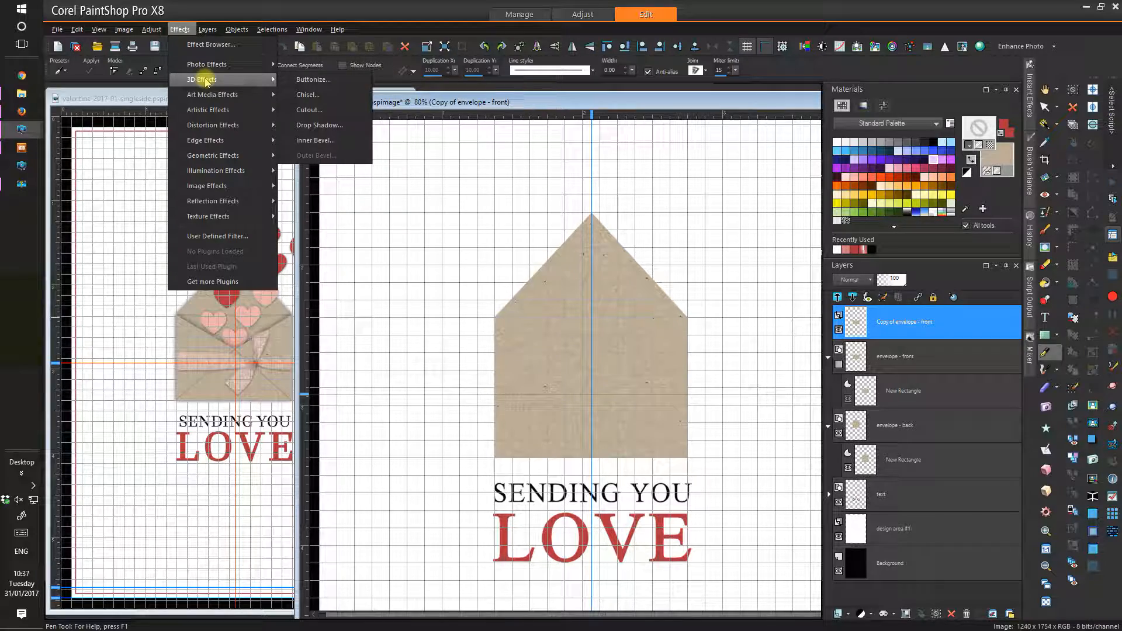
pyautogui.click(336, 128)
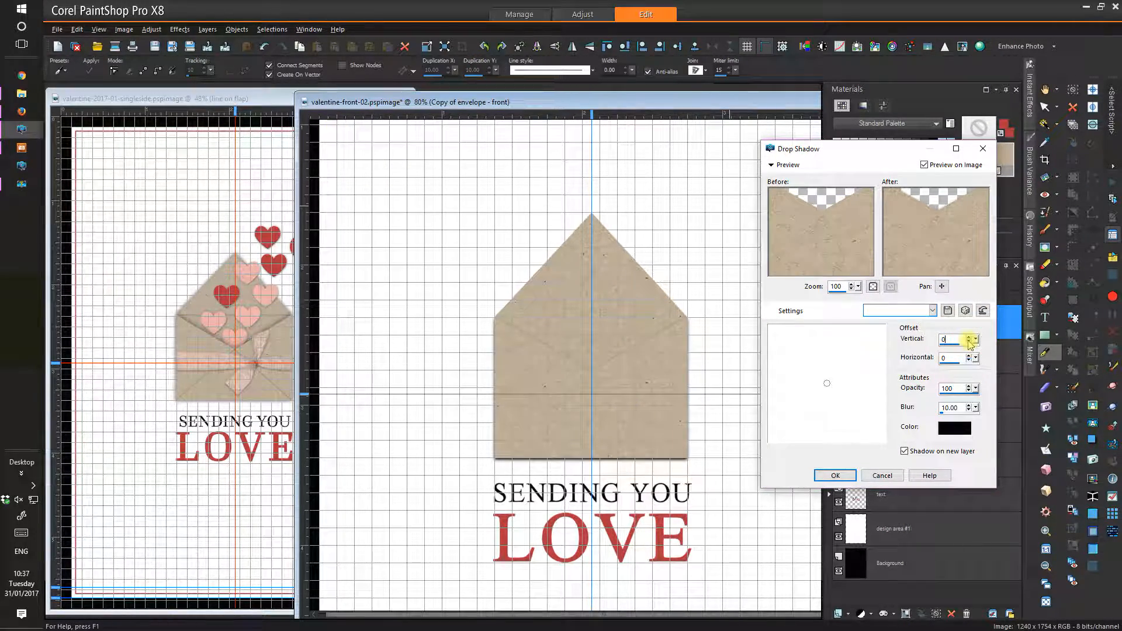
pyautogui.click(968, 341)
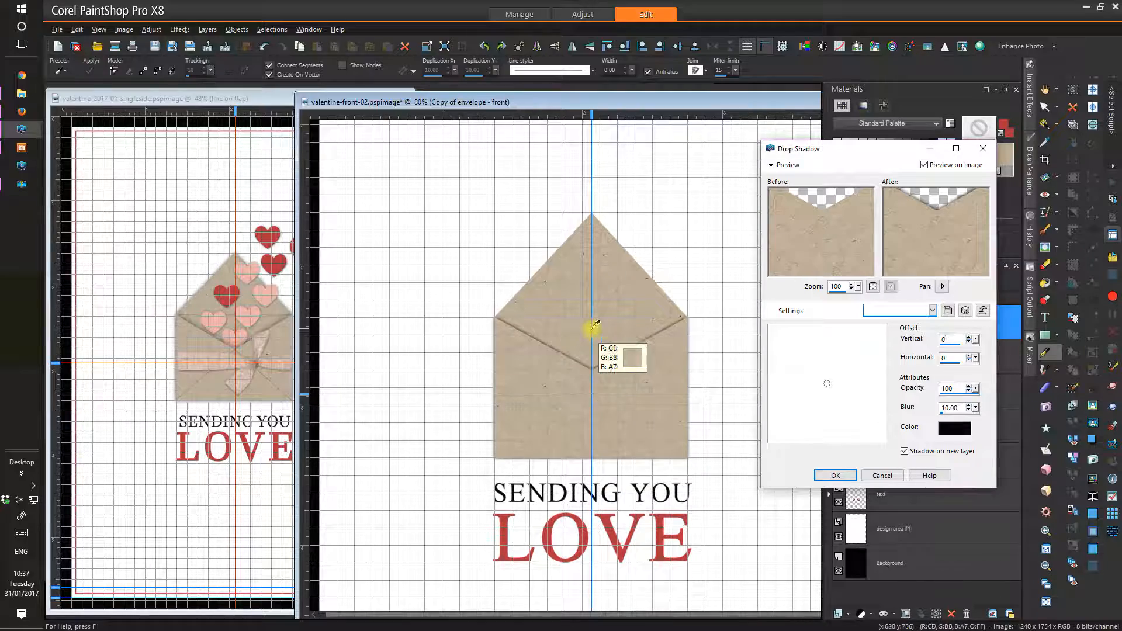
pyautogui.click(969, 405)
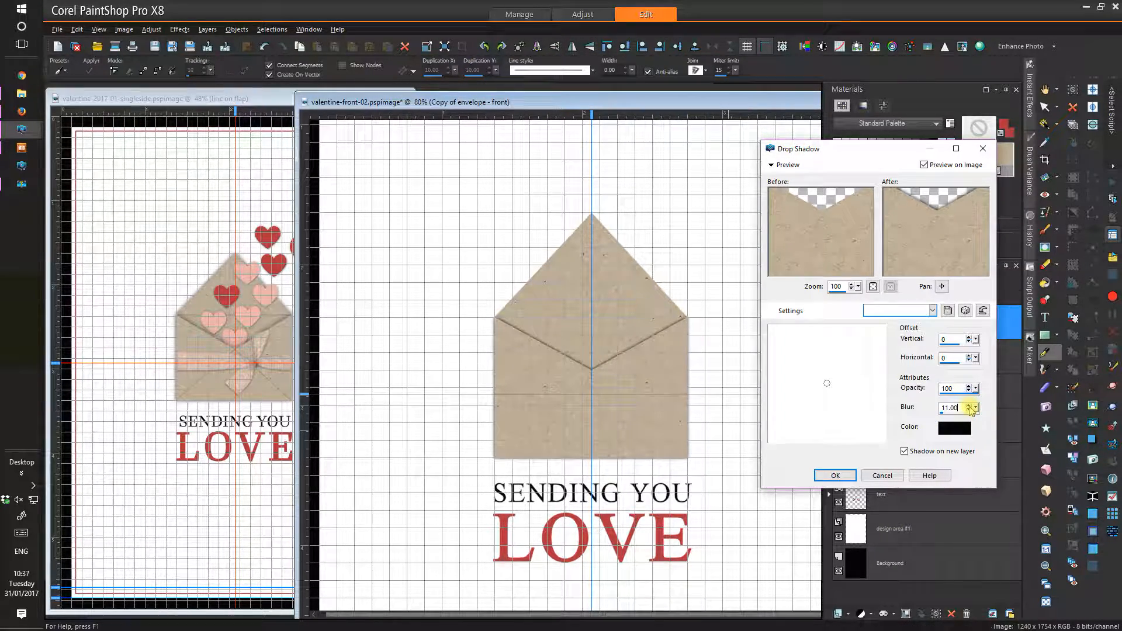
pyautogui.click(968, 406)
pyautogui.click(969, 406)
pyautogui.click(969, 410)
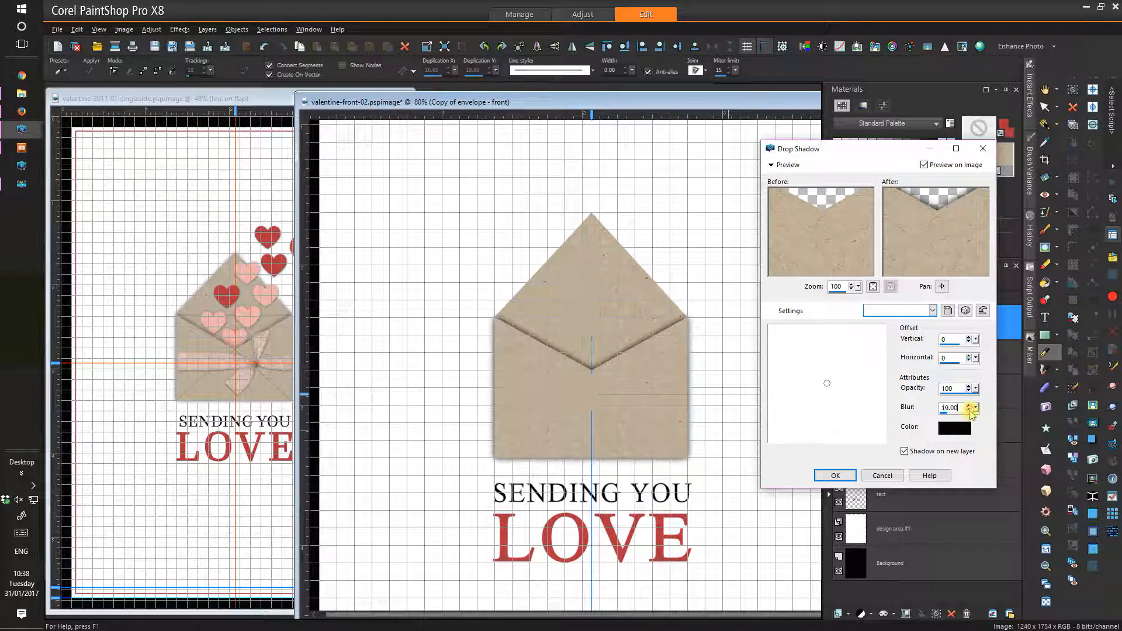
pyautogui.click(969, 406)
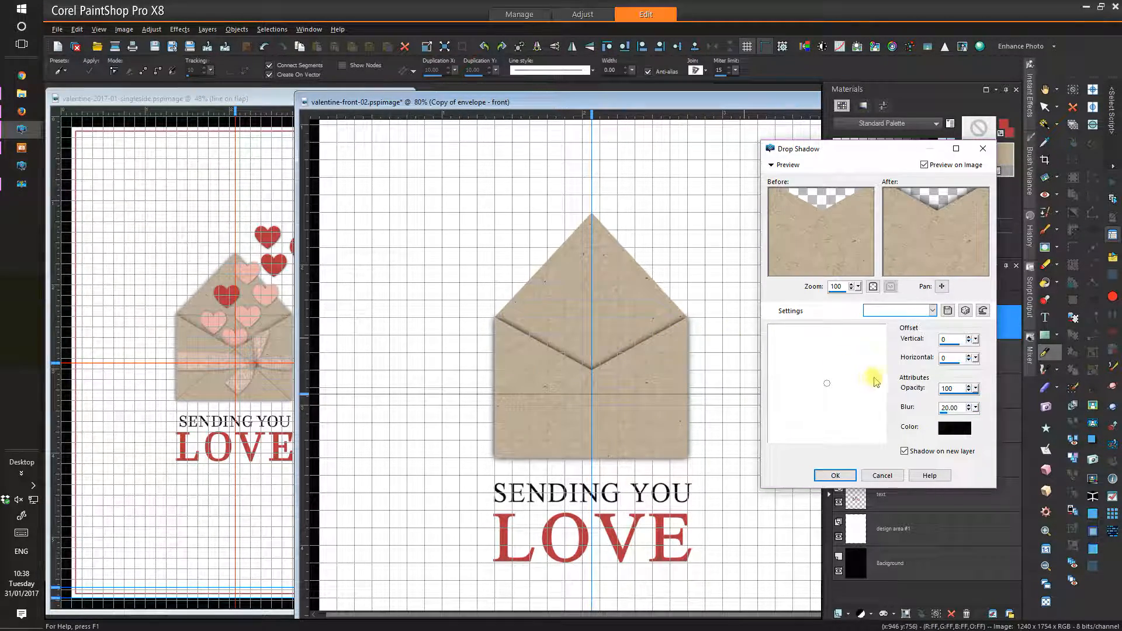
# - Set the drop shadow's opacity to 75 and apply it as a new layer
pyautogui.moveTo(976, 392); pyautogui.dragTo(956, 381)
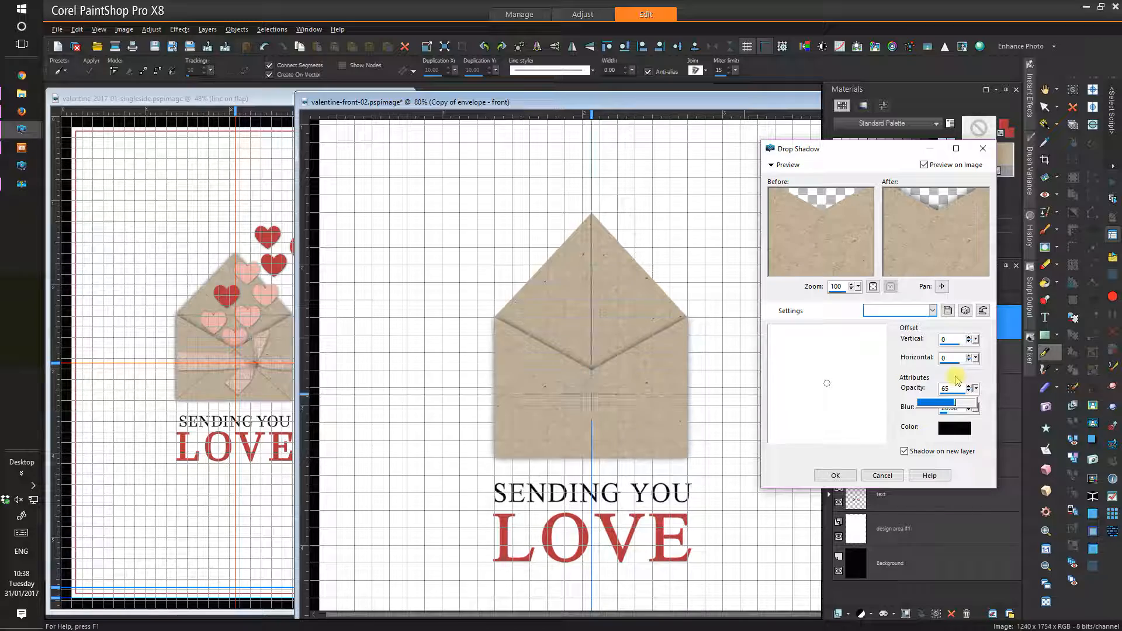
pyautogui.moveTo(960, 380); pyautogui.dragTo(965, 381)
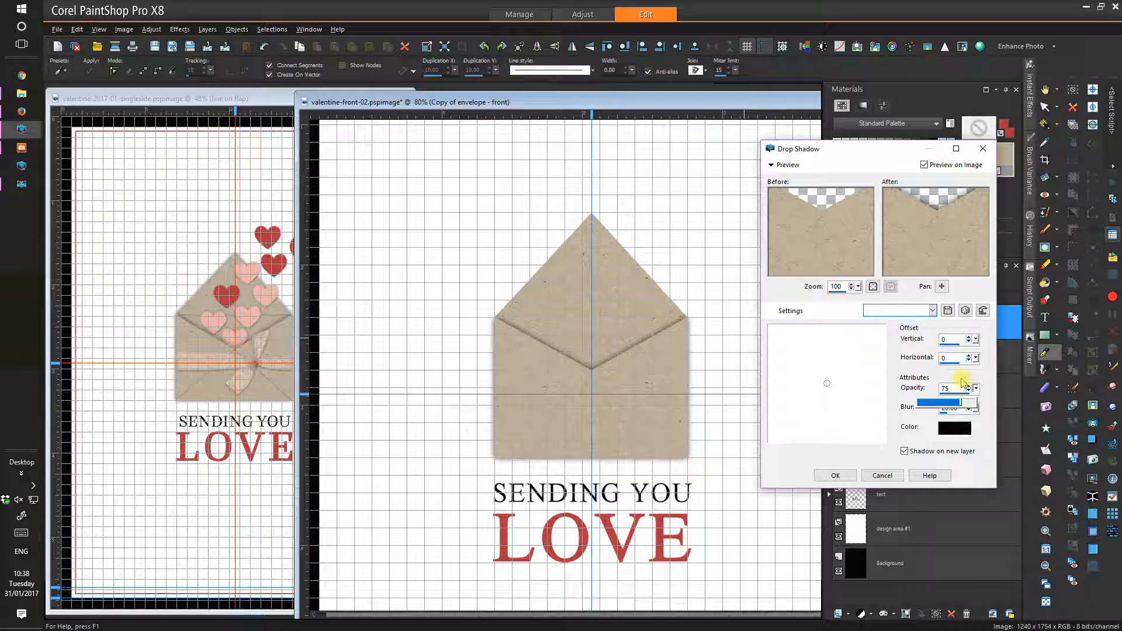
pyautogui.click(963, 381)
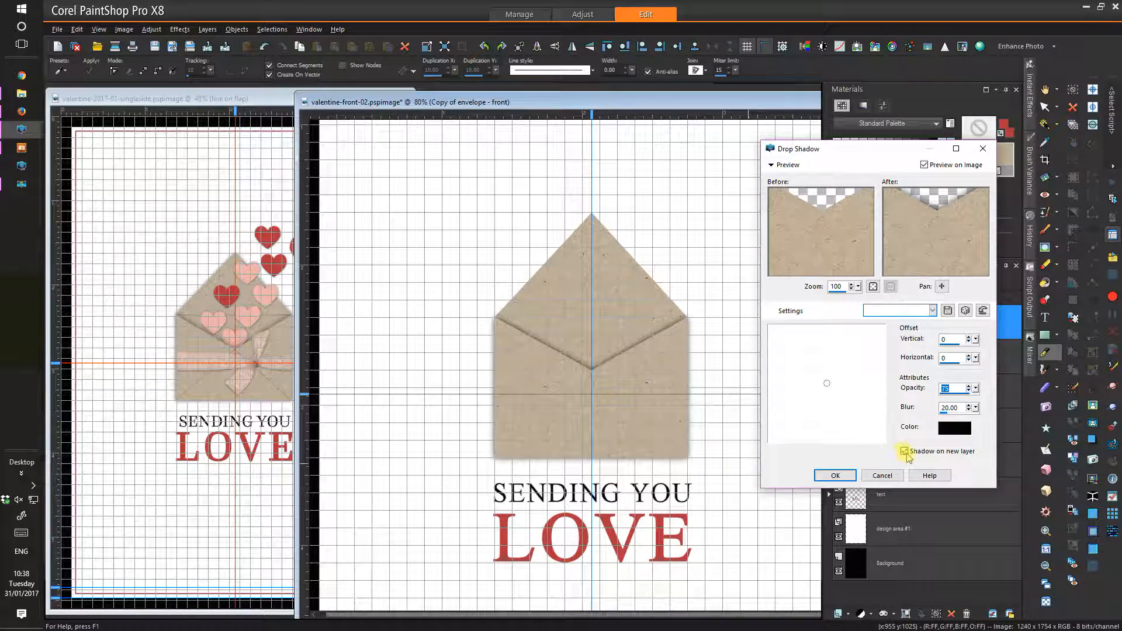
pyautogui.click(850, 476)
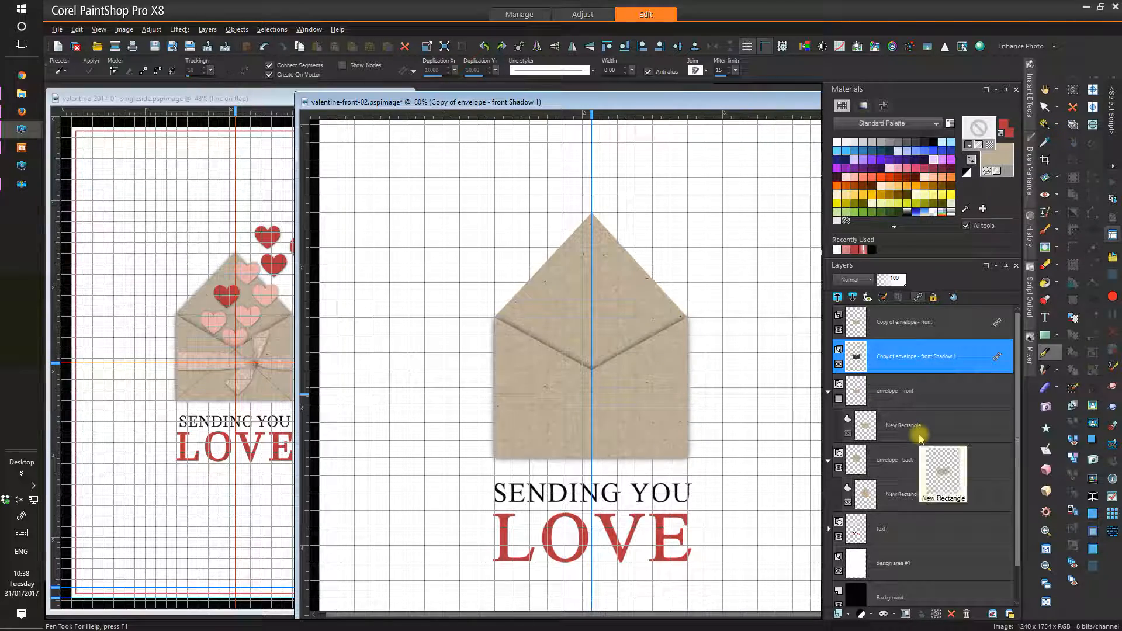
# - Try a lower opacity on the envelope front's shadow layer and restore it to 100
pyautogui.click(893, 282)
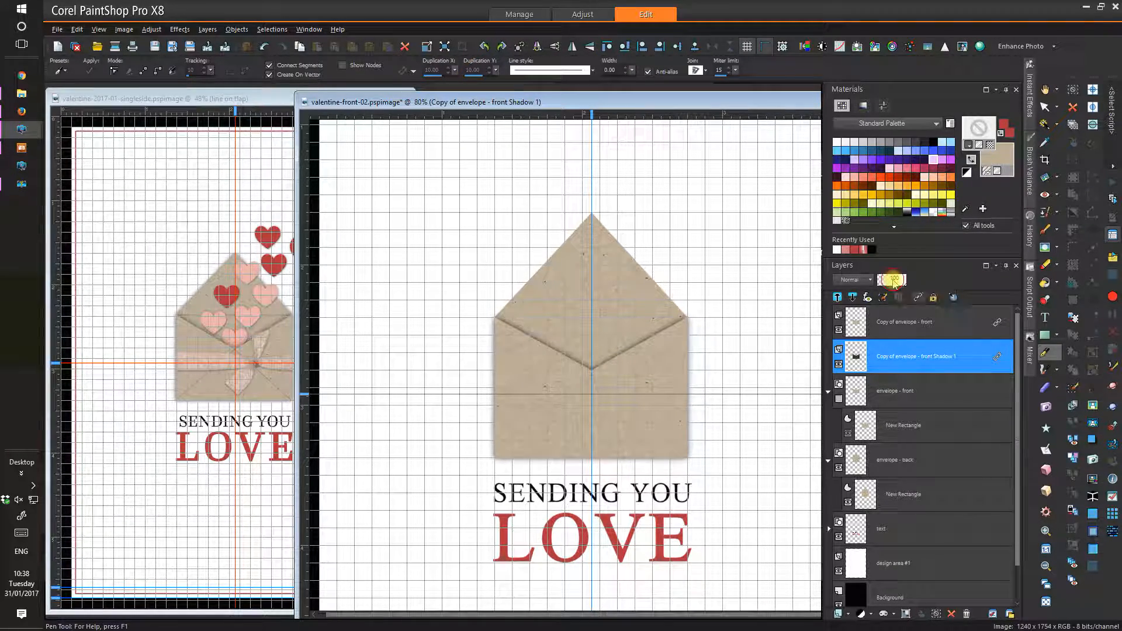
pyautogui.moveTo(889, 282)
pyautogui.mouseDown()
pyautogui.moveTo(916, 286)
pyautogui.moveTo(903, 284)
pyautogui.mouseUp()
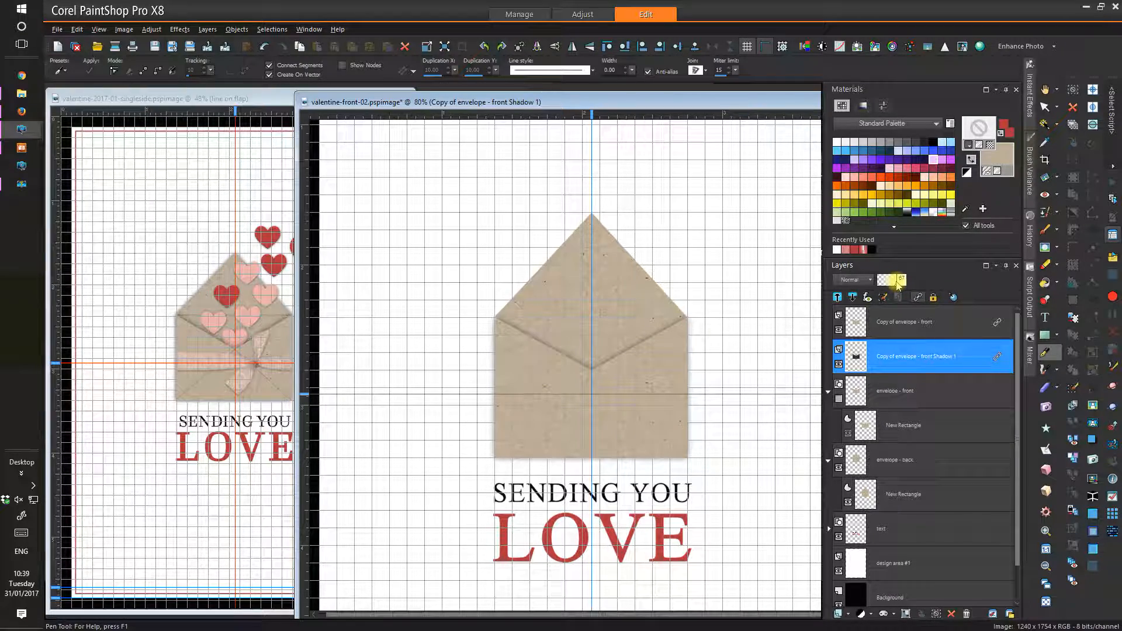
pyautogui.moveTo(898, 286); pyautogui.dragTo(897, 285)
pyautogui.moveTo(899, 284); pyautogui.dragTo(926, 287)
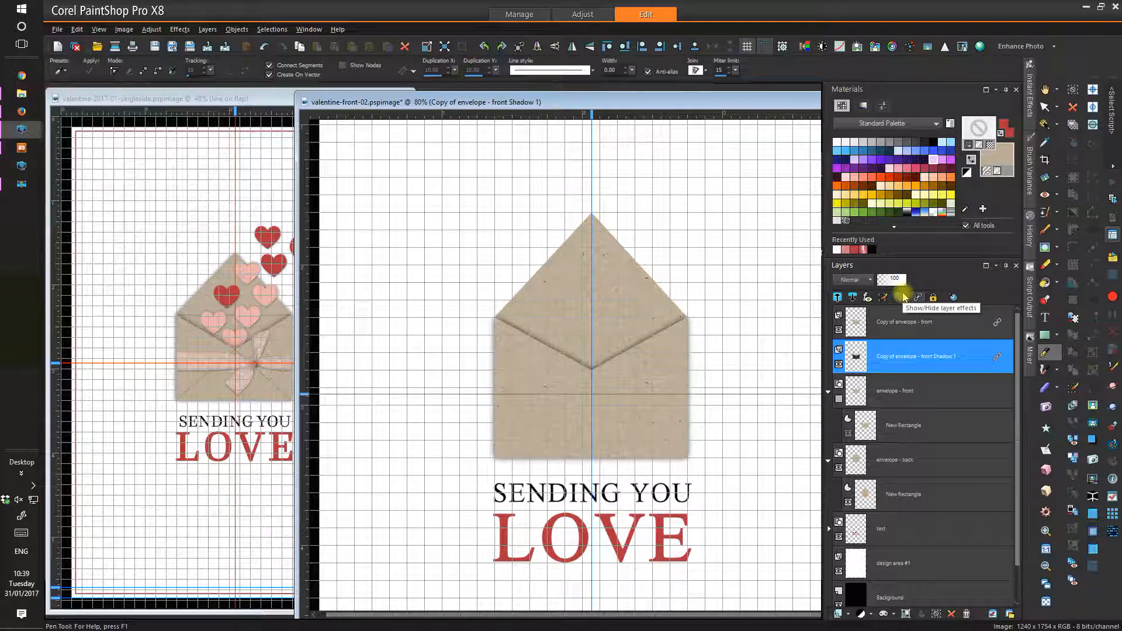
# - Hide the guides and grid, and clear the shadow outside the envelope's left edge using a rectangular selection about 145 by 363 px
pyautogui.click(764, 48)
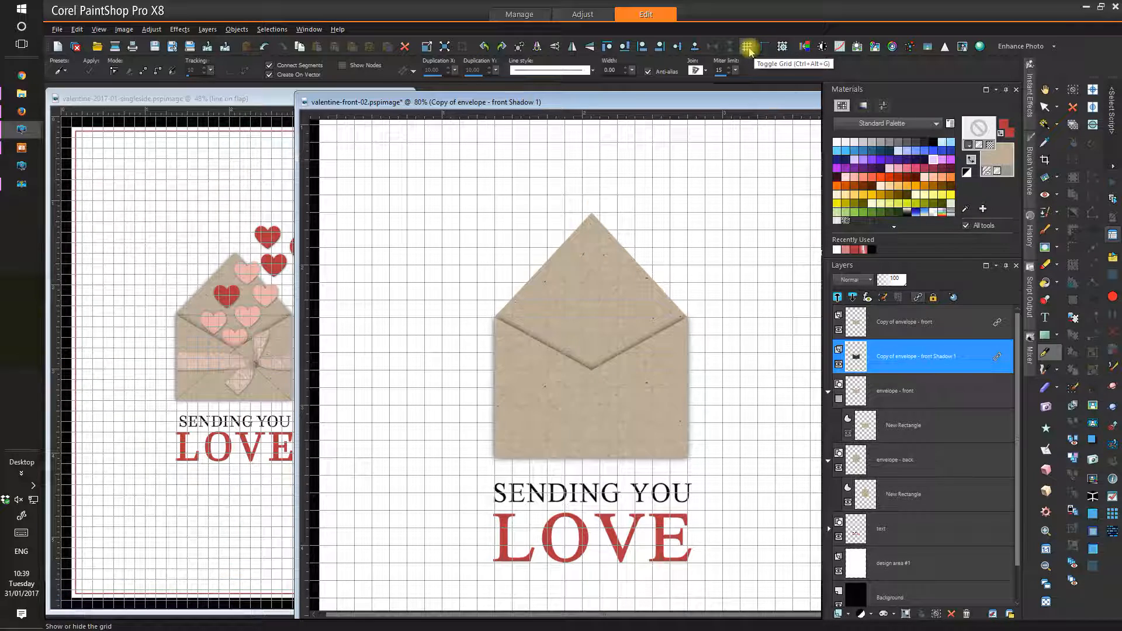
pyautogui.click(748, 46)
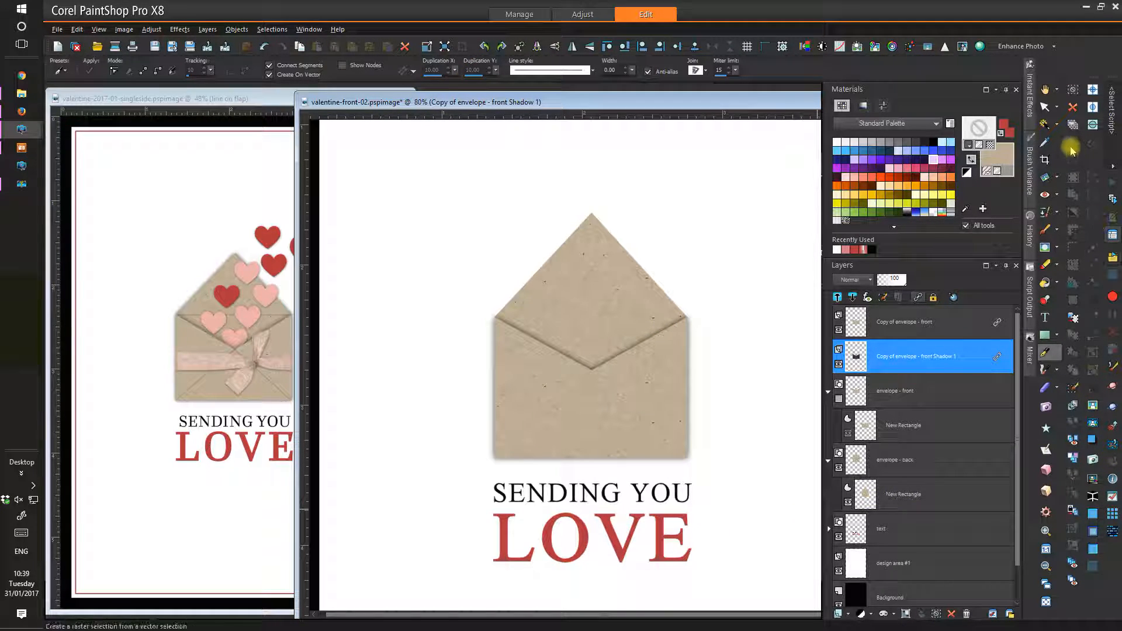
pyautogui.click(1059, 126)
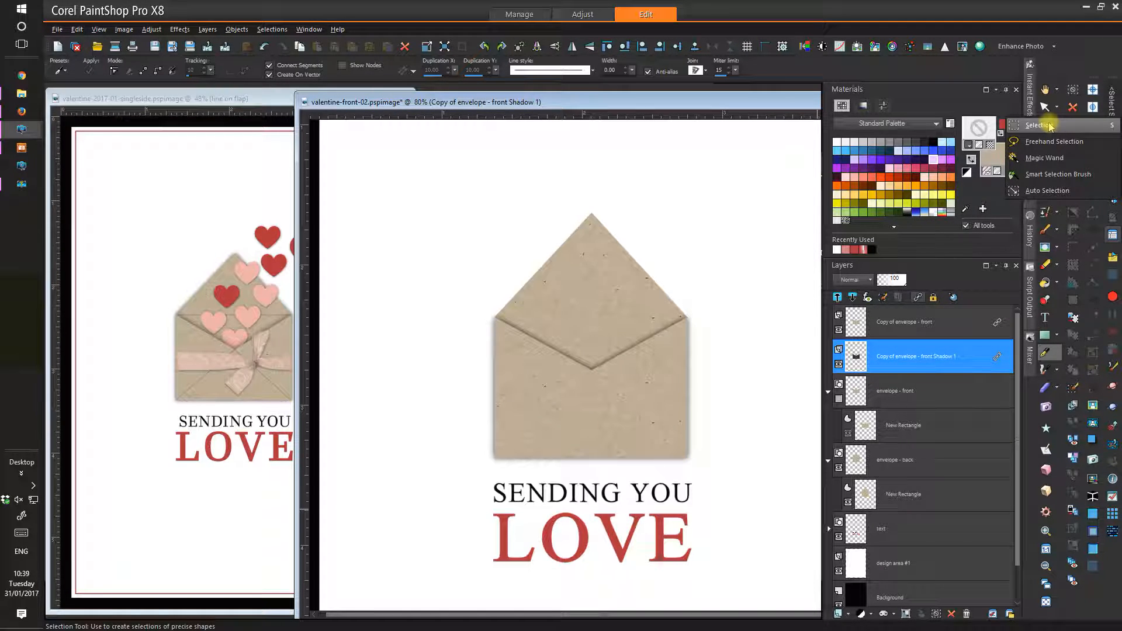
pyautogui.click(1046, 125)
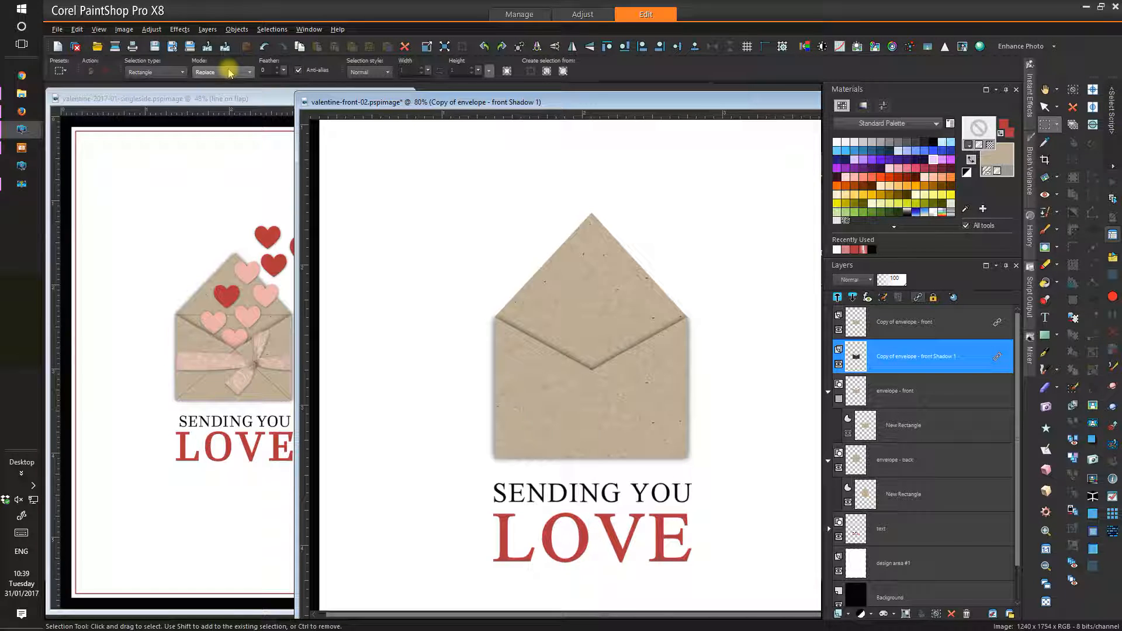
pyautogui.moveTo(284, 70); pyautogui.dragTo(283, 70)
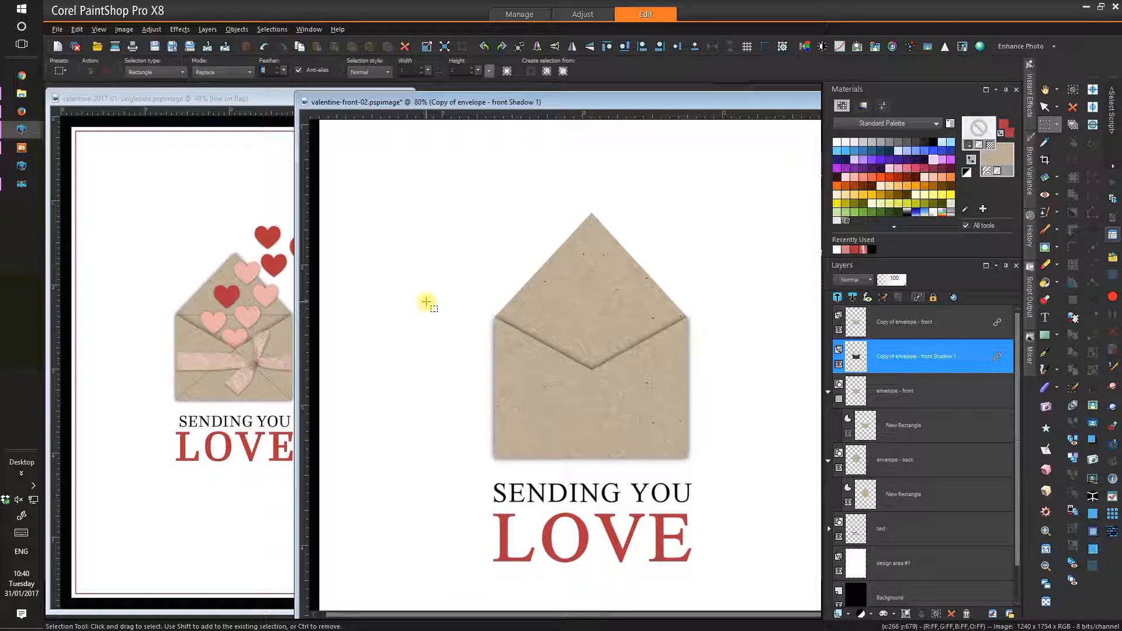
pyautogui.moveTo(426, 302); pyautogui.dragTo(493, 470)
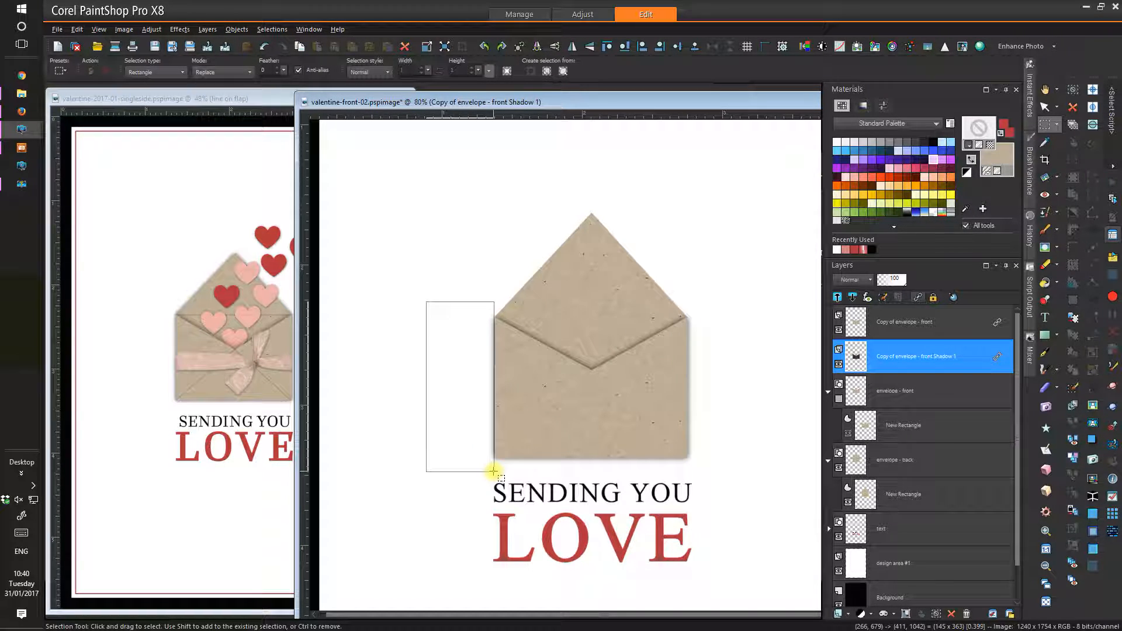
pyautogui.moveTo(493, 471); pyautogui.dragTo(493, 471)
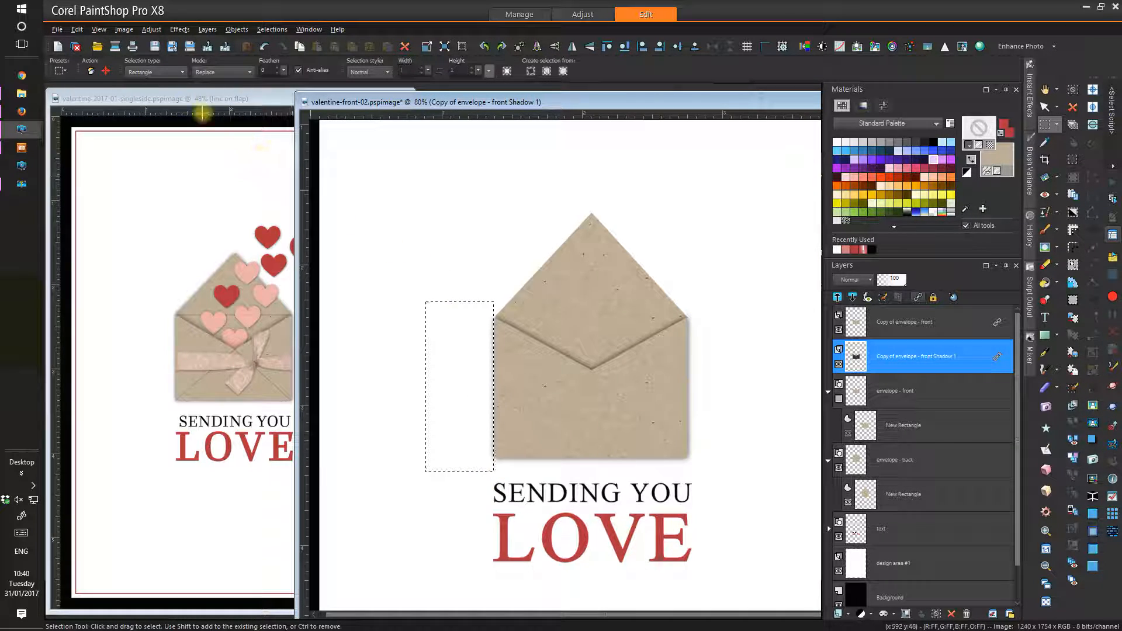
pyautogui.click(76, 29)
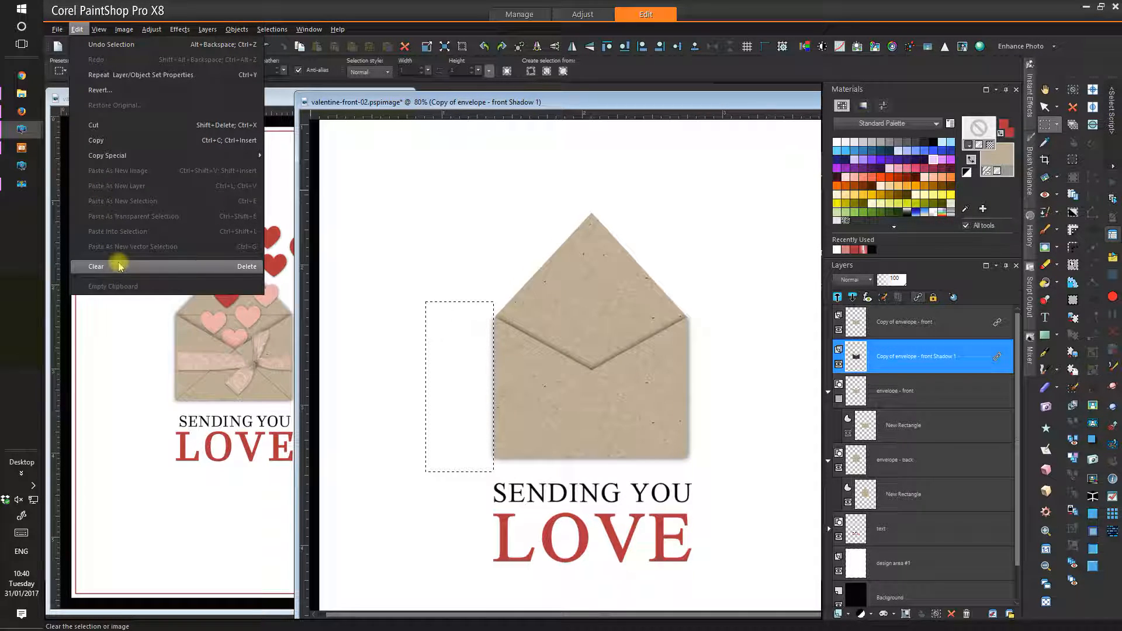
pyautogui.click(96, 266)
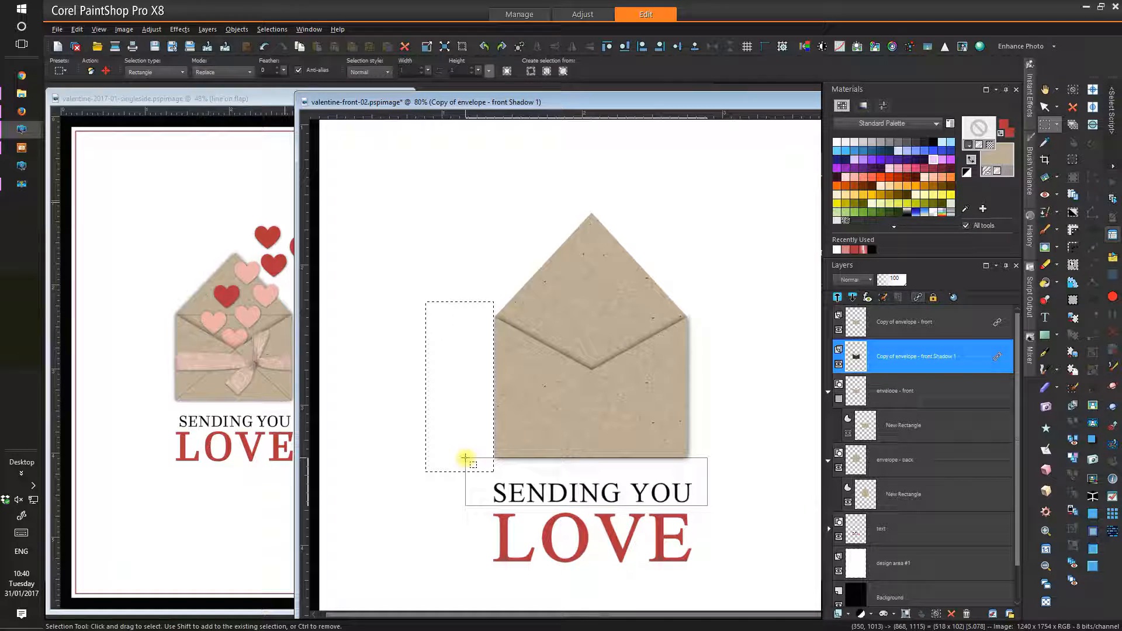
# - Clear the shadow below the envelope's bottom edge and outside its right edge using rectangular selections flush with each edge
pyautogui.moveTo(707, 506); pyautogui.dragTo(466, 457)
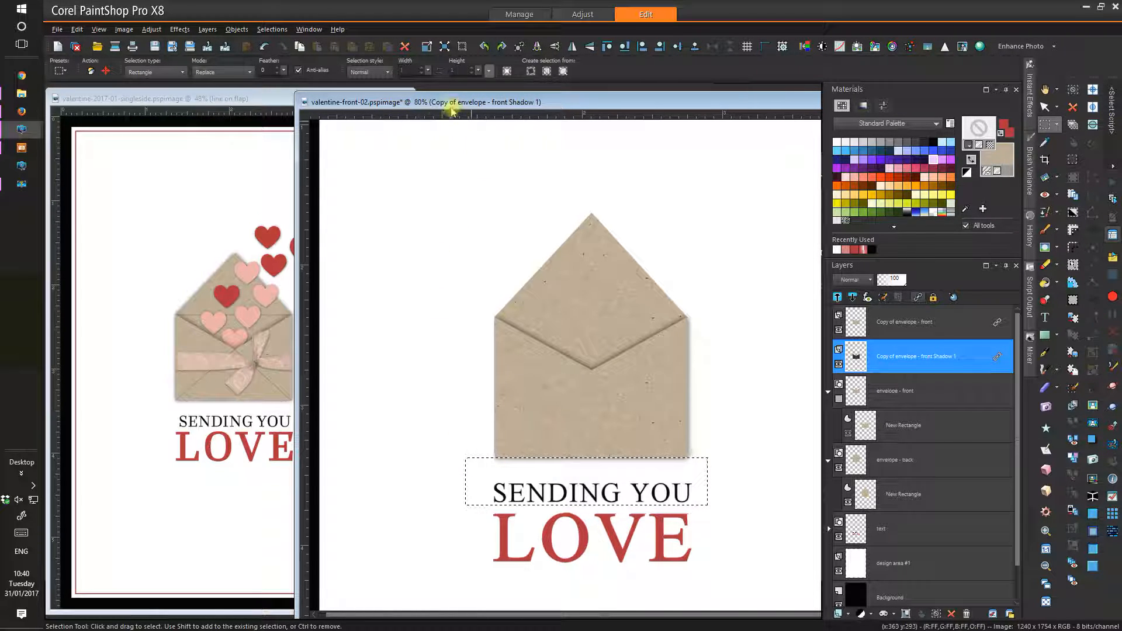
pyautogui.click(407, 47)
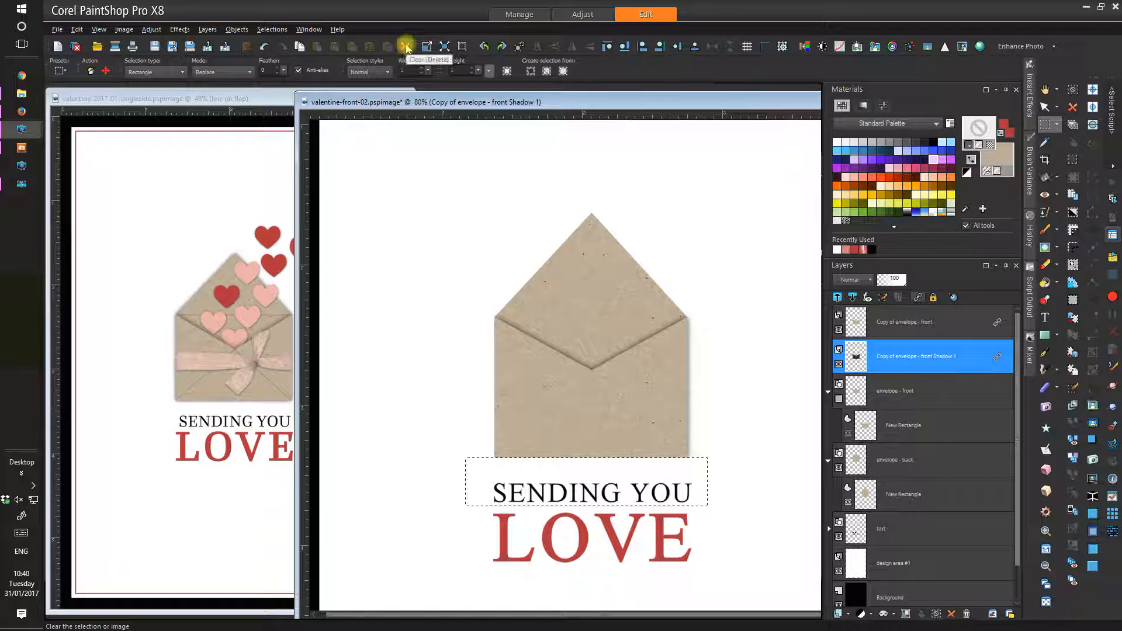
pyautogui.moveTo(741, 492); pyautogui.dragTo(688, 296)
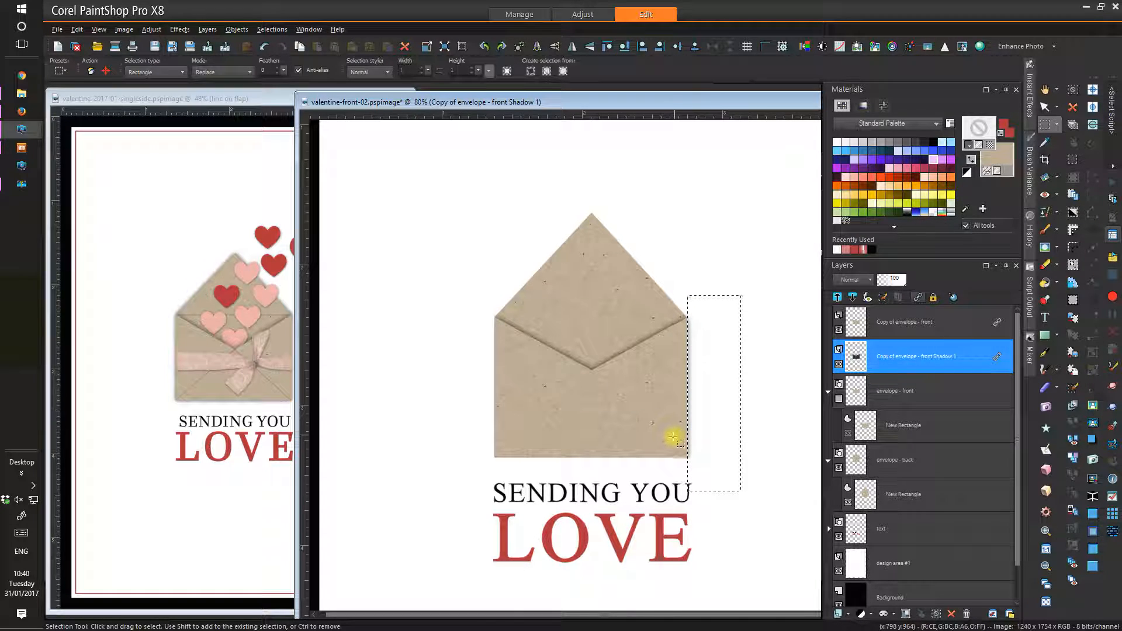
pyautogui.click(76, 29)
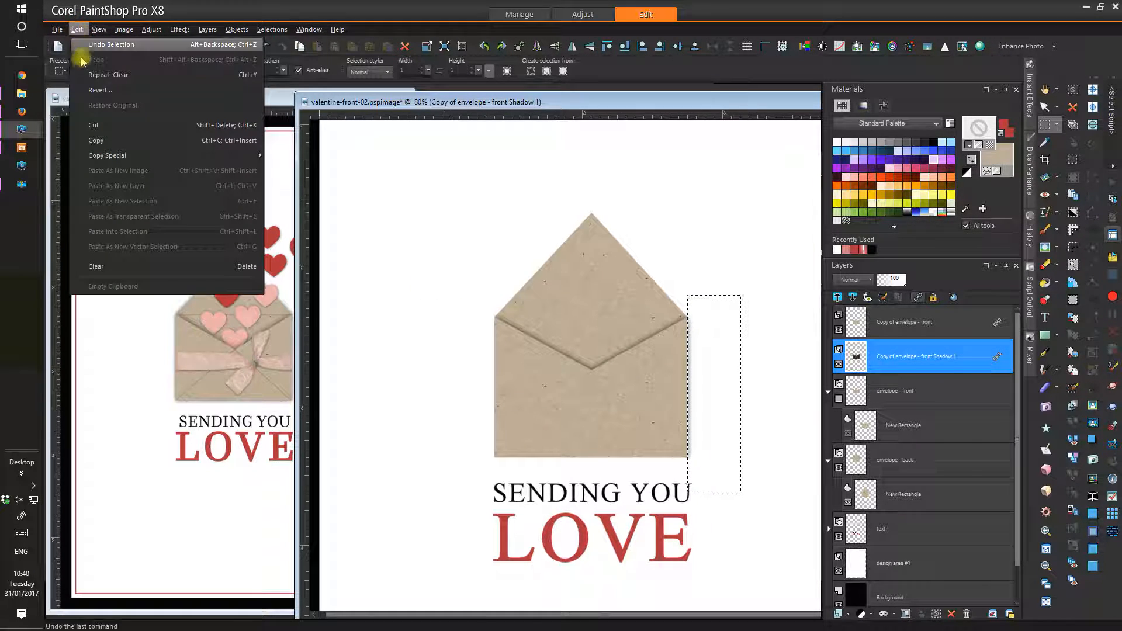
pyautogui.click(99, 268)
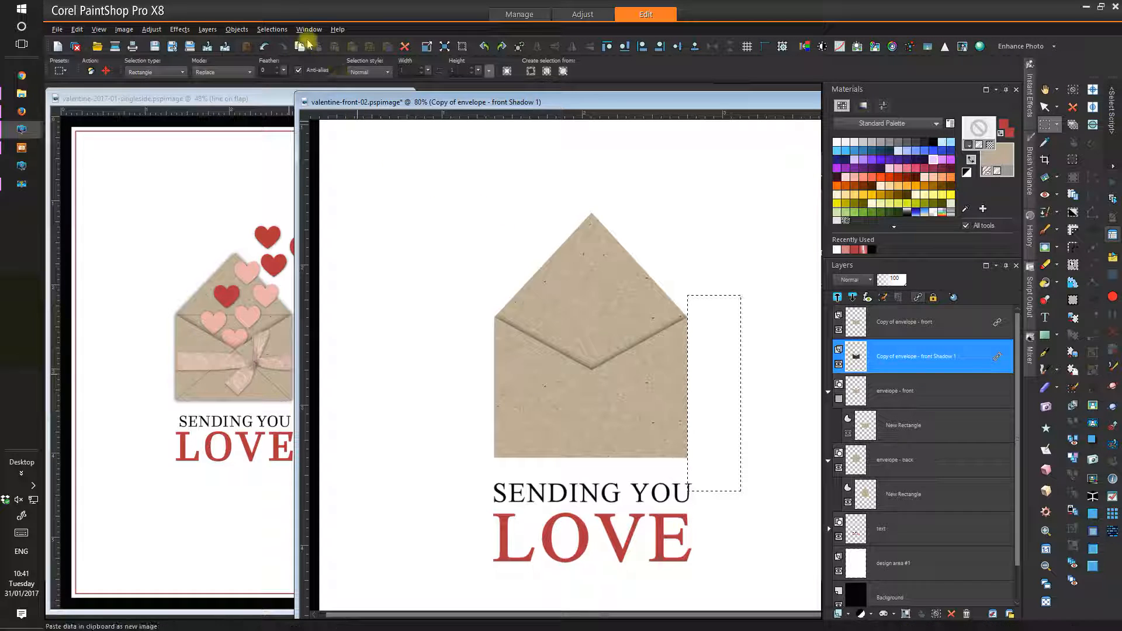
# - Remove the current selection and save the image
pyautogui.click(272, 29)
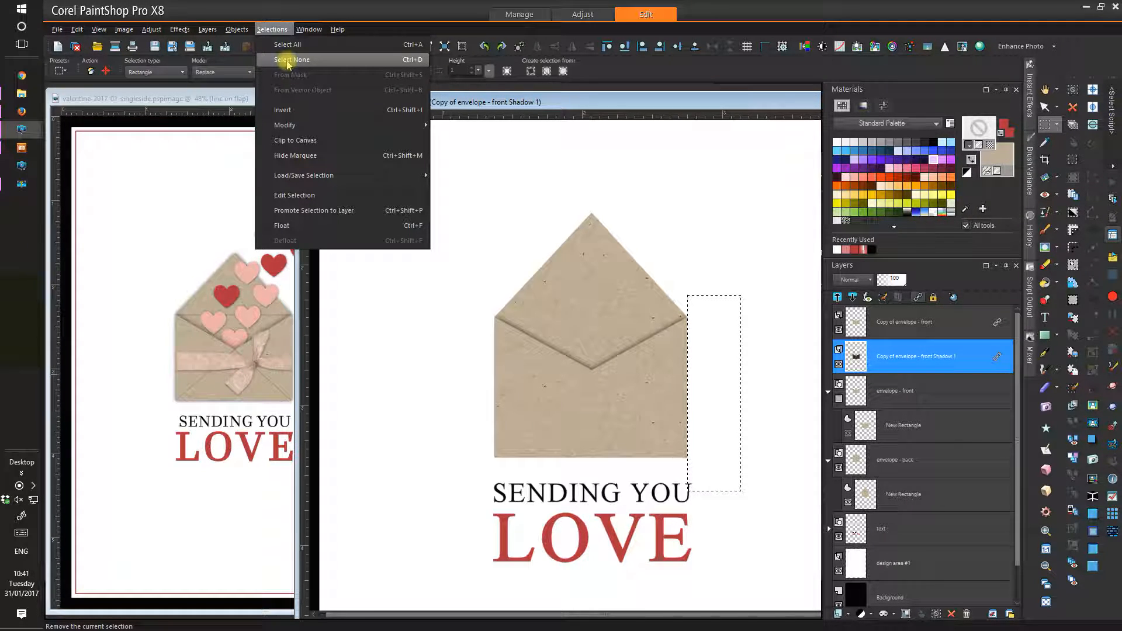
pyautogui.click(288, 60)
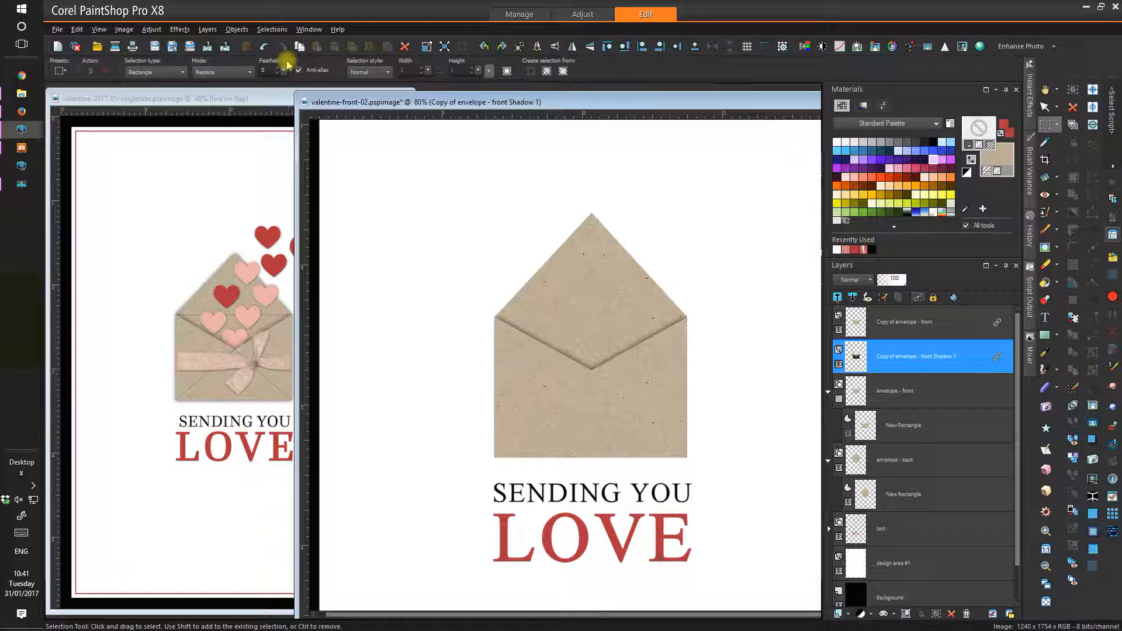
pyautogui.click(154, 46)
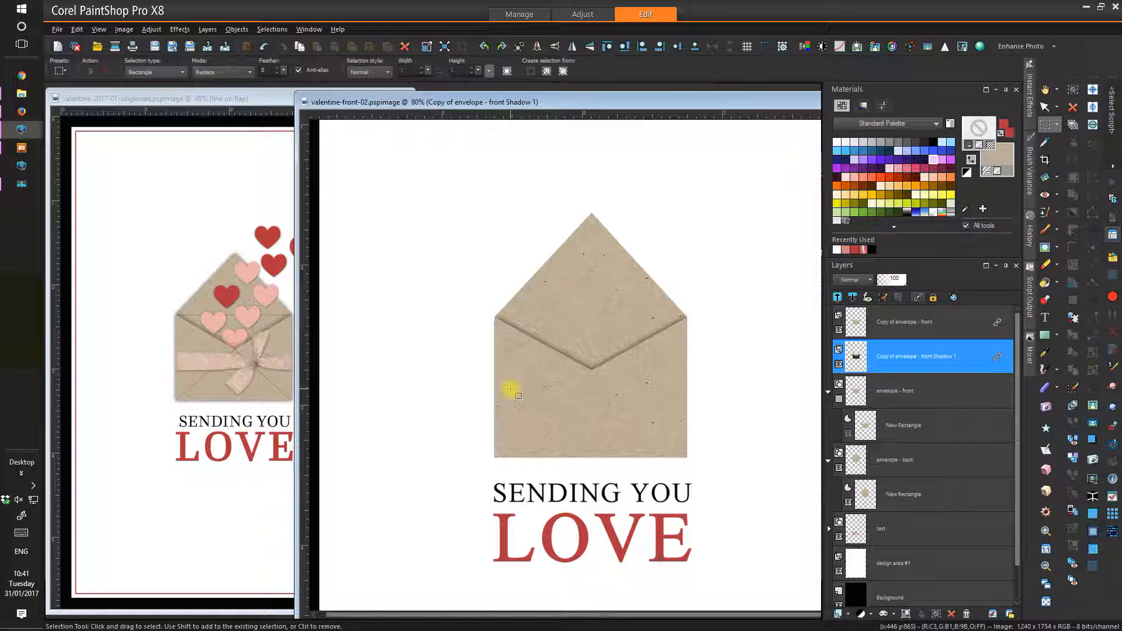
# - On the Copy of envelope - front layer, set up the Pen tool with a medium grey stroke and a transparent fill
pyautogui.click(915, 328)
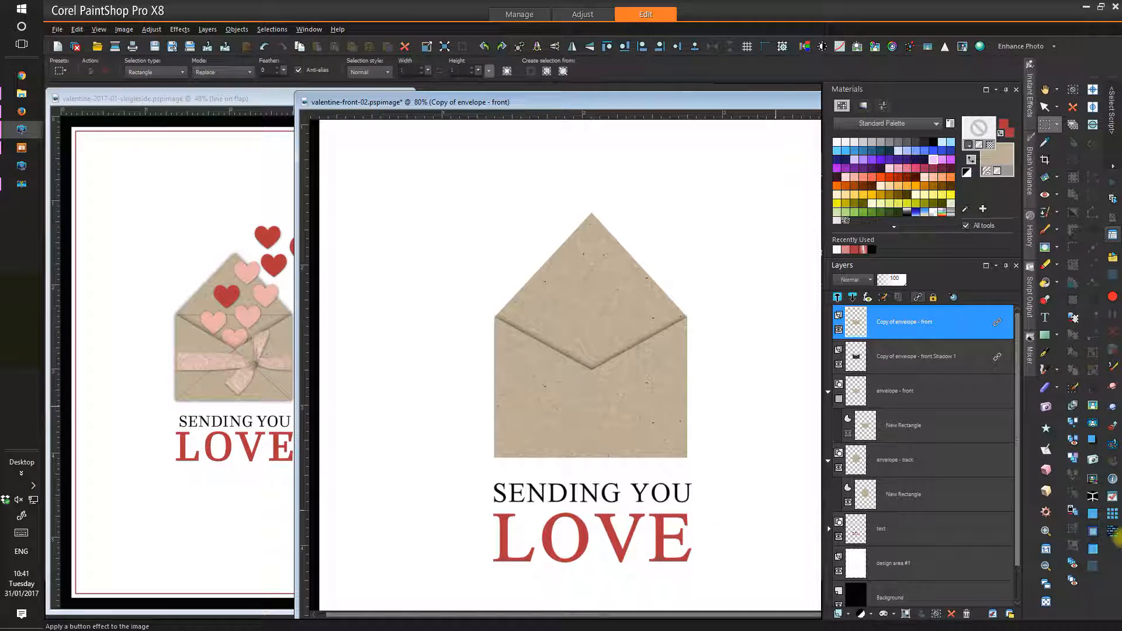
pyautogui.click(1044, 354)
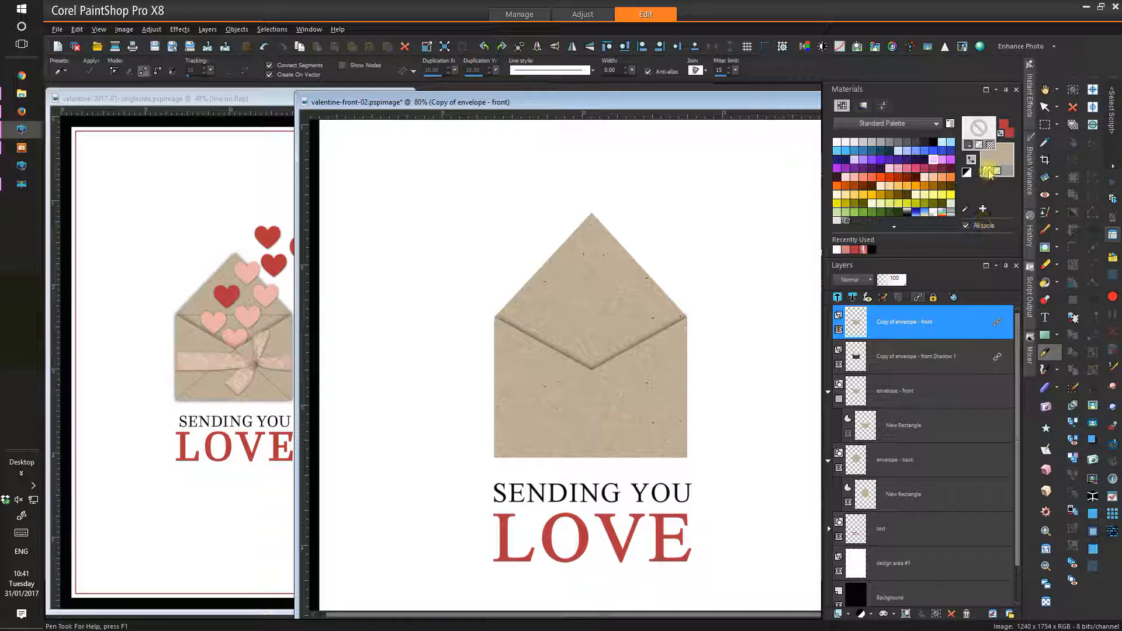
pyautogui.click(990, 146)
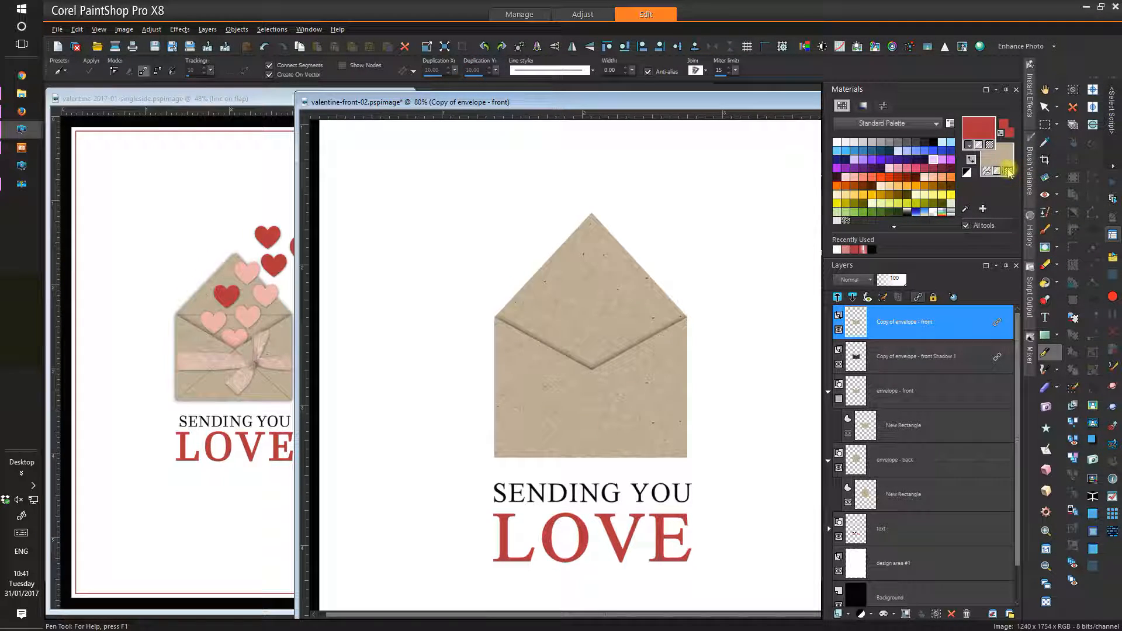
pyautogui.click(1008, 171)
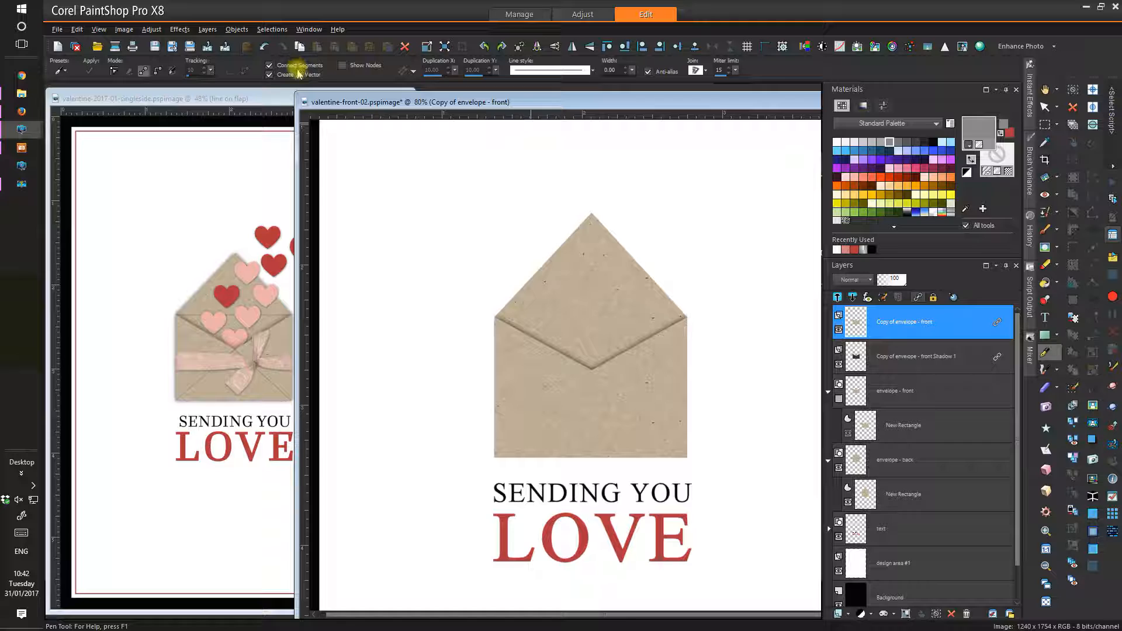
# - Set the pen's line style to Solid and its width to 2.00
pyautogui.click(592, 71)
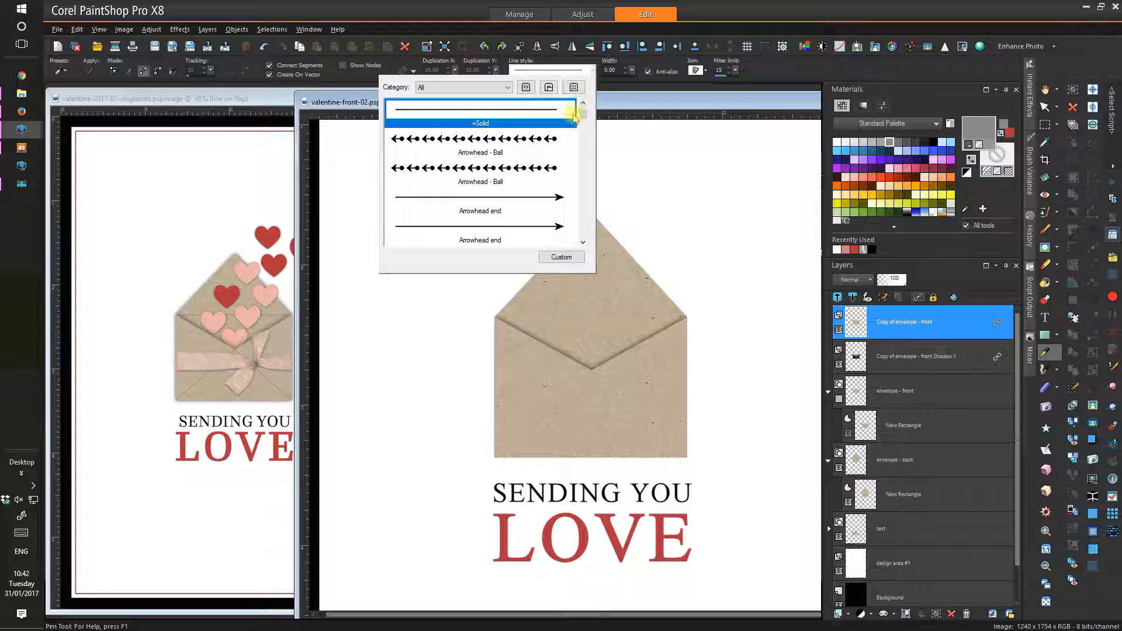
pyautogui.moveTo(585, 116); pyautogui.dragTo(585, 110)
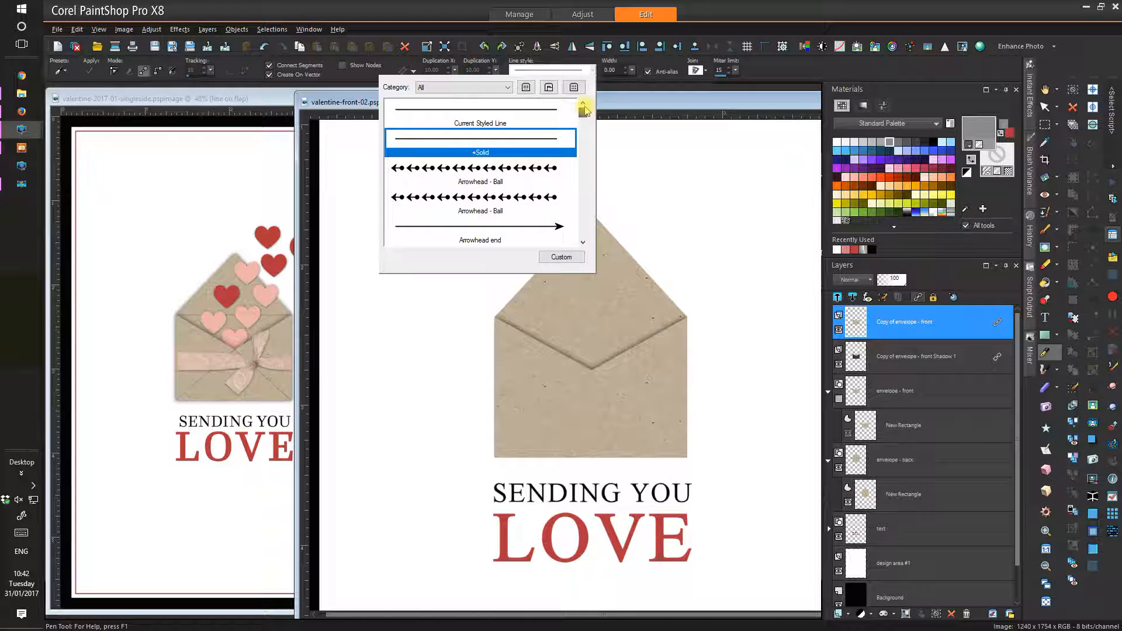
pyautogui.click(537, 141)
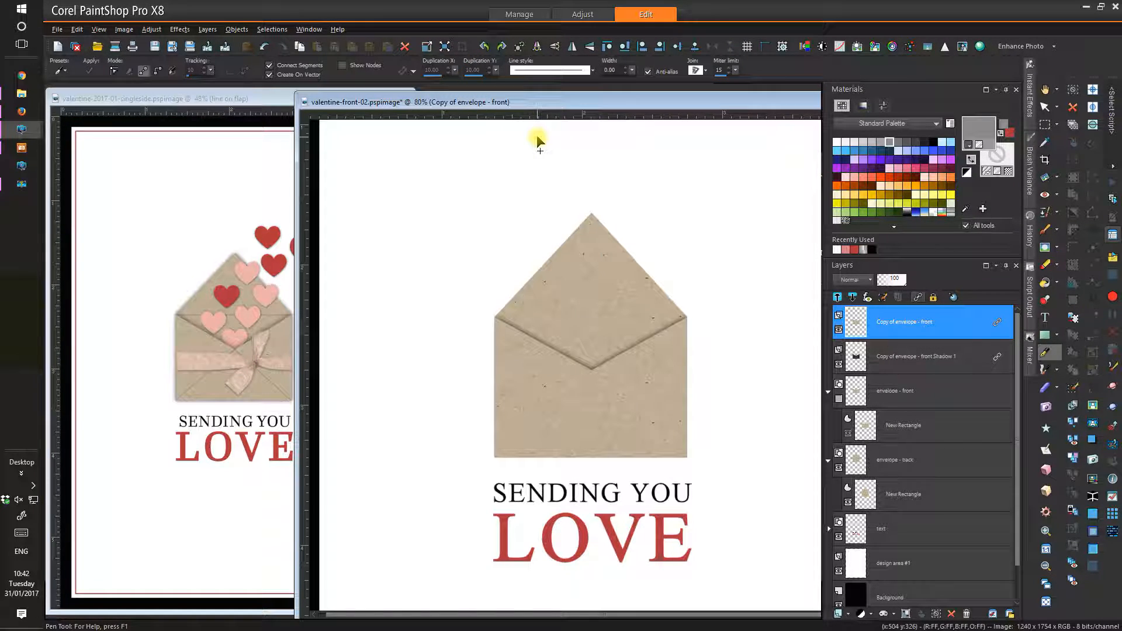
pyautogui.click(627, 68)
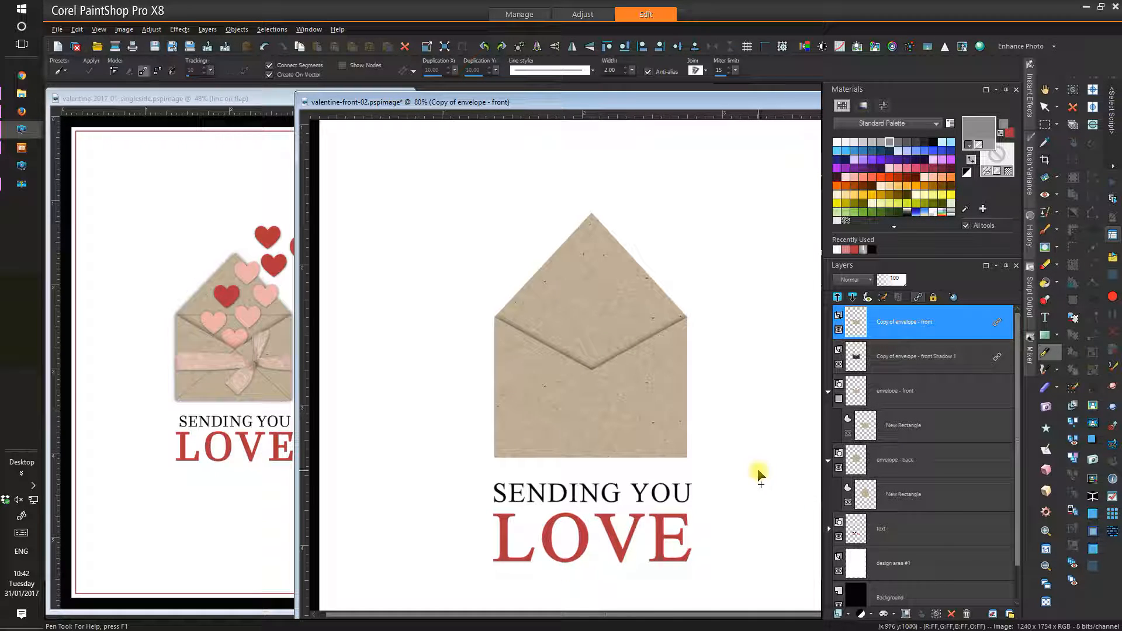
# - Draw a connected line from the envelope's lower-left corner to the front's V point and down to the lower-right corner, and apply it
pyautogui.scroll(1, 759, 474)
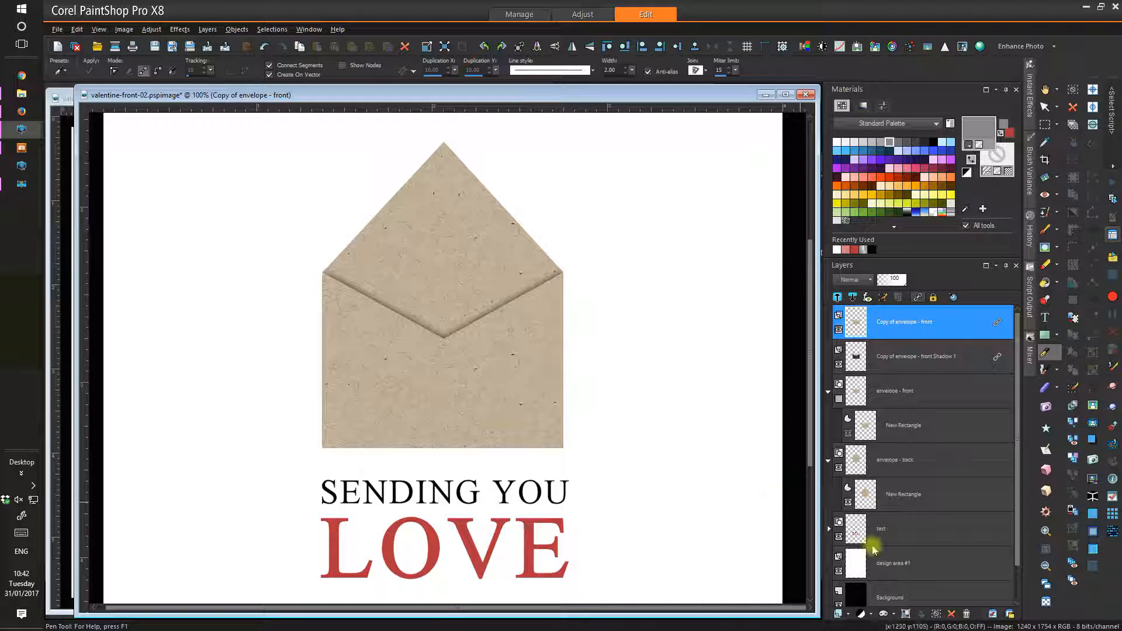
pyautogui.click(323, 447)
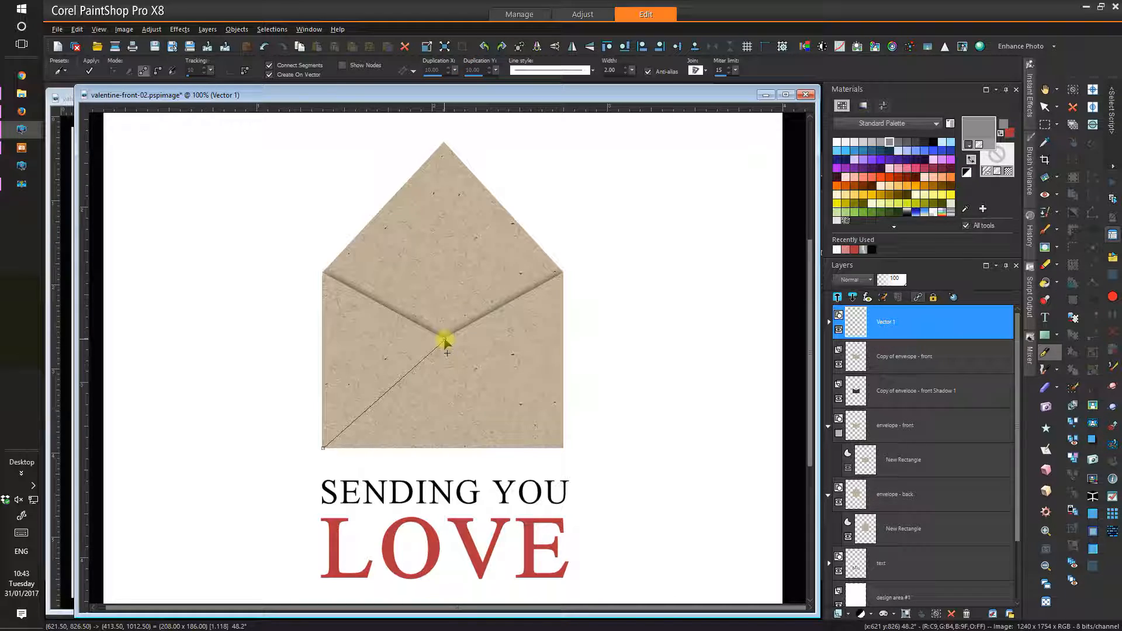
pyautogui.click(444, 339)
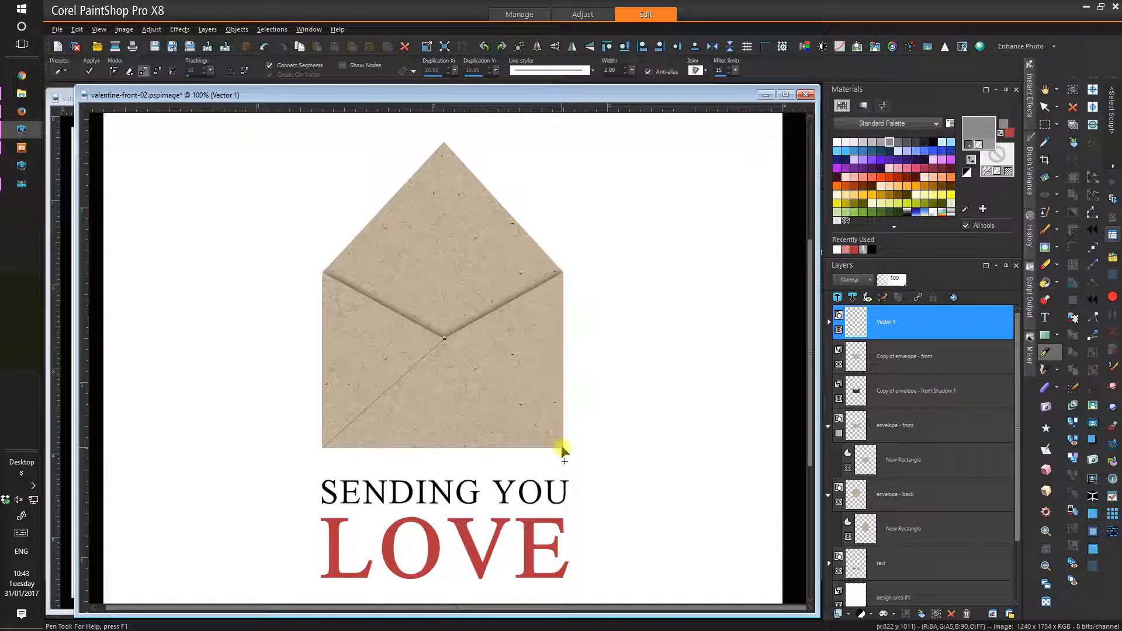
pyautogui.click(561, 447)
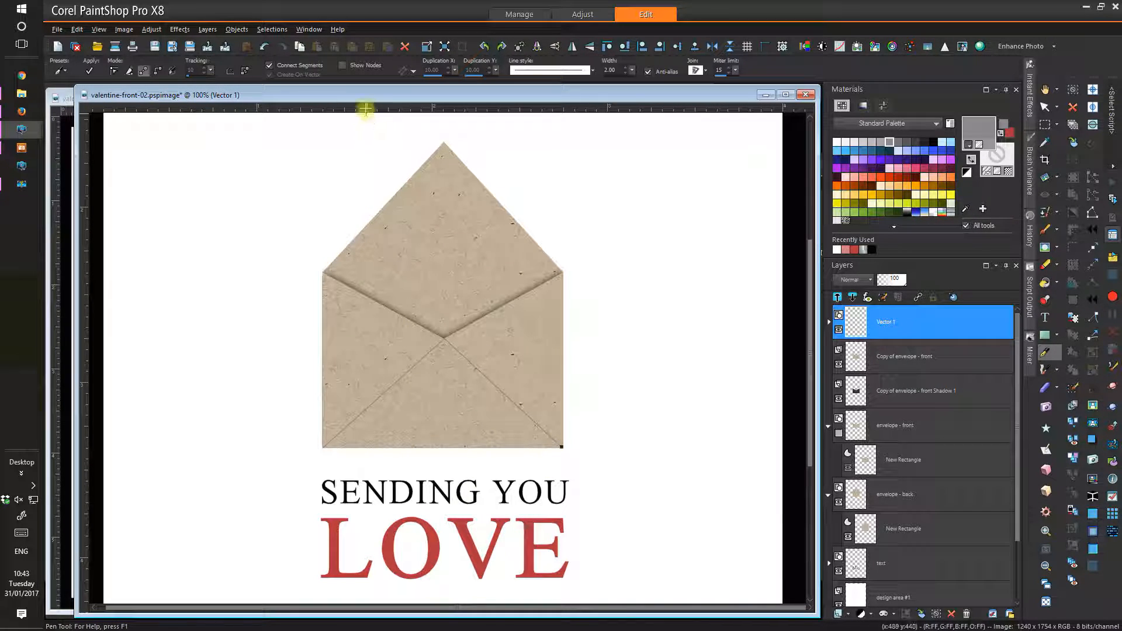
pyautogui.moveTo(363, 95); pyautogui.dragTo(372, 100)
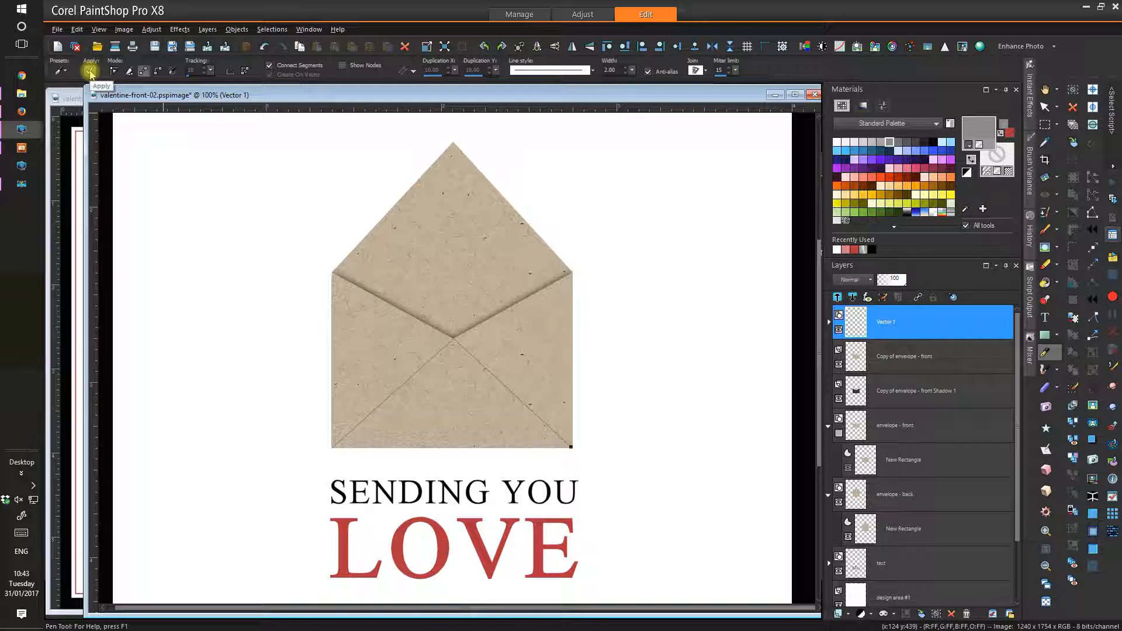
pyautogui.click(90, 71)
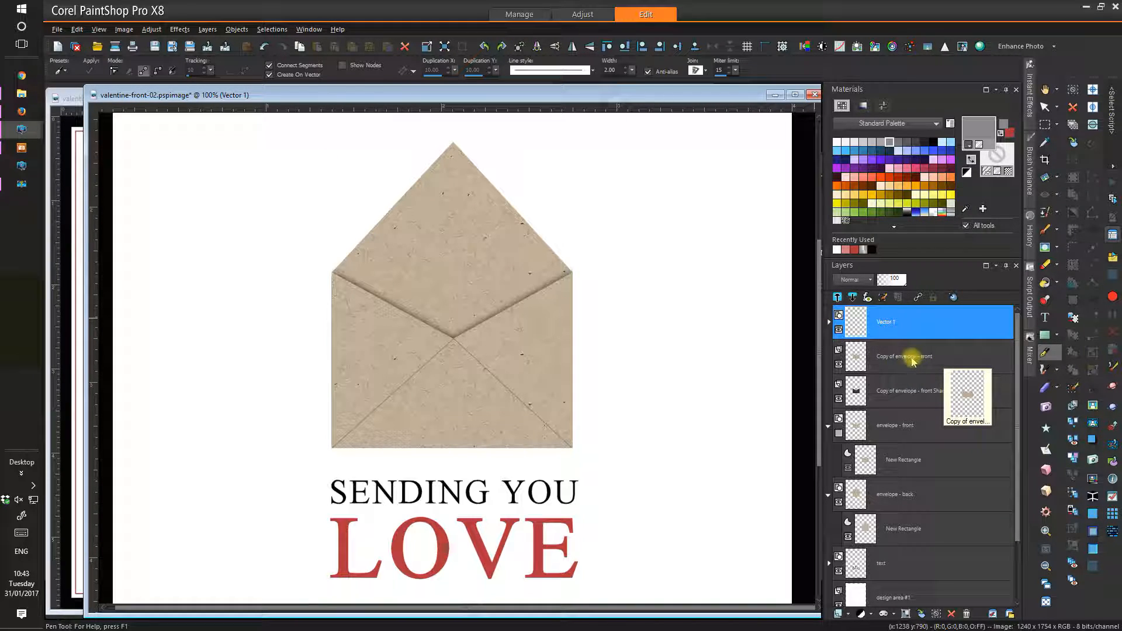
# - Rename the new vector layer as "line front" and expand it to show its path
pyautogui.click(887, 323)
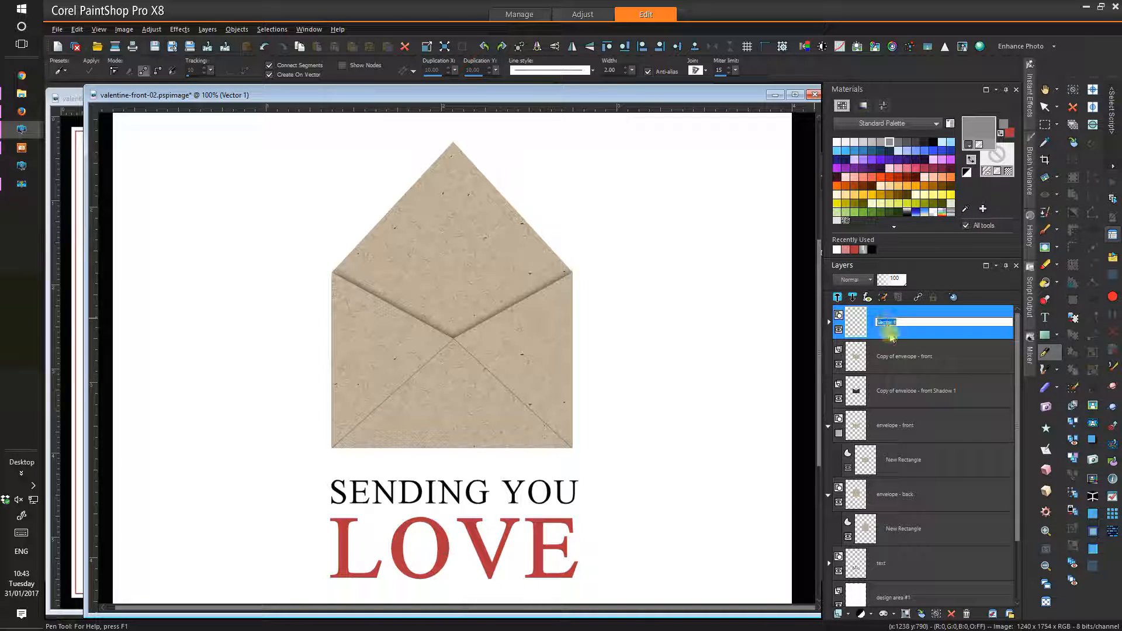
pyautogui.press('BackSpace')
pyautogui.write('line front')
pyautogui.press('Return')
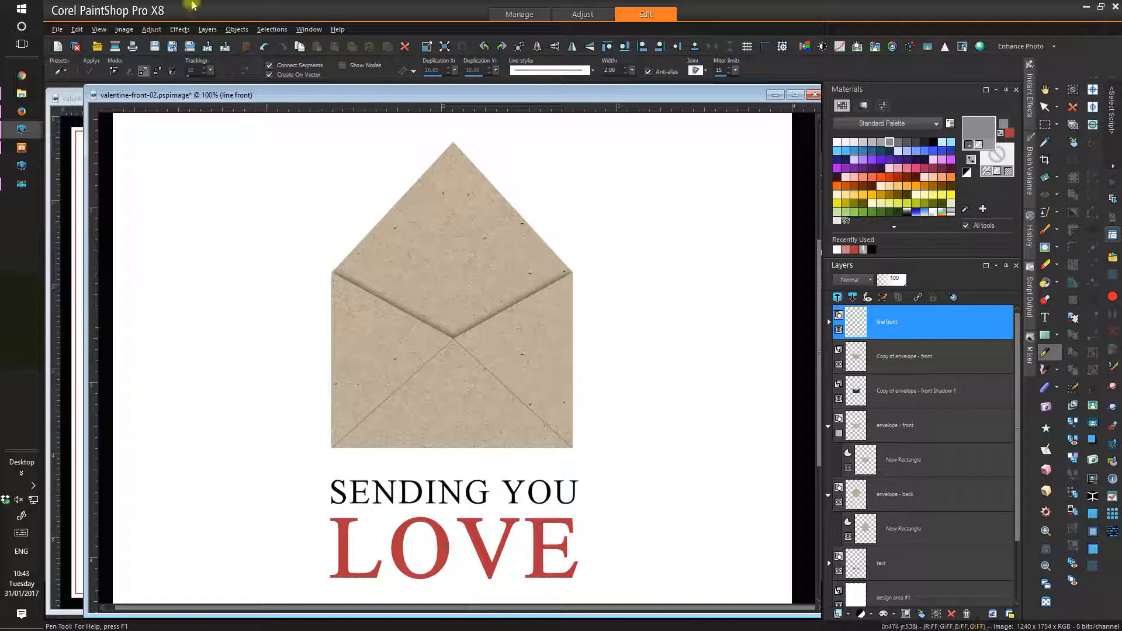
pyautogui.click(829, 323)
pyautogui.moveTo(903, 366)
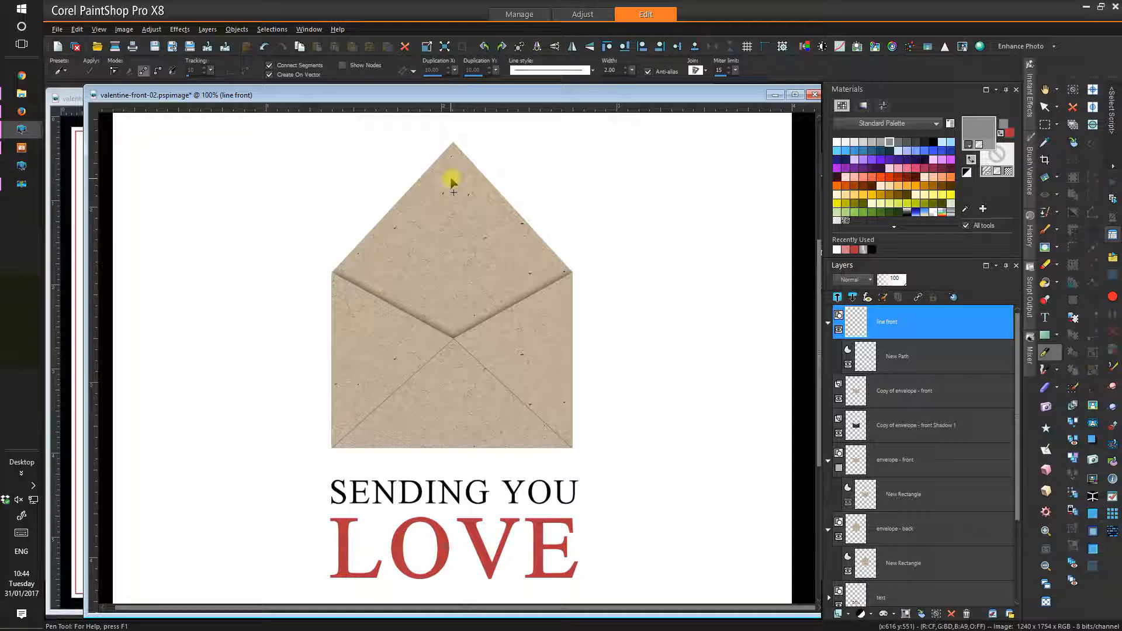
# - Arrange valentine-front-02 and the finished valentine-2017-01-singleside card side by side at 30% zoom to compare the envelopes
pyautogui.moveTo(425, 99); pyautogui.dragTo(422, 103)
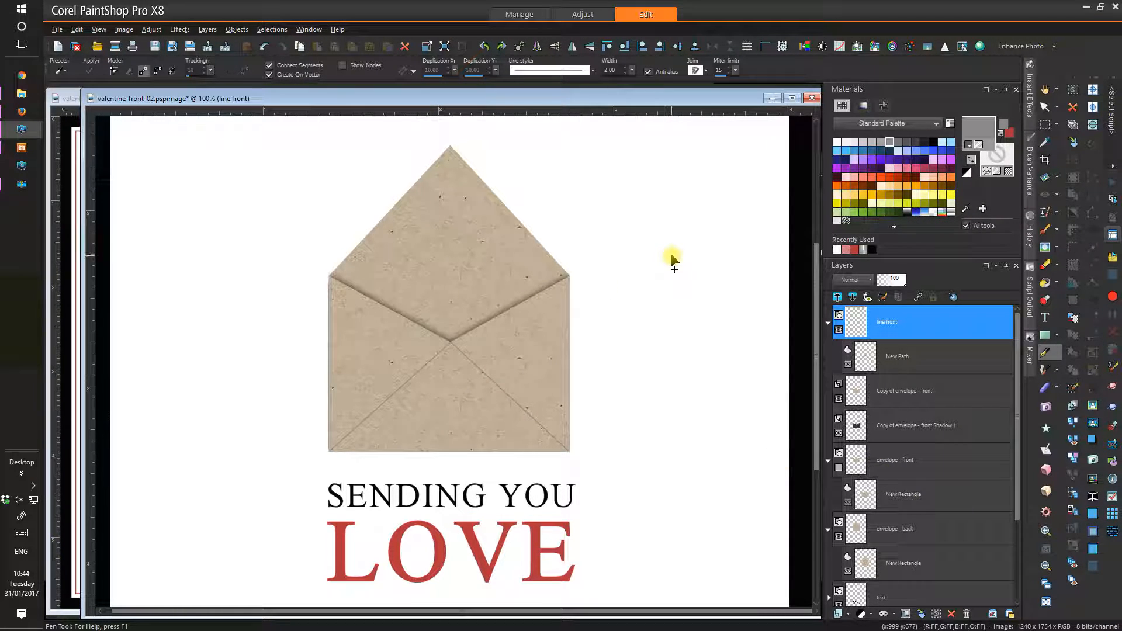
pyautogui.press('KP_Subtract')
pyautogui.press('KP_Subtract')
pyautogui.press('KP_Subtract')
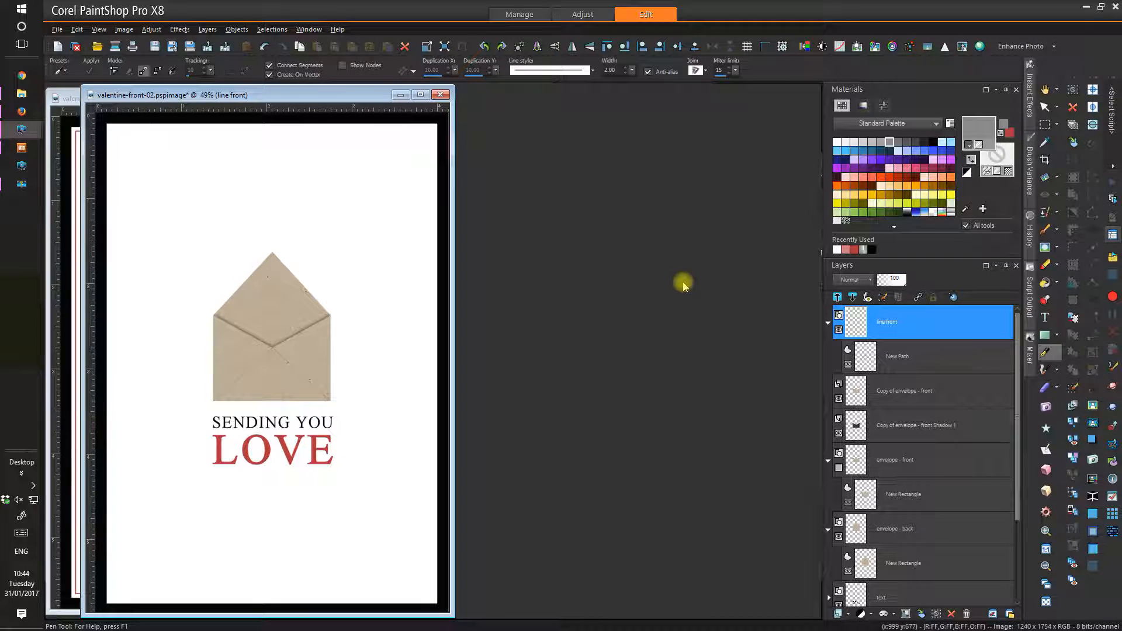
pyautogui.press('KP_Subtract')
pyautogui.press('KP_Subtract')
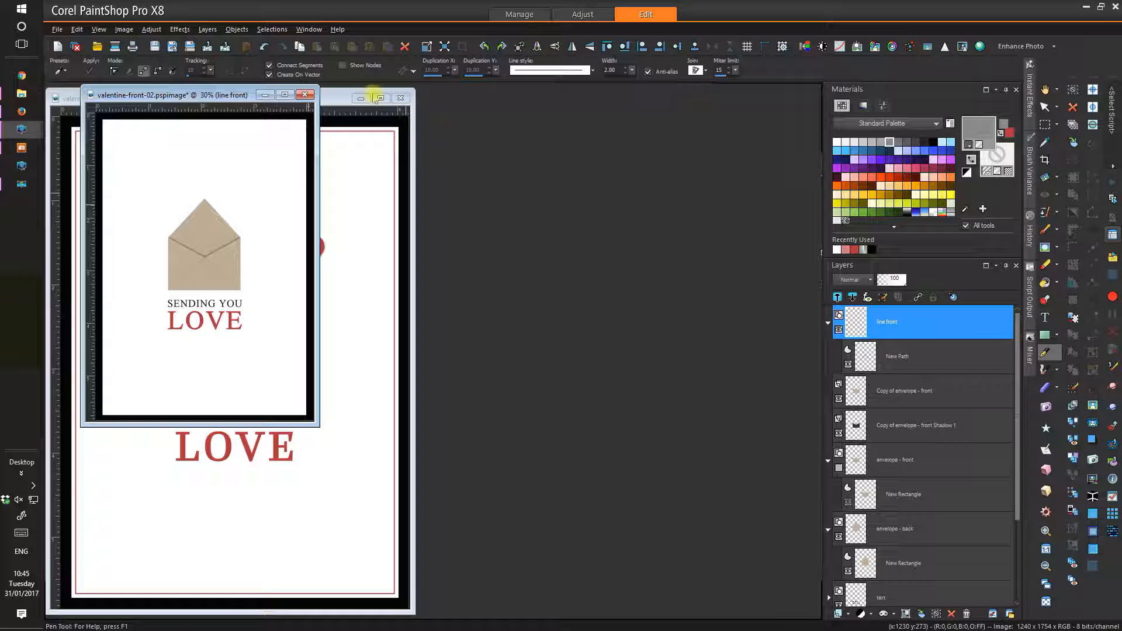
pyautogui.moveTo(187, 93); pyautogui.dragTo(604, 186)
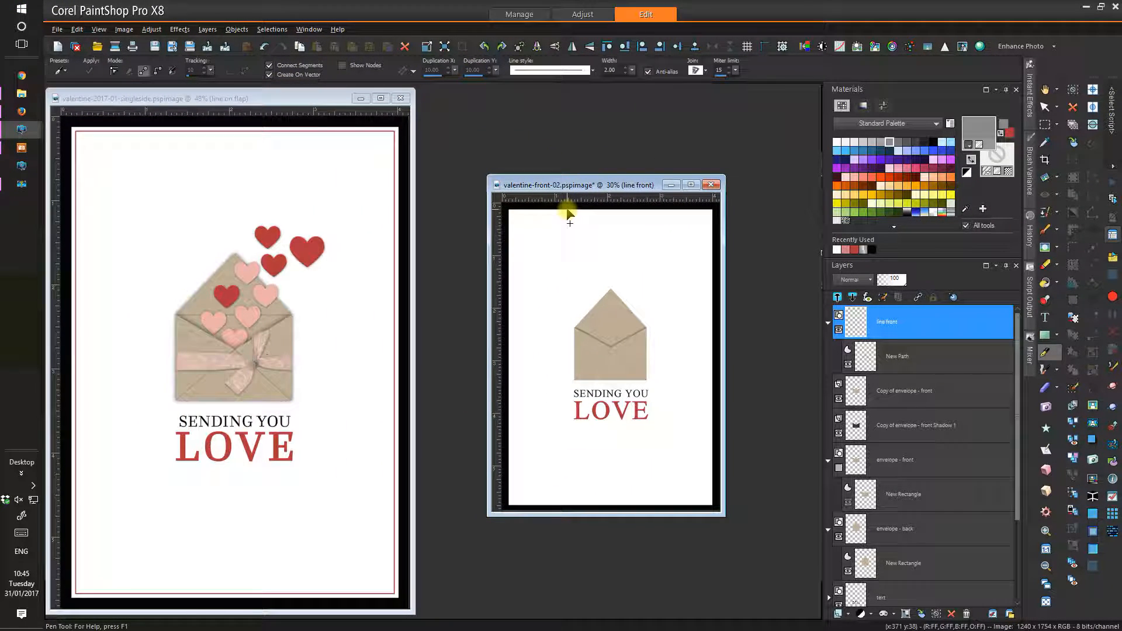
pyautogui.click(300, 100)
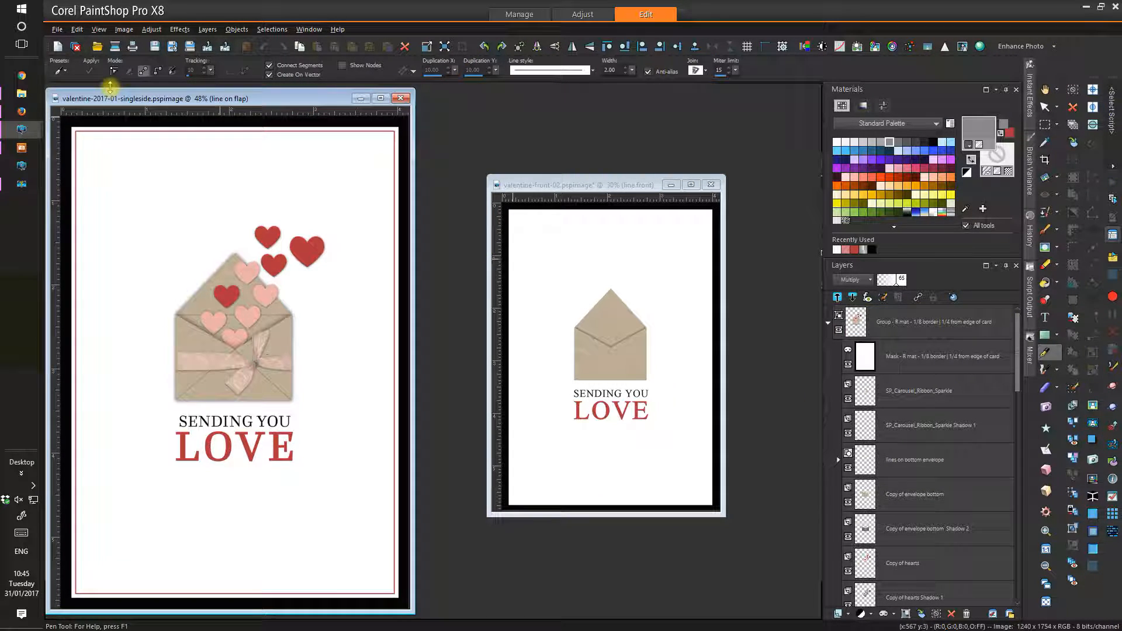
pyautogui.scroll(-2, 110, 88)
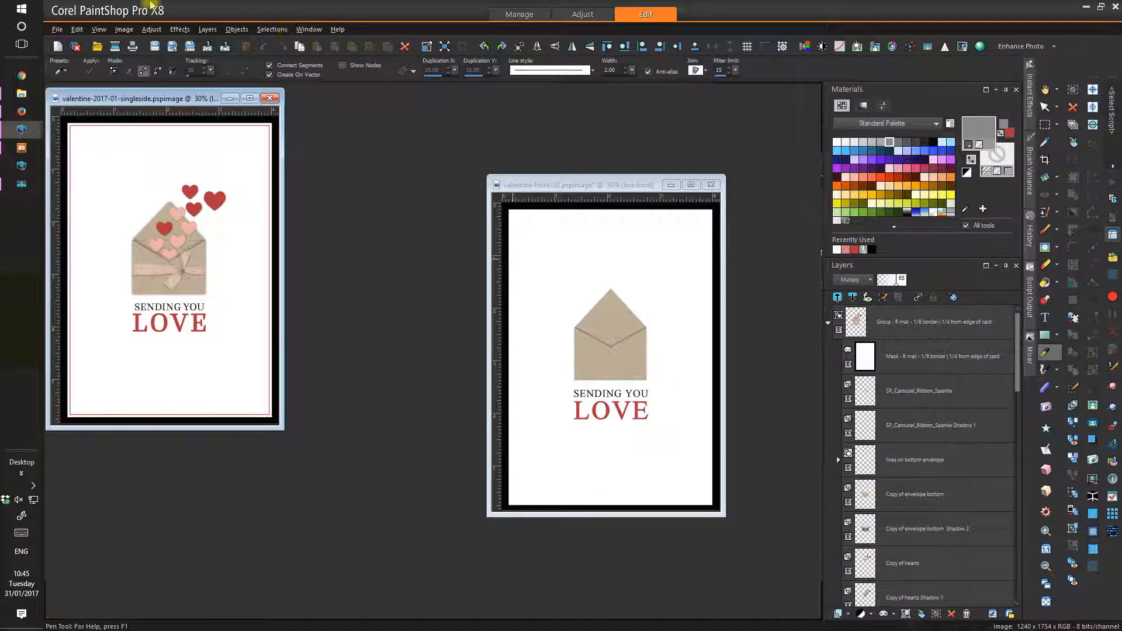
pyautogui.moveTo(150, 102); pyautogui.dragTo(173, 177)
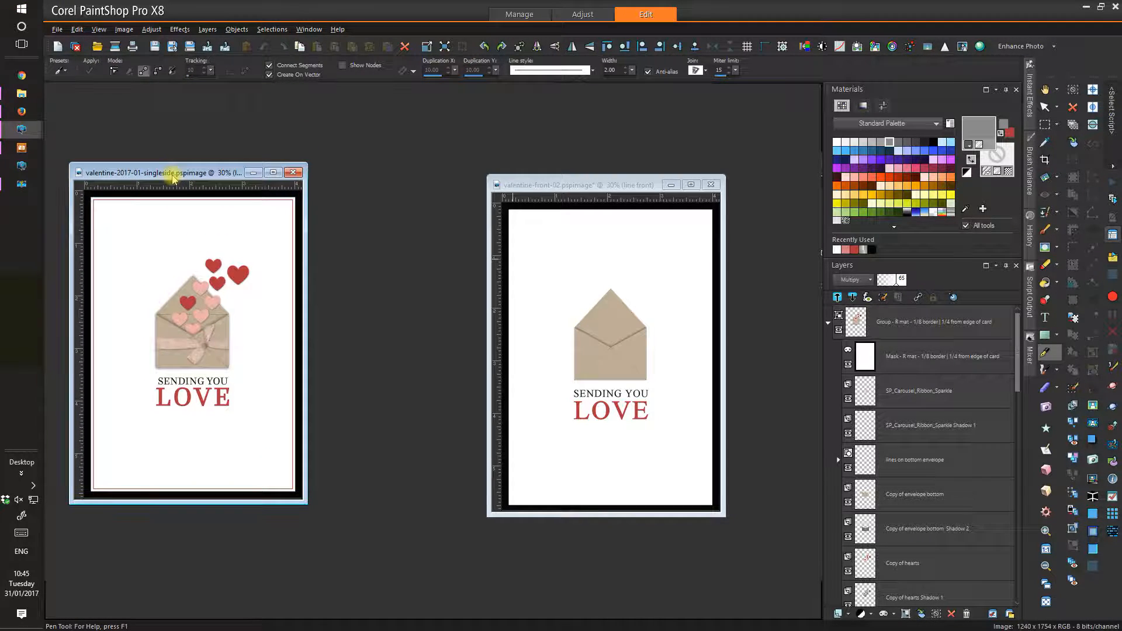
pyautogui.moveTo(557, 184); pyautogui.dragTo(475, 182)
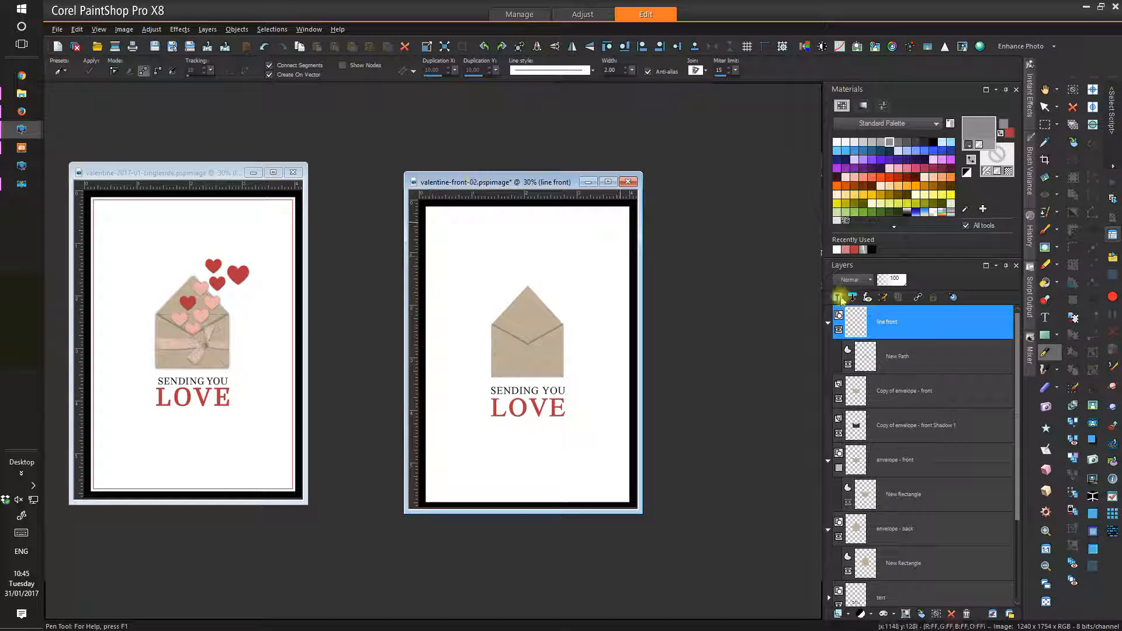
# - Recolor the path on the line front layer with a darker grey stroke and apply the change
pyautogui.click(898, 362)
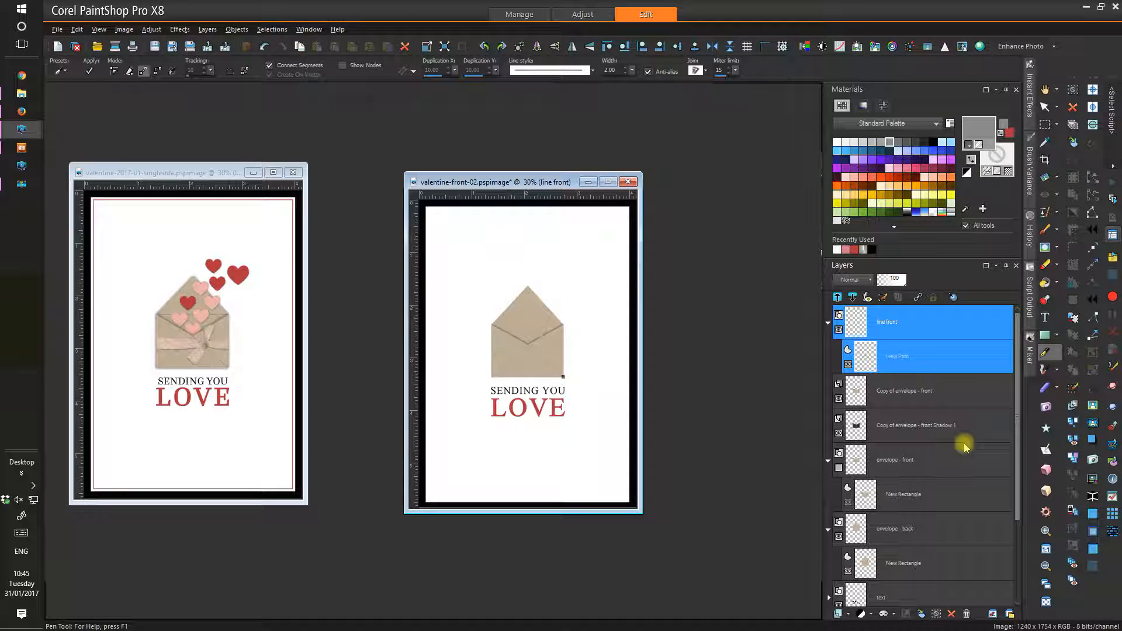
pyautogui.click(114, 71)
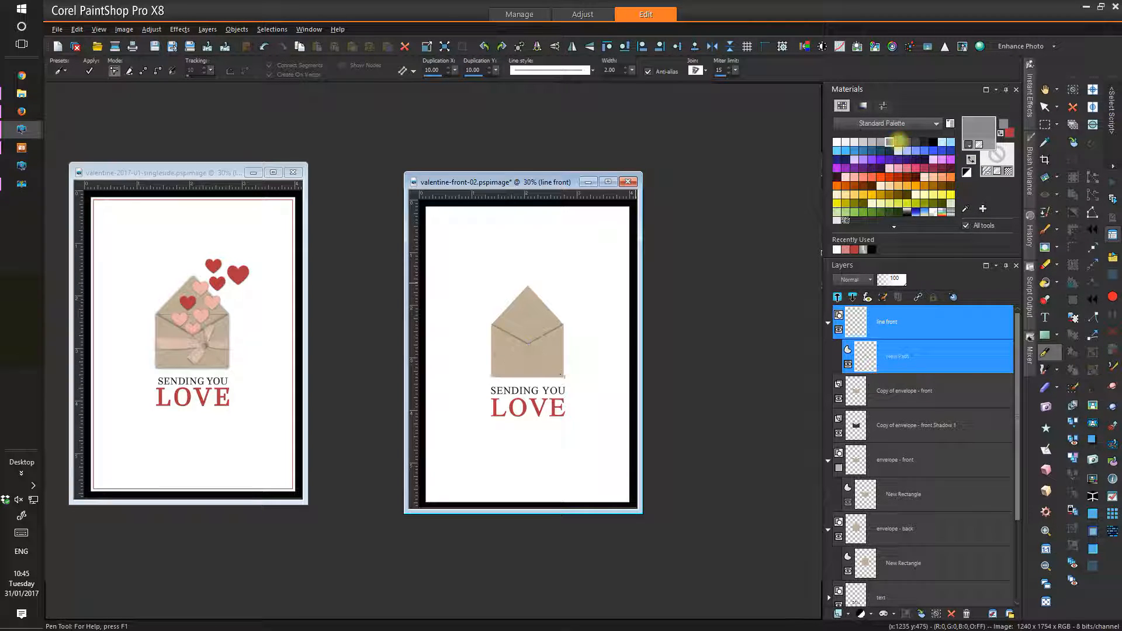
pyautogui.click(898, 142)
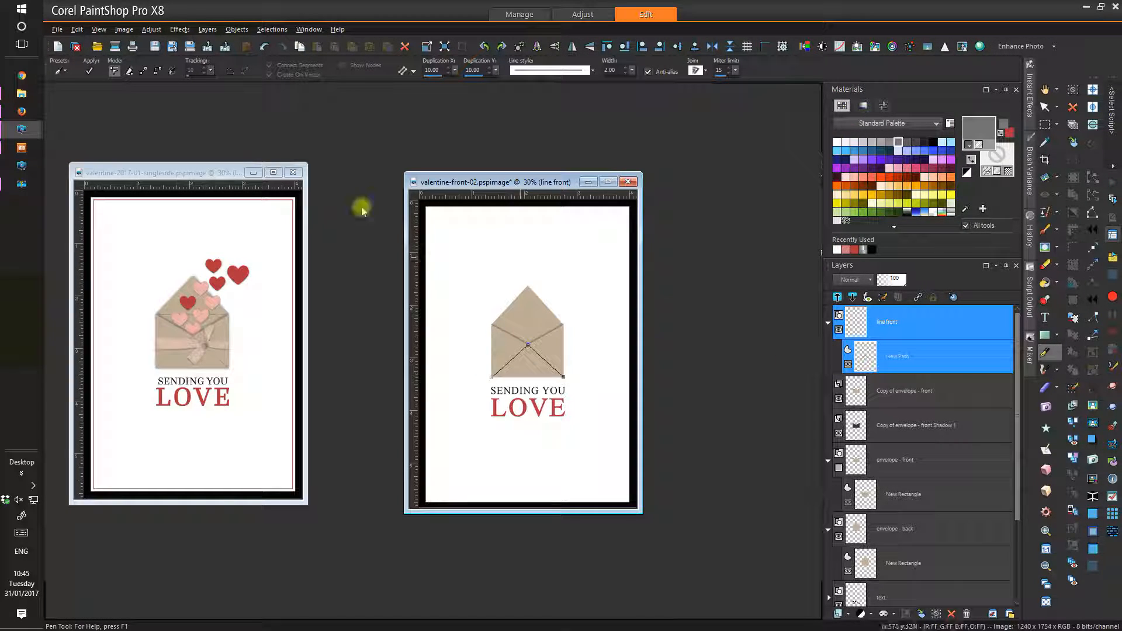
pyautogui.click(88, 71)
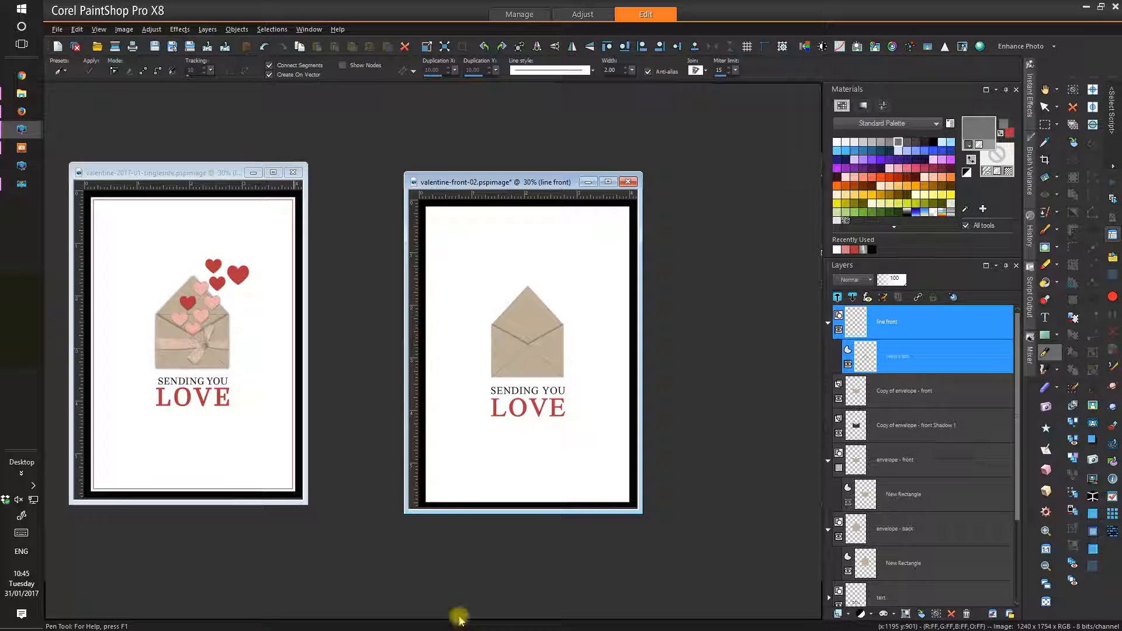
# - On the envelope - back layer, draw a straight horizontal fold line between the flap's two lower corners, using the grid as guide, and apply it
pyautogui.moveTo(512, 182); pyautogui.dragTo(550, 191)
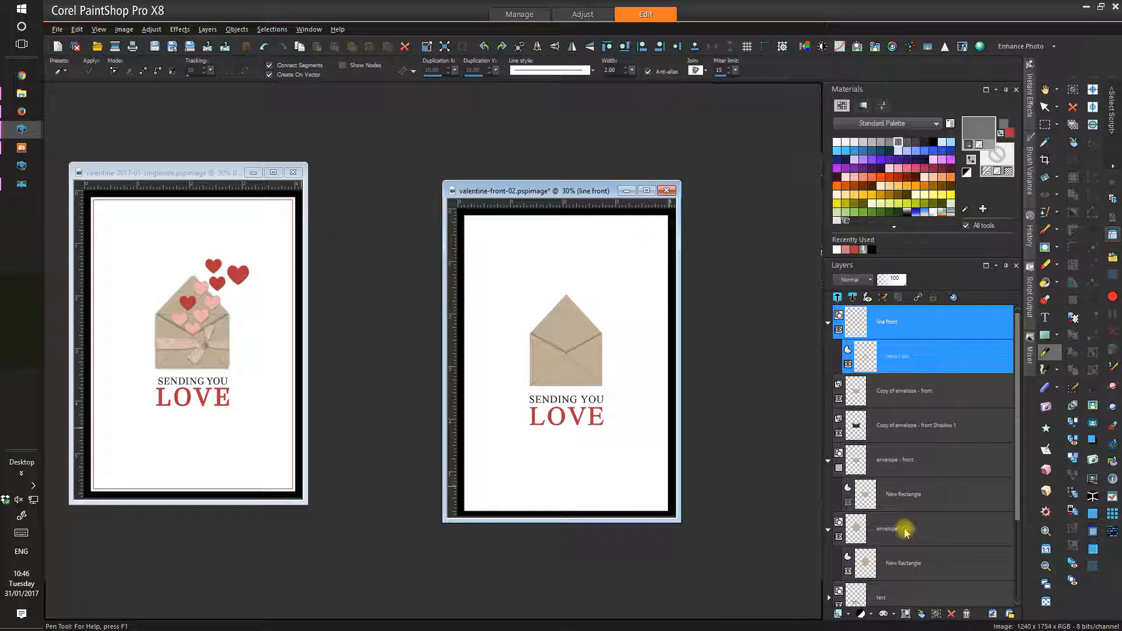
pyautogui.moveTo(869, 524)
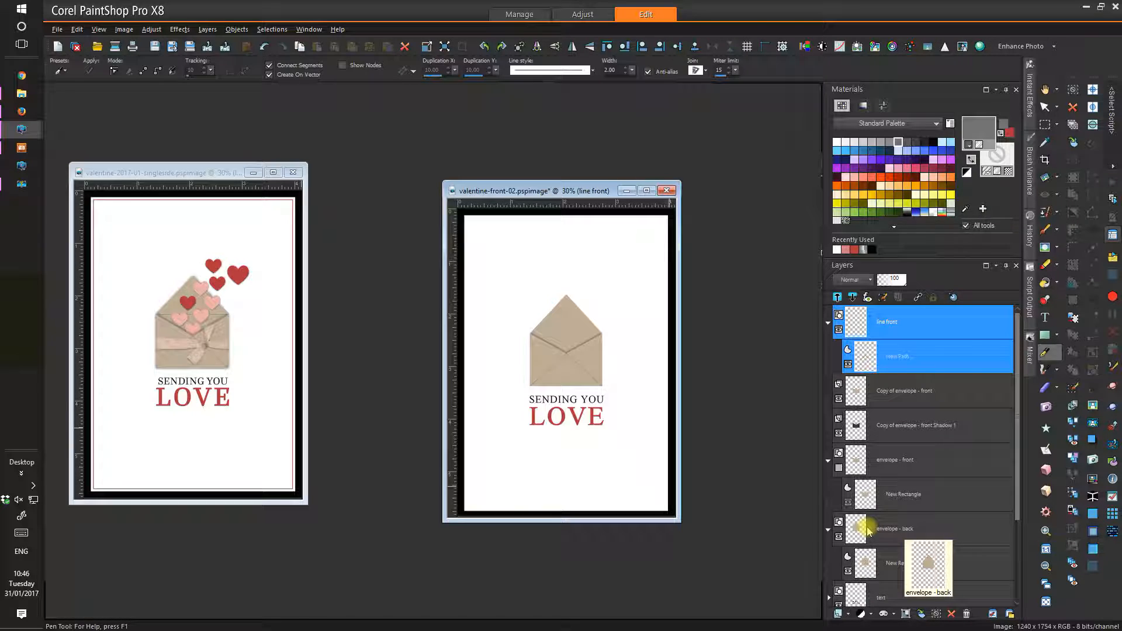
pyautogui.click(869, 531)
pyautogui.moveTo(942, 594)
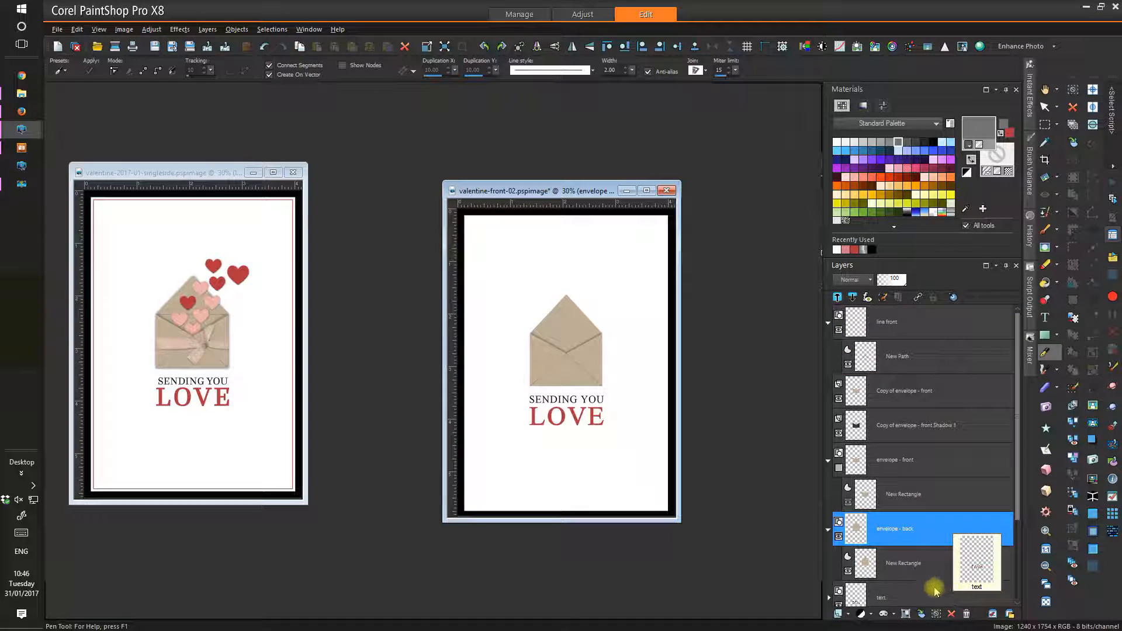
pyautogui.moveTo(913, 538)
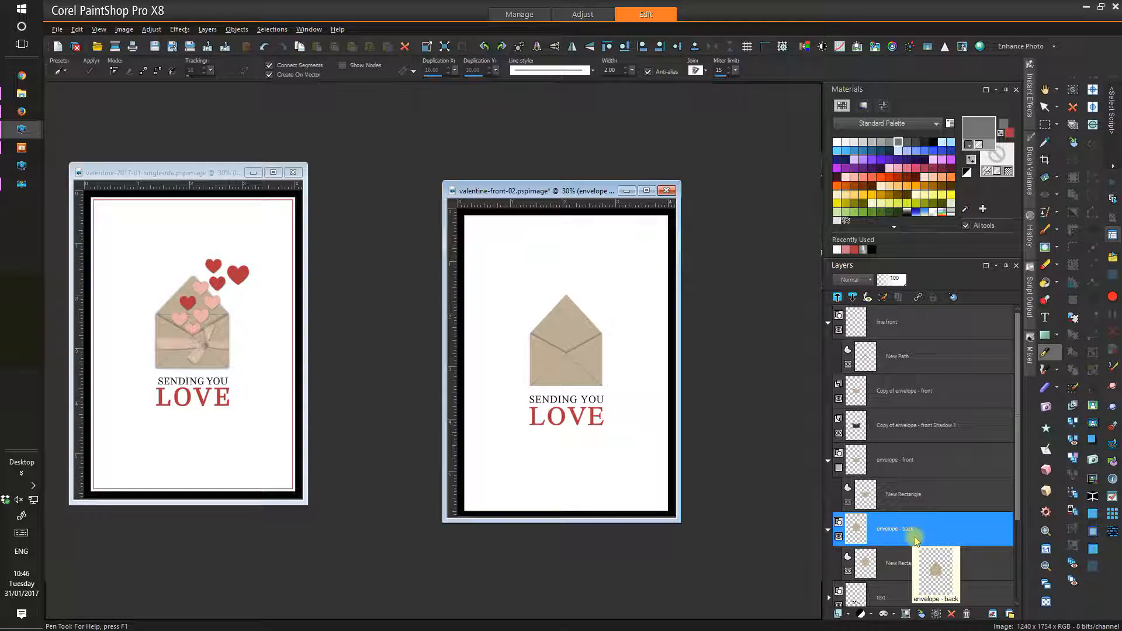
pyautogui.moveTo(921, 560)
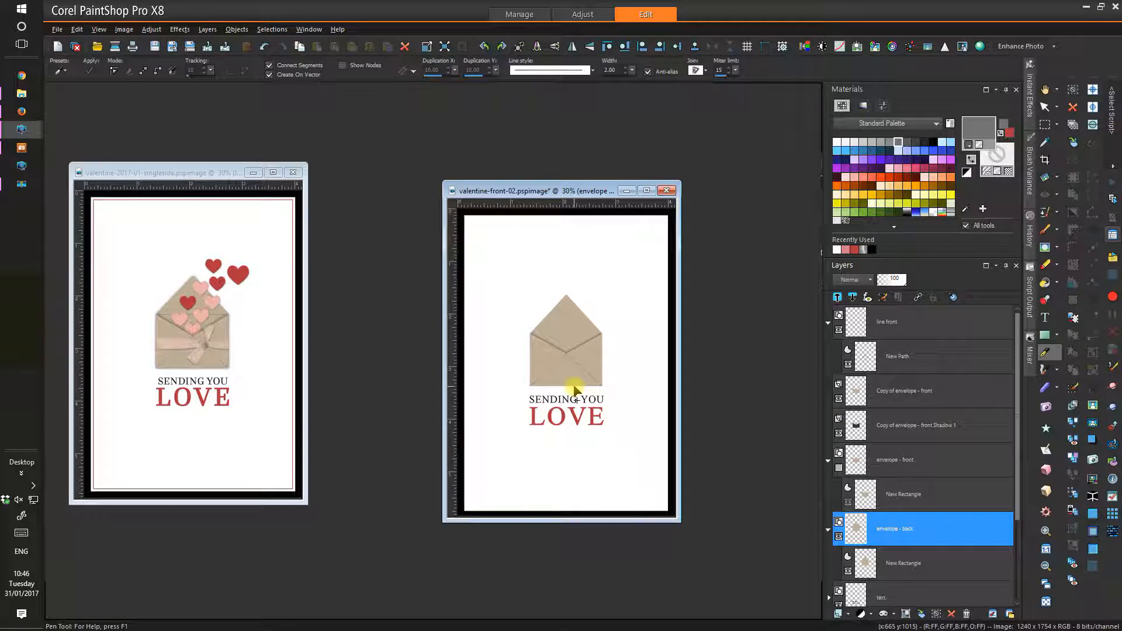
pyautogui.scroll(6, 576, 390)
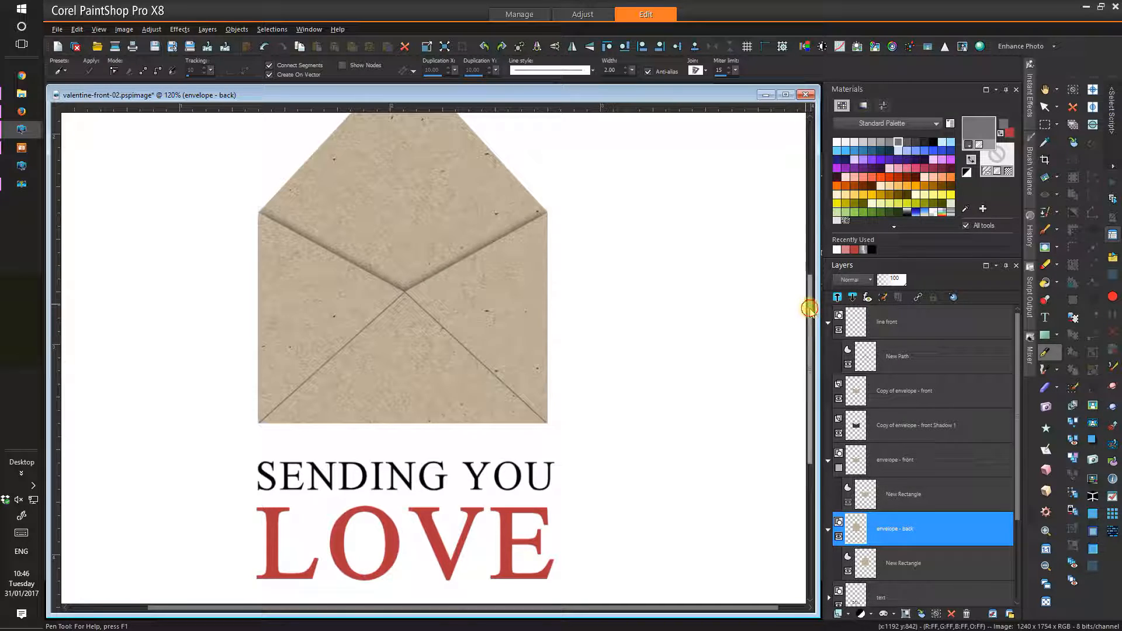
pyautogui.moveTo(809, 305); pyautogui.dragTo(809, 289)
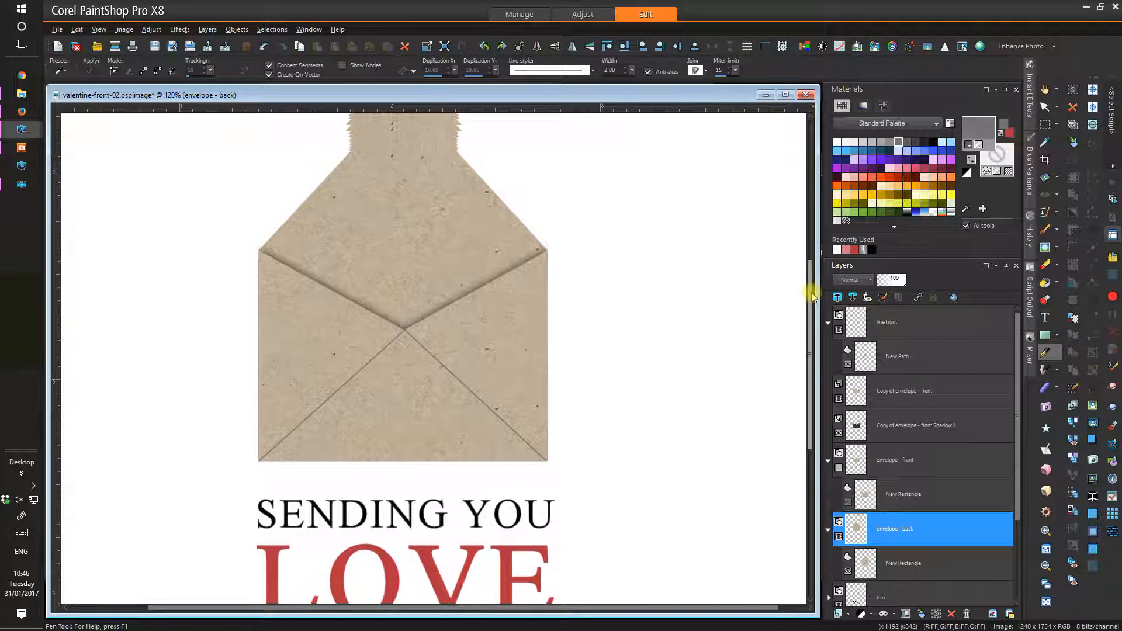
pyautogui.click(748, 47)
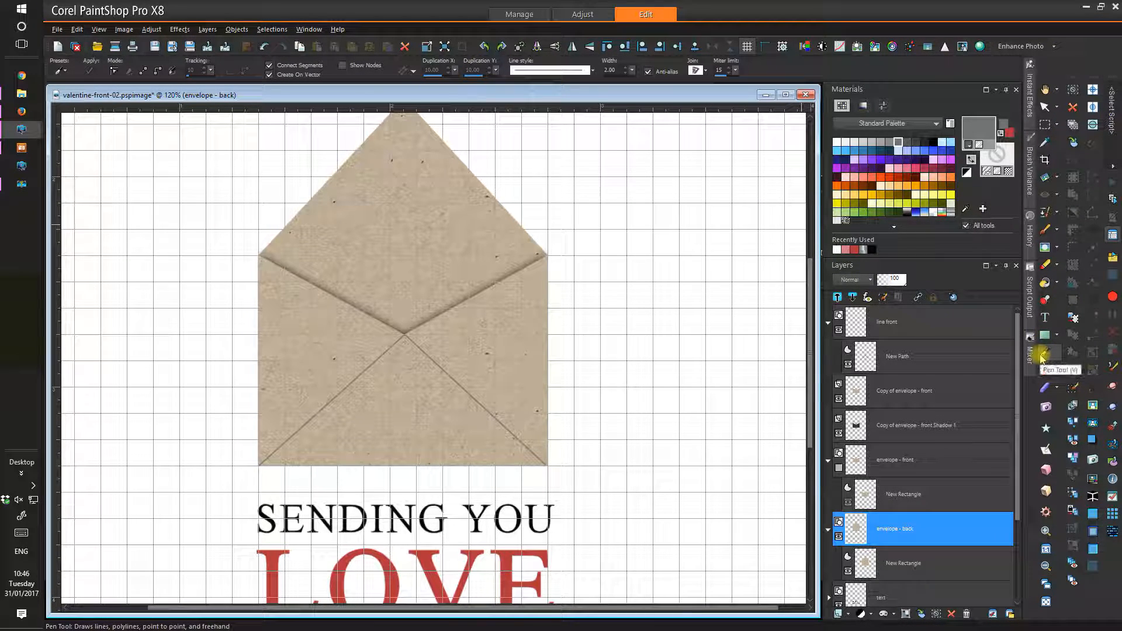
pyautogui.click(144, 71)
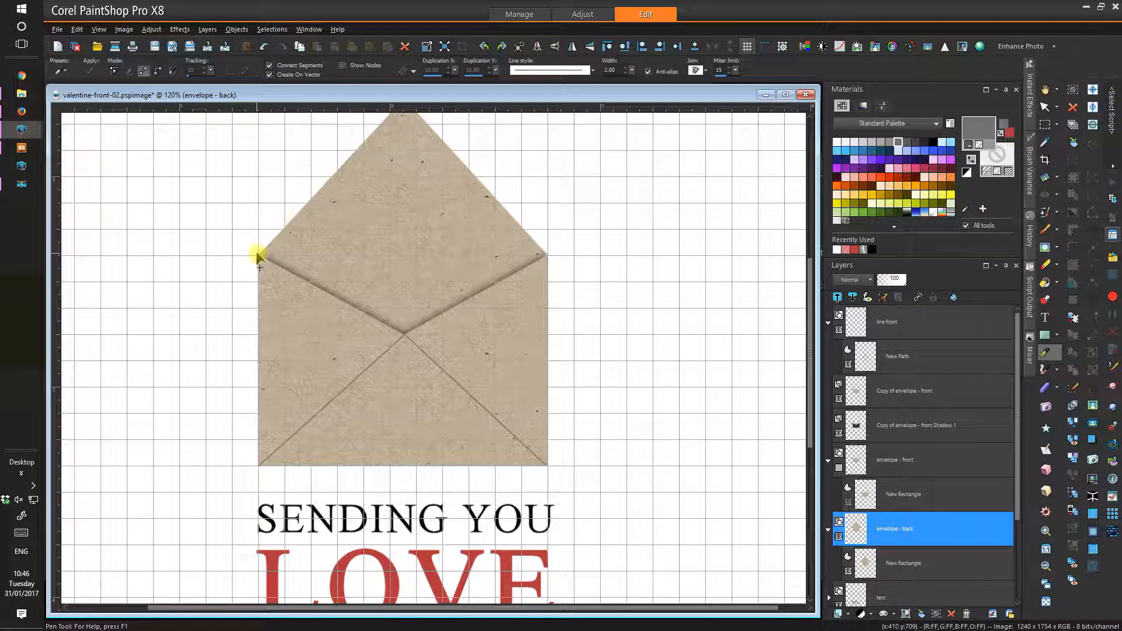
pyautogui.moveTo(259, 255); pyautogui.dragTo(538, 264)
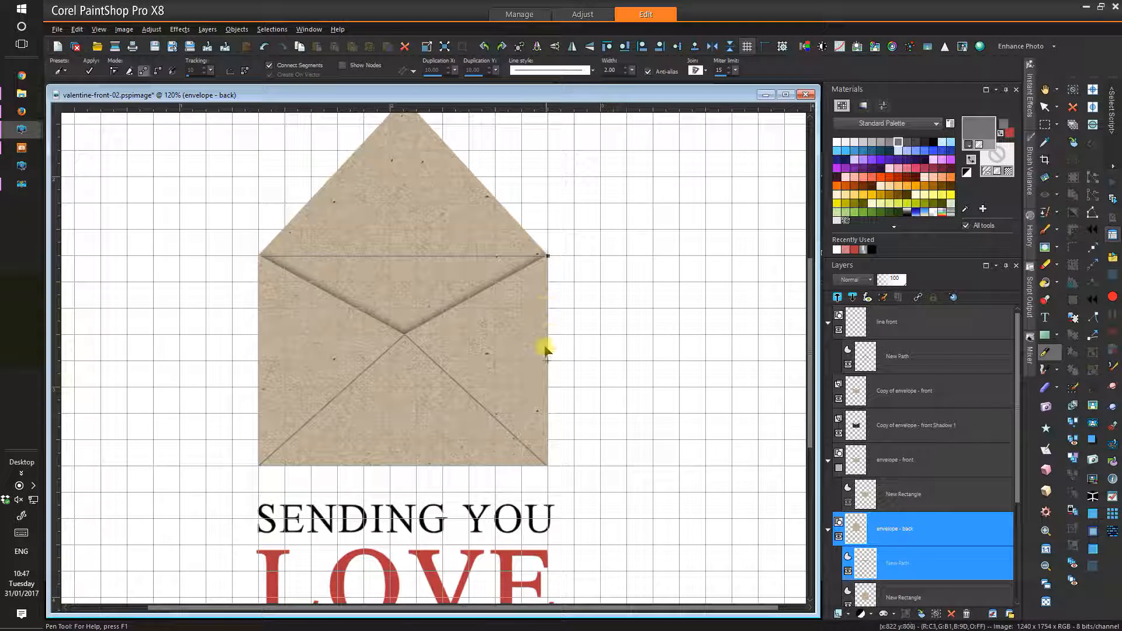
pyautogui.click(90, 72)
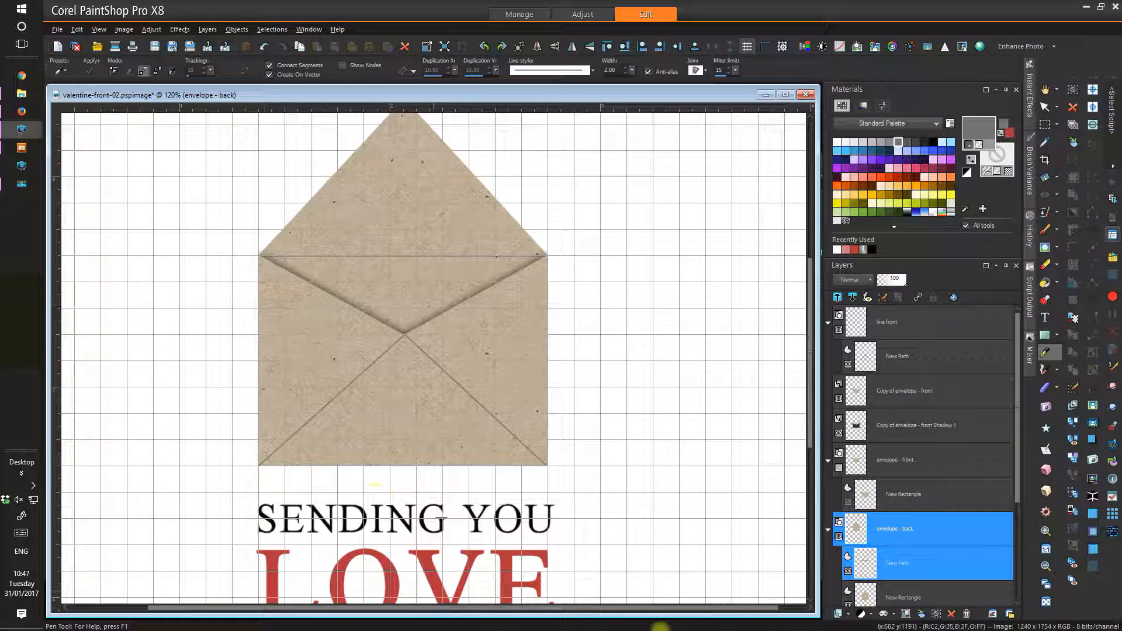
# - Hide the grid and place valentine-front-02 beside the finished card at 30% zoom
pyautogui.scroll(-3, 751, 476)
pyautogui.scroll(-3, 751, 476)
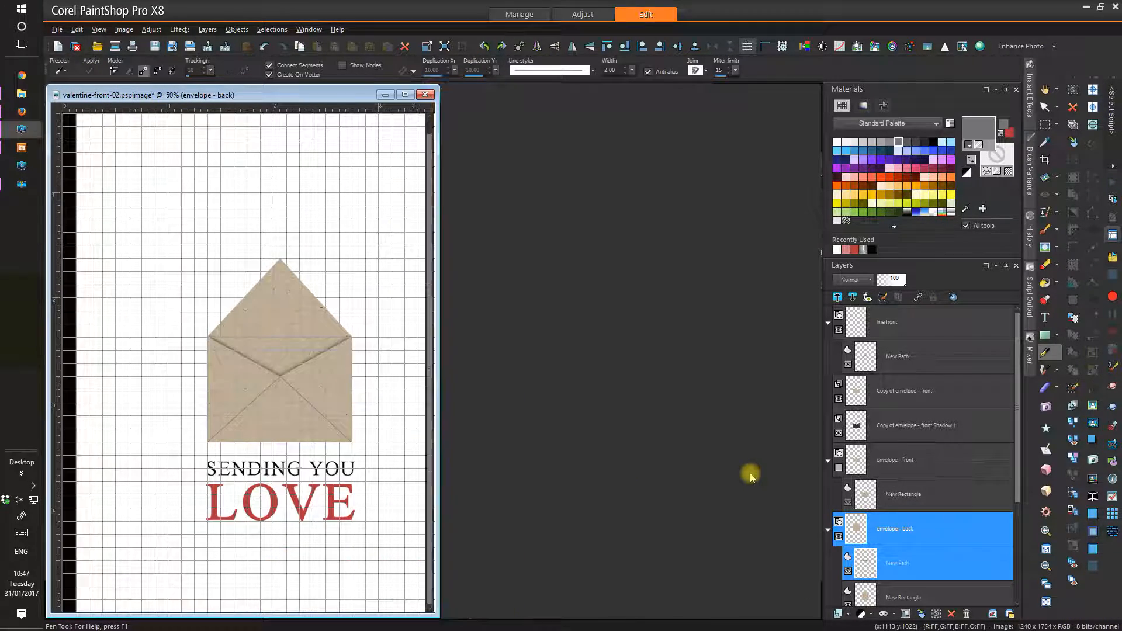
pyautogui.scroll(-1, 751, 477)
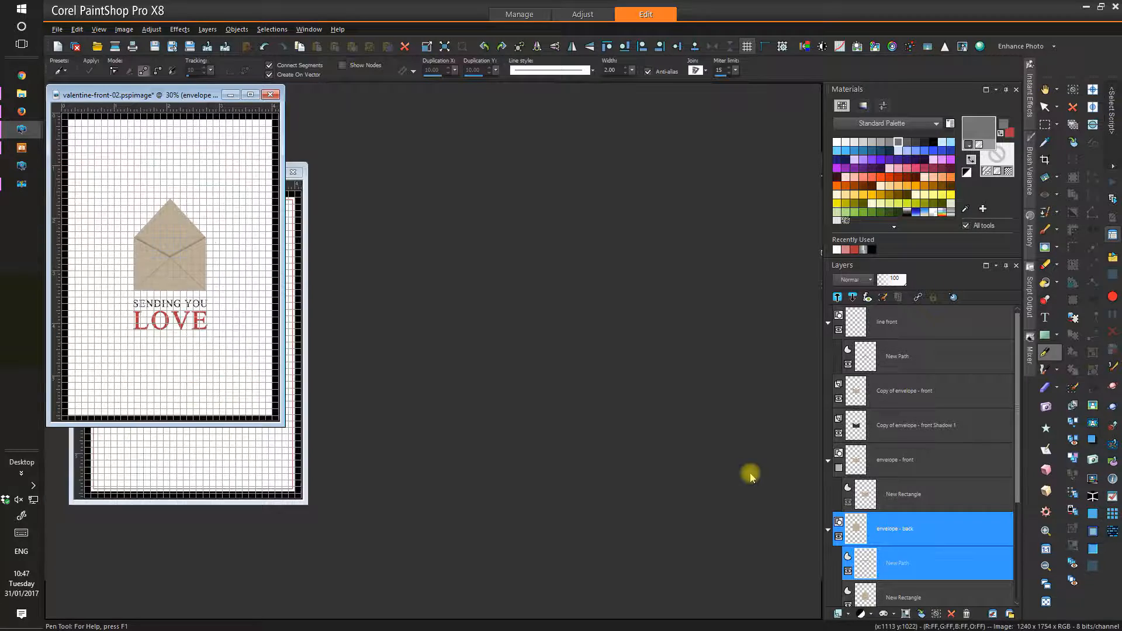
pyautogui.click(746, 47)
pyautogui.moveTo(146, 86); pyautogui.dragTo(466, 157)
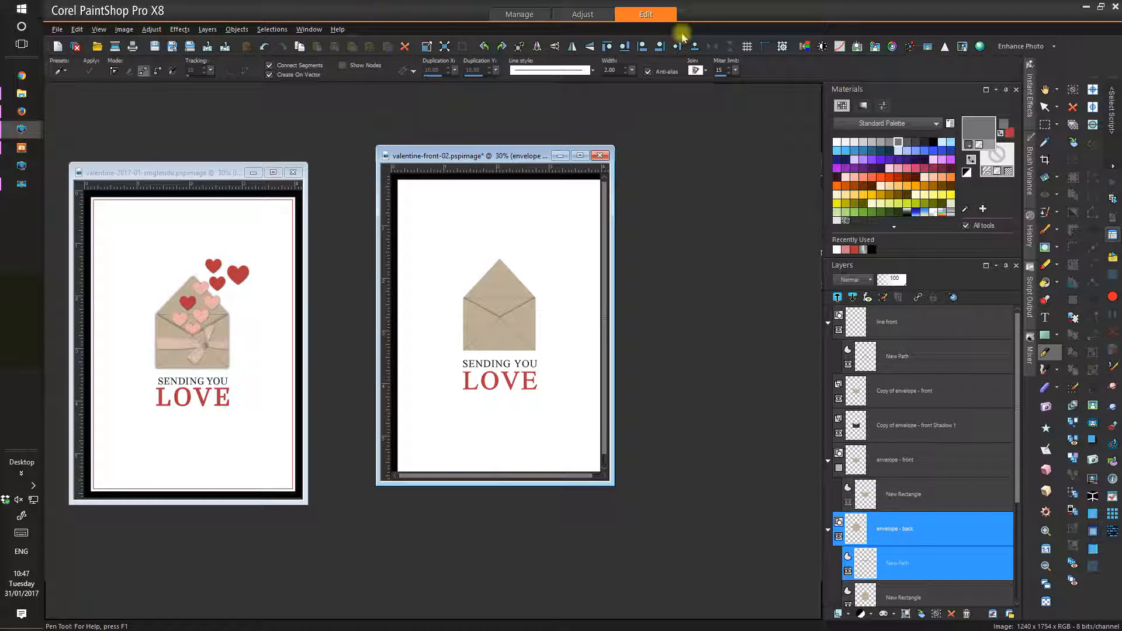
pyautogui.moveTo(611, 487); pyautogui.dragTo(617, 489)
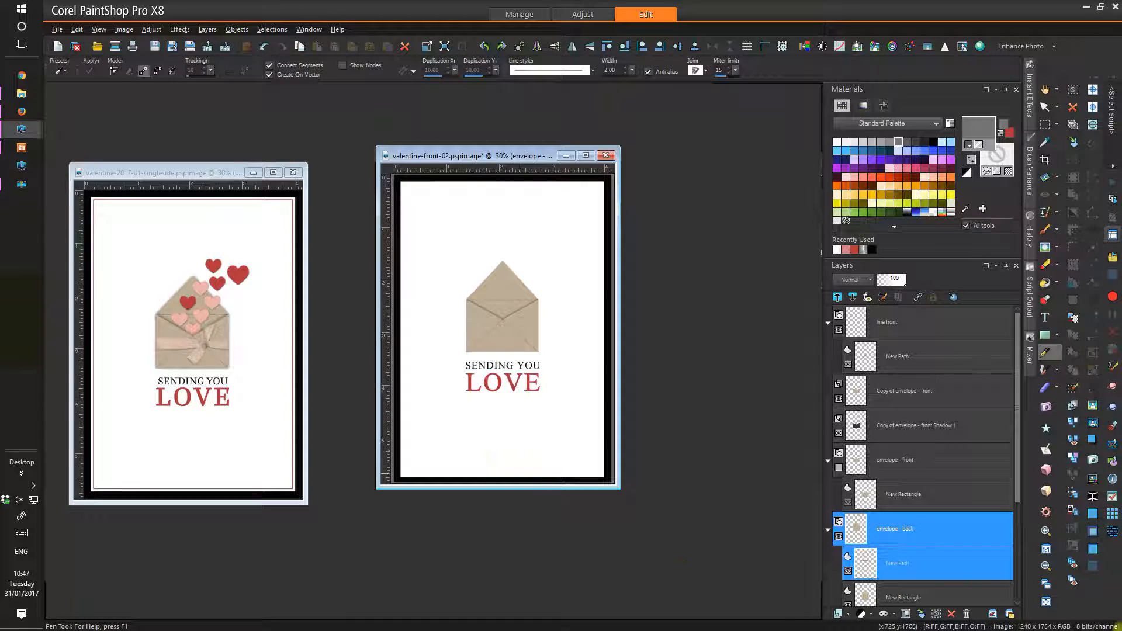
# - Save valentine-front-02 and collapse the envelope - back, envelope - front and line front layers
pyautogui.click(156, 49)
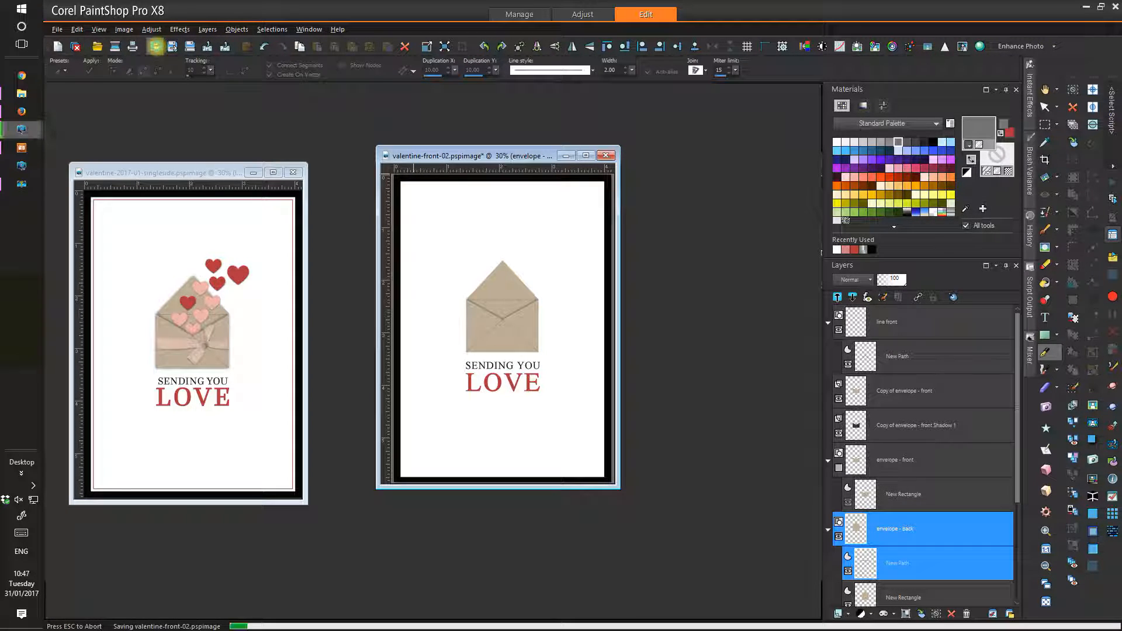
pyautogui.moveTo(504, 154); pyautogui.dragTo(591, 160)
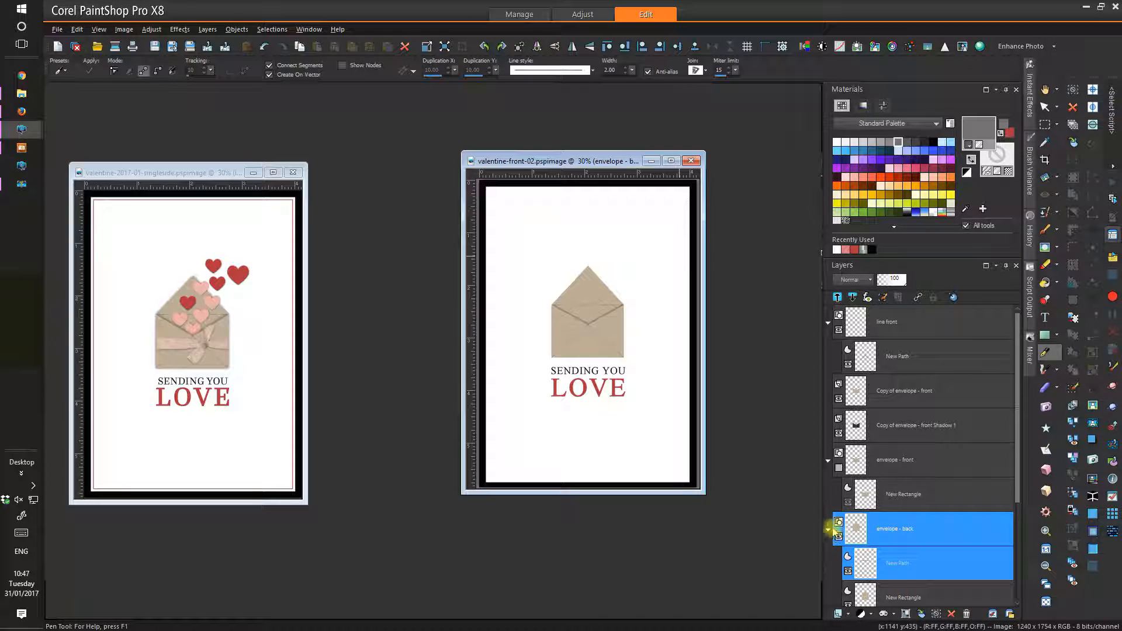
pyautogui.click(829, 529)
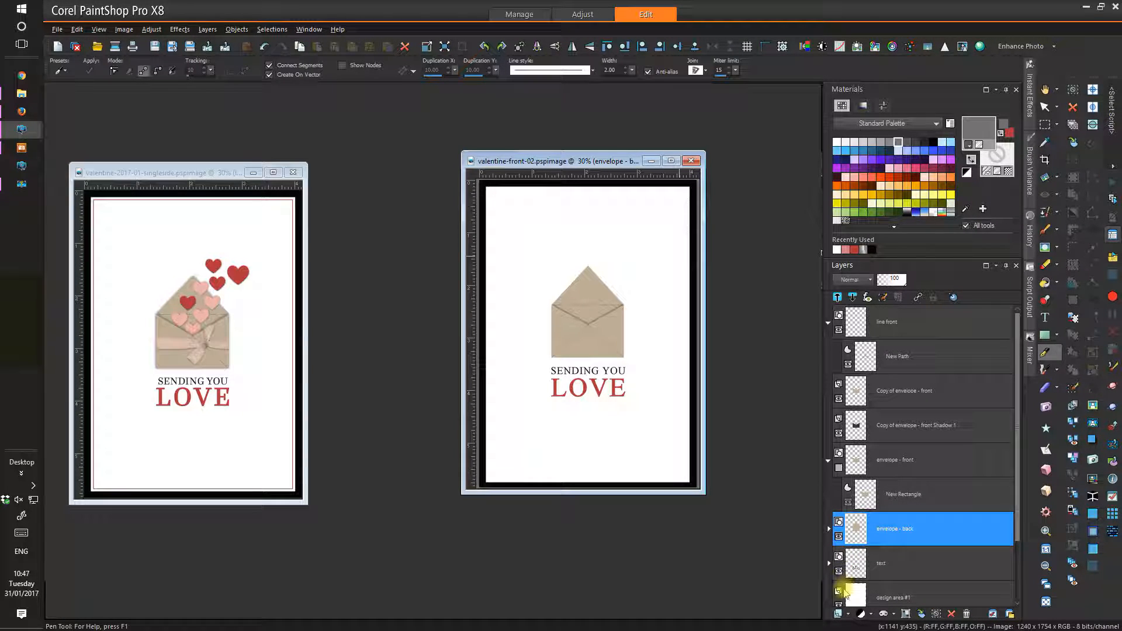
pyautogui.click(829, 463)
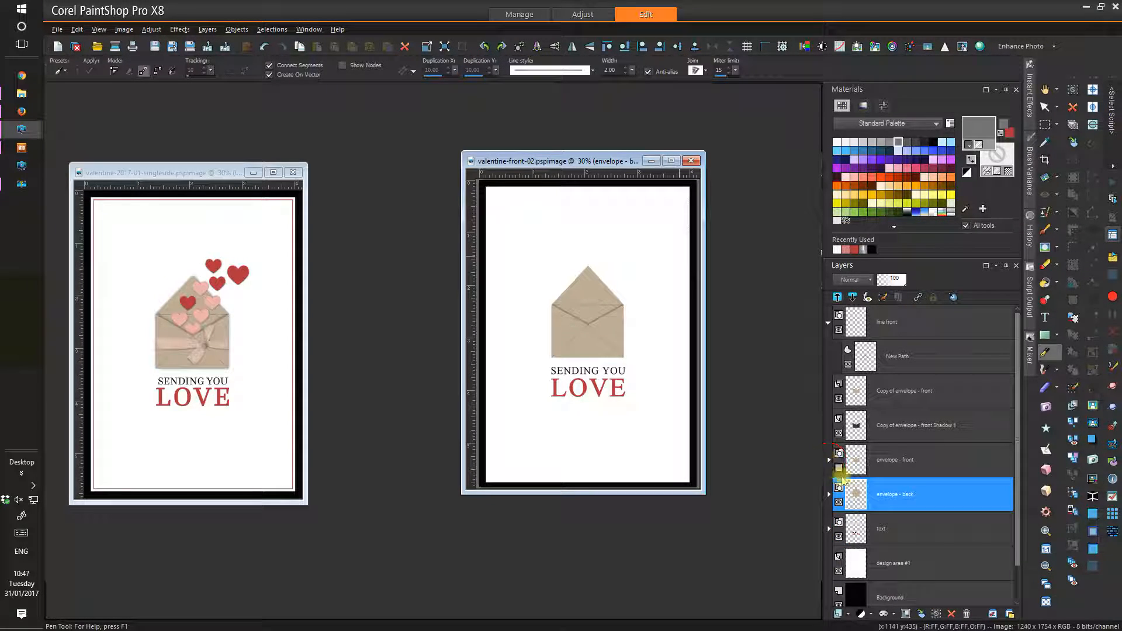
pyautogui.click(828, 324)
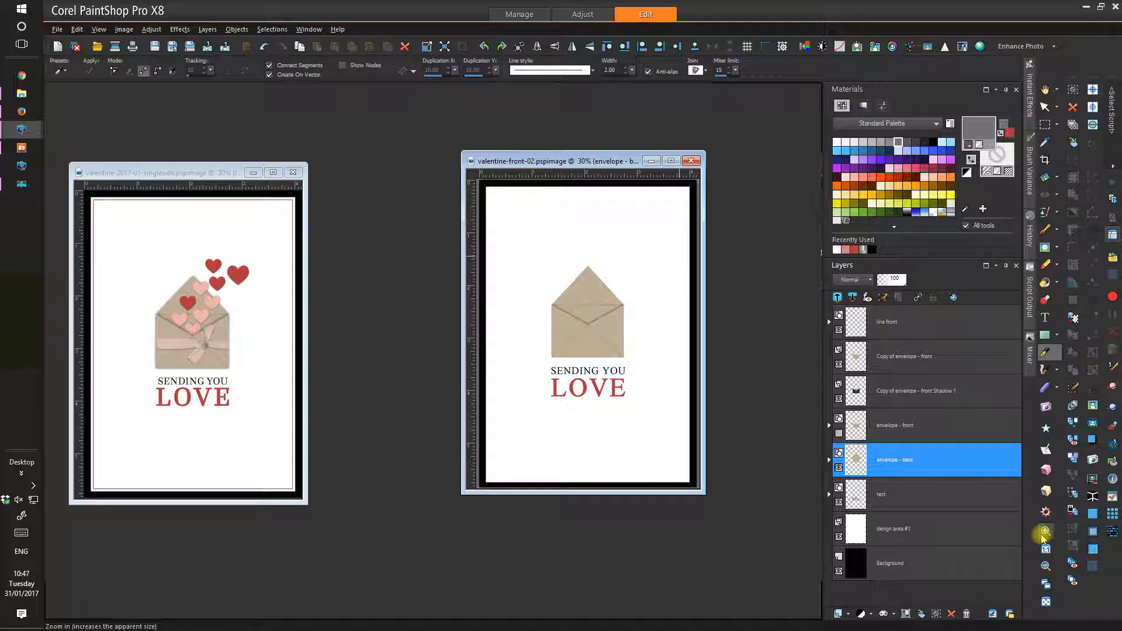
# - Duplicate the envelope - back vector layer with its path and rectangle, and hide and collapse the original
pyautogui.moveTo(939, 502)
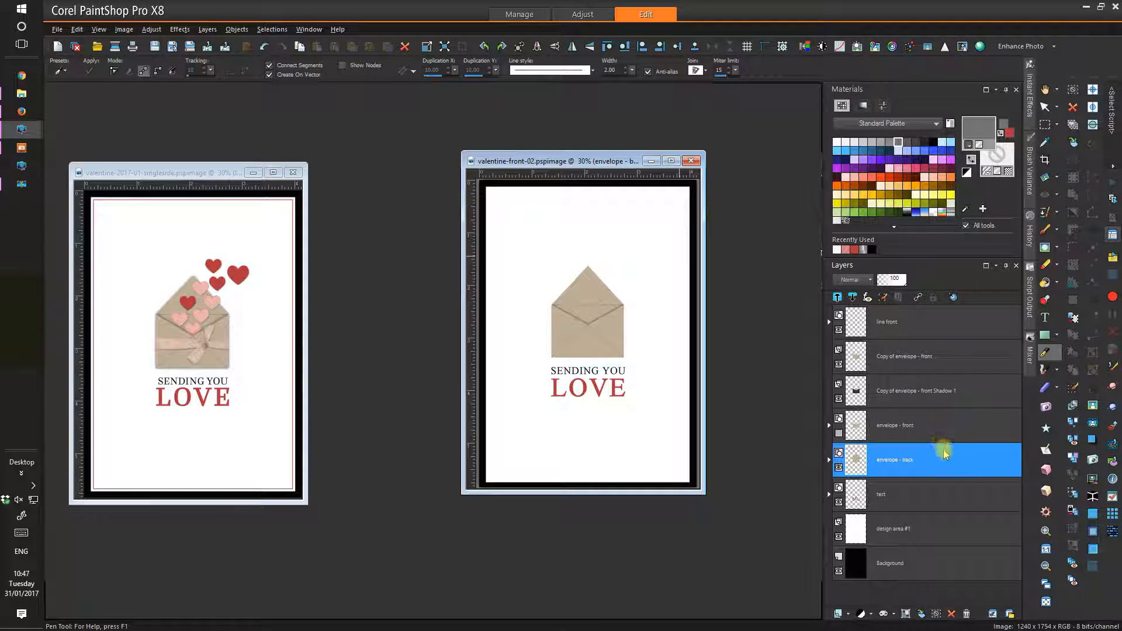
pyautogui.moveTo(944, 450)
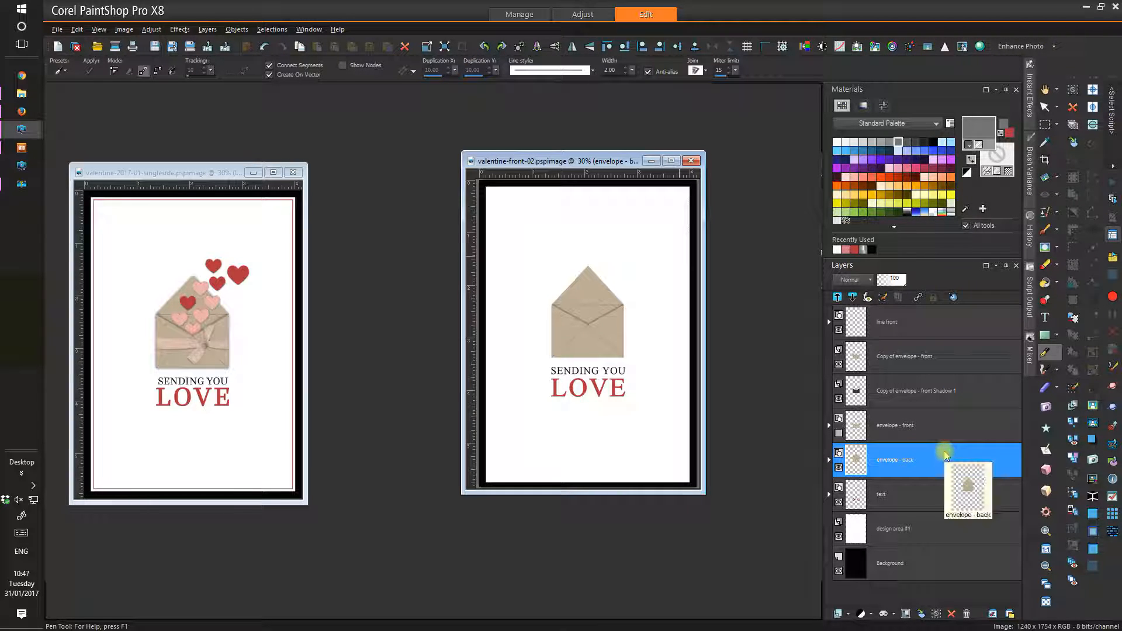
pyautogui.click(886, 452)
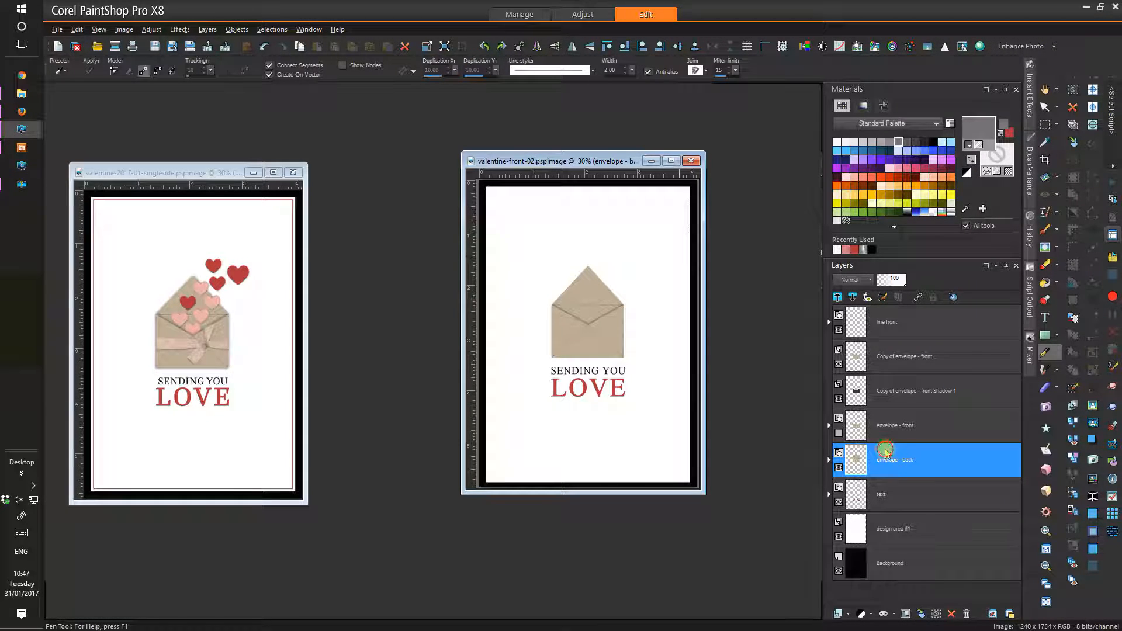
pyautogui.click(829, 460)
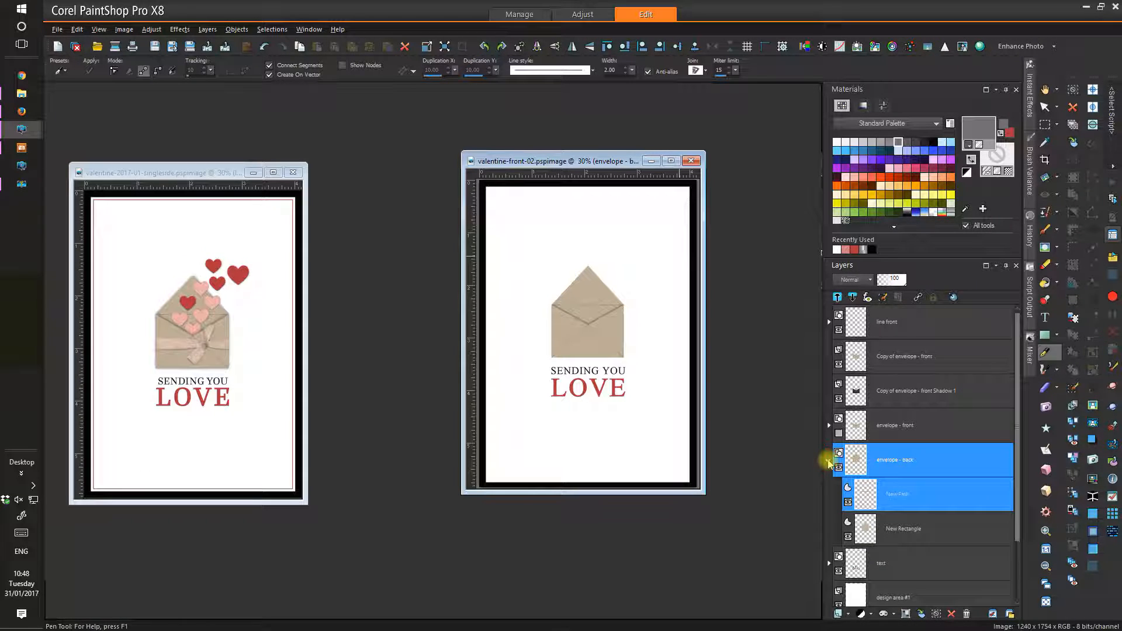
pyautogui.click(892, 468)
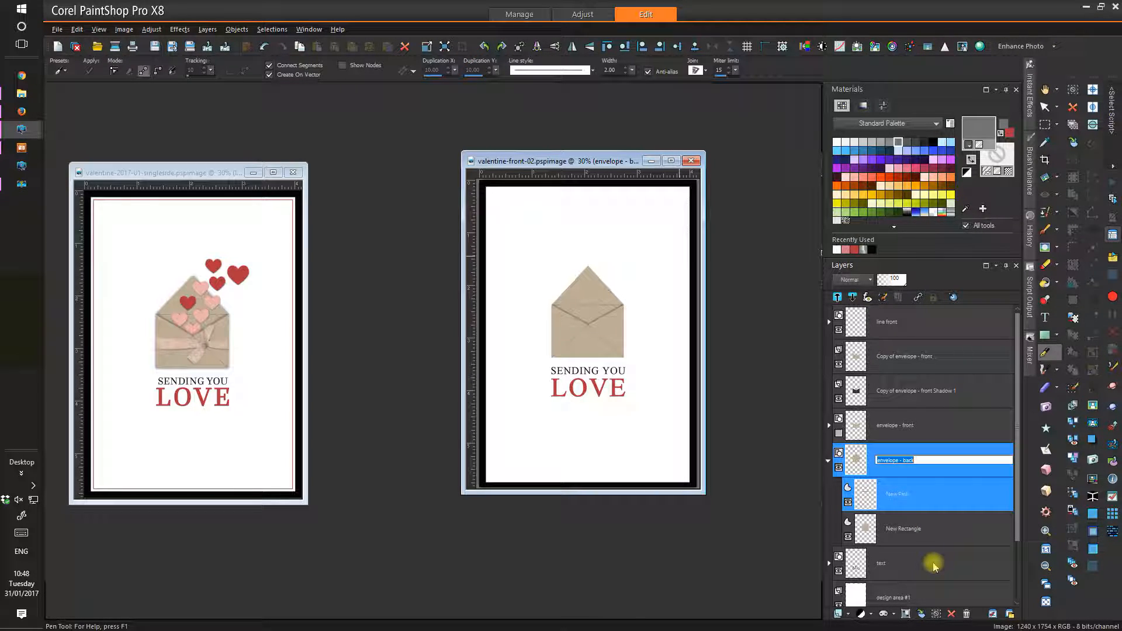
pyautogui.click(933, 595)
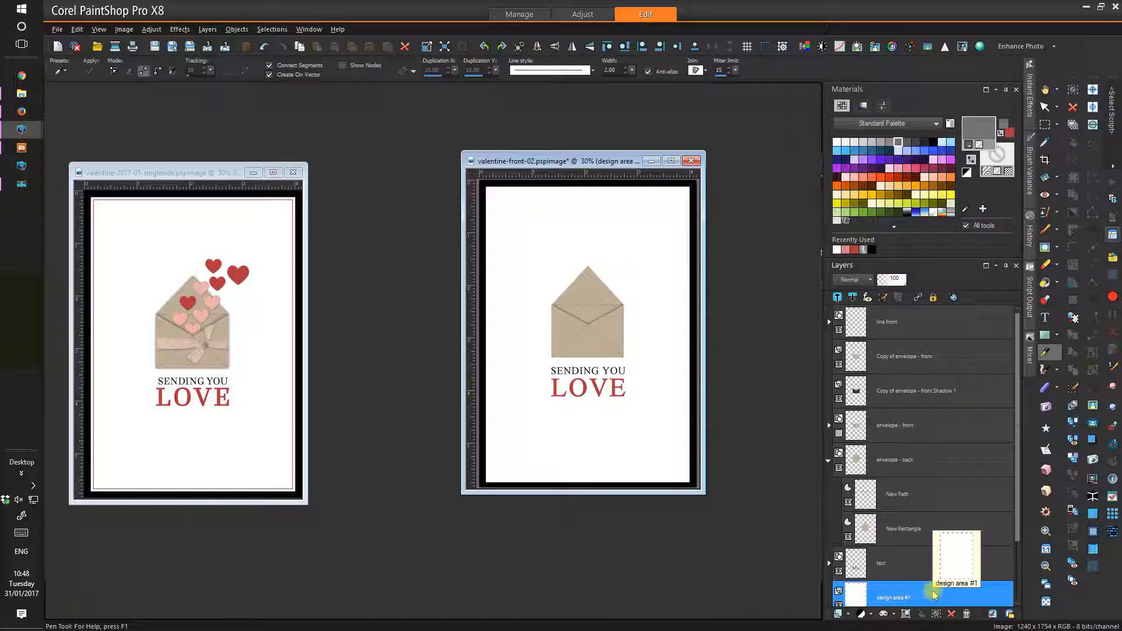
pyautogui.click(914, 455)
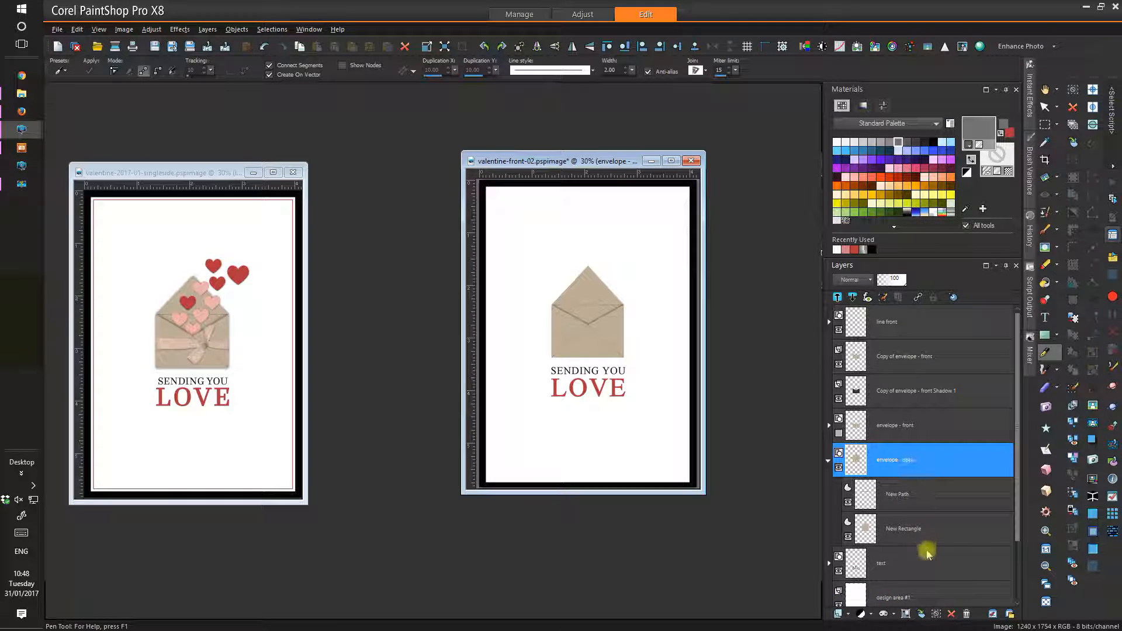
pyautogui.click(208, 31)
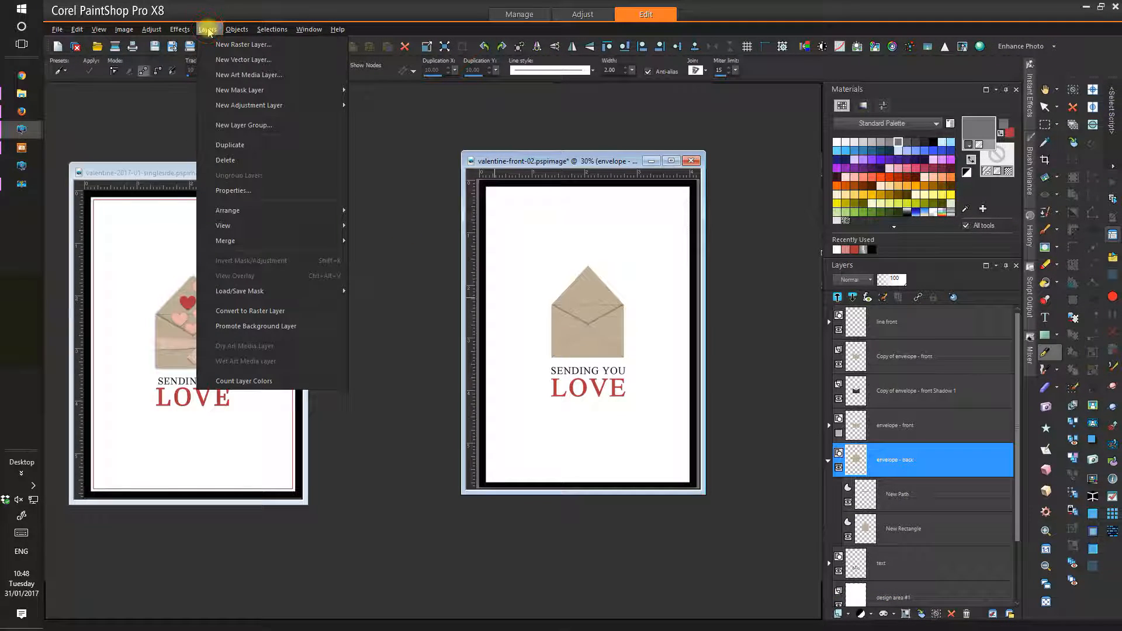
pyautogui.click(244, 146)
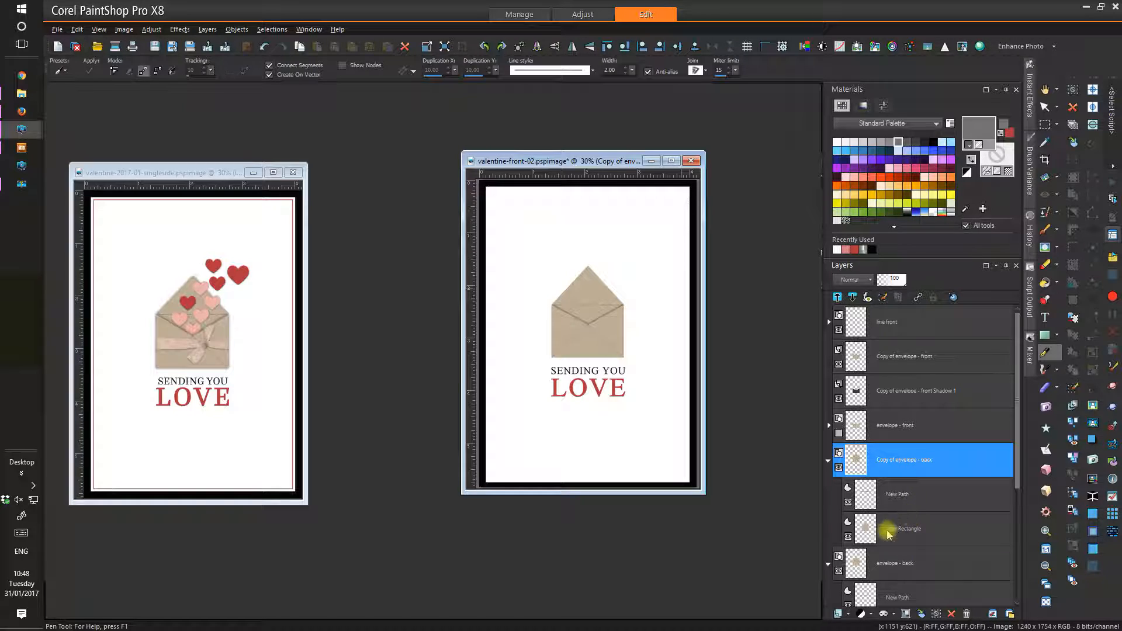
pyautogui.click(839, 572)
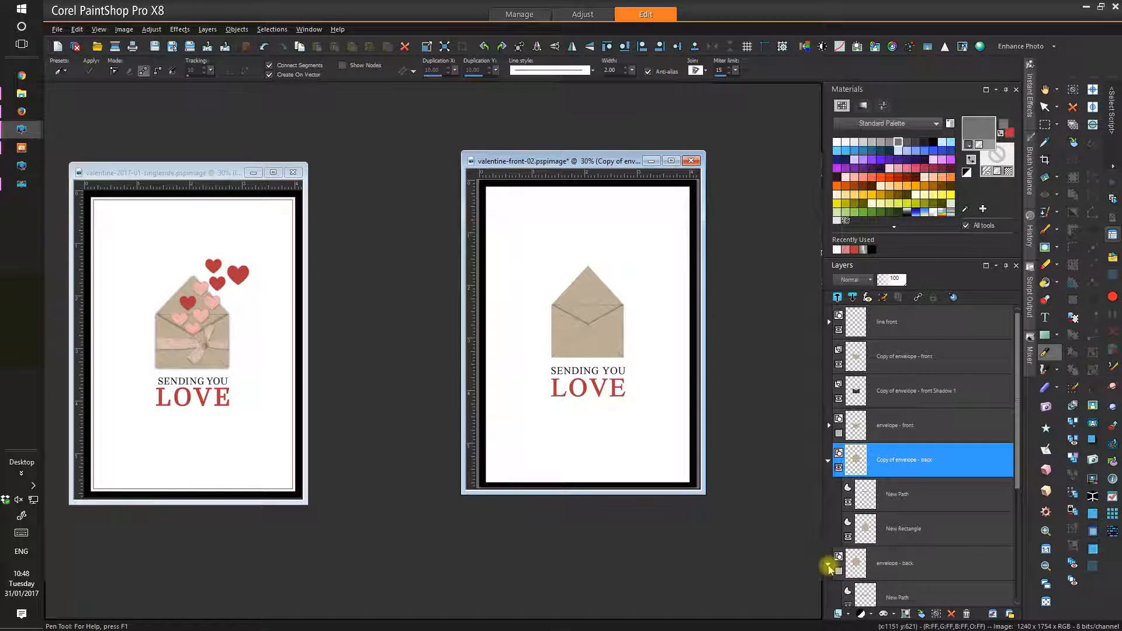
pyautogui.click(829, 564)
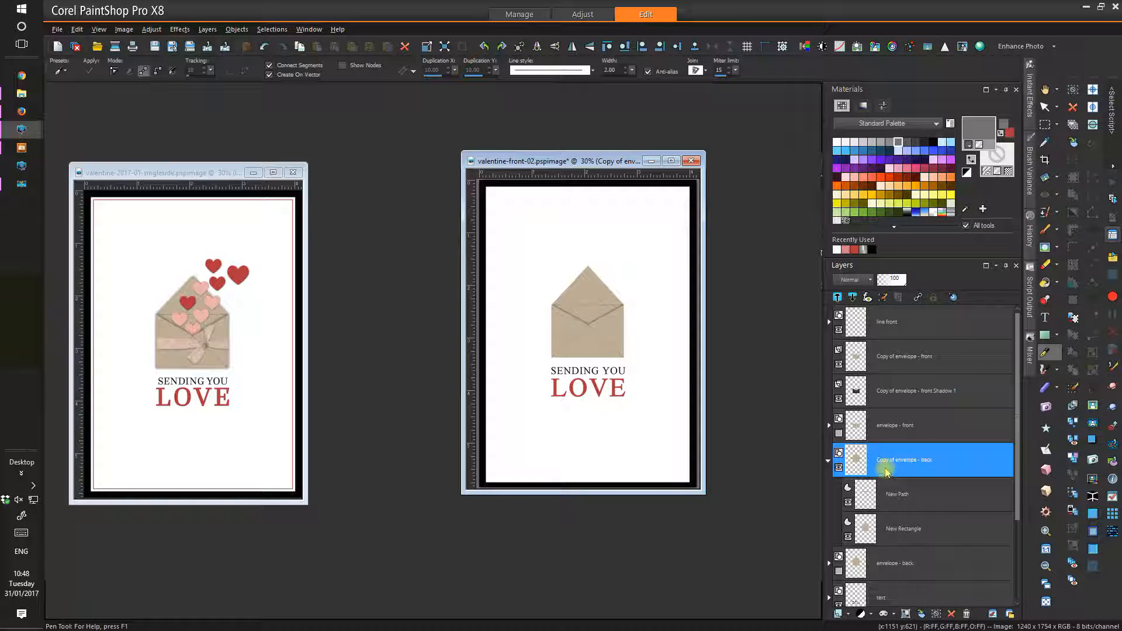
# - Convert the duplicated envelope - back layer to a raster layer
pyautogui.moveTo(886, 471)
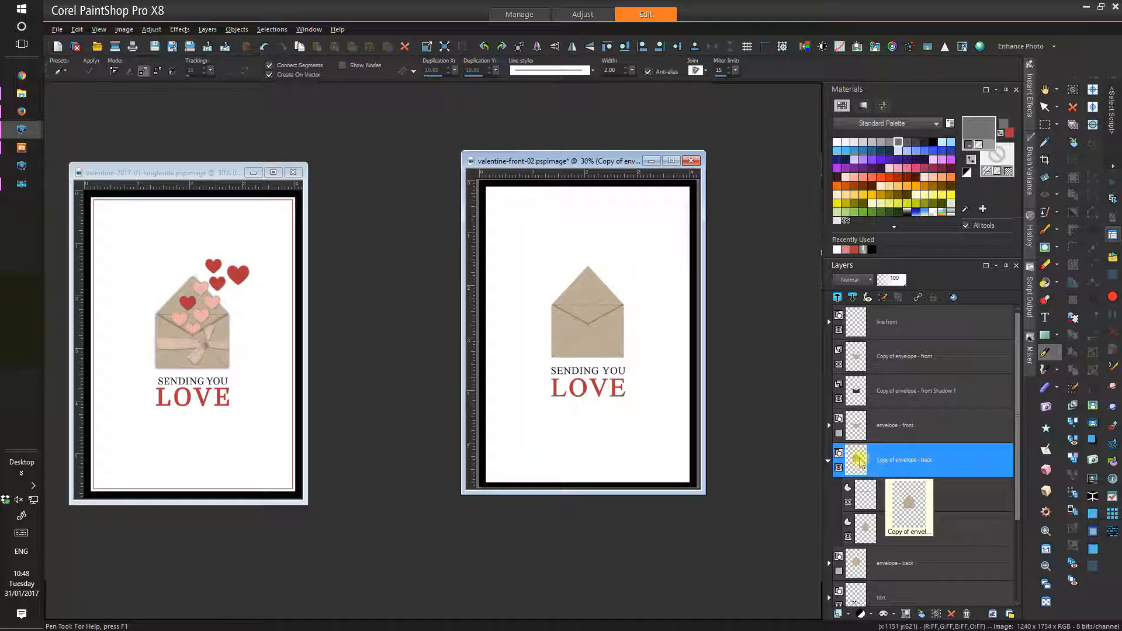
pyautogui.click(207, 29)
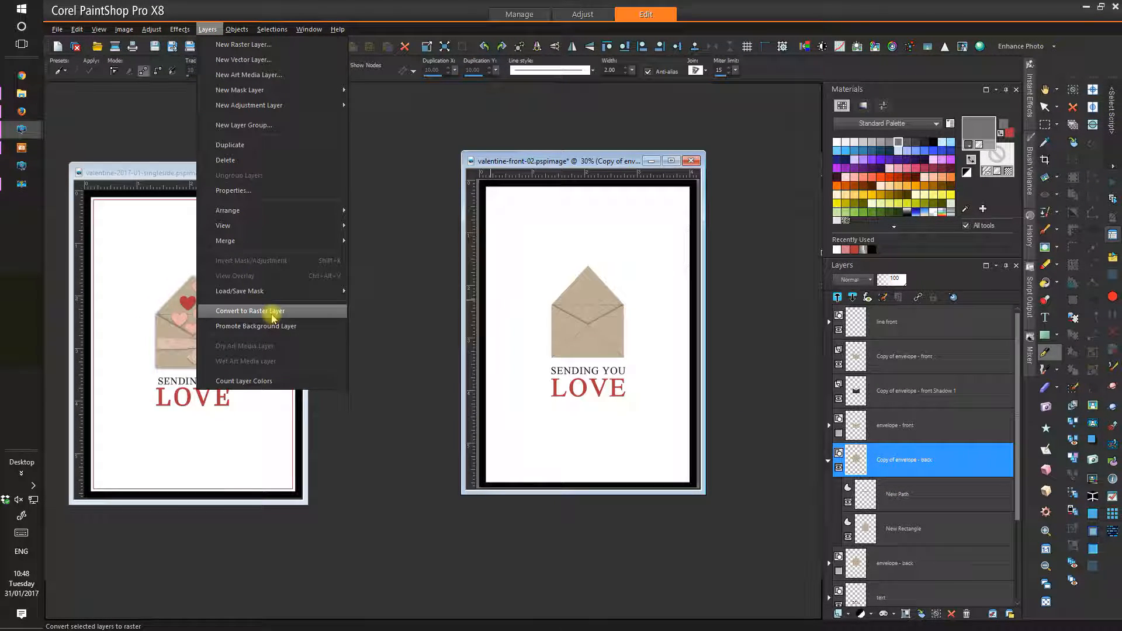
pyautogui.click(272, 318)
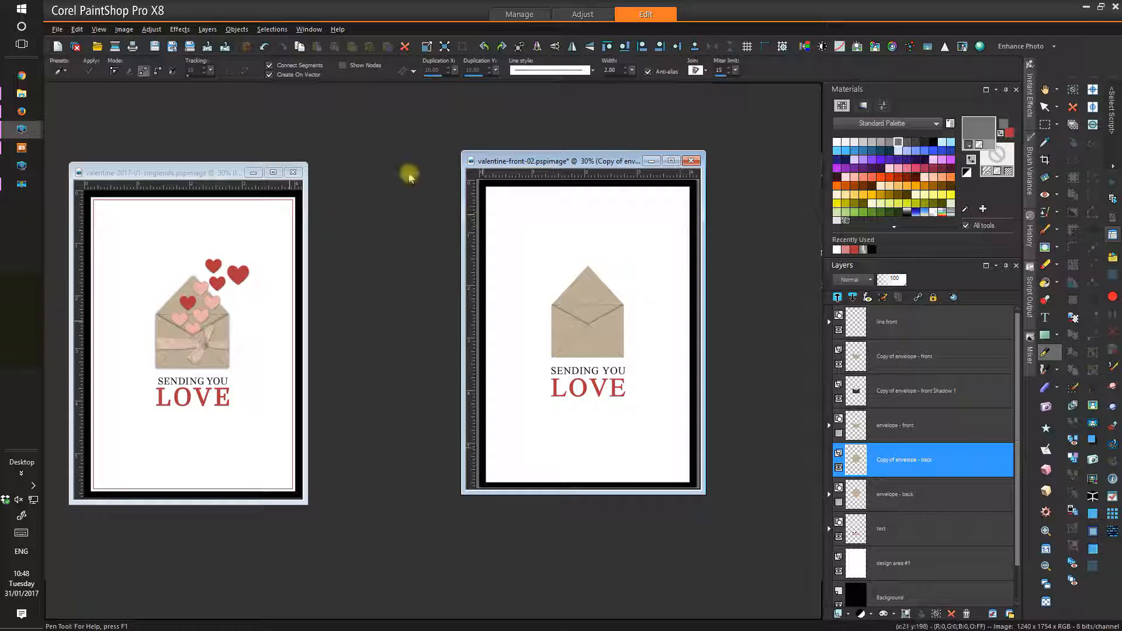
# - Start a drop shadow on the Copy of envelope - back layer with vertical and horizontal offsets of 4
pyautogui.click(178, 29)
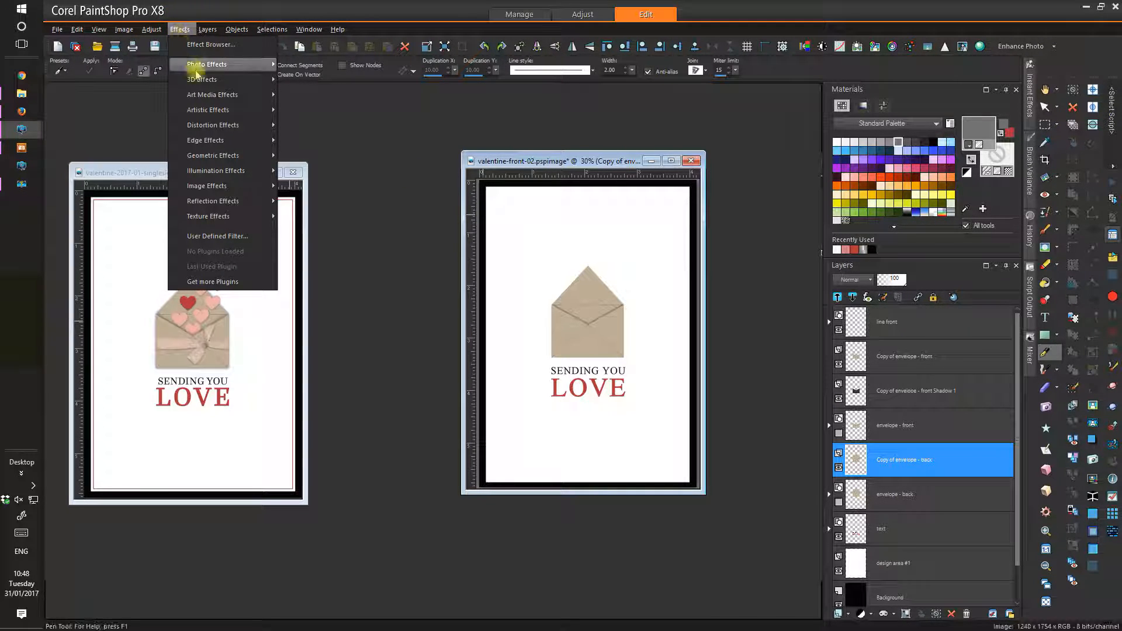
pyautogui.moveTo(228, 79)
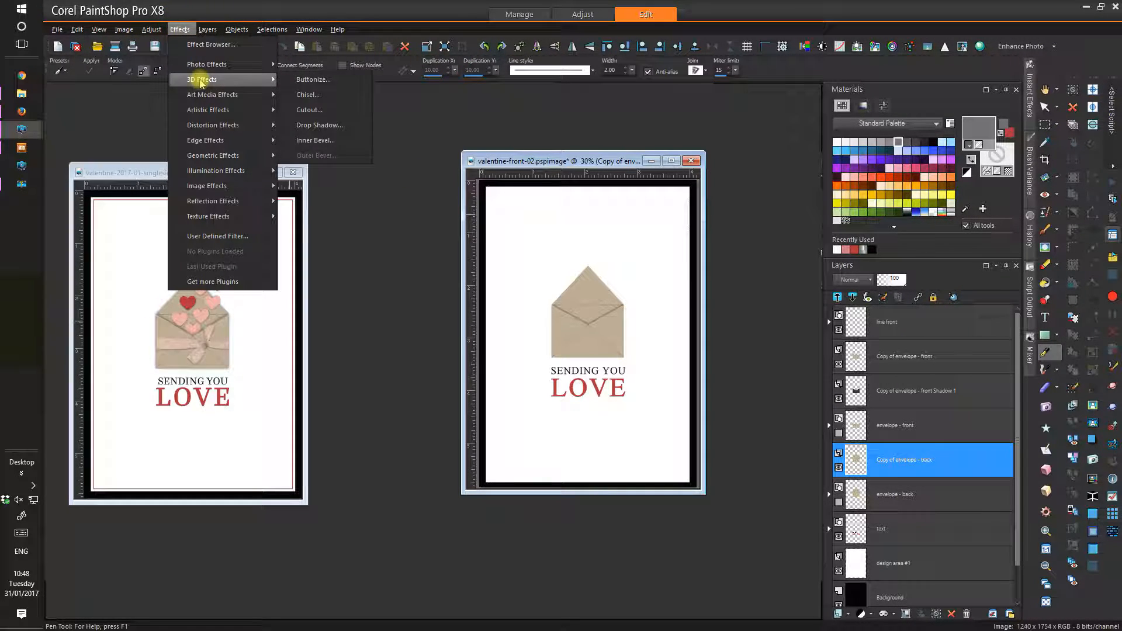
pyautogui.click(355, 131)
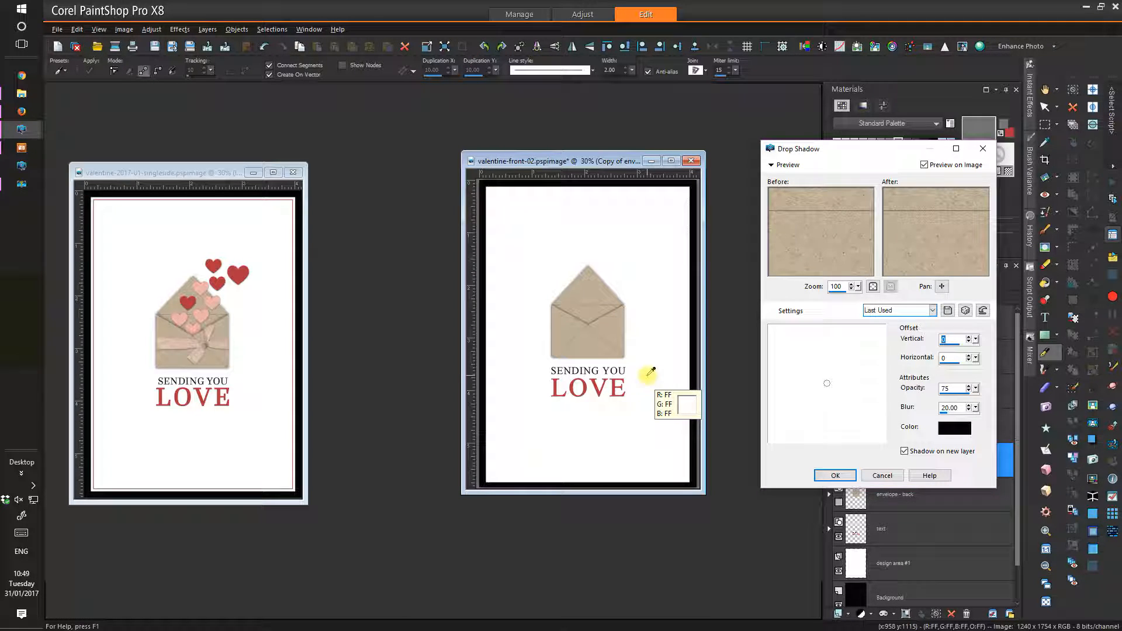
pyautogui.click(969, 340)
pyautogui.click(969, 339)
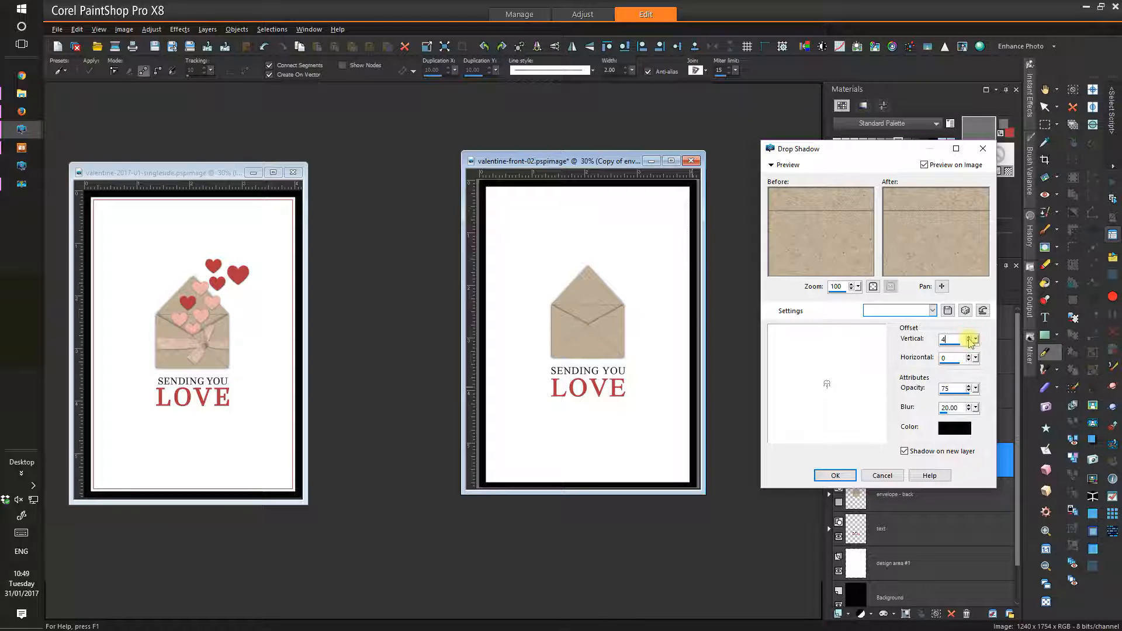
pyautogui.click(969, 356)
pyautogui.click(969, 355)
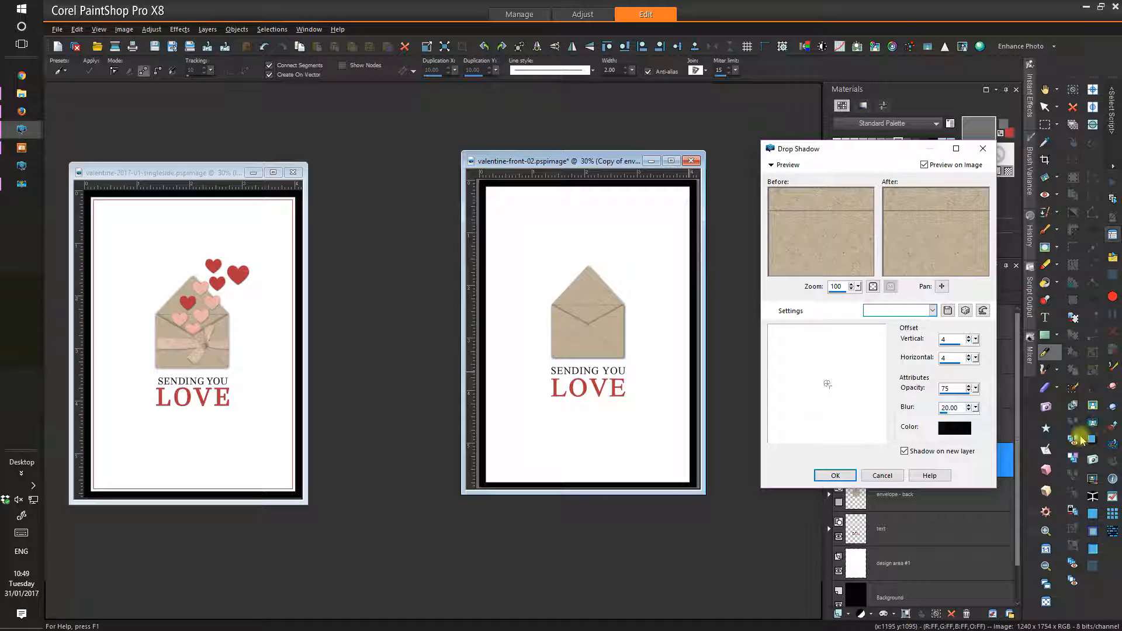
# - Set the drop shadow's blur to 10 and opacity to 100, and apply it as a black shadow on a new layer
pyautogui.click(970, 410)
pyautogui.click(971, 410)
pyautogui.click(971, 410)
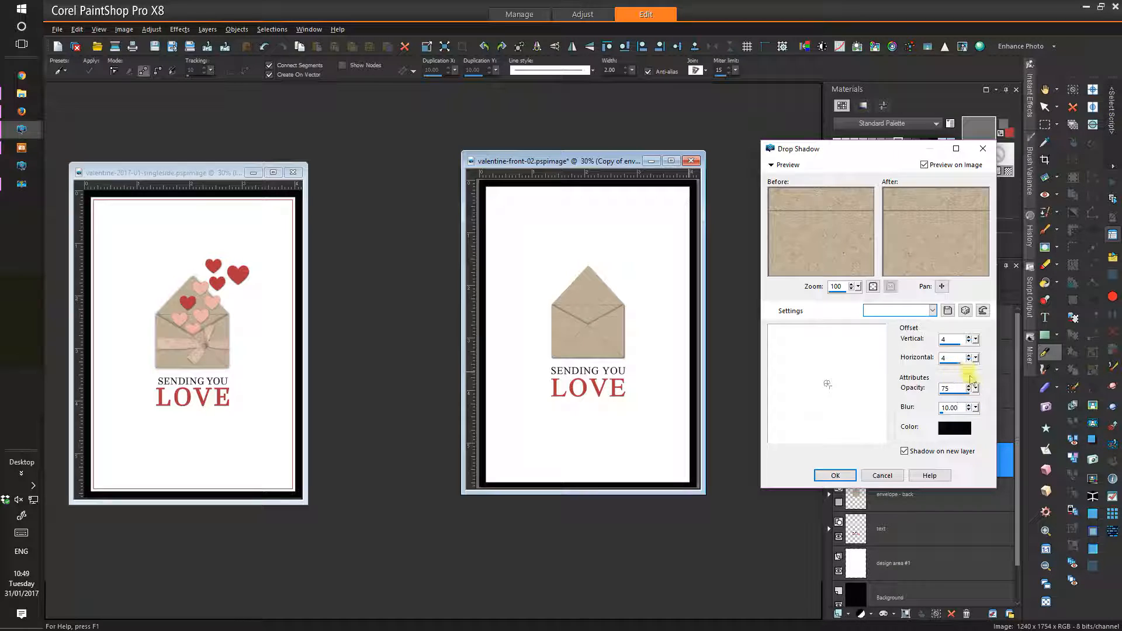
pyautogui.moveTo(975, 389); pyautogui.dragTo(965, 387)
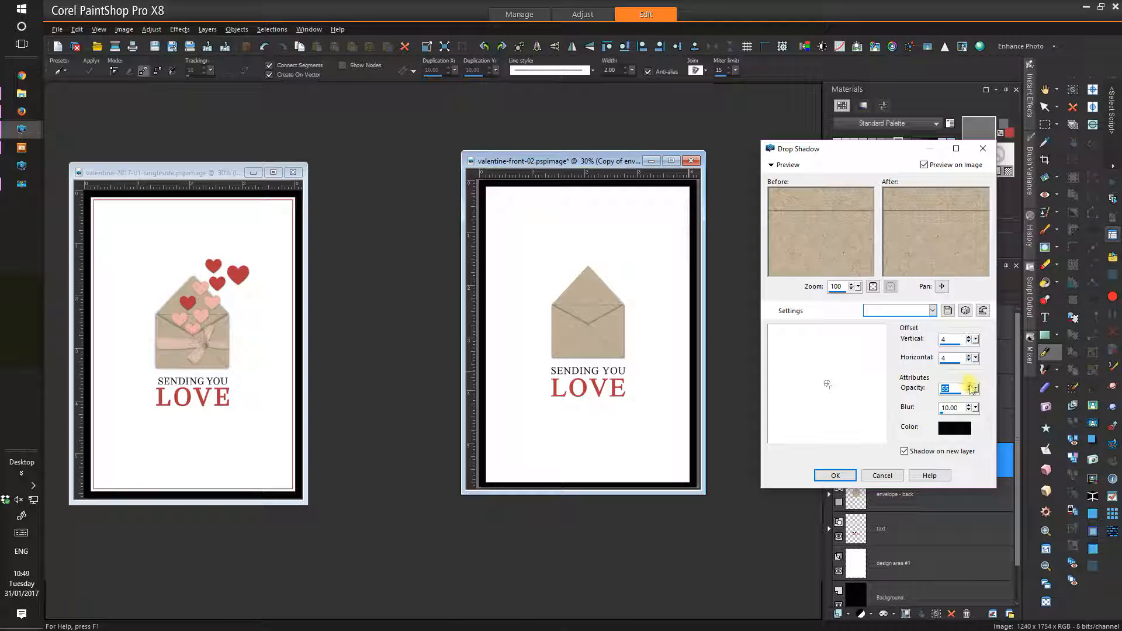
pyautogui.click(975, 389)
pyautogui.moveTo(979, 392); pyautogui.dragTo(1011, 393)
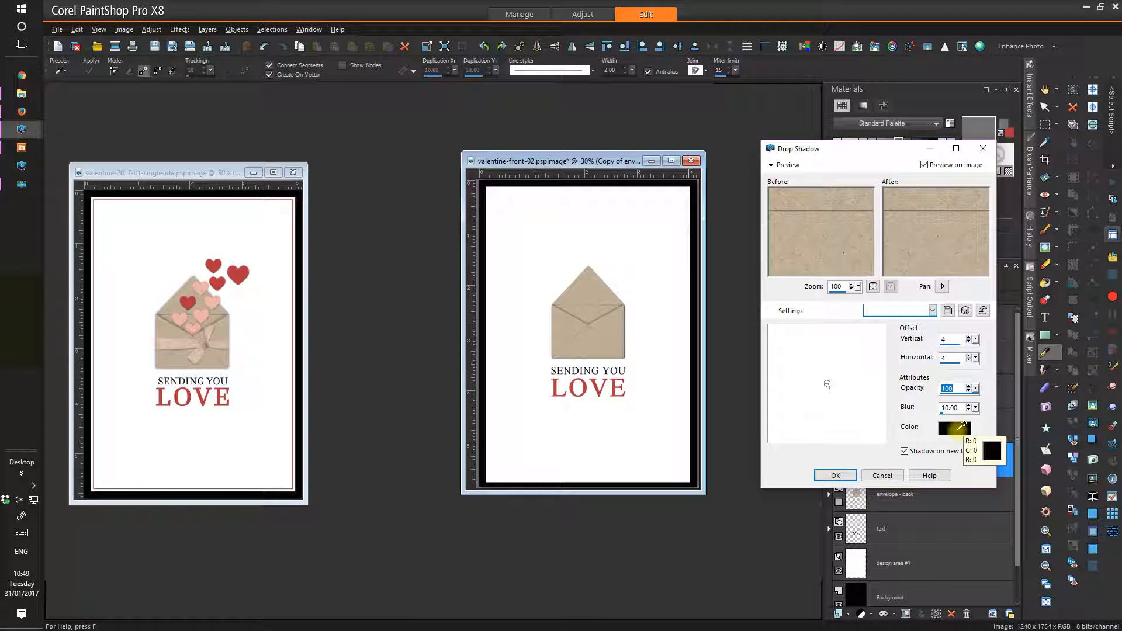
pyautogui.click(835, 476)
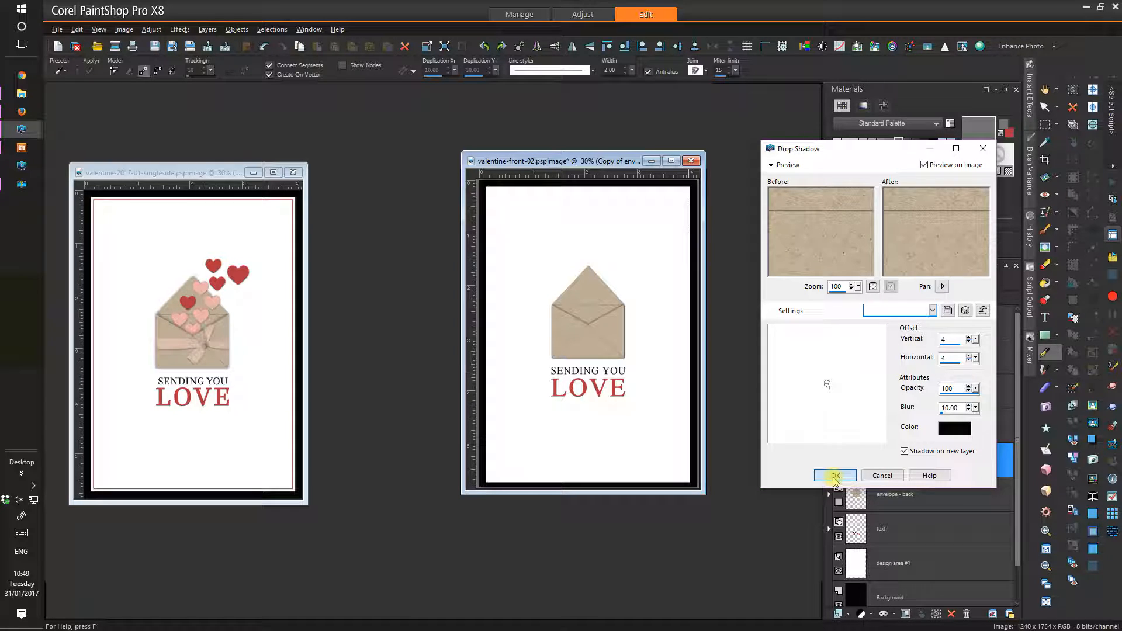
pyautogui.click(835, 477)
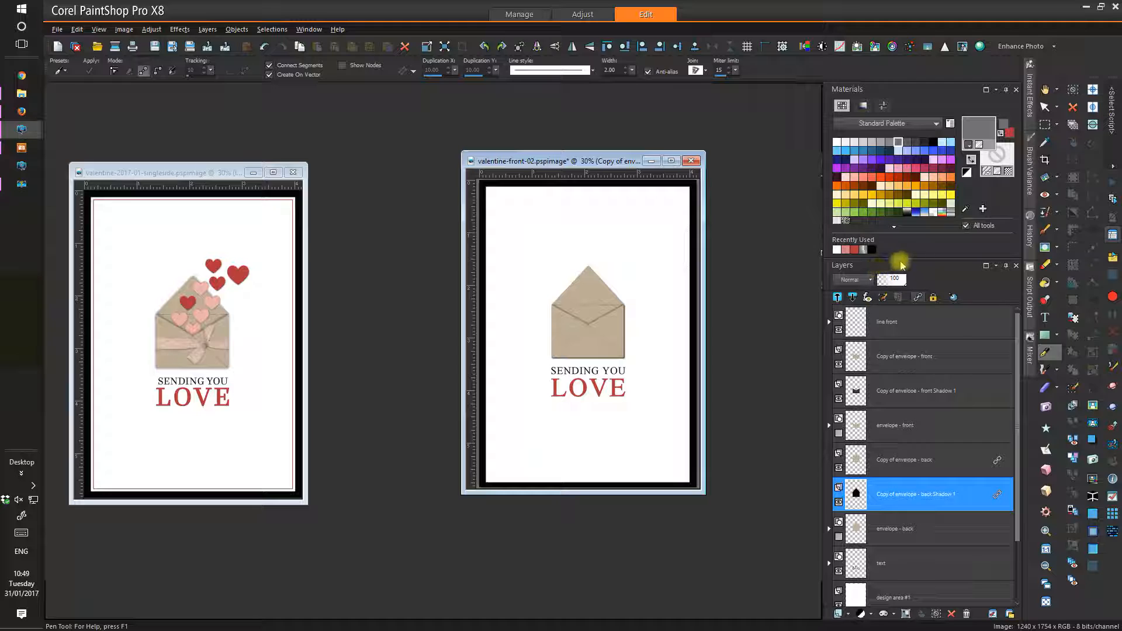
# - Set the opacity of the back envelope's shadow layer to 75 and save the card file
pyautogui.click(898, 286)
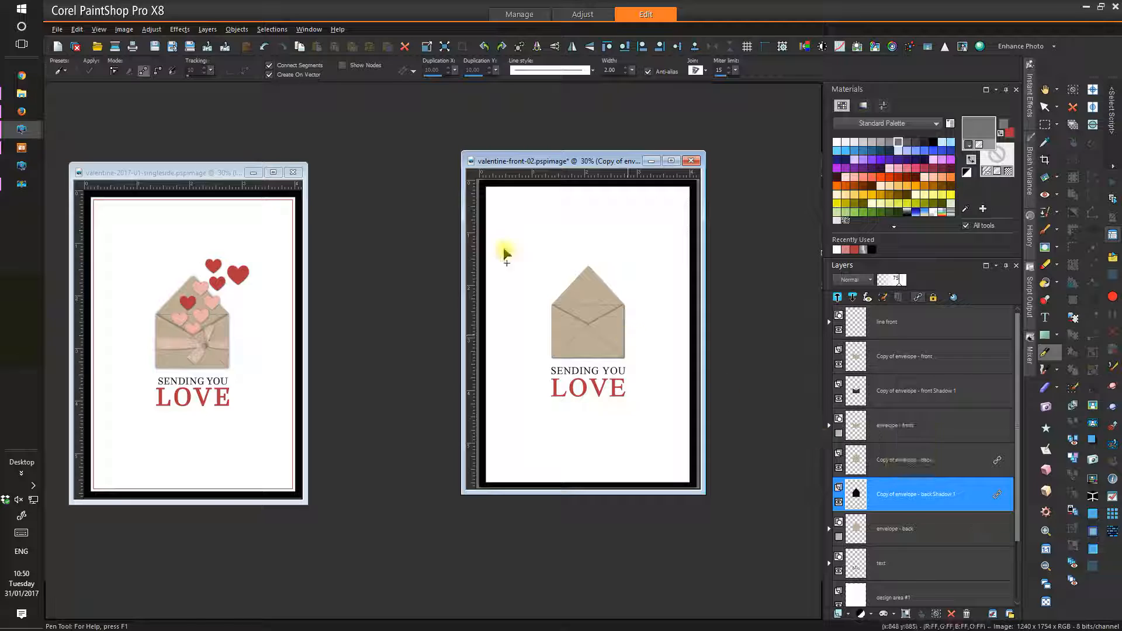
pyautogui.click(156, 48)
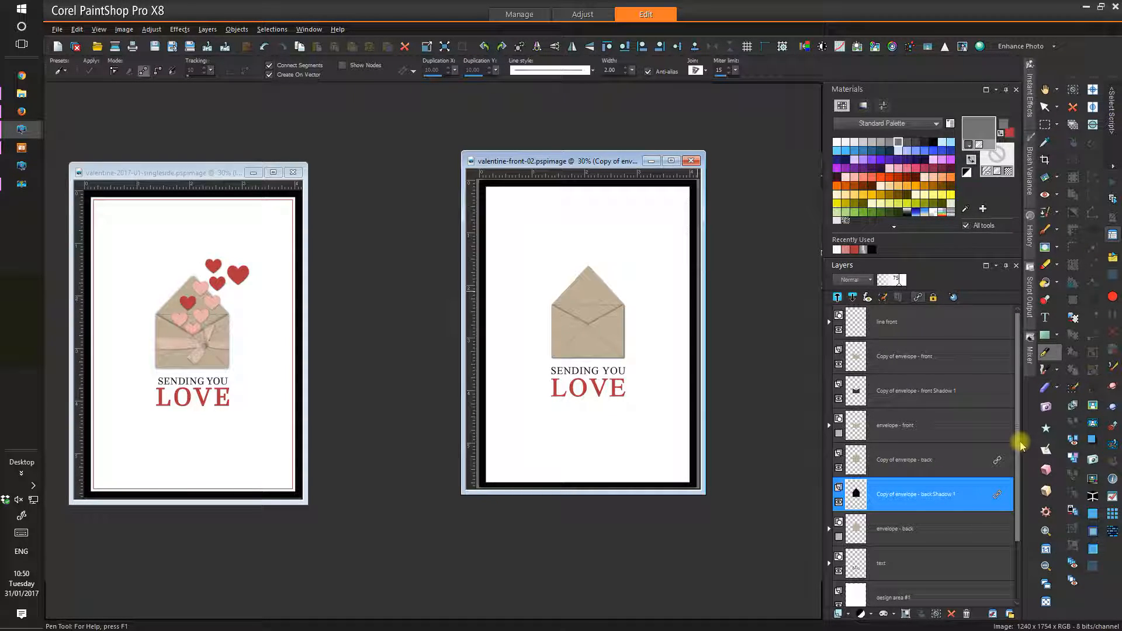
# - Examine the Heart and Heart 1 presets offered by the Preset Shape tool
pyautogui.click(1058, 337)
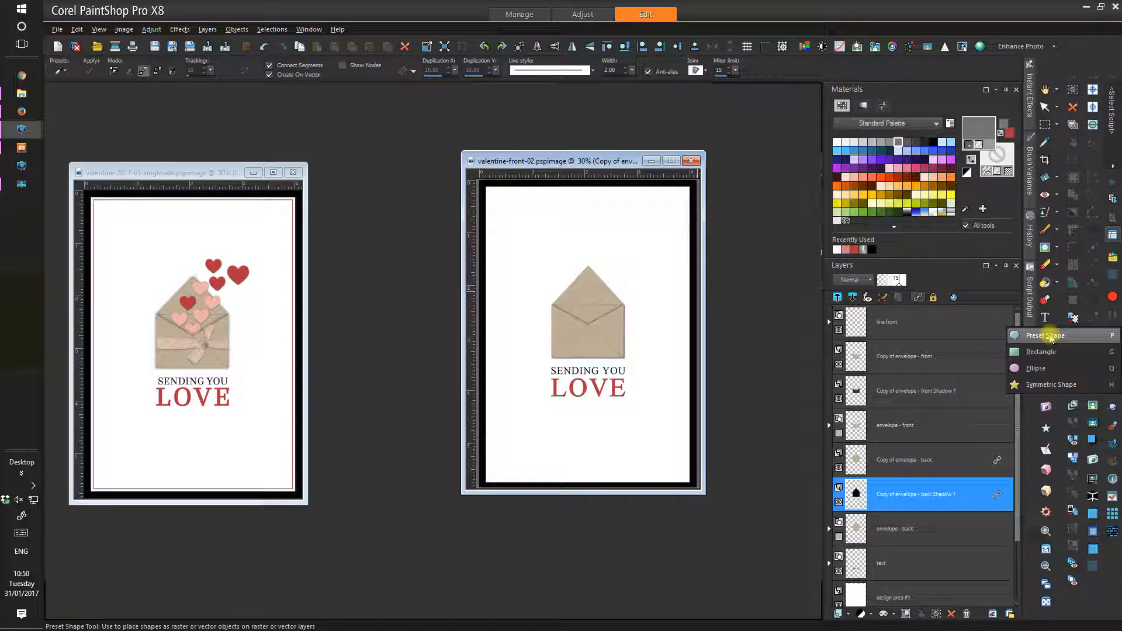
pyautogui.click(1046, 335)
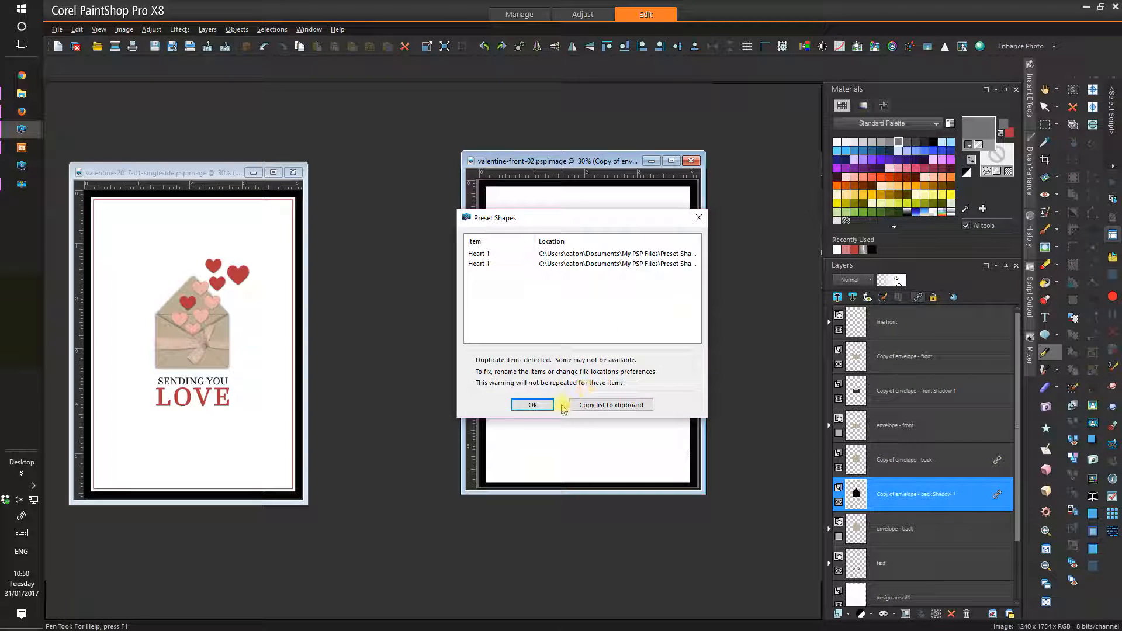
pyautogui.click(533, 405)
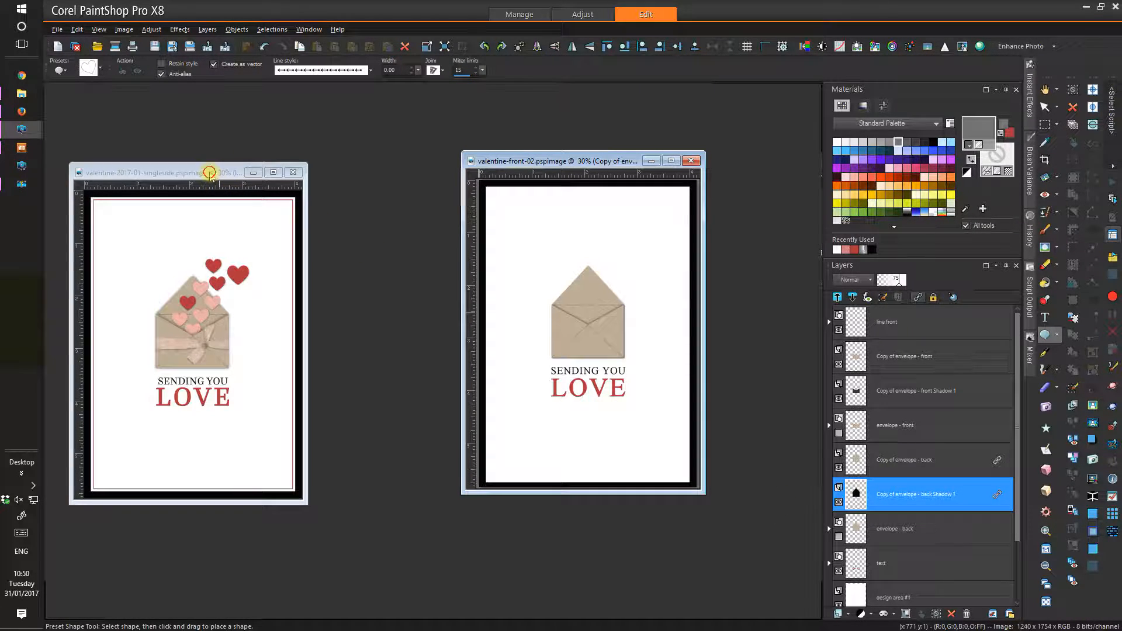
pyautogui.moveTo(211, 175); pyautogui.dragTo(221, 170)
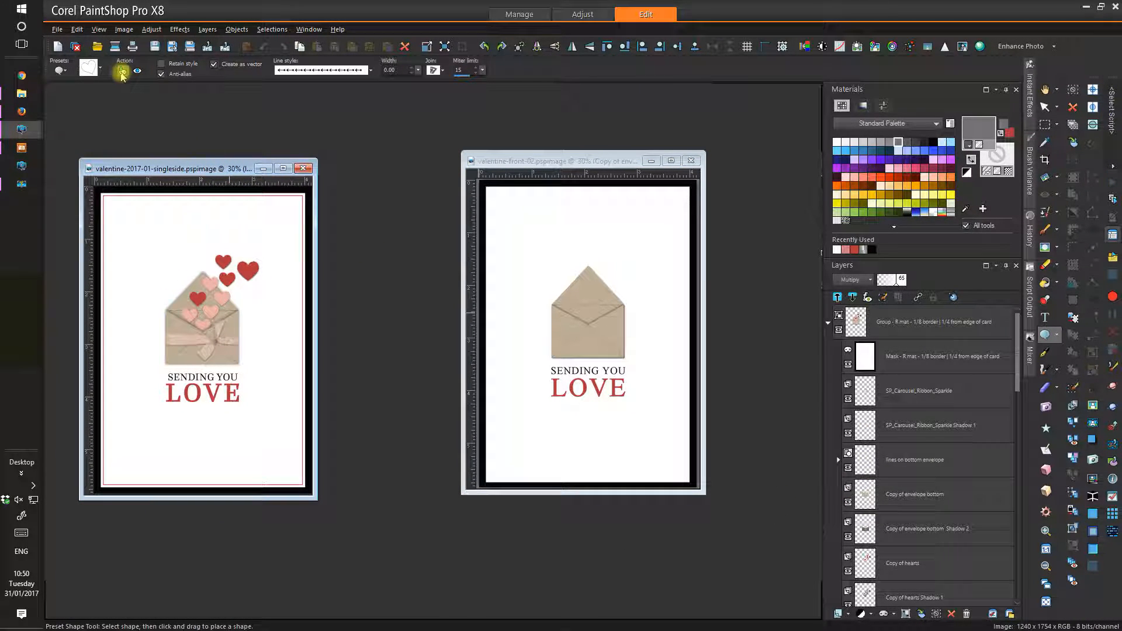
pyautogui.click(104, 70)
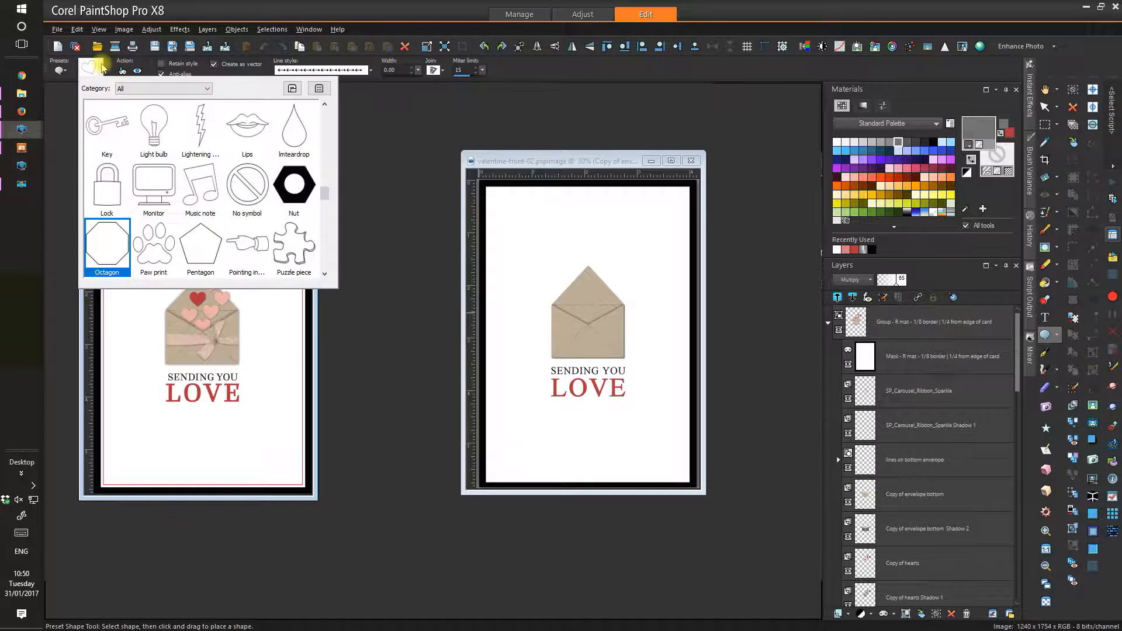
pyautogui.moveTo(329, 192)
pyautogui.mouseDown()
pyautogui.moveTo(335, 248)
pyautogui.moveTo(335, 175)
pyautogui.mouseUp()
pyautogui.click(199, 193)
pyautogui.click(100, 196)
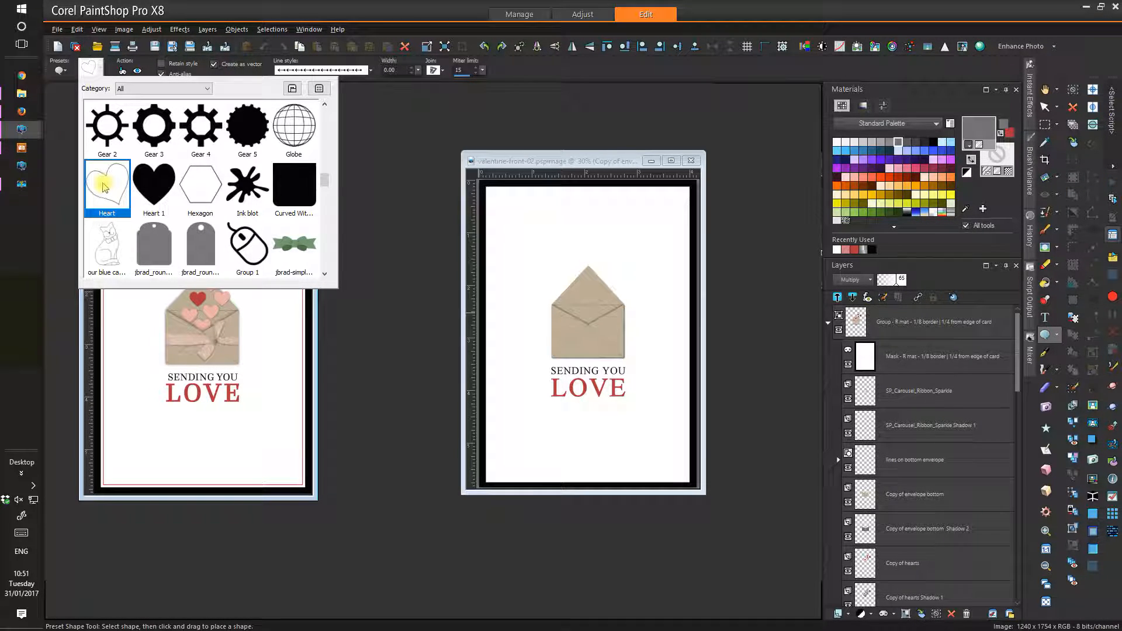
pyautogui.click(159, 188)
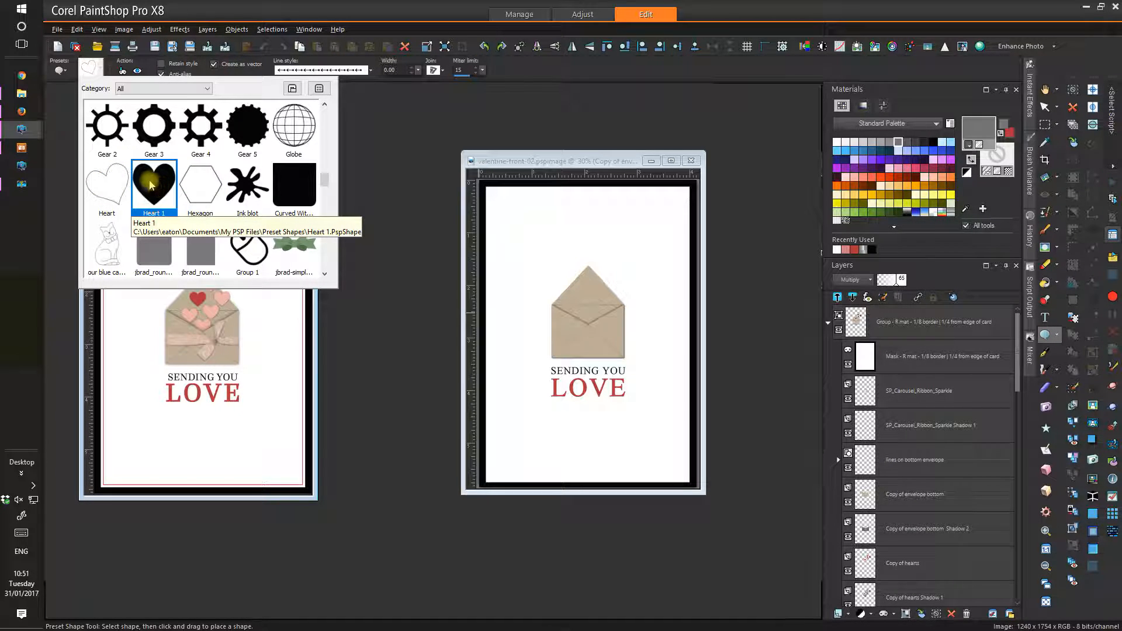
pyautogui.click(126, 134)
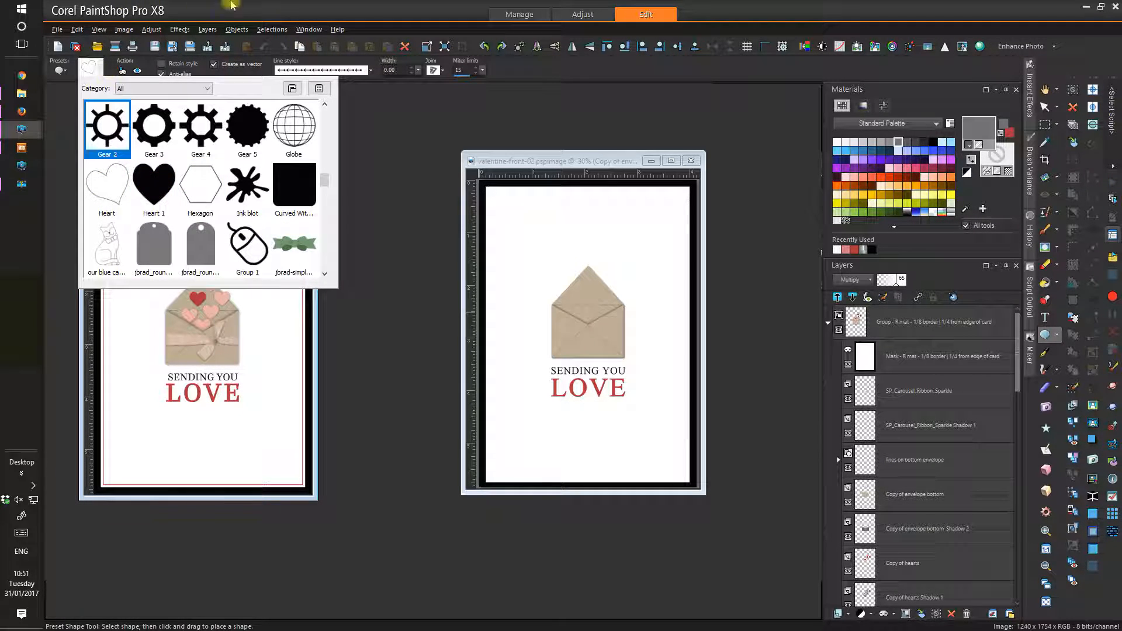
# - Add a vector layer named heart above the line front layer in valentine-front-02
pyautogui.click(545, 161)
pyautogui.moveTo(545, 161); pyautogui.dragTo(573, 165)
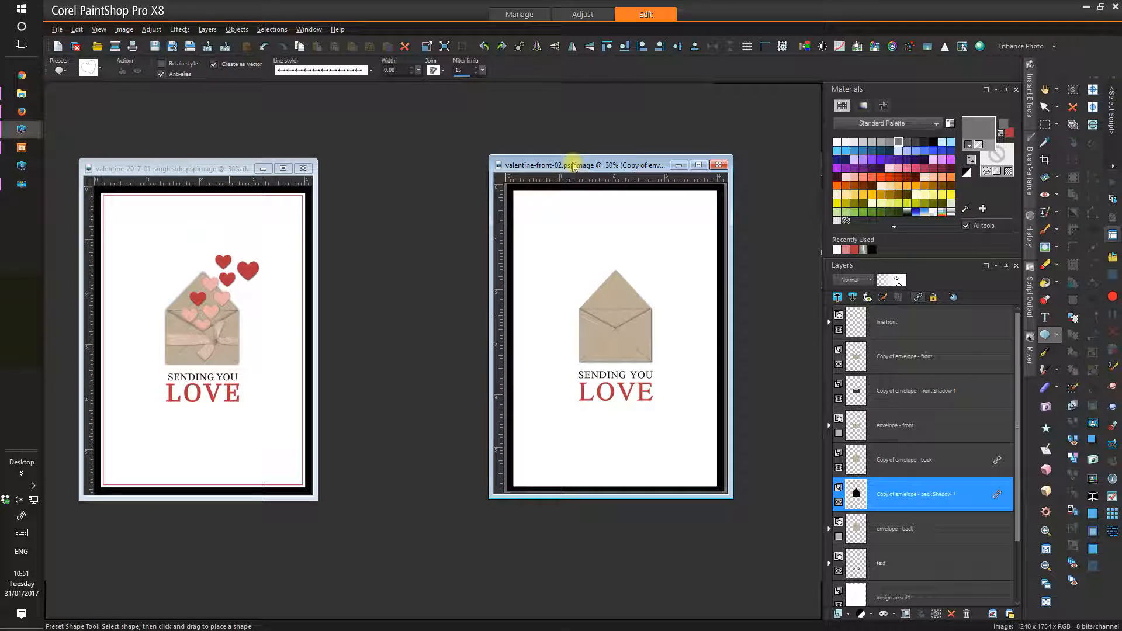
pyautogui.click(959, 320)
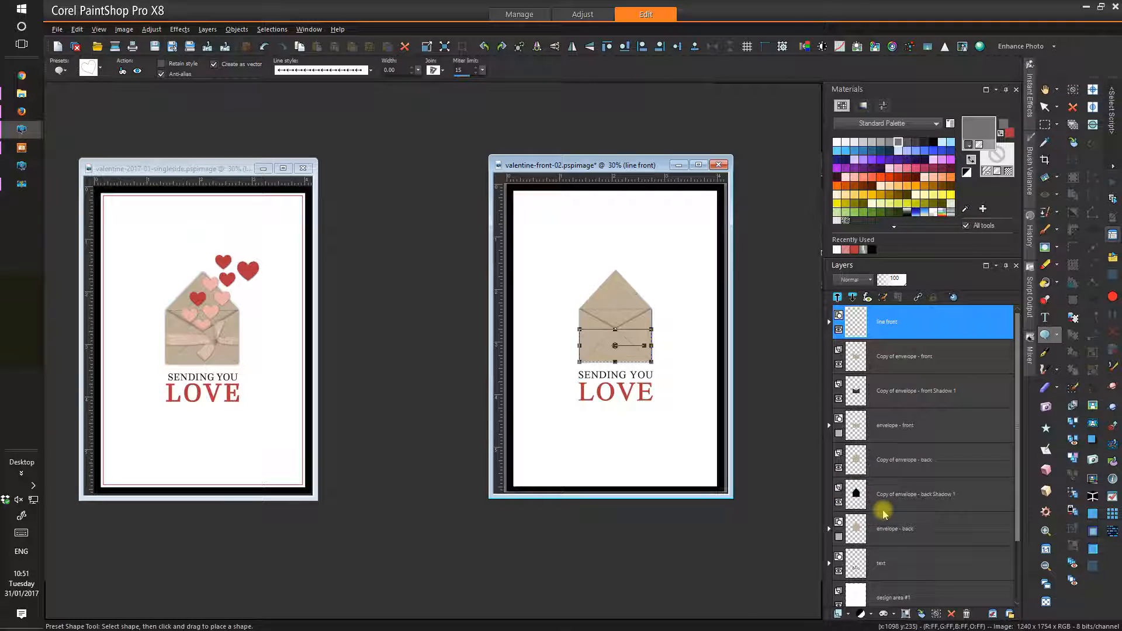
pyautogui.moveTo(884, 514)
pyautogui.click(849, 613)
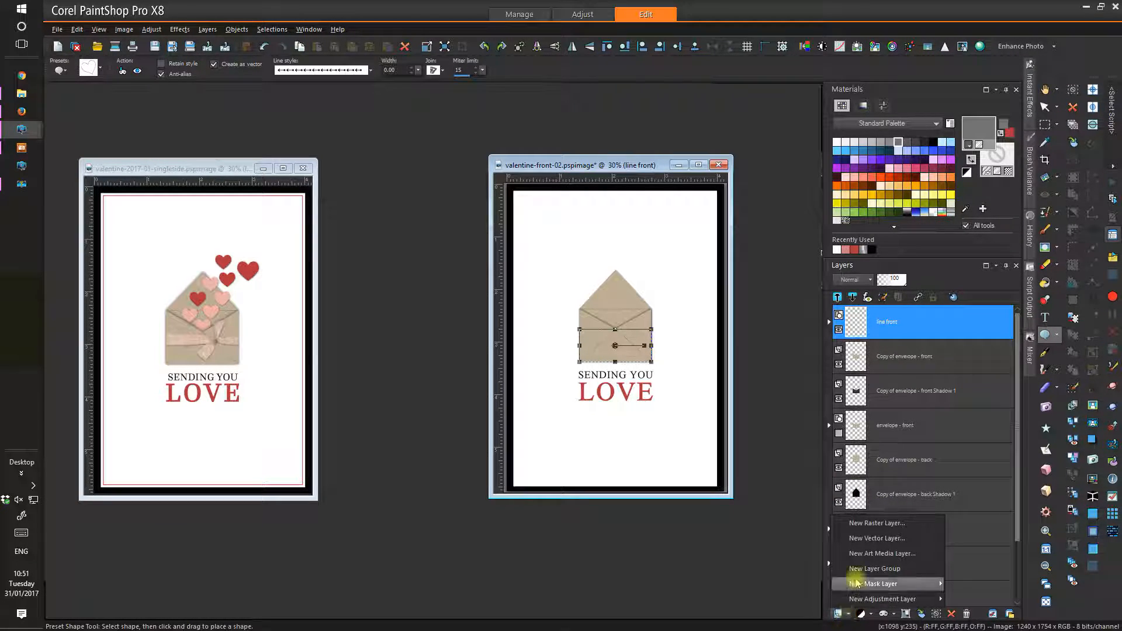
pyautogui.click(859, 540)
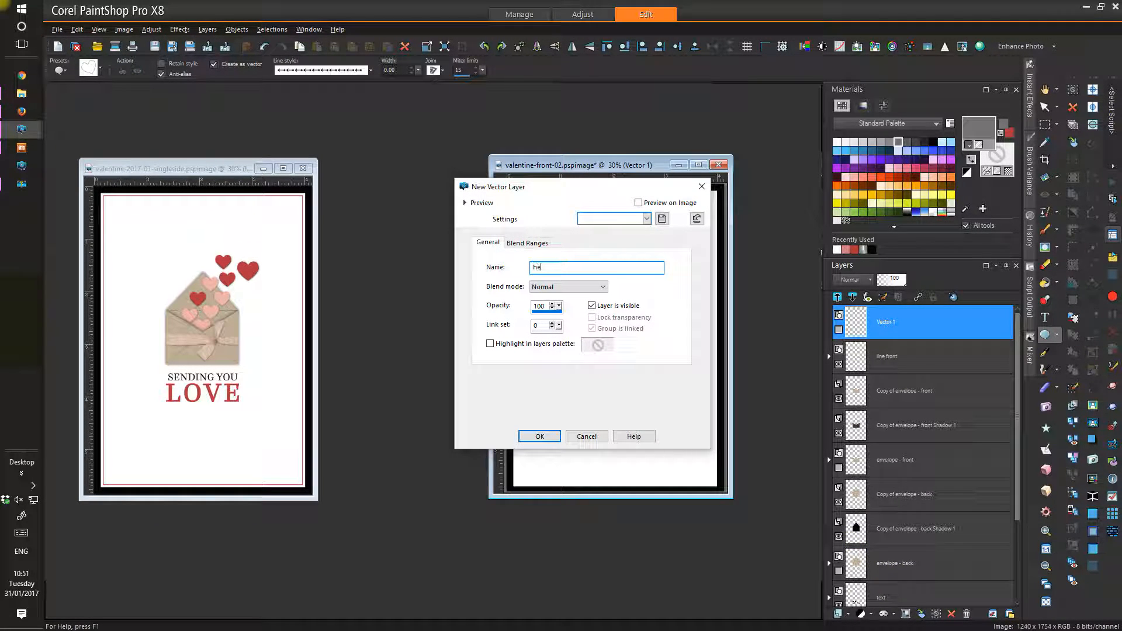
pyautogui.press('Return')
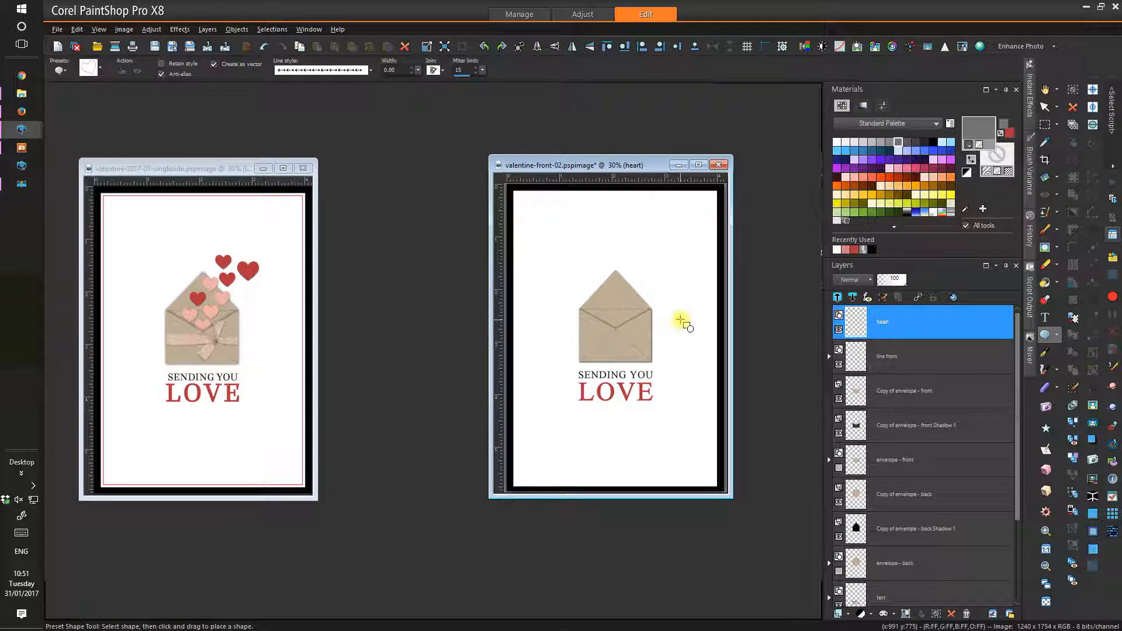
# - Show the grid over the card and enlarge the envelope in valentine-front-02 to 100%
pyautogui.click(747, 48)
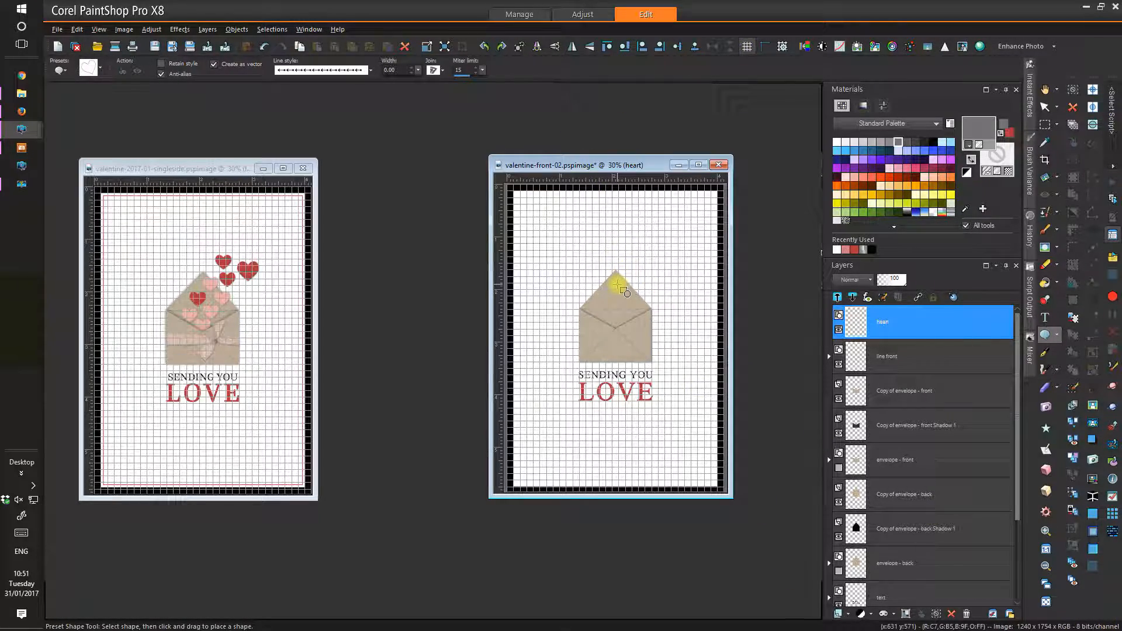
pyautogui.scroll(5, 619, 286)
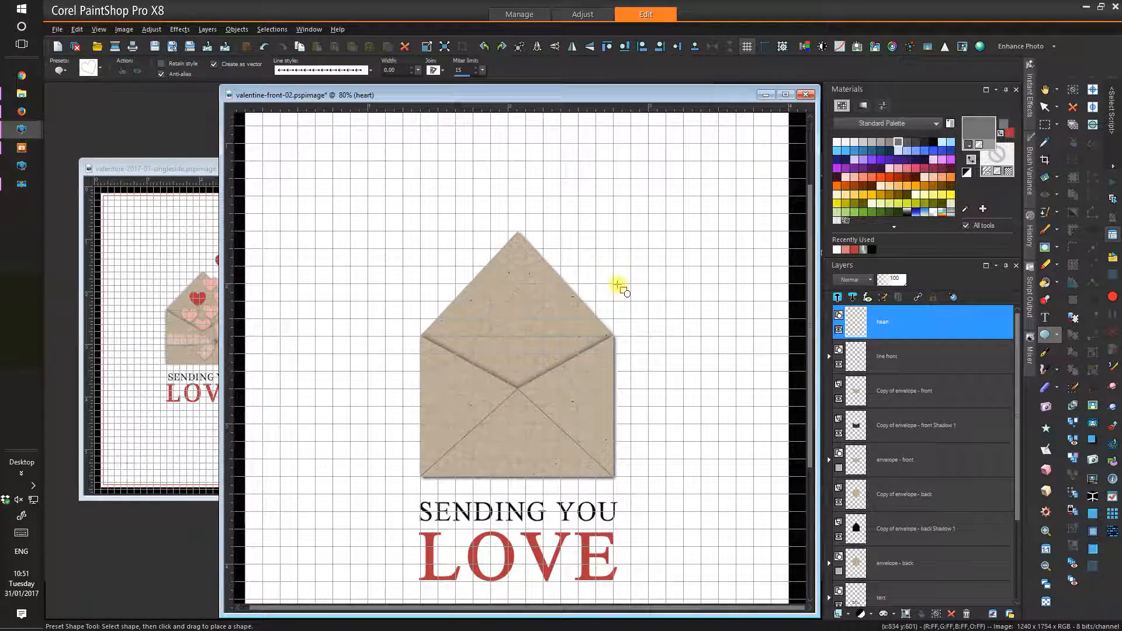
pyautogui.scroll(1, 619, 285)
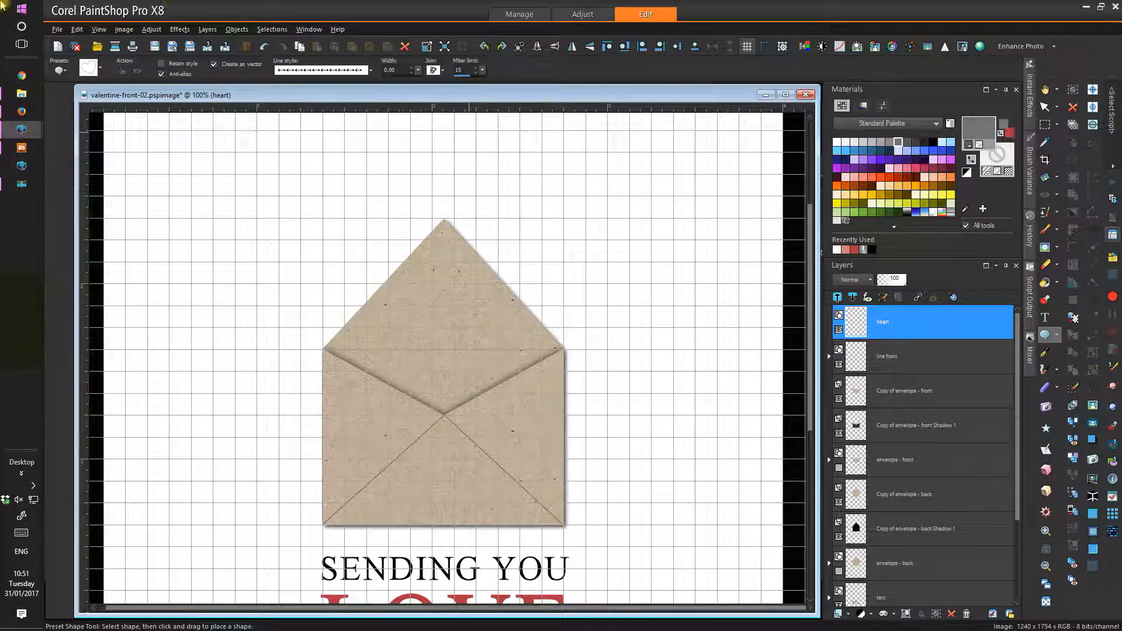
pyautogui.moveTo(249, 96); pyautogui.dragTo(433, 109)
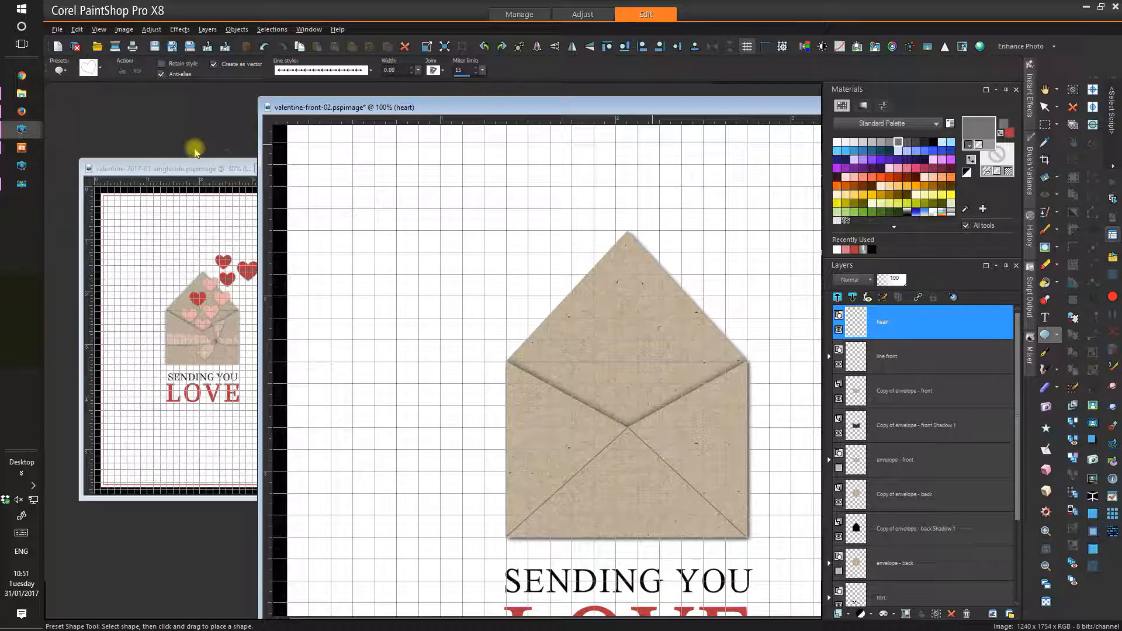
# - Arrange both card windows side by side, with the reference hearts at 60% and the envelope at 150%
pyautogui.click(205, 169)
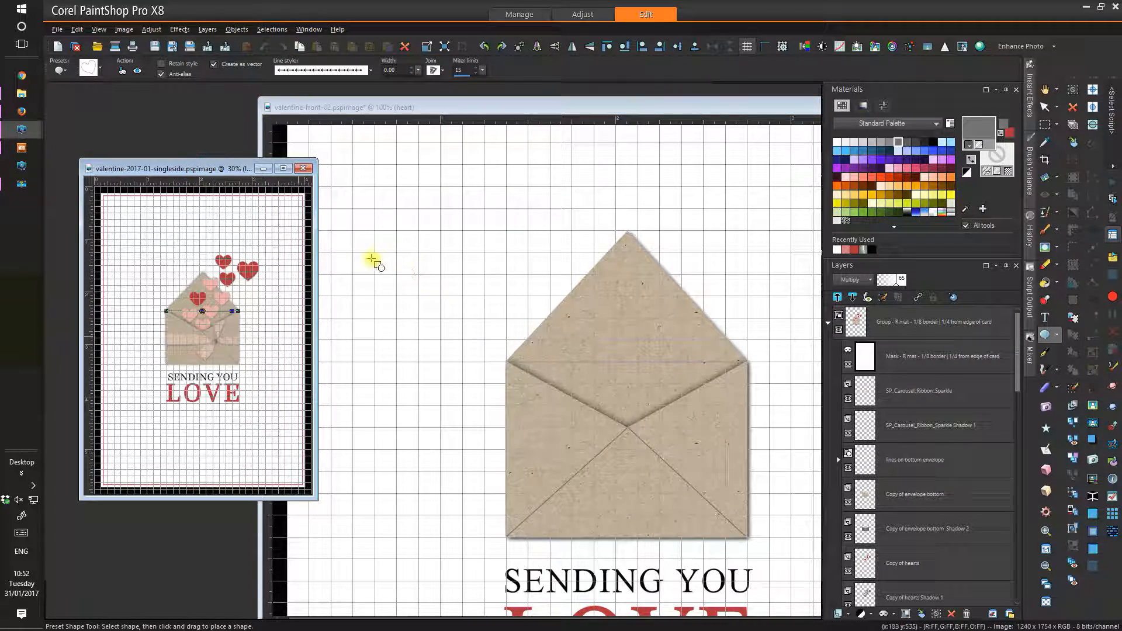
pyautogui.scroll(2, 365, 274)
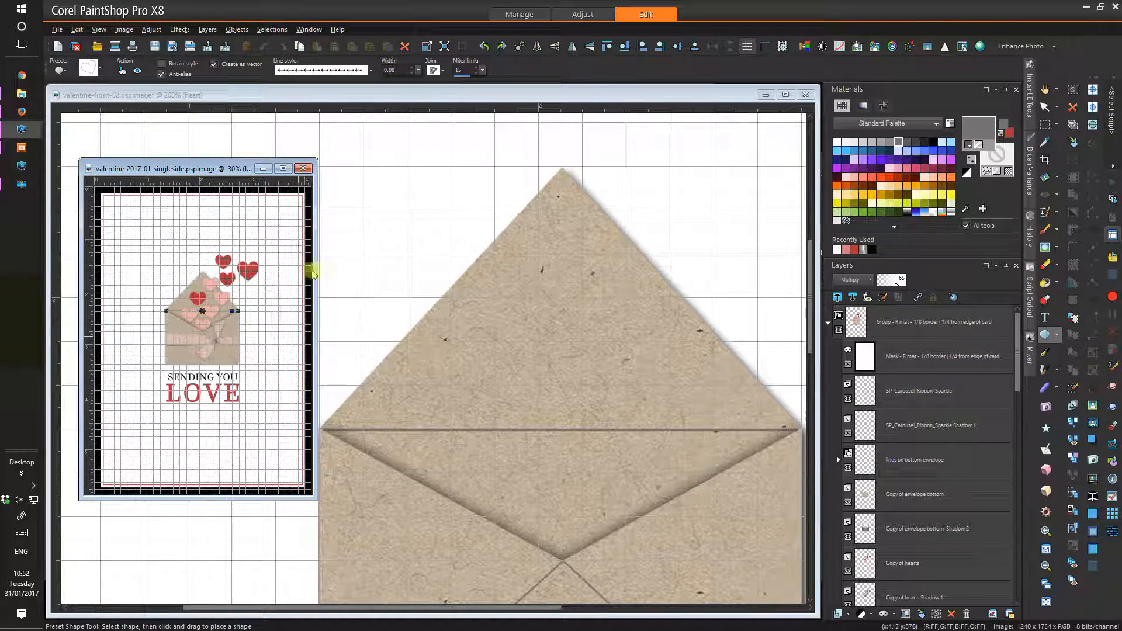
pyautogui.scroll(2, 257, 285)
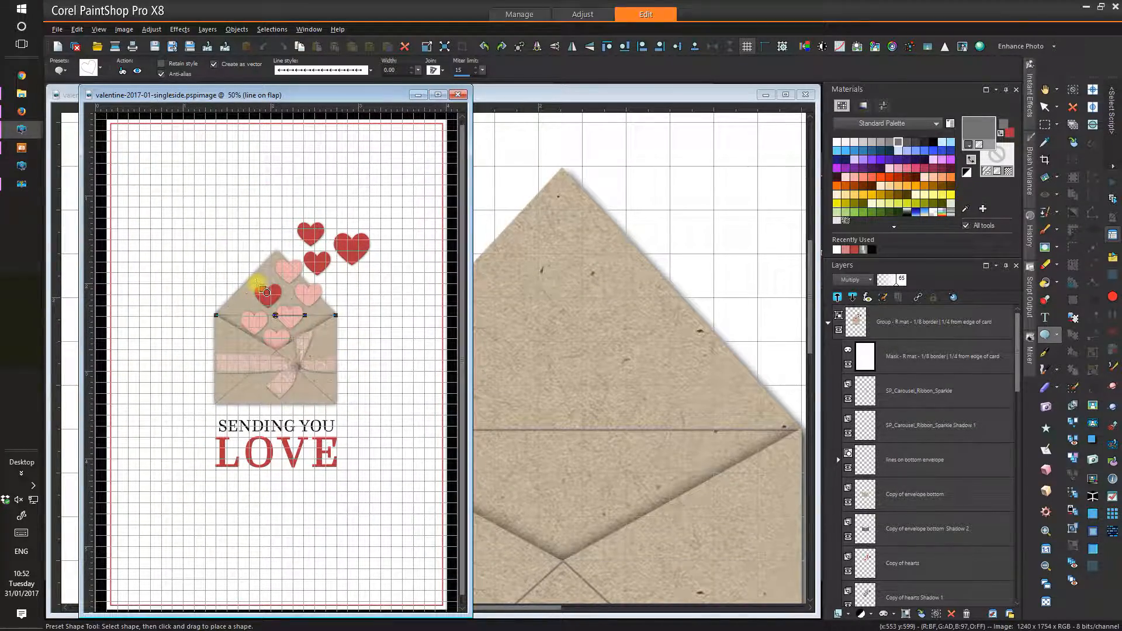
pyautogui.scroll(2, 266, 291)
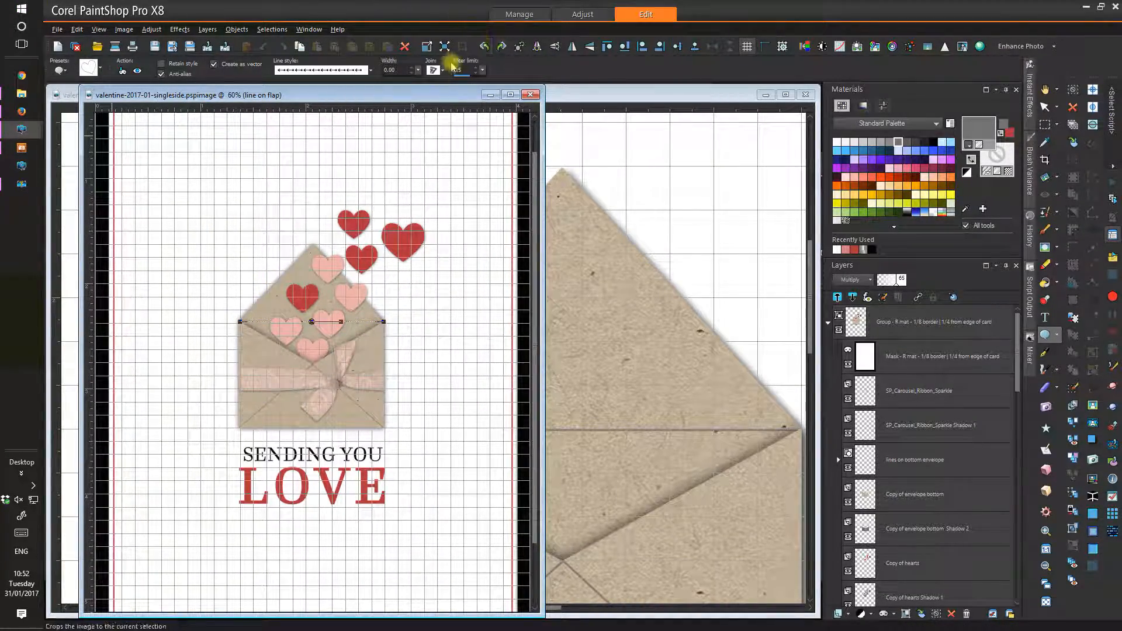
pyautogui.moveTo(441, 94); pyautogui.dragTo(333, 97)
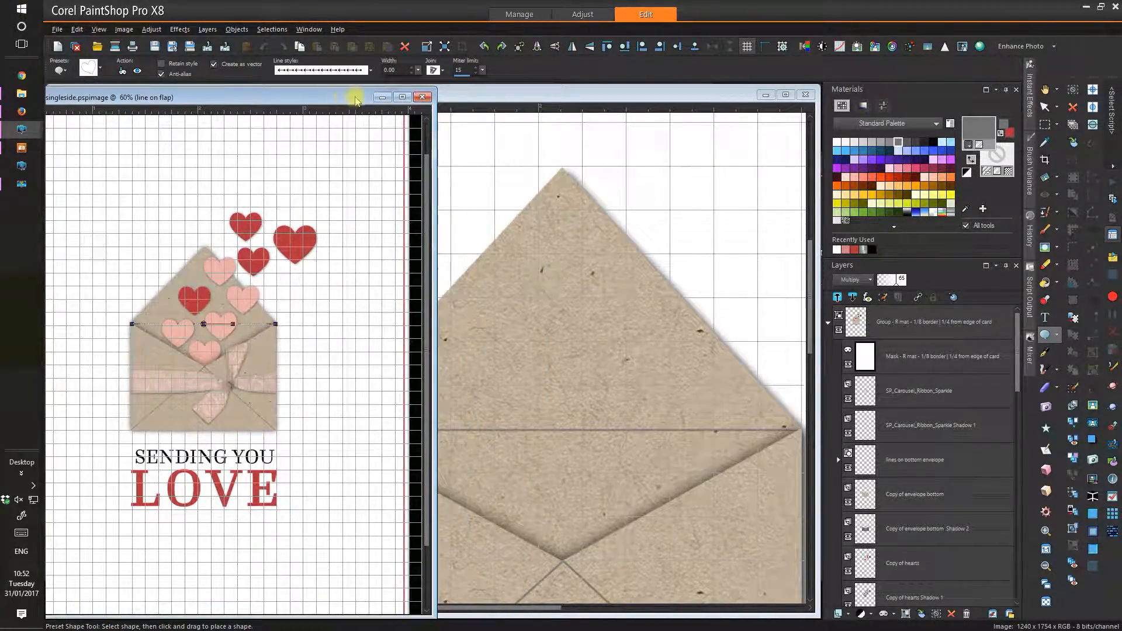
pyautogui.click(633, 101)
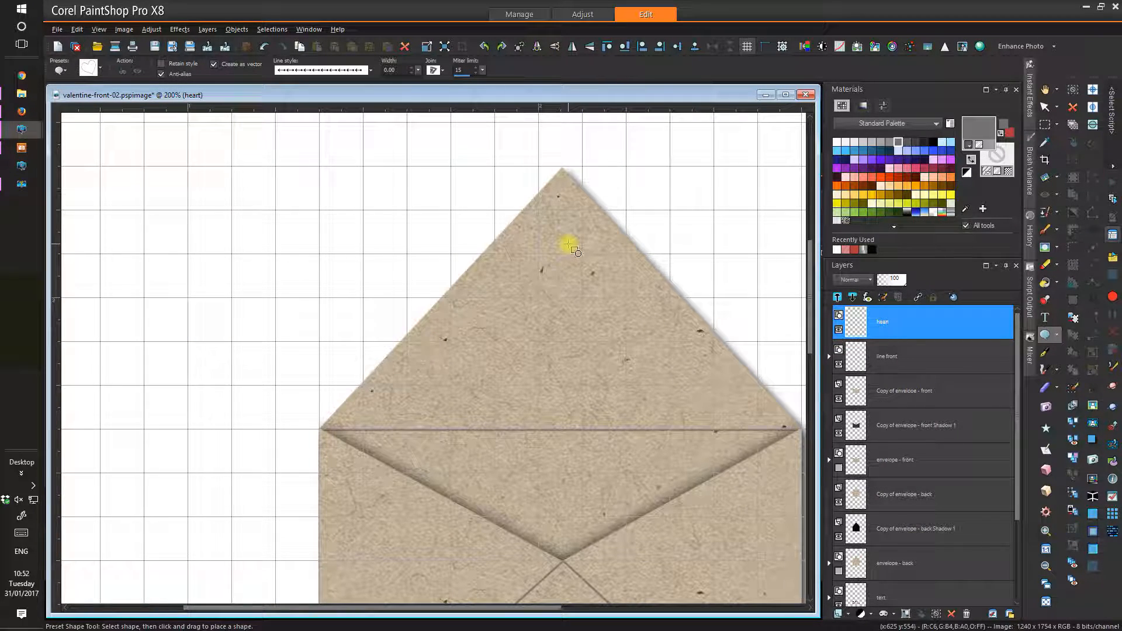
pyautogui.scroll(-1, 569, 245)
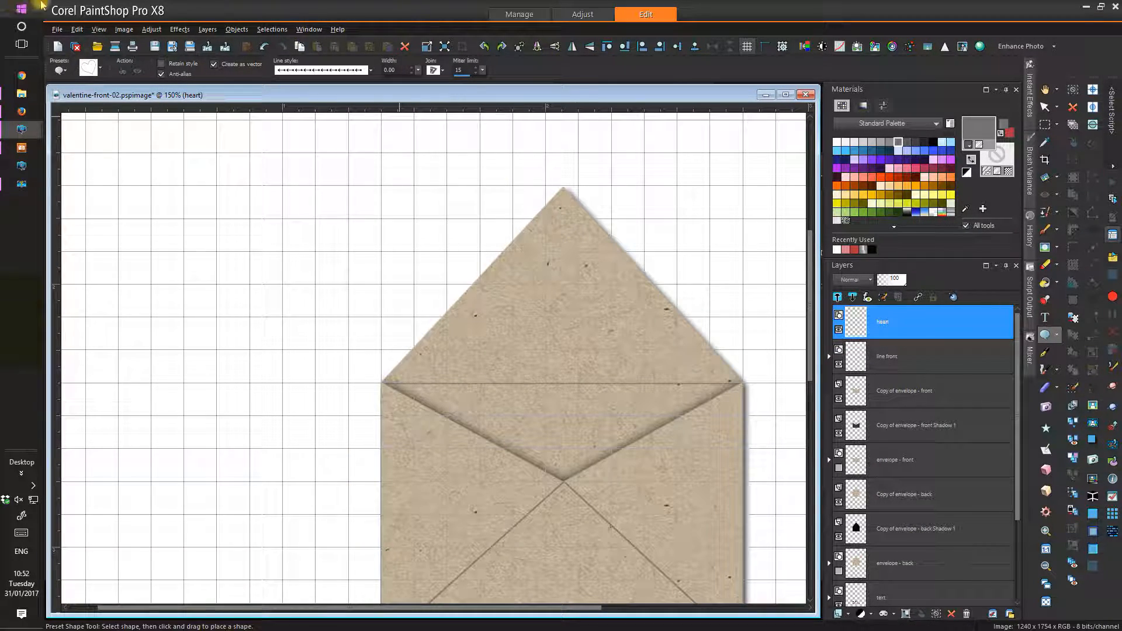
pyautogui.moveTo(179, 94); pyautogui.dragTo(414, 100)
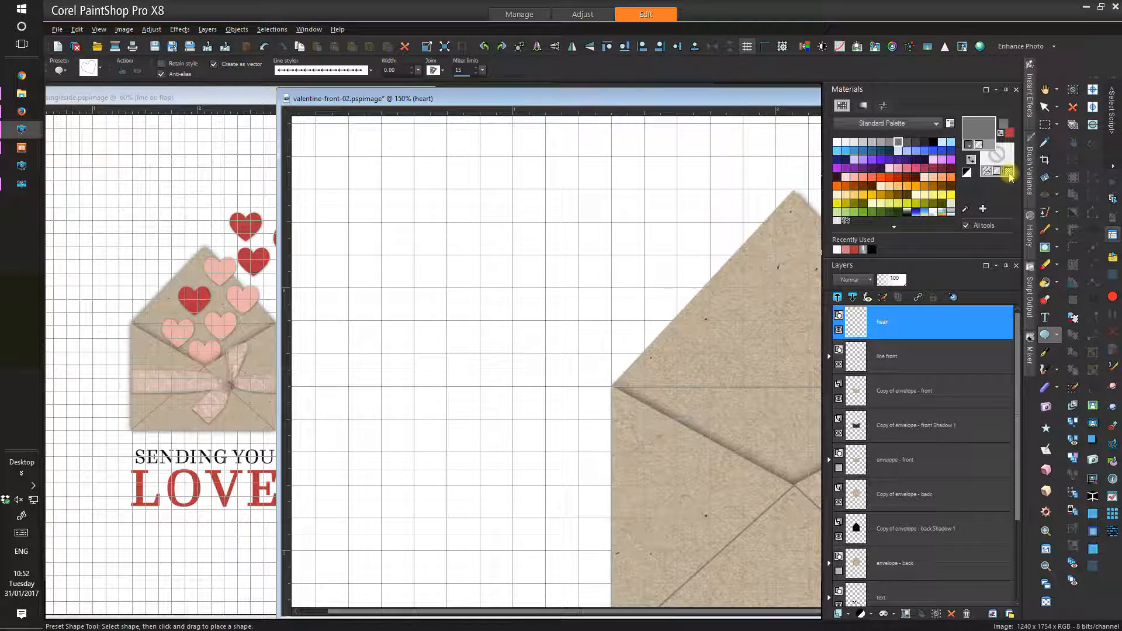
# - Set the fill to pink #f3b6b1 sampled from a light heart on the reference card, and make the stroke transparent
pyautogui.click(1001, 151)
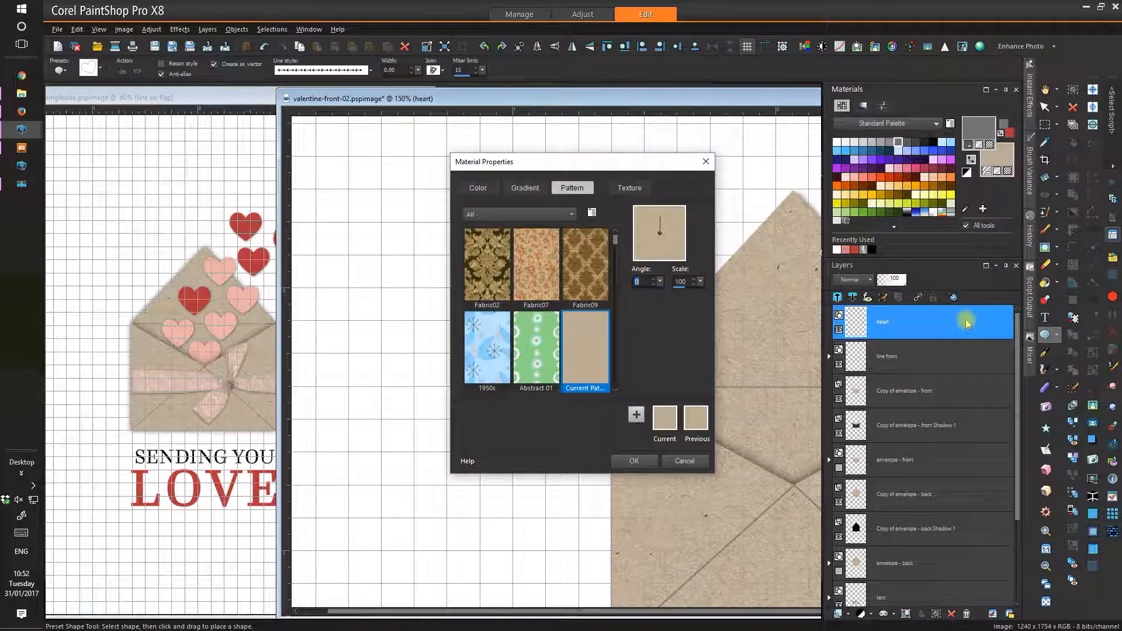
pyautogui.click(478, 188)
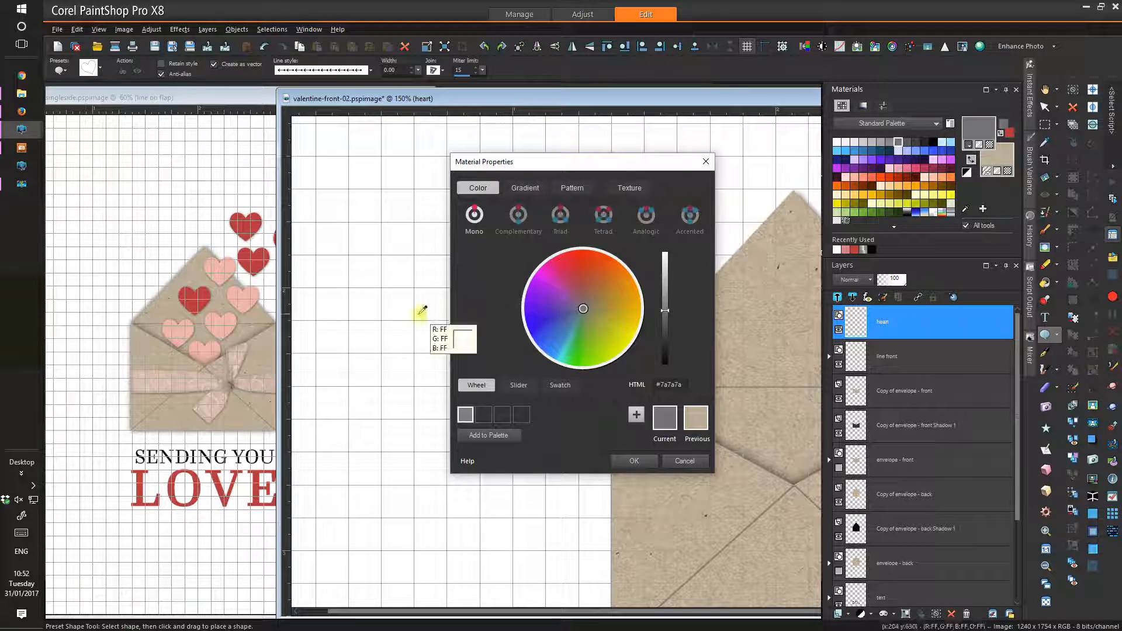
pyautogui.click(234, 261)
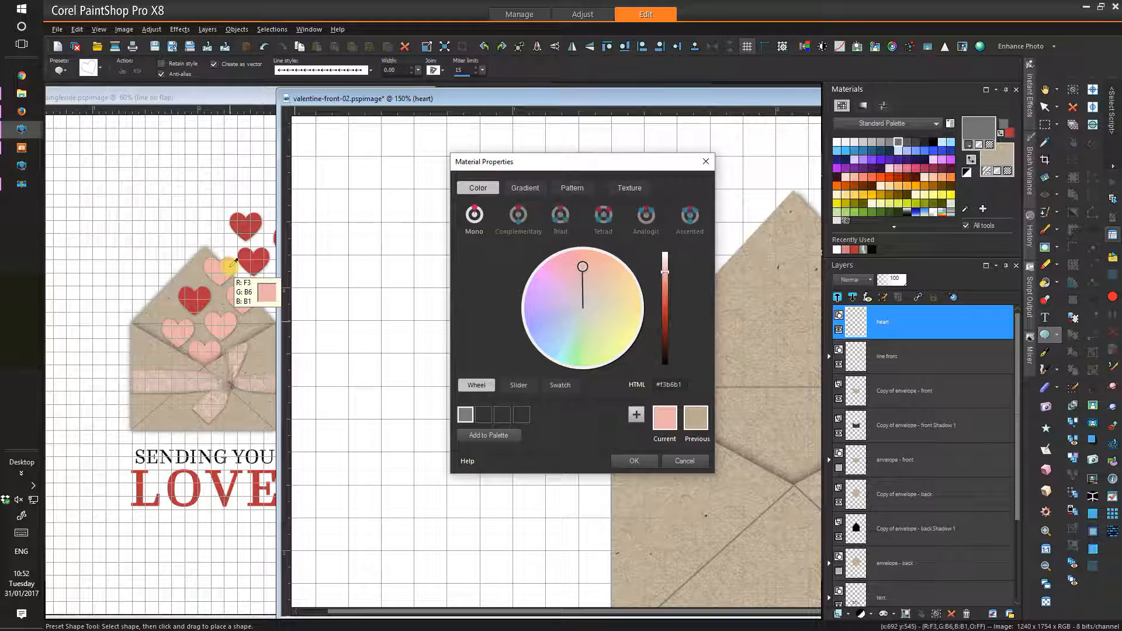
pyautogui.click(633, 462)
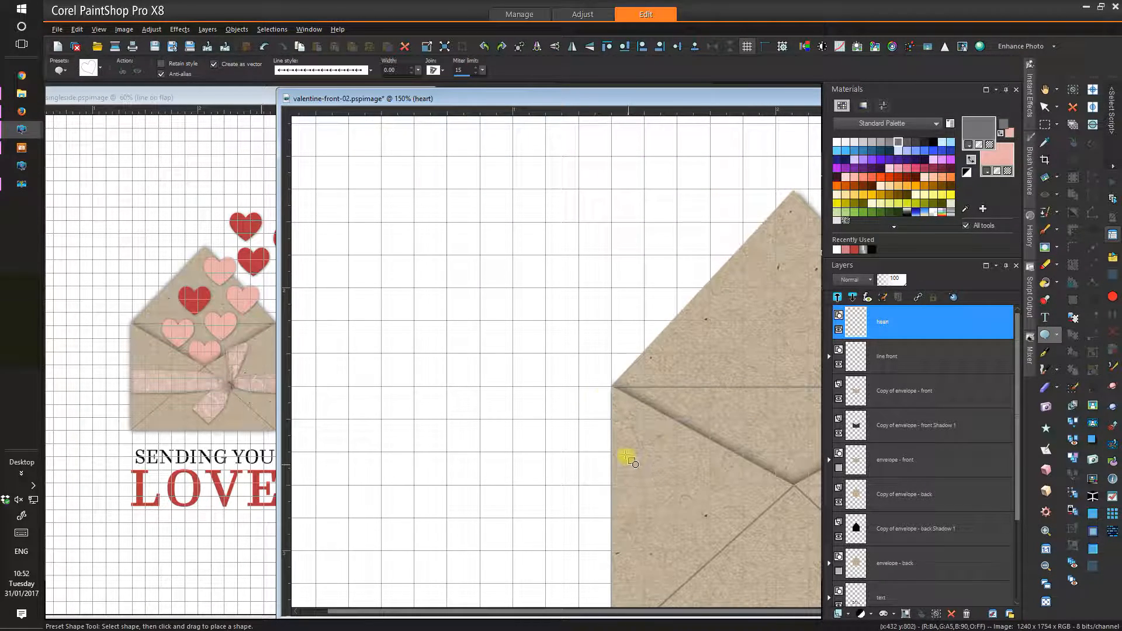
pyautogui.click(990, 145)
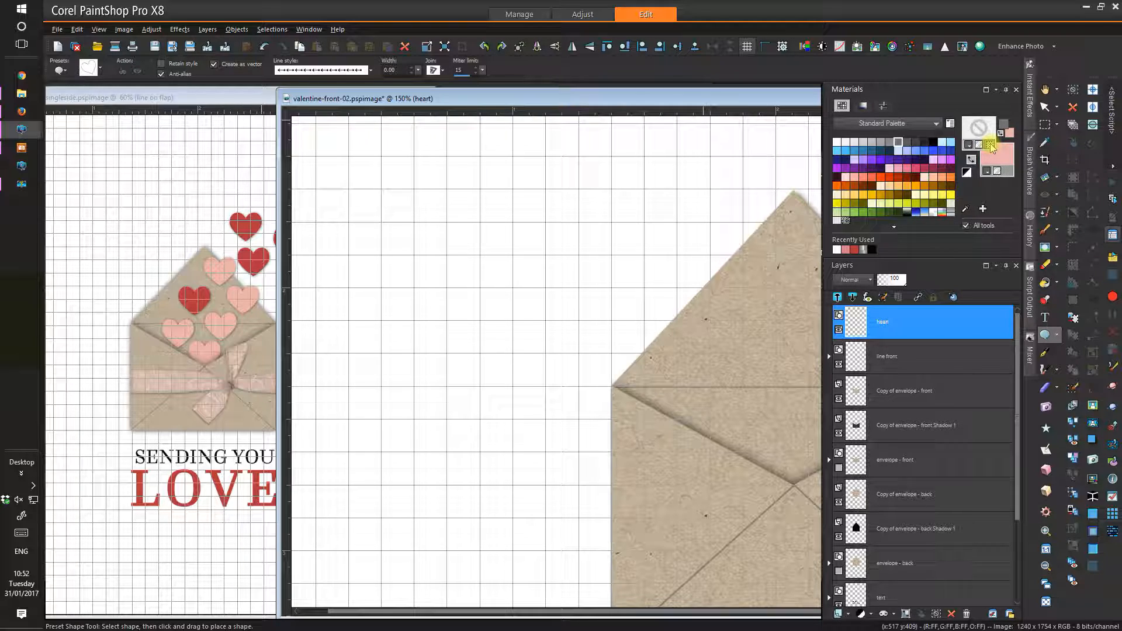
pyautogui.click(416, 71)
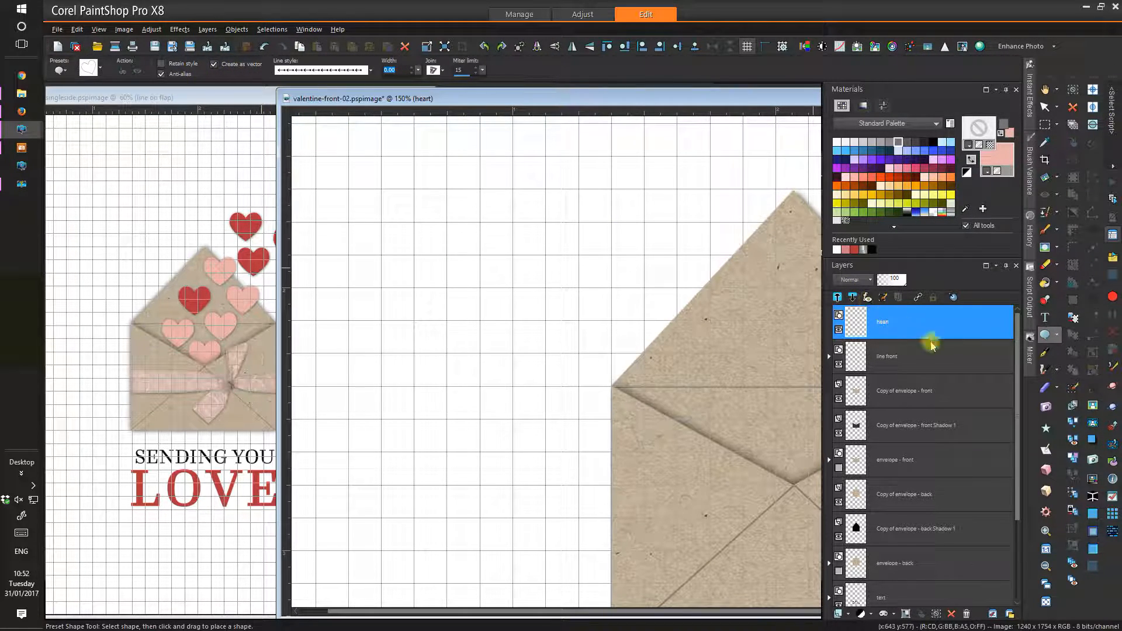
# - Draw a tall pink ellipse about 150 by 263 pixels in the blank area beside the envelope
pyautogui.click(1057, 336)
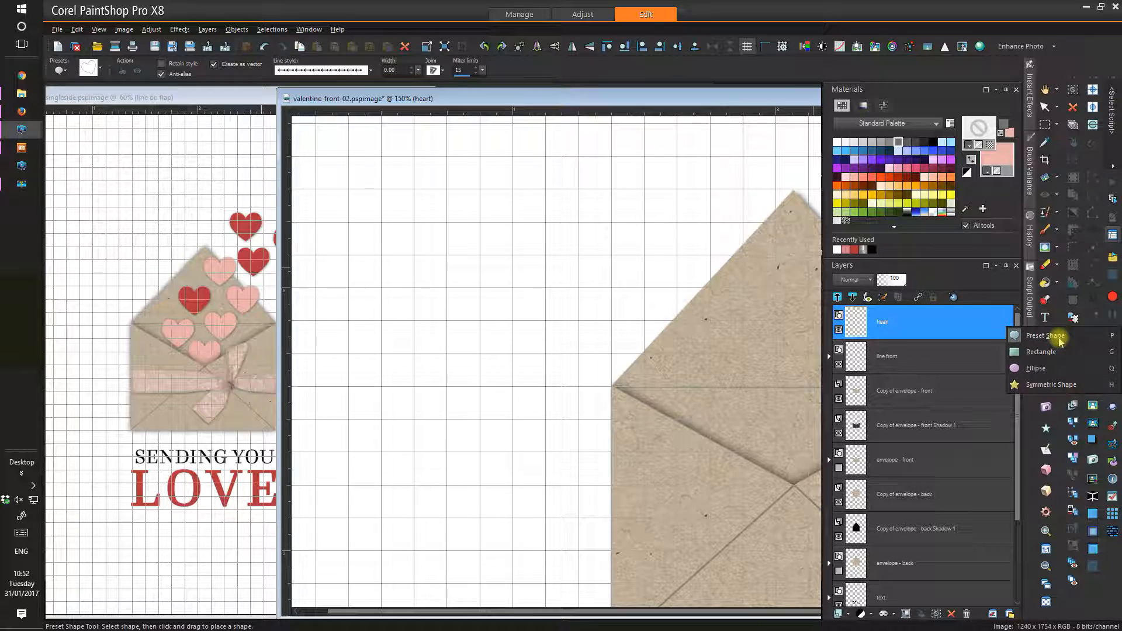
pyautogui.click(1033, 369)
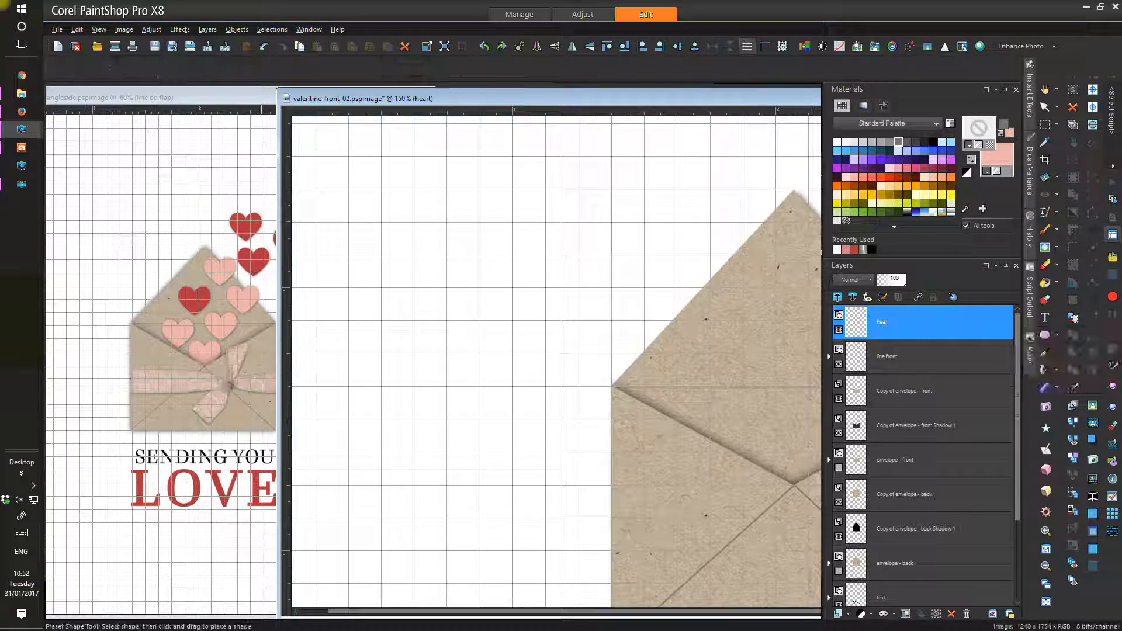
pyautogui.moveTo(1030, 369)
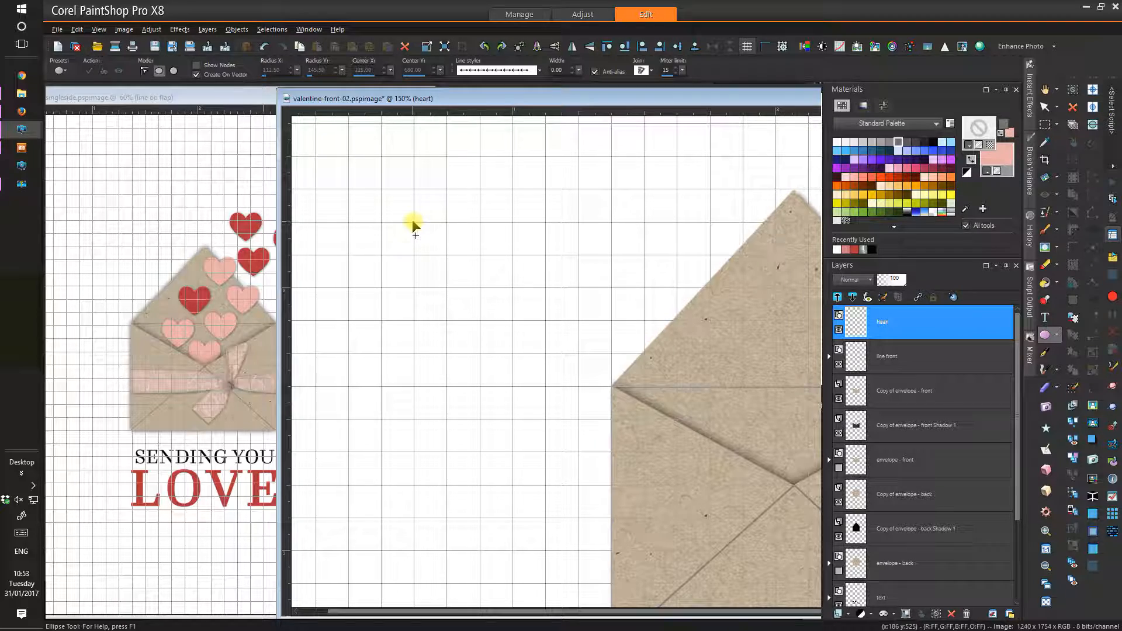
pyautogui.moveTo(413, 224); pyautogui.dragTo(541, 463)
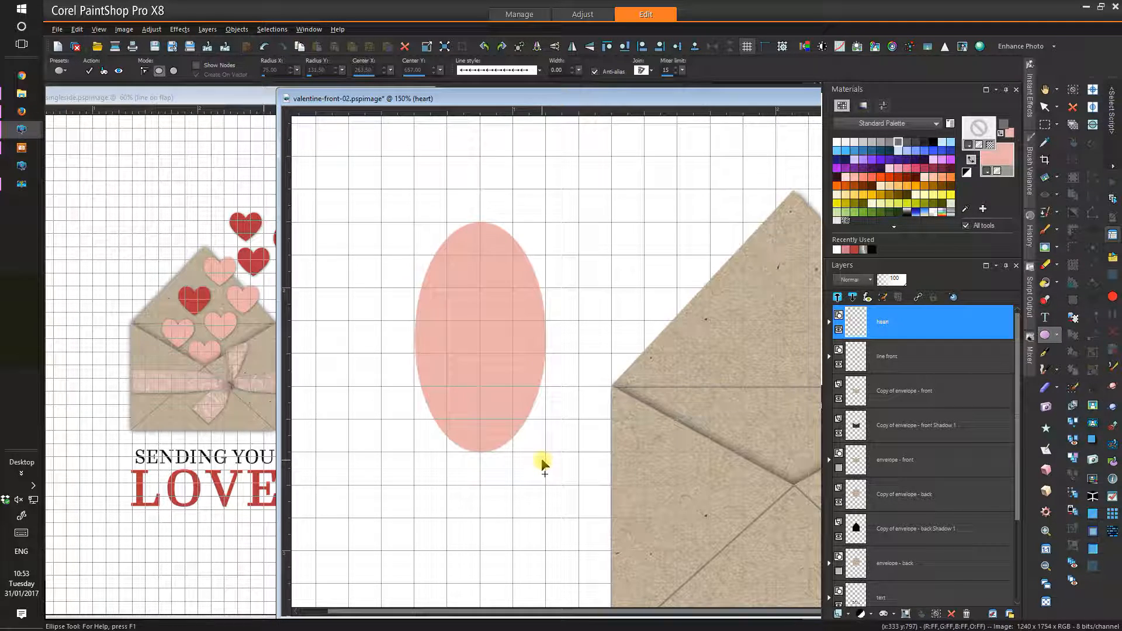
# - Select the ellipse inside the heart layer for editing with the Pen tool and convert it to a path
pyautogui.click(830, 323)
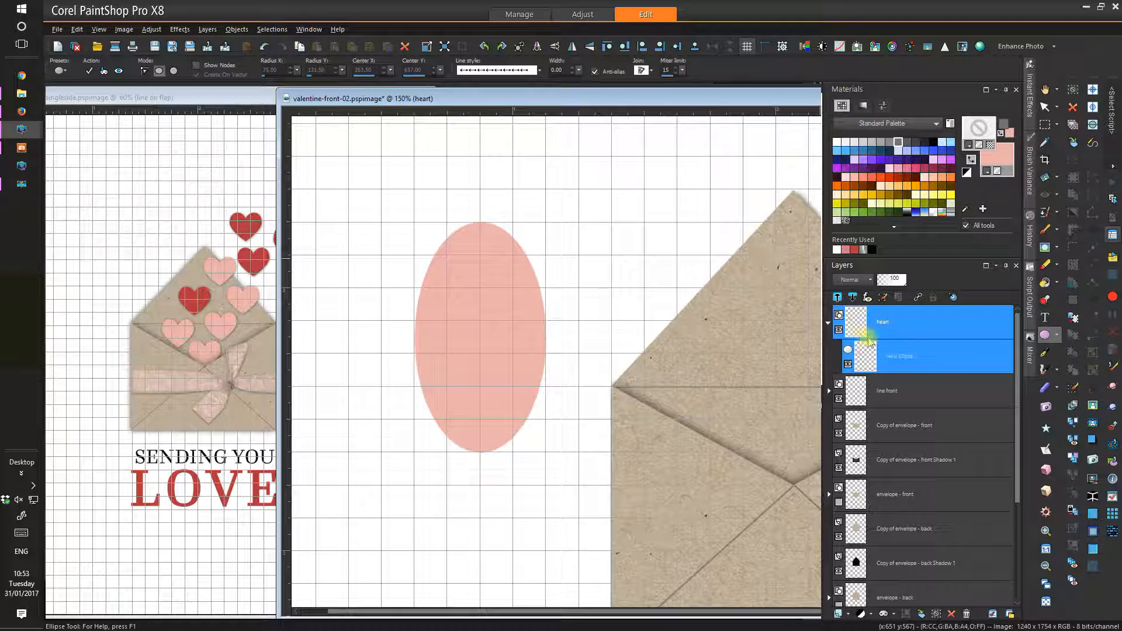
pyautogui.click(1047, 356)
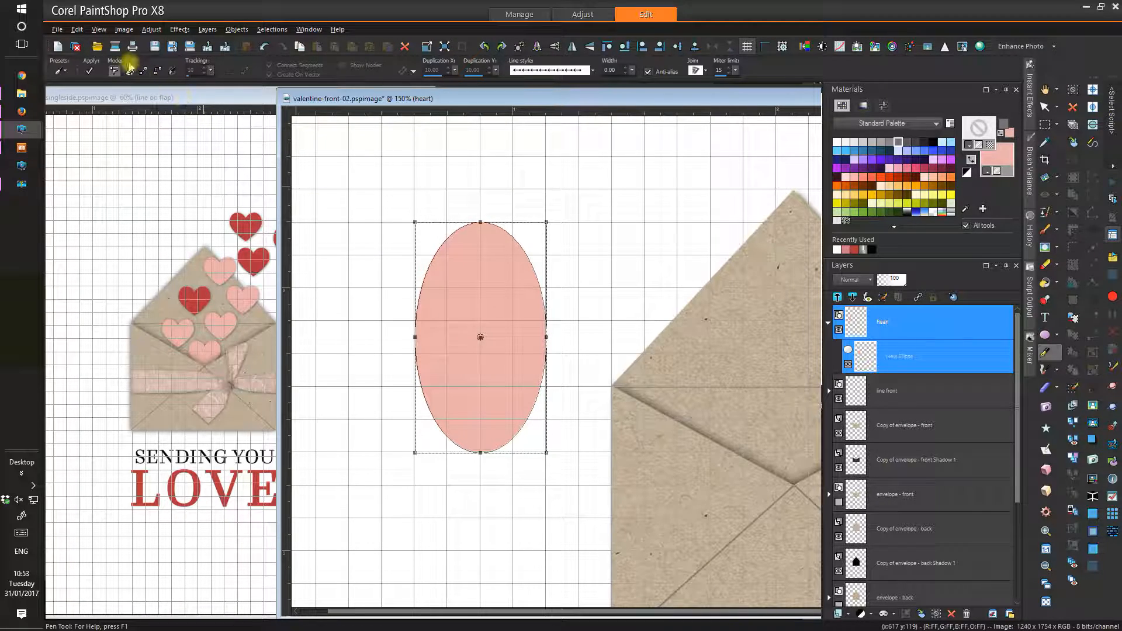
pyautogui.click(235, 29)
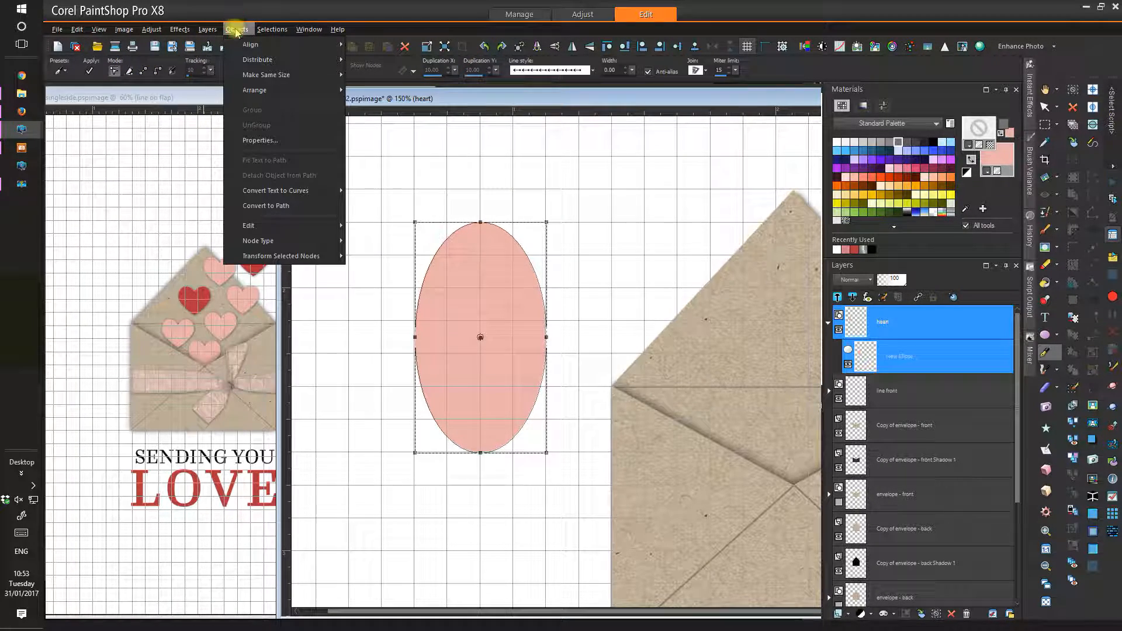
pyautogui.click(277, 207)
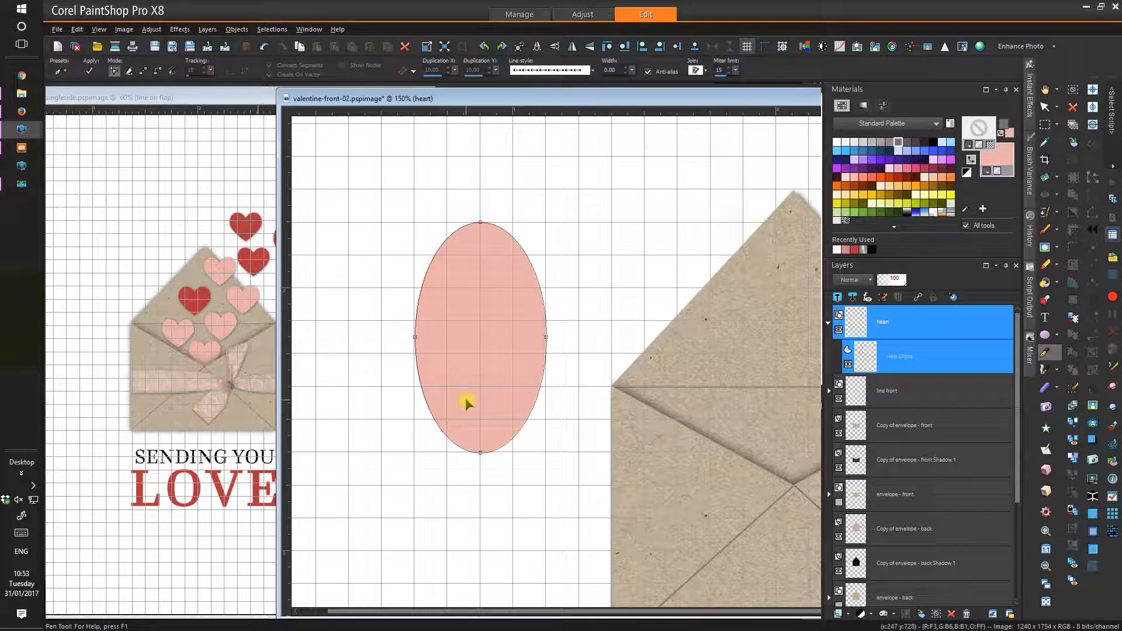
# - Move the ellipse's top node straight down to just below the shape's centre, forming the notch of a heart
pyautogui.click(479, 223)
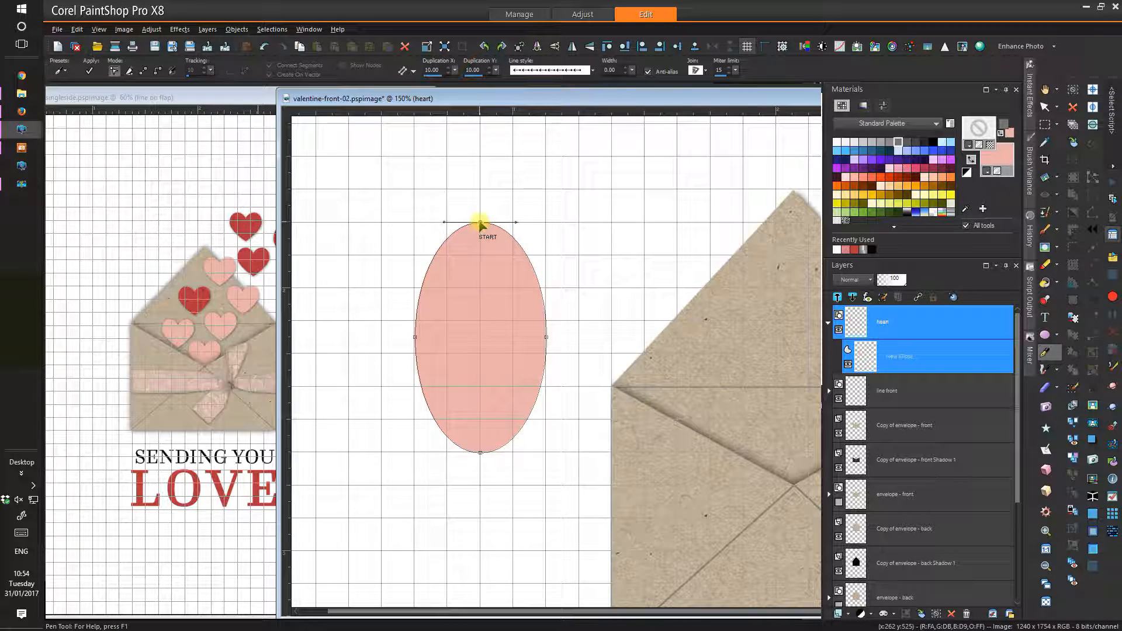
pyautogui.moveTo(479, 223); pyautogui.dragTo(477, 355)
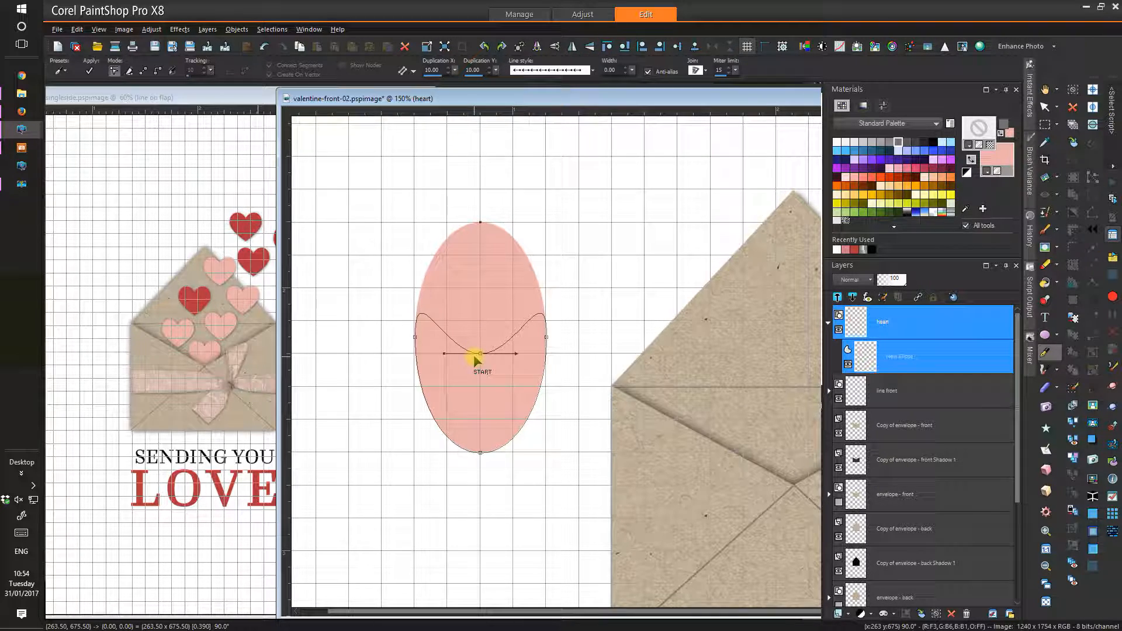
pyautogui.moveTo(475, 367); pyautogui.dragTo(475, 367)
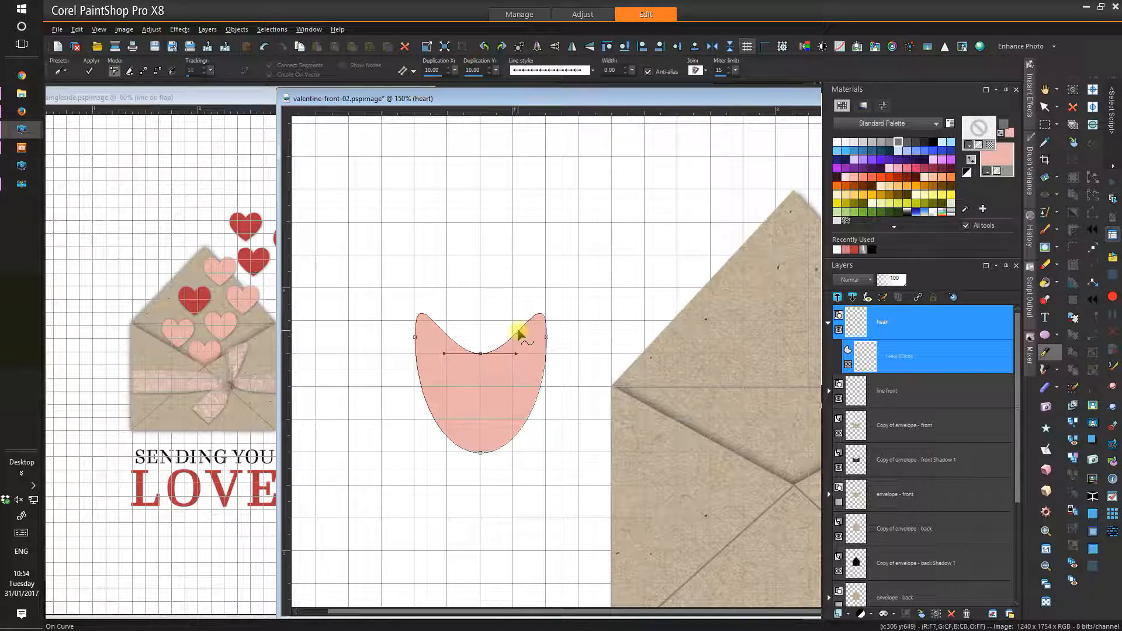
# - Hide the grid and shorten both horizontal control arms of the notch node to sharpen the dip between the lobes
pyautogui.moveTo(515, 354); pyautogui.dragTo(535, 312)
pyautogui.moveTo(503, 374); pyautogui.dragTo(546, 288)
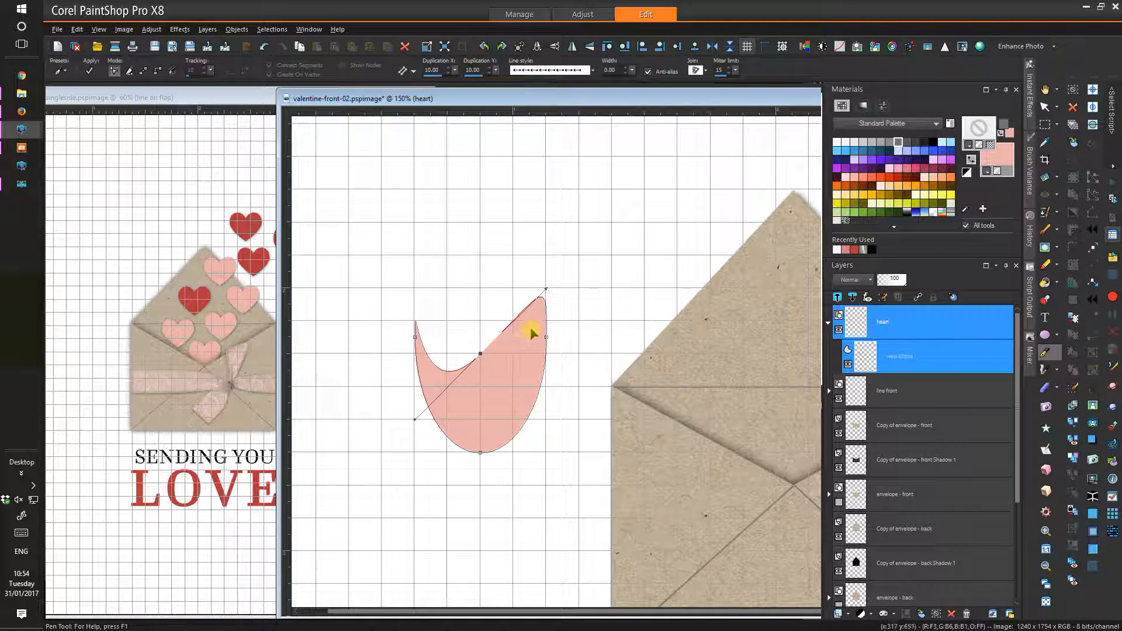
pyautogui.click(746, 46)
pyautogui.moveTo(548, 285); pyautogui.dragTo(488, 354)
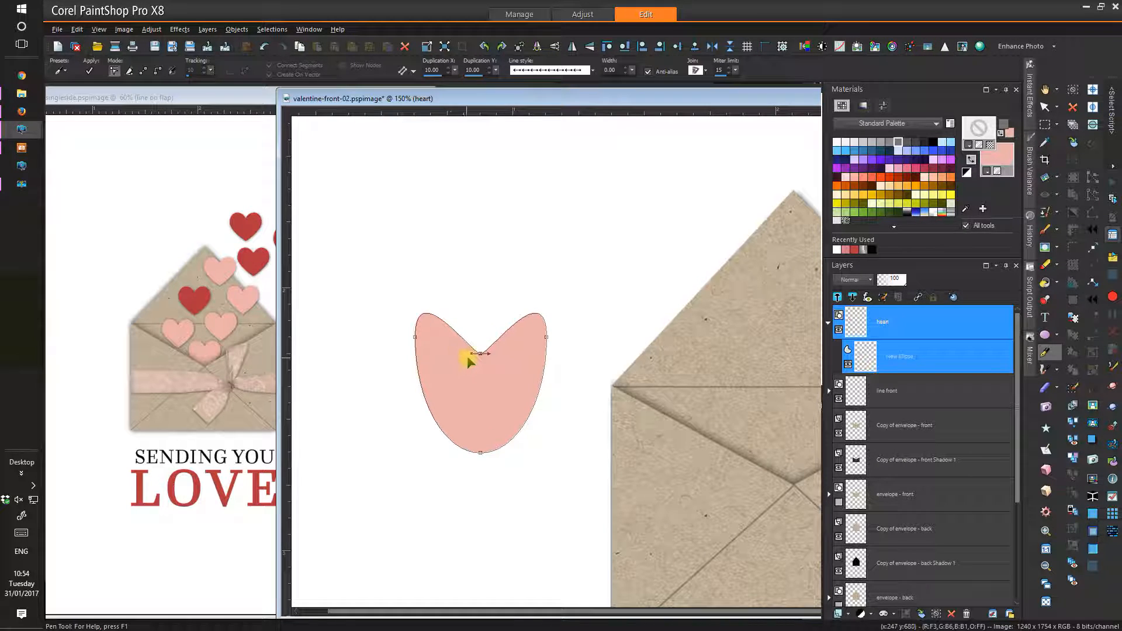
pyautogui.moveTo(474, 353); pyautogui.dragTo(473, 353)
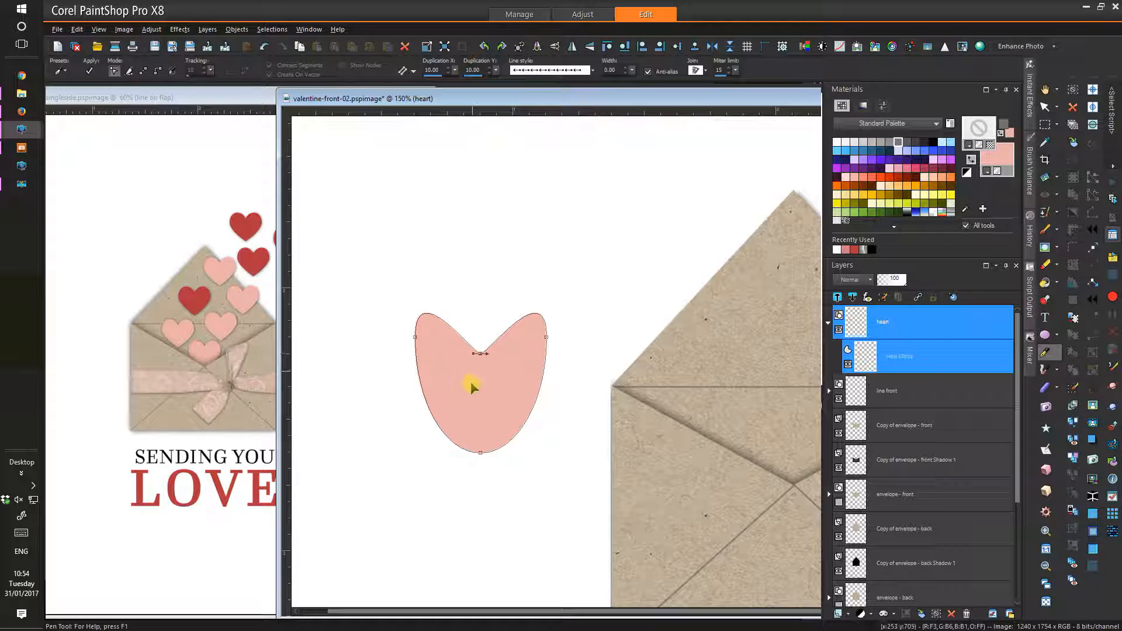
# - Shorten the control arms of both side nodes and tilt them inward symmetrically to round the heart's lobes
pyautogui.click(414, 338)
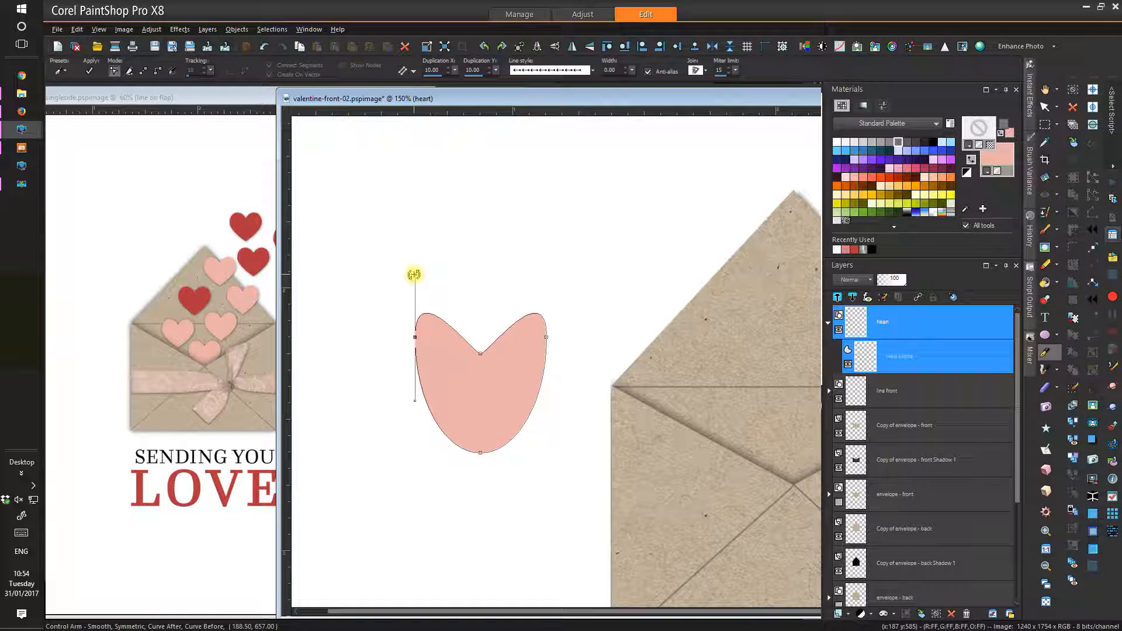
pyautogui.moveTo(416, 275); pyautogui.dragTo(429, 310)
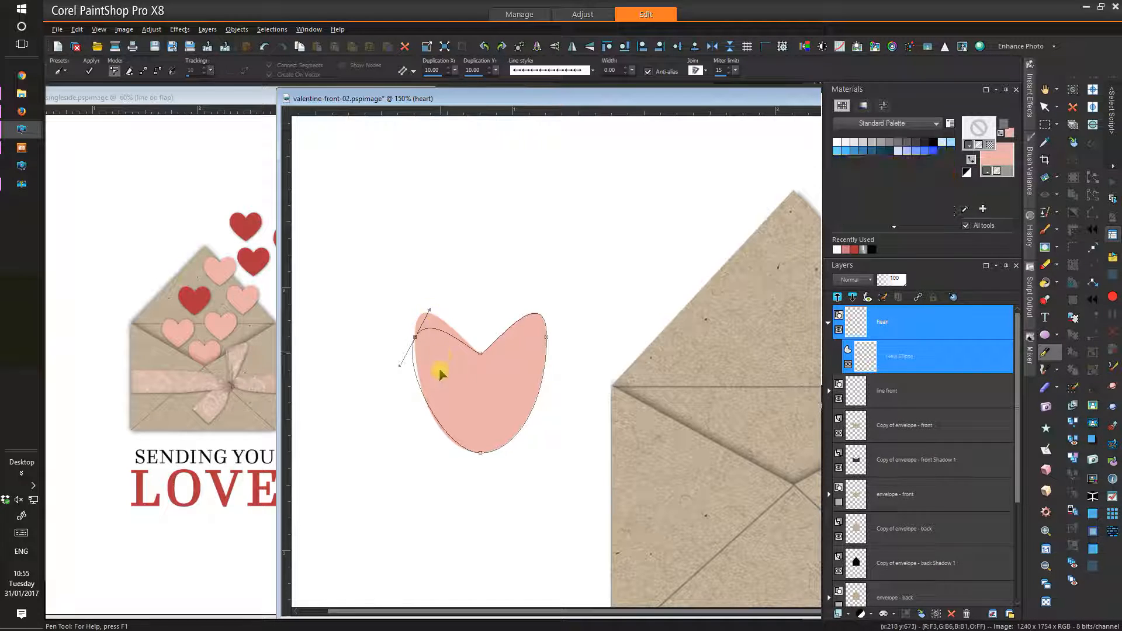
pyautogui.click(546, 337)
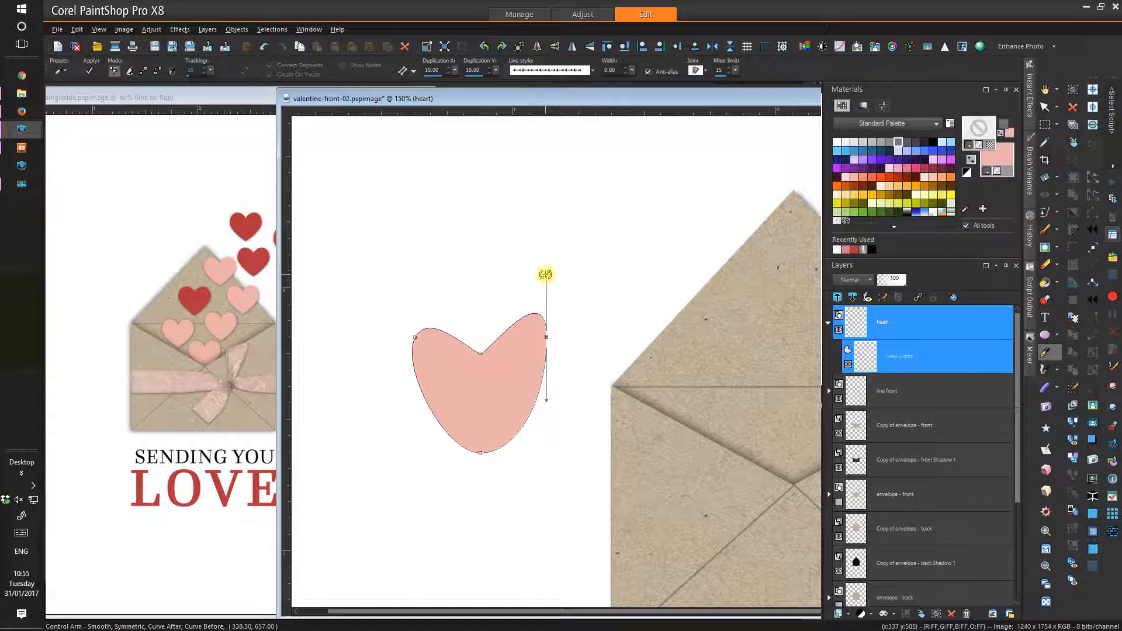
pyautogui.moveTo(546, 274); pyautogui.dragTo(533, 302)
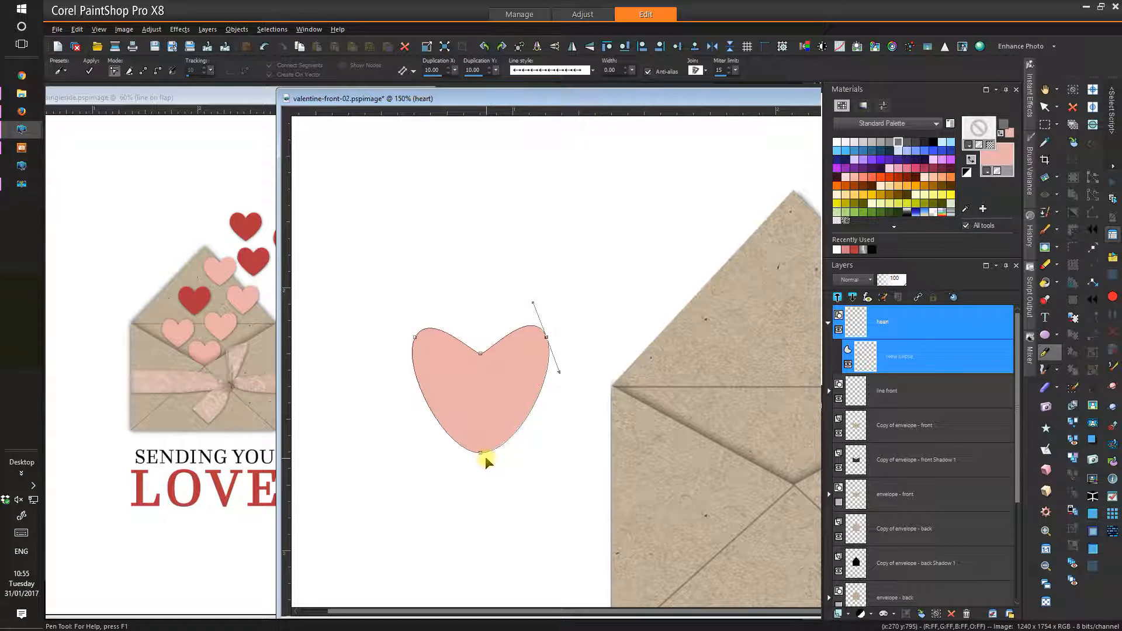
# - Shorten the bottom node's control arms to form the heart's tip, and lower the node slightly from its original position
pyautogui.moveTo(480, 453); pyautogui.dragTo(513, 456)
pyautogui.moveTo(480, 453)
pyautogui.mouseDown()
pyautogui.moveTo(481, 467)
pyautogui.moveTo(513, 465)
pyautogui.moveTo(491, 465)
pyautogui.mouseUp()
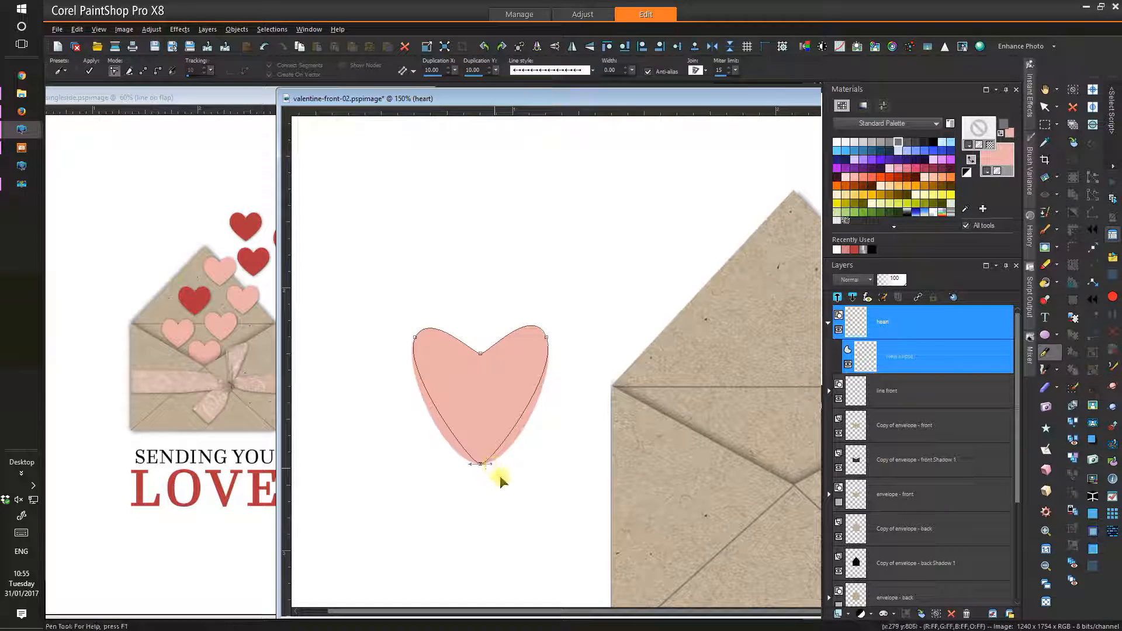
pyautogui.click(480, 464)
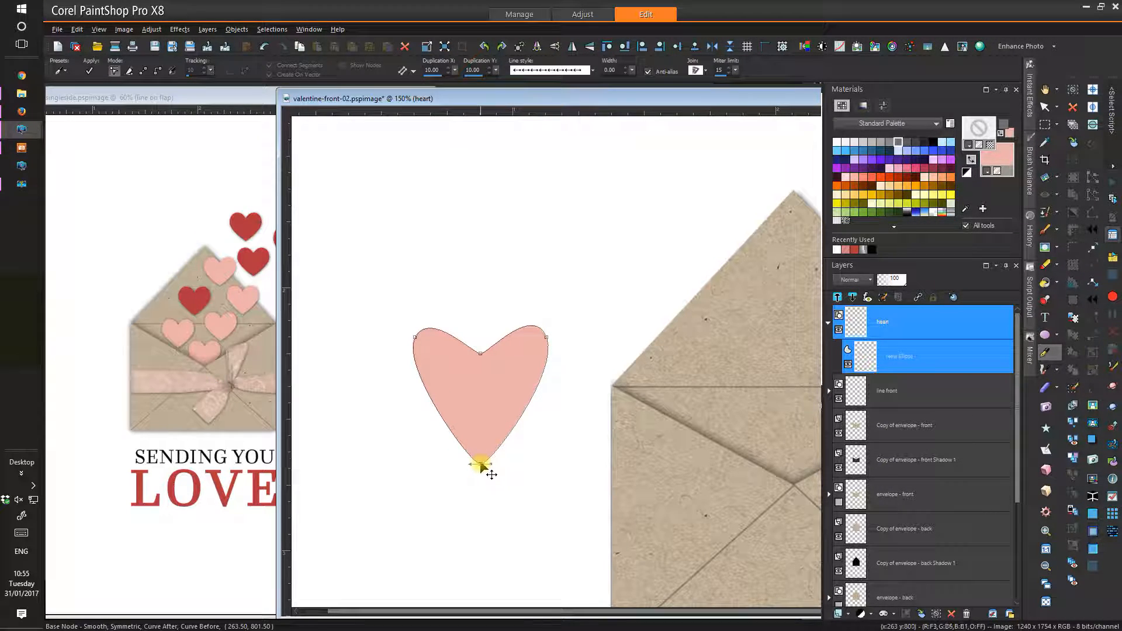
pyautogui.moveTo(480, 462); pyautogui.dragTo(480, 457)
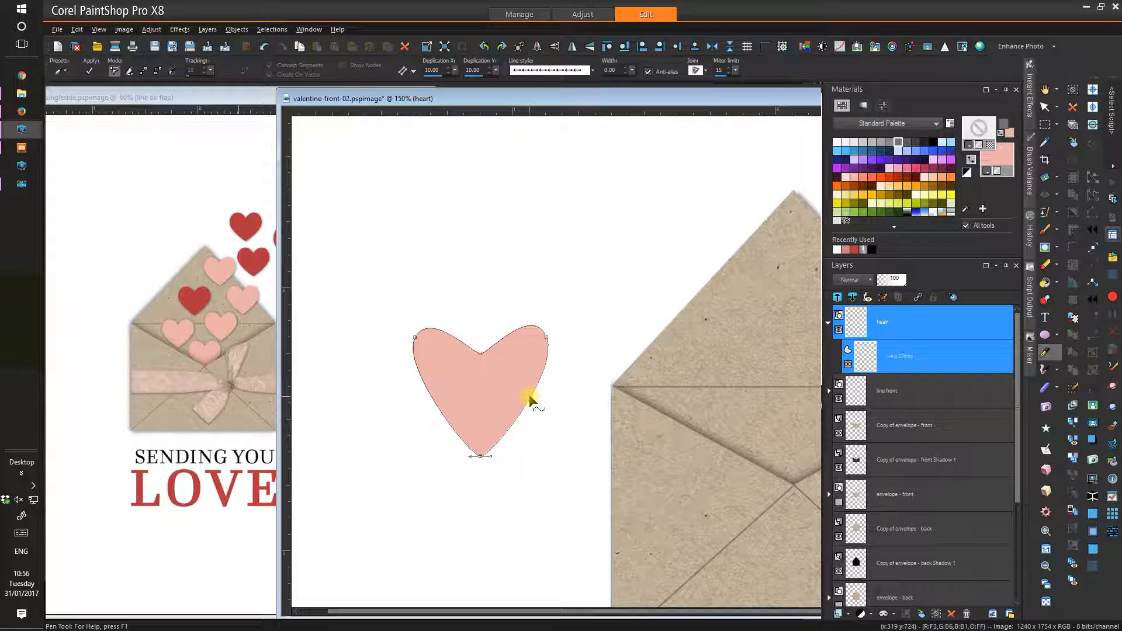
# - Select all of the heart's nodes and move the whole heart onto the envelope, over the V-shaped pocket opening
pyautogui.moveTo(530, 393); pyautogui.dragTo(544, 406)
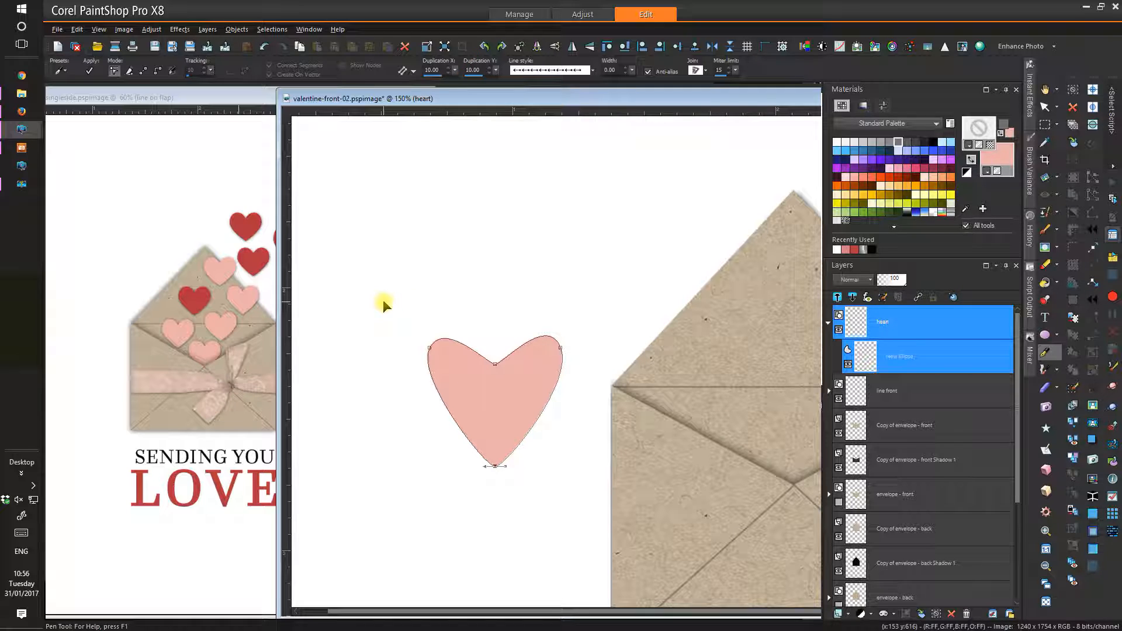
pyautogui.moveTo(384, 301); pyautogui.dragTo(574, 501)
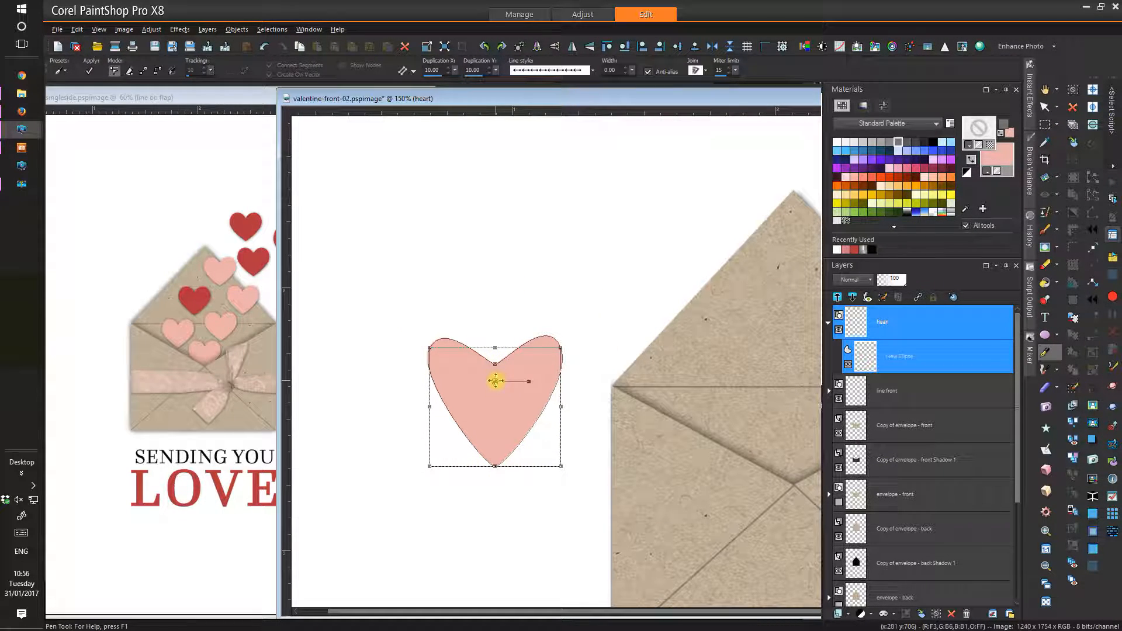
pyautogui.moveTo(496, 381); pyautogui.dragTo(783, 396)
pyautogui.moveTo(629, 613); pyautogui.dragTo(473, 612)
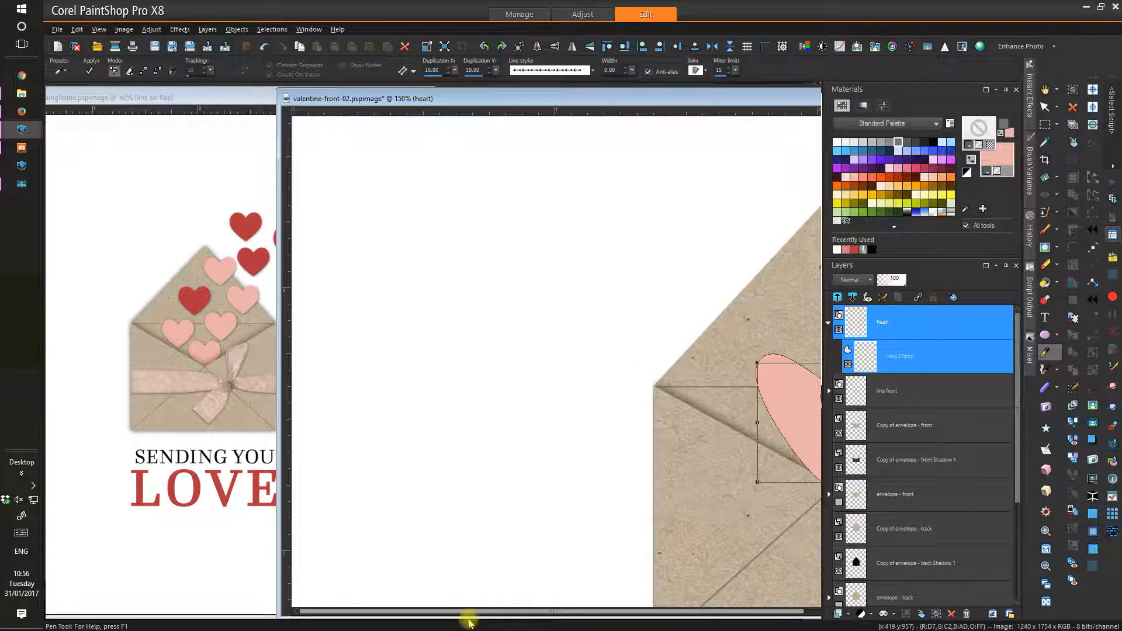
pyautogui.moveTo(628, 104); pyautogui.dragTo(431, 101)
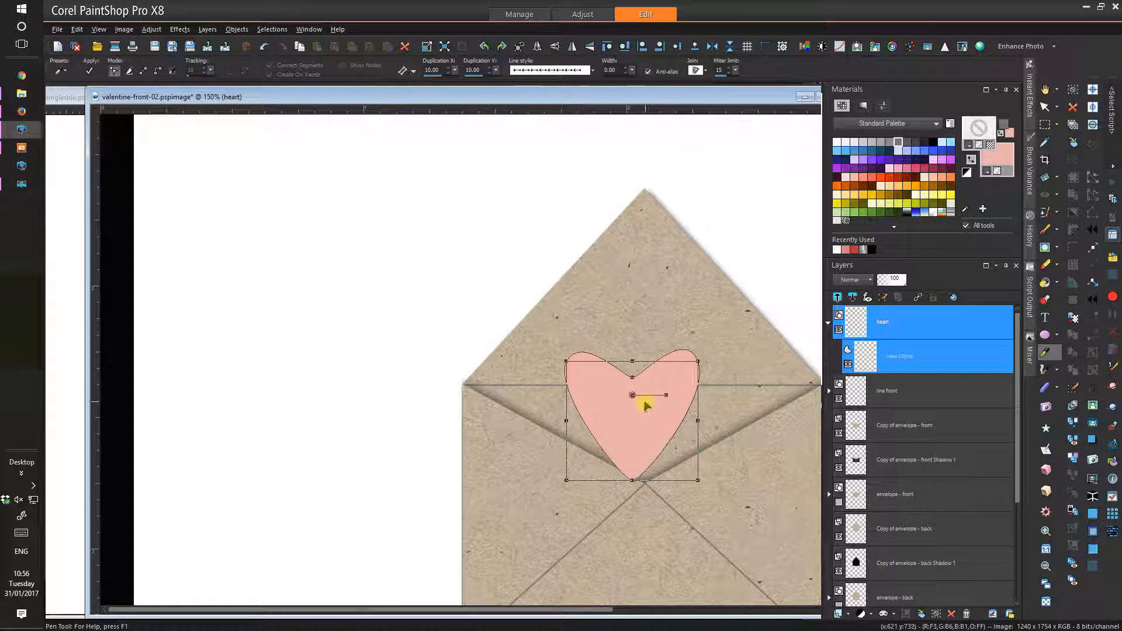
pyautogui.moveTo(633, 395); pyautogui.dragTo(646, 398)
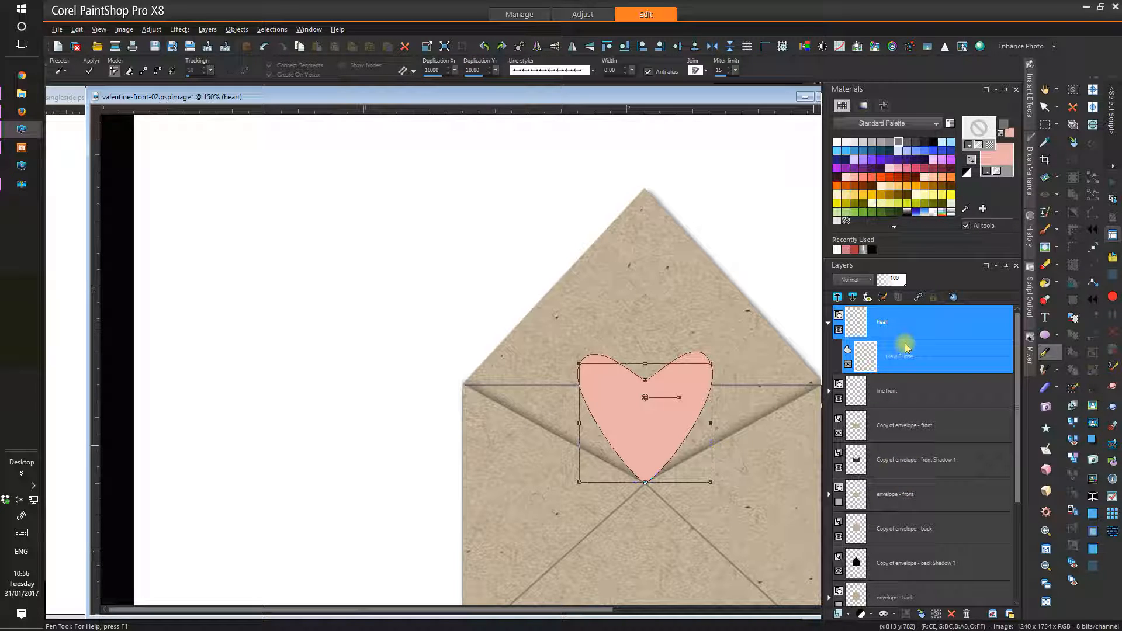
pyautogui.moveTo(644, 397); pyautogui.dragTo(649, 423)
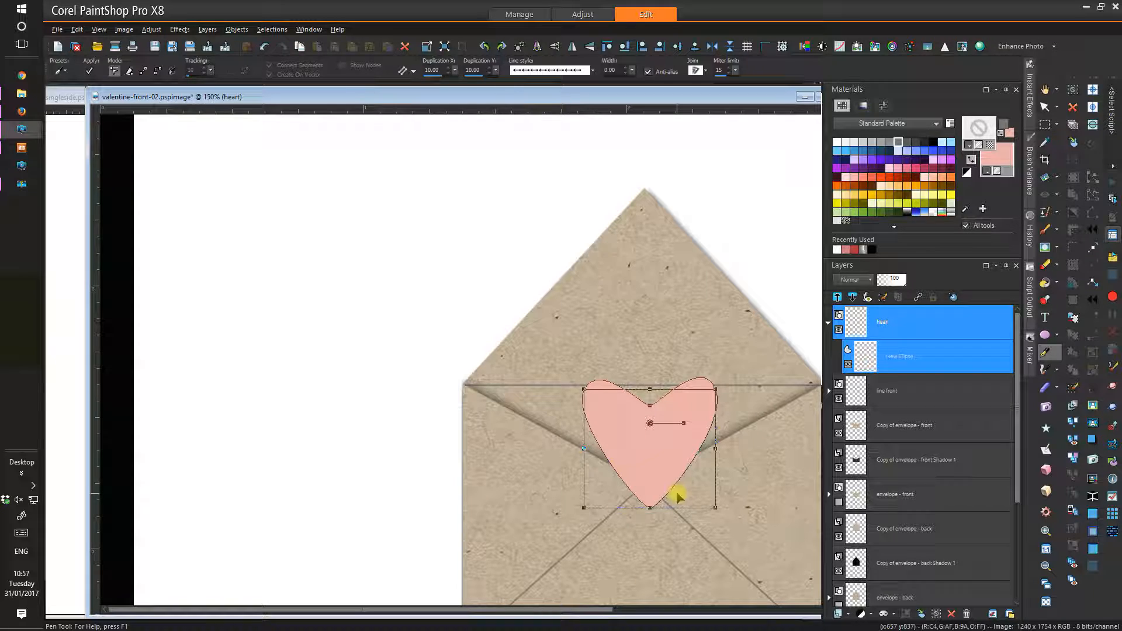
# - Move the heart layer directly below the Copy of envelope - front Shadow 1 layer, tucking the heart behind the envelope front
pyautogui.click(894, 317)
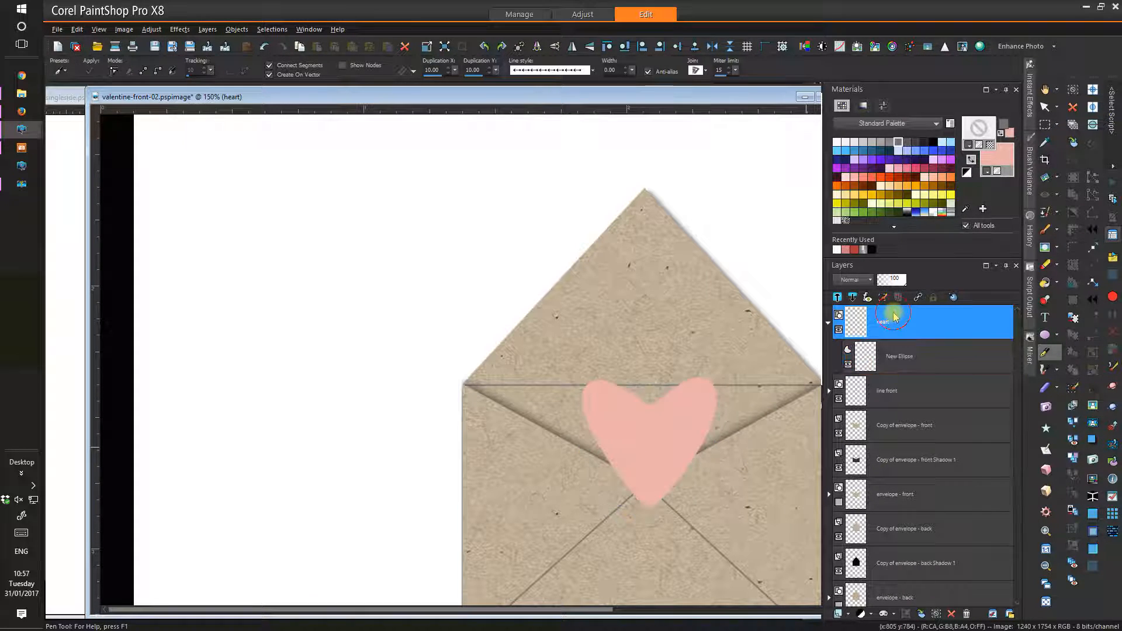
pyautogui.moveTo(902, 390); pyautogui.dragTo(916, 474)
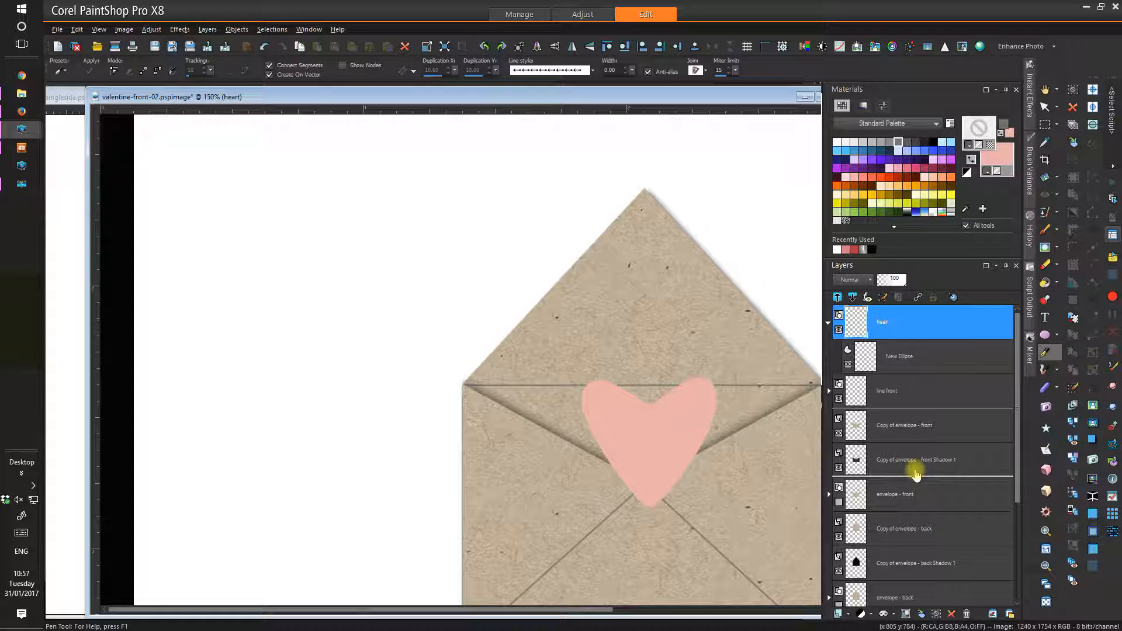
pyautogui.moveTo(916, 474); pyautogui.dragTo(916, 474)
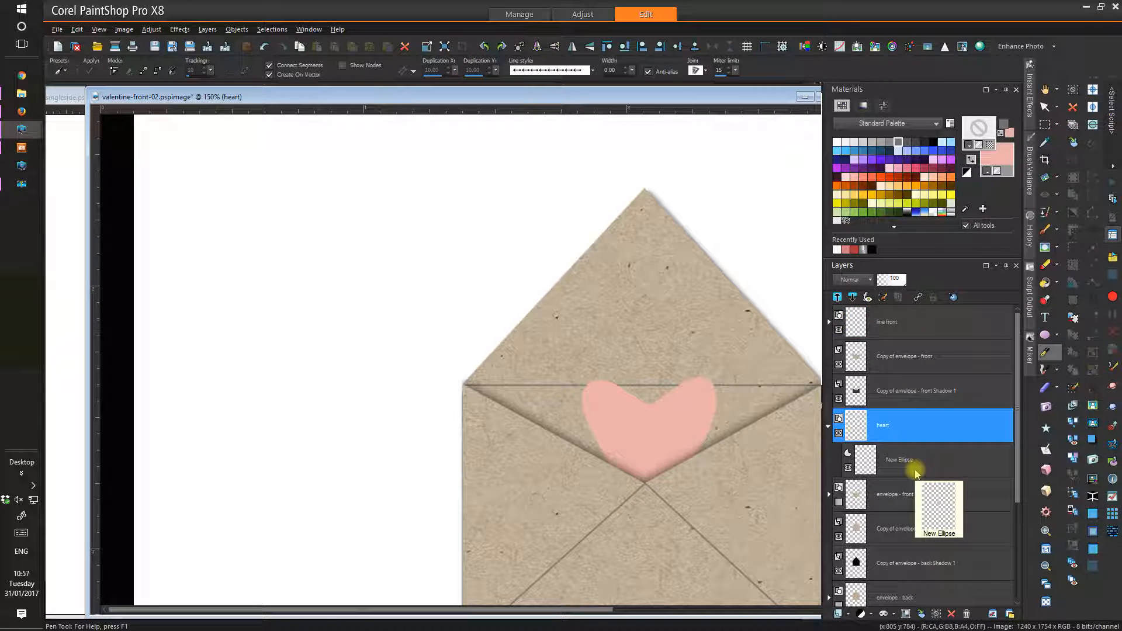
# - Select the heart shape for node editing and shift it slightly lower inside the envelope pocket
pyautogui.click(893, 461)
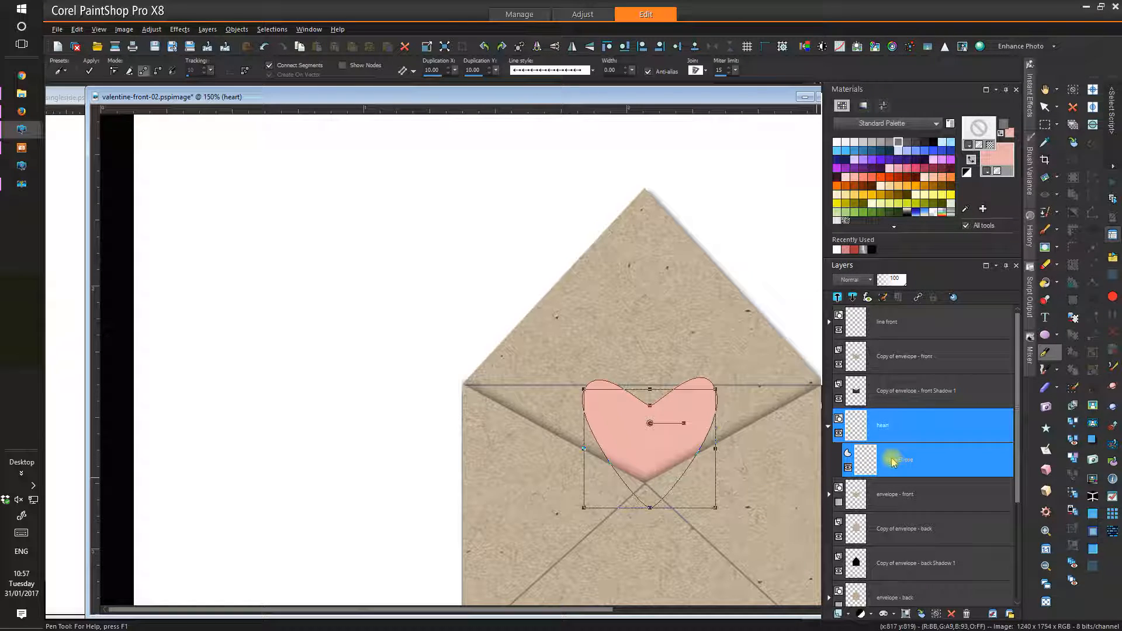
pyautogui.click(115, 72)
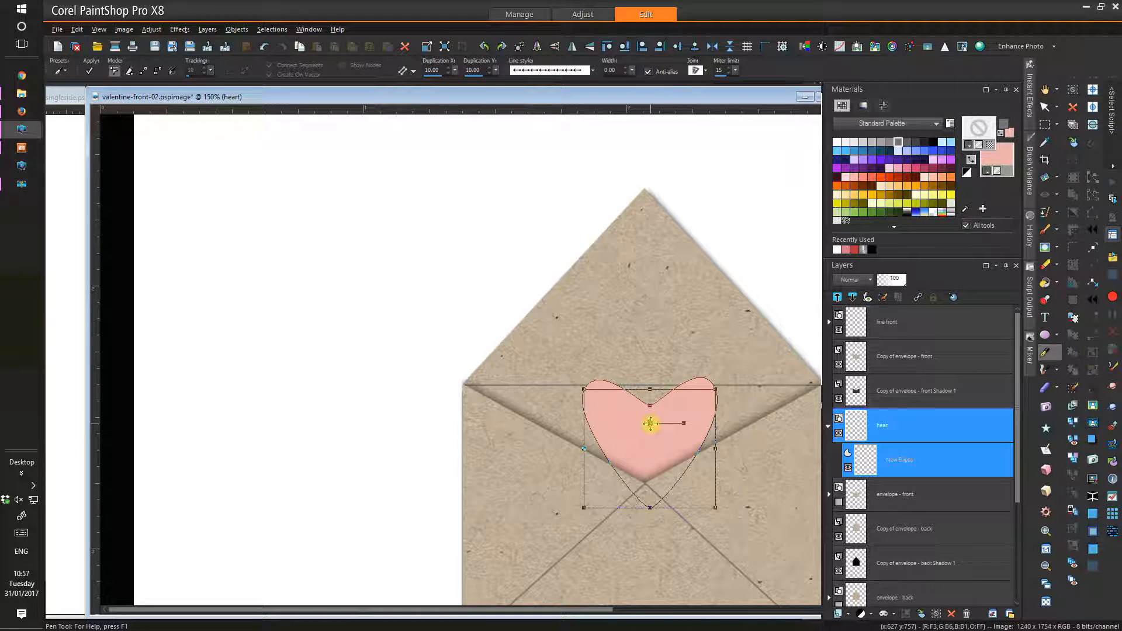
pyautogui.moveTo(651, 423); pyautogui.dragTo(648, 431)
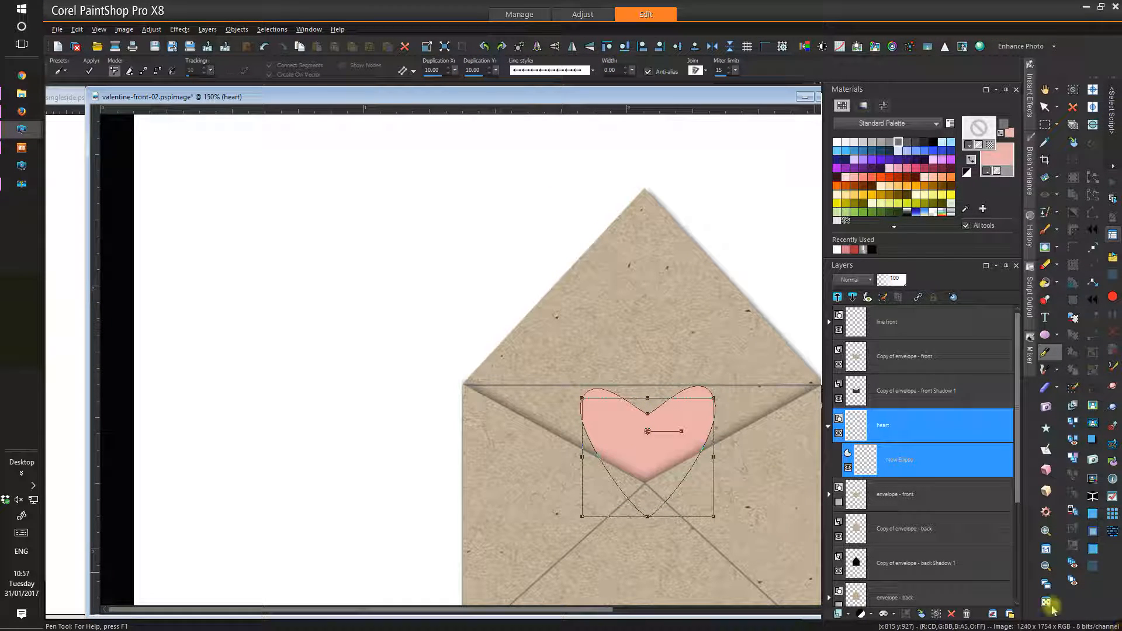
pyautogui.scroll(-5, 595, 346)
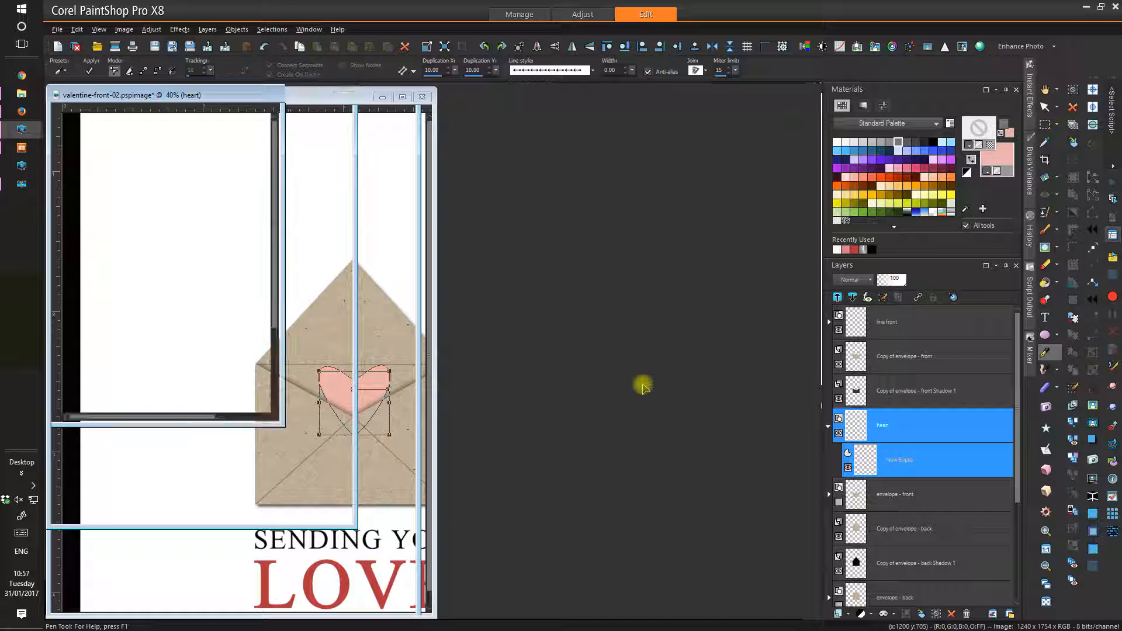
pyautogui.scroll(-1, 643, 386)
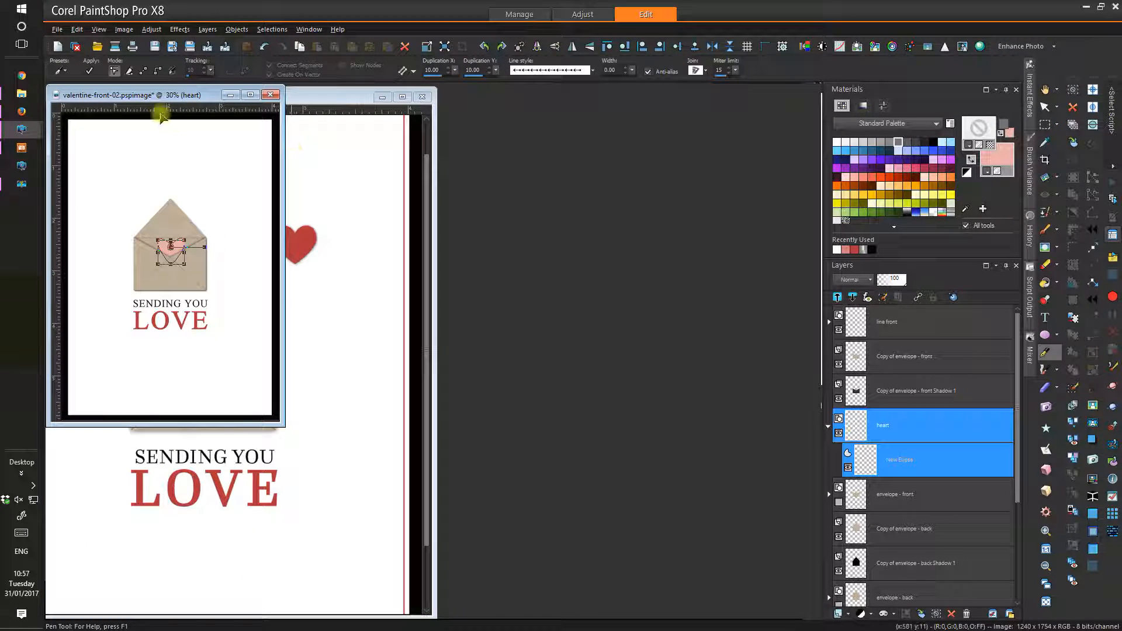
# - Arrange the working card and the finished reference card side by side at matching 30% zoom, with the grid shown
pyautogui.moveTo(134, 94); pyautogui.dragTo(602, 188)
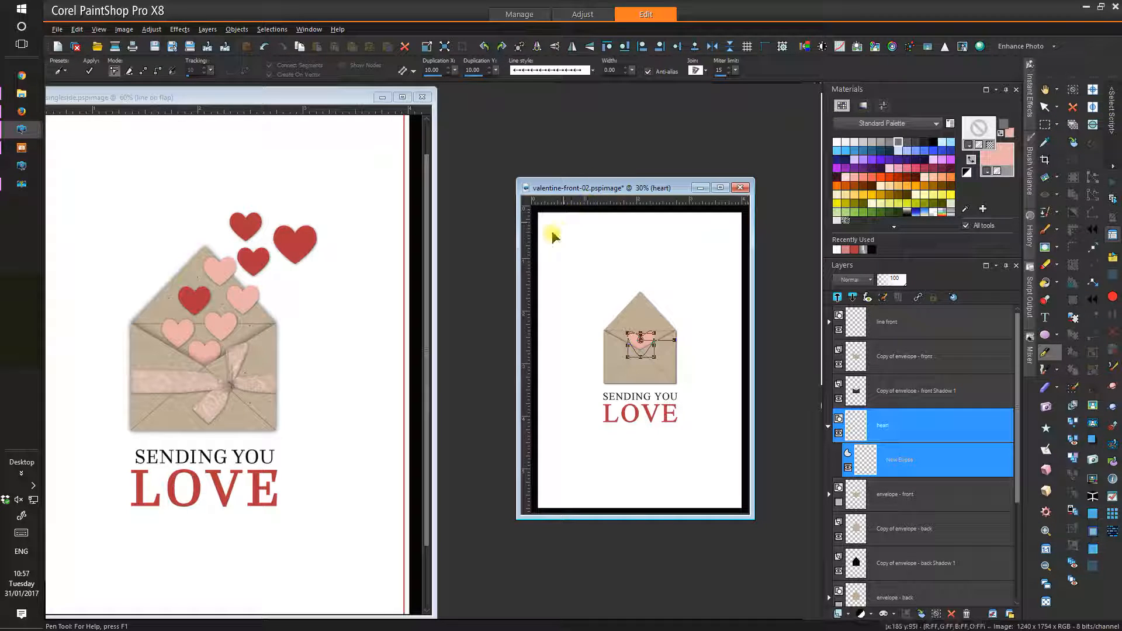
pyautogui.click(271, 101)
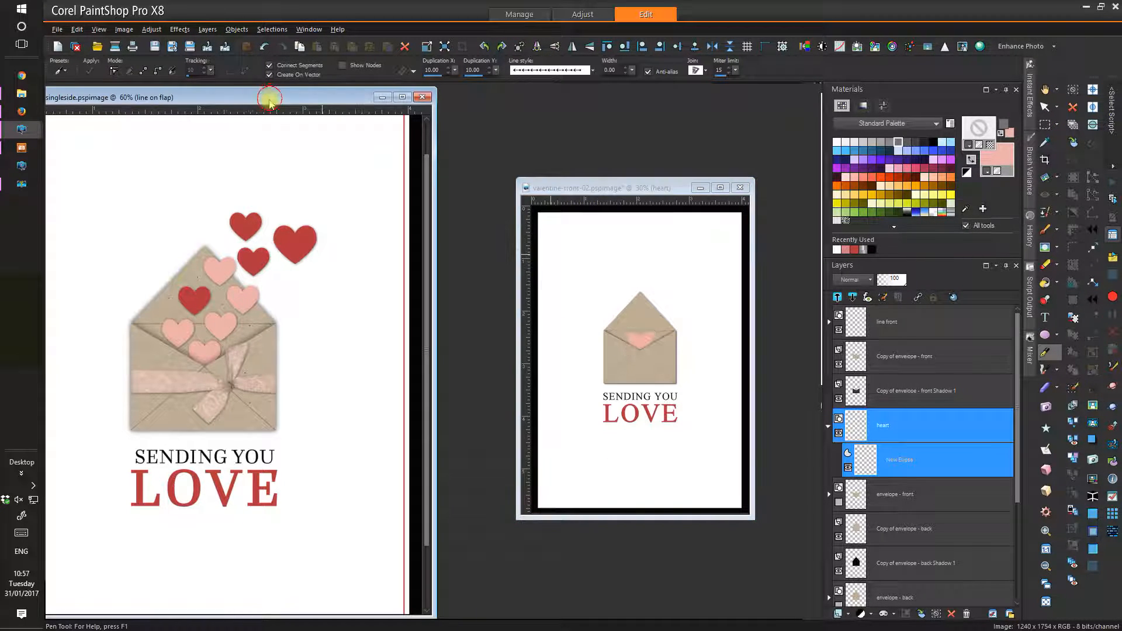
pyautogui.press('-')
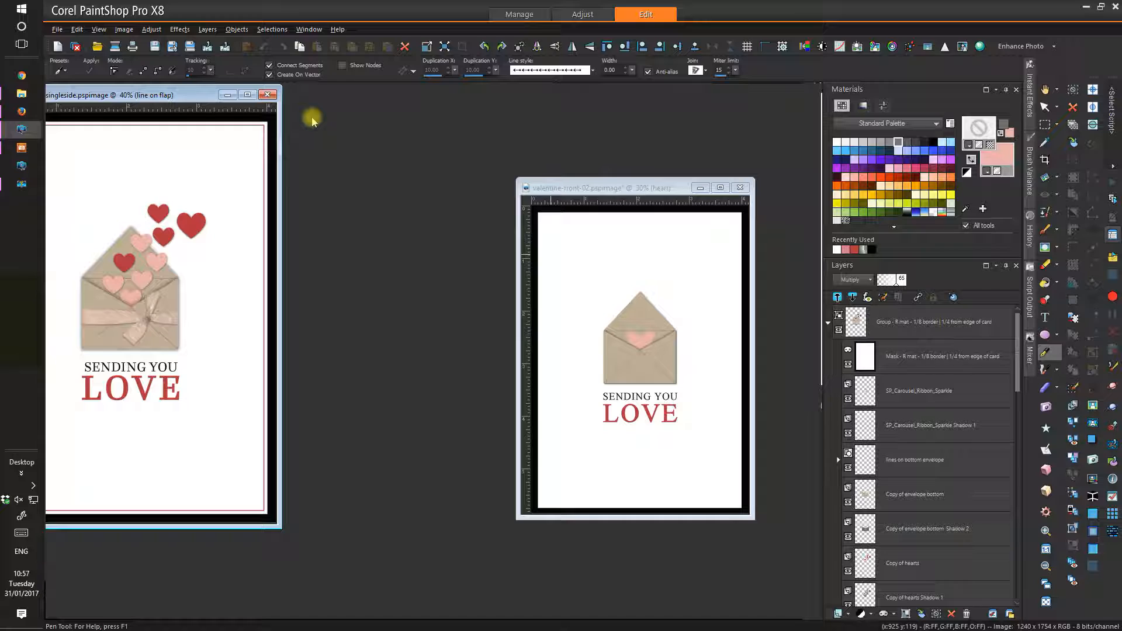
pyautogui.press('-')
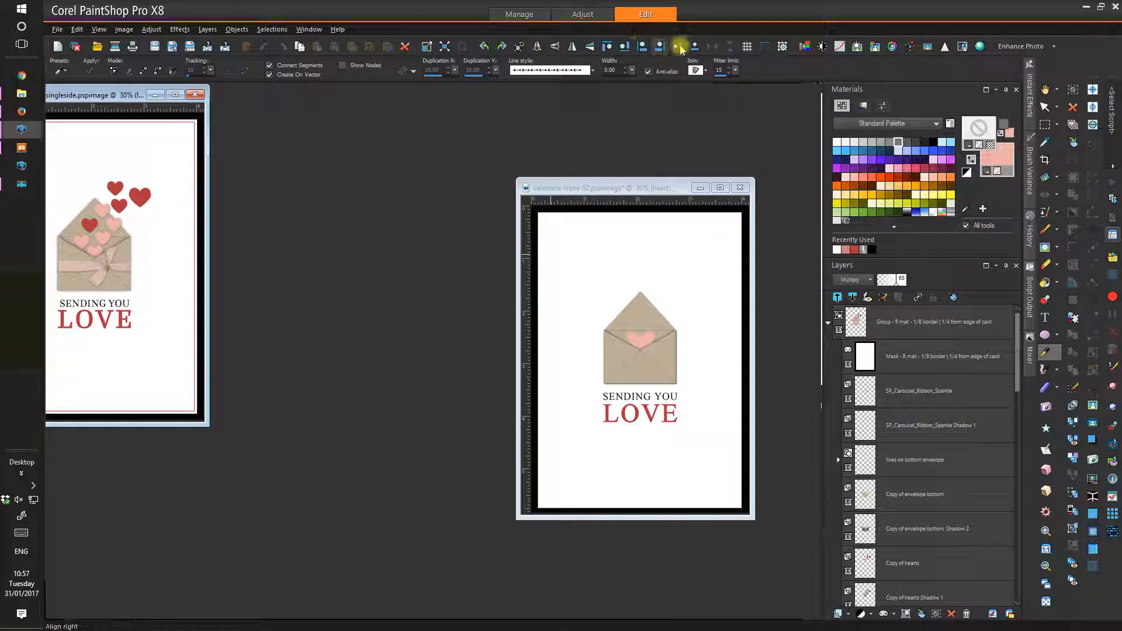
pyautogui.click(747, 49)
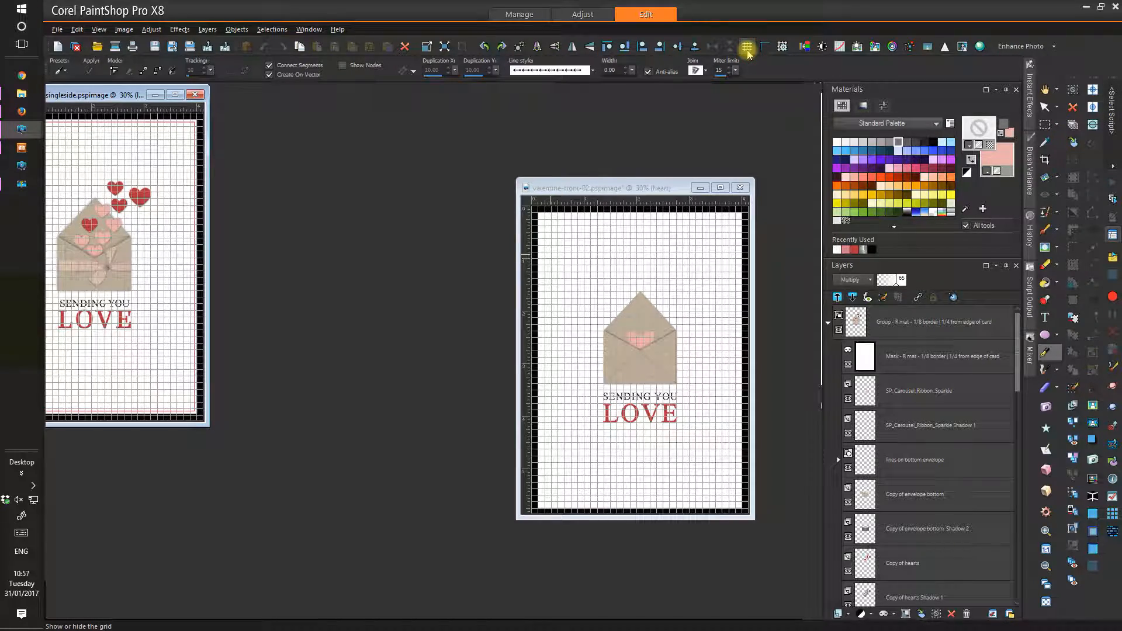
pyautogui.moveTo(93, 99); pyautogui.dragTo(357, 195)
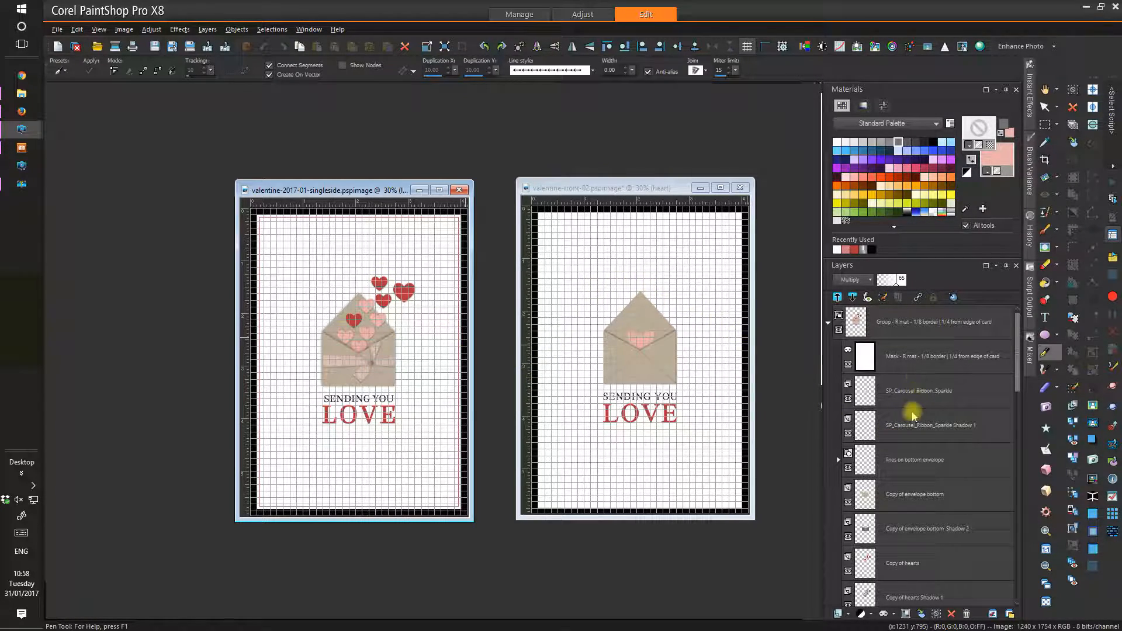
# - In node editing mode, move the heart out of the pocket to beside the envelope flap and scale it down toward the reference size
pyautogui.click(630, 200)
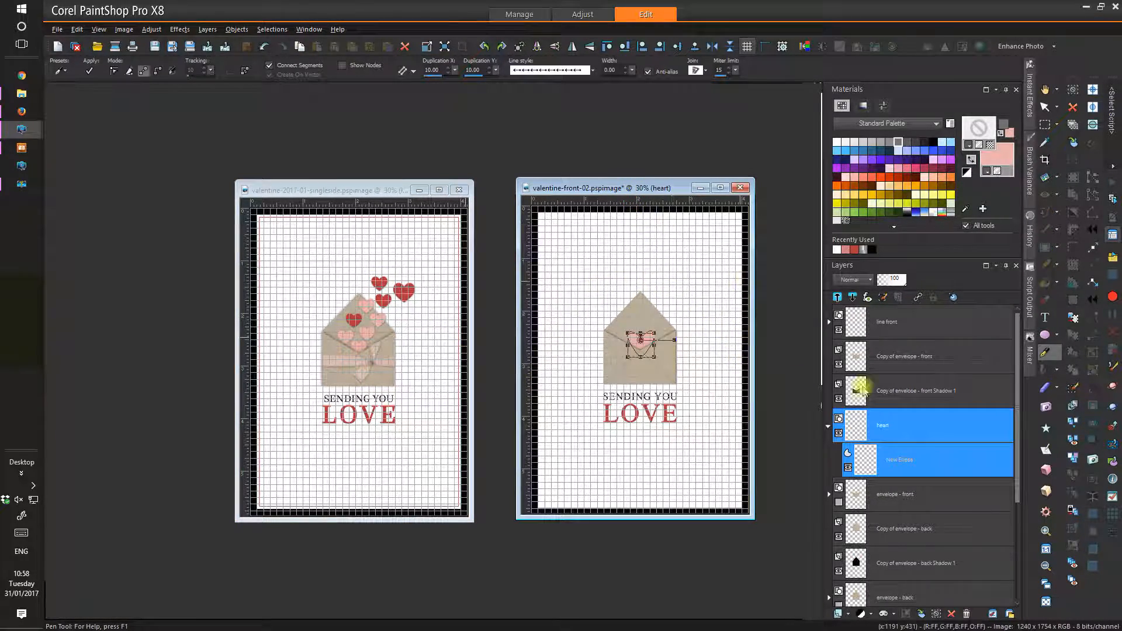
pyautogui.click(112, 72)
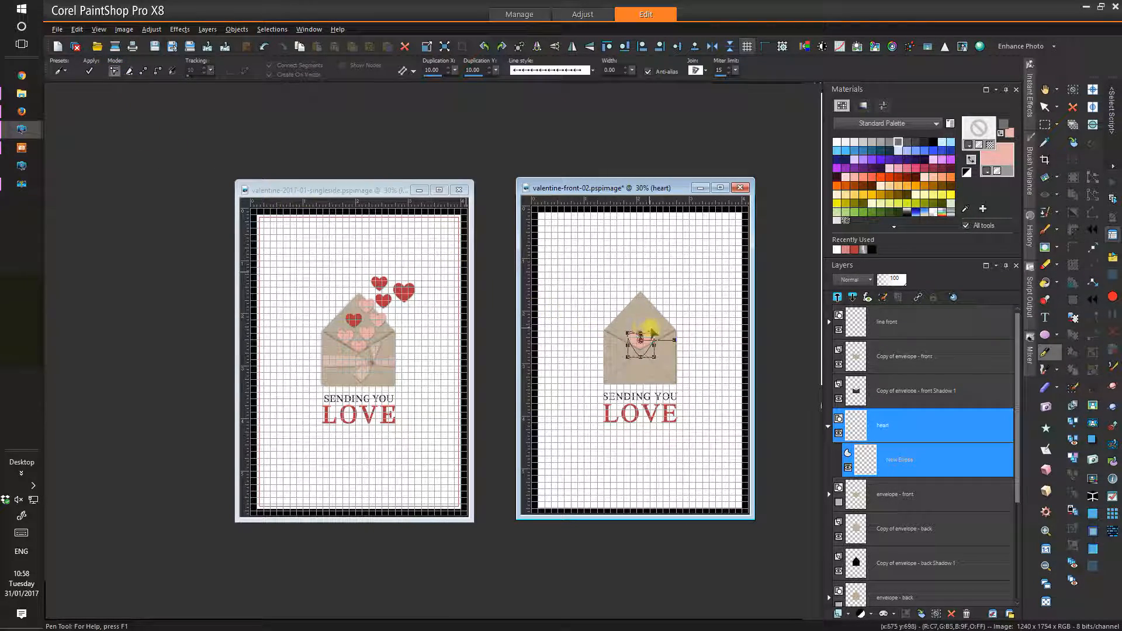
pyautogui.moveTo(641, 341); pyautogui.dragTo(693, 311)
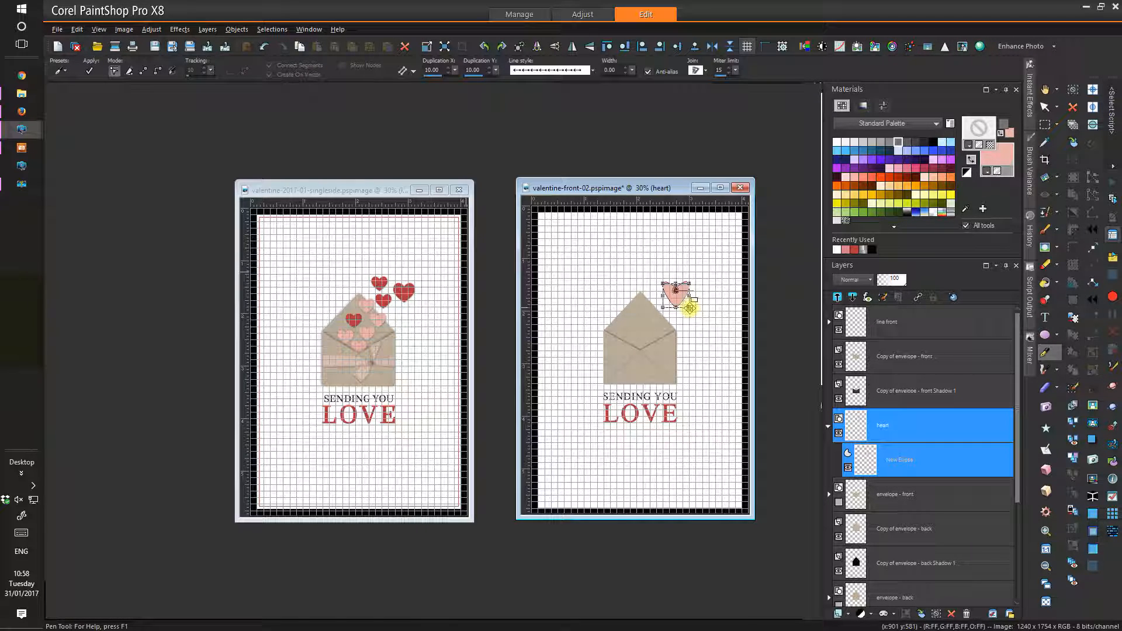
pyautogui.moveTo(690, 309); pyautogui.dragTo(685, 304)
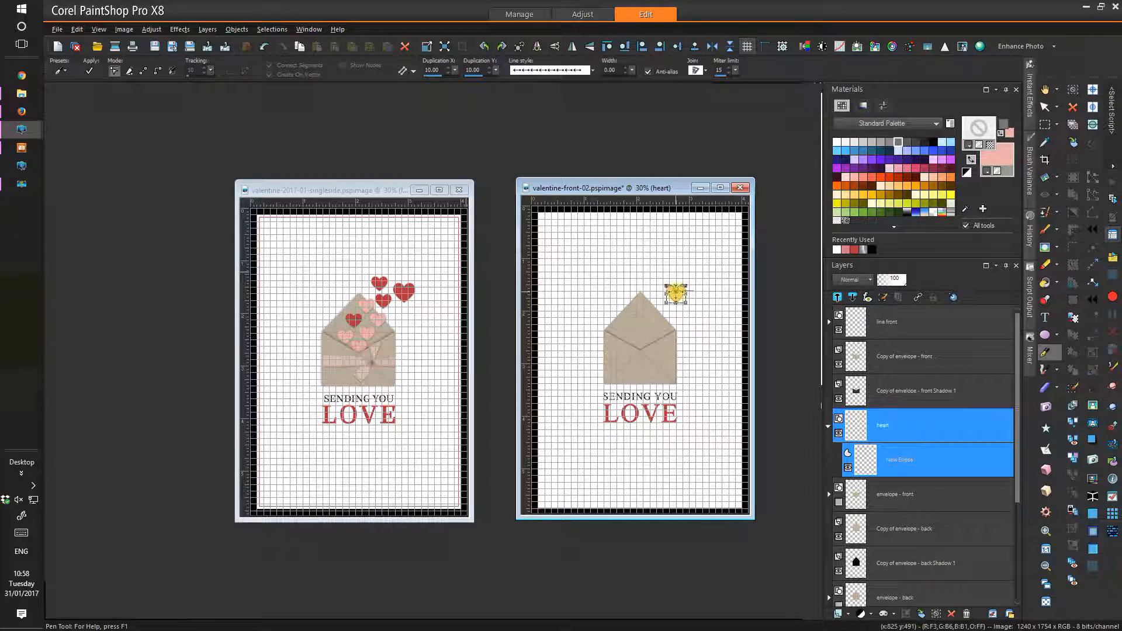
pyautogui.moveTo(676, 291); pyautogui.dragTo(675, 297)
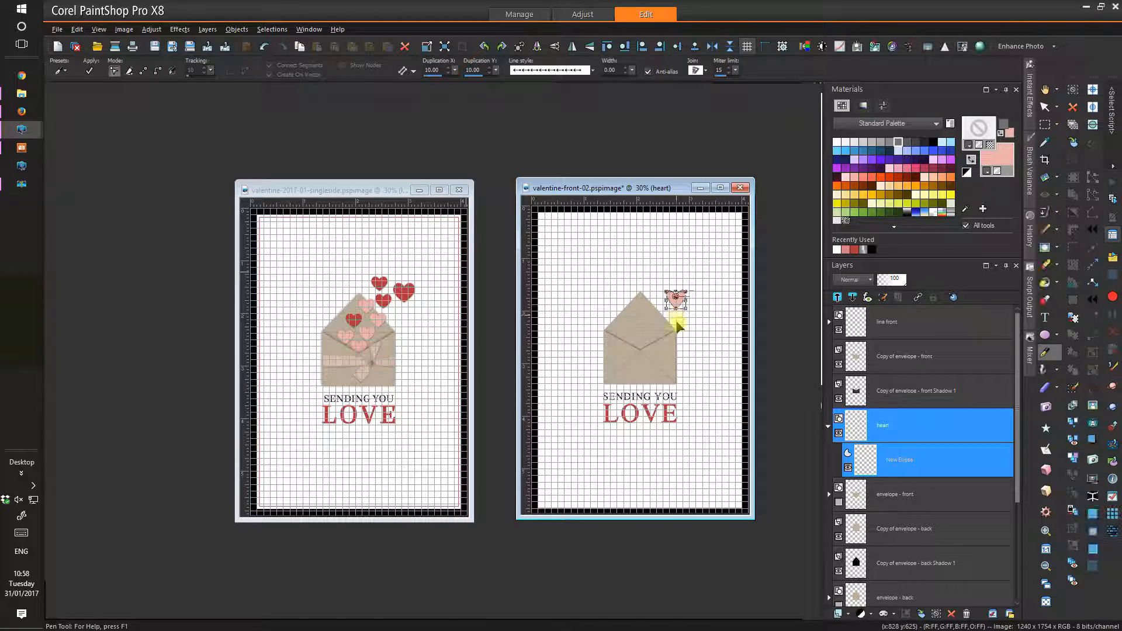
# - Turn off Snap To Grid in the working card so the heart can be resized freely
pyautogui.scroll(2, 692, 315)
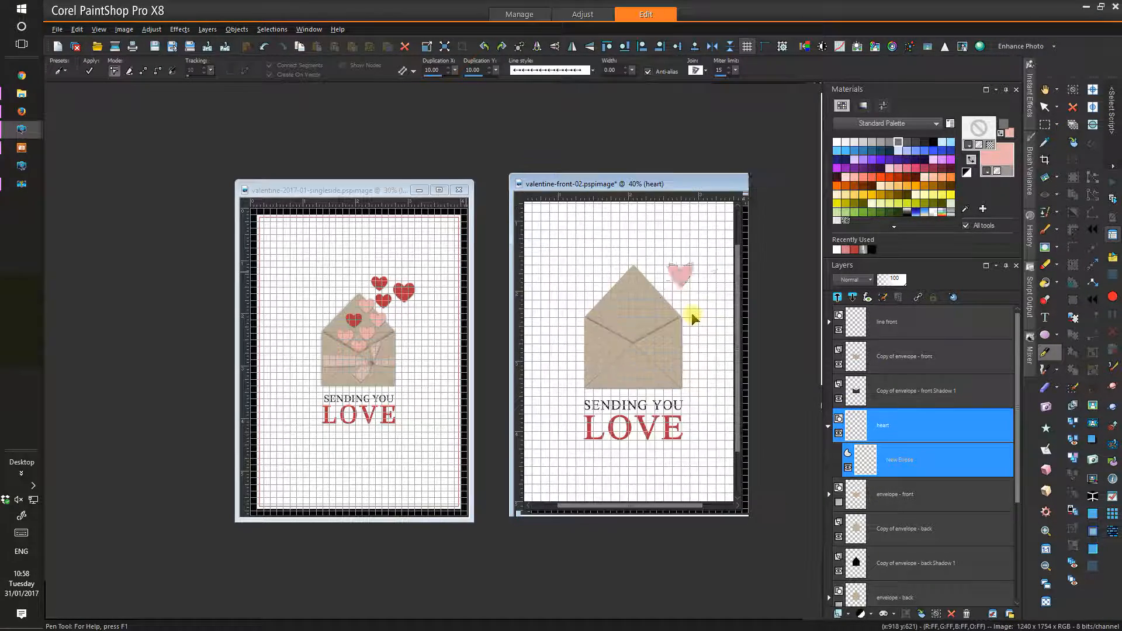
pyautogui.scroll(3, 692, 316)
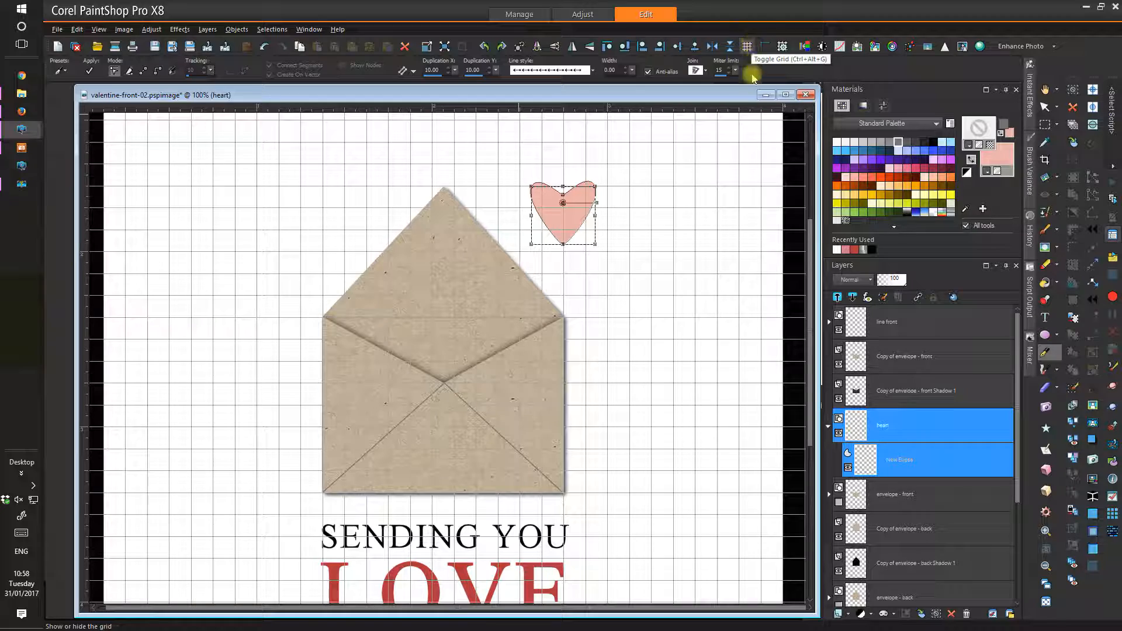
pyautogui.click(98, 29)
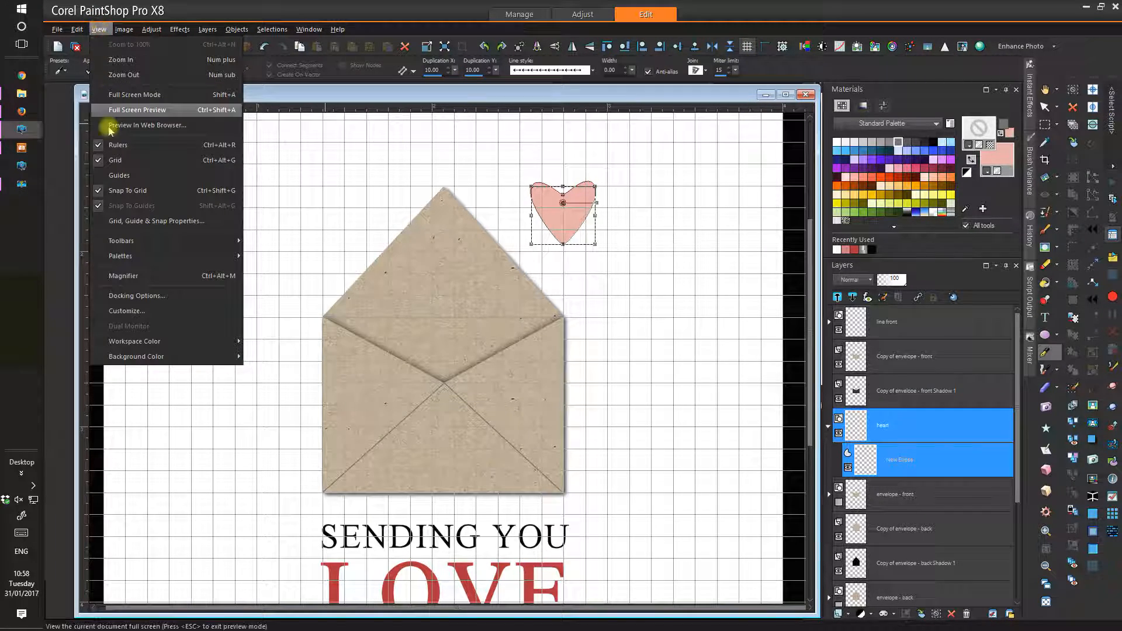
pyautogui.click(117, 189)
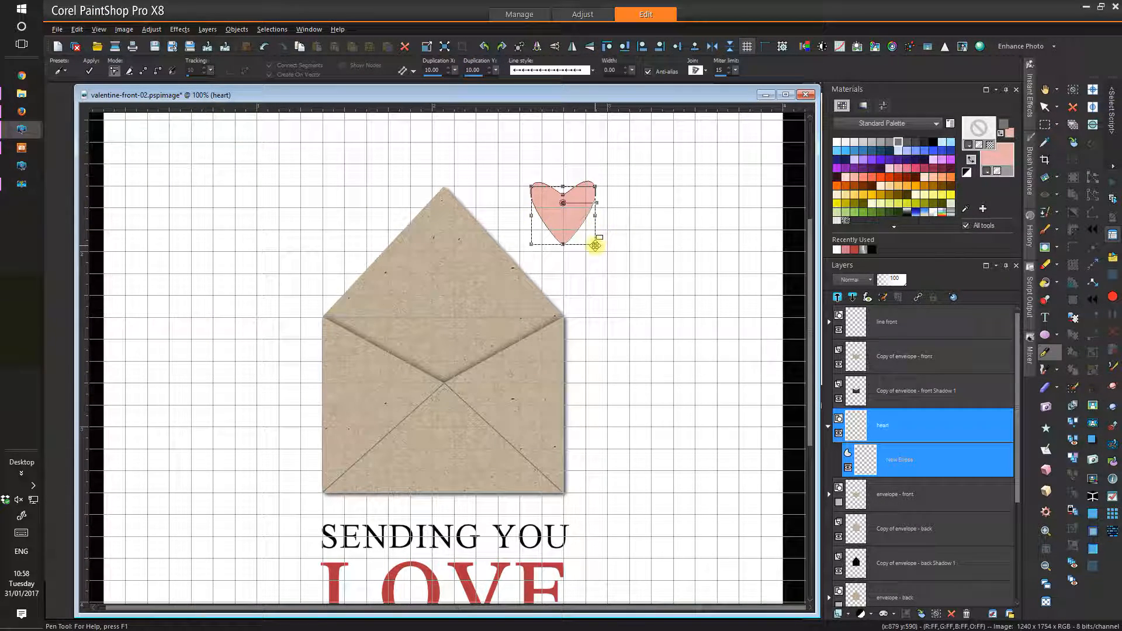
# - Fine-tune the heart's size beside the flap, making it slightly smaller overall and adjusting its height from the top and tip
pyautogui.moveTo(595, 244); pyautogui.dragTo(602, 249)
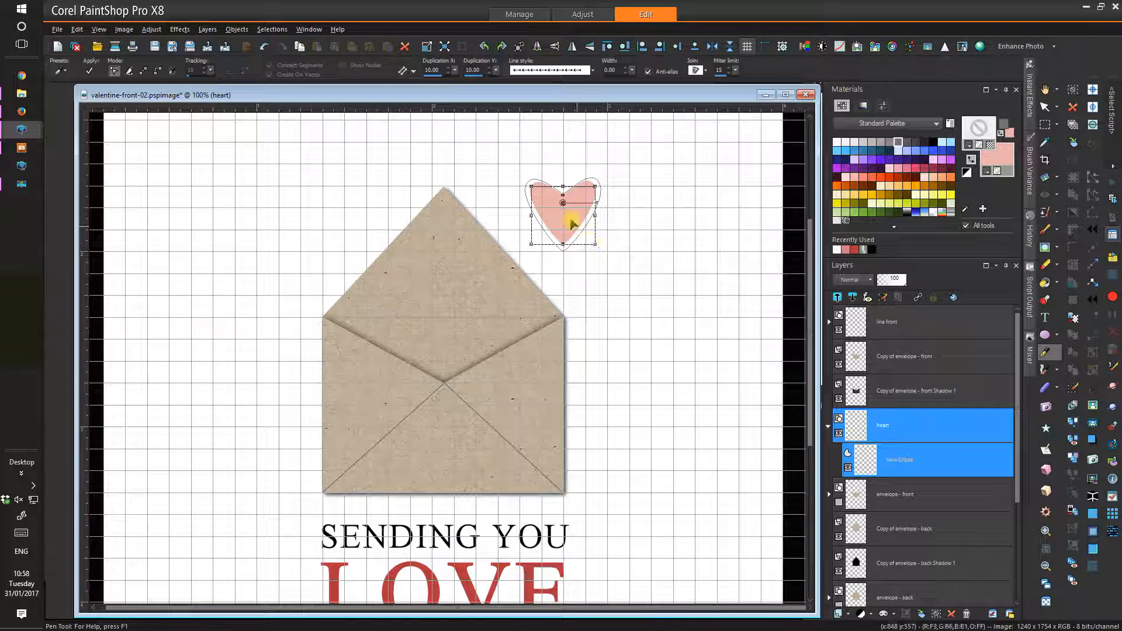
pyautogui.moveTo(563, 202); pyautogui.dragTo(581, 211)
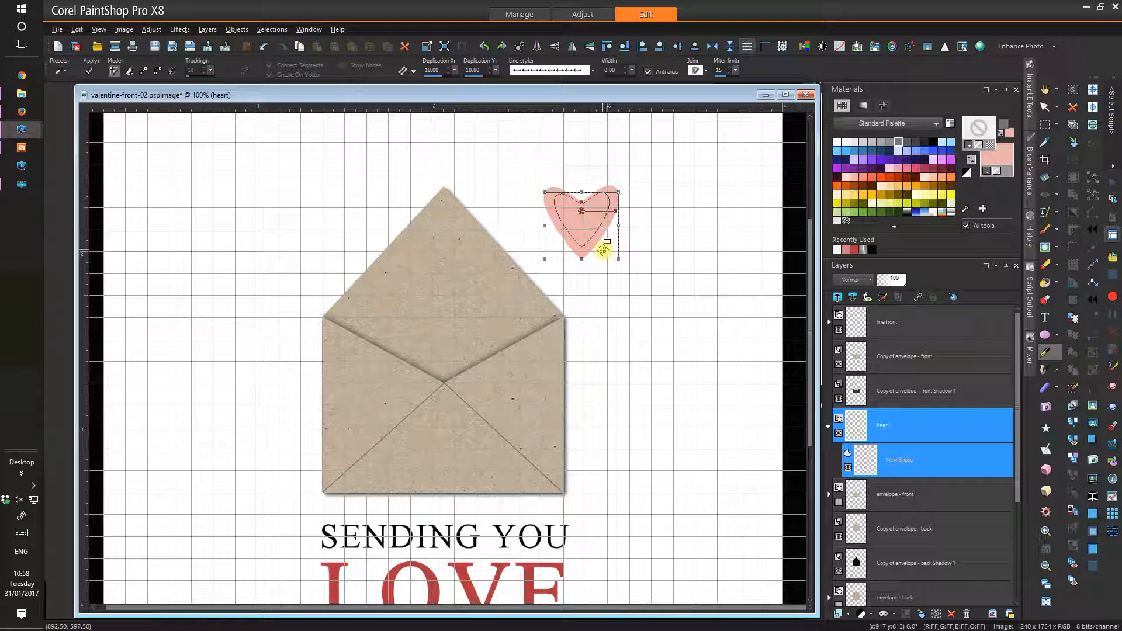
pyautogui.moveTo(595, 245); pyautogui.dragTo(577, 211)
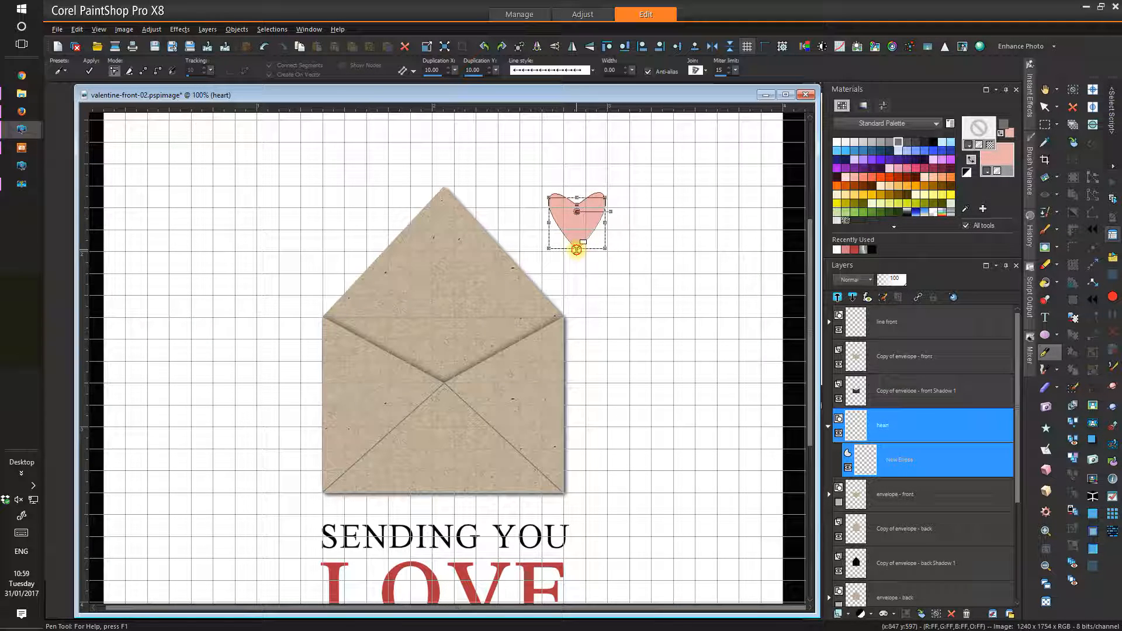
pyautogui.moveTo(576, 247); pyautogui.dragTo(577, 246)
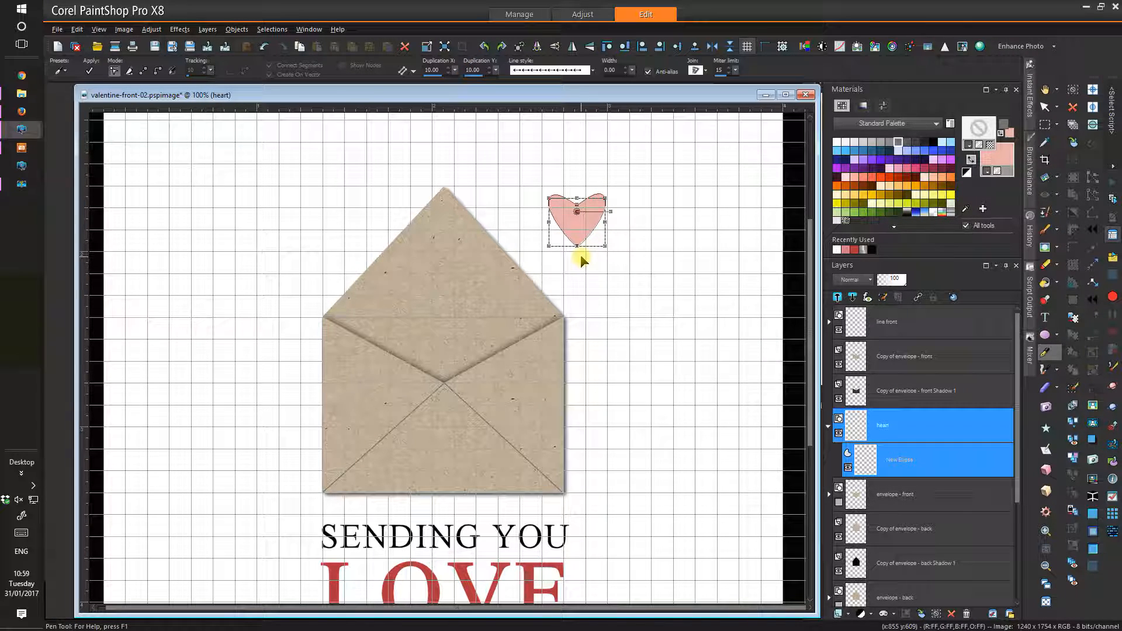
pyautogui.moveTo(577, 195); pyautogui.dragTo(578, 195)
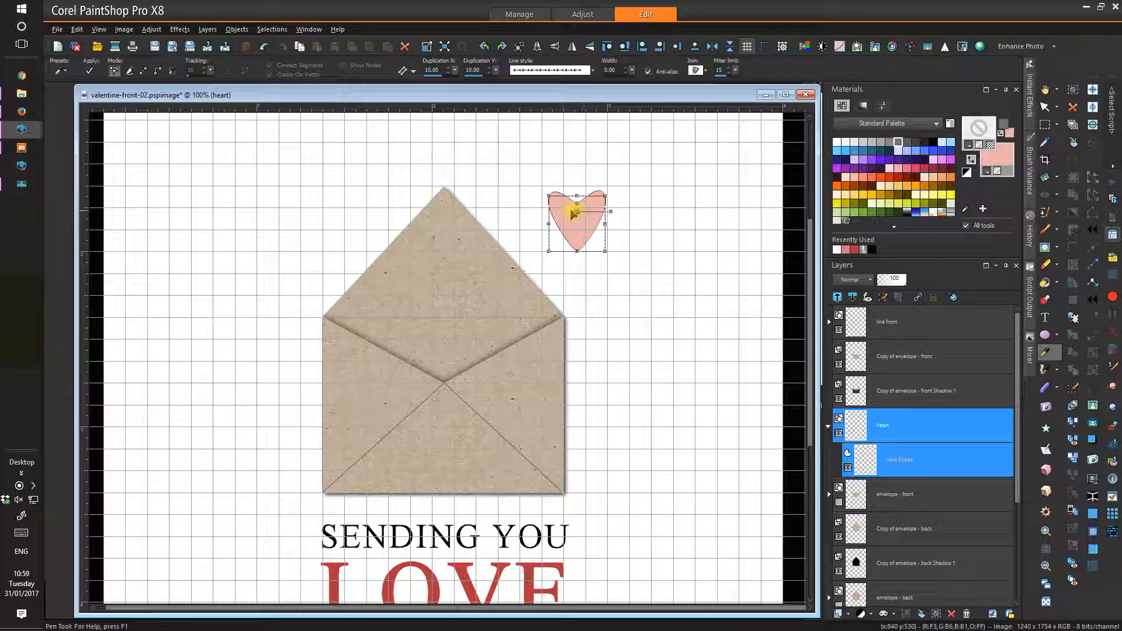
pyautogui.moveTo(577, 251); pyautogui.dragTo(574, 211)
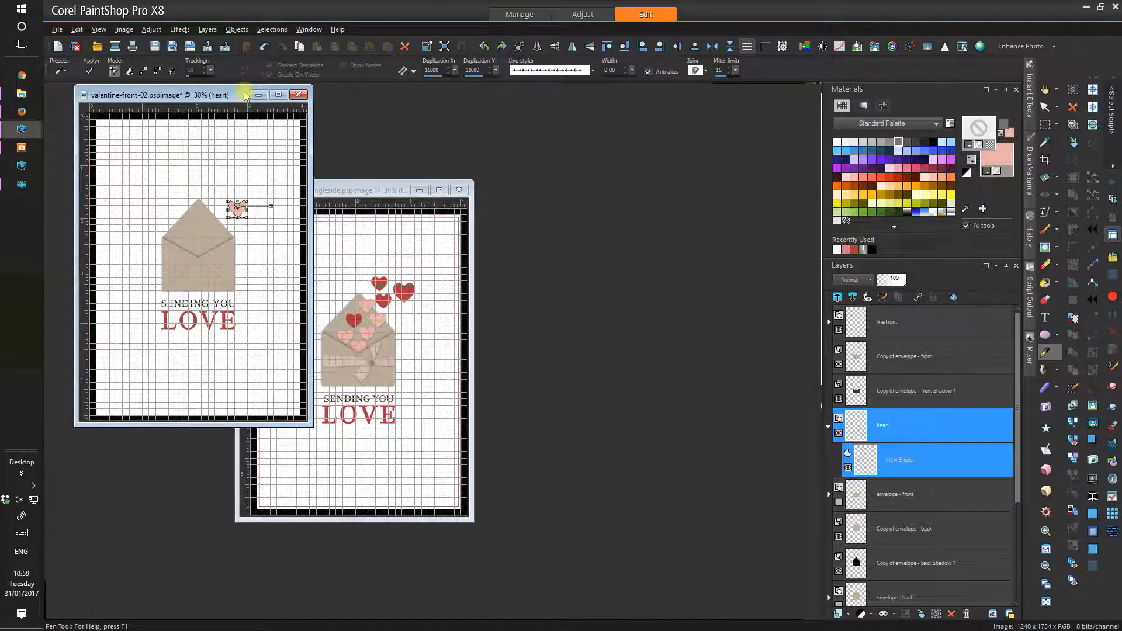
# - Place the working card beside the reference card, hide the grid, and move the resized heart into the envelope's V-shaped pocket
pyautogui.moveTo(245, 96); pyautogui.dragTo(646, 160)
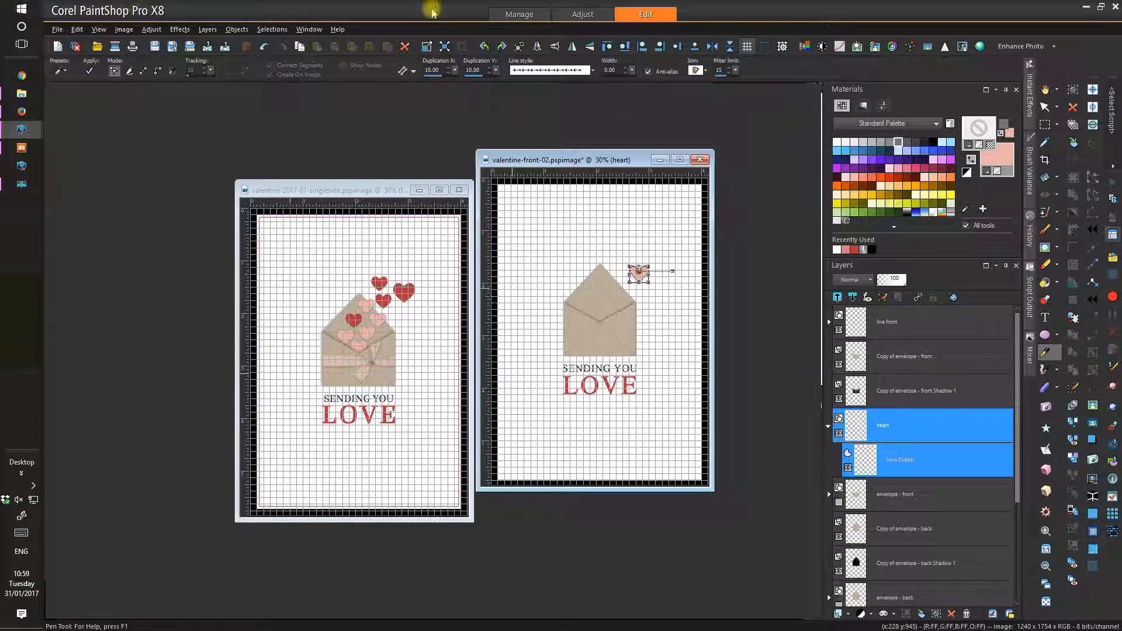
pyautogui.click(748, 47)
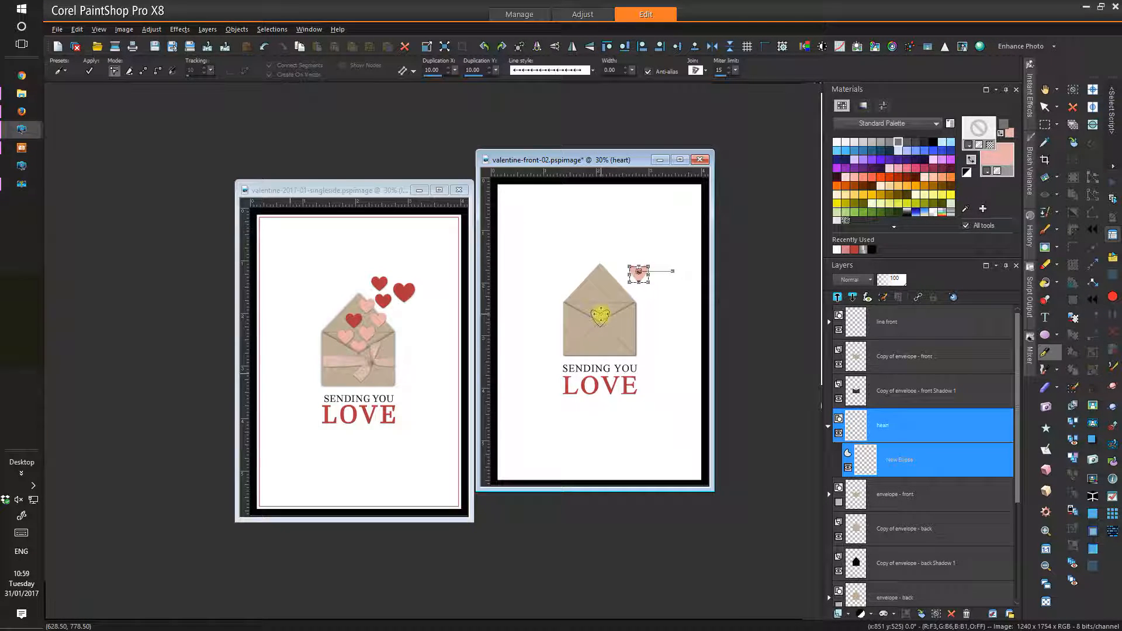
pyautogui.moveTo(600, 315); pyautogui.dragTo(597, 318)
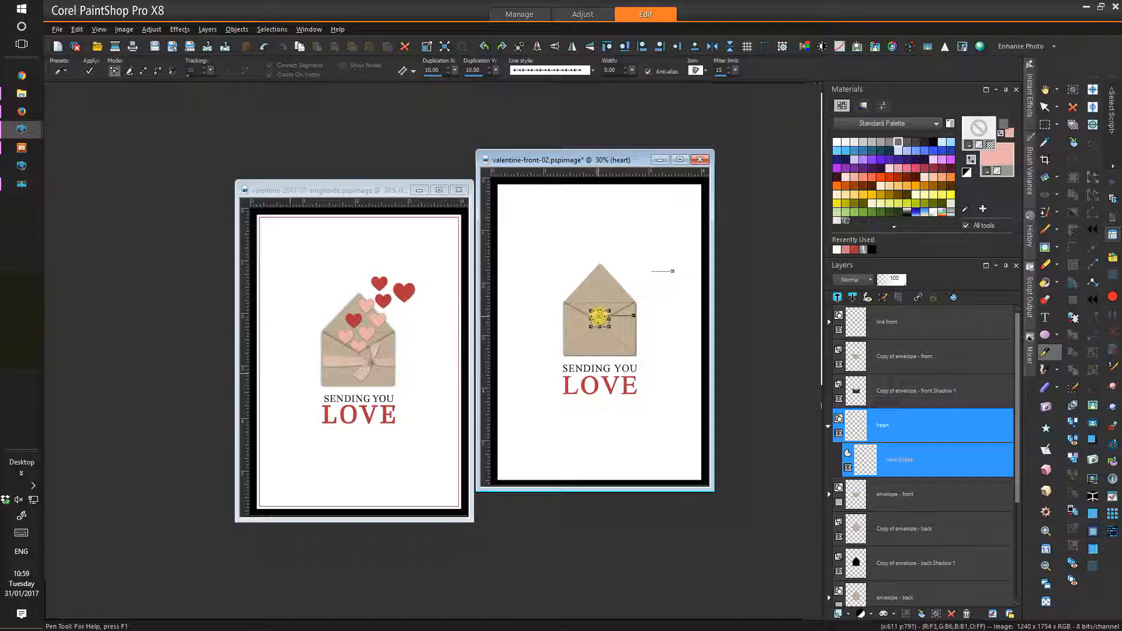
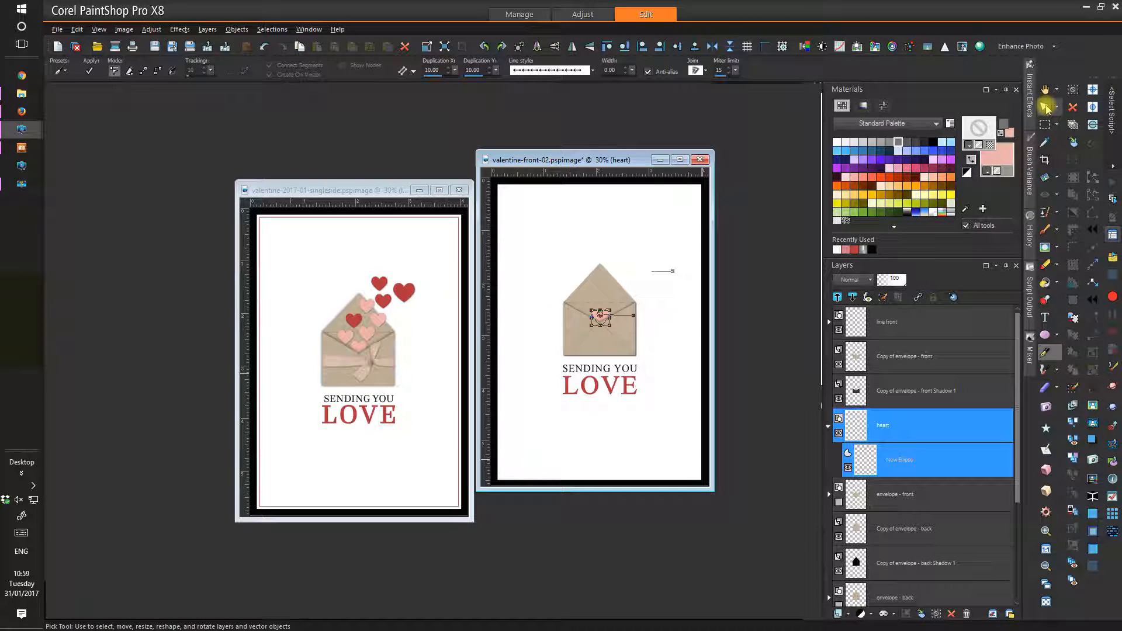
# - With the Pick tool, duplicate the heart object within the heart layer and place the copy up and to the left of the original
pyautogui.click(1046, 107)
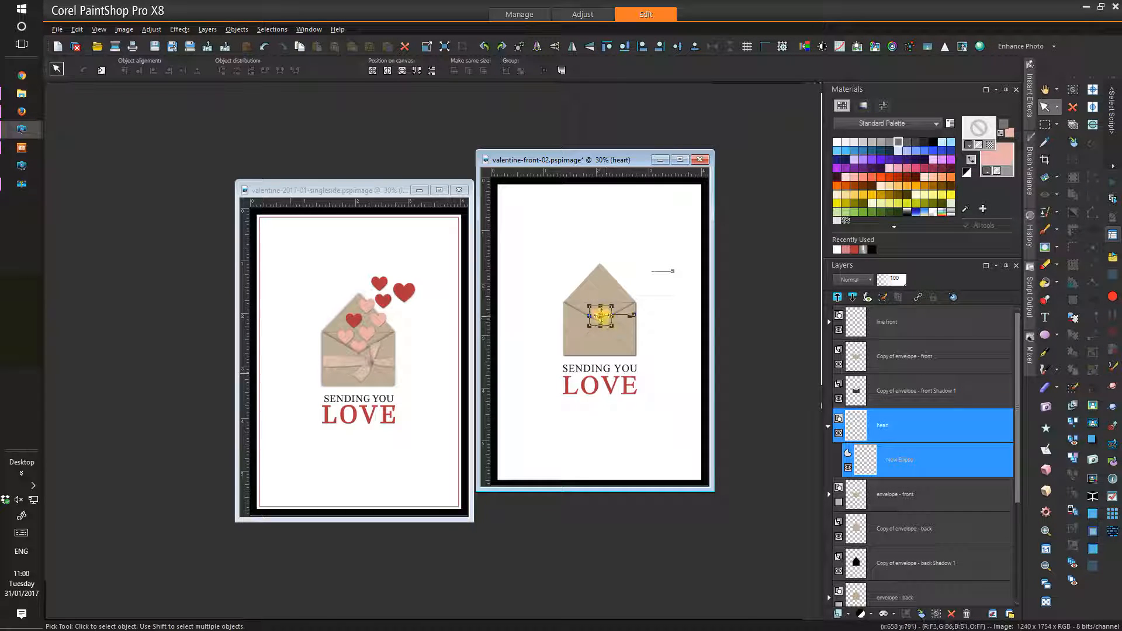
pyautogui.moveTo(928, 416)
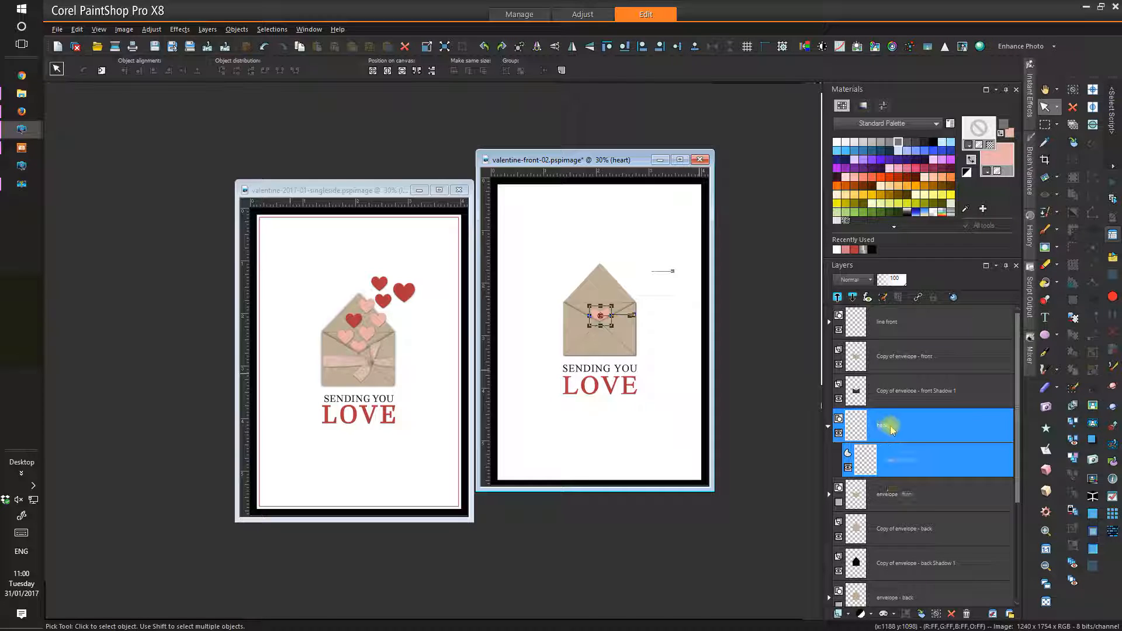
pyautogui.moveTo(920, 461)
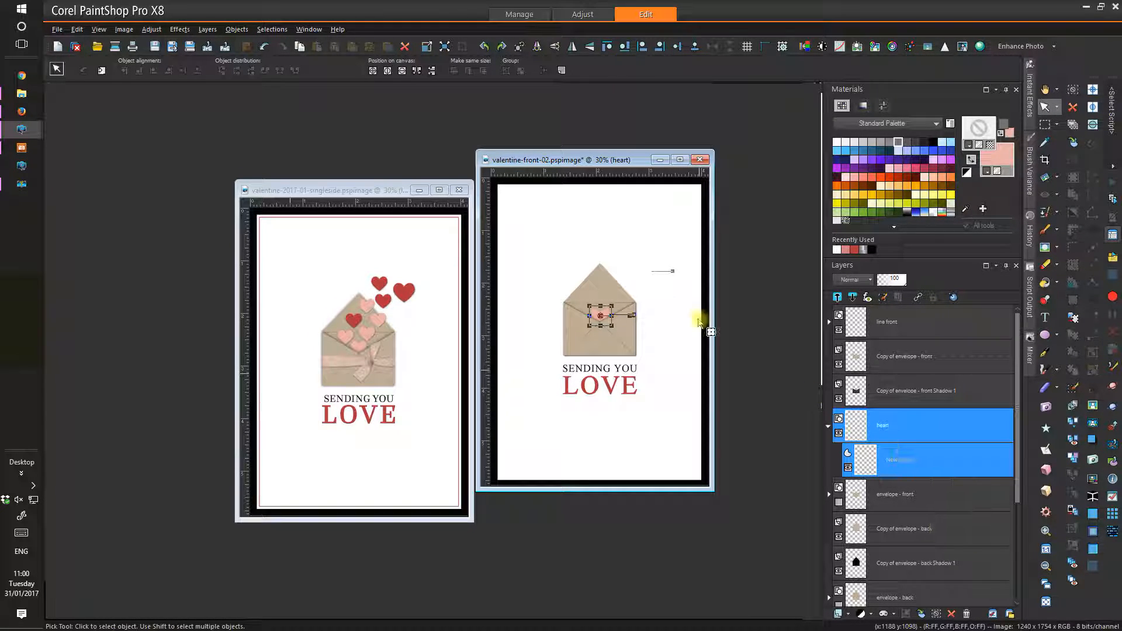
pyautogui.click(209, 30)
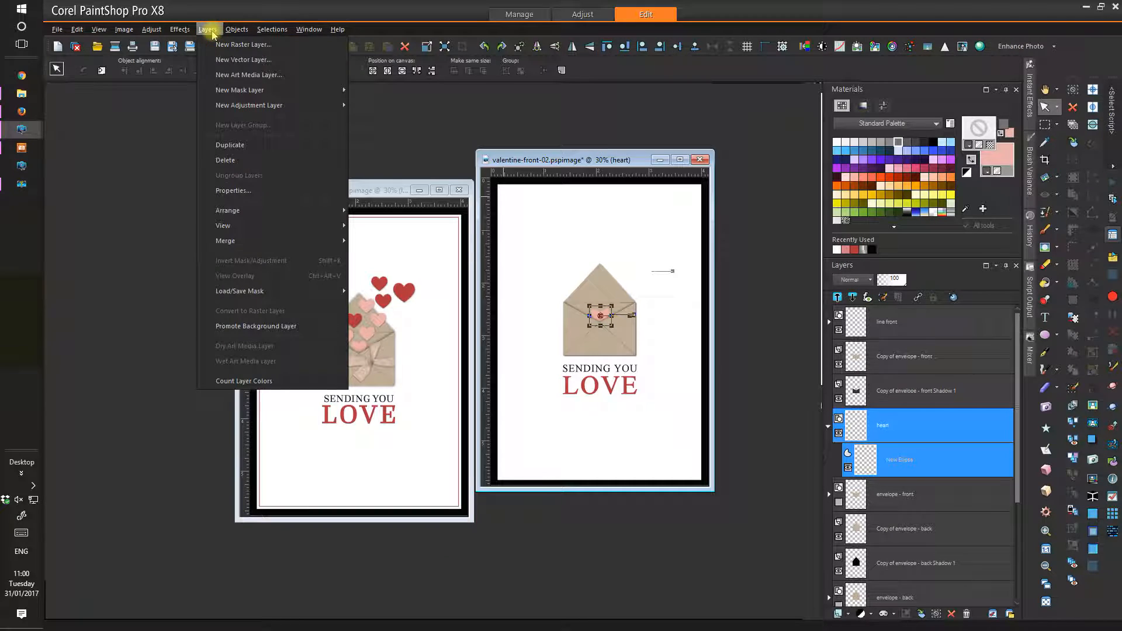
pyautogui.click(240, 146)
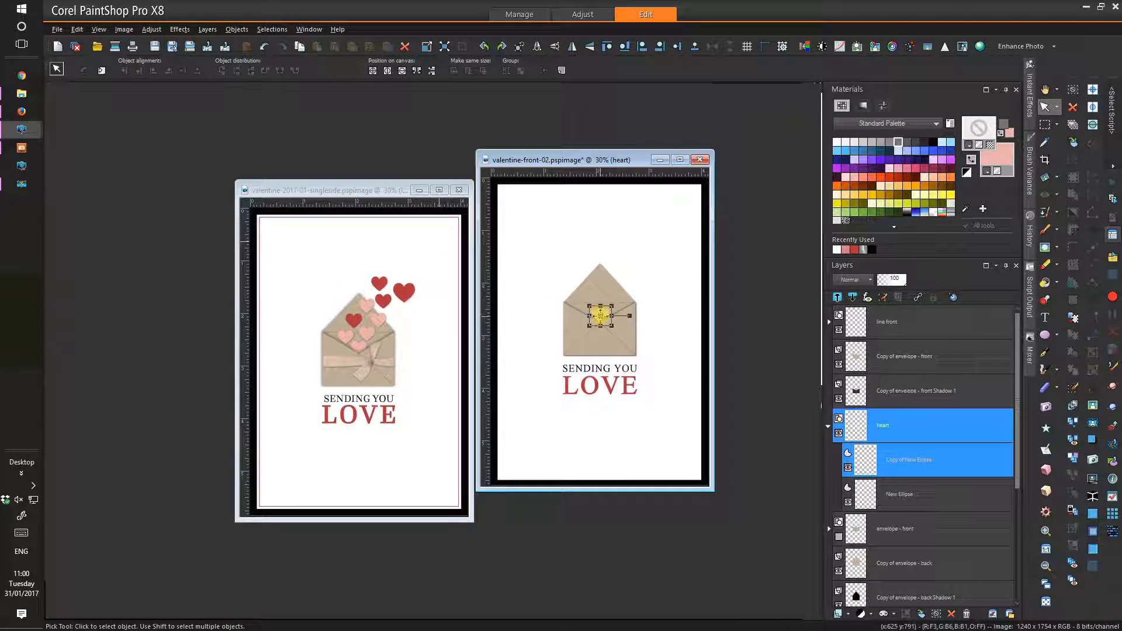
pyautogui.moveTo(600, 317); pyautogui.dragTo(582, 304)
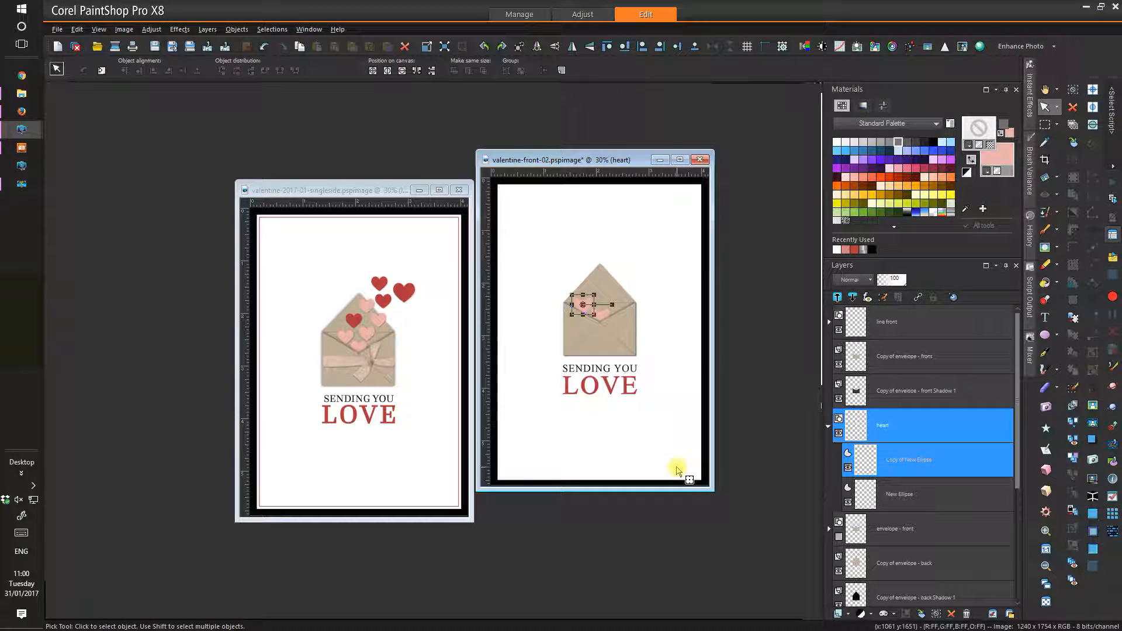
# - Duplicate the heart again and place this second copy to the right, slightly above the other two in the envelope
pyautogui.click(207, 29)
pyautogui.click(230, 146)
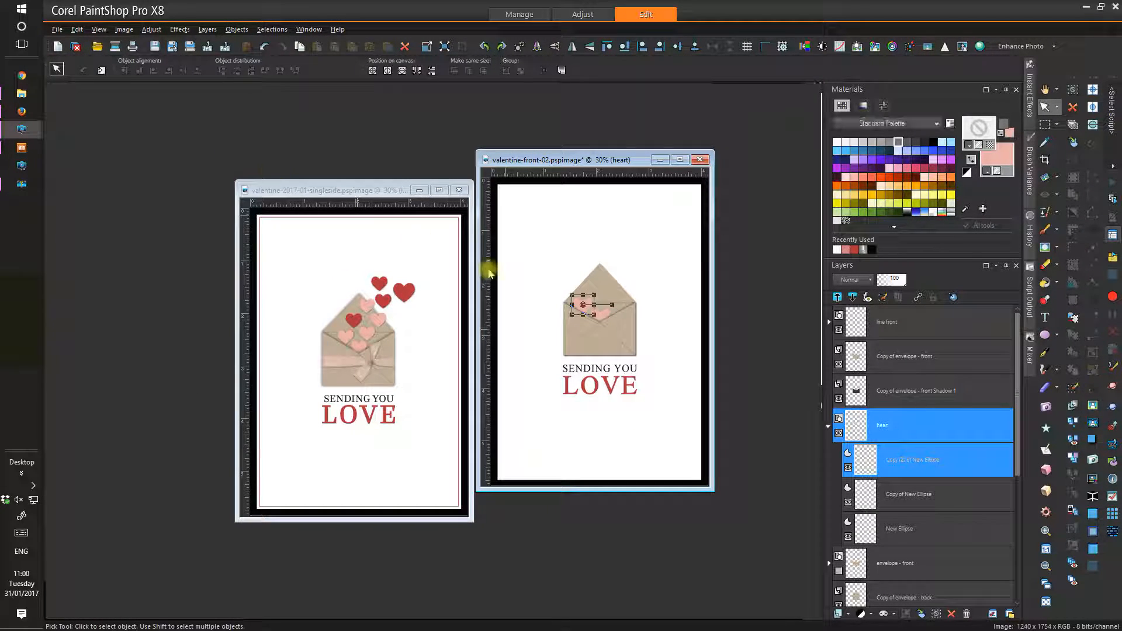
pyautogui.moveTo(582, 303); pyautogui.dragTo(607, 302)
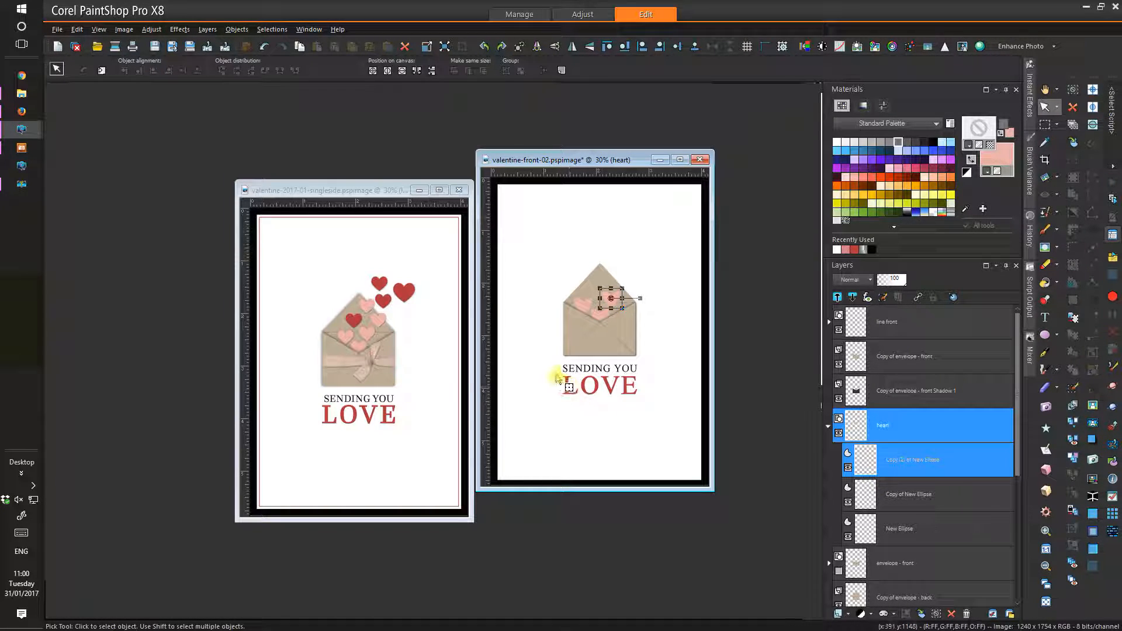
# - Duplicate the heart twice more, placing one copy over the flap's right edge and the other beside the flap's tip
pyautogui.click(208, 29)
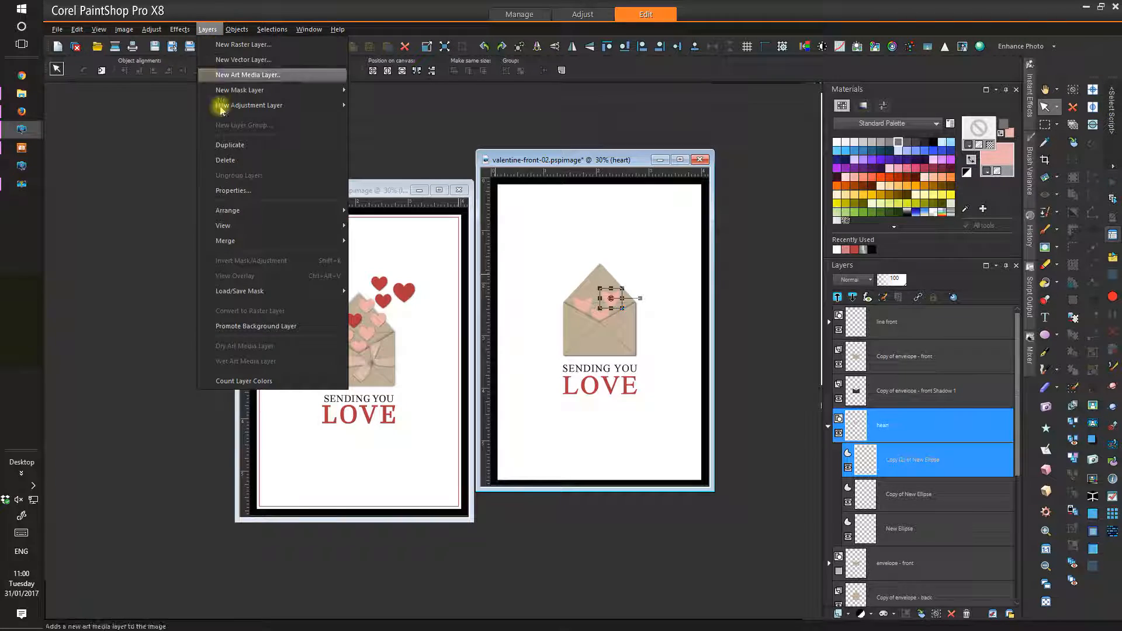
pyautogui.click(233, 151)
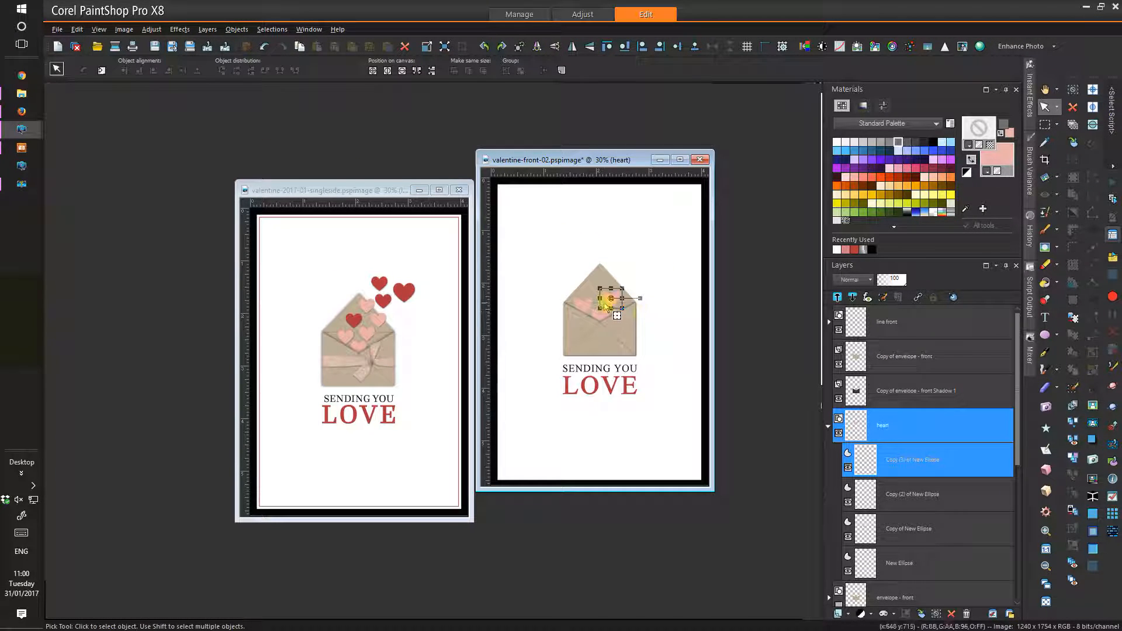
pyautogui.moveTo(611, 298); pyautogui.dragTo(625, 284)
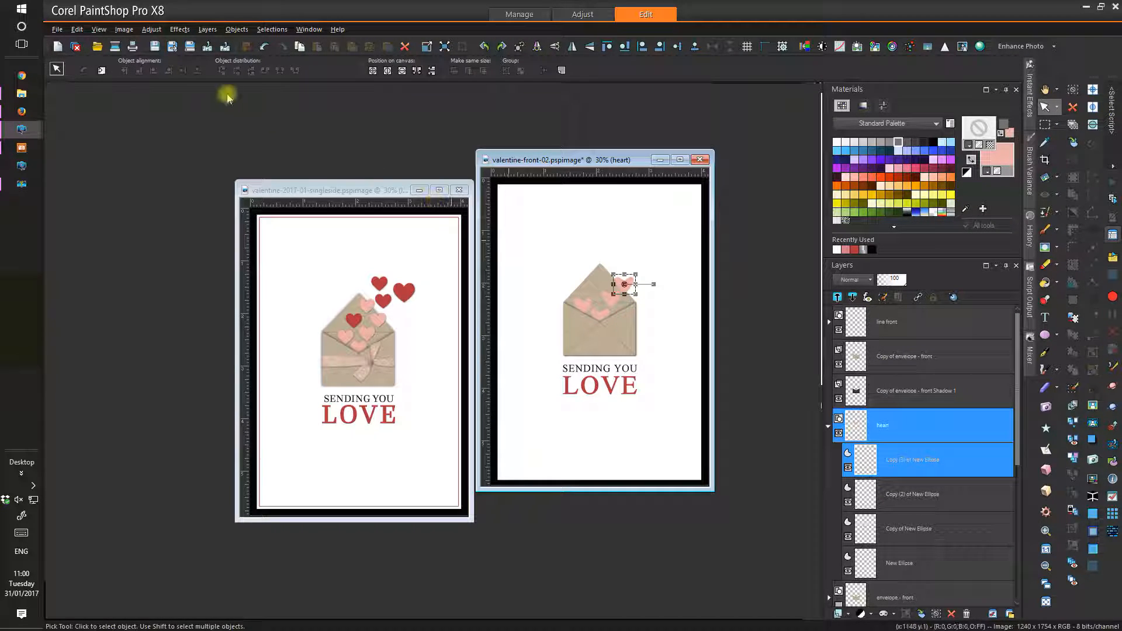
pyautogui.click(208, 29)
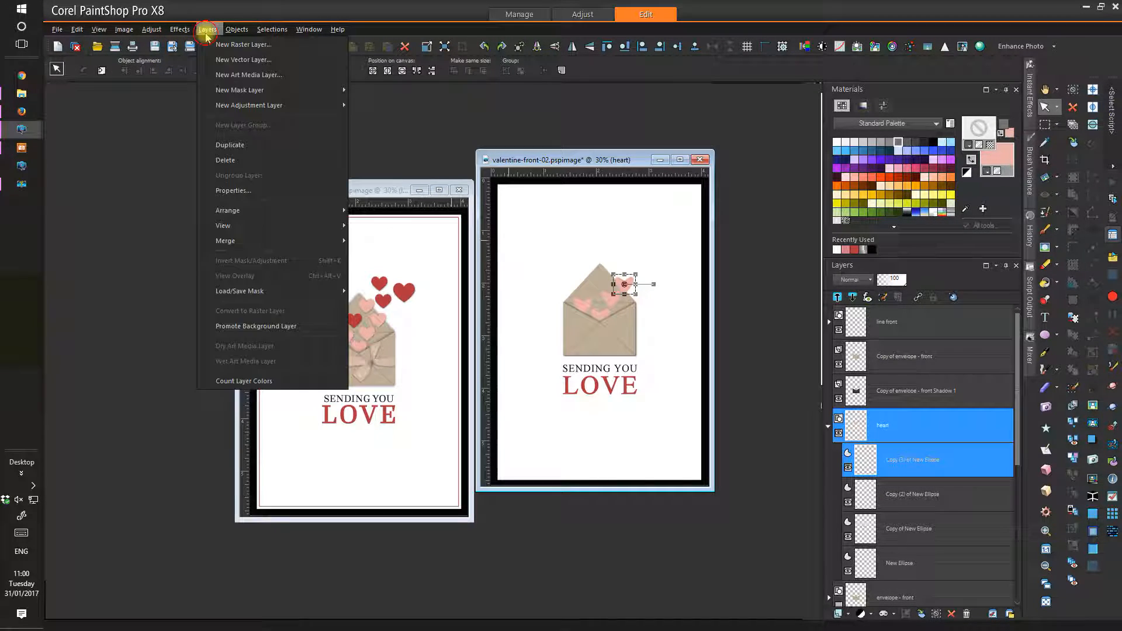
pyautogui.click(241, 147)
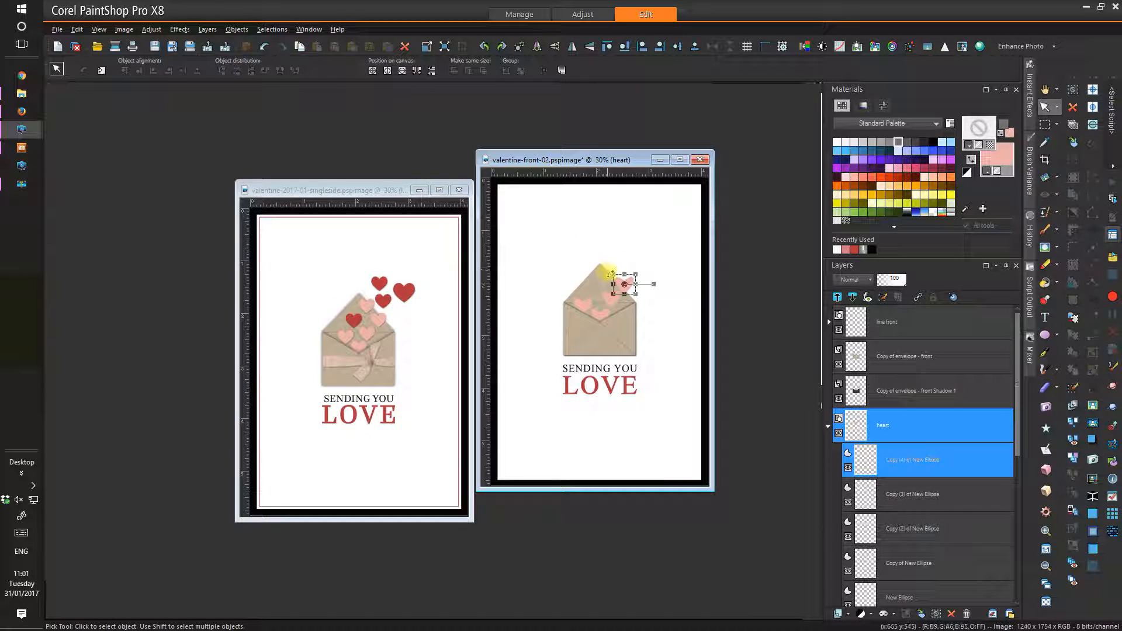
pyautogui.moveTo(614, 281); pyautogui.dragTo(610, 271)
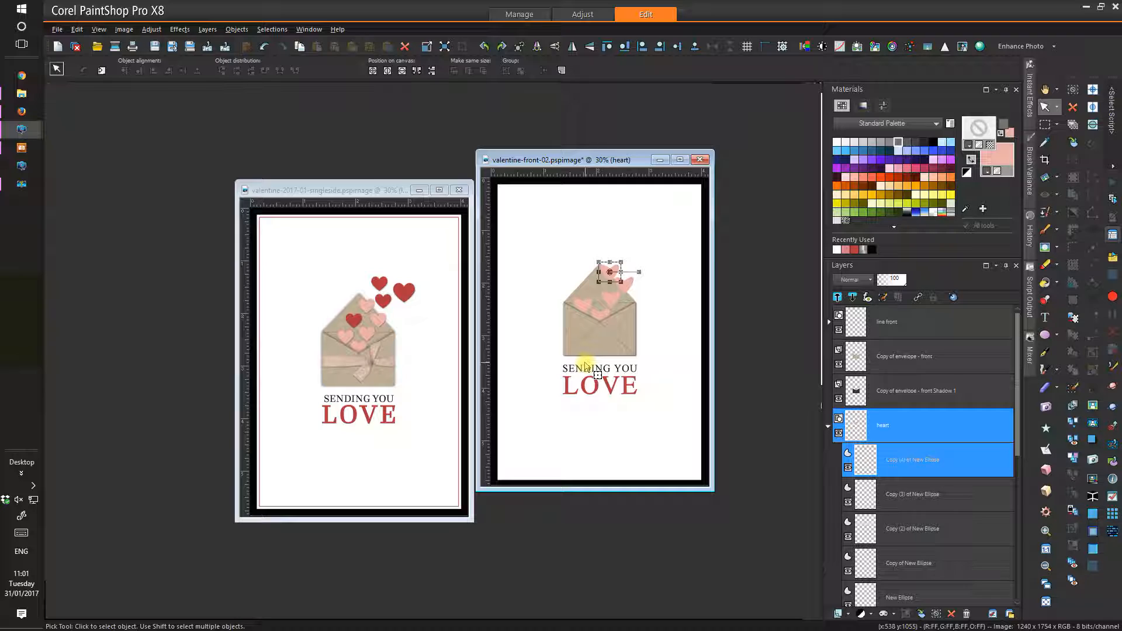
# - Nudge the middle heart slightly down and right, the lowest heart slightly left, and the leftmost heart slightly up and left
pyautogui.scroll(1, 581, 354)
pyautogui.scroll(1, 584, 365)
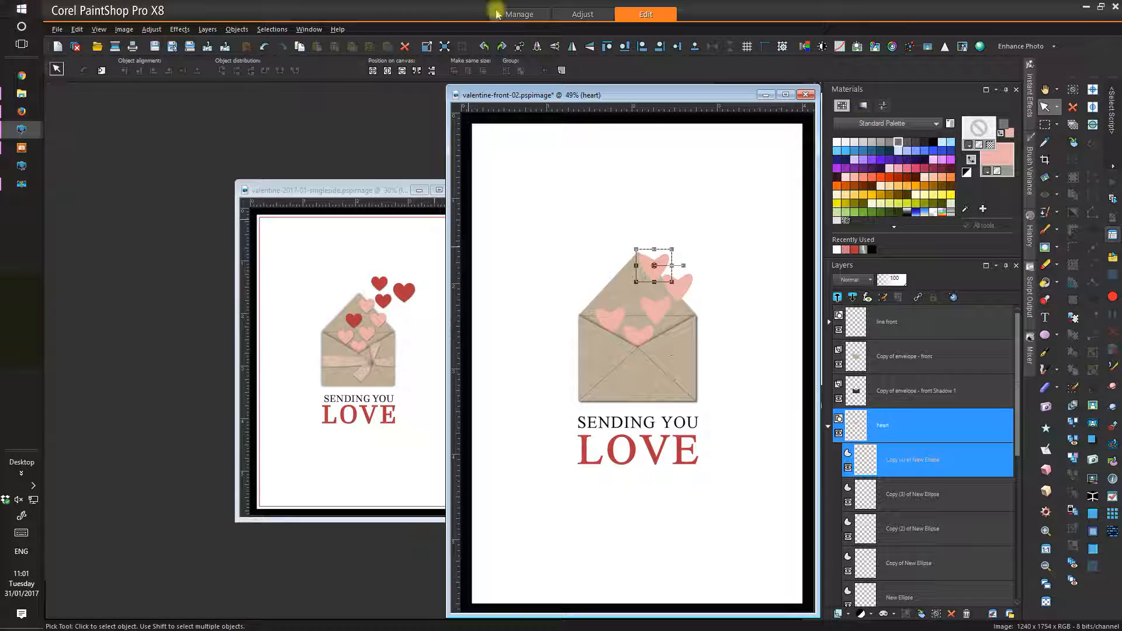
pyautogui.click(915, 494)
pyautogui.click(959, 529)
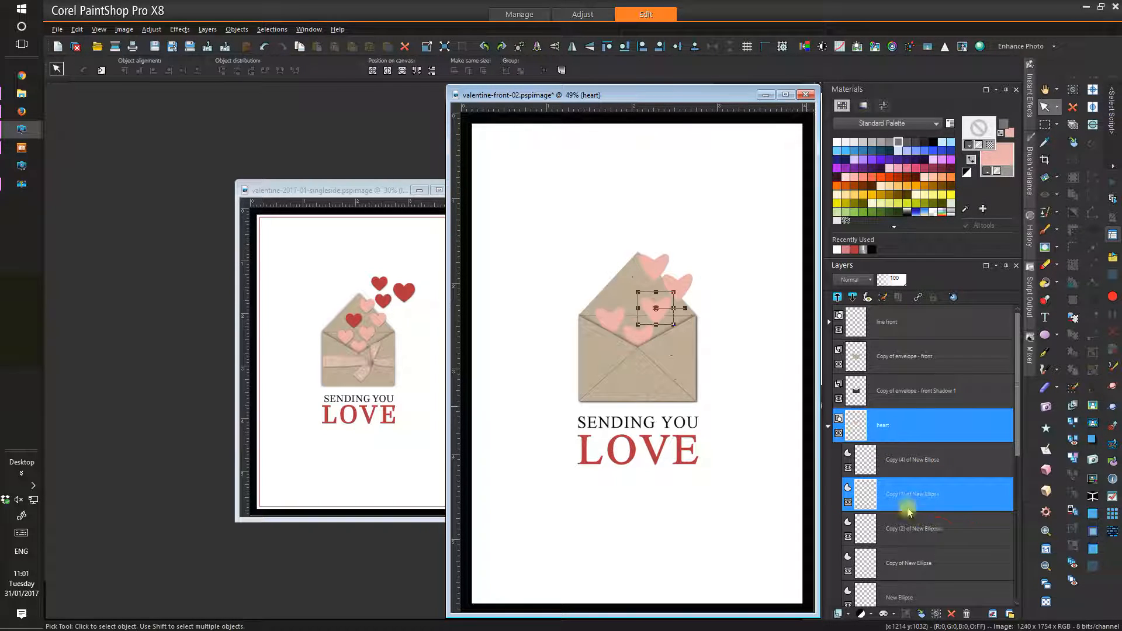
pyautogui.moveTo(656, 306); pyautogui.dragTo(658, 309)
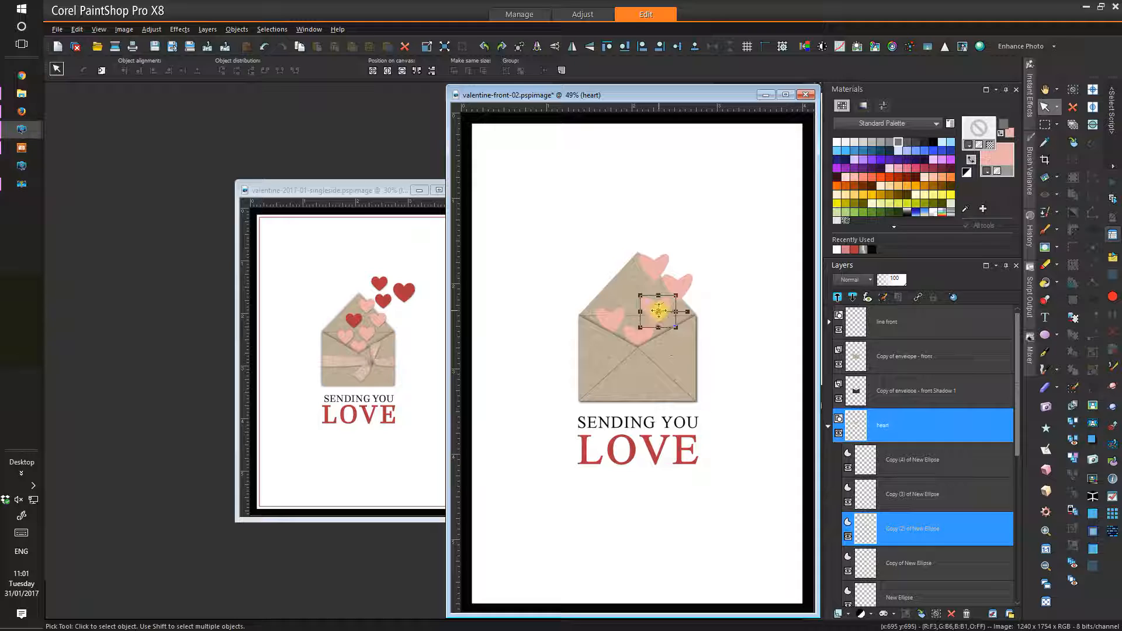
pyautogui.click(918, 597)
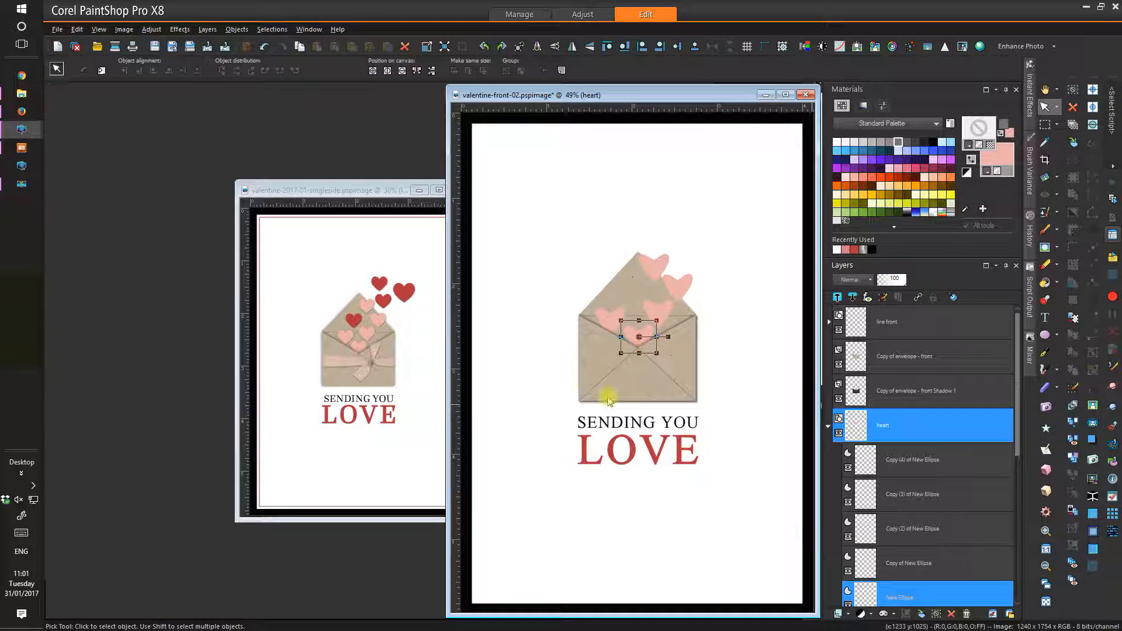
pyautogui.moveTo(639, 337); pyautogui.dragTo(635, 336)
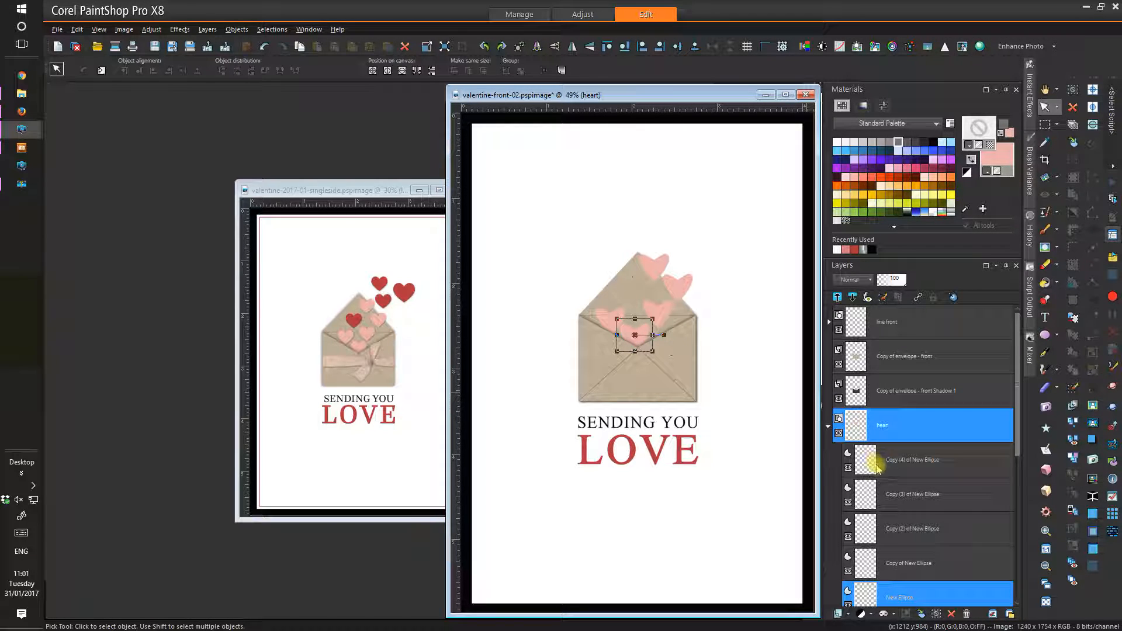
pyautogui.click(894, 563)
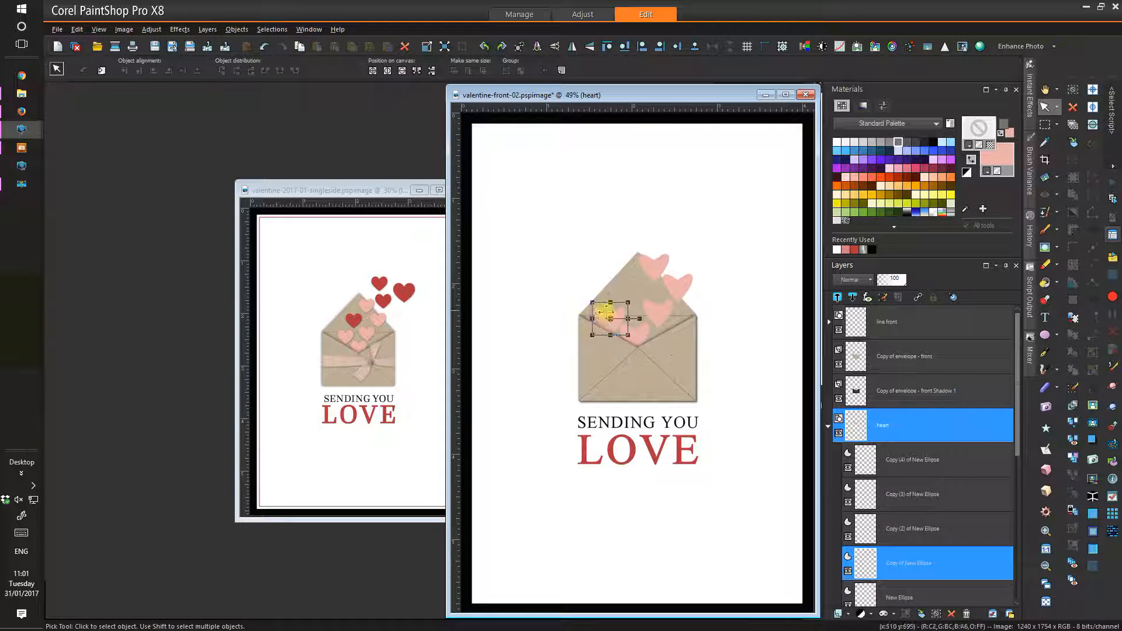
pyautogui.moveTo(610, 319); pyautogui.dragTo(606, 317)
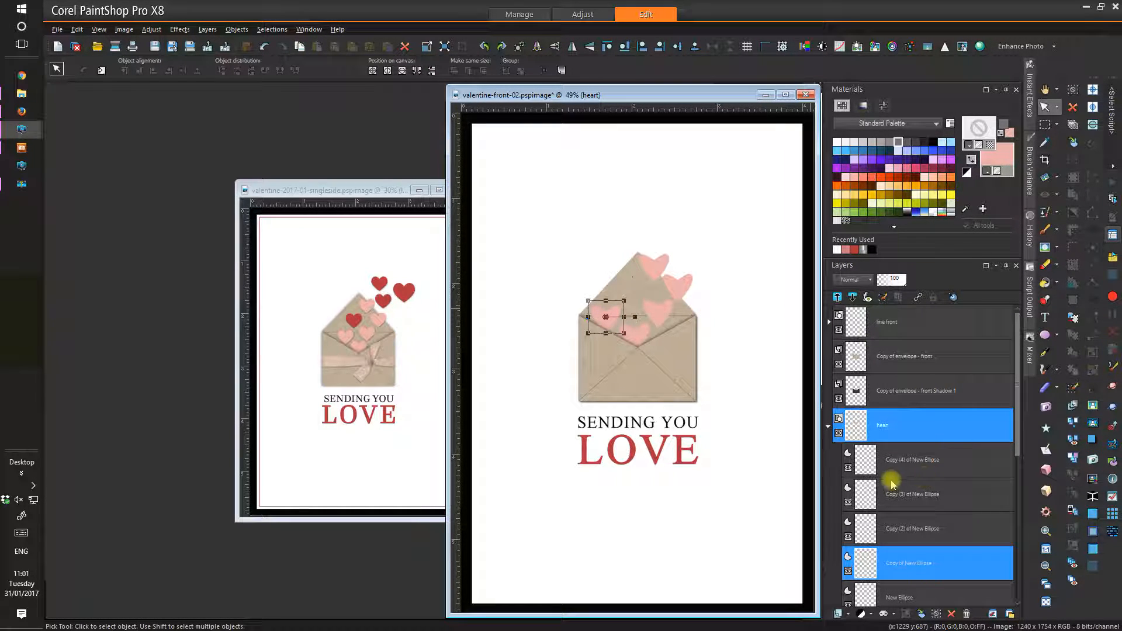
# - Fine-tune the spacing by nudging the middle heart left, the heart on the flap's right edge down and right, and the topmost heart slightly down
pyautogui.click(943, 499)
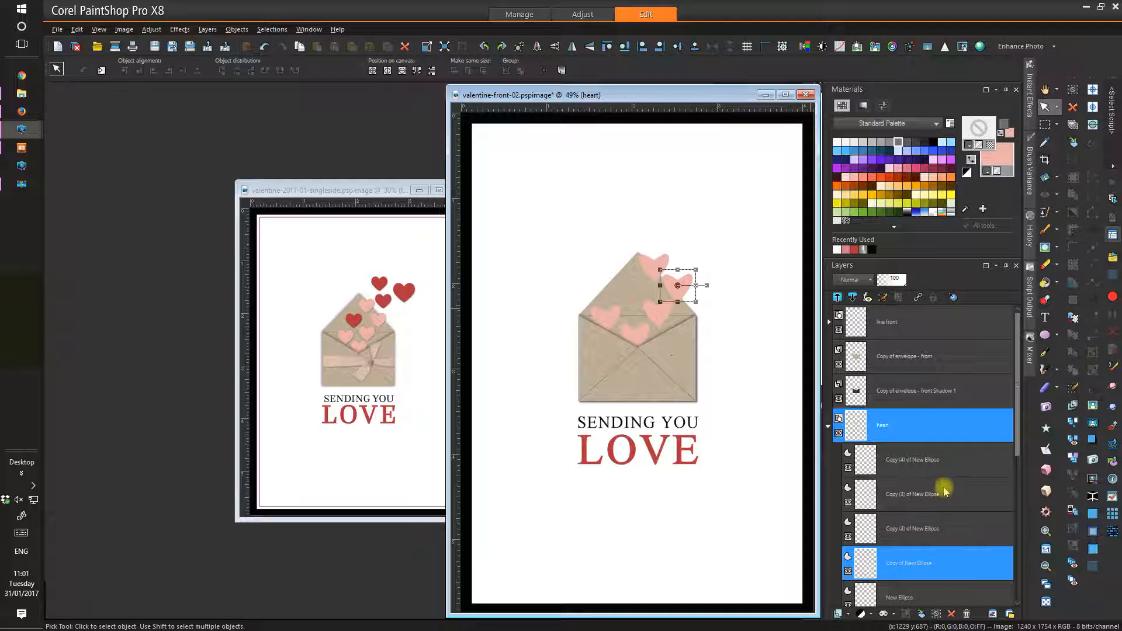
pyautogui.click(943, 561)
pyautogui.click(900, 495)
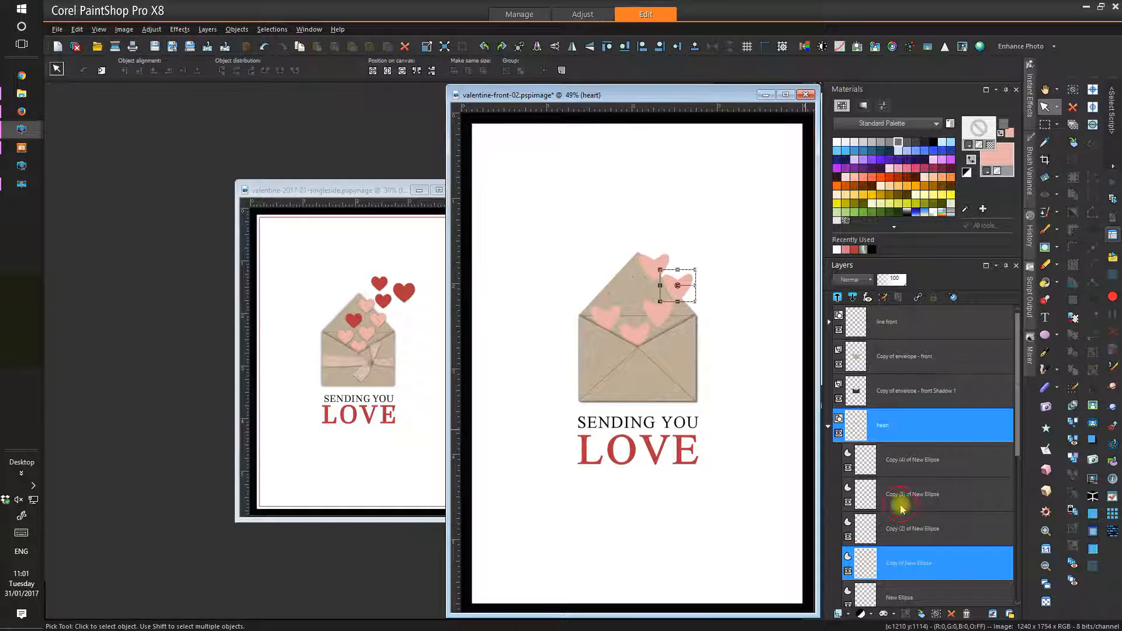
pyautogui.click(655, 311)
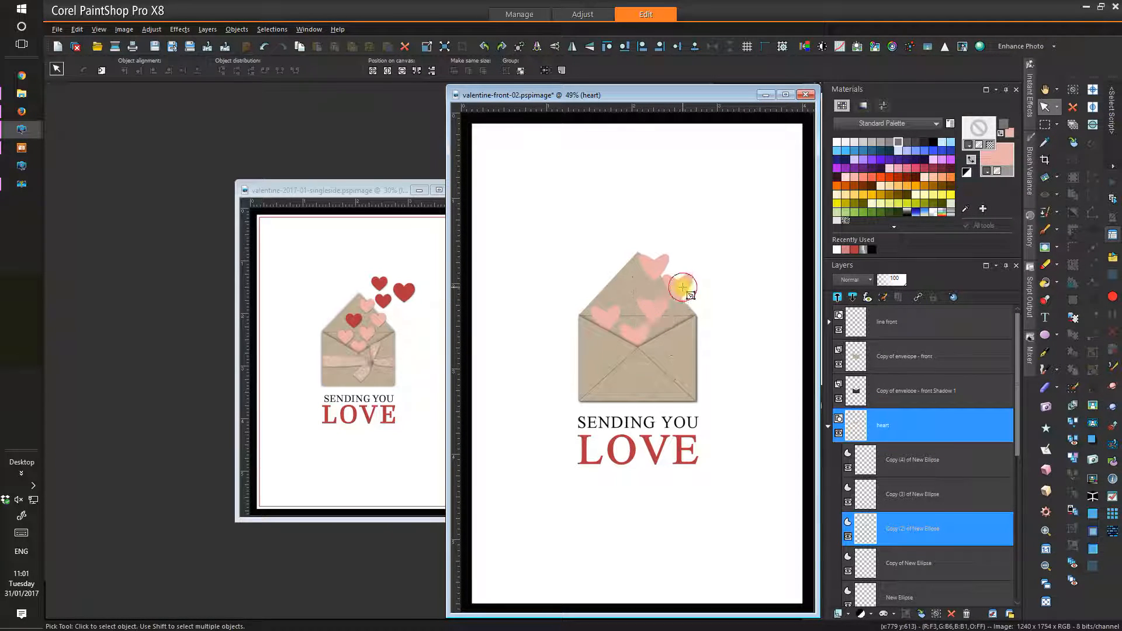
pyautogui.click(680, 289)
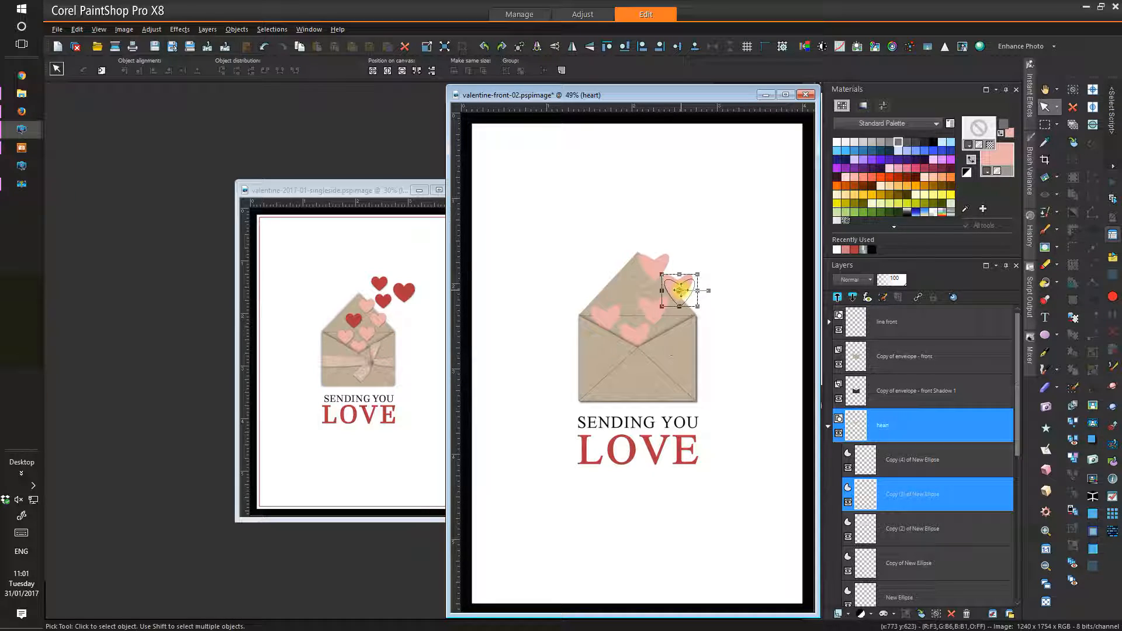
pyautogui.click(655, 267)
pyautogui.moveTo(654, 267); pyautogui.dragTo(654, 269)
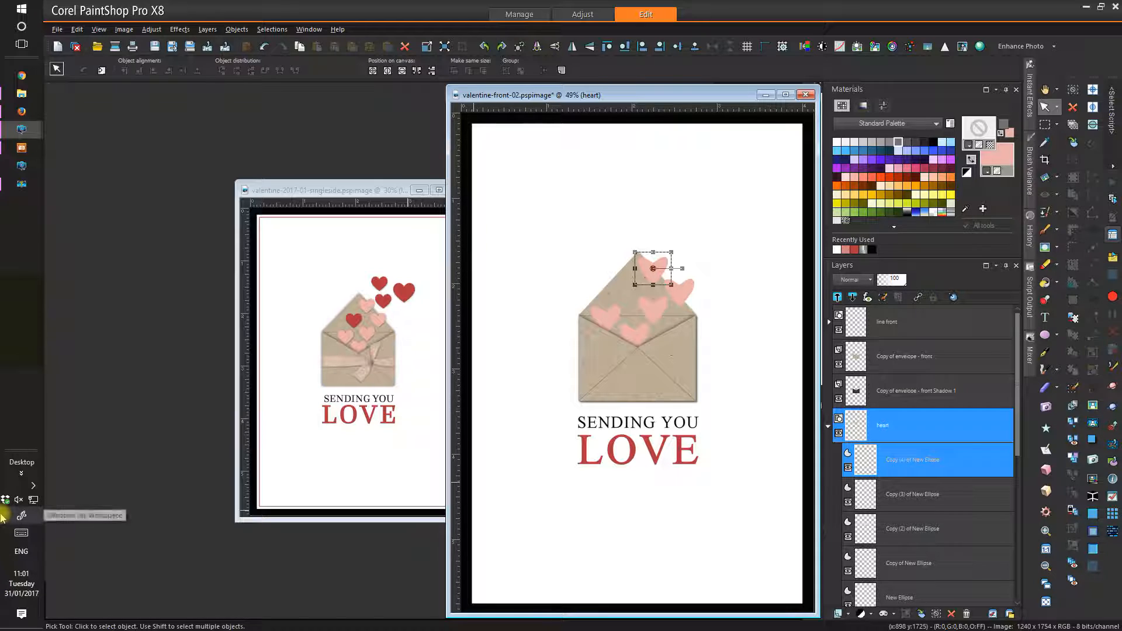
# - Rename the heart vector layer as "pink hearts"
pyautogui.click(888, 430)
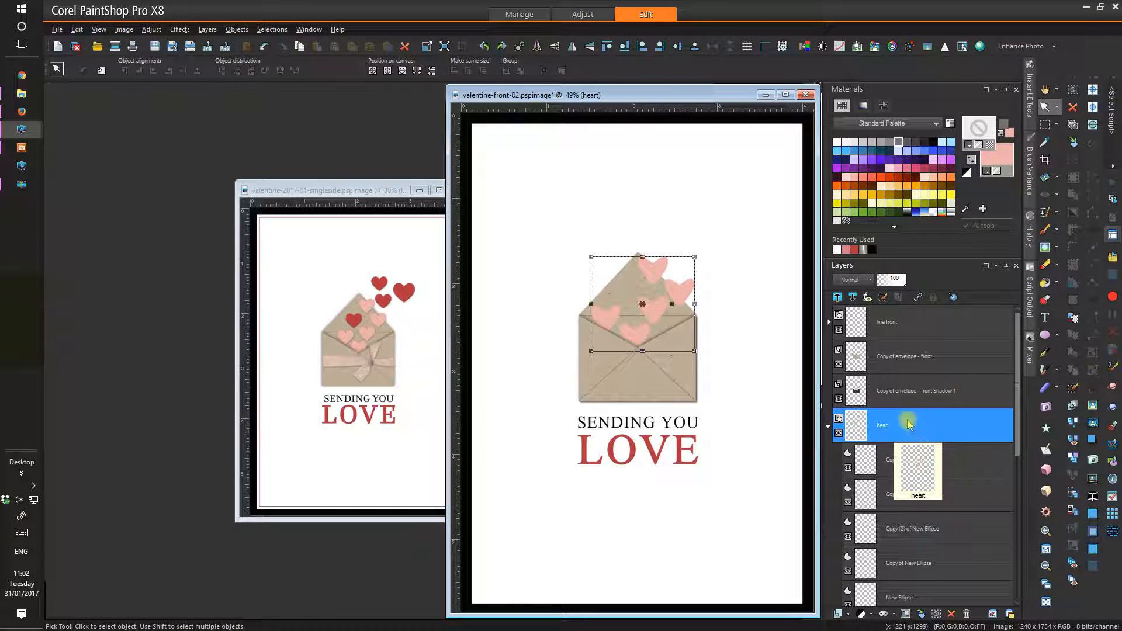
pyautogui.click(888, 425)
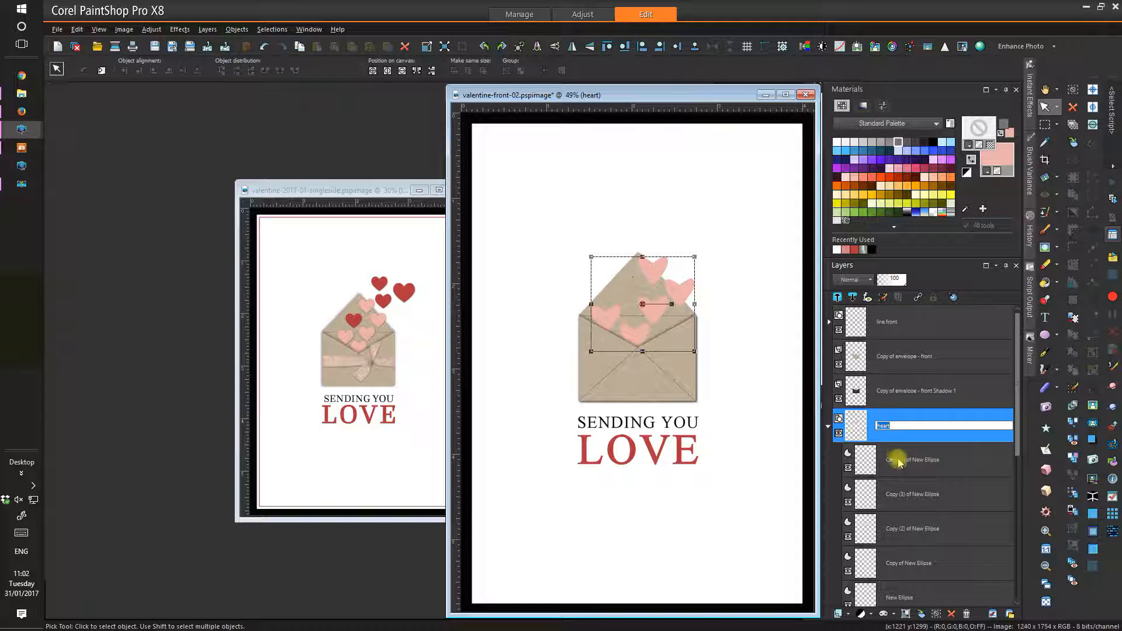
pyautogui.write('pink')
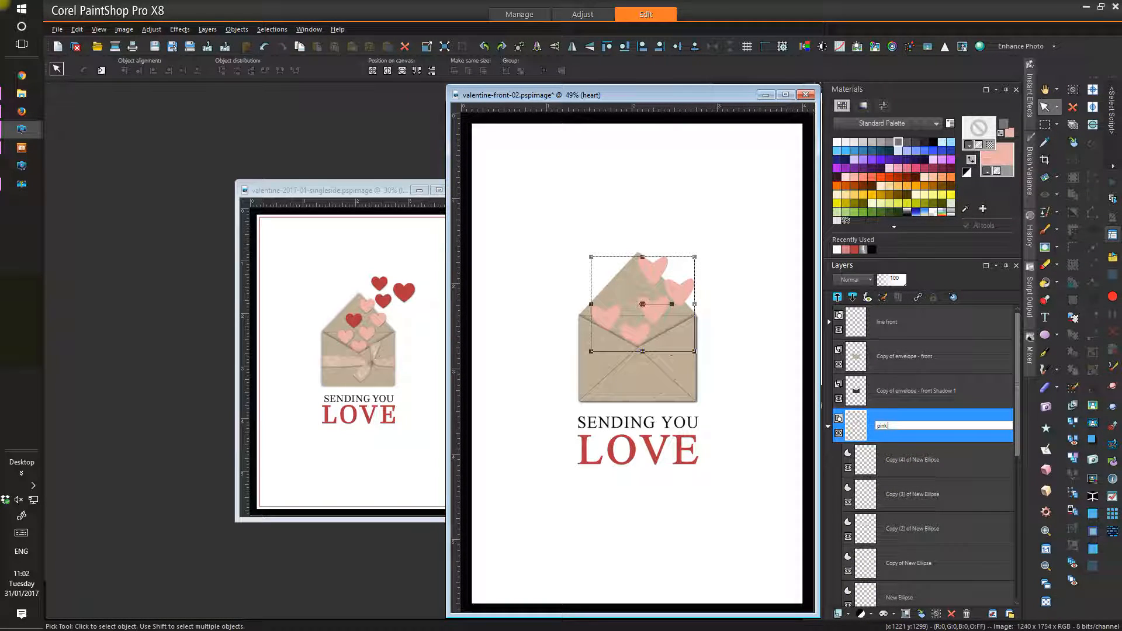
pyautogui.write(' hearts')
pyautogui.press('Return')
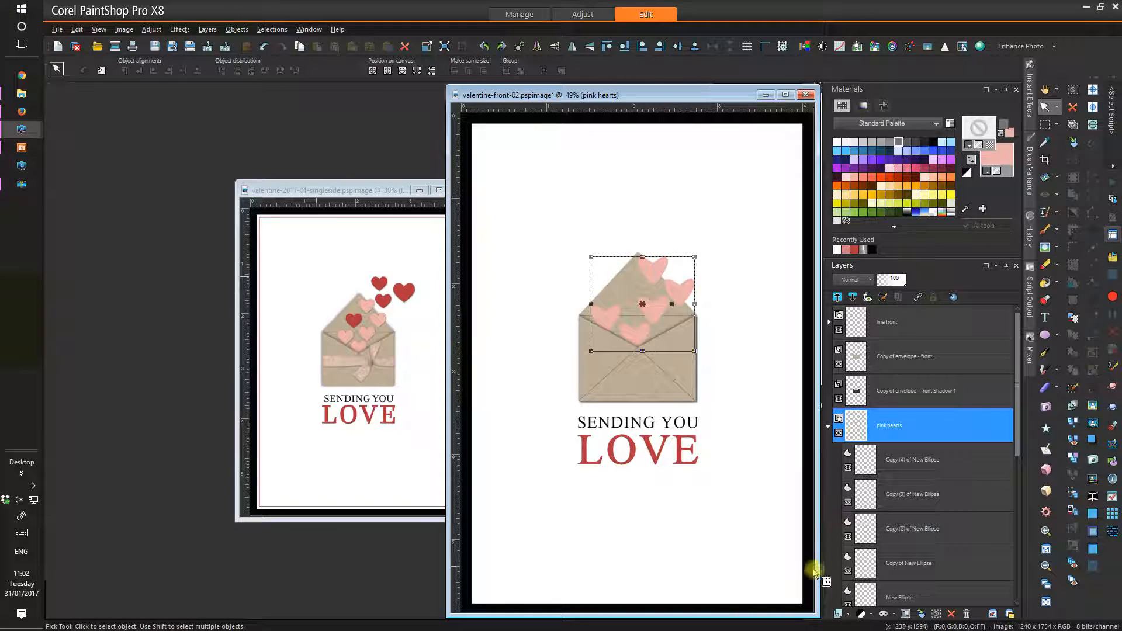
# - Add a new vector layer named "red hearts" above the pink hearts layer
pyautogui.click(851, 617)
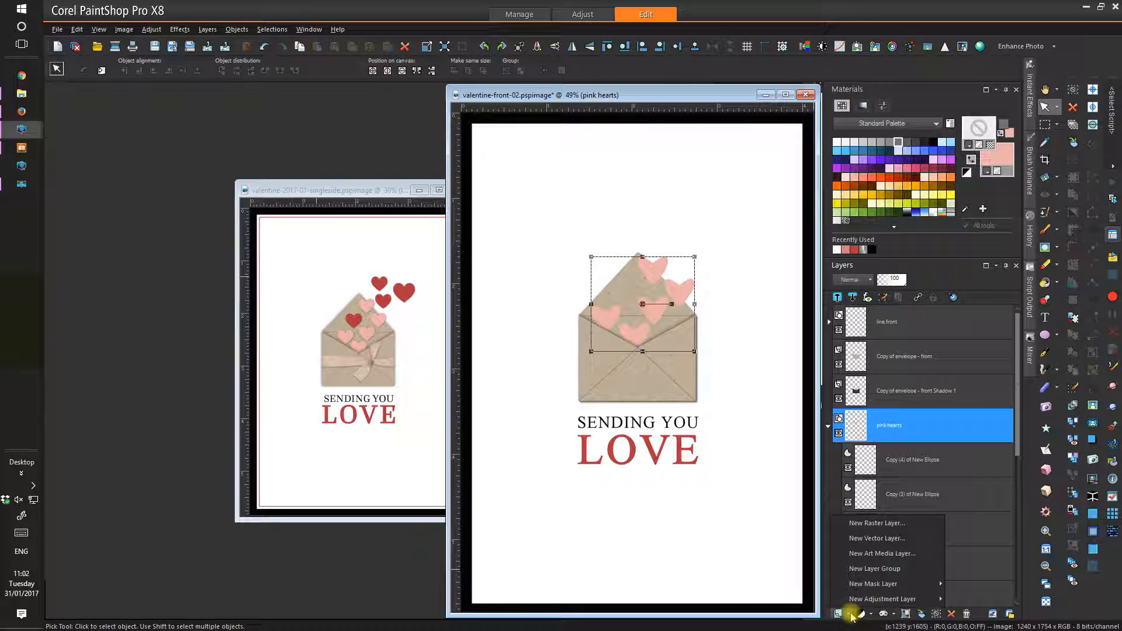
pyautogui.click(858, 537)
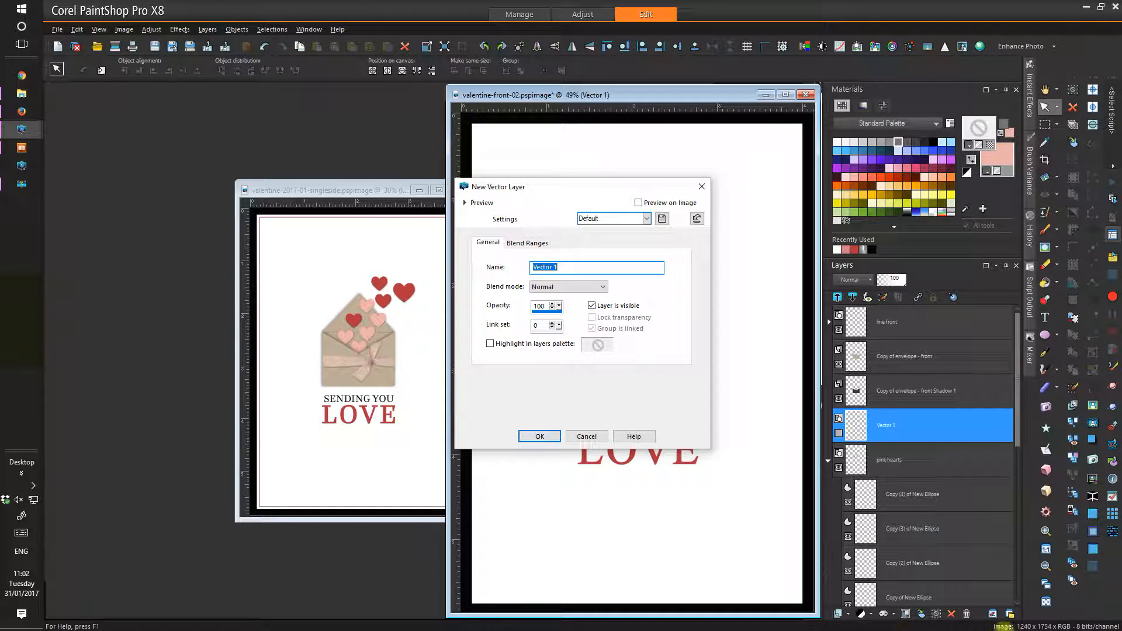
pyautogui.write('red hearts')
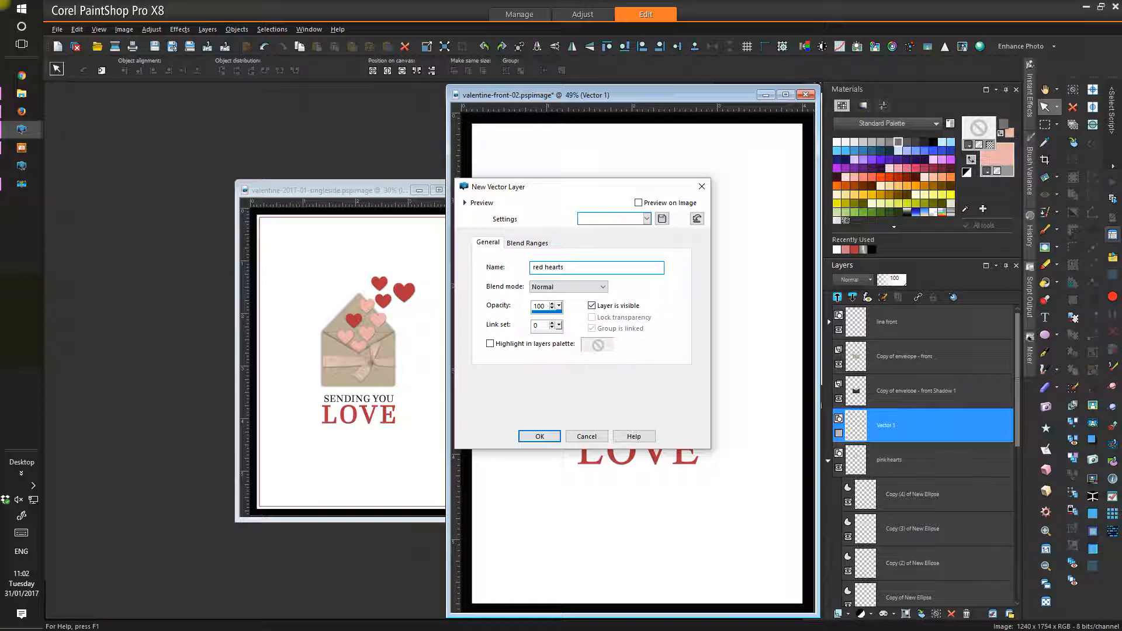
pyautogui.press('Return')
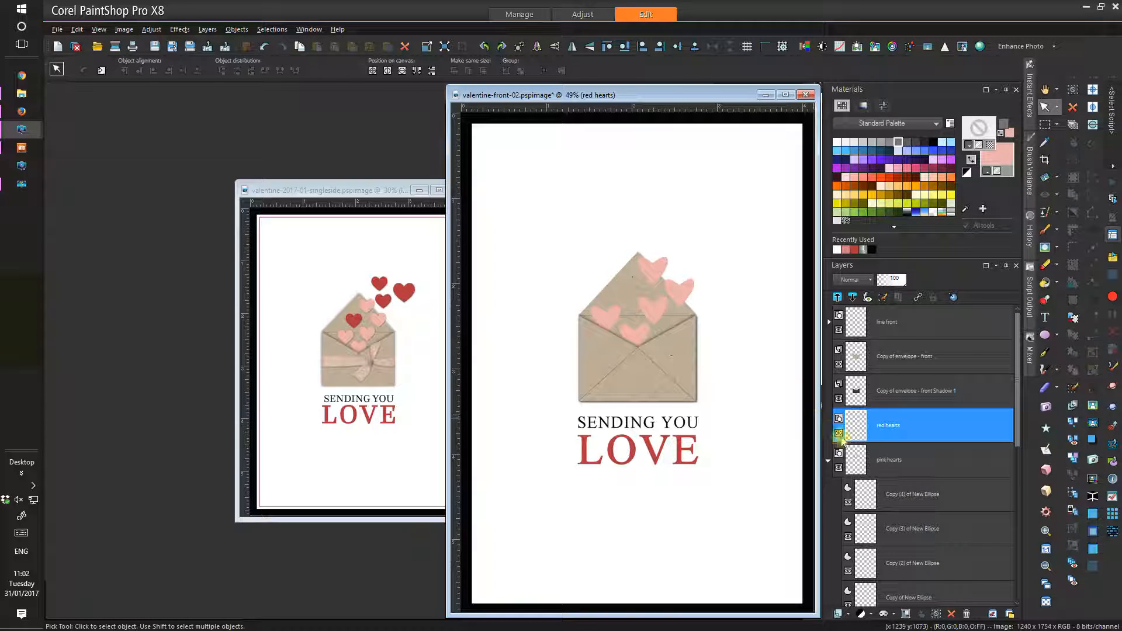
# - Copy the topmost pink heart and paste it into the red hearts layer as a new vector selection, placed above and right of the envelope flap
pyautogui.click(909, 502)
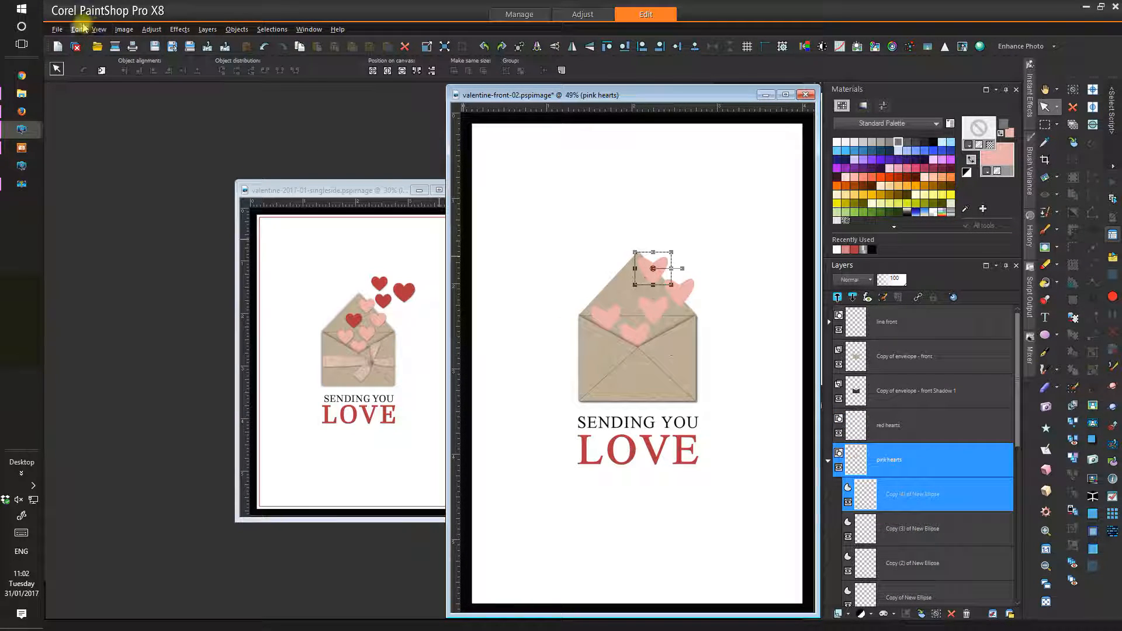
pyautogui.click(77, 29)
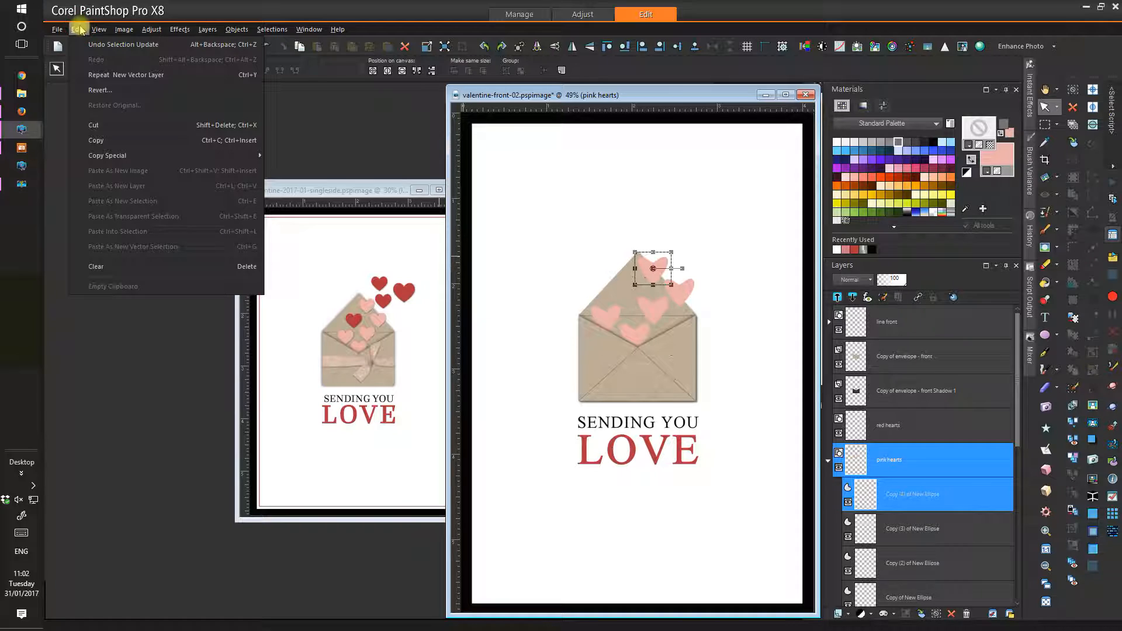
pyautogui.click(124, 141)
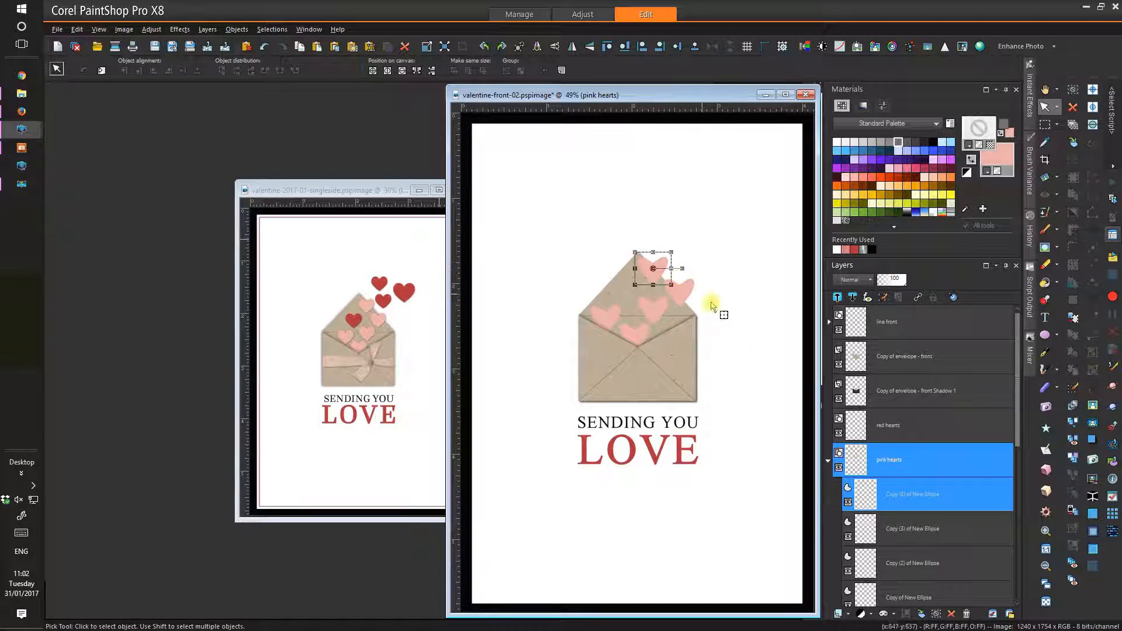
pyautogui.click(913, 433)
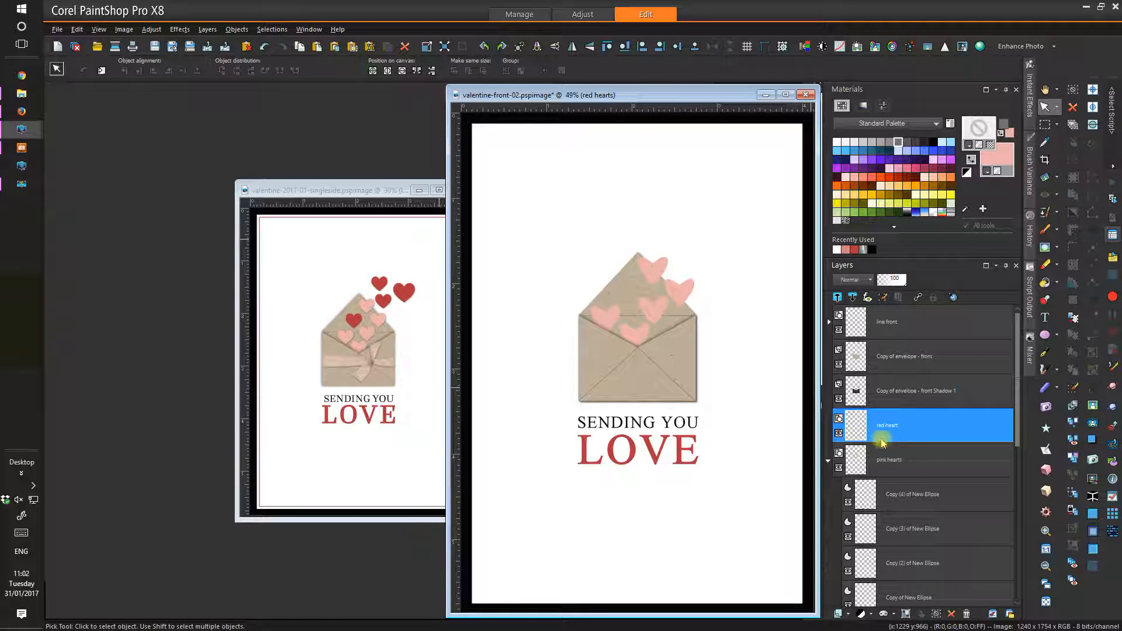
pyautogui.click(76, 29)
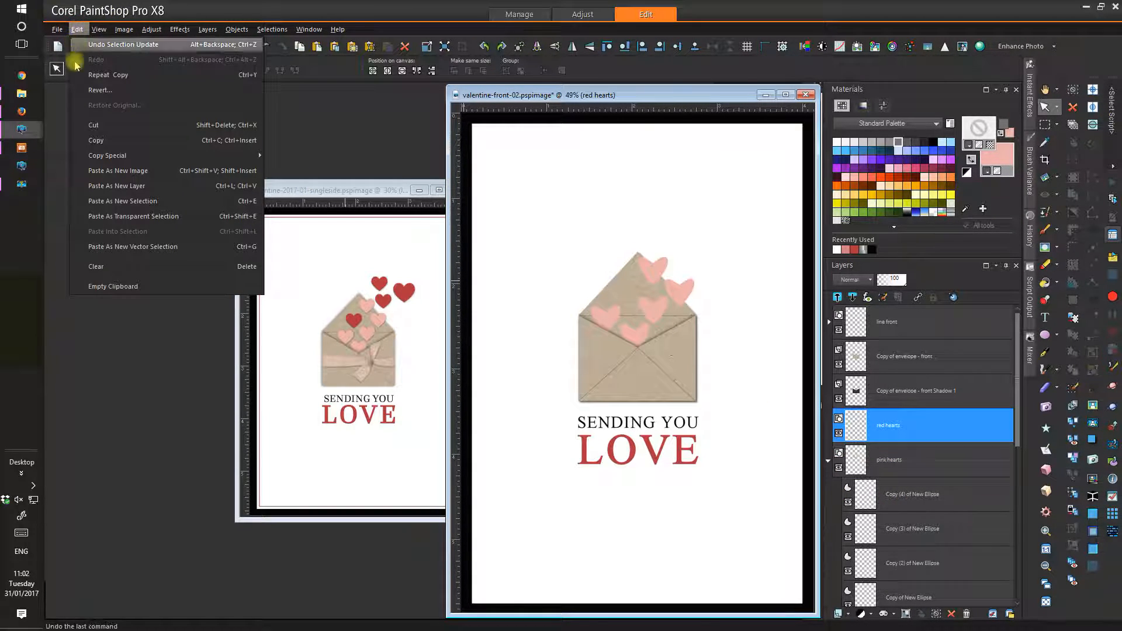
pyautogui.click(121, 246)
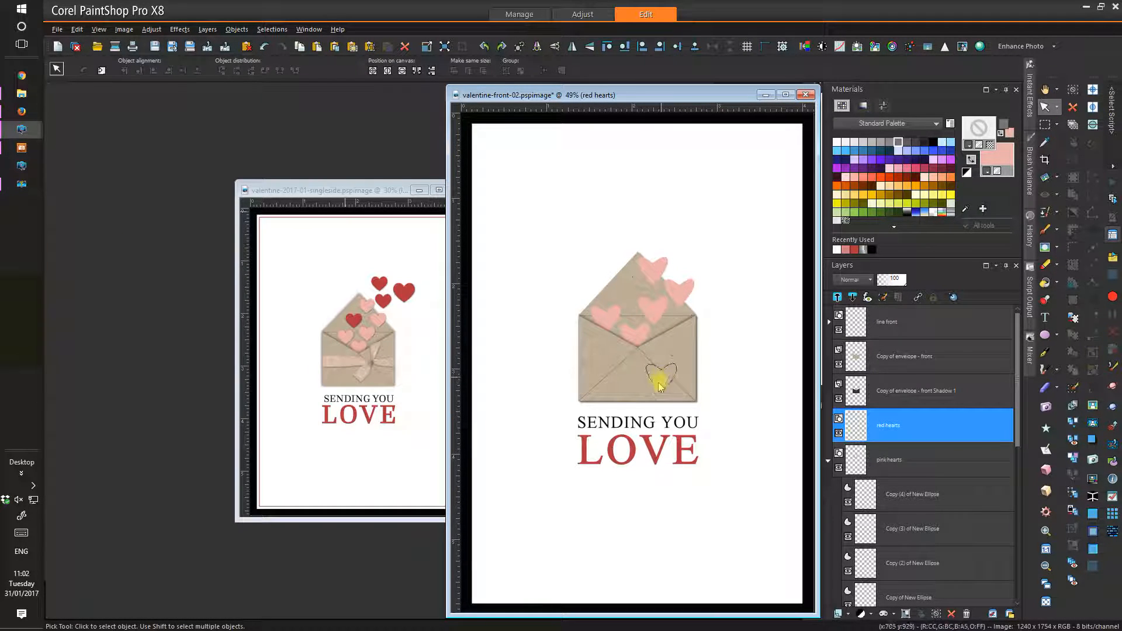
pyautogui.click(722, 250)
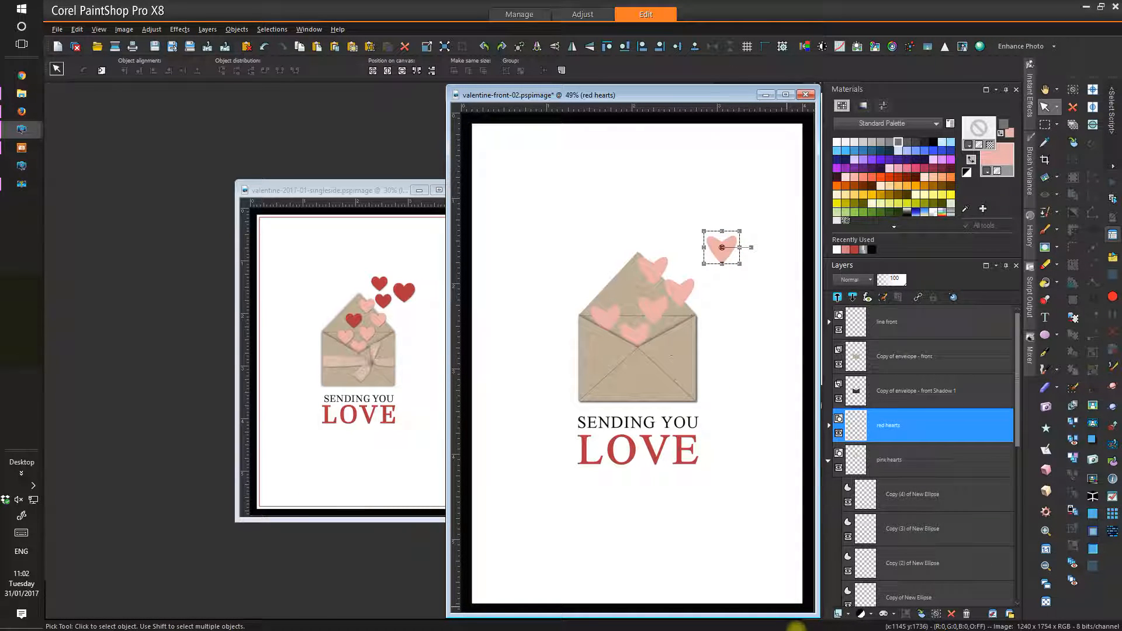
# - Change the fill of the heart on the red hearts layer to the red #c2353f sampled from the finished card's large heart
pyautogui.click(830, 428)
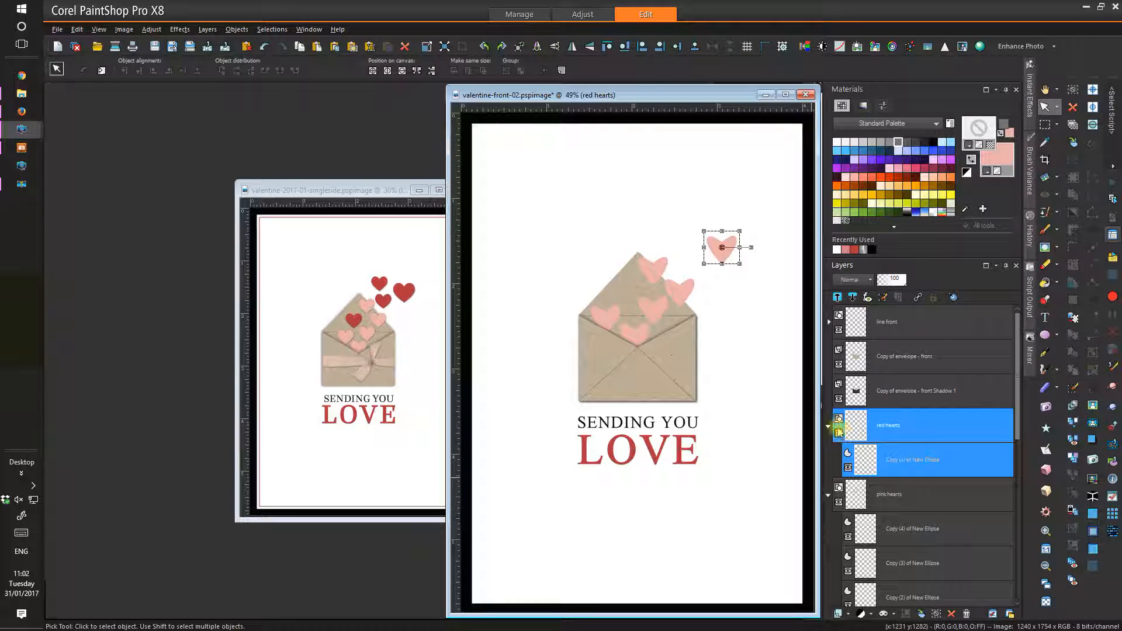
pyautogui.click(914, 460)
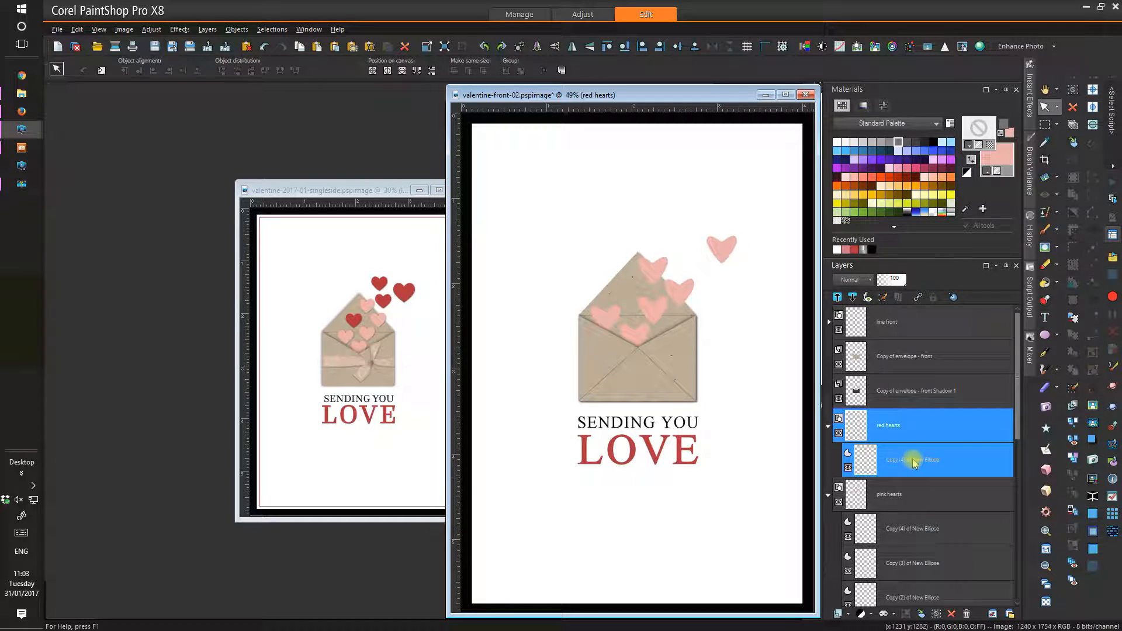
pyautogui.doubleClick(913, 460)
pyautogui.moveTo(565, 251); pyautogui.dragTo(528, 233)
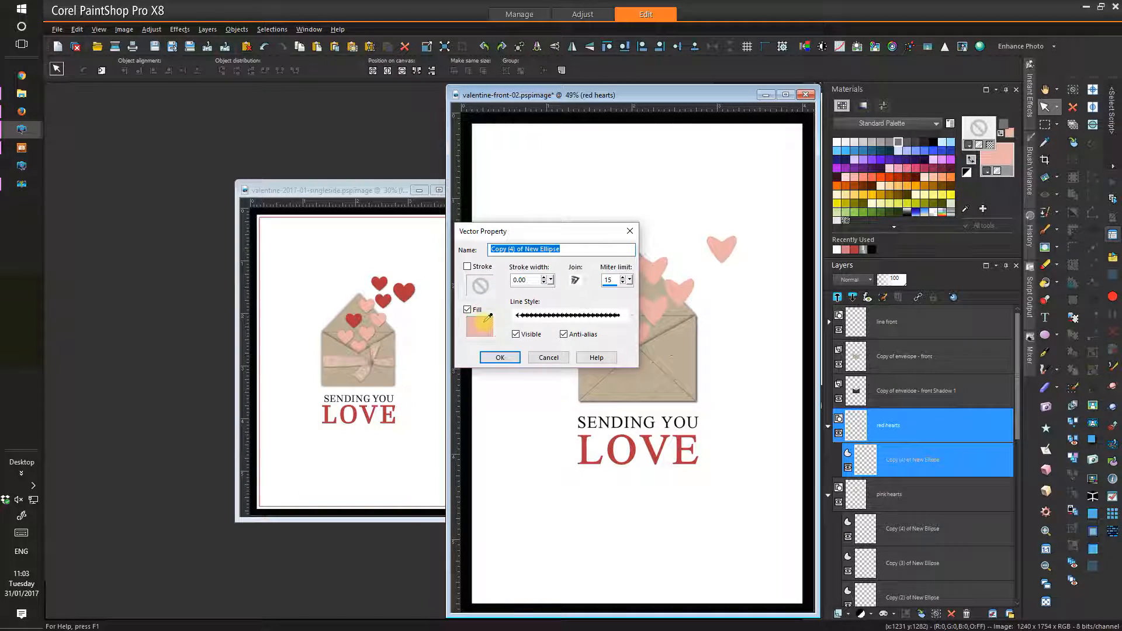
pyautogui.click(487, 317)
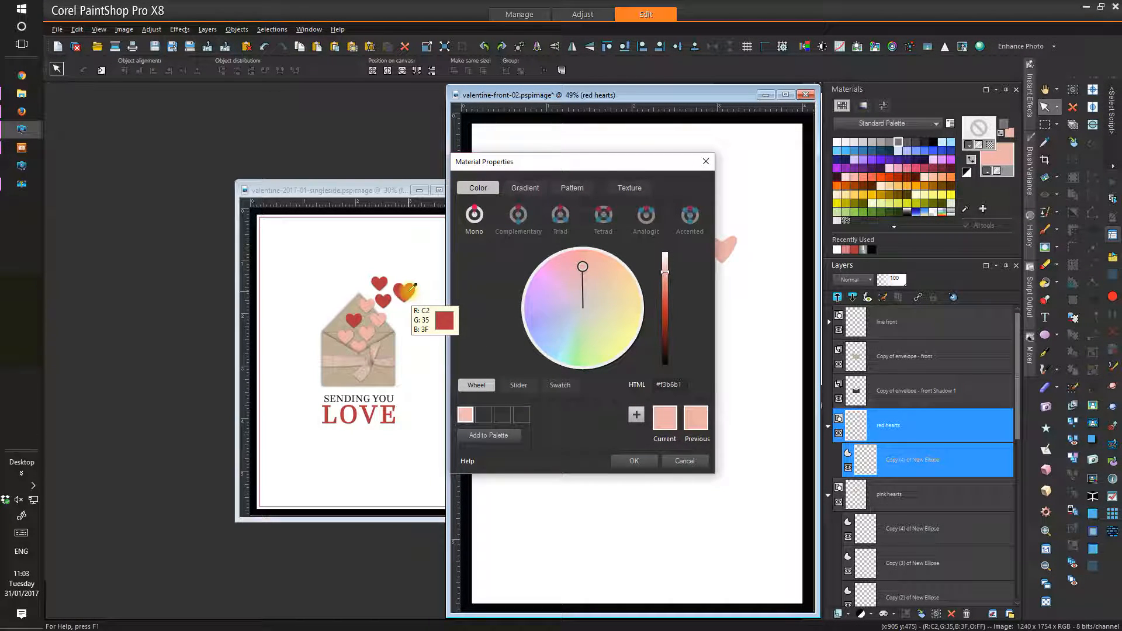
pyautogui.click(414, 286)
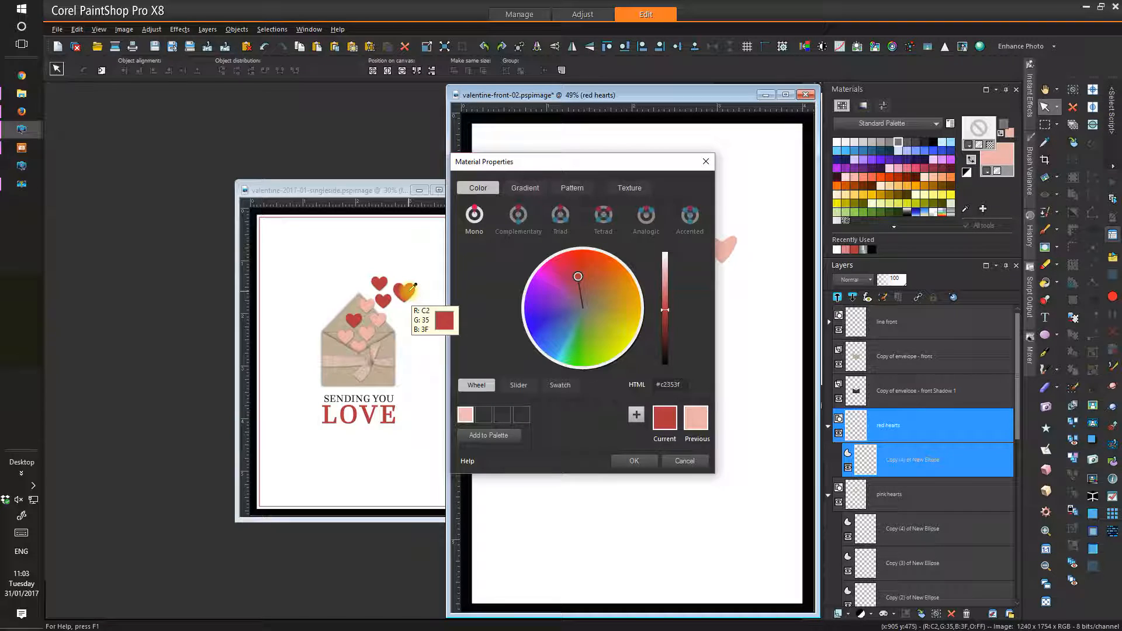
pyautogui.click(634, 461)
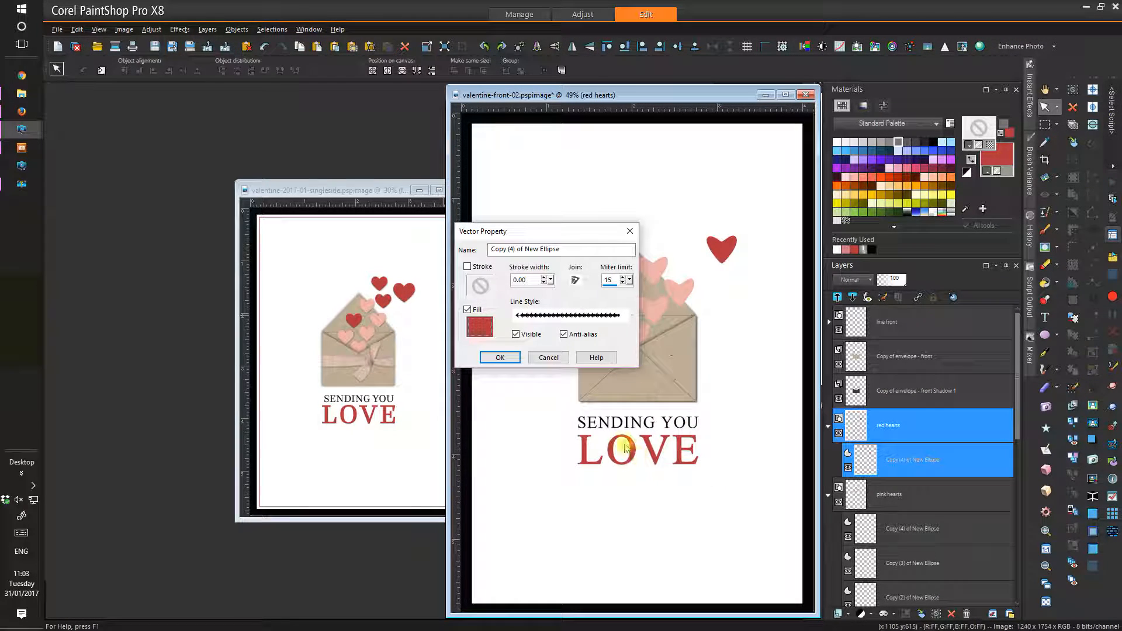
pyautogui.click(507, 357)
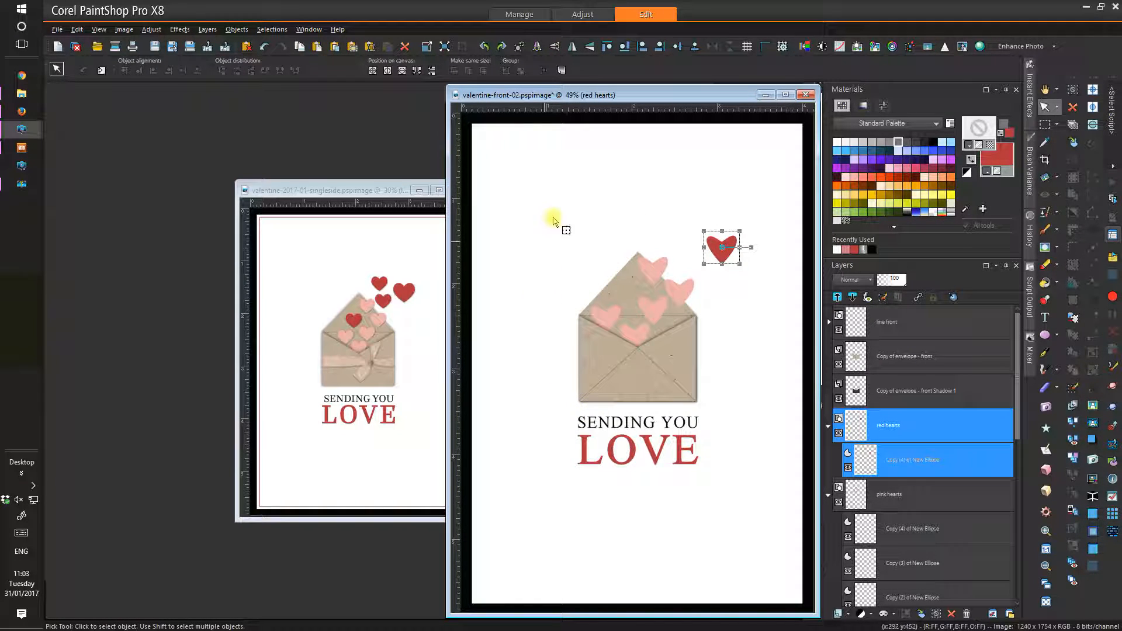
# - Move the red heart to just right of the topmost pink heart, duplicate it and place the copy above and to its left
pyautogui.moveTo(722, 248); pyautogui.dragTo(688, 260)
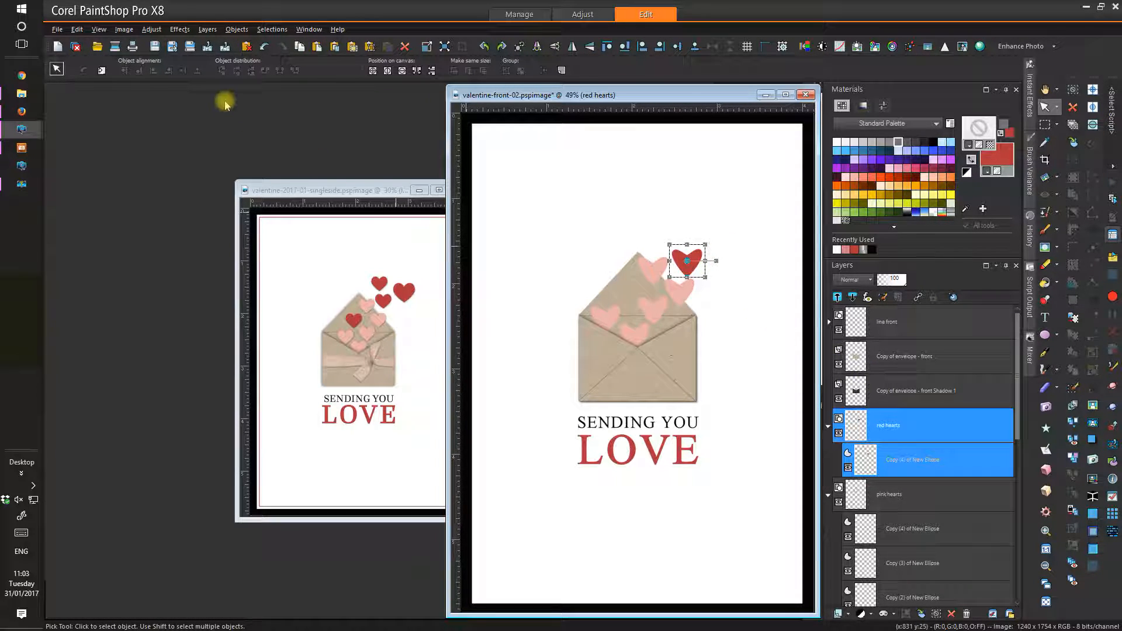
pyautogui.click(205, 26)
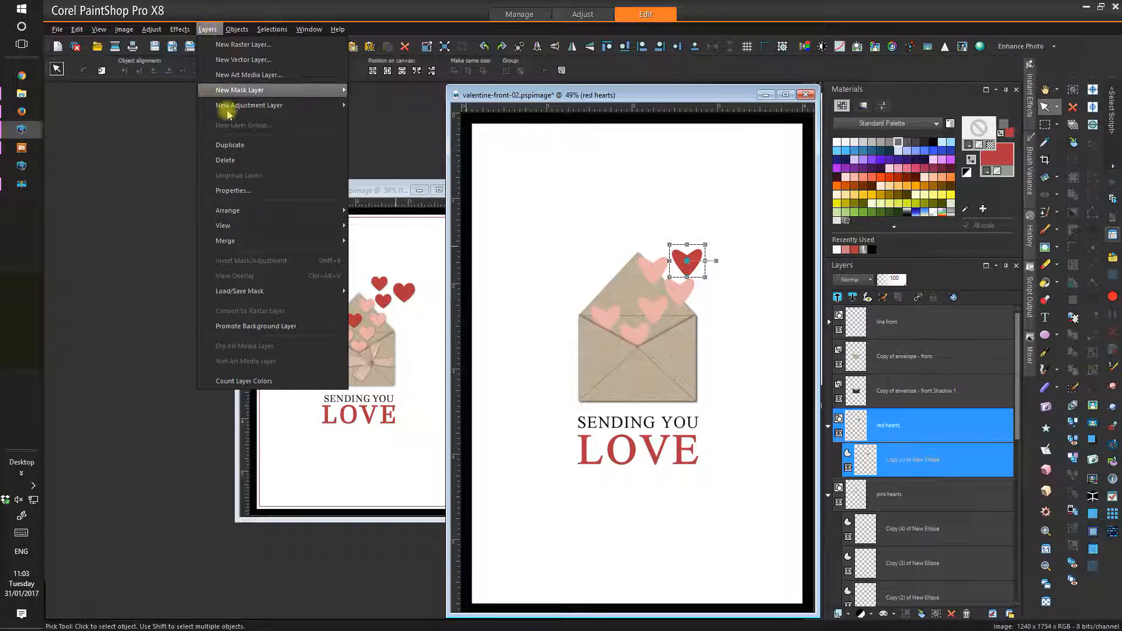
pyautogui.click(231, 142)
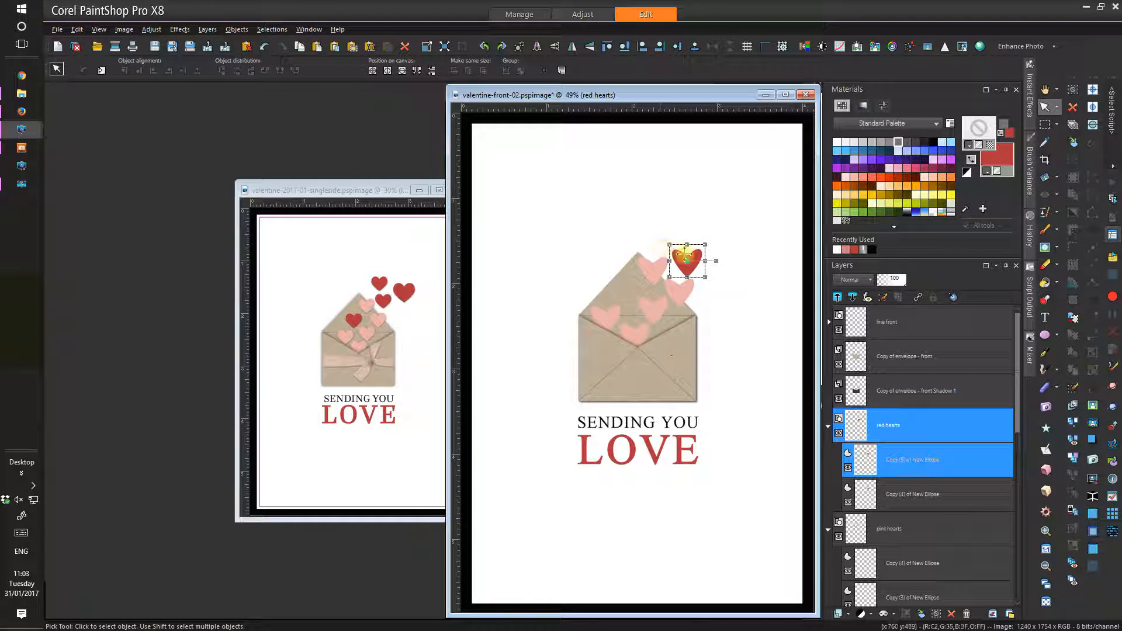
pyautogui.moveTo(687, 261); pyautogui.dragTo(669, 232)
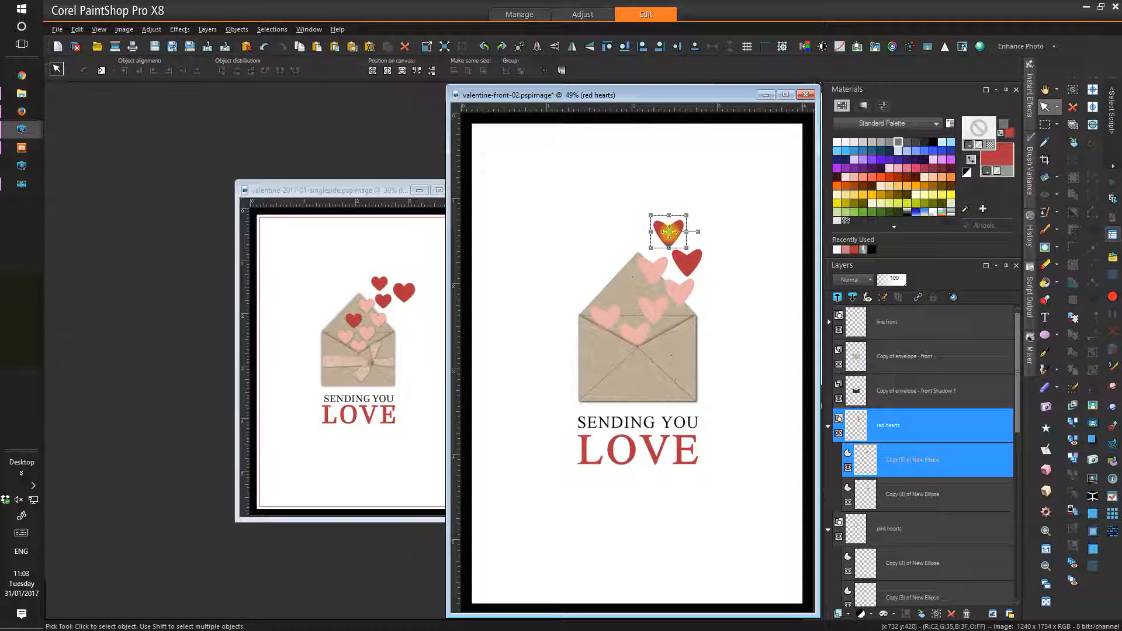
# - Duplicate the upper red heart and place the copy to its right, level with it
pyautogui.click(208, 29)
pyautogui.click(228, 145)
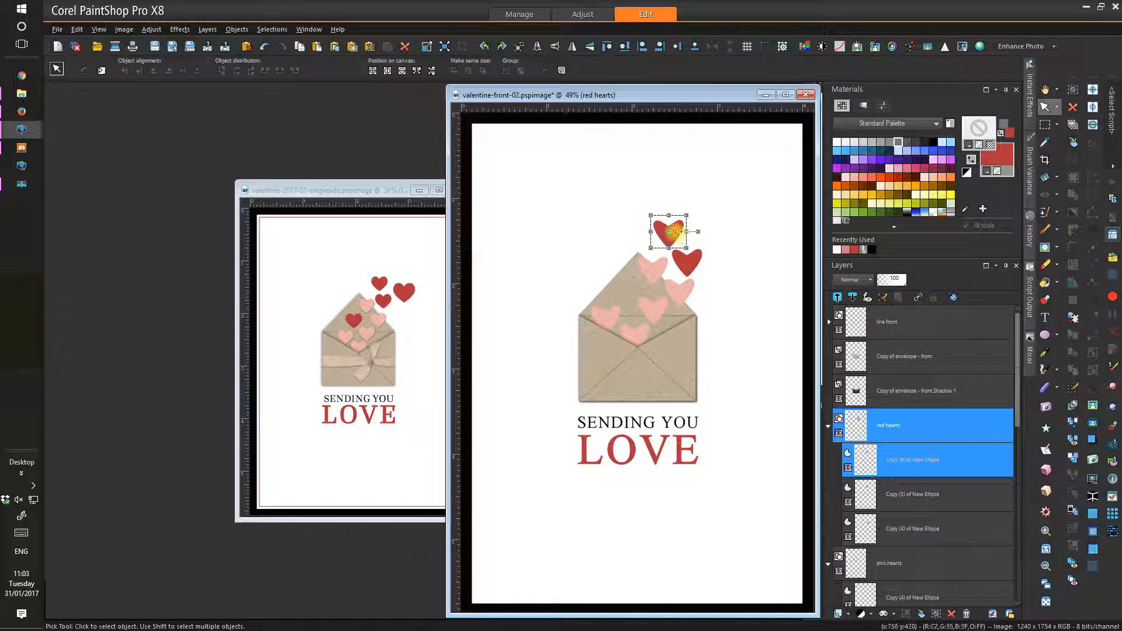
pyautogui.moveTo(669, 232); pyautogui.dragTo(707, 229)
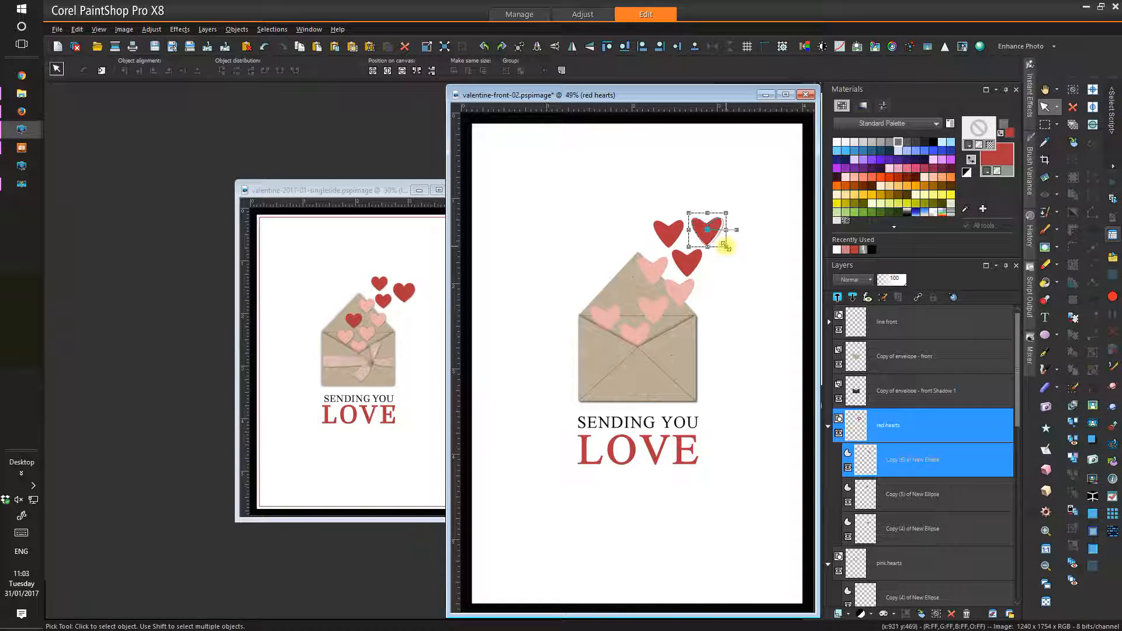
# - Enlarge the rightmost red heart to almost twice the size of the other red hearts and flatten it slightly
pyautogui.moveTo(727, 247); pyautogui.dragTo(734, 253)
pyautogui.moveTo(798, 305); pyautogui.dragTo(831, 345)
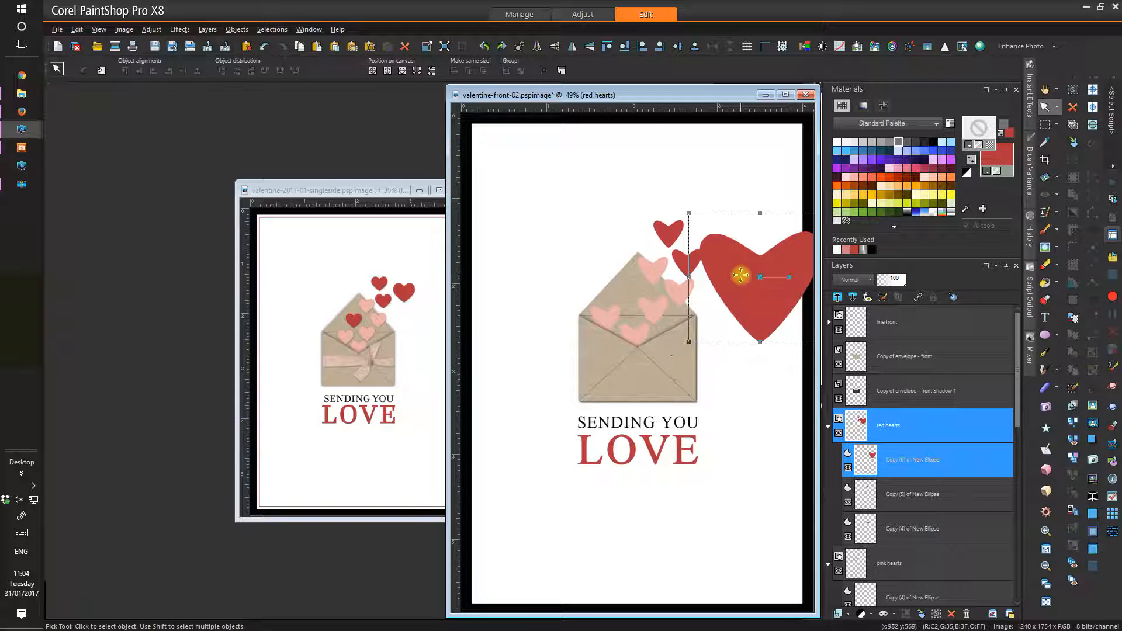
pyautogui.moveTo(760, 277); pyautogui.dragTo(743, 244)
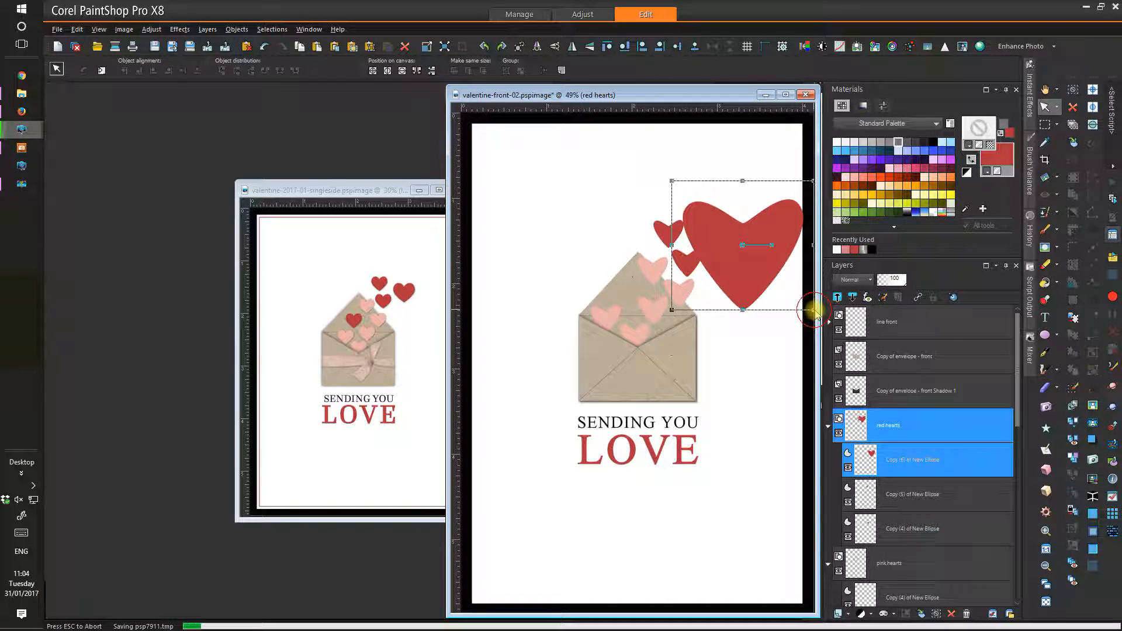
pyautogui.moveTo(812, 309); pyautogui.dragTo(750, 252)
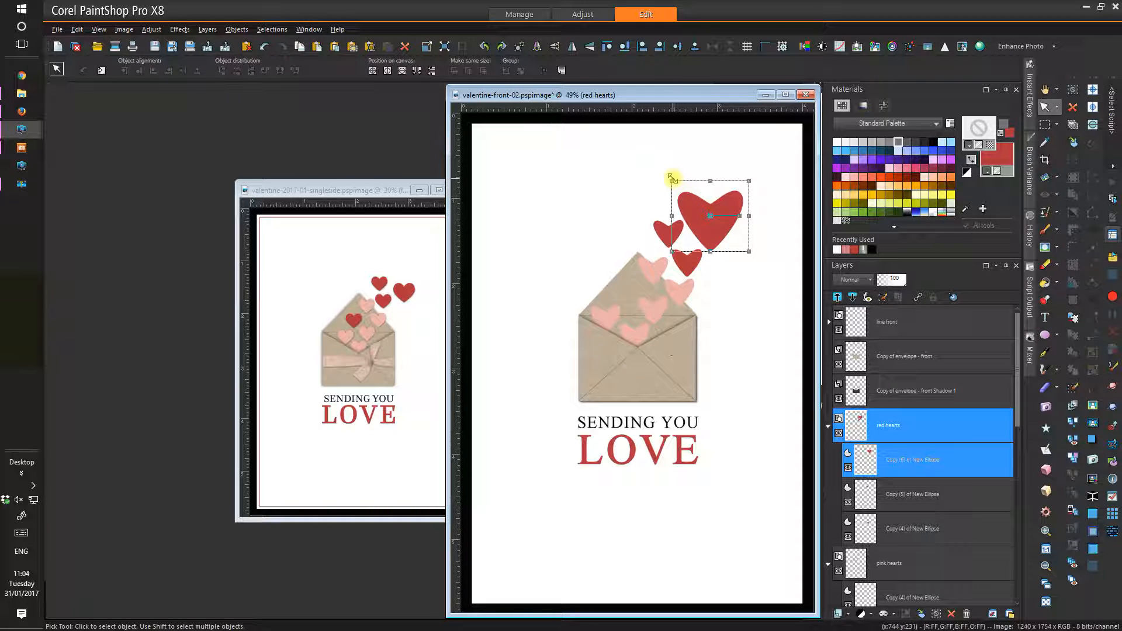
pyautogui.moveTo(672, 180); pyautogui.dragTo(685, 191)
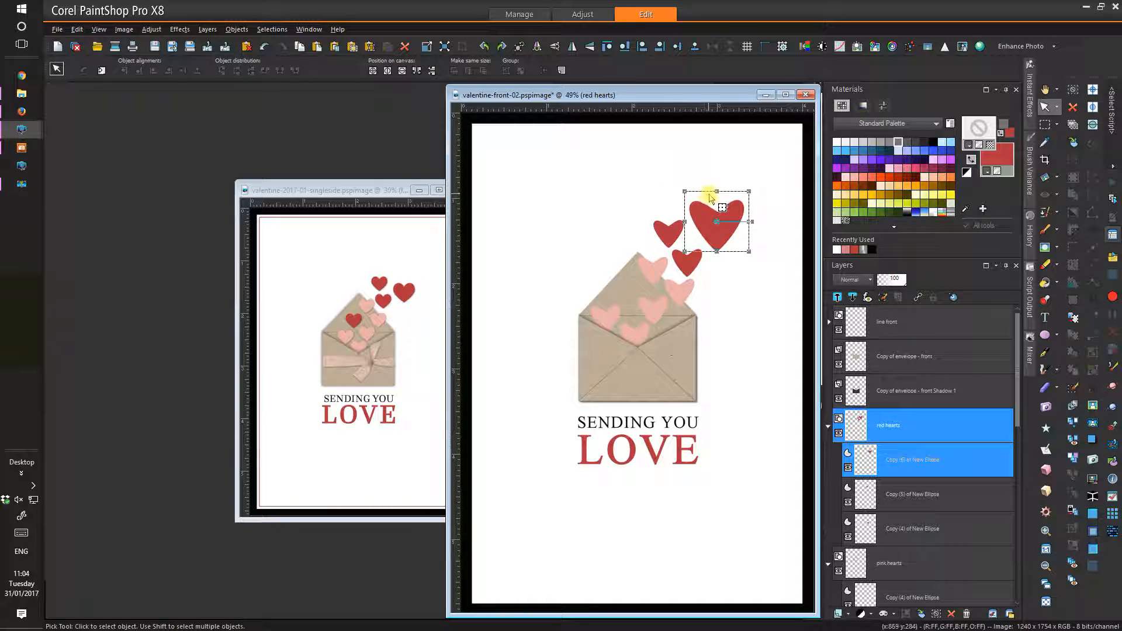
pyautogui.moveTo(719, 191); pyautogui.dragTo(719, 197)
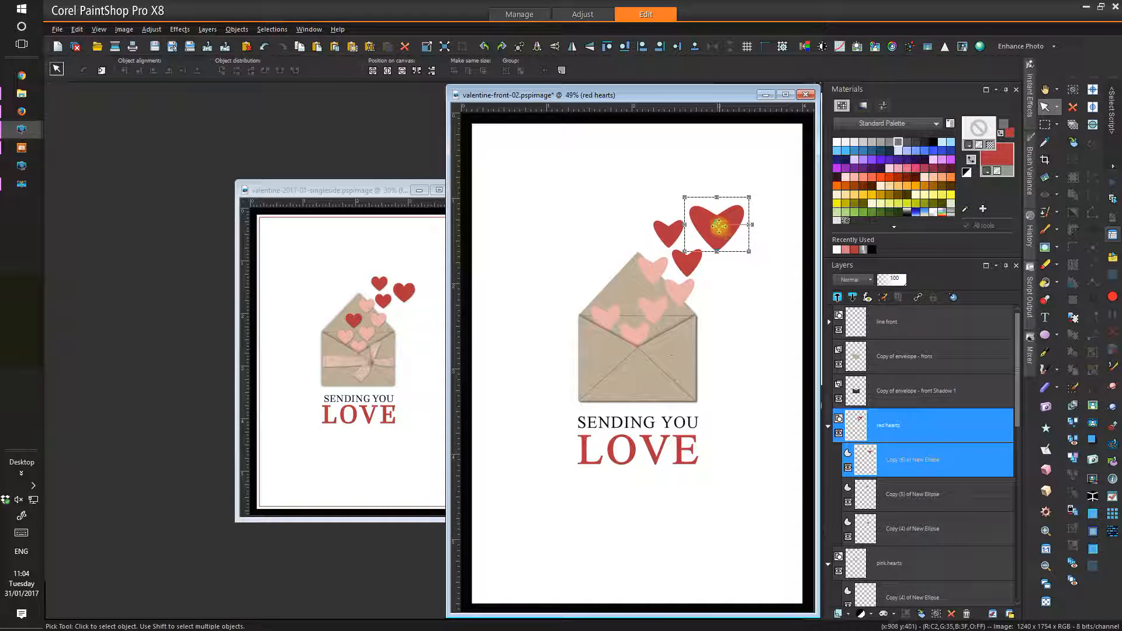
# - Position the large red heart close to the right of the two smaller red hearts and save the image
pyautogui.moveTo(719, 226); pyautogui.dragTo(751, 229)
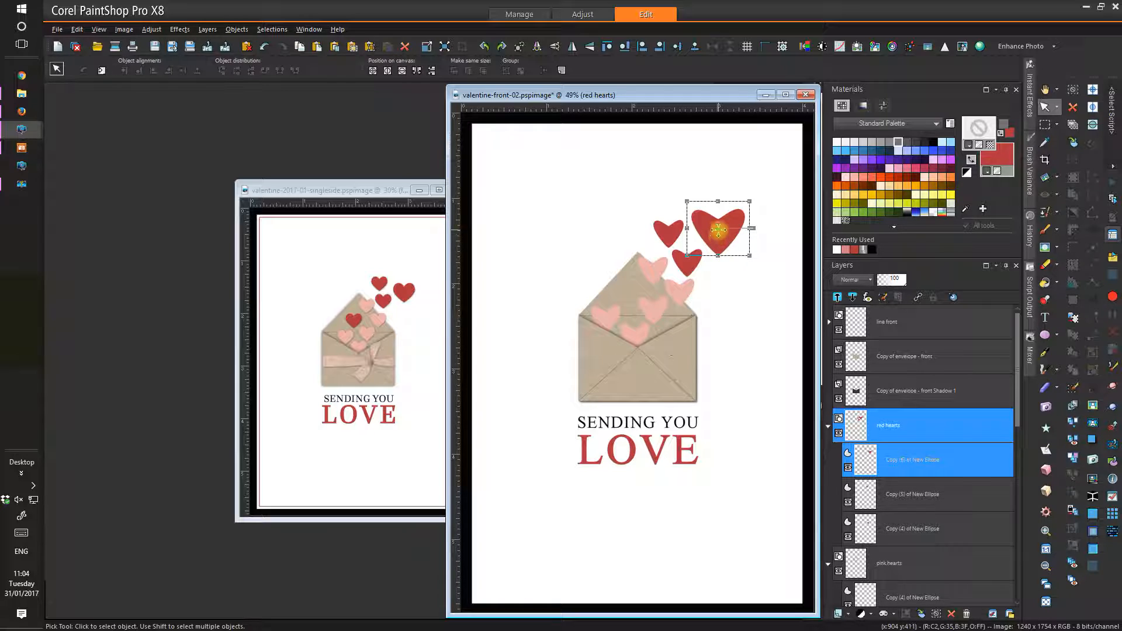
pyautogui.moveTo(719, 229); pyautogui.dragTo(718, 229)
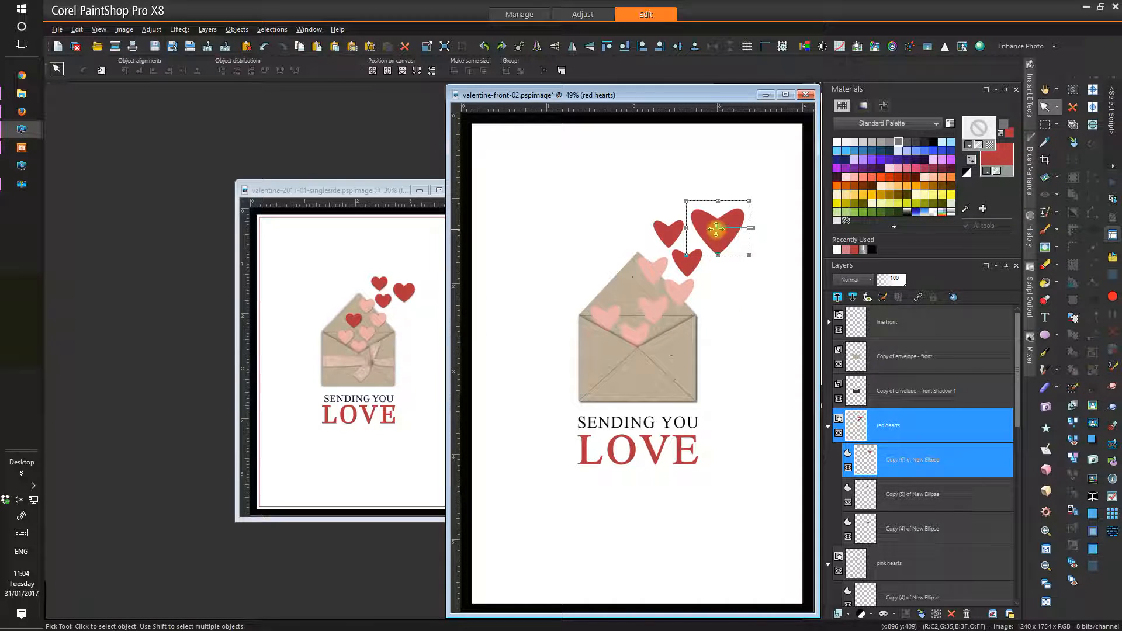
pyautogui.moveTo(715, 229); pyautogui.dragTo(721, 234)
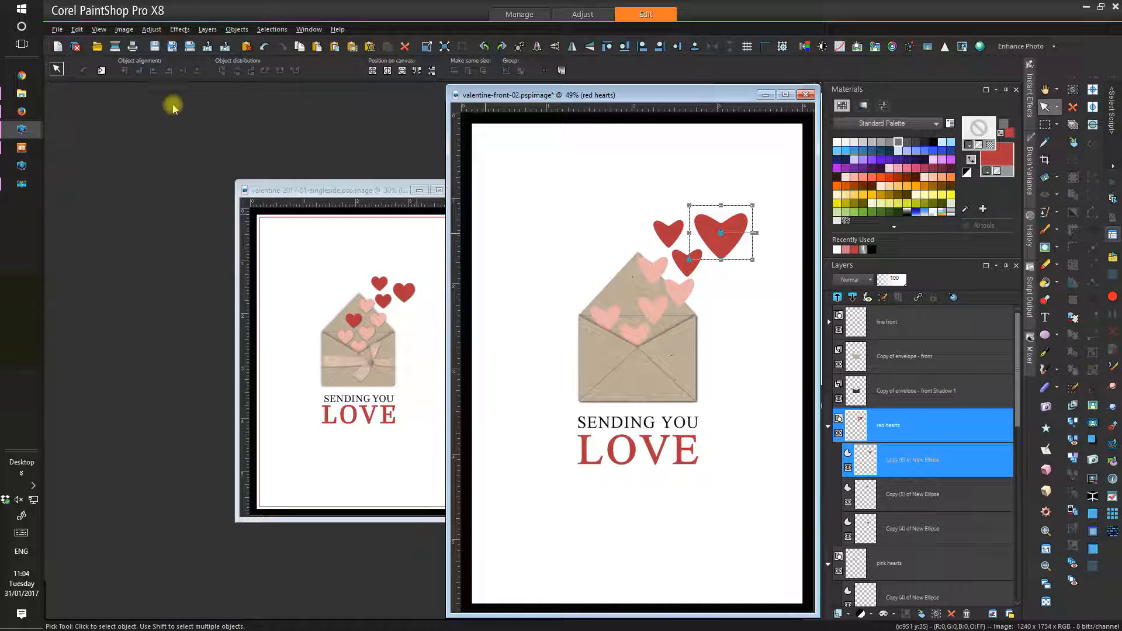
pyautogui.click(154, 47)
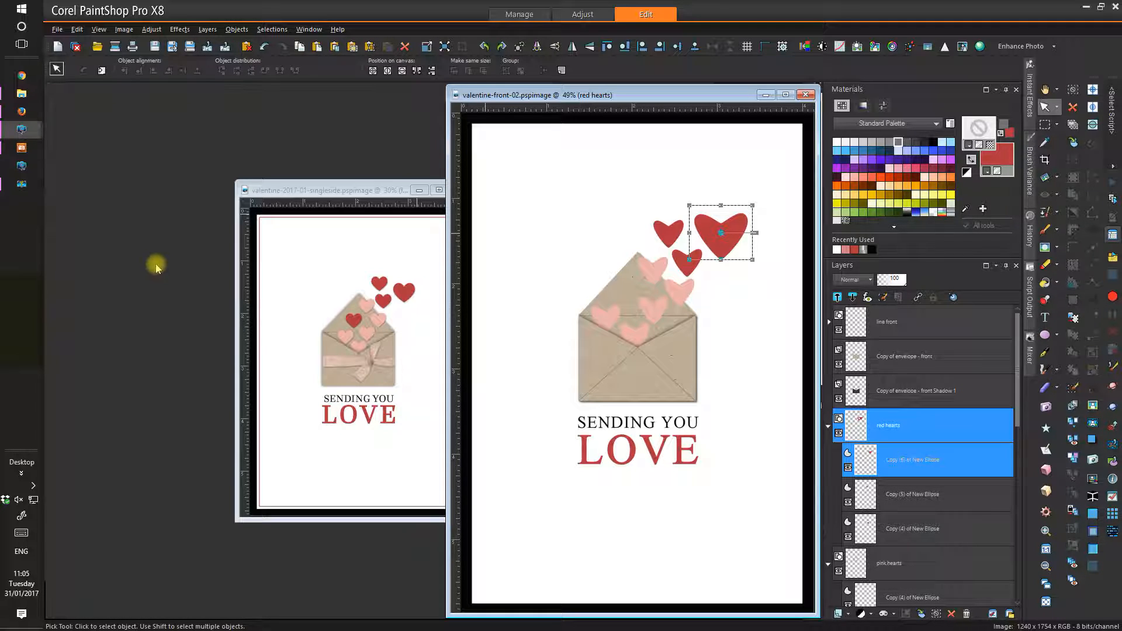
# - Collapse the red hearts and pink hearts layers and set the new card at 30% zoom beside the finished card
pyautogui.click(828, 426)
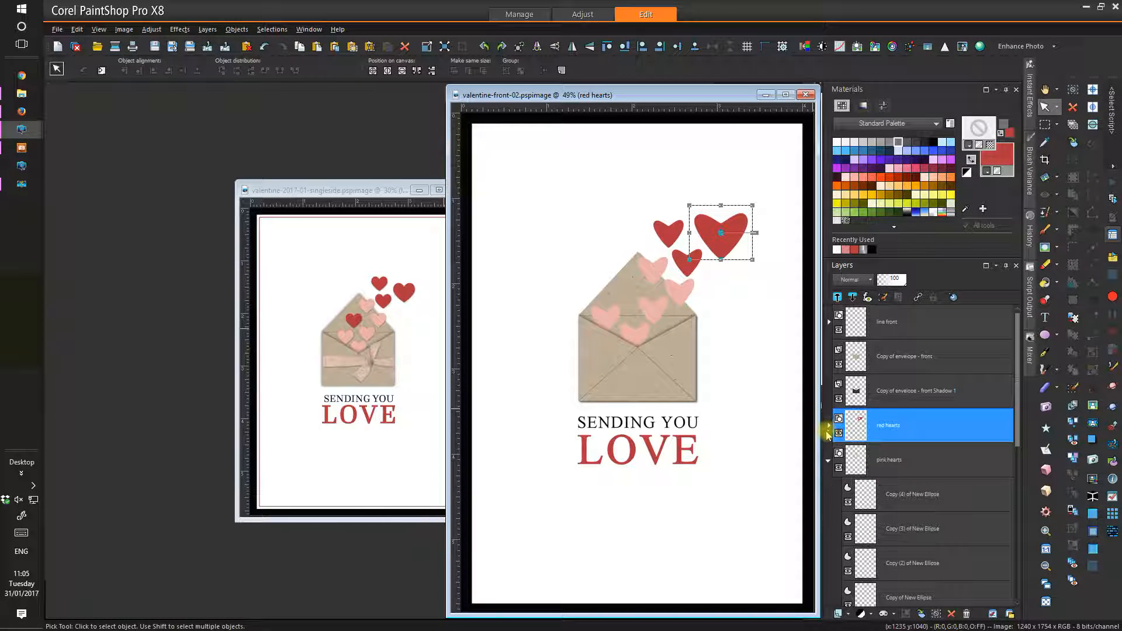
pyautogui.click(829, 461)
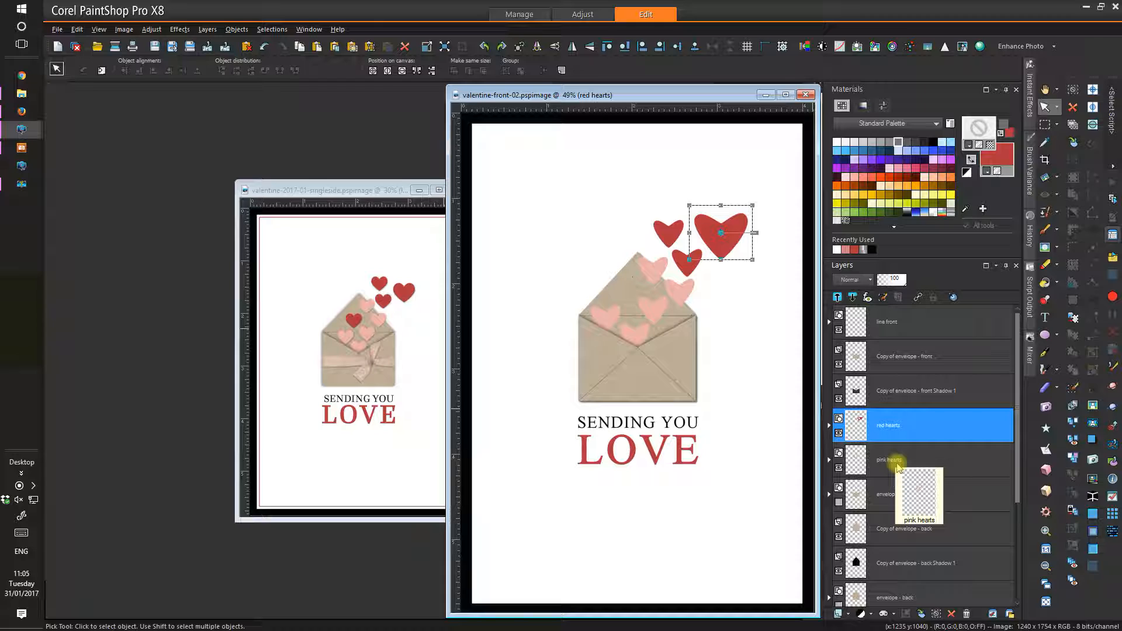
pyautogui.click(1049, 425)
pyautogui.moveTo(575, 98); pyautogui.dragTo(634, 183)
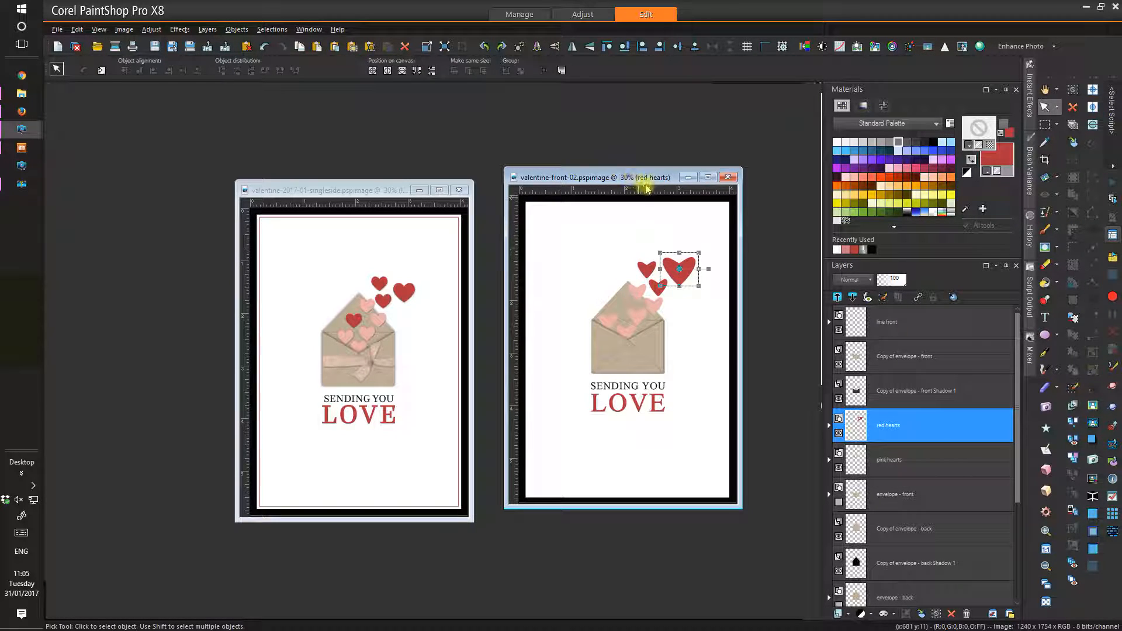
# - Duplicate the whole red hearts layer and convert the copy to a raster layer
pyautogui.click(874, 393)
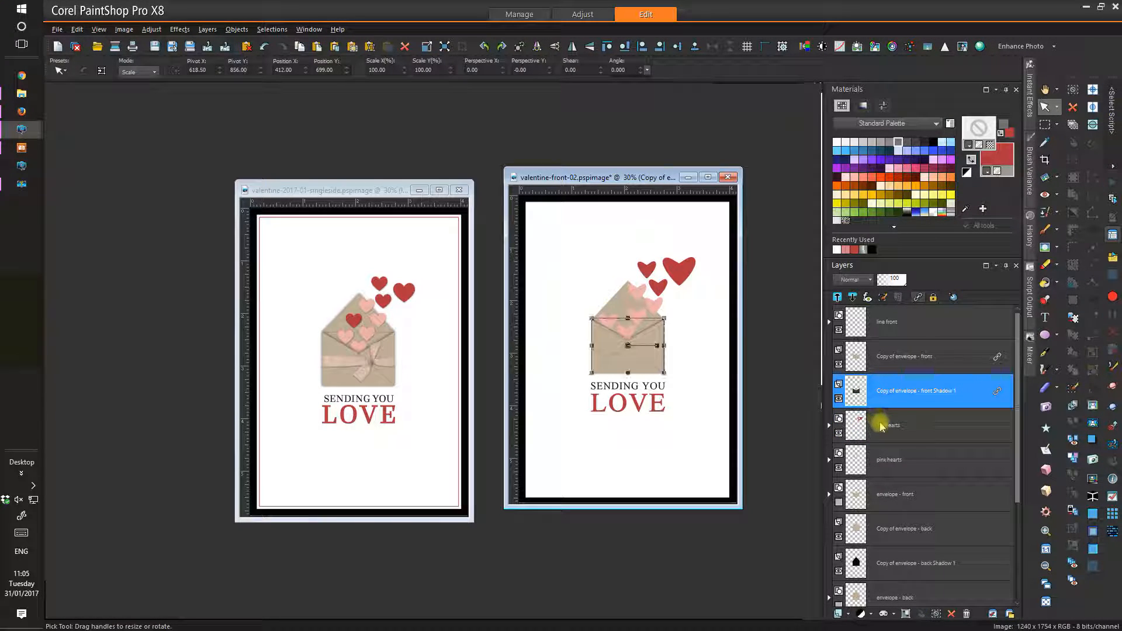
pyautogui.click(877, 421)
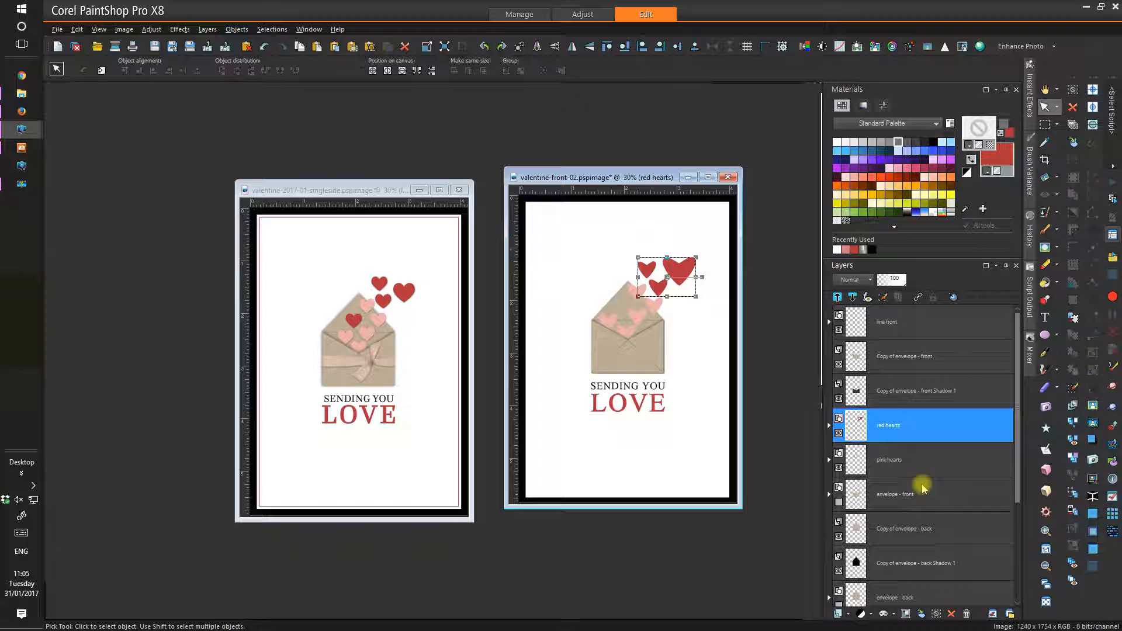
pyautogui.click(207, 29)
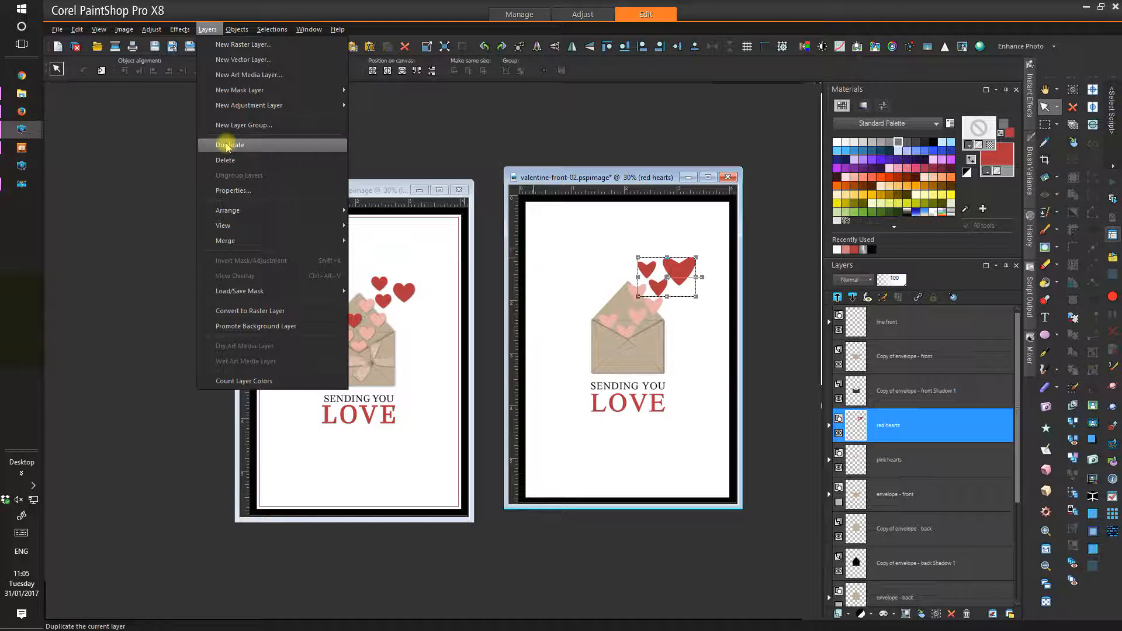
pyautogui.click(230, 145)
pyautogui.click(210, 29)
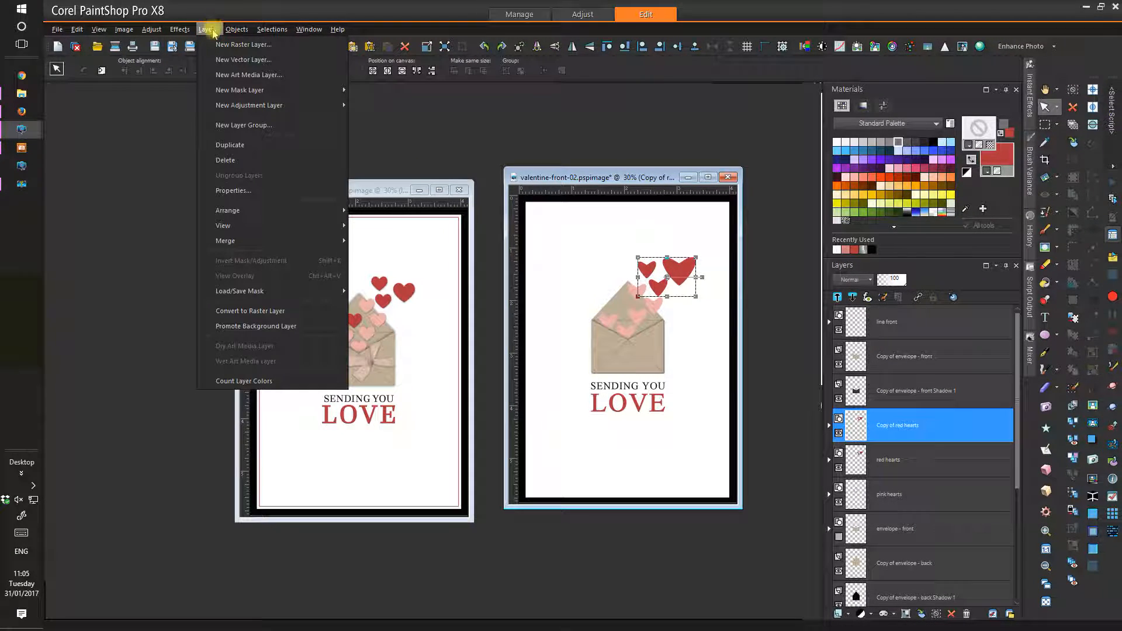
pyautogui.click(266, 316)
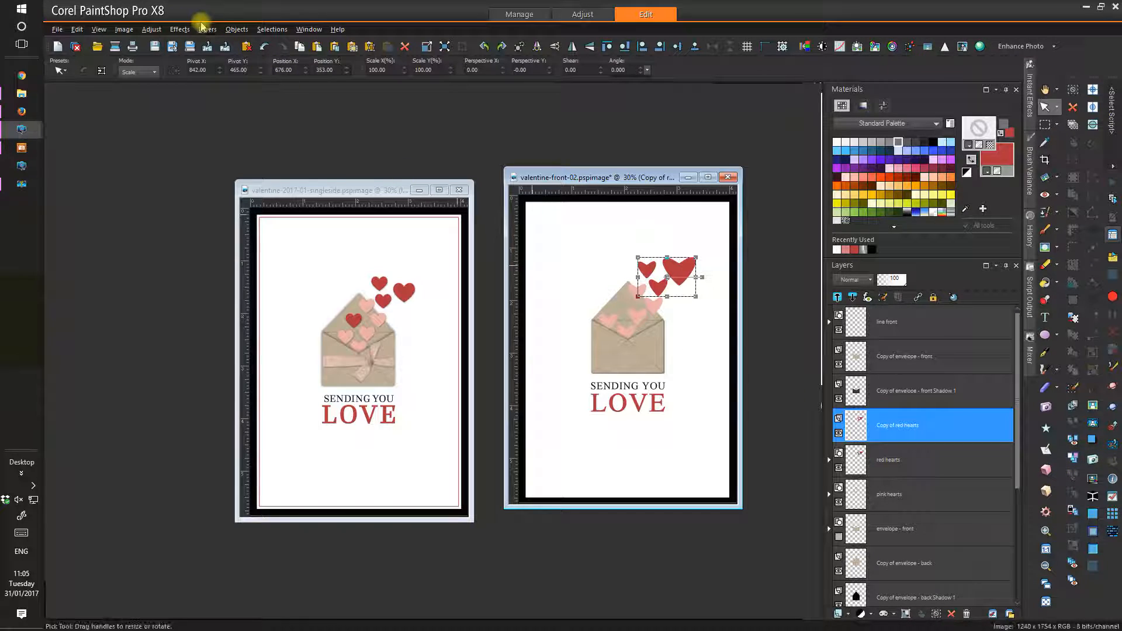
# - Apply a black drop shadow on a new layer to the red hearts copy, with offsets 2, opacity 75 and blur 10
pyautogui.click(177, 30)
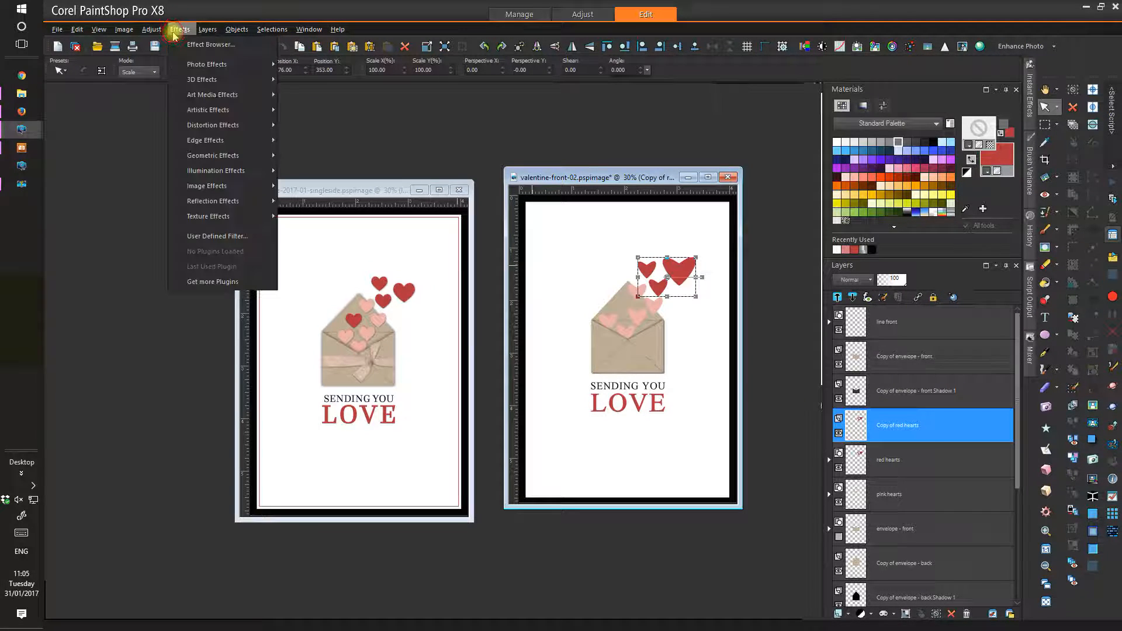
pyautogui.moveTo(238, 78)
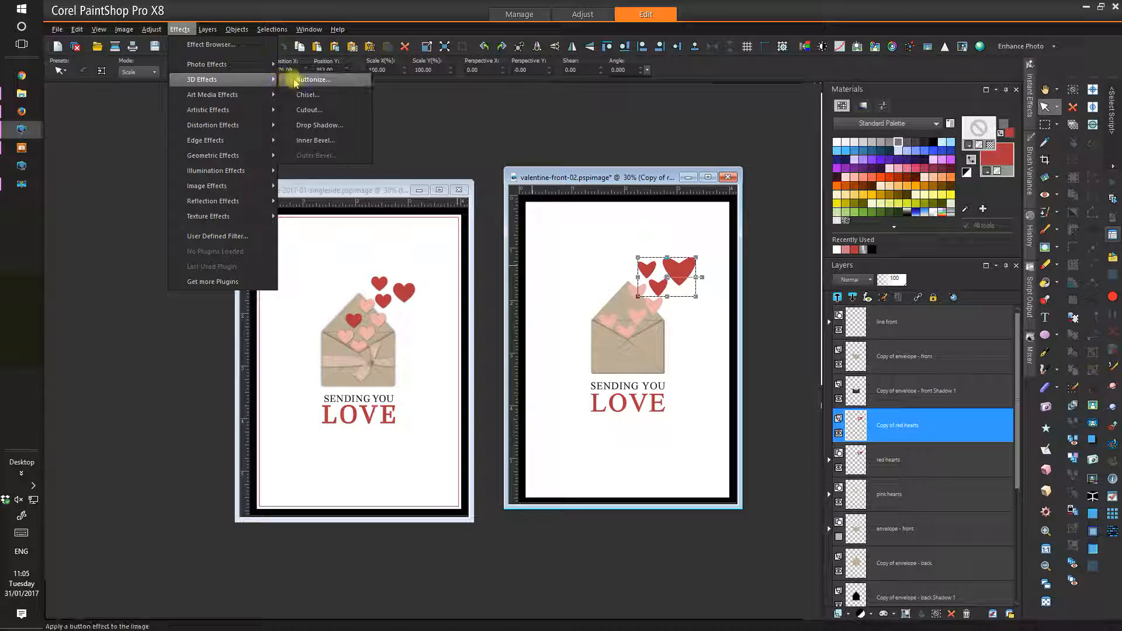
pyautogui.click(300, 127)
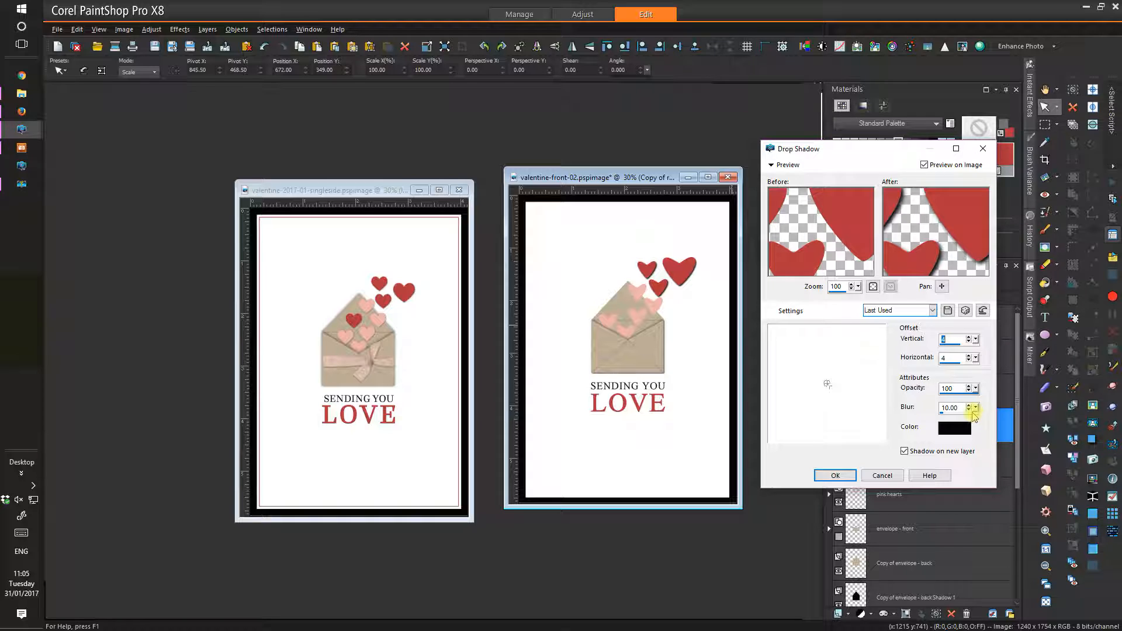
pyautogui.click(969, 361)
pyautogui.click(968, 361)
pyautogui.click(968, 342)
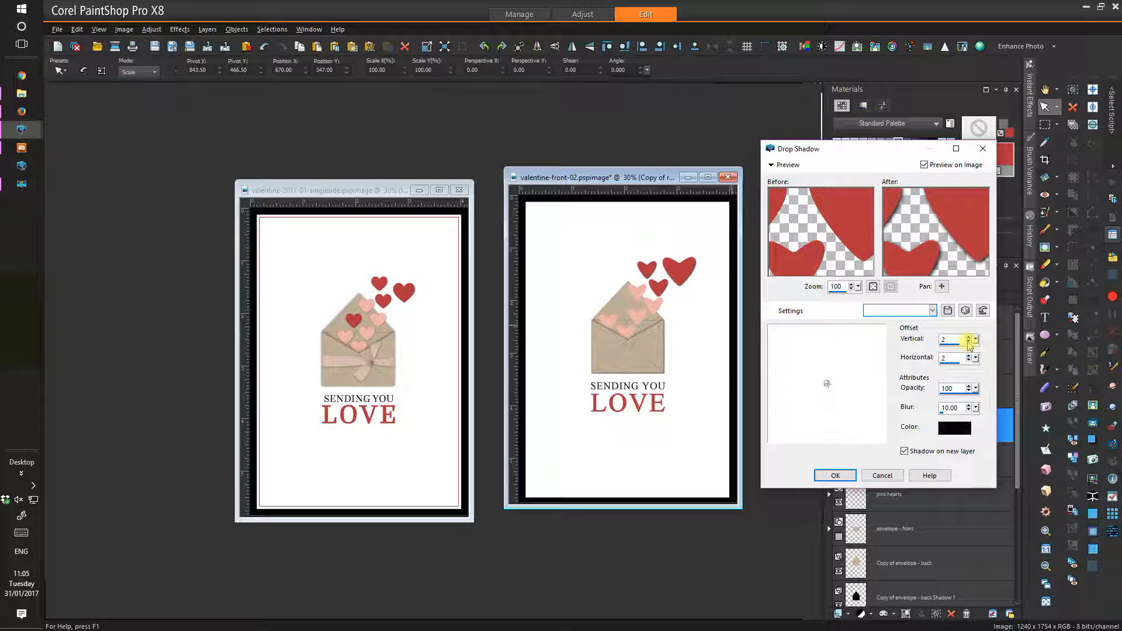
pyautogui.moveTo(977, 391); pyautogui.dragTo(962, 379)
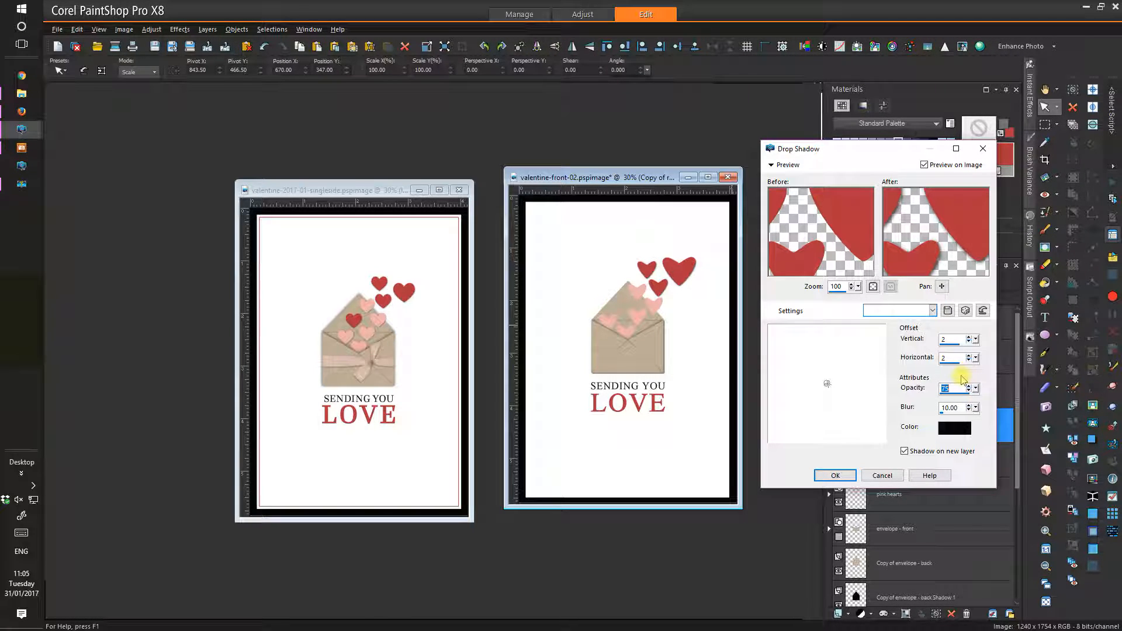
pyautogui.click(834, 475)
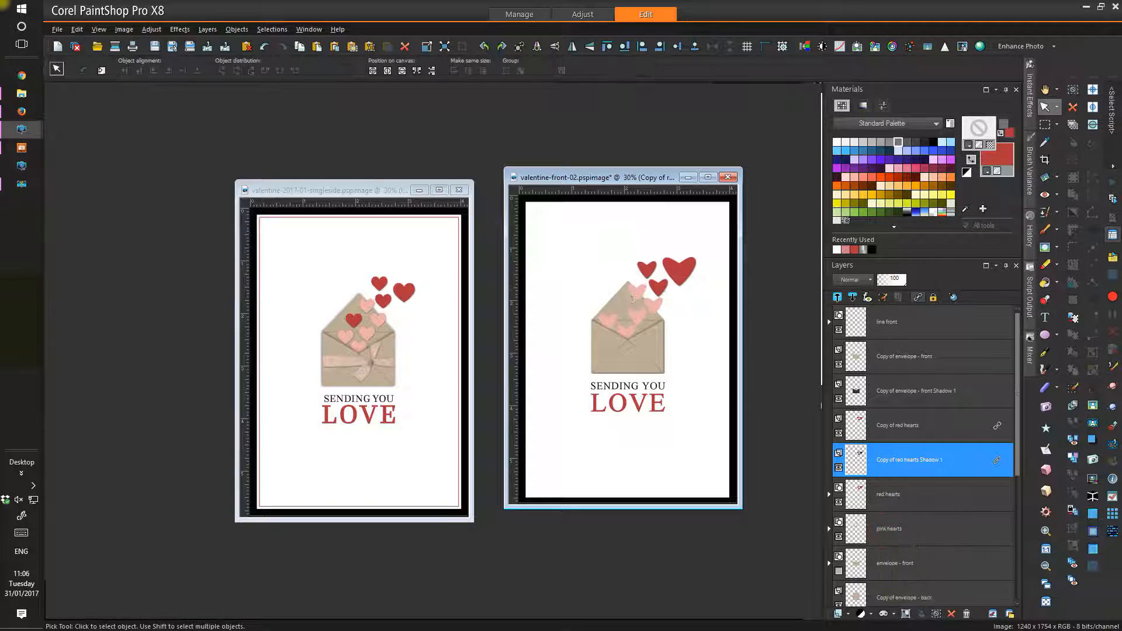
# - Duplicate the pink hearts layer and convert the copy to a raster layer
pyautogui.click(887, 533)
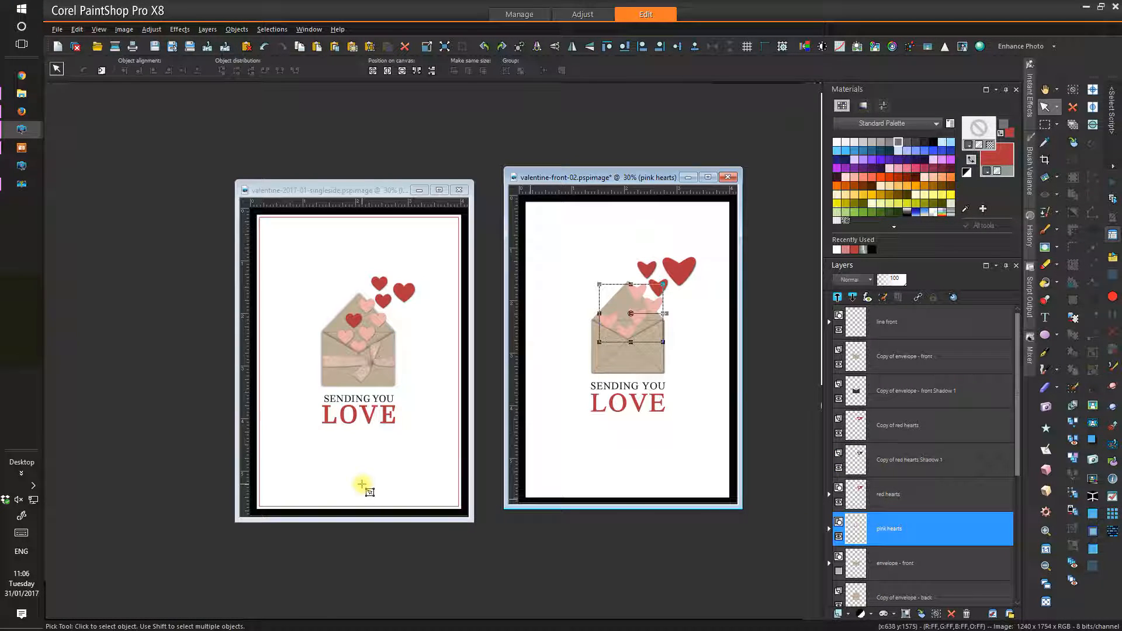
pyautogui.click(208, 30)
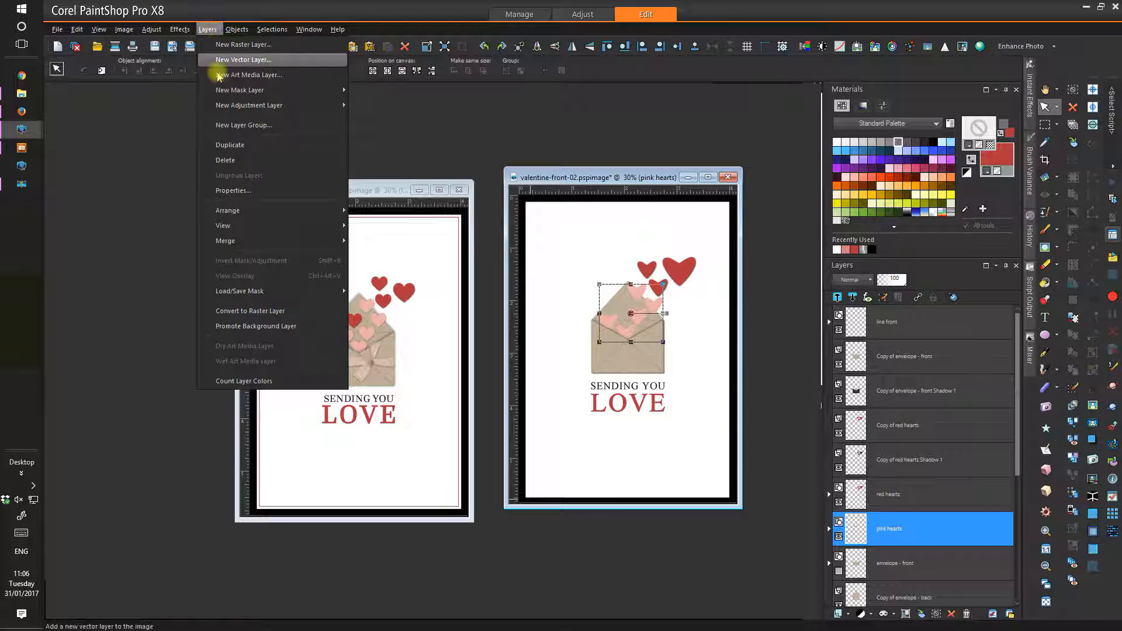
pyautogui.click(245, 143)
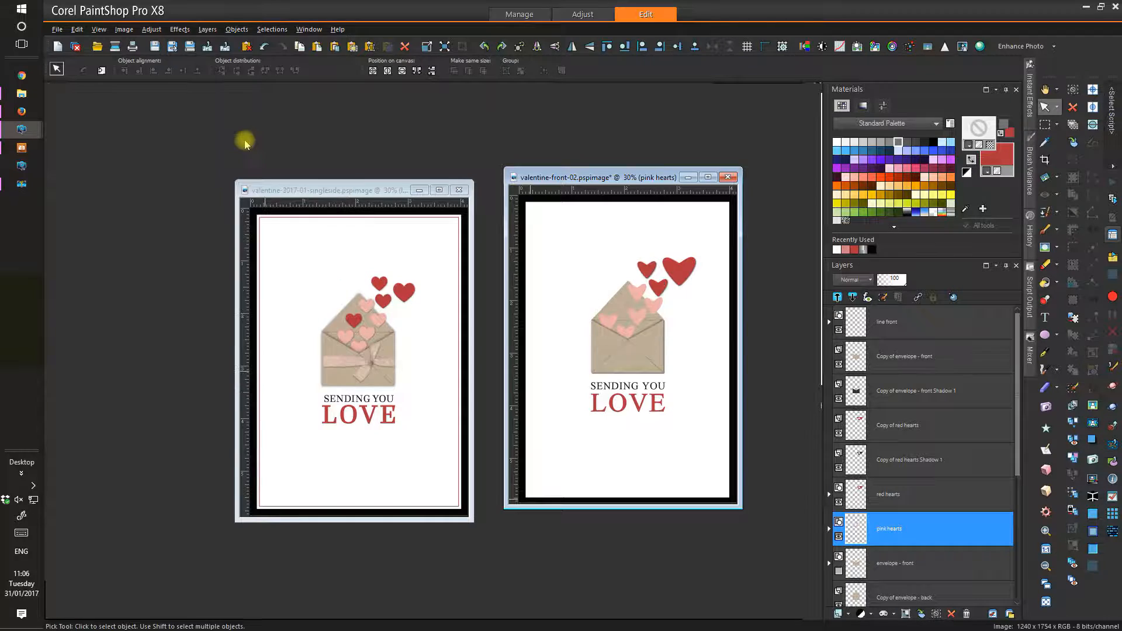
pyautogui.click(214, 30)
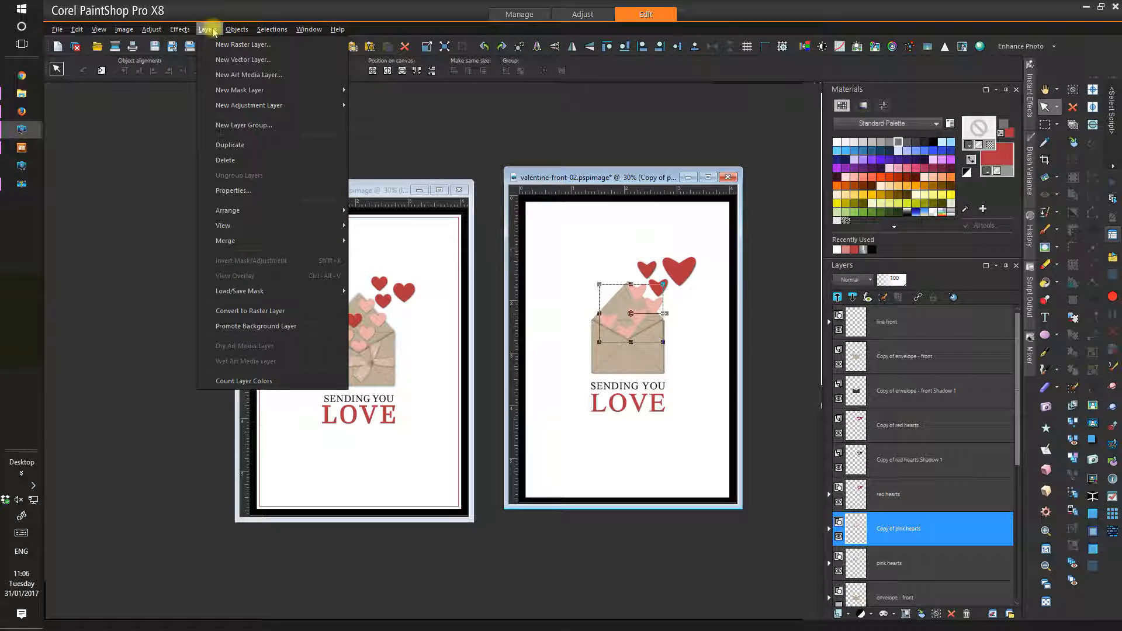
pyautogui.click(240, 314)
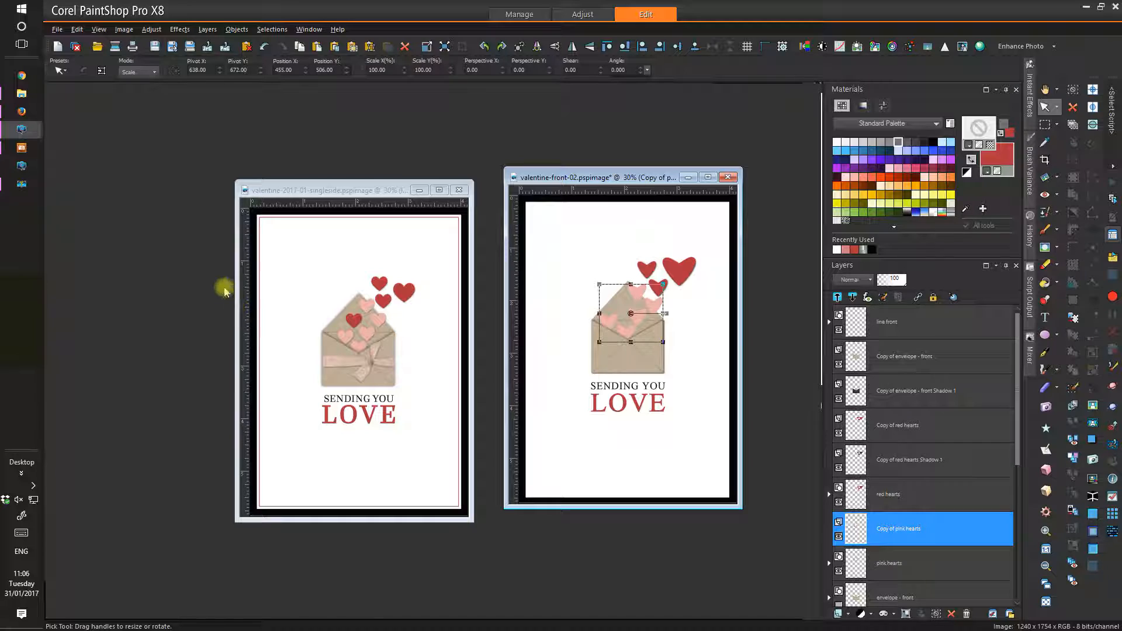
# - Apply the same drop shadow on a new layer to the pink hearts copy, with offsets 2, opacity 75 and blur 10, and save the image
pyautogui.click(176, 31)
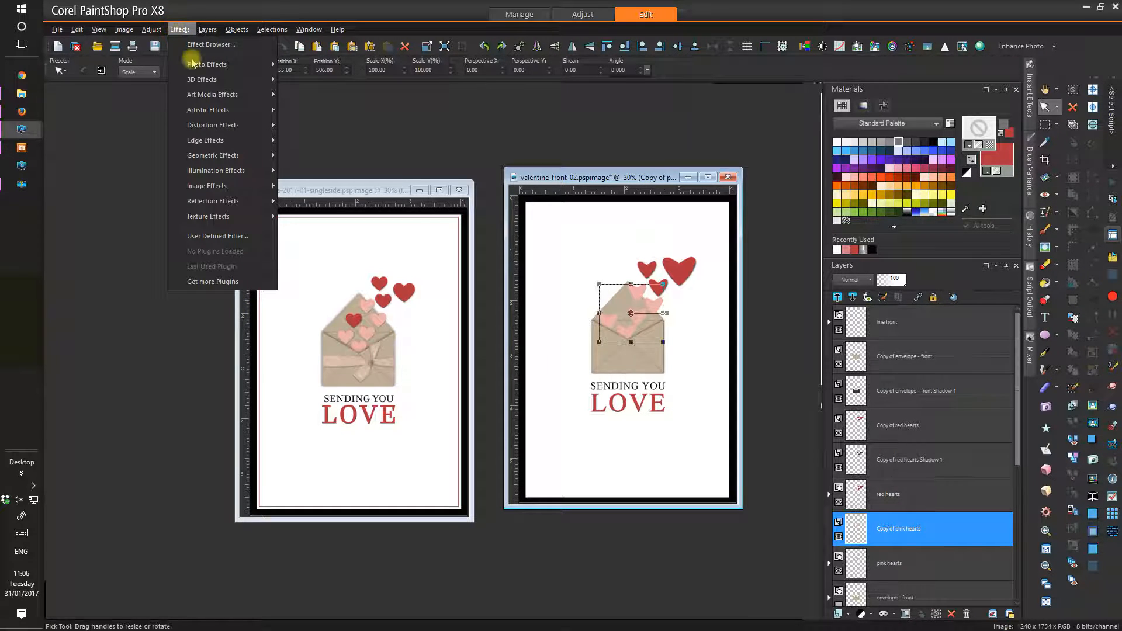
pyautogui.moveTo(210, 64)
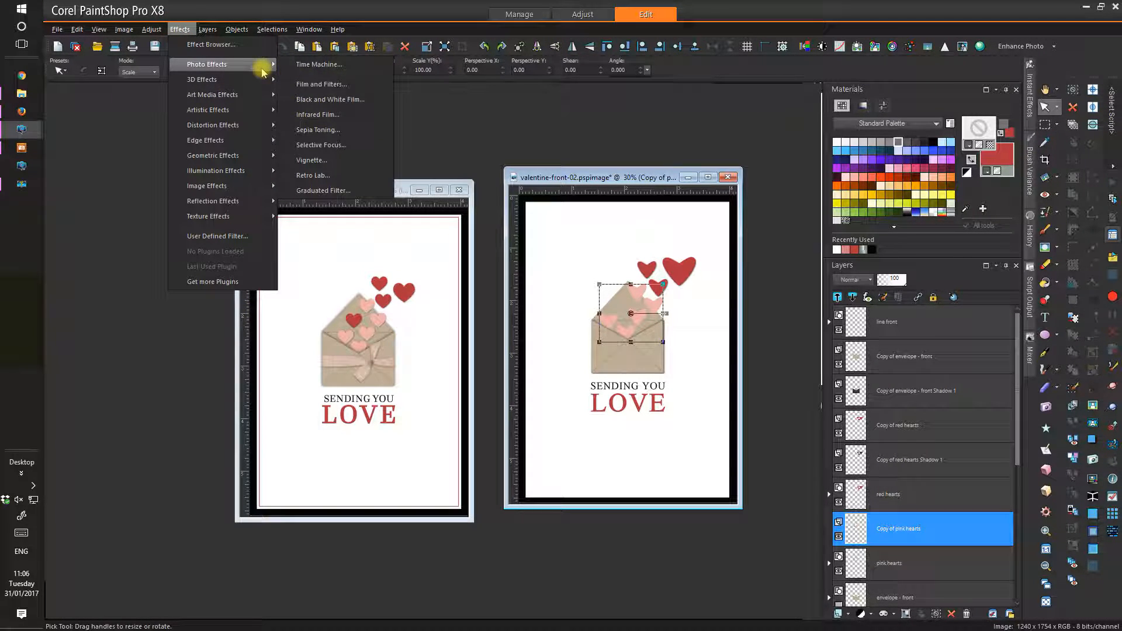
pyautogui.moveTo(266, 80)
pyautogui.click(306, 124)
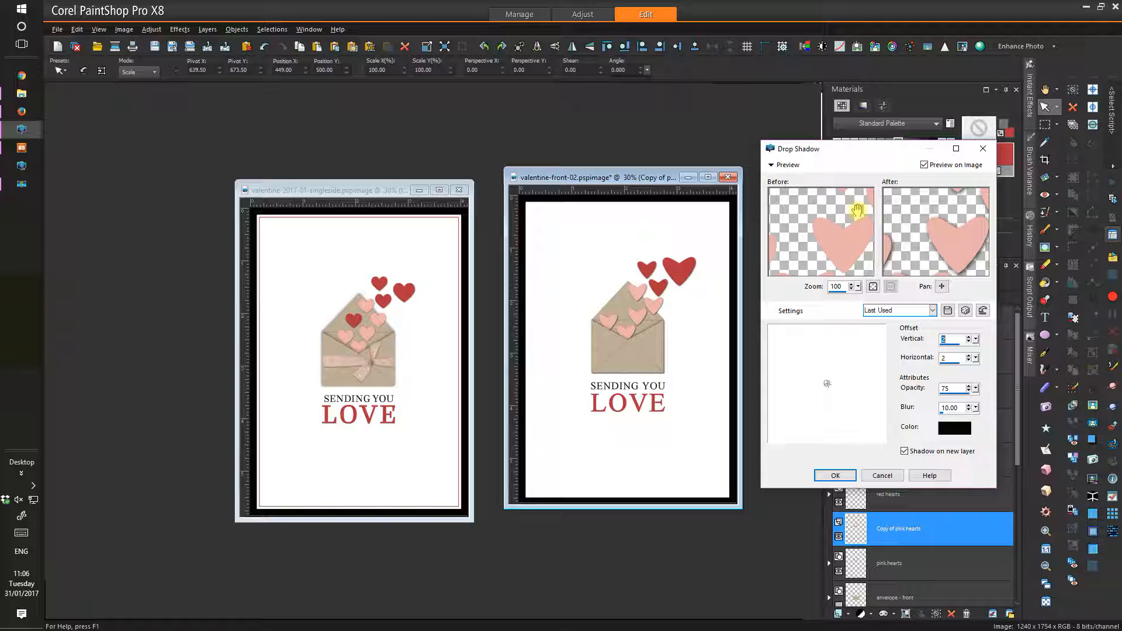
pyautogui.click(834, 477)
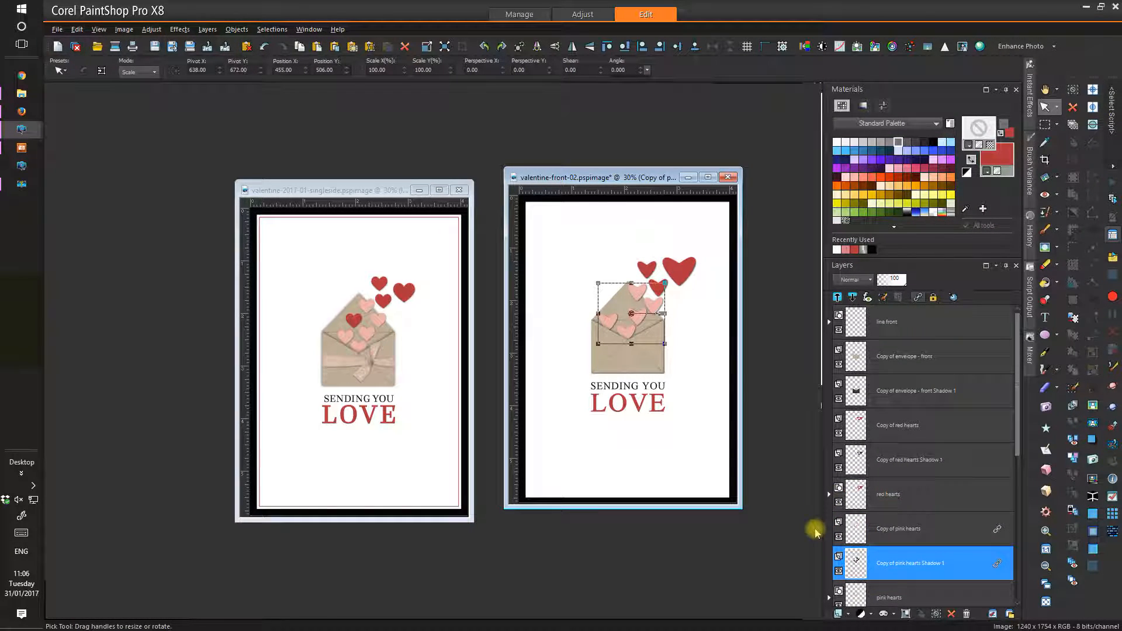
pyautogui.click(153, 48)
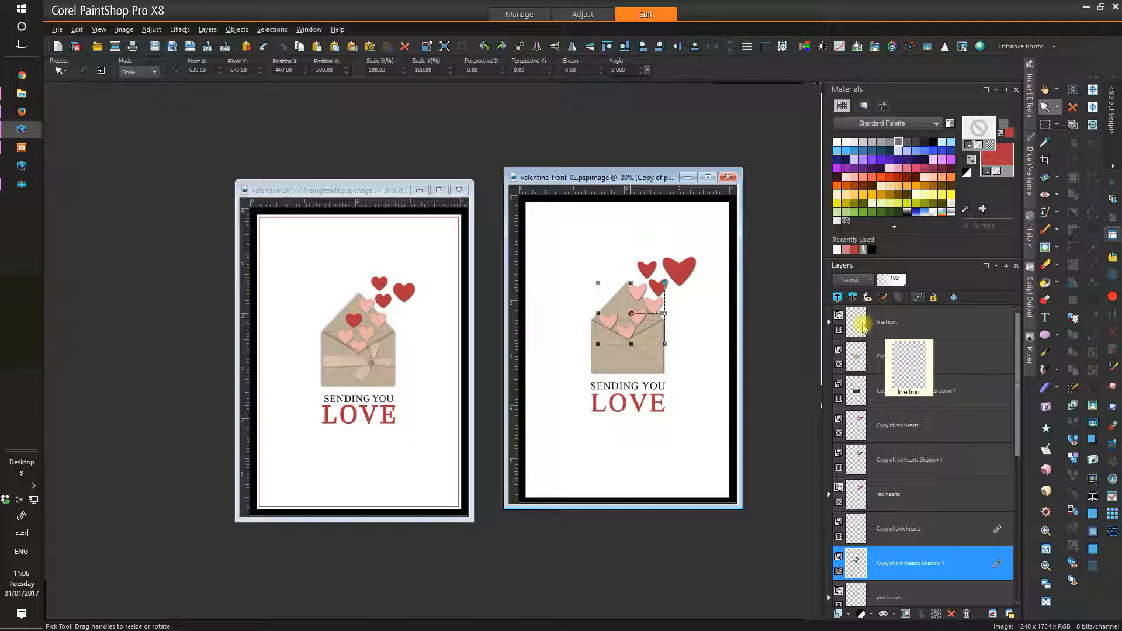
# - Make the Copy of envelope - front layer active and line up the new card's window beside the finished card
pyautogui.click(885, 358)
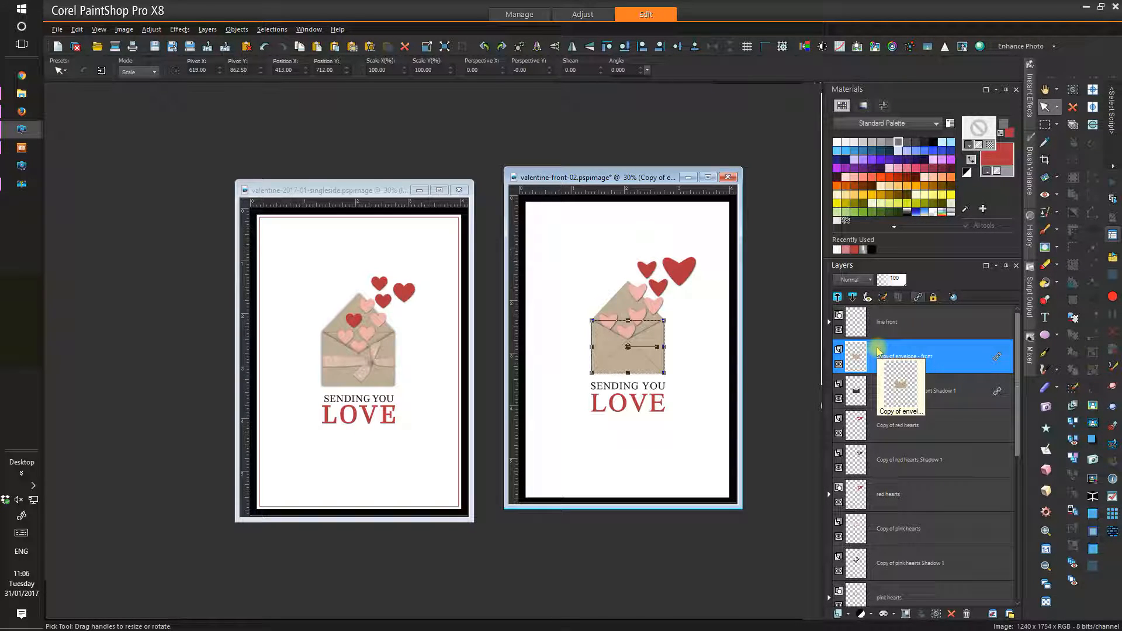
pyautogui.click(878, 352)
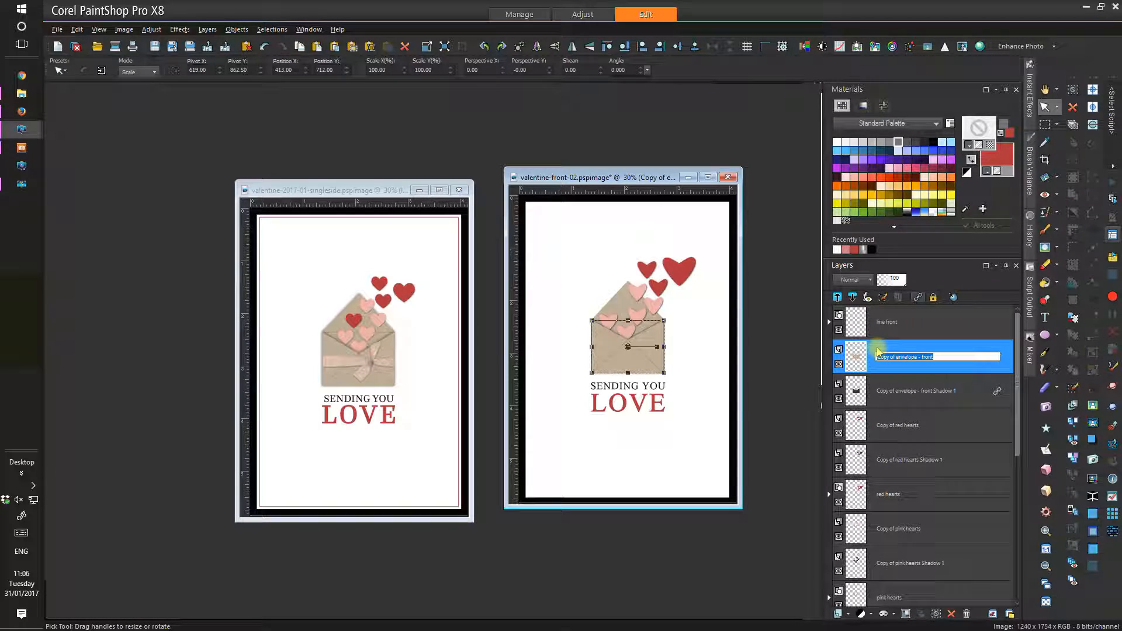
pyautogui.click(879, 351)
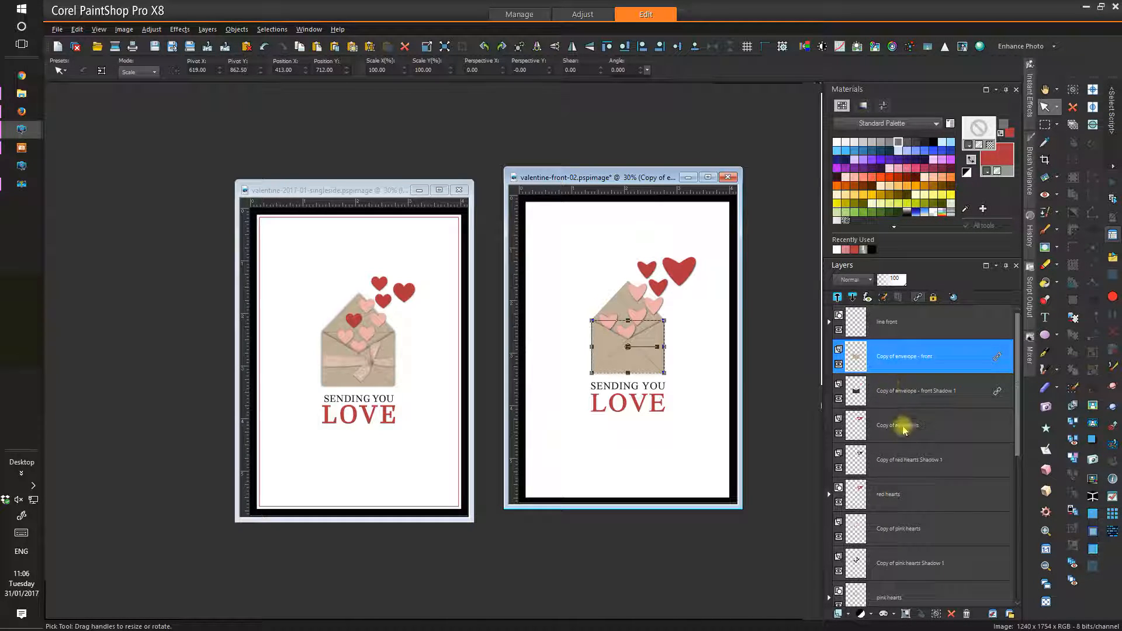
pyautogui.moveTo(575, 178); pyautogui.dragTo(568, 190)
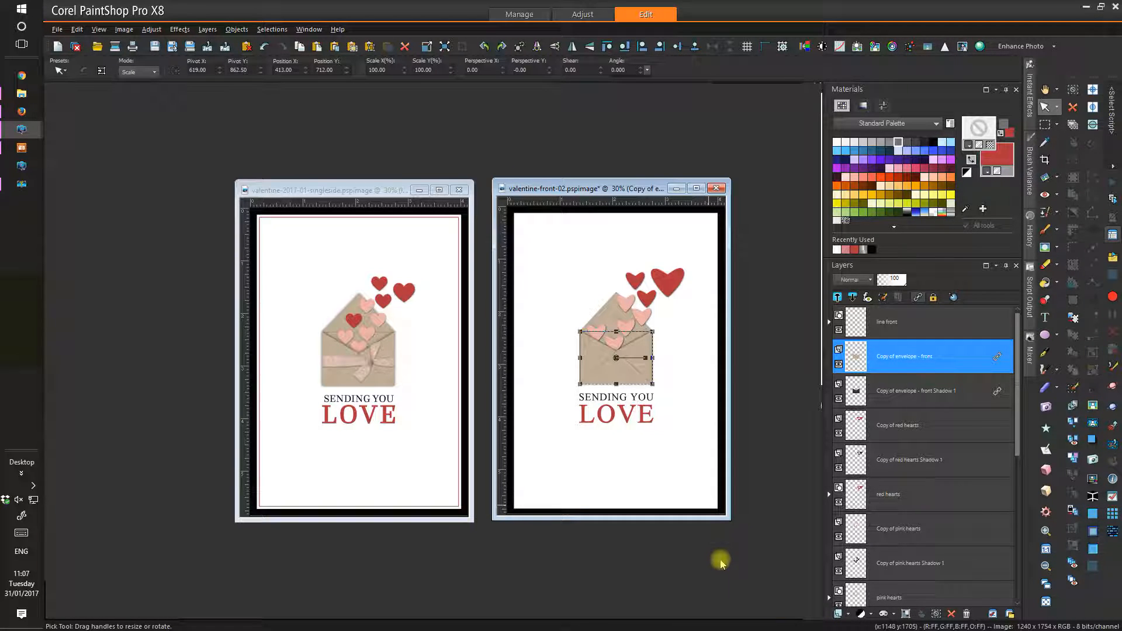
# - Switch to ACDSee, open jbrad_1qtr_ribbon_shadowed.psp from the image basket in PaintShop Pro, and move its window clear of the envelopes
pyautogui.click(21, 148)
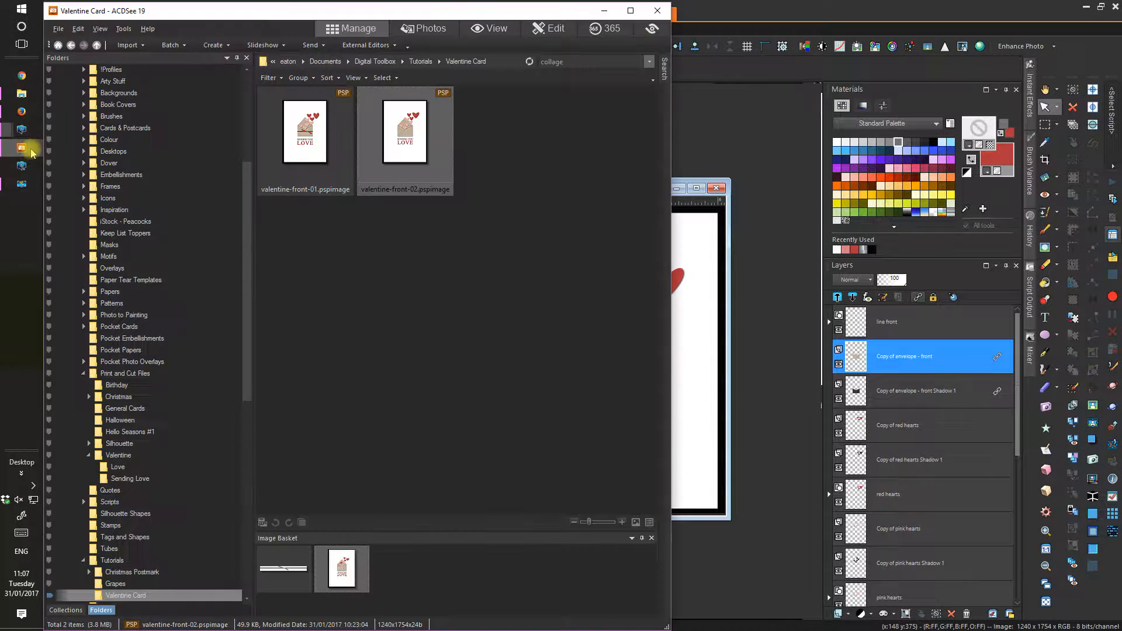
pyautogui.click(292, 558)
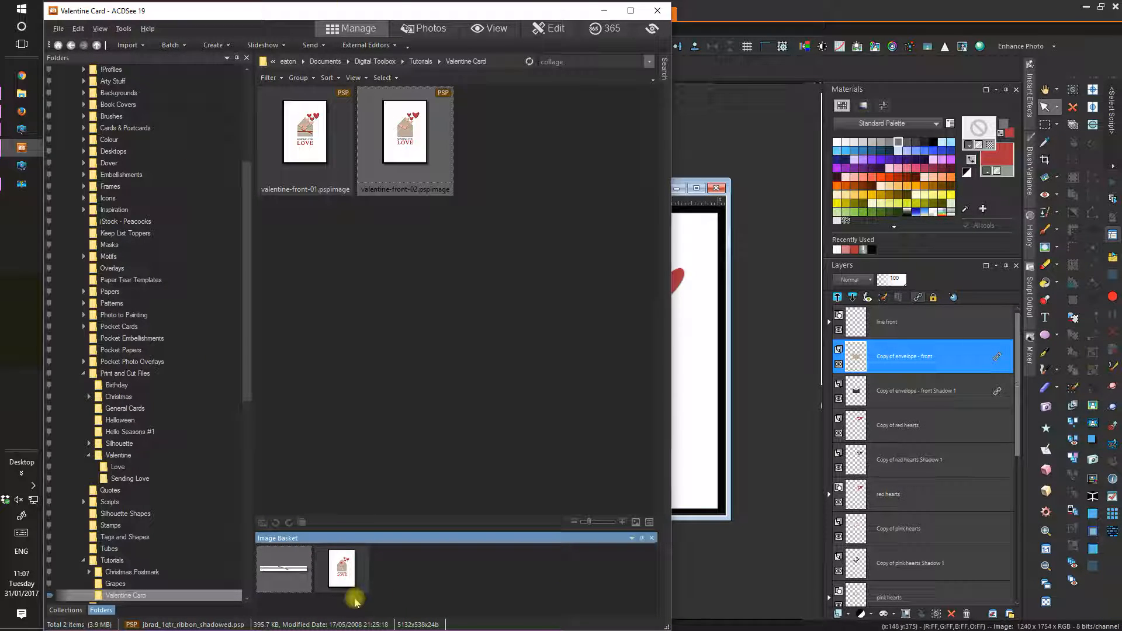
pyautogui.moveTo(289, 566)
pyautogui.moveTo(977, 350); pyautogui.dragTo(693, 569)
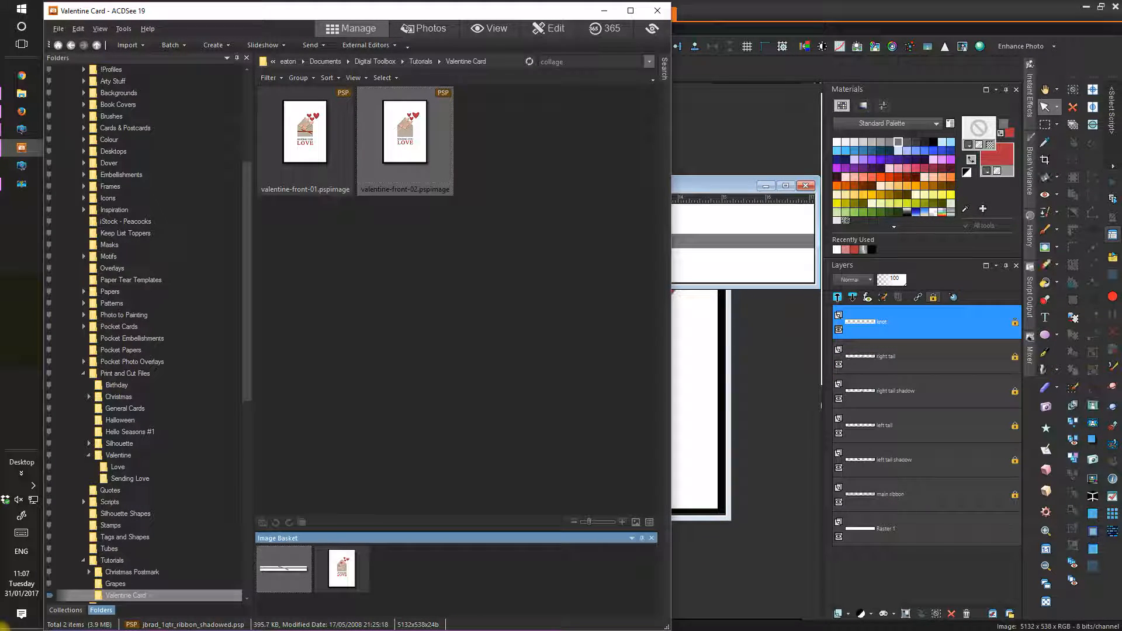
pyautogui.click(745, 12)
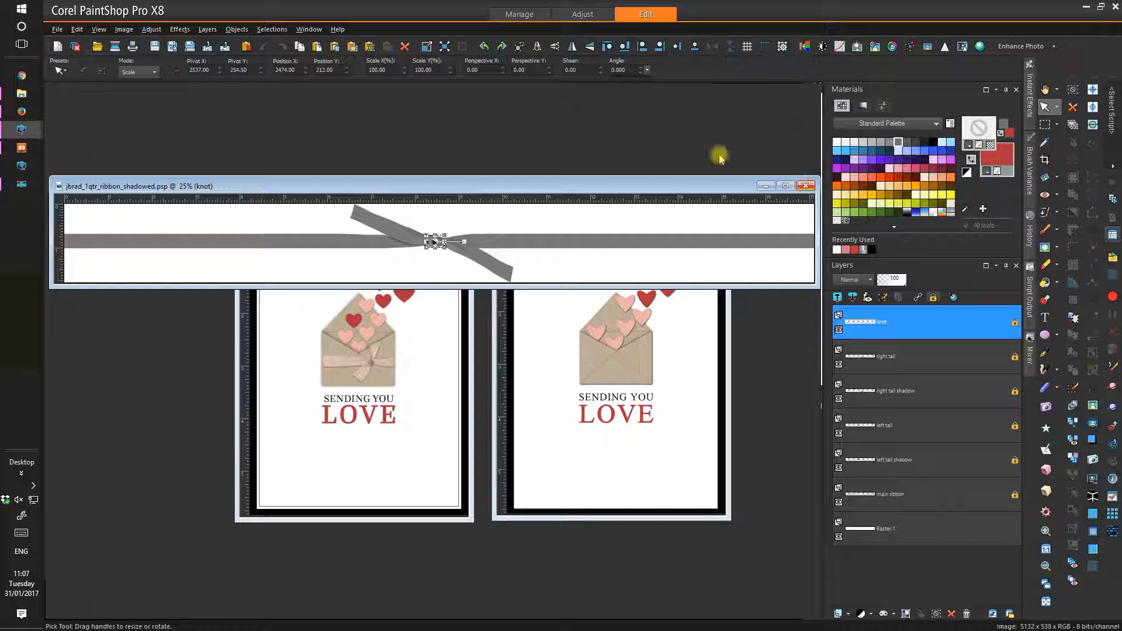
pyautogui.moveTo(714, 183); pyautogui.dragTo(704, 158)
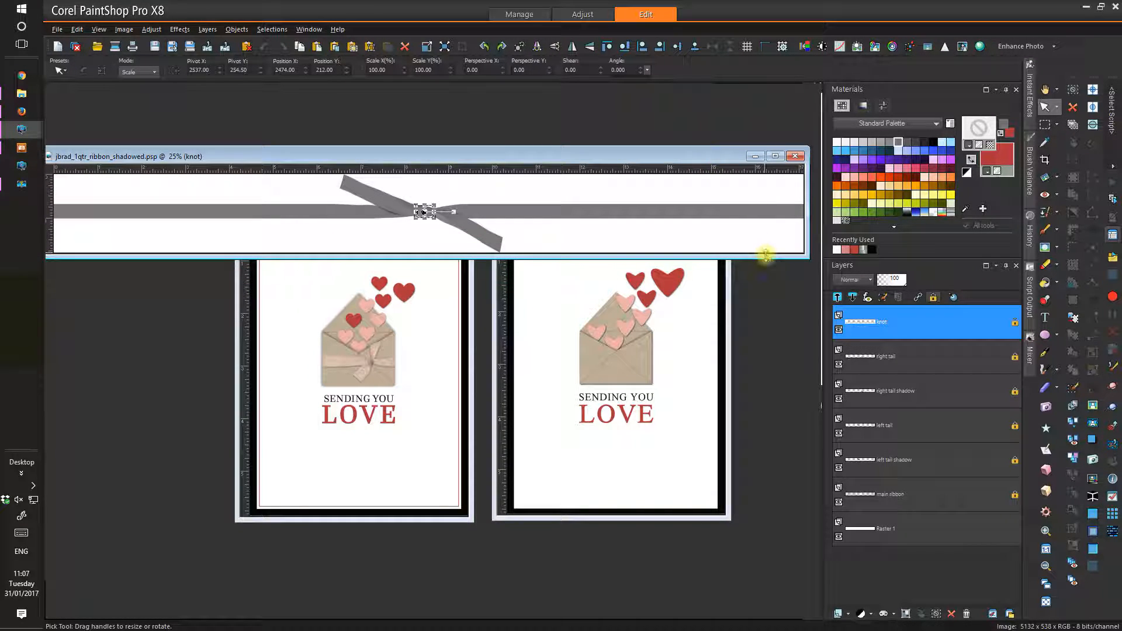
# - Hide the ribbon file's white Raster 1 background and merge the visible ribbon layers
pyautogui.click(839, 537)
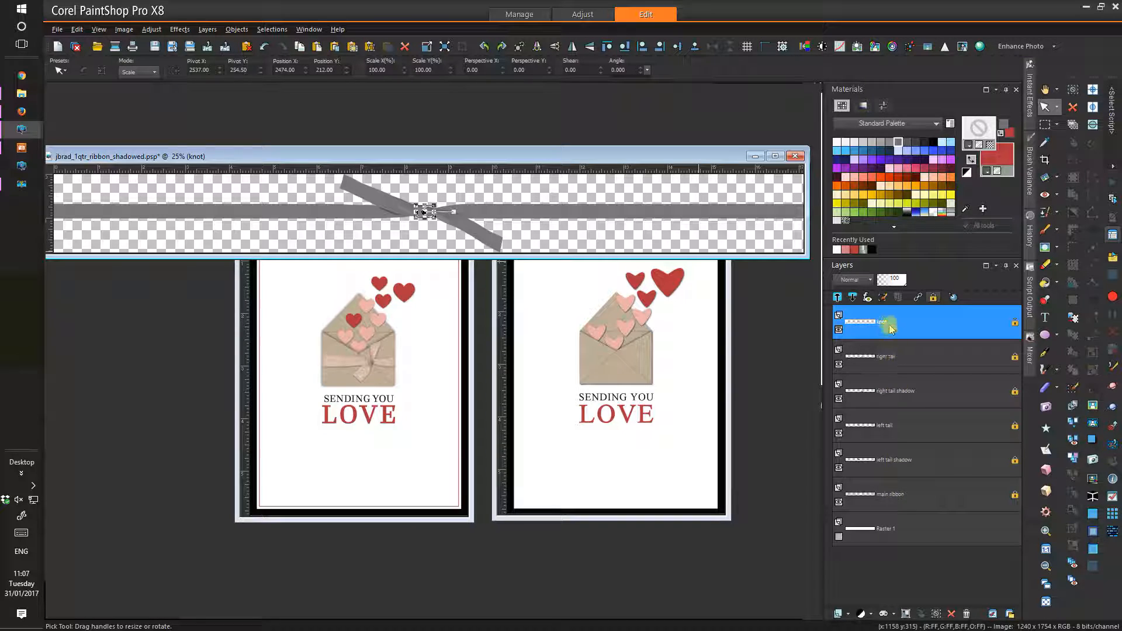
pyautogui.moveTo(909, 526)
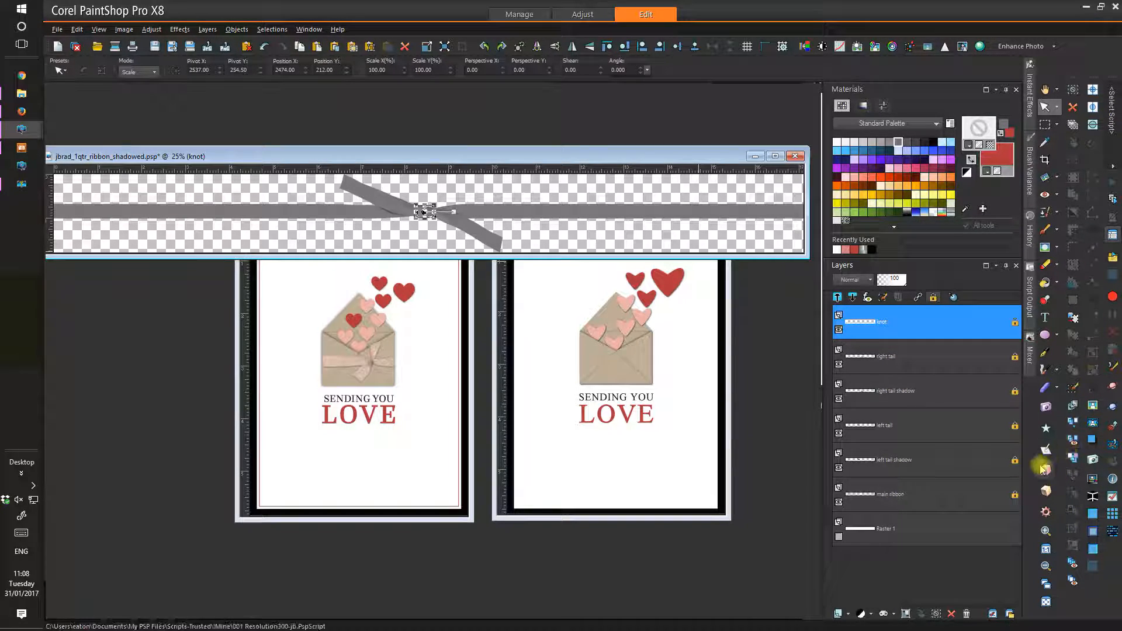
pyautogui.click(207, 30)
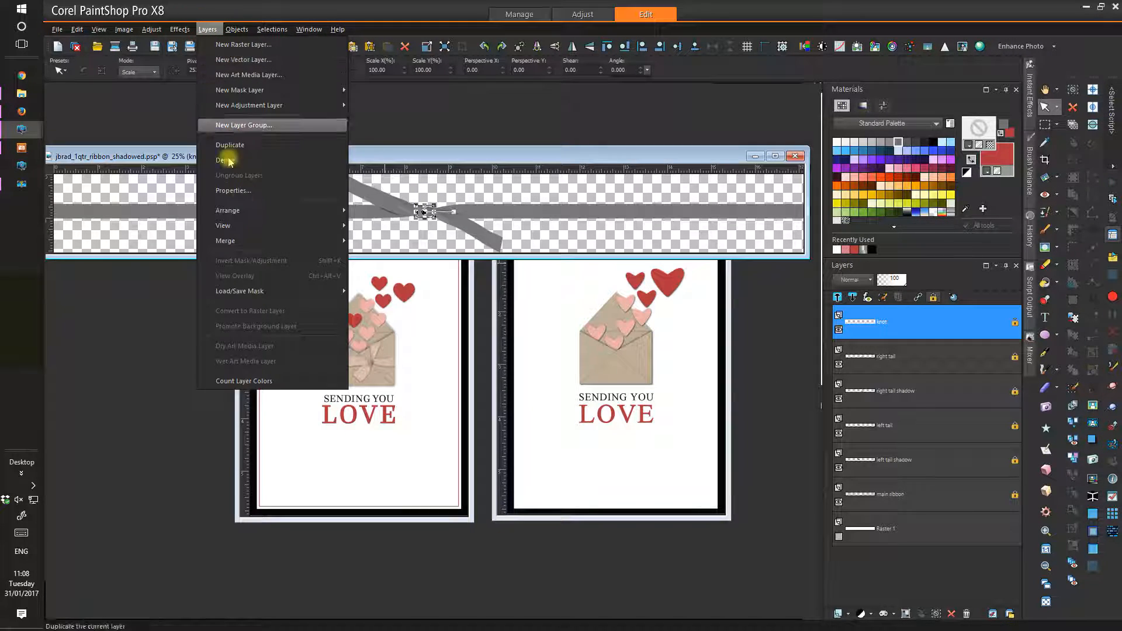
pyautogui.moveTo(258, 240)
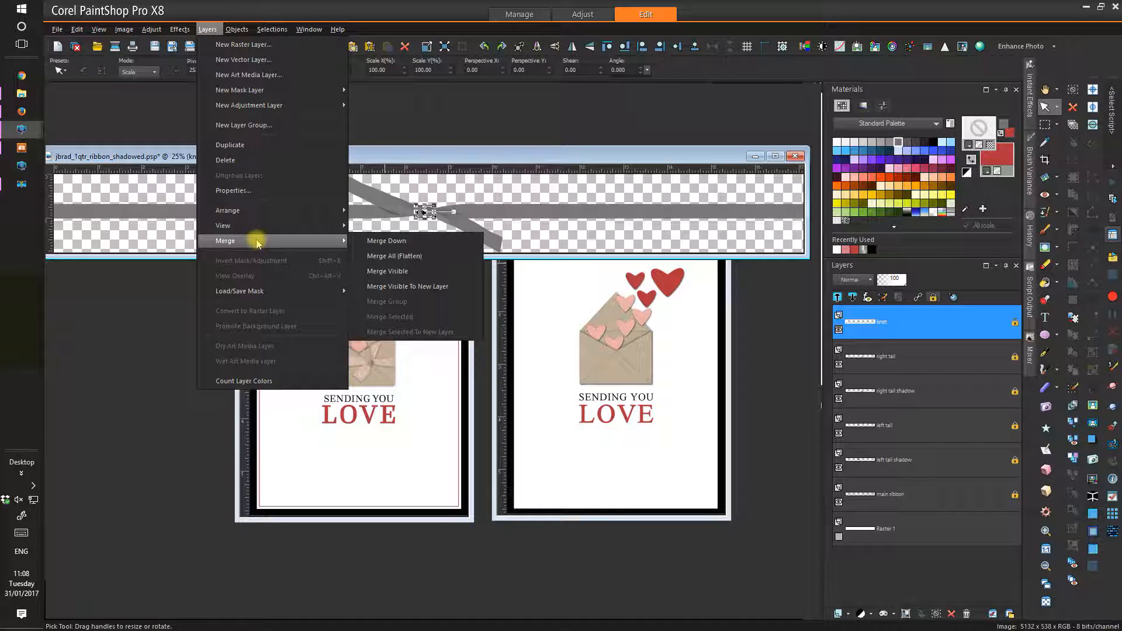
pyautogui.click(390, 275)
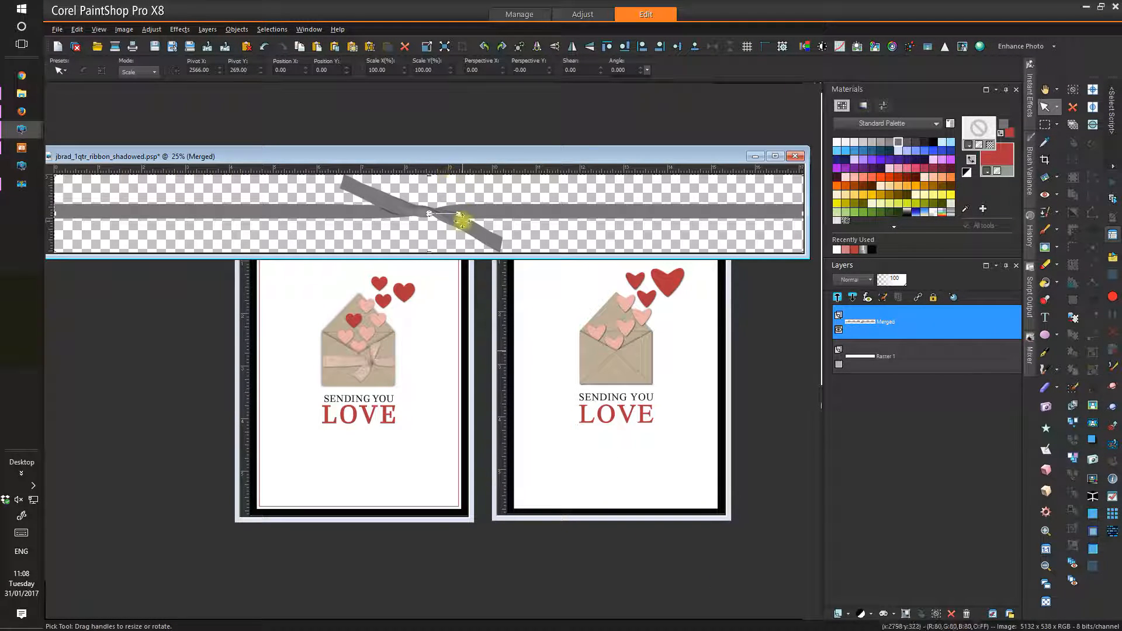
# - Copy the merged ribbon and paste it into valentine-front-02 as a new layer above the envelope front copy
pyautogui.click(917, 322)
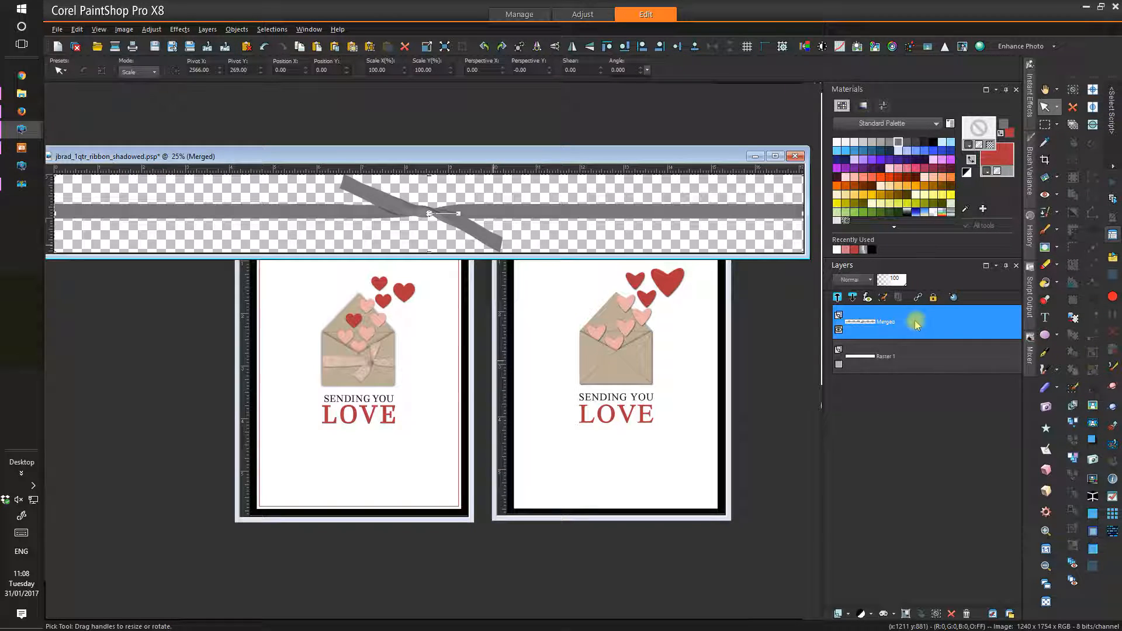
pyautogui.click(681, 380)
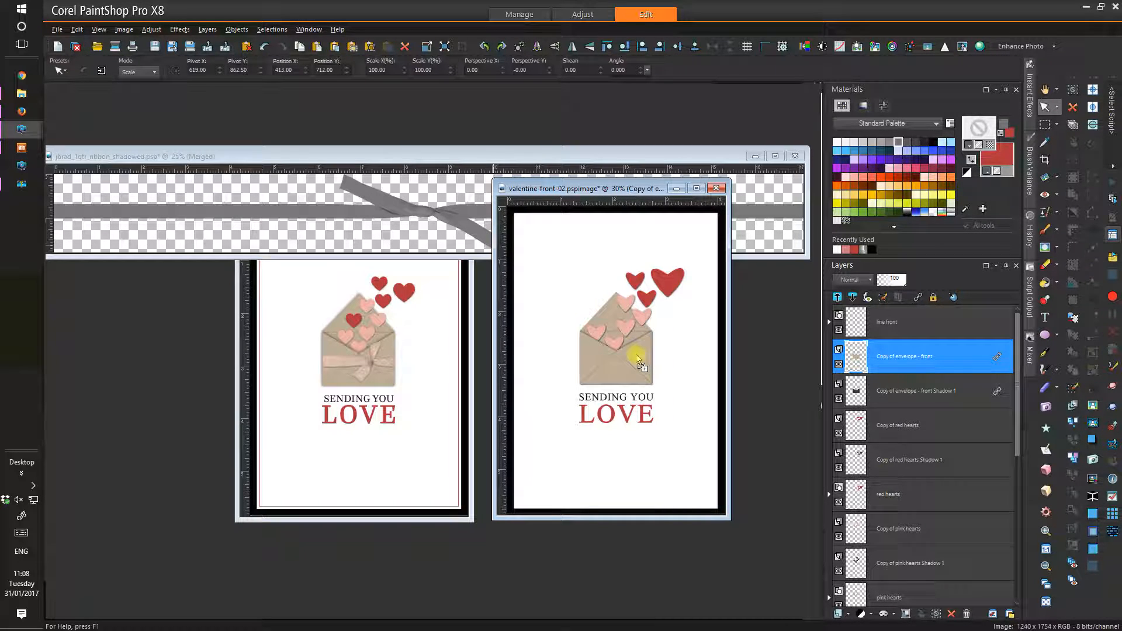
pyautogui.hotkey('ctrl', 'l')
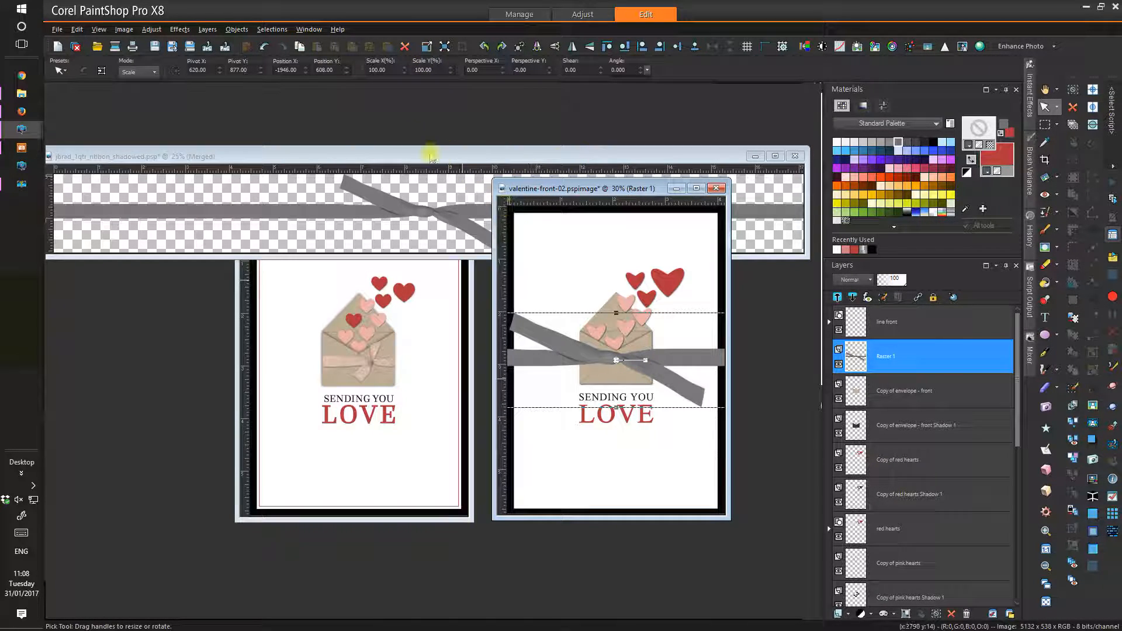
# - Resize only the ribbon layer to 25 percent with Bicubic resampling and locked aspect ratio, keeping Resize all layers off
pyautogui.click(124, 30)
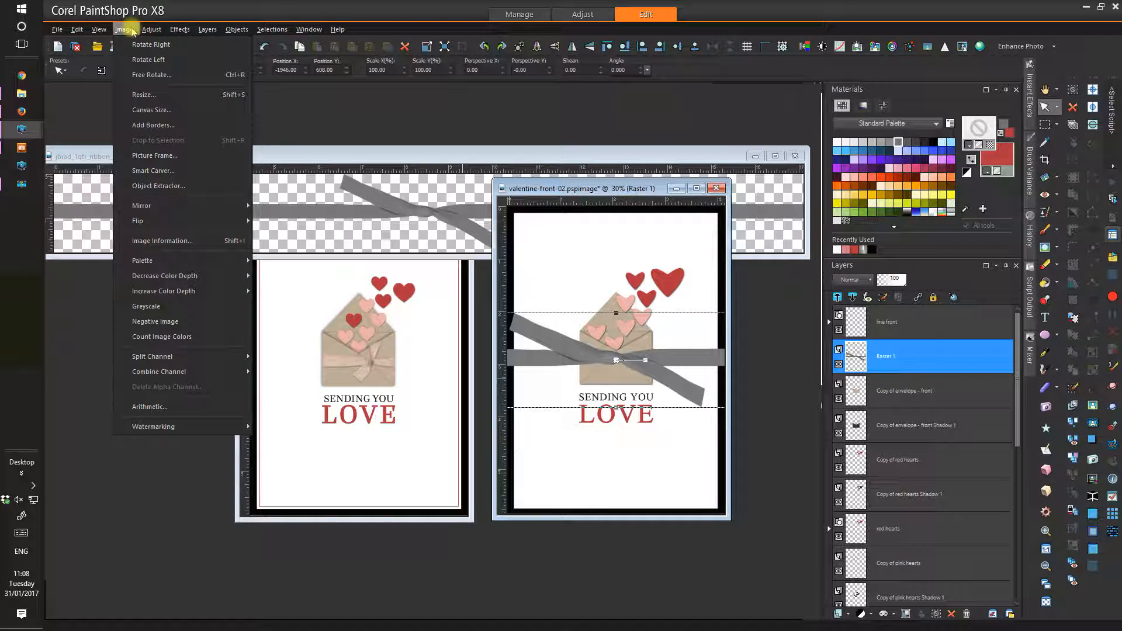
pyautogui.click(142, 96)
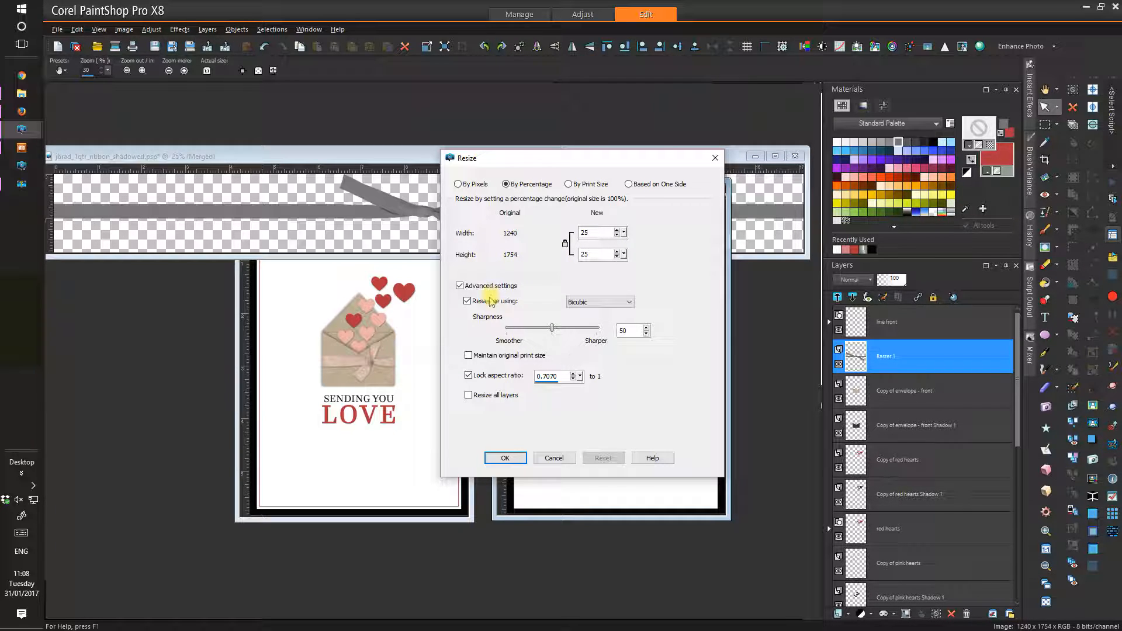
pyautogui.click(460, 286)
pyautogui.click(460, 286)
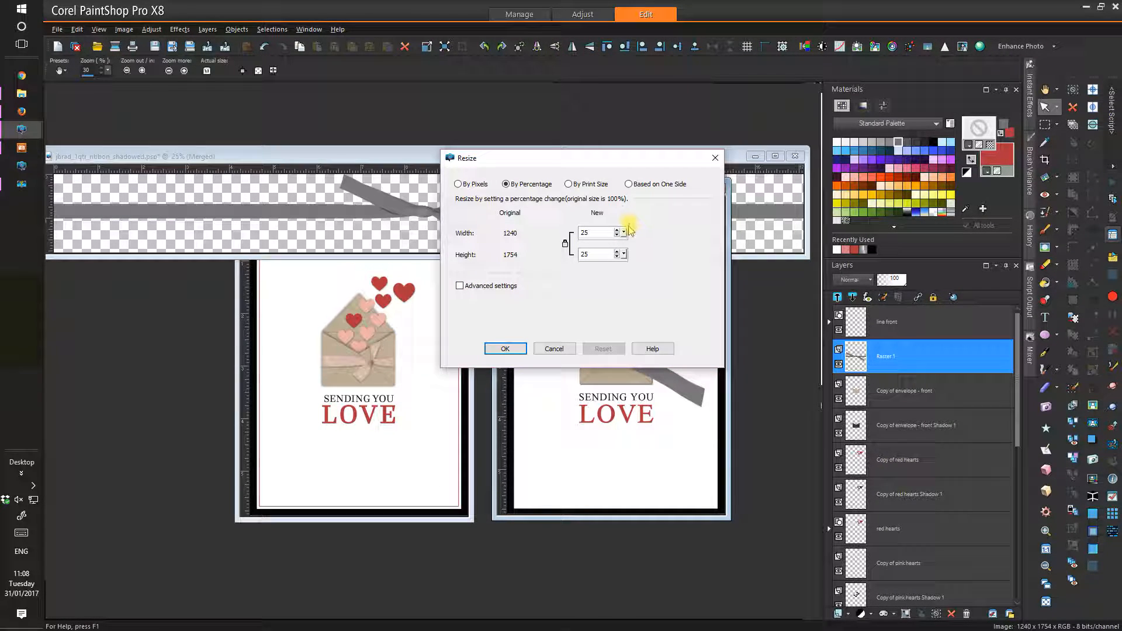
pyautogui.moveTo(624, 232)
pyautogui.mouseDown()
pyautogui.moveTo(637, 233)
pyautogui.moveTo(626, 222)
pyautogui.moveTo(623, 245)
pyautogui.mouseUp()
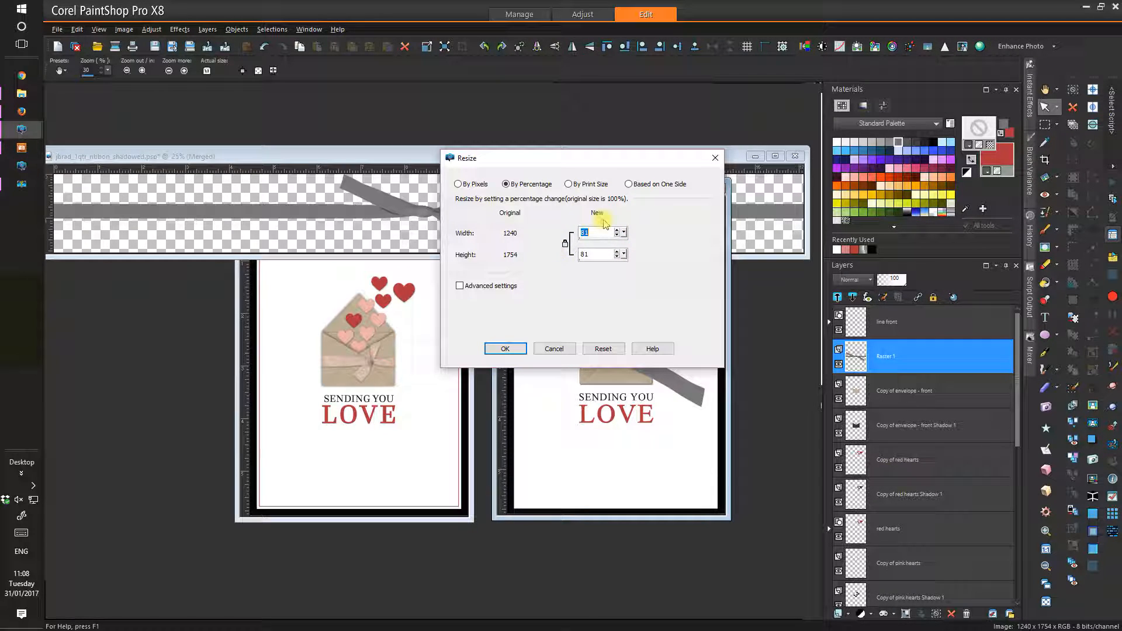
pyautogui.click(459, 287)
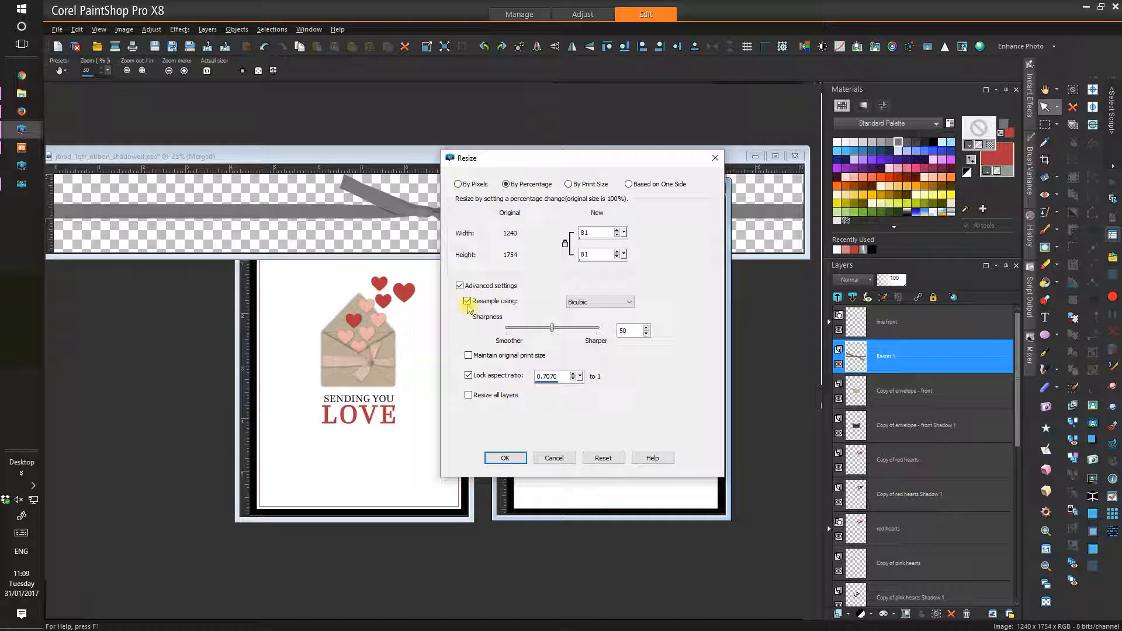
pyautogui.click(467, 302)
pyautogui.click(468, 302)
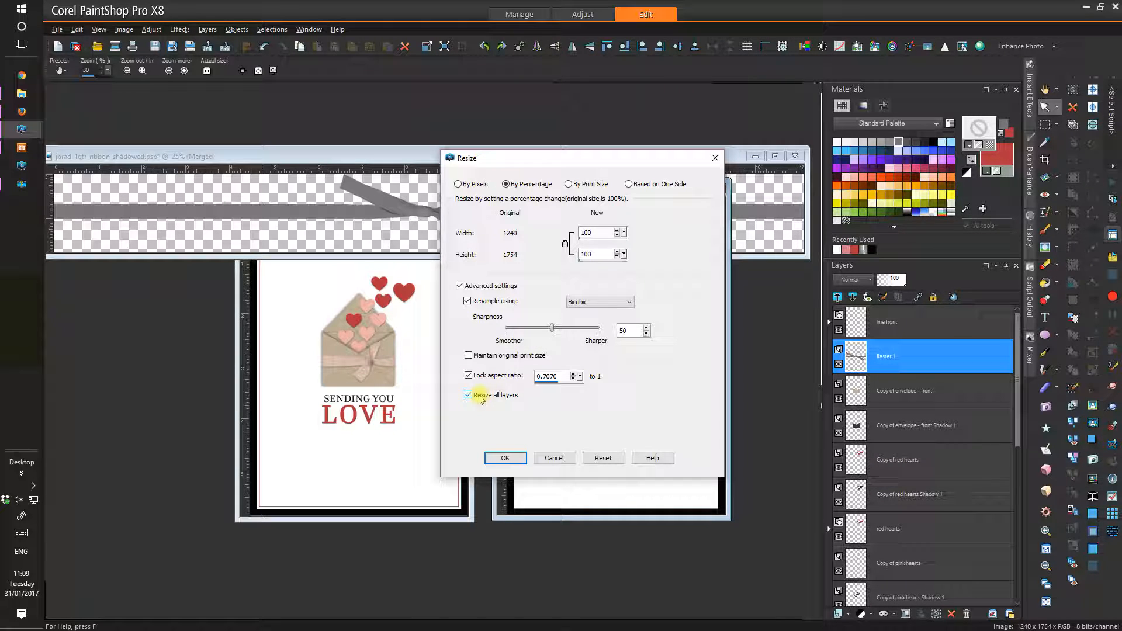
pyautogui.click(479, 398)
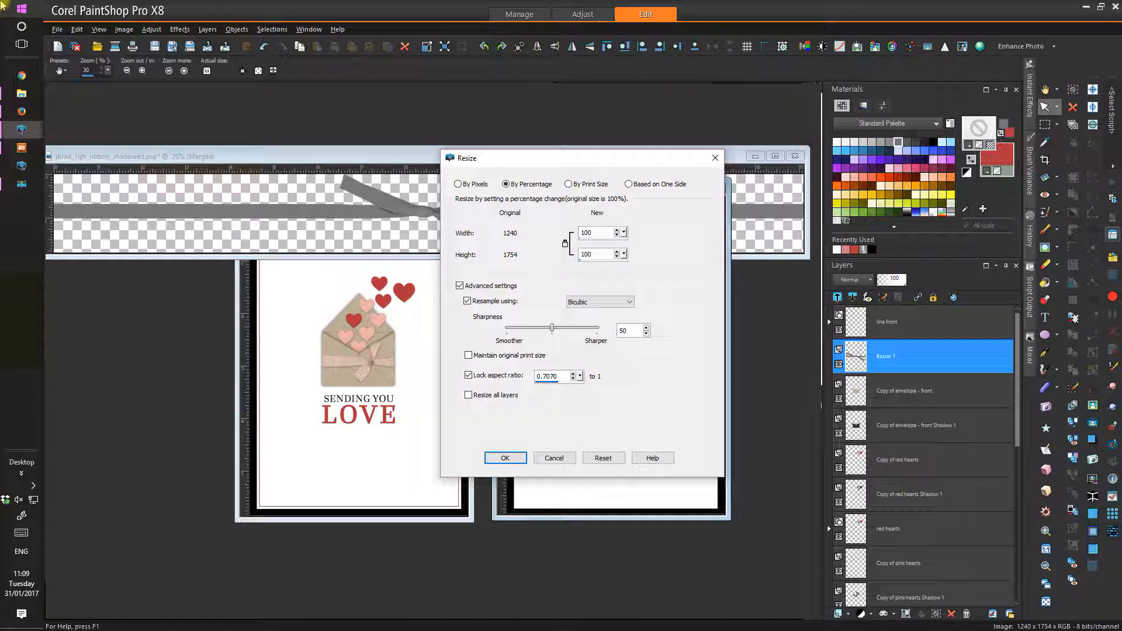
pyautogui.doubleClick(595, 254)
pyautogui.write('25')
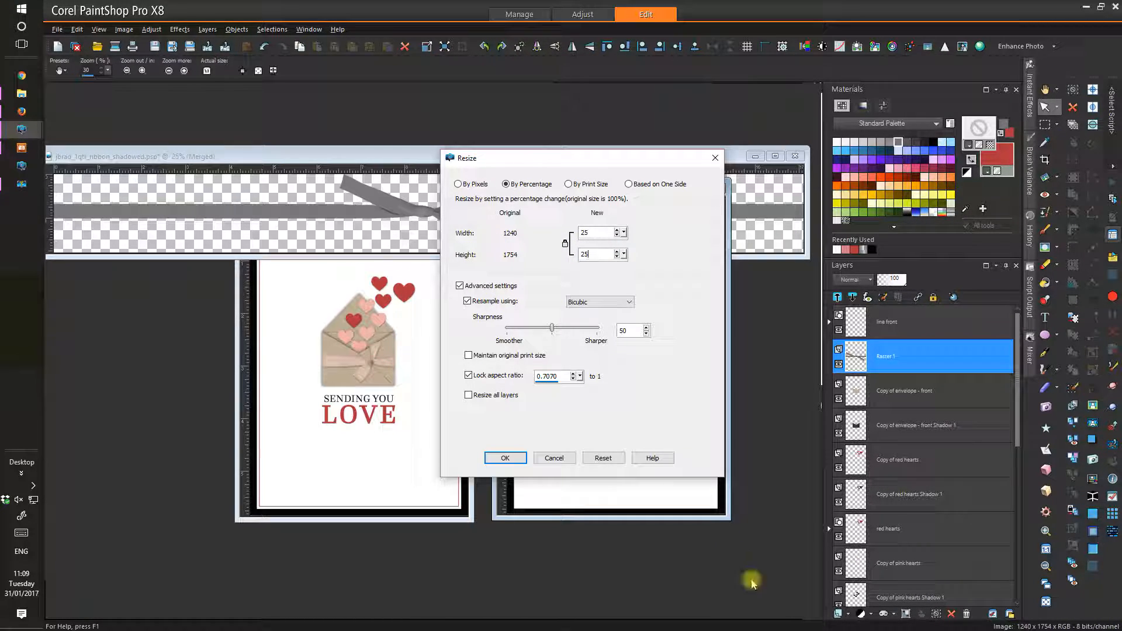
pyautogui.click(522, 458)
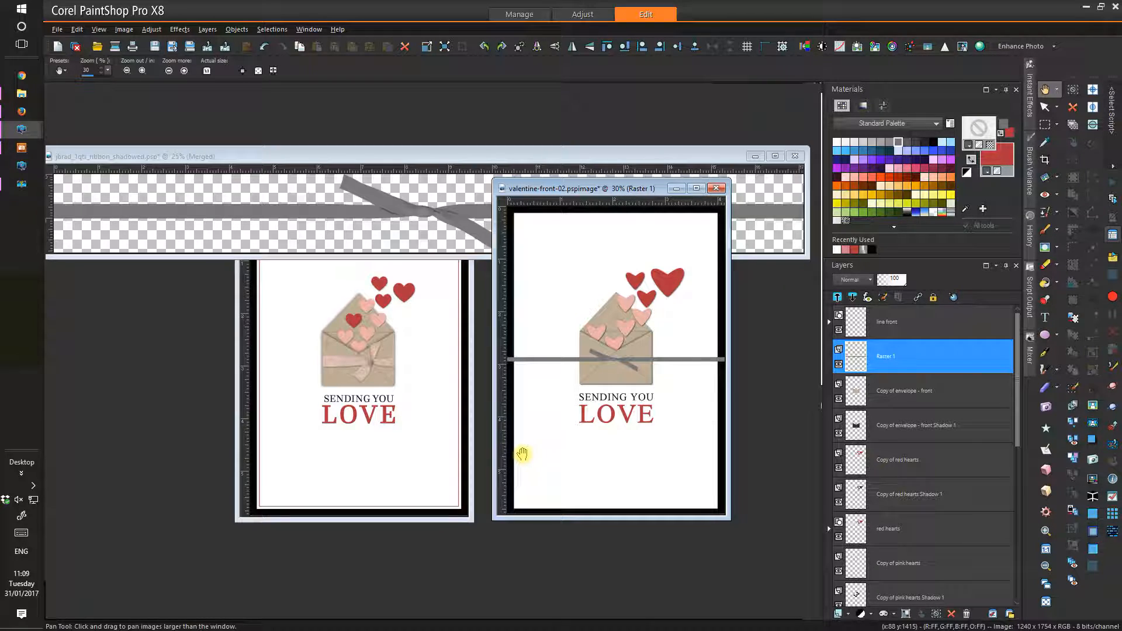
# - Shift the ribbon slightly so its knot sits right of the envelope's centre, and close jbrad_1qtr_ribbon_shadowed.psp without saving changes
pyautogui.click(1044, 107)
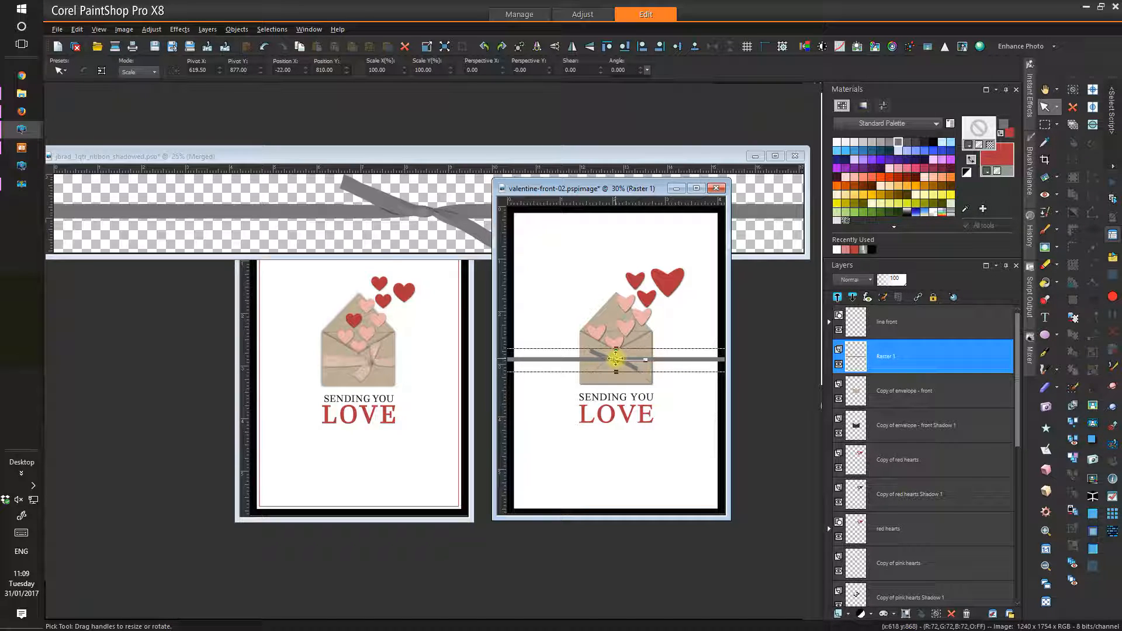
pyautogui.moveTo(616, 358); pyautogui.dragTo(627, 362)
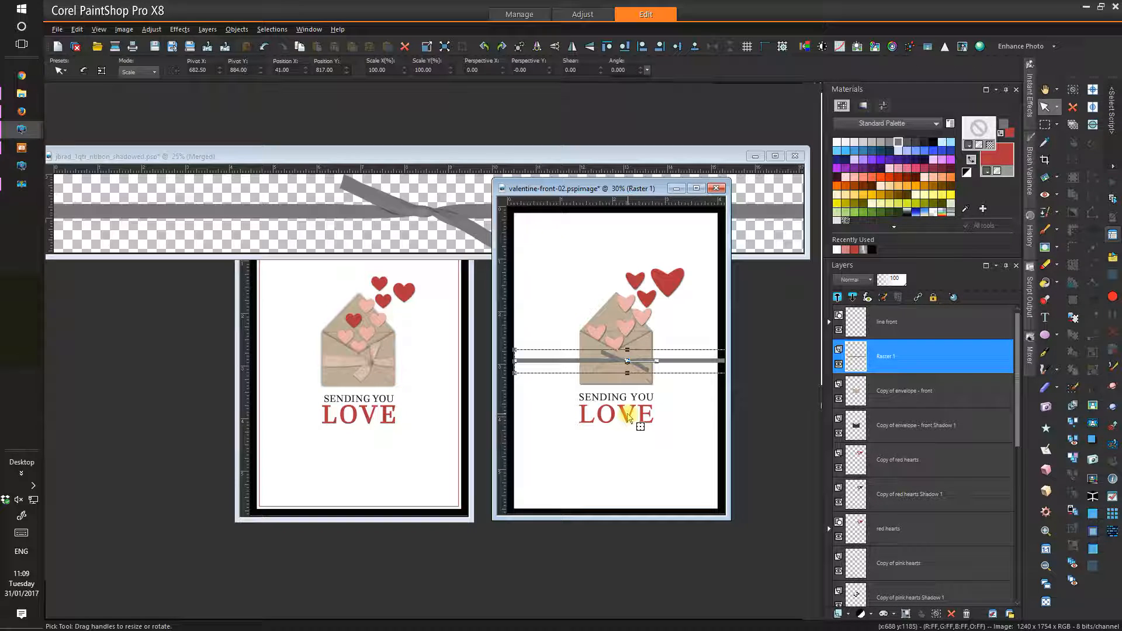
pyautogui.click(795, 156)
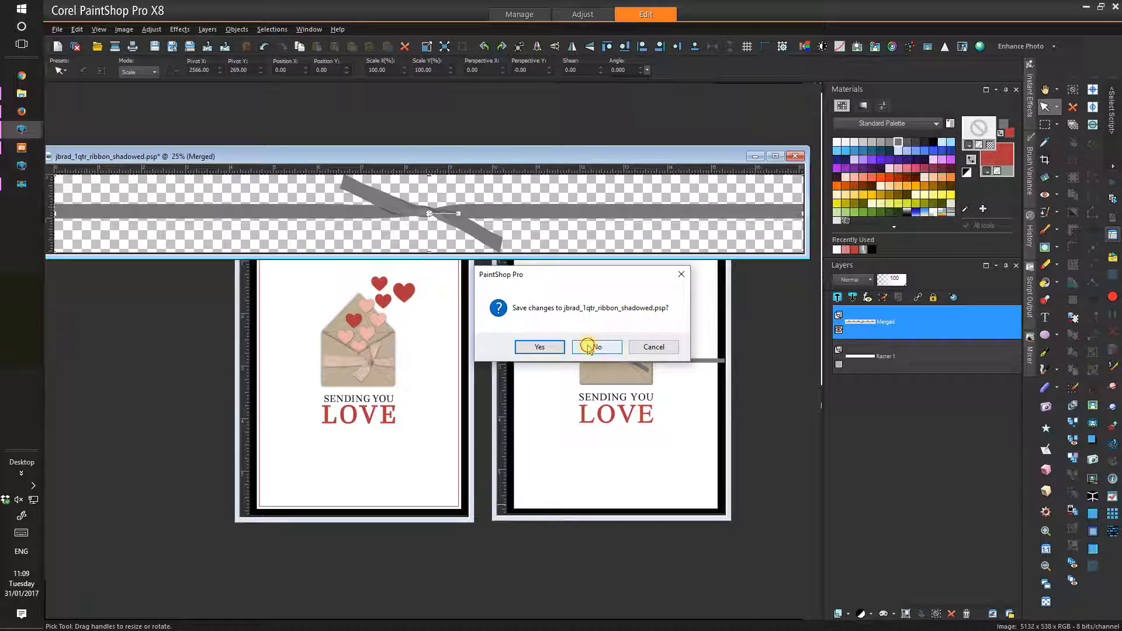
pyautogui.click(590, 347)
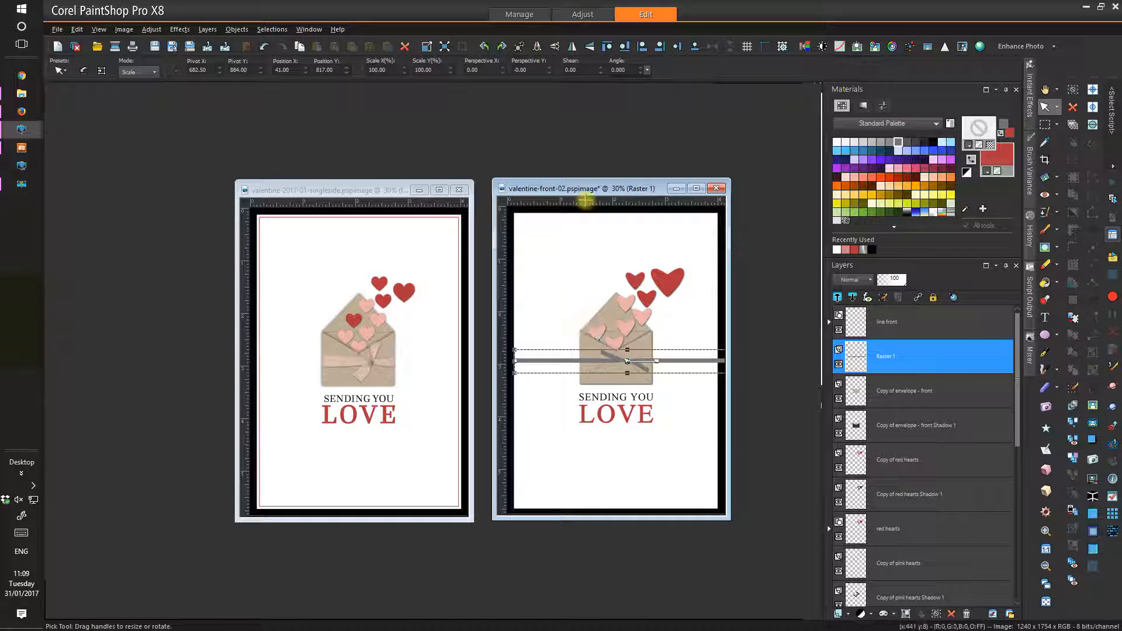
# - Recolour the grey ribbon with the Color Changer, using the red #c2353f sampled from the LOVE text
pyautogui.moveTo(584, 185); pyautogui.dragTo(572, 165)
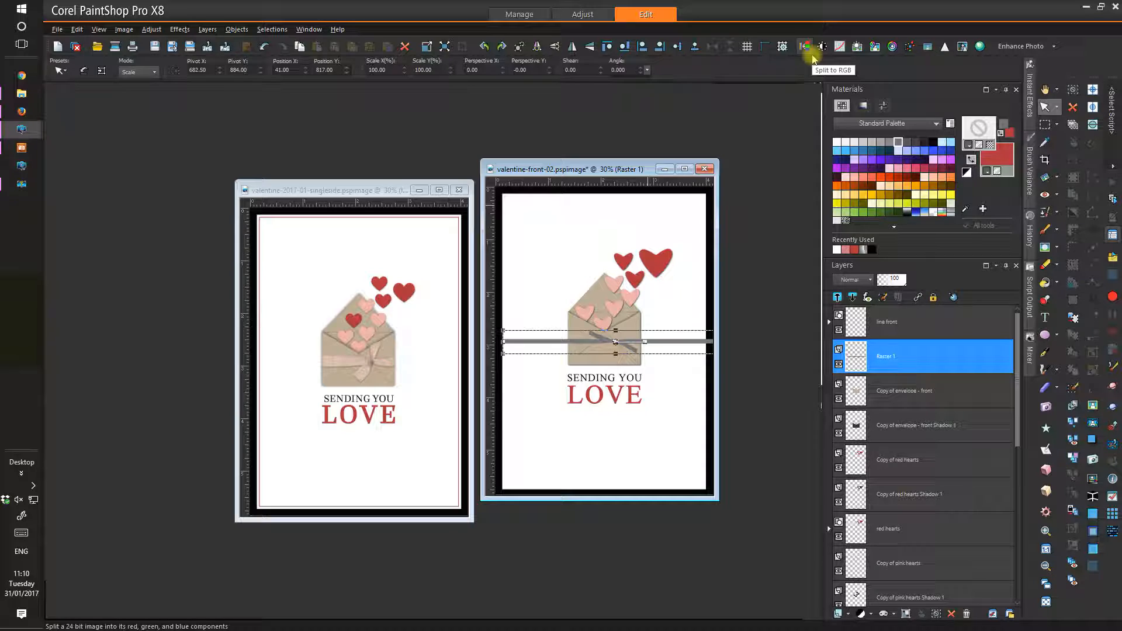
pyautogui.click(1045, 533)
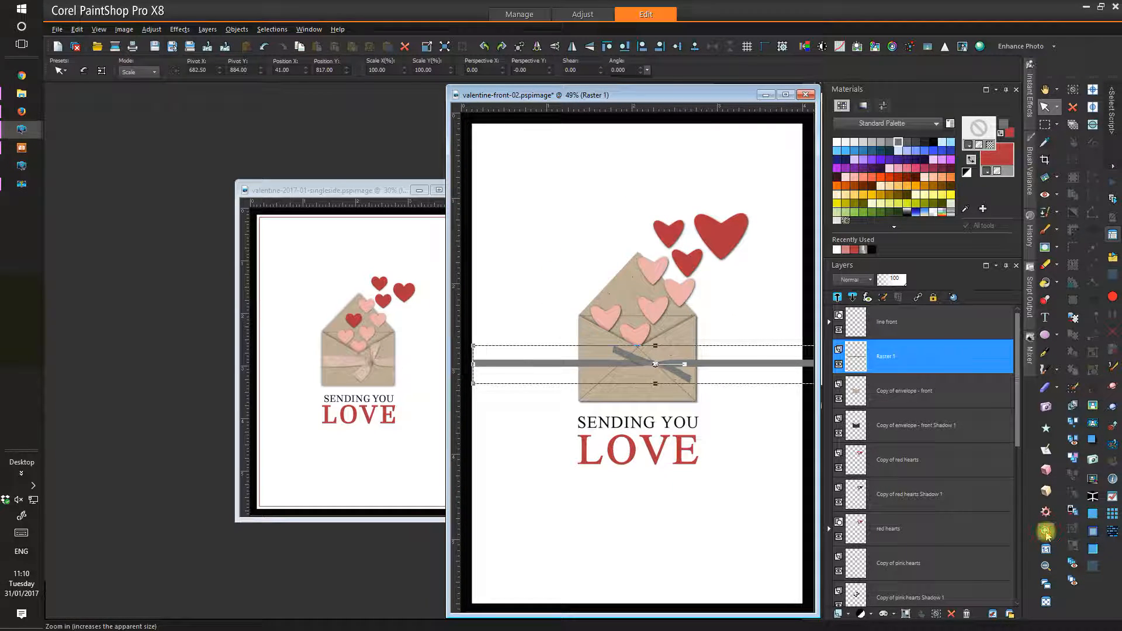
pyautogui.click(1046, 533)
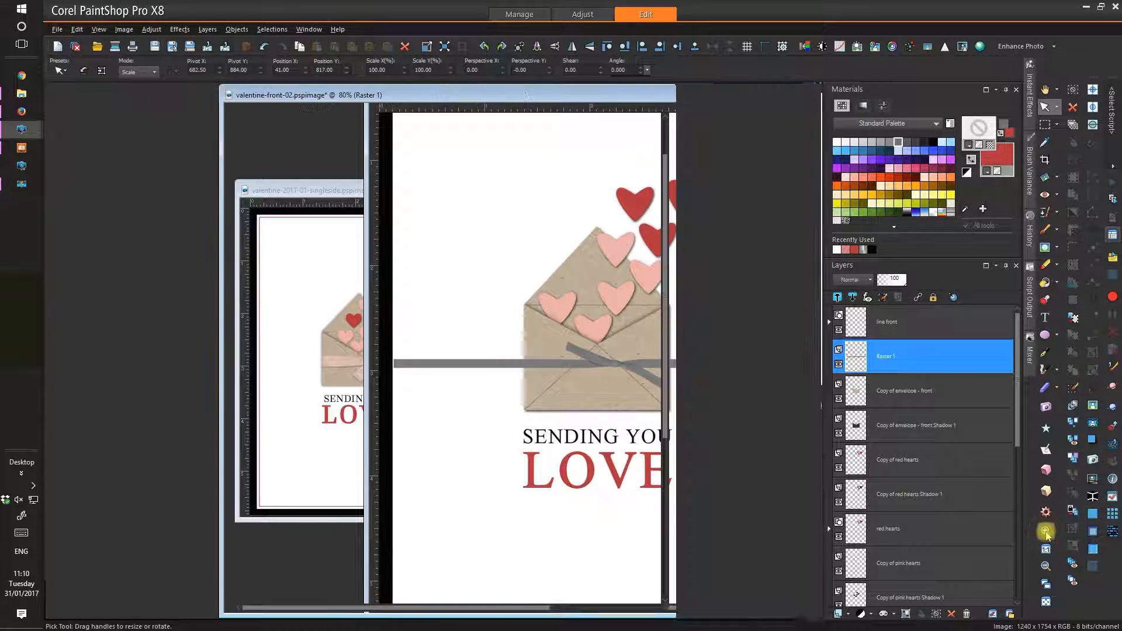
pyautogui.click(1045, 533)
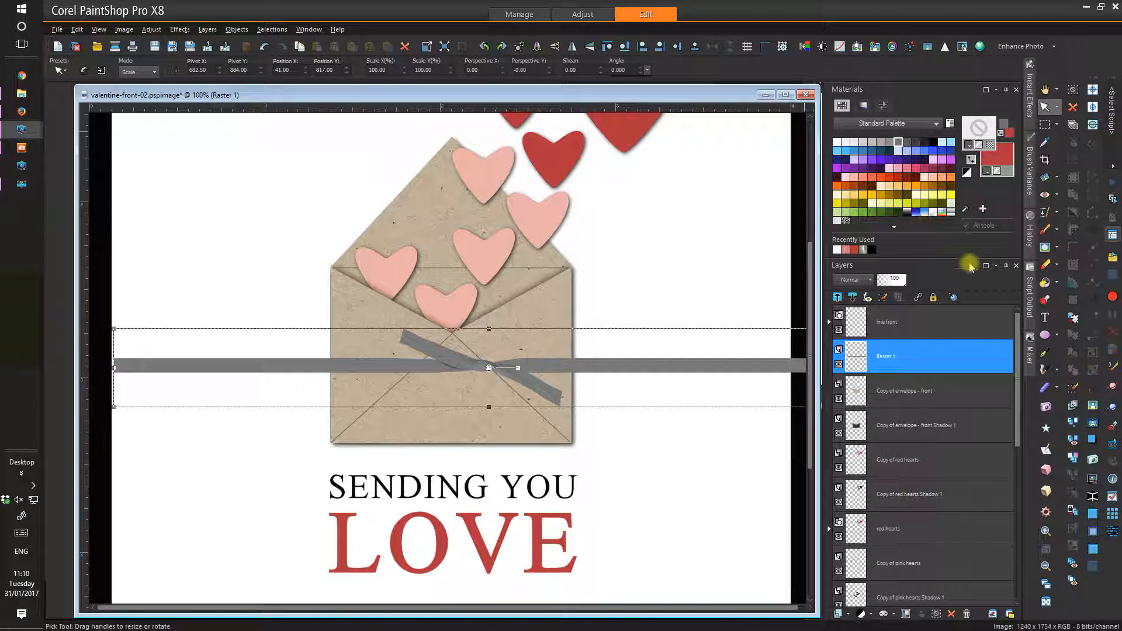
pyautogui.click(1057, 283)
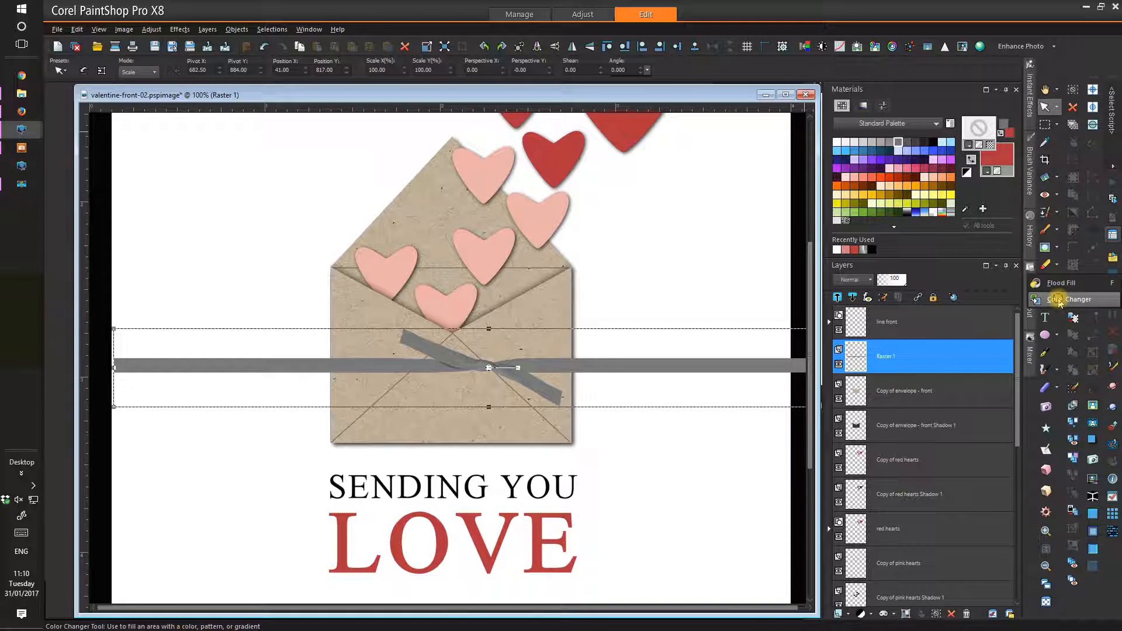
pyautogui.click(1059, 300)
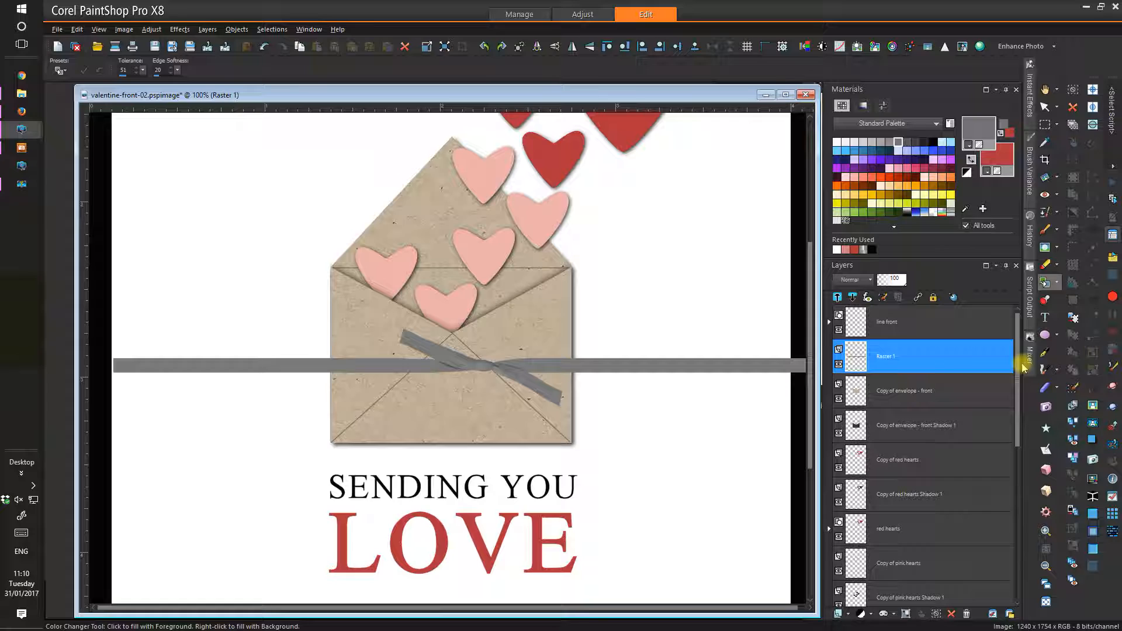
pyautogui.click(980, 121)
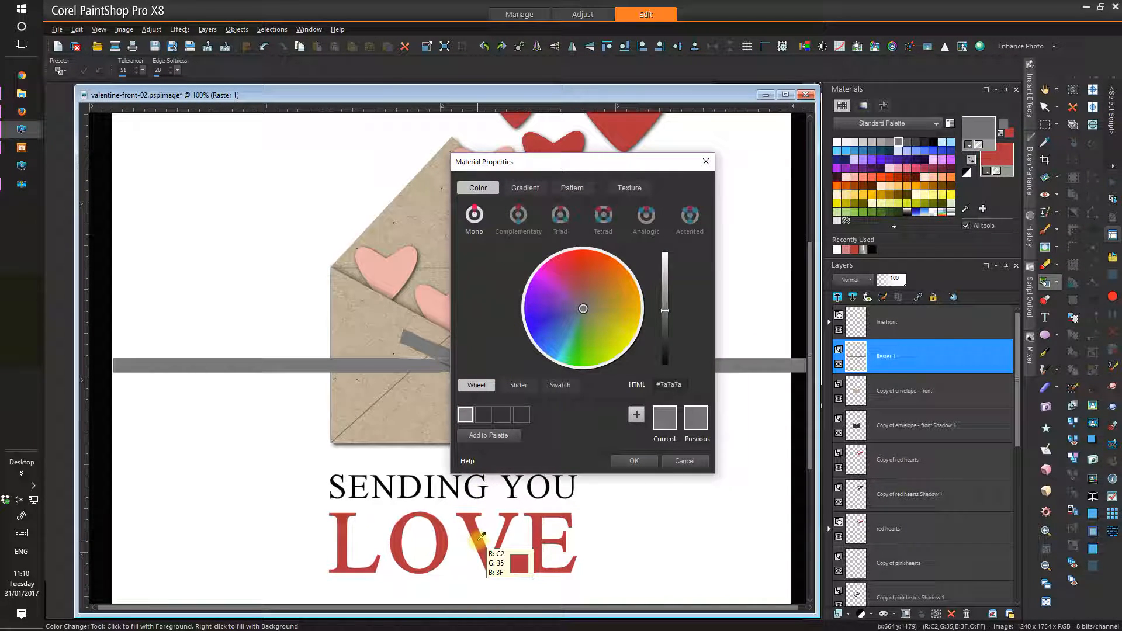
pyautogui.click(482, 536)
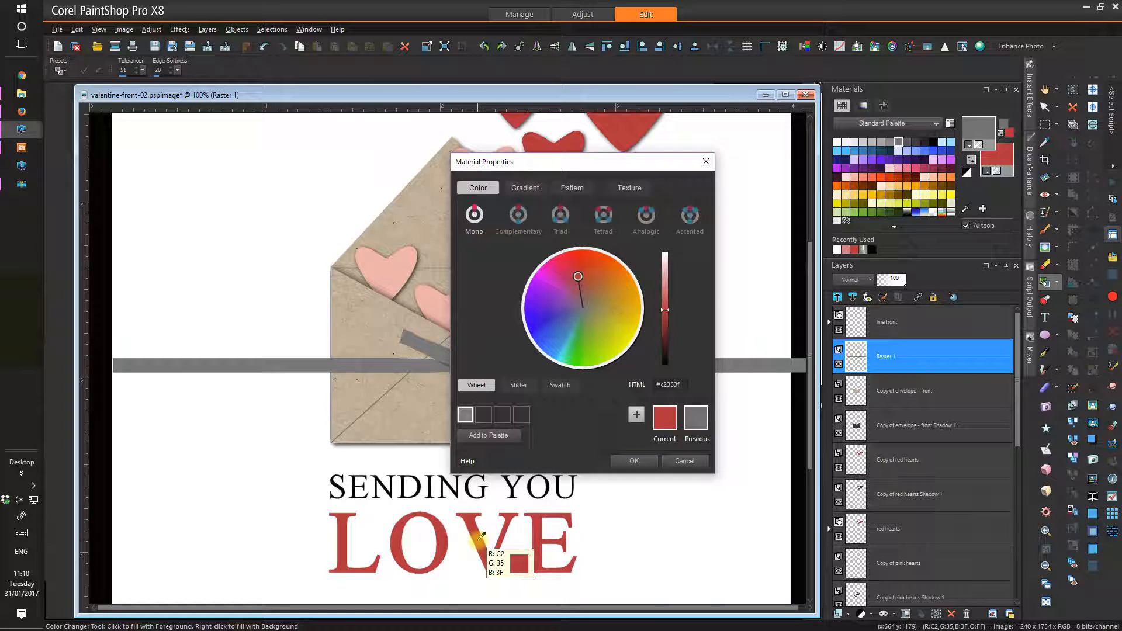
pyautogui.click(635, 462)
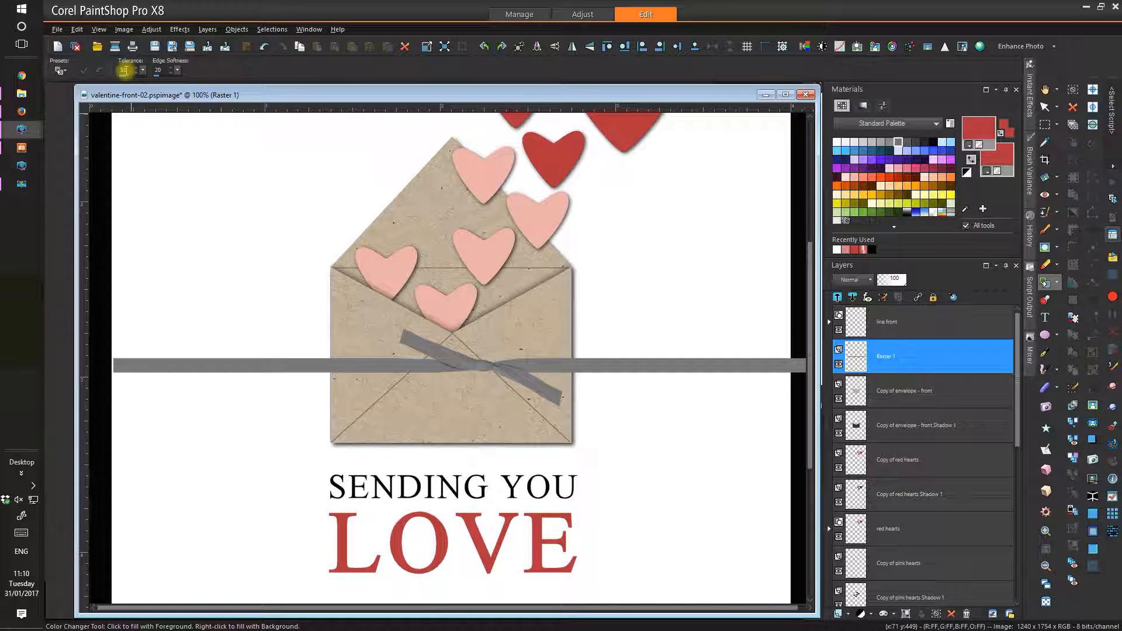
pyautogui.click(165, 71)
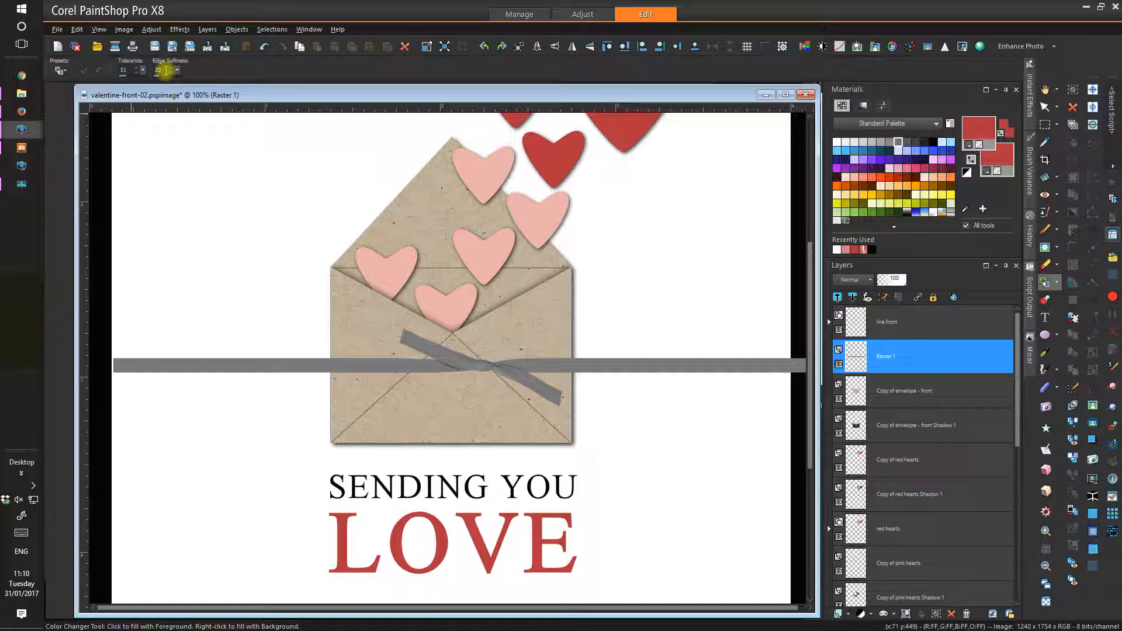
pyautogui.click(131, 71)
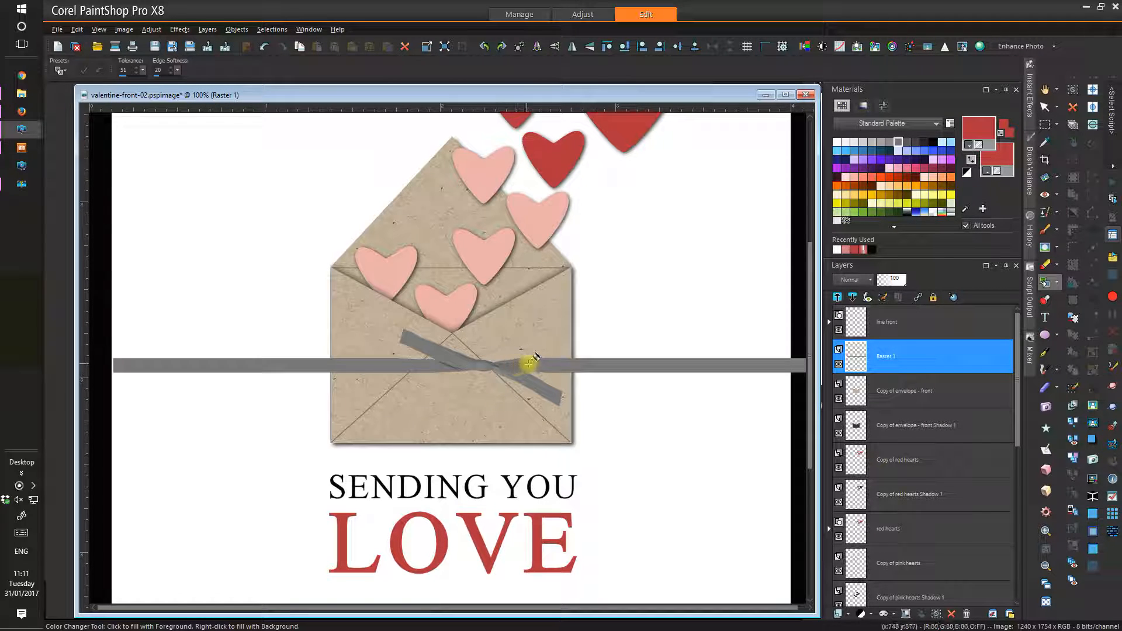
pyautogui.click(603, 366)
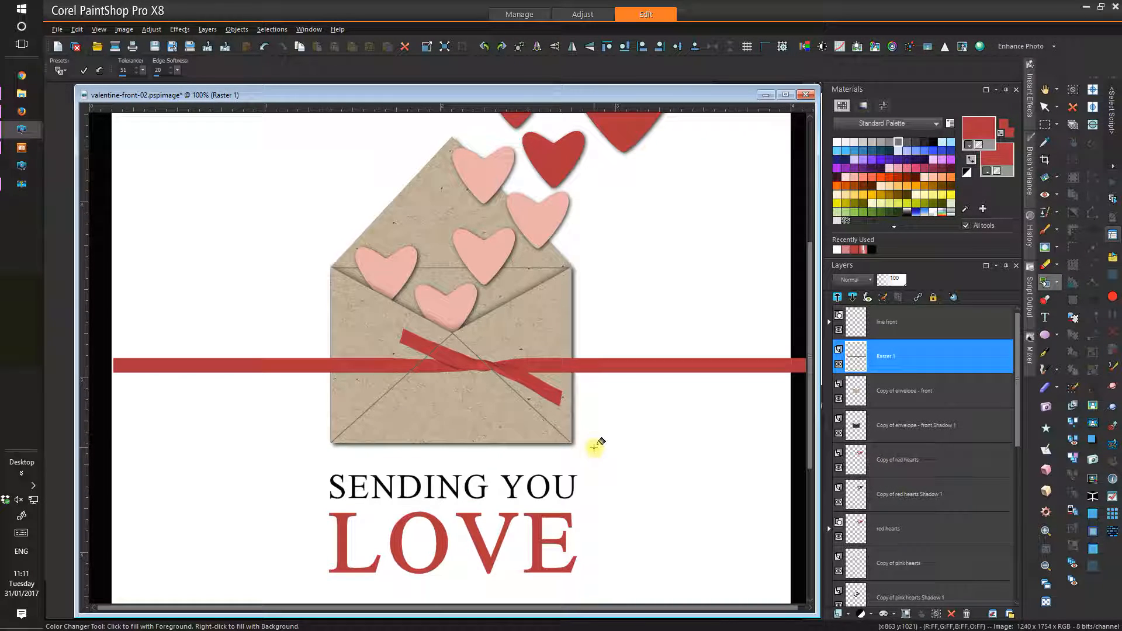
# - Move the ribbon's Raster 1 layer above the line front layer in the stack
pyautogui.moveTo(942, 413)
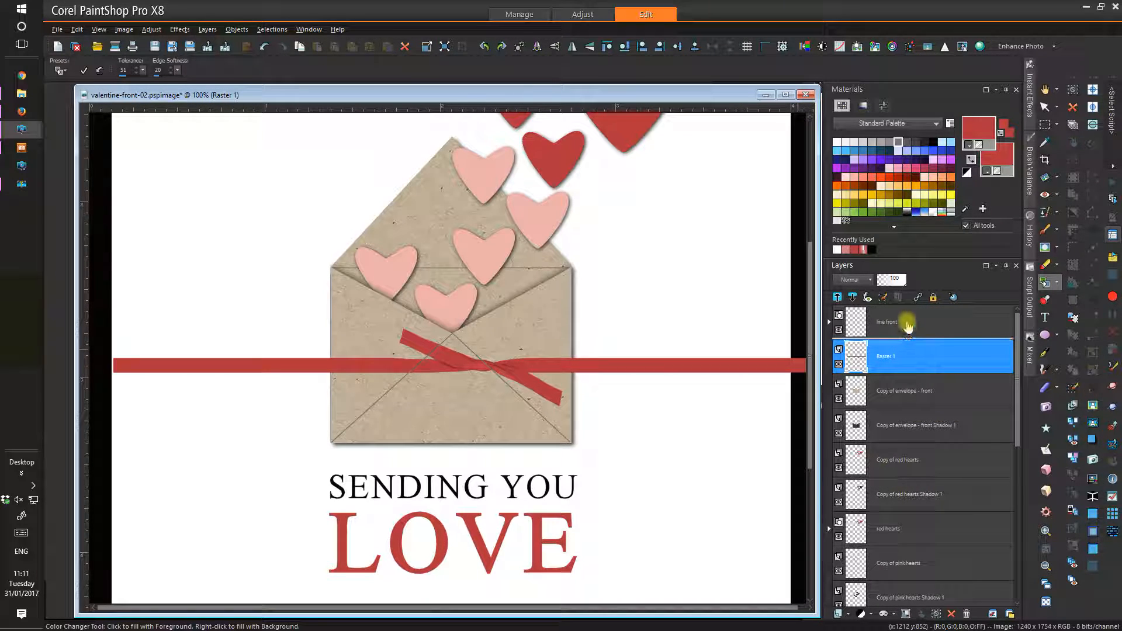
pyautogui.moveTo(907, 318); pyautogui.dragTo(910, 318)
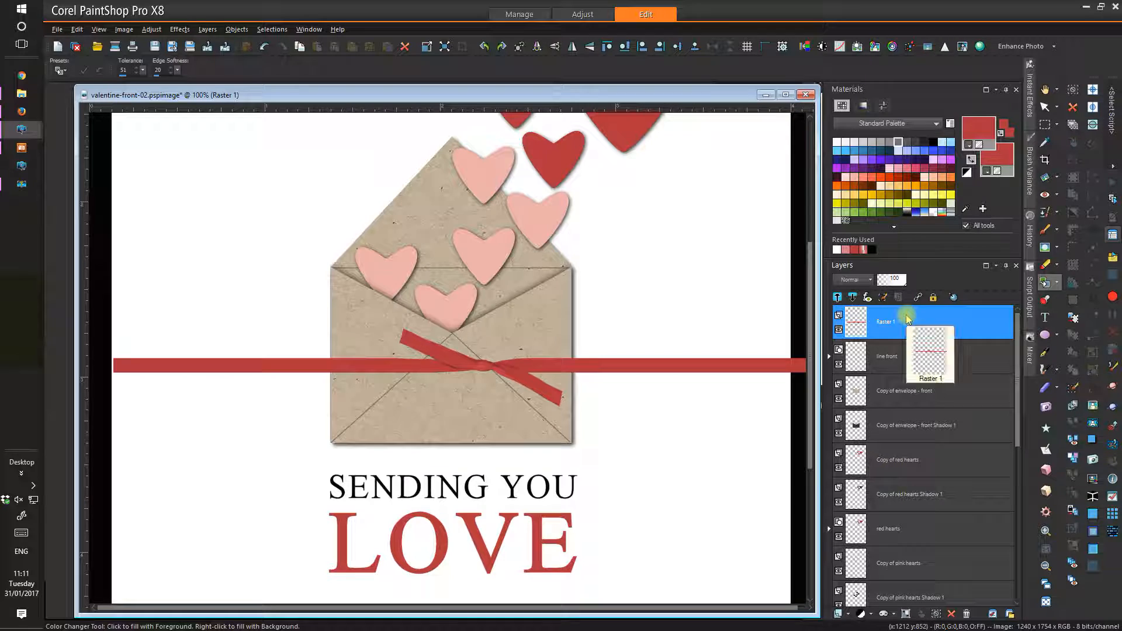
# - Select the opaque shape of the Copy of envelope - front layer with the Magic Wand, using Replace mode and All Opaque matching
pyautogui.moveTo(926, 416)
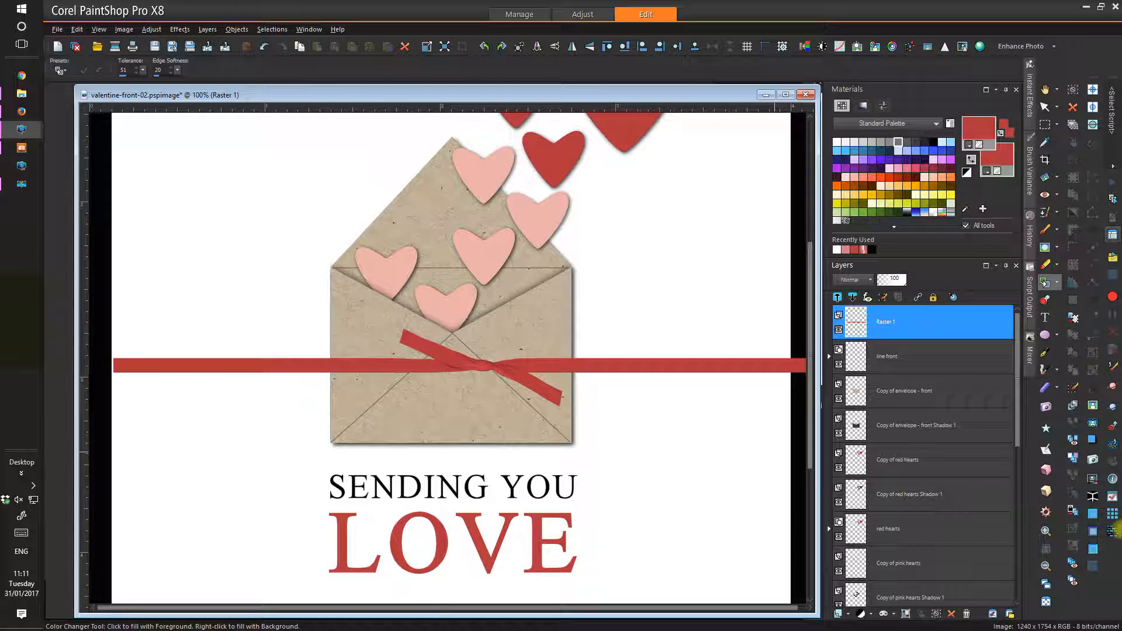
pyautogui.click(931, 390)
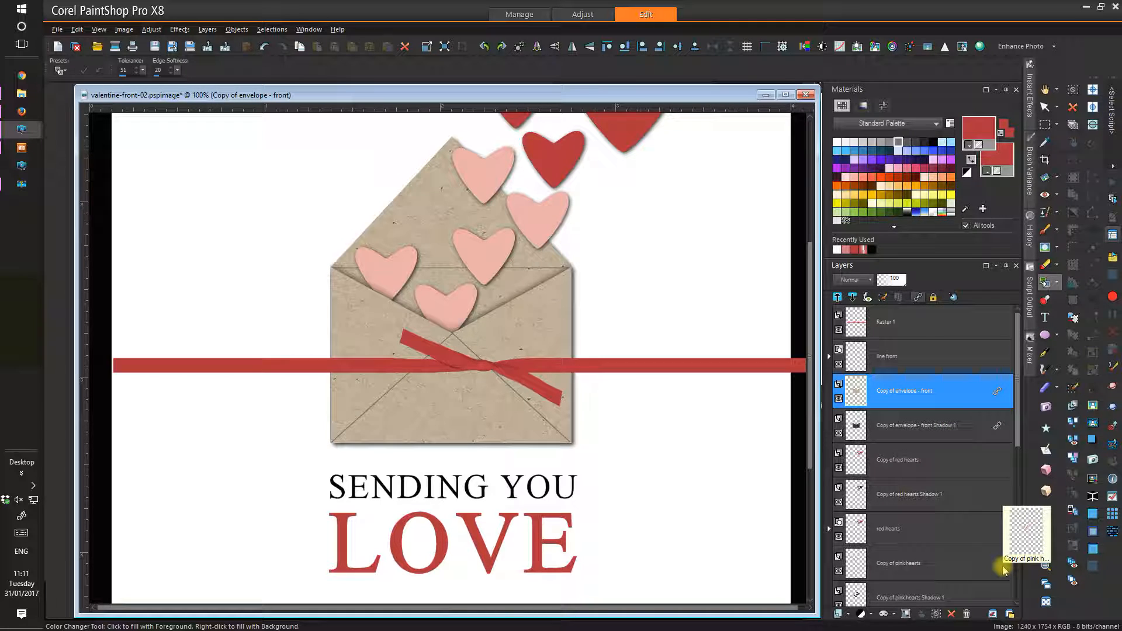
pyautogui.click(1057, 126)
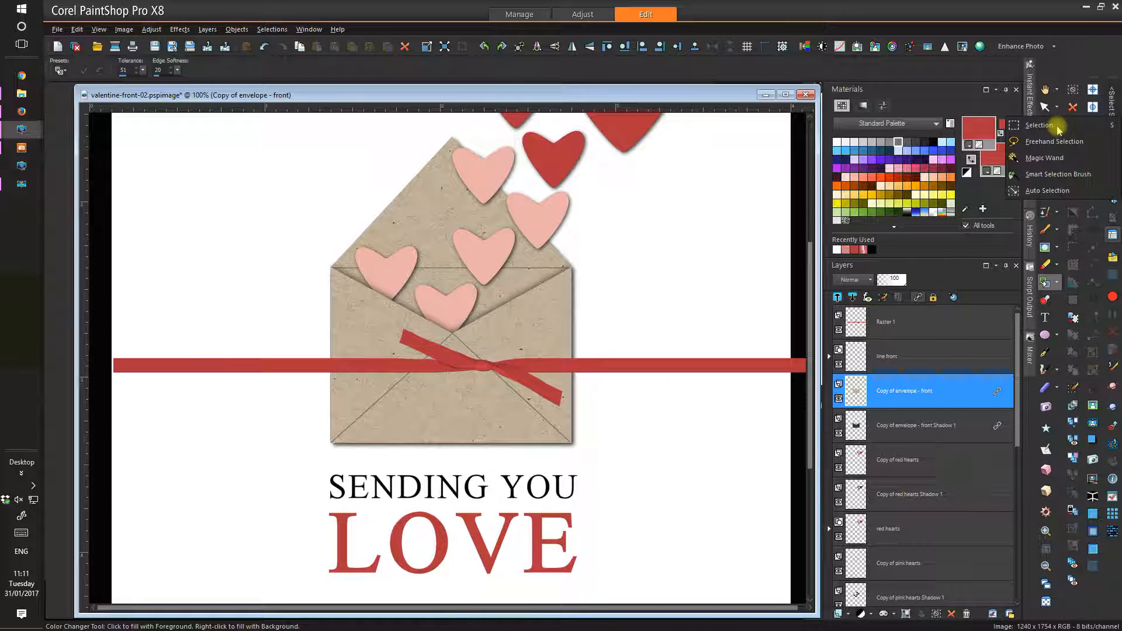
pyautogui.click(1044, 158)
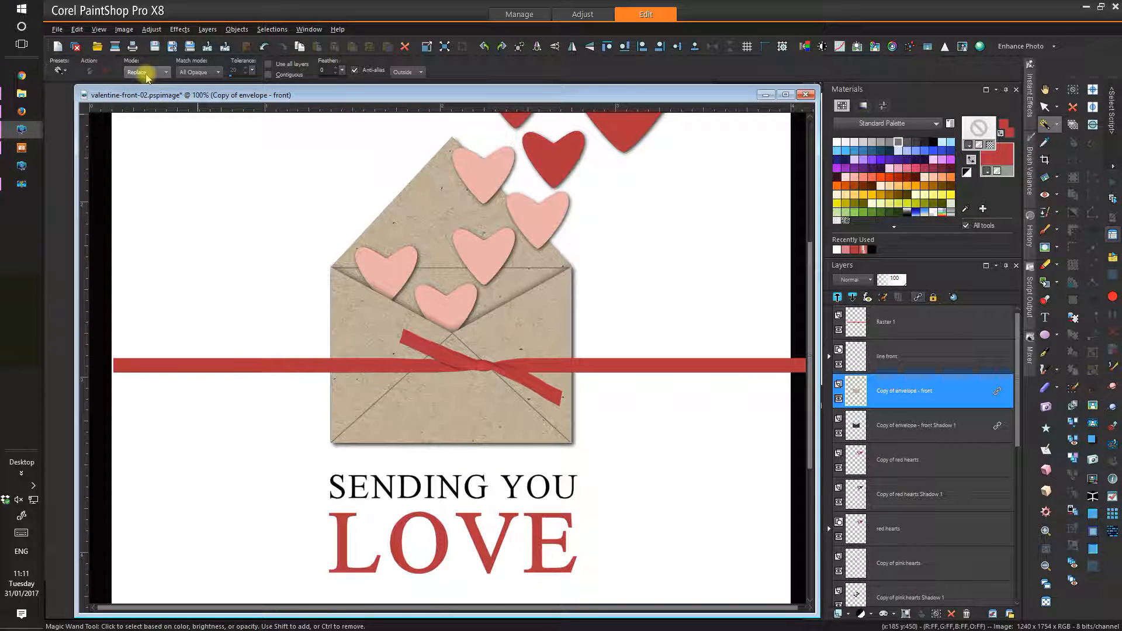
pyautogui.click(217, 72)
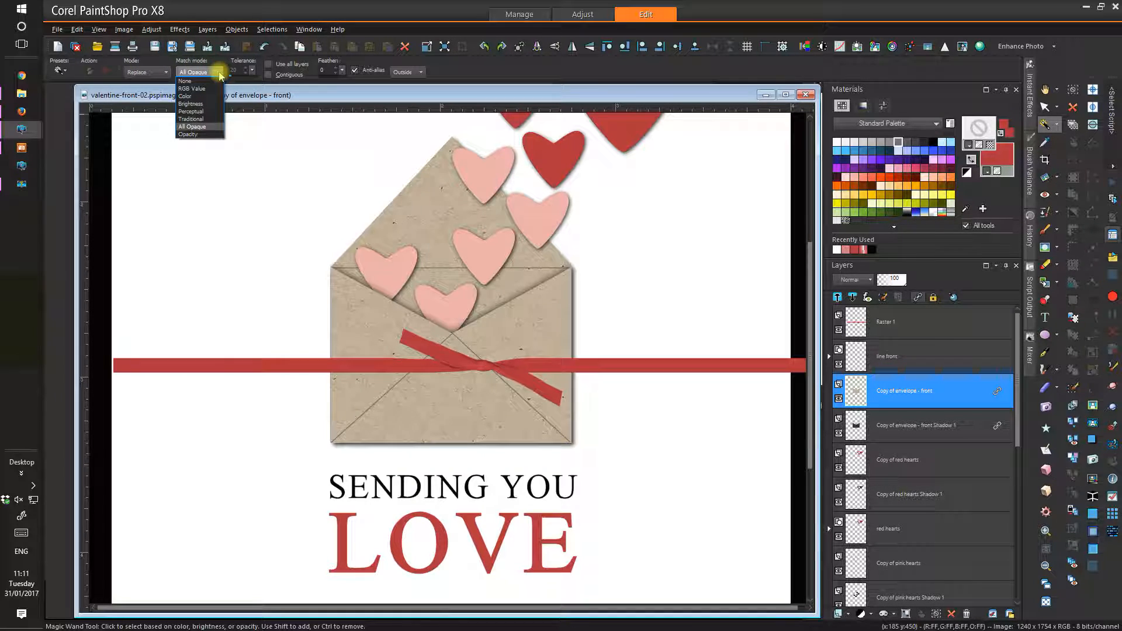
pyautogui.click(201, 127)
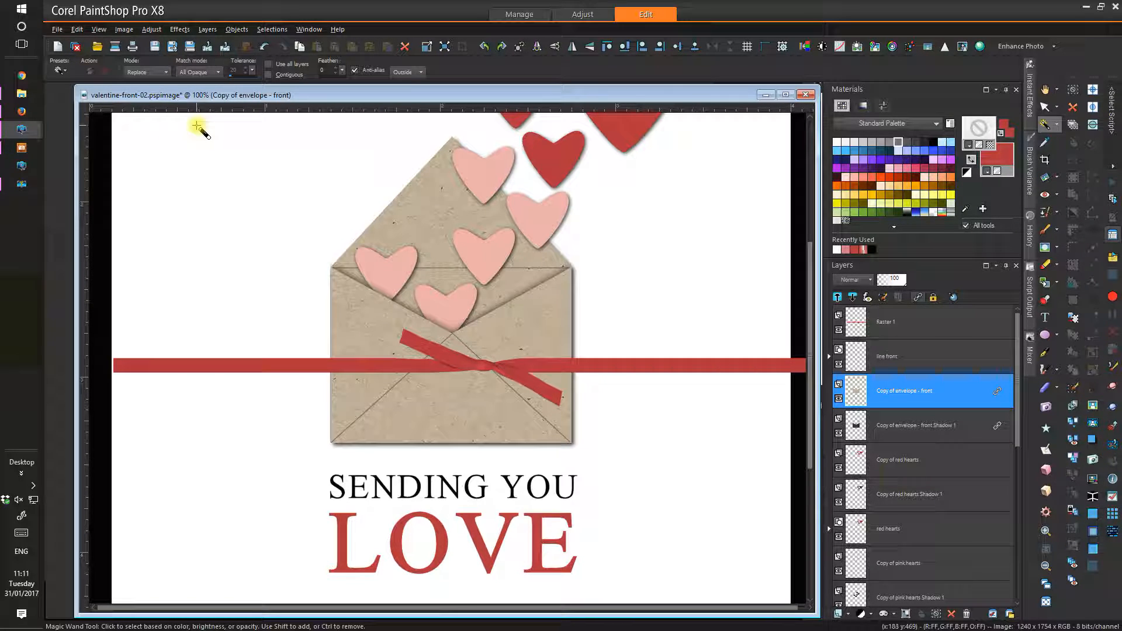
pyautogui.click(525, 337)
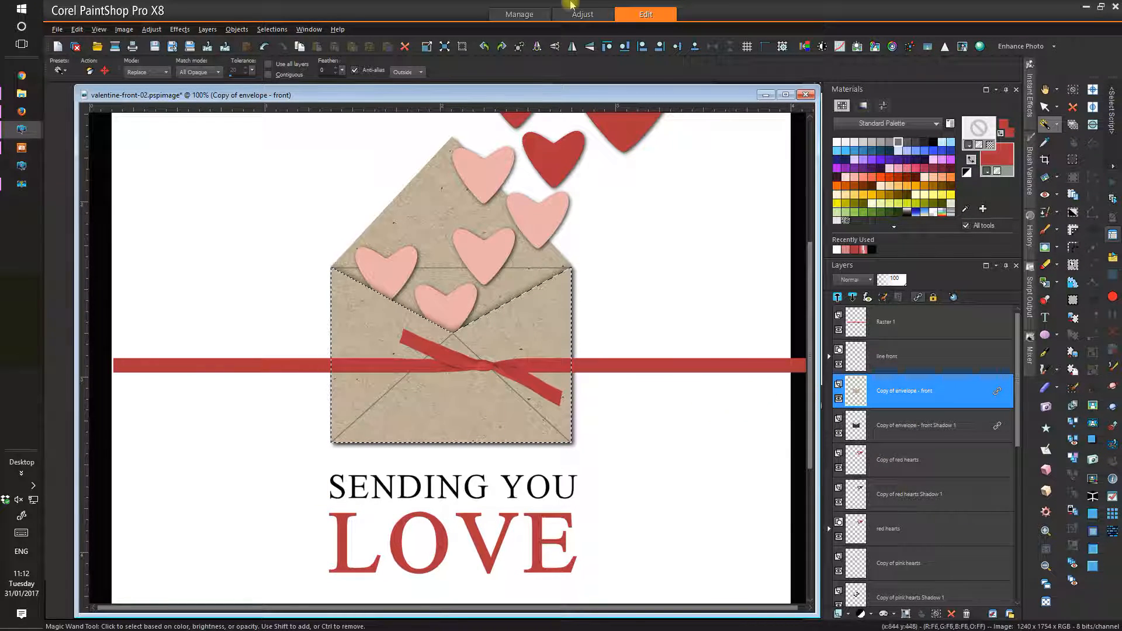
# - Invert the envelope selection, delete the parts of the Raster 1 ribbon outside the envelope, and clear the selection
pyautogui.click(287, 30)
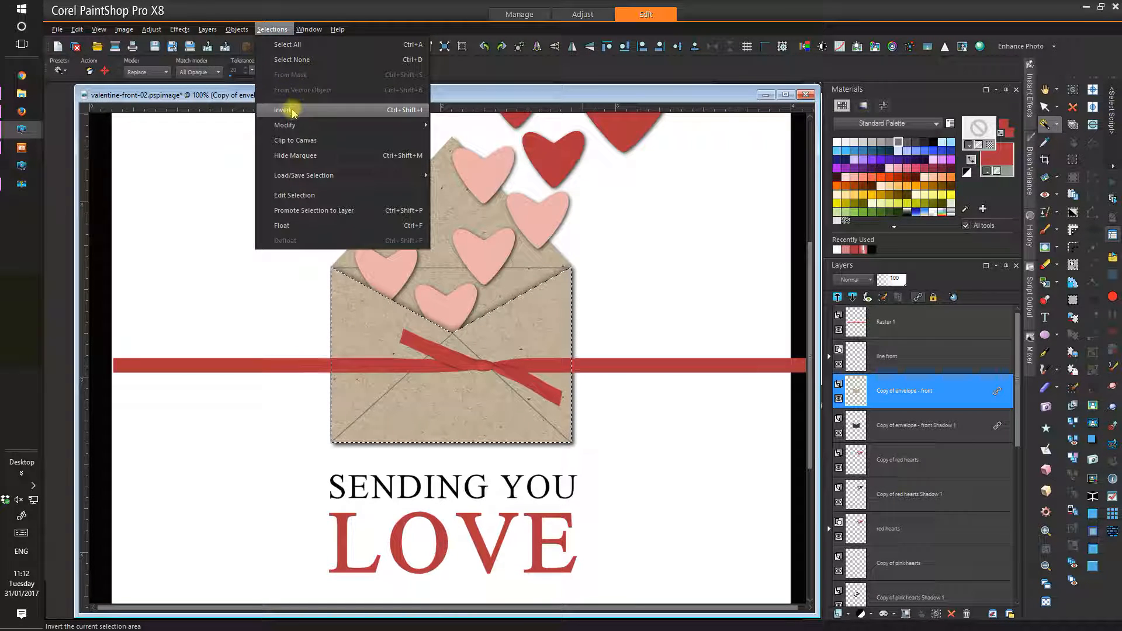
pyautogui.click(293, 111)
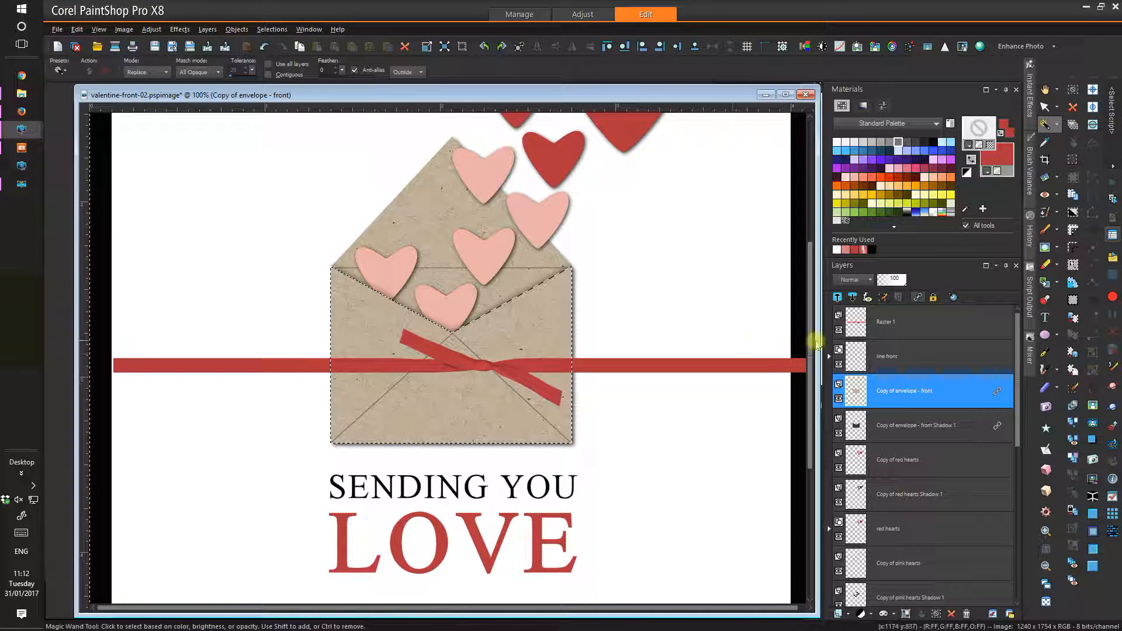
pyautogui.moveTo(911, 327)
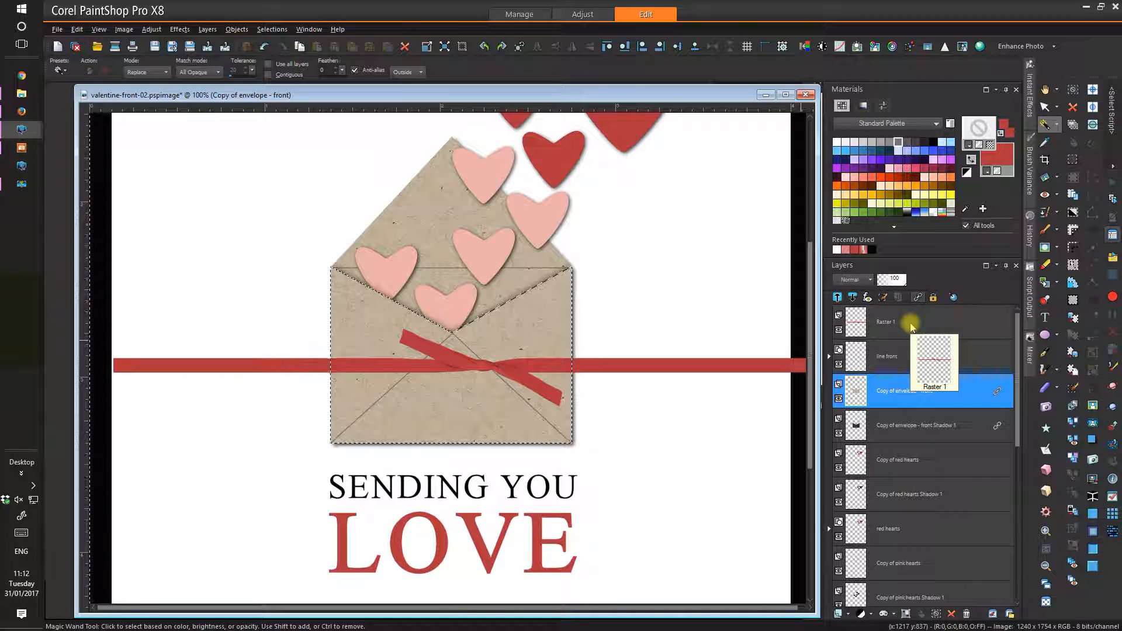
pyautogui.click(906, 323)
pyautogui.moveTo(881, 404)
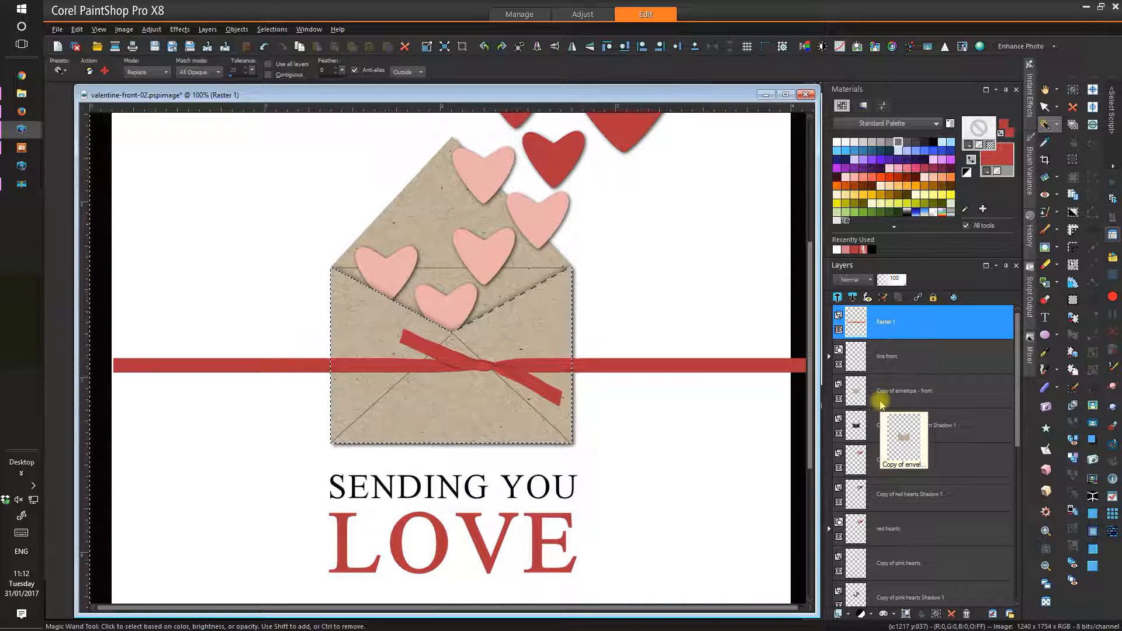
pyautogui.click(405, 47)
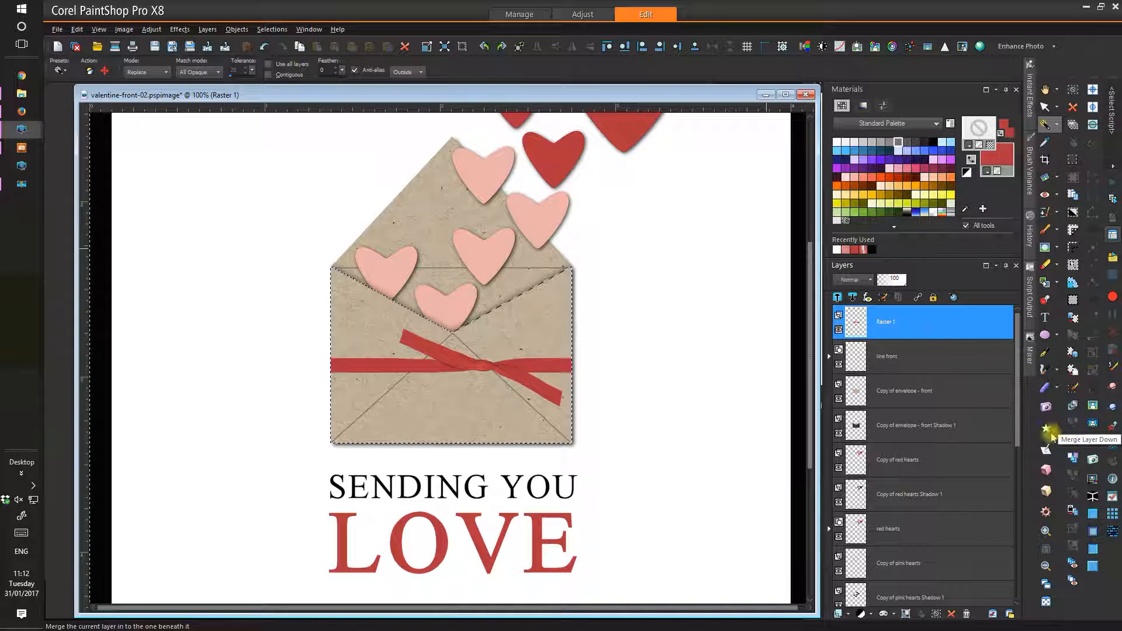
pyautogui.click(271, 29)
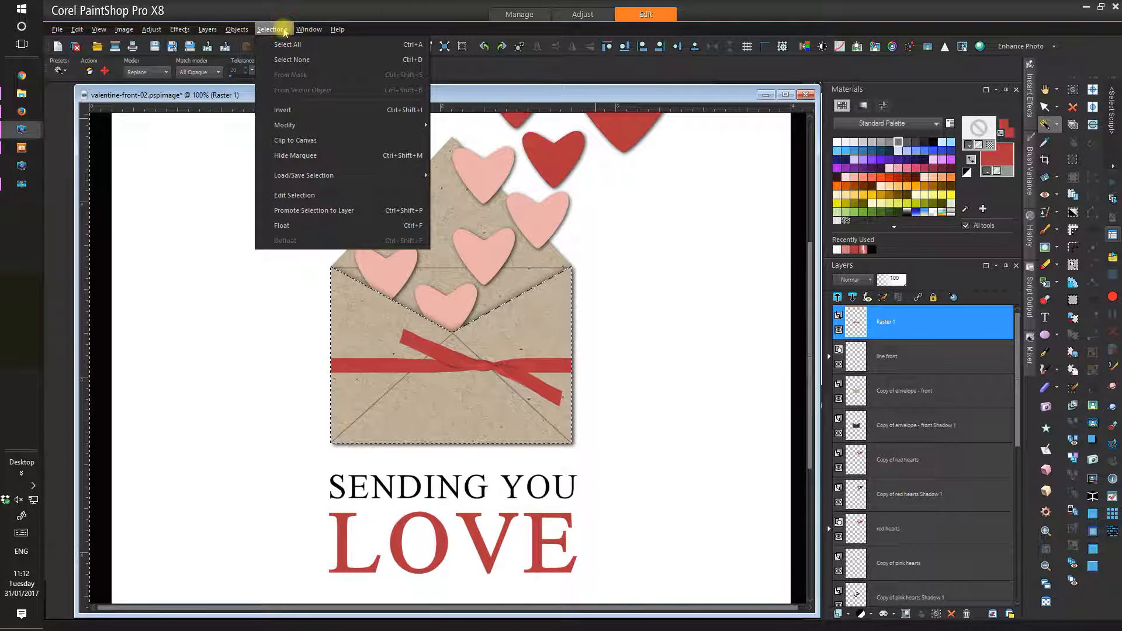
pyautogui.click(289, 60)
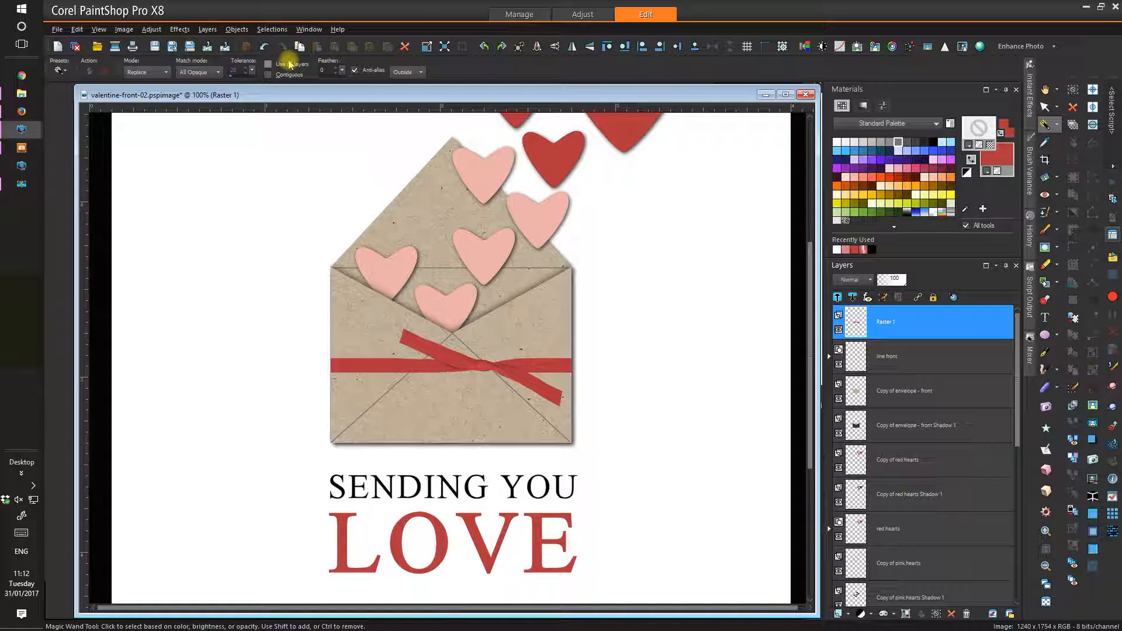
# - Set up the Burn brush for the ribbon layer with a size of 50 and a hardness of 28
pyautogui.click(427, 96)
pyautogui.moveTo(428, 95); pyautogui.dragTo(486, 100)
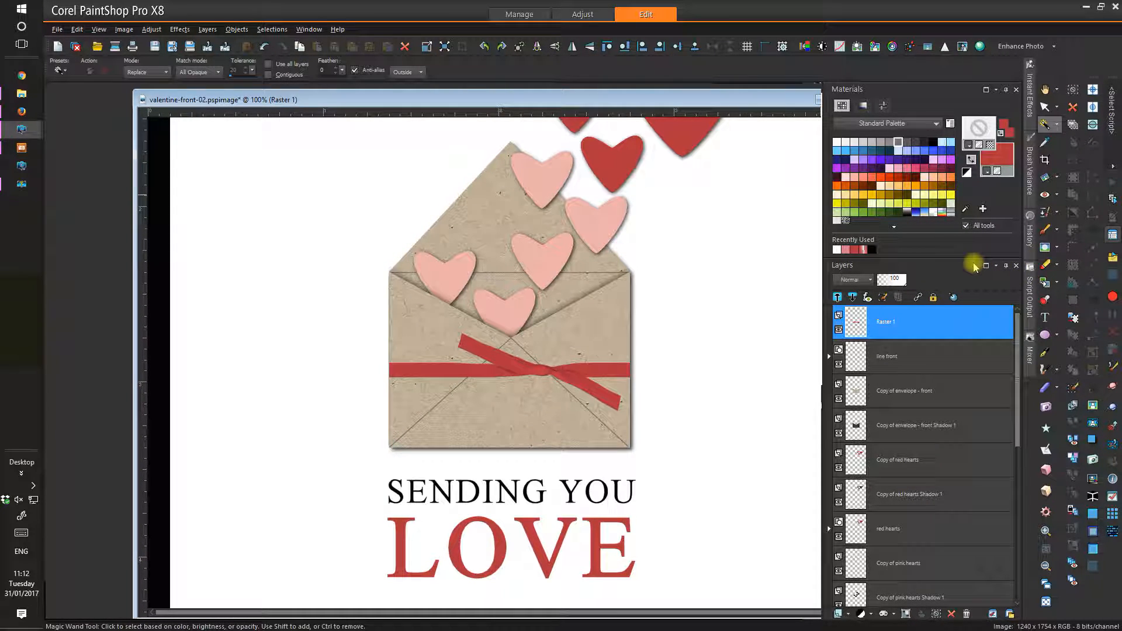
pyautogui.click(1056, 246)
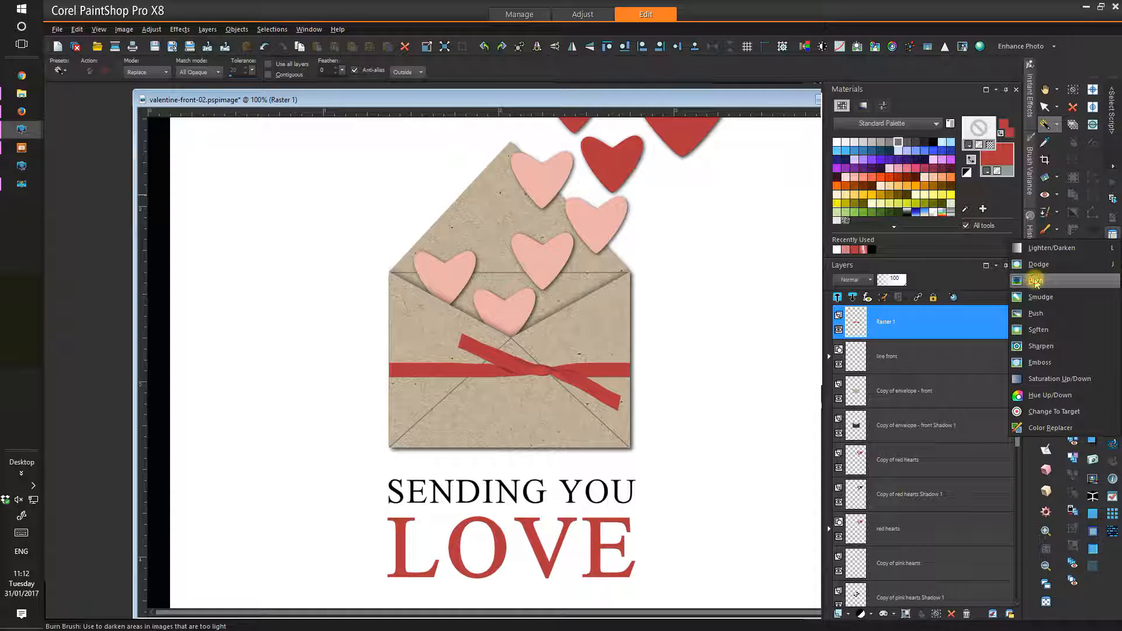
pyautogui.click(1035, 281)
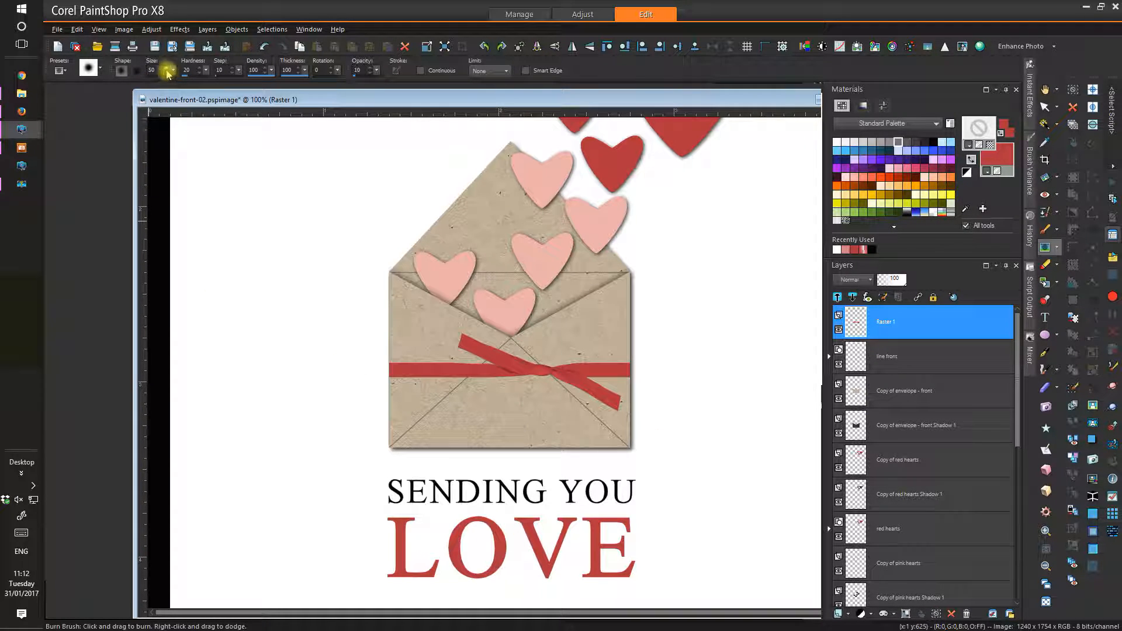
pyautogui.moveTo(157, 70); pyautogui.dragTo(140, 70)
pyautogui.write('20')
pyautogui.click(88, 68)
pyautogui.doubleClick(290, 130)
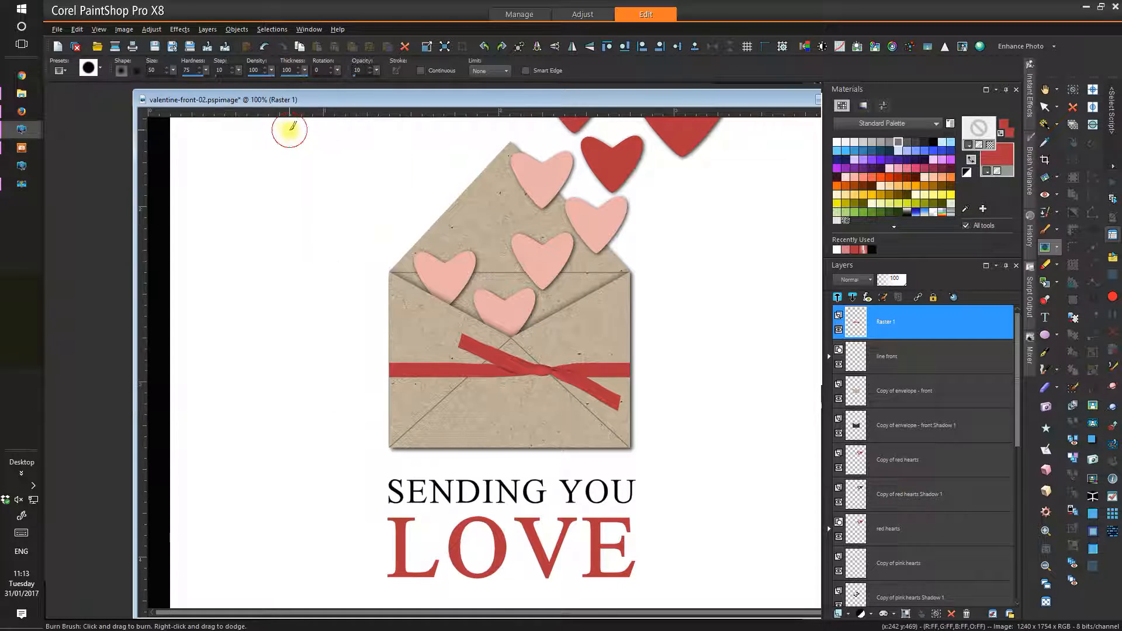
pyautogui.moveTo(206, 69); pyautogui.dragTo(192, 56)
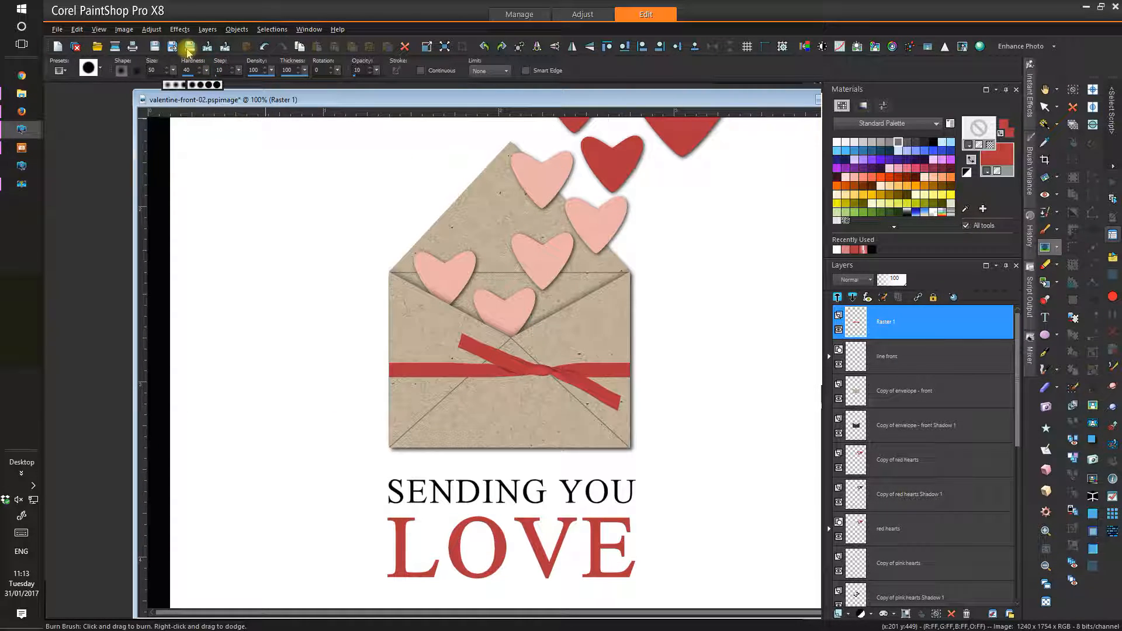
pyautogui.moveTo(185, 48); pyautogui.dragTo(181, 36)
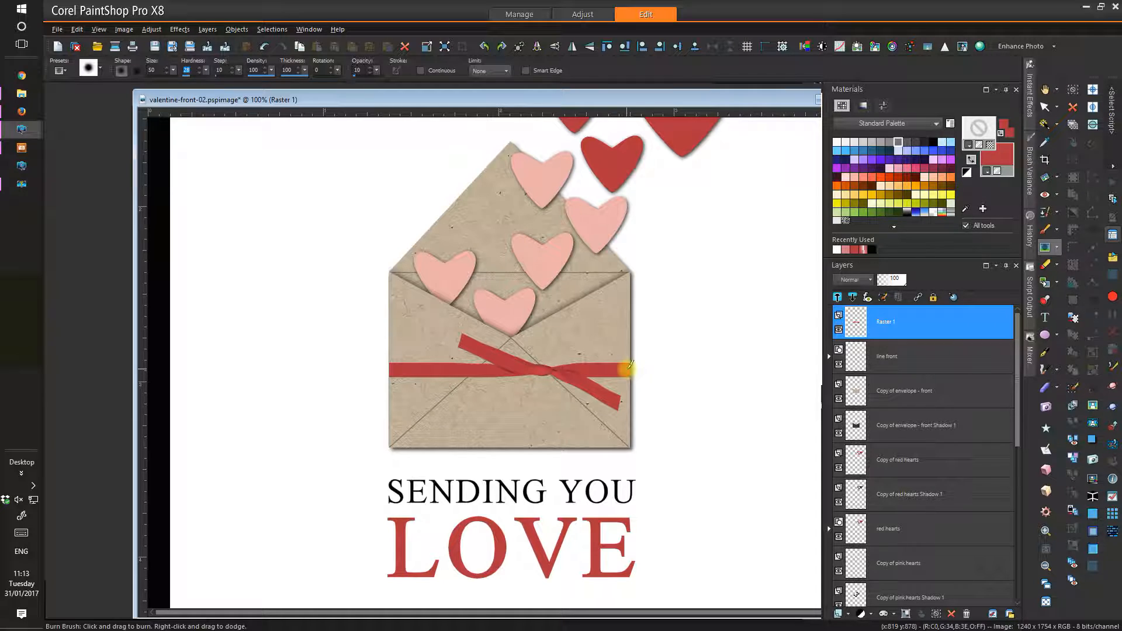
# - Rename the Raster 1 layer as ribbon
pyautogui.click(903, 331)
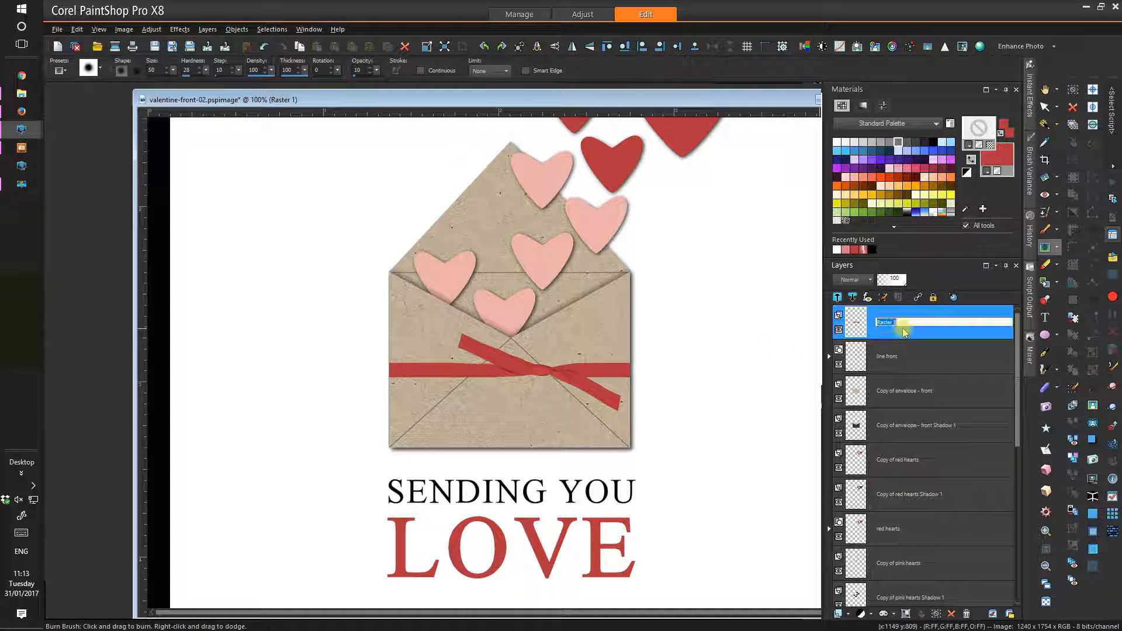
pyautogui.write('c')
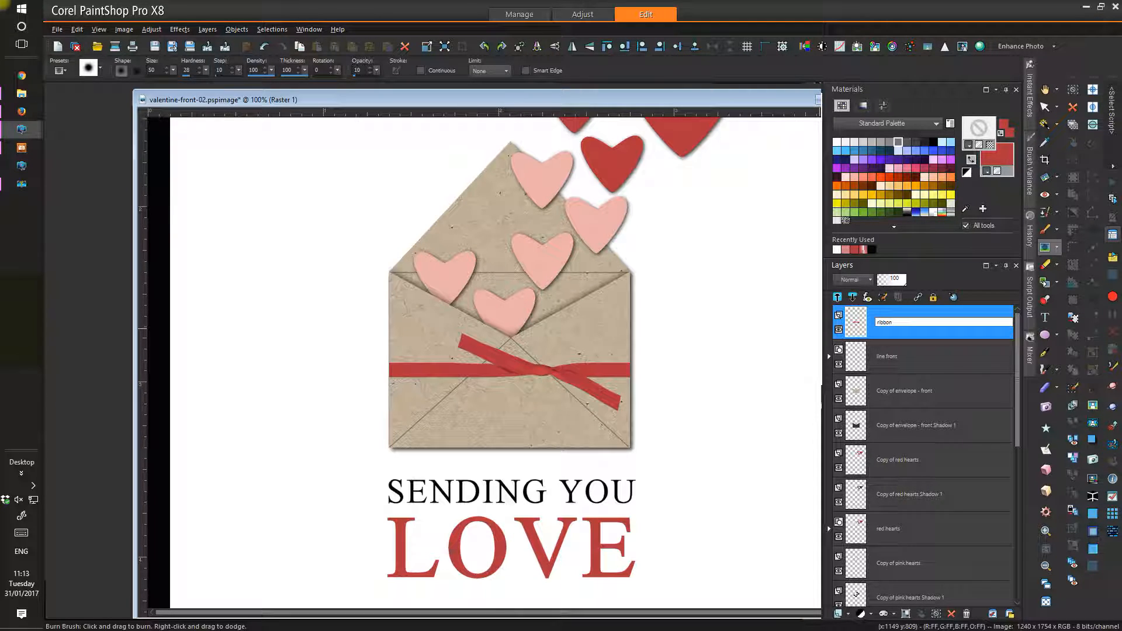
pyautogui.press('Return')
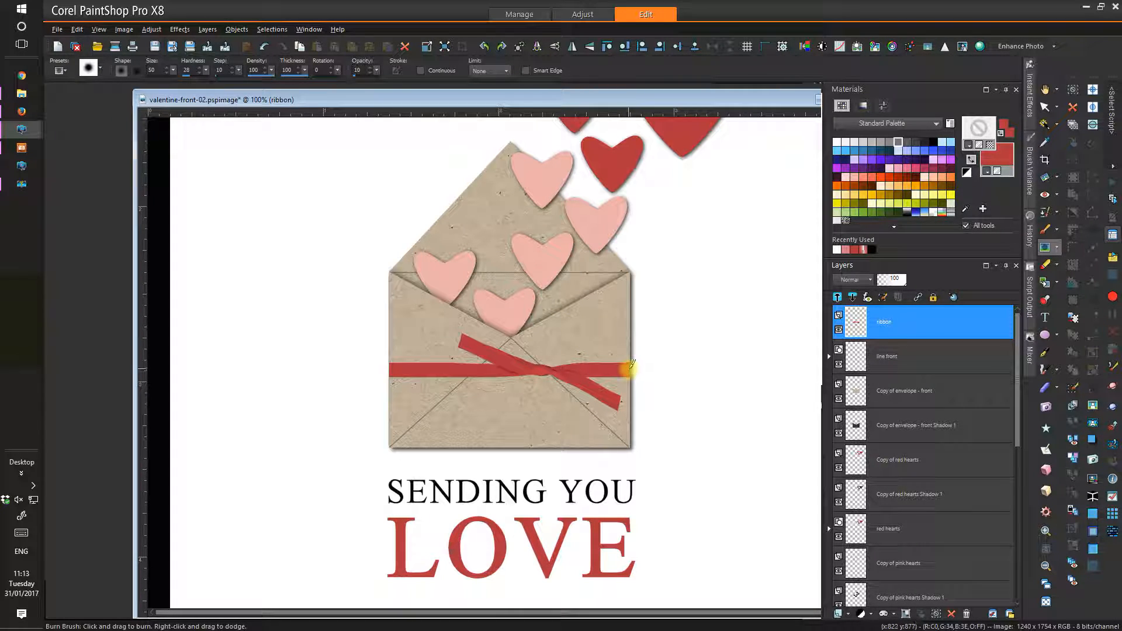
# - Darken the ribbon's right end at the envelope edge with the Burn brush and place the card window beside the finished card
pyautogui.moveTo(620, 365)
pyautogui.mouseDown()
pyautogui.moveTo(632, 365)
pyautogui.moveTo(619, 376)
pyautogui.moveTo(639, 365)
pyautogui.moveTo(623, 374)
pyautogui.moveTo(635, 385)
pyautogui.moveTo(623, 369)
pyautogui.moveTo(633, 378)
pyautogui.mouseUp()
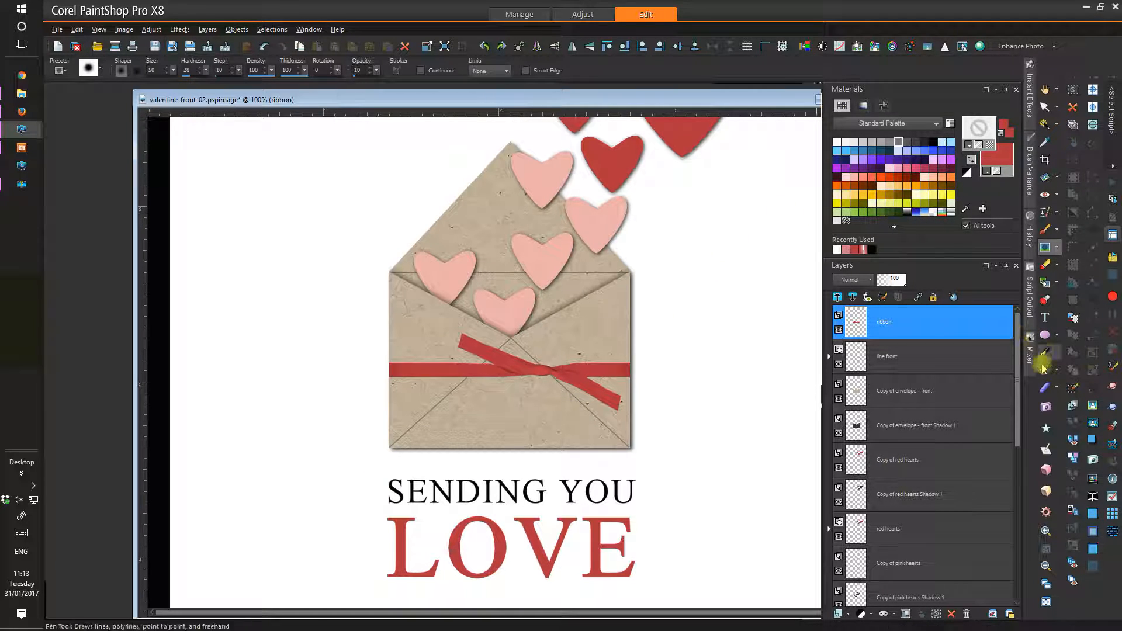
pyautogui.click(1046, 407)
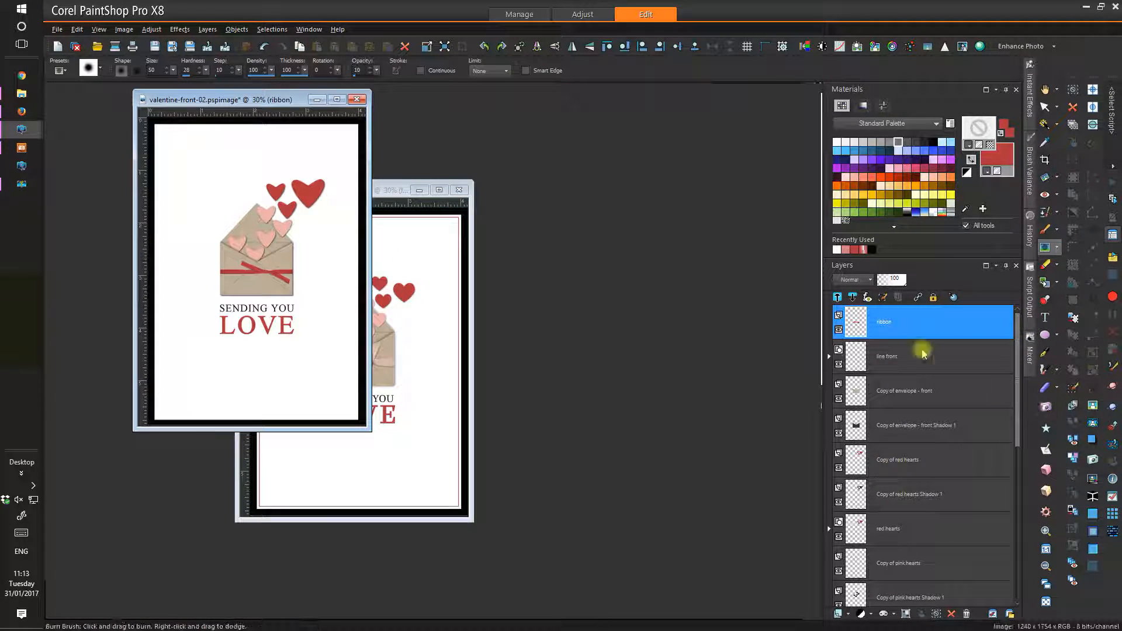
pyautogui.moveTo(269, 99); pyautogui.dragTo(636, 178)
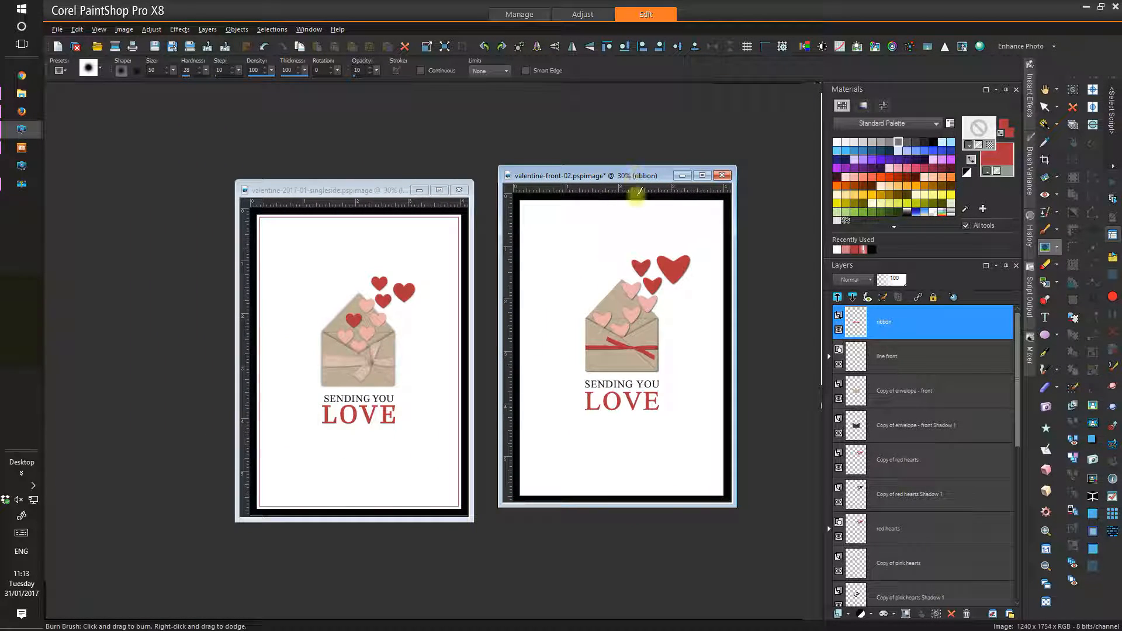
pyautogui.moveTo(655, 346); pyautogui.dragTo(654, 348)
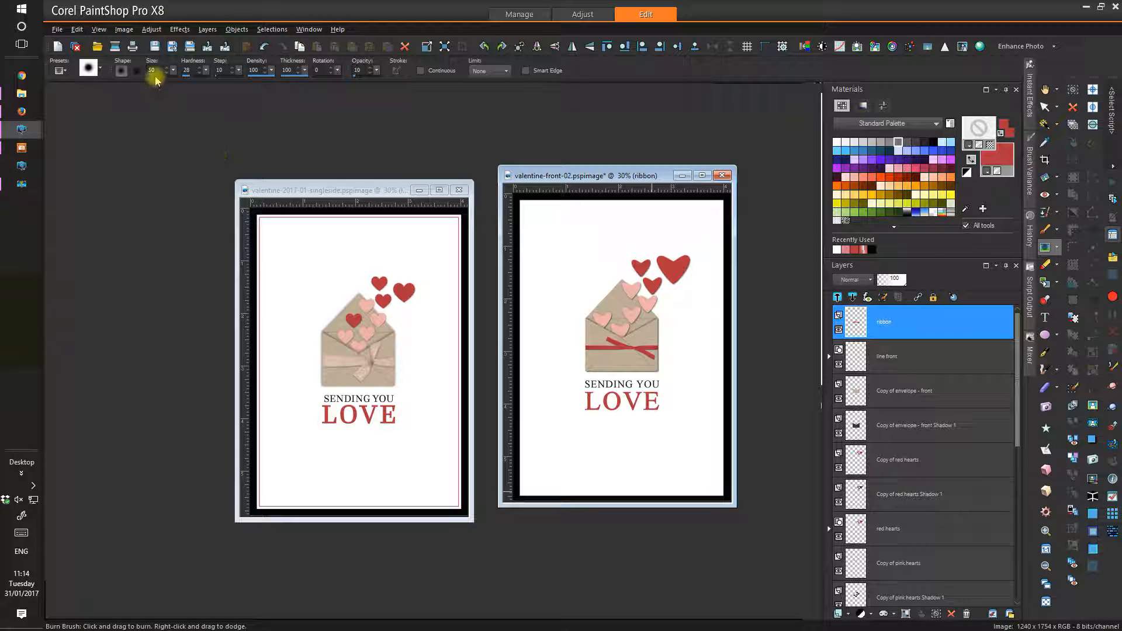
# - Apply a black drop shadow to the ribbon on a new layer, with vertical and horizontal offsets 2, opacity 75 and blur 10
pyautogui.click(180, 29)
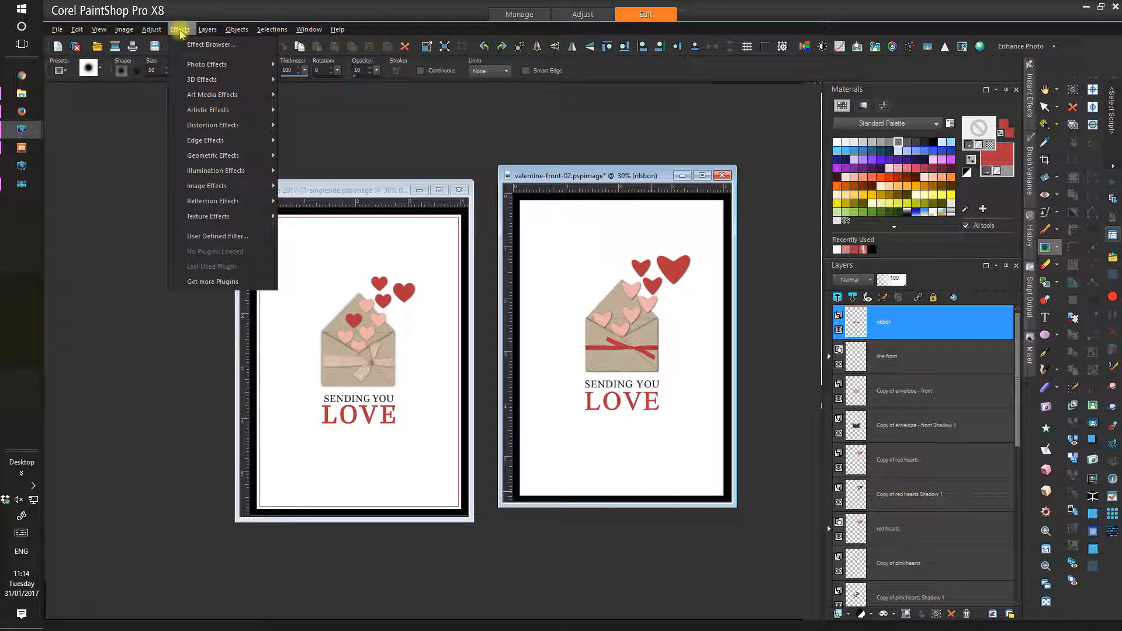
pyautogui.moveTo(205, 79)
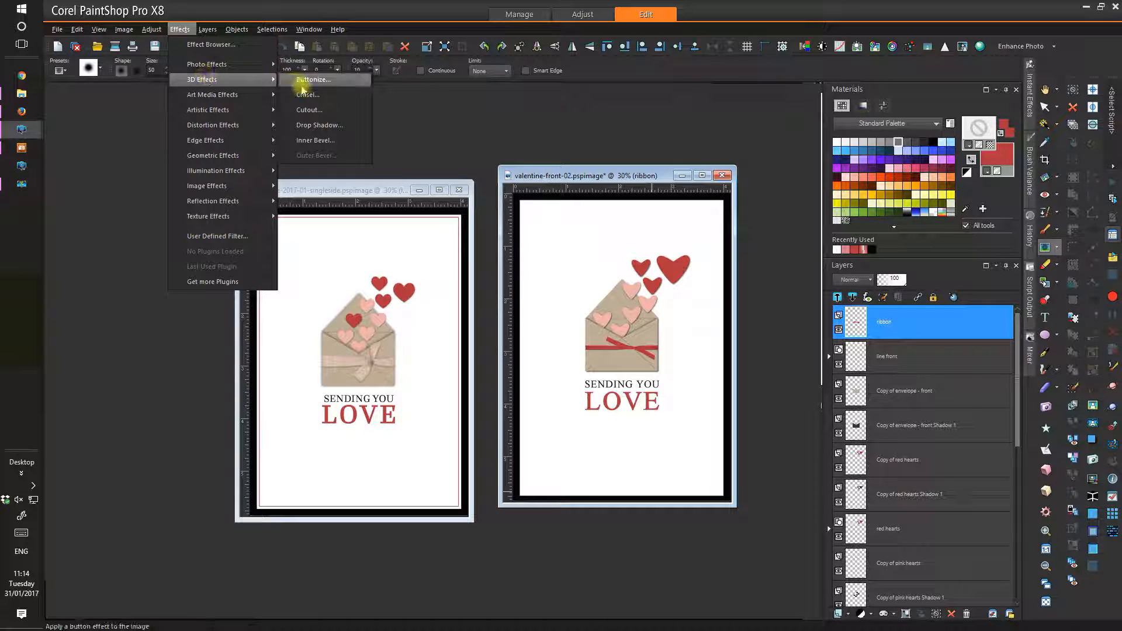
pyautogui.click(323, 126)
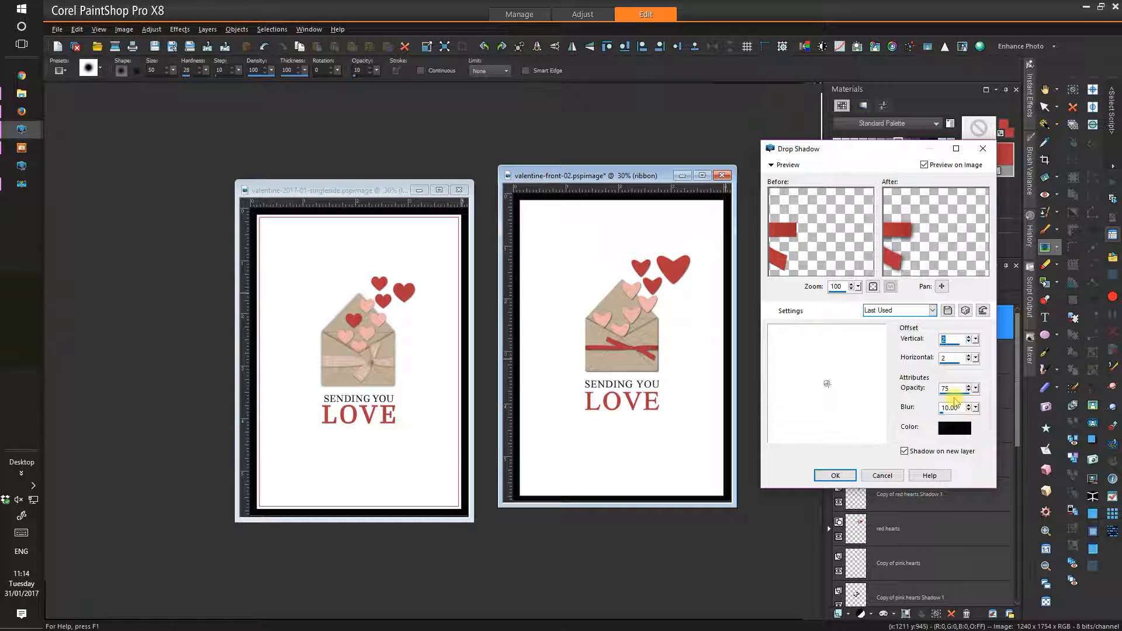
pyautogui.click(847, 474)
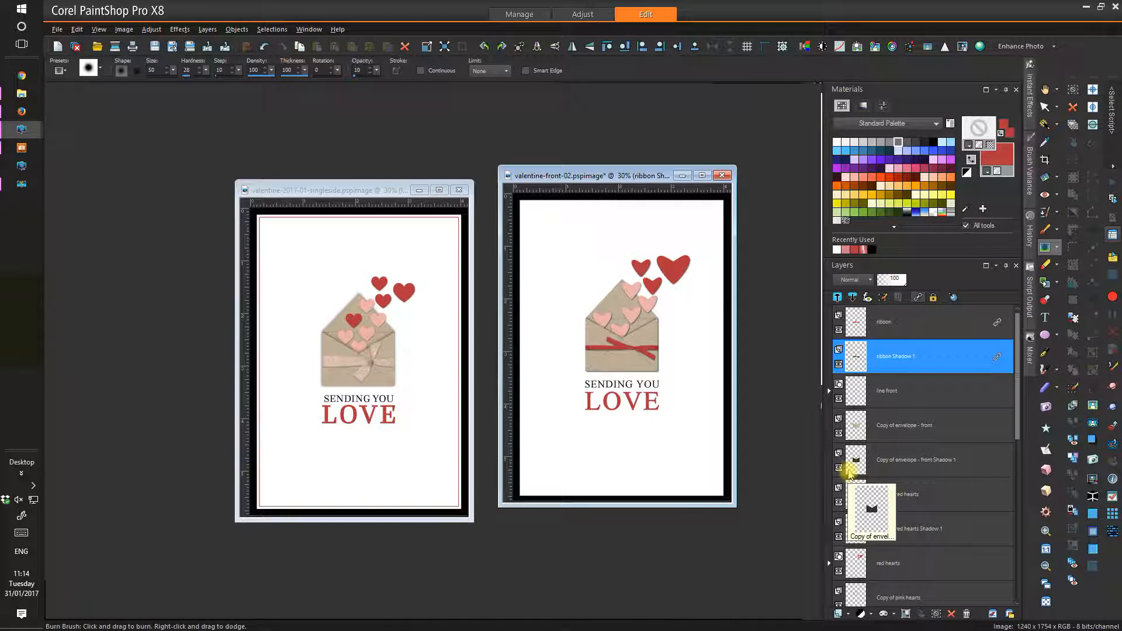
# - Reshape the ribbon's shadow with the Warp Brush in Push mode, nudging it at the ribbon's left end and lower-right tail, and apply the warp
pyautogui.click(1059, 373)
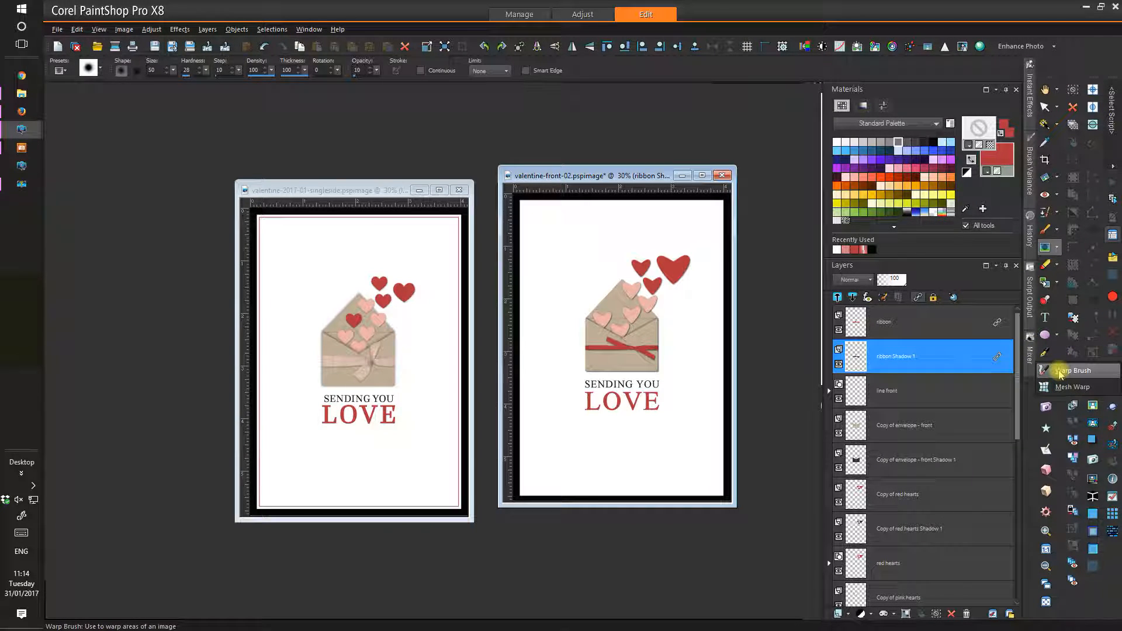
pyautogui.click(1064, 371)
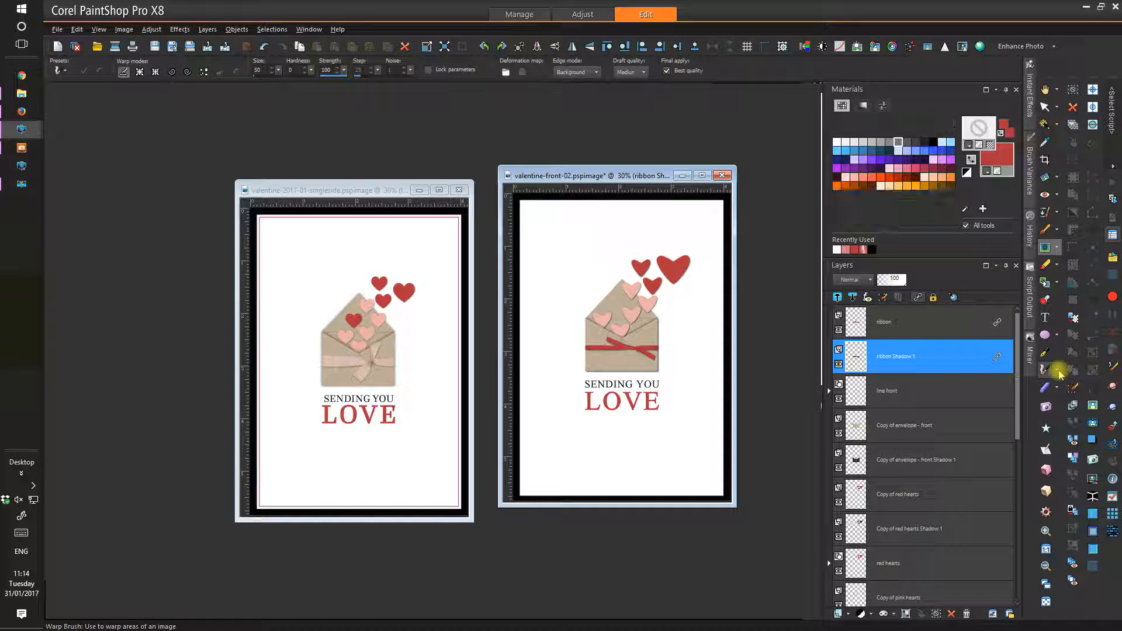
pyautogui.click(124, 73)
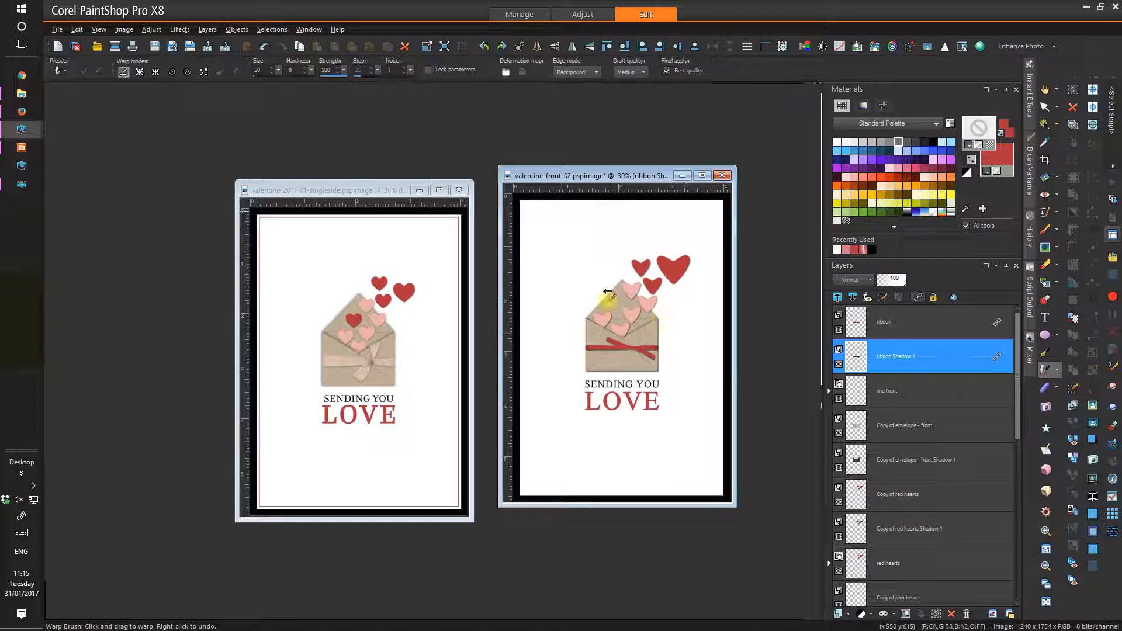
pyautogui.scroll(5, 607, 347)
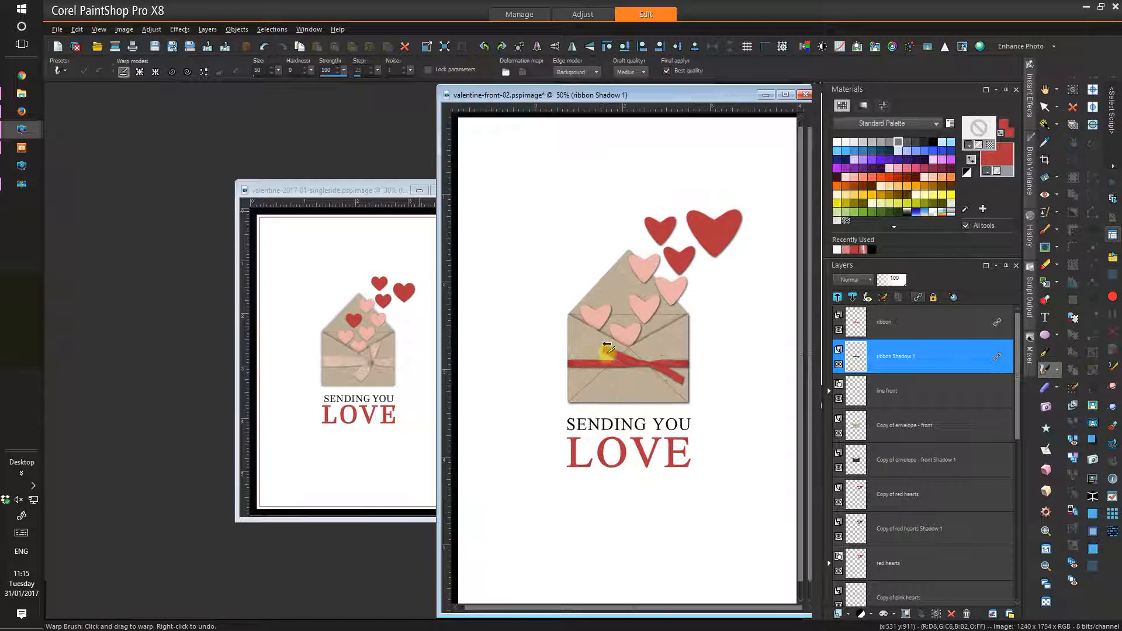
pyautogui.scroll(2, 608, 347)
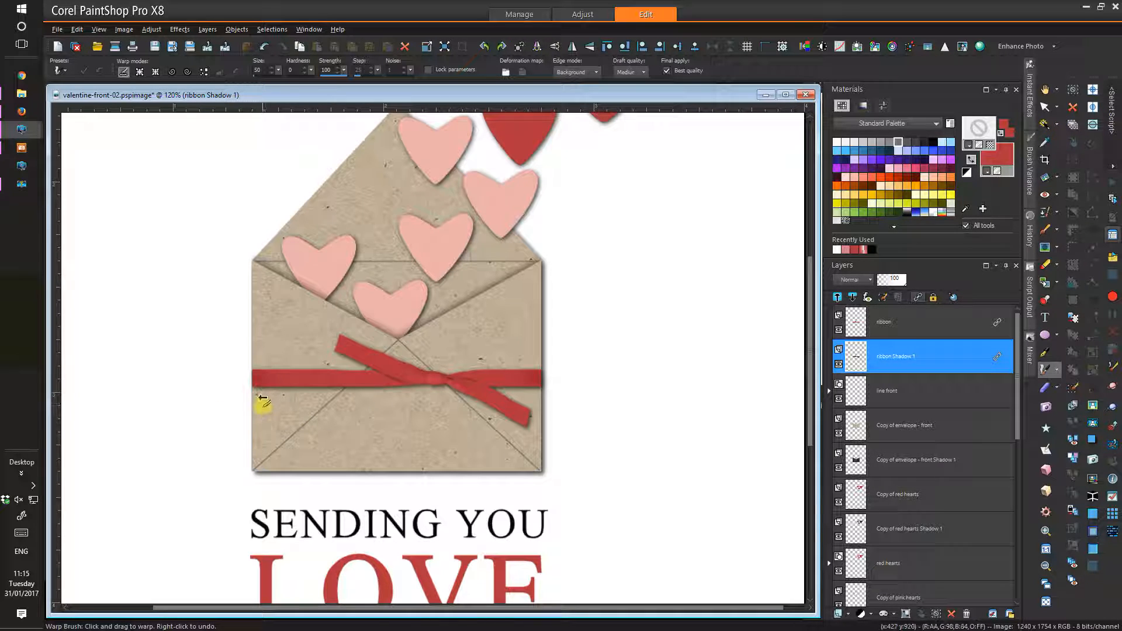
pyautogui.moveTo(262, 406); pyautogui.dragTo(265, 399)
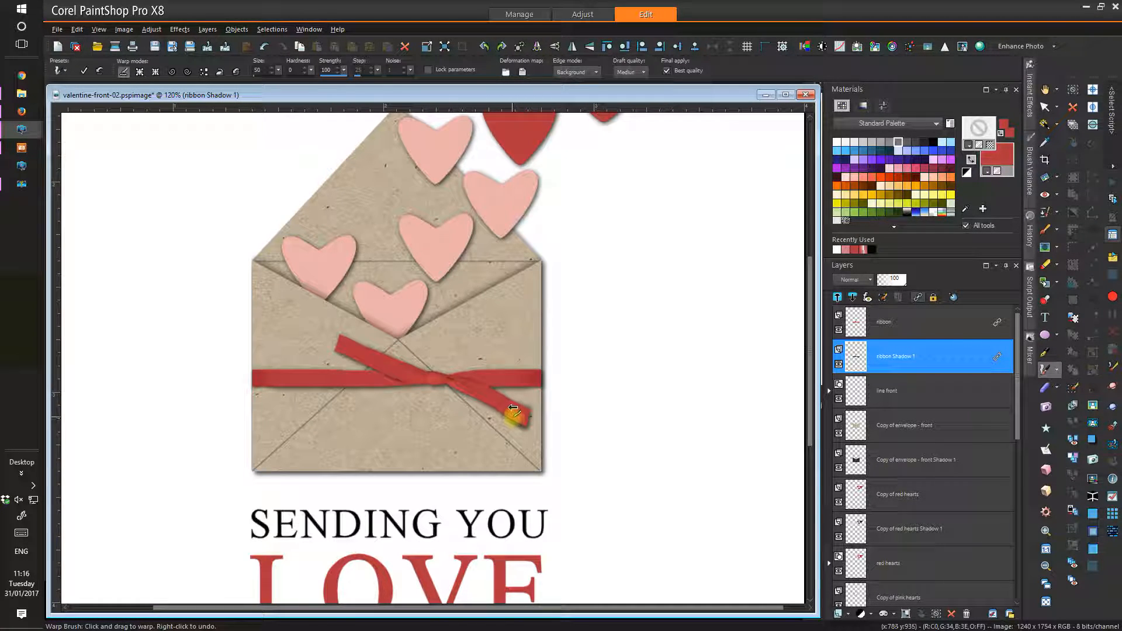
pyautogui.moveTo(527, 411); pyautogui.dragTo(527, 402)
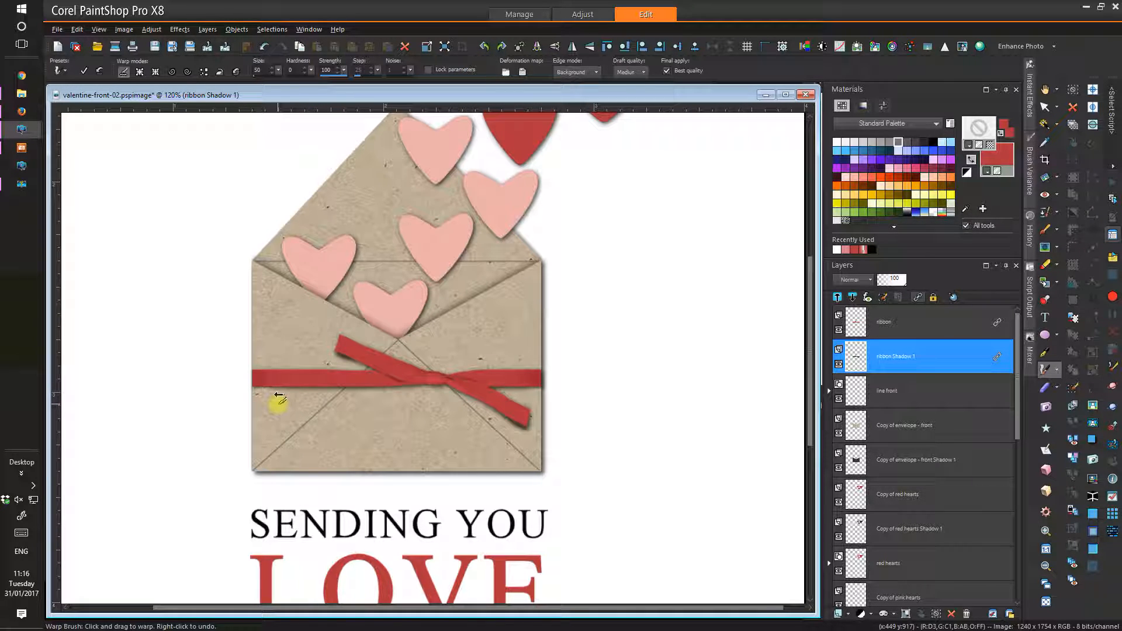
pyautogui.click(86, 70)
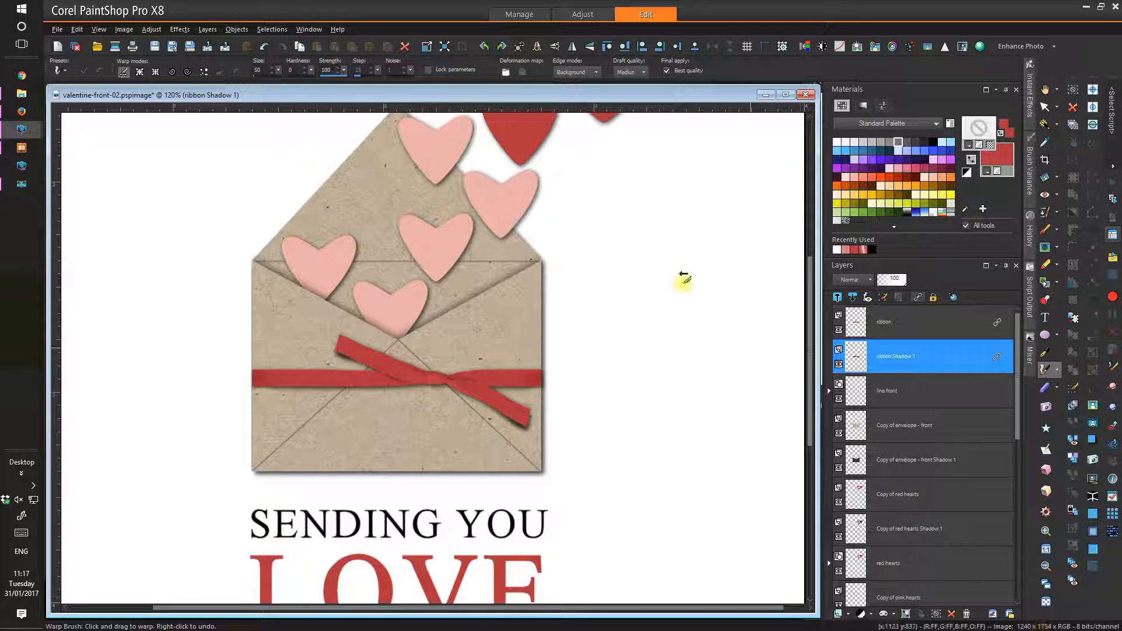
# - Lower the ribbon Shadow 1 layer's opacity to 75 and place the card window beside the finished card
pyautogui.scroll(-7, 642, 278)
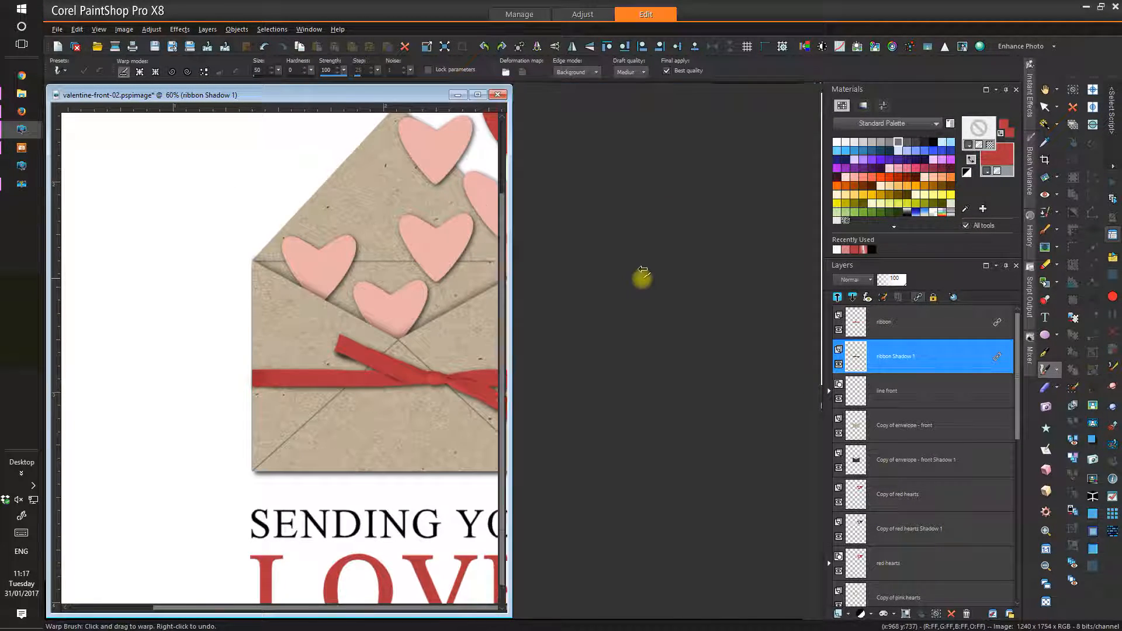
pyautogui.scroll(-1, 642, 282)
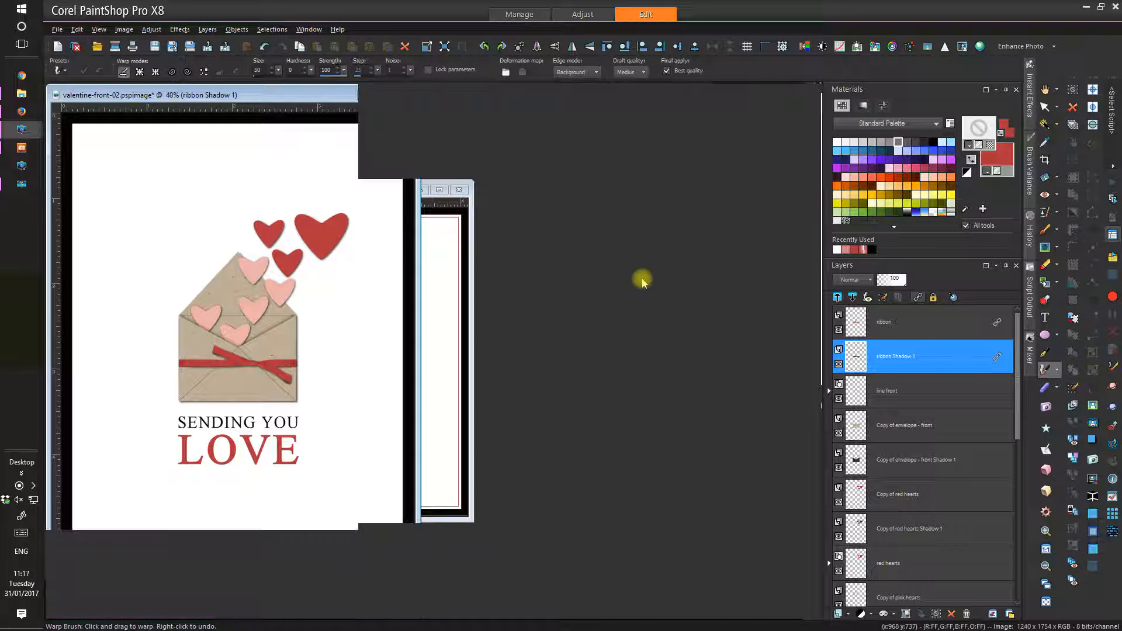
pyautogui.scroll(-1, 642, 282)
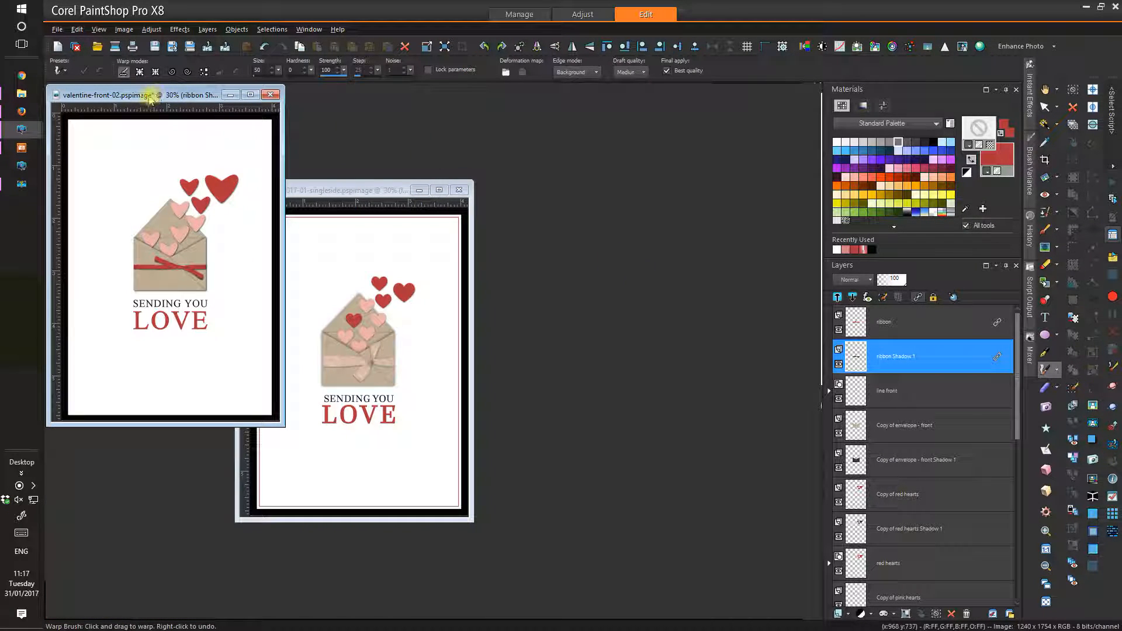
pyautogui.moveTo(178, 97); pyautogui.dragTo(595, 195)
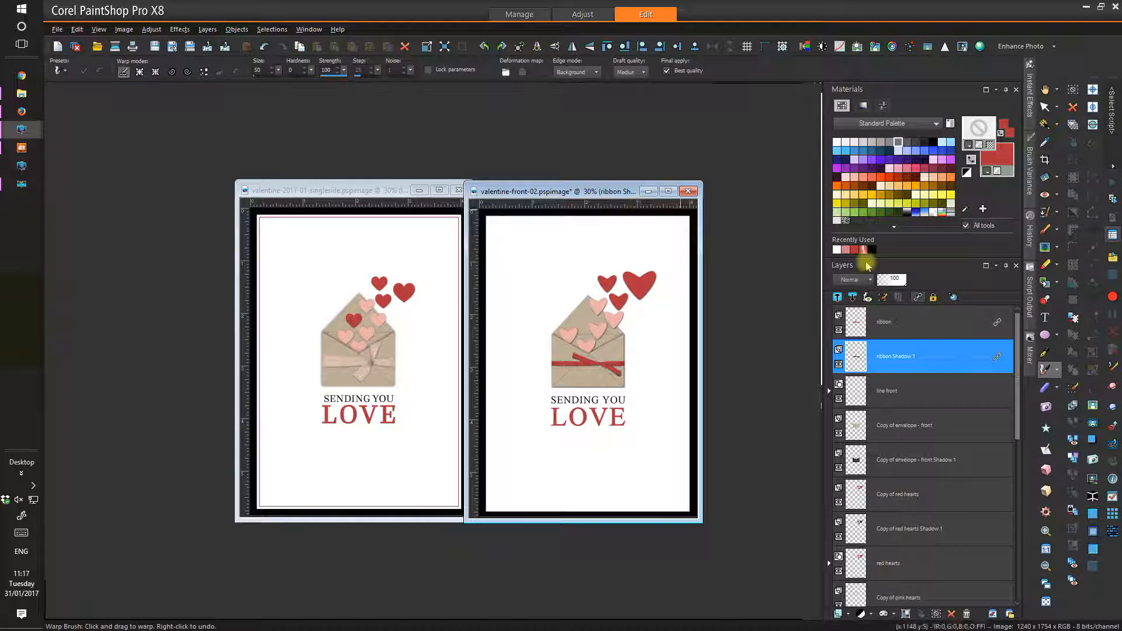
pyautogui.click(900, 284)
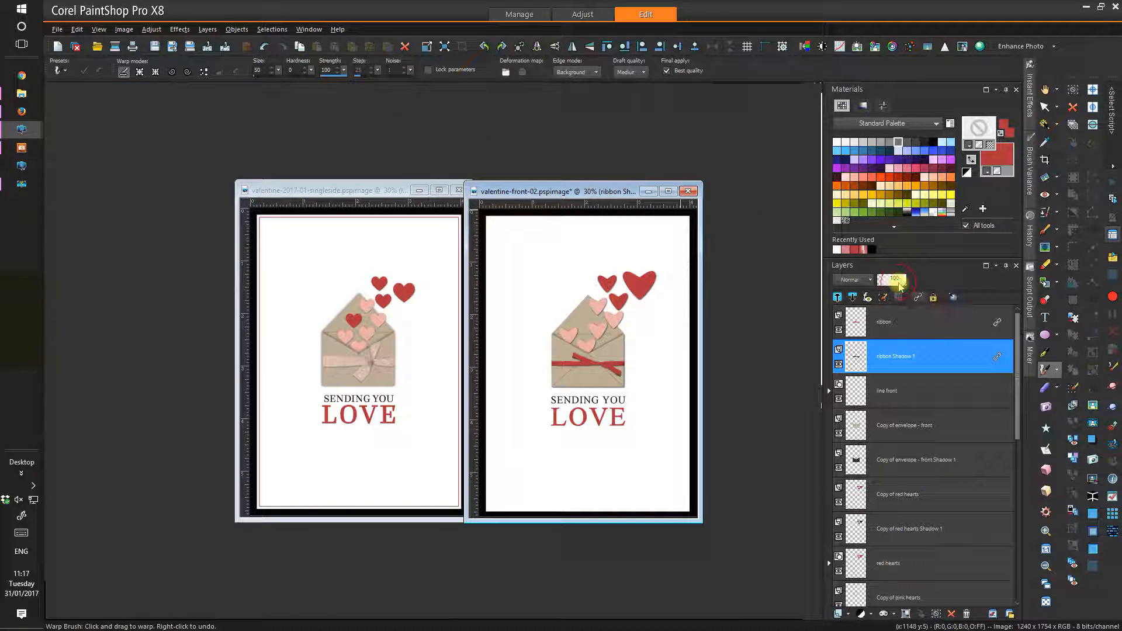
pyautogui.moveTo(900, 284); pyautogui.dragTo(900, 284)
pyautogui.moveTo(898, 285); pyautogui.dragTo(899, 284)
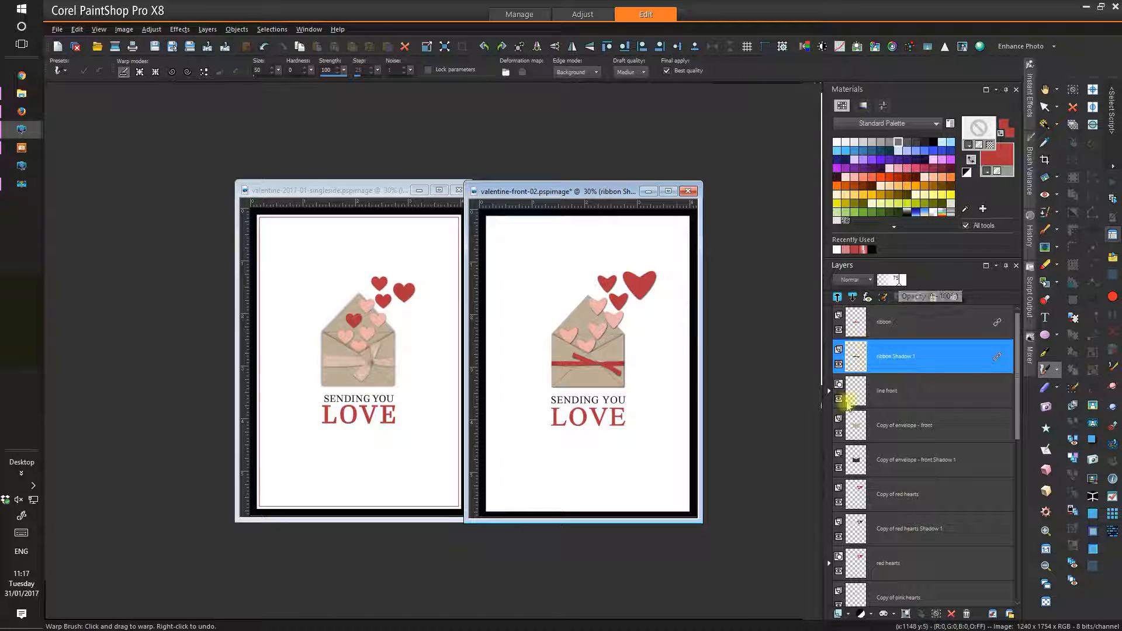
pyautogui.click(565, 190)
pyautogui.moveTo(575, 194); pyautogui.dragTo(607, 199)
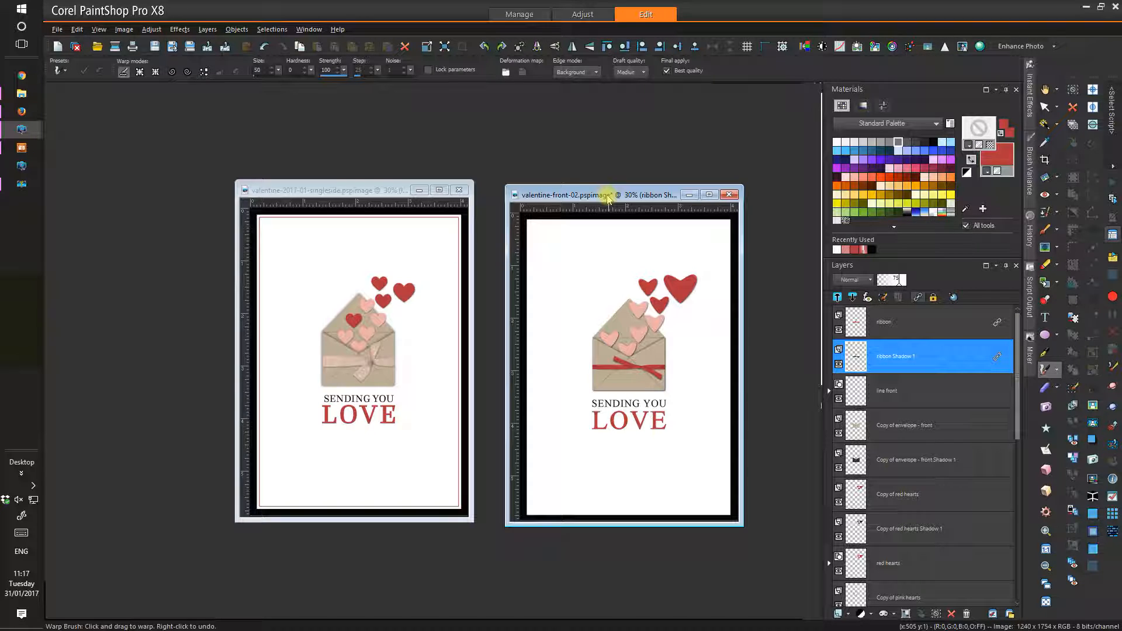
# - Select the ribbon layer and set up the Rectangle tool with a stroke width of 3
pyautogui.click(898, 319)
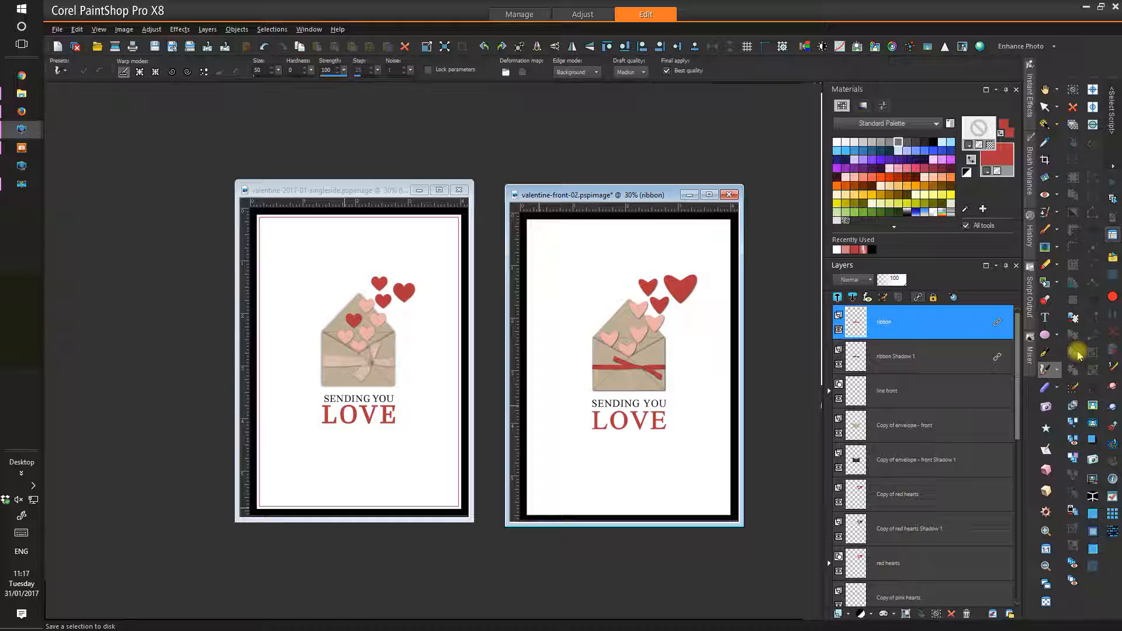
pyautogui.click(1058, 336)
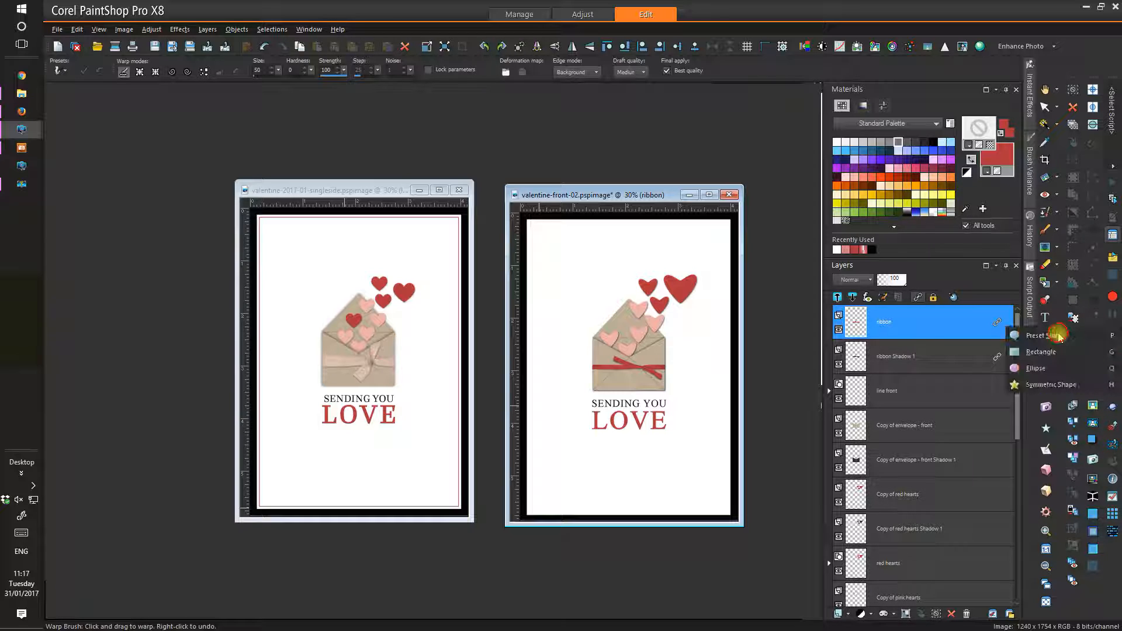
pyautogui.click(1023, 352)
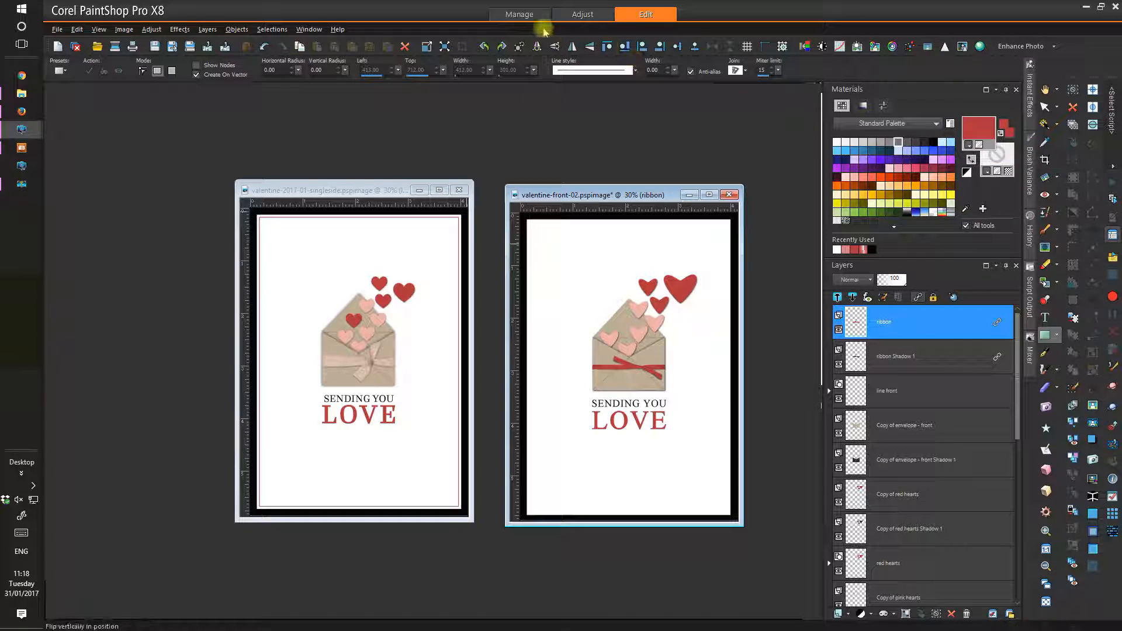
pyautogui.click(673, 68)
pyautogui.click(674, 67)
pyautogui.click(674, 68)
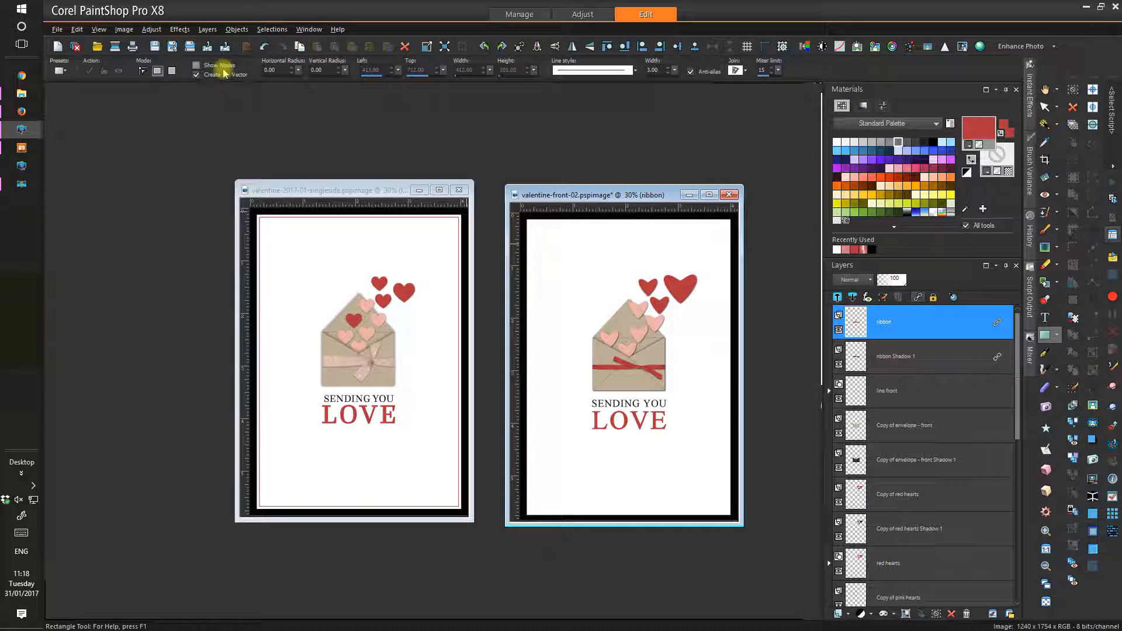
# - Draw an unfilled red border rectangle about 1124 by 1648 pixels just inside the white card's edges
pyautogui.click(750, 50)
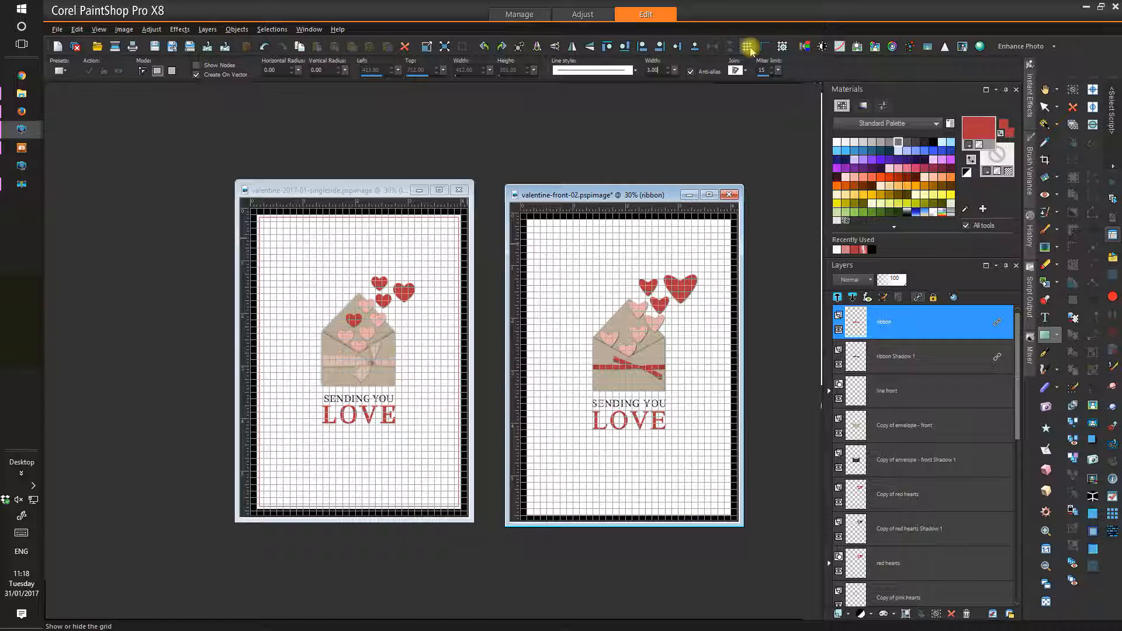
pyautogui.click(749, 48)
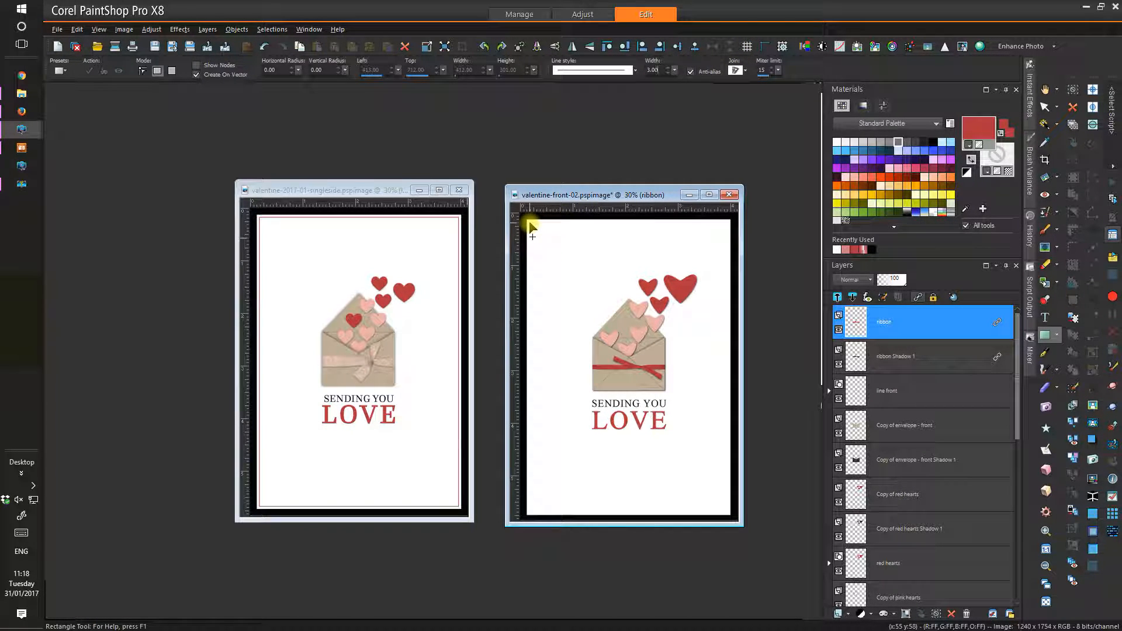
pyautogui.moveTo(535, 237); pyautogui.dragTo(727, 518)
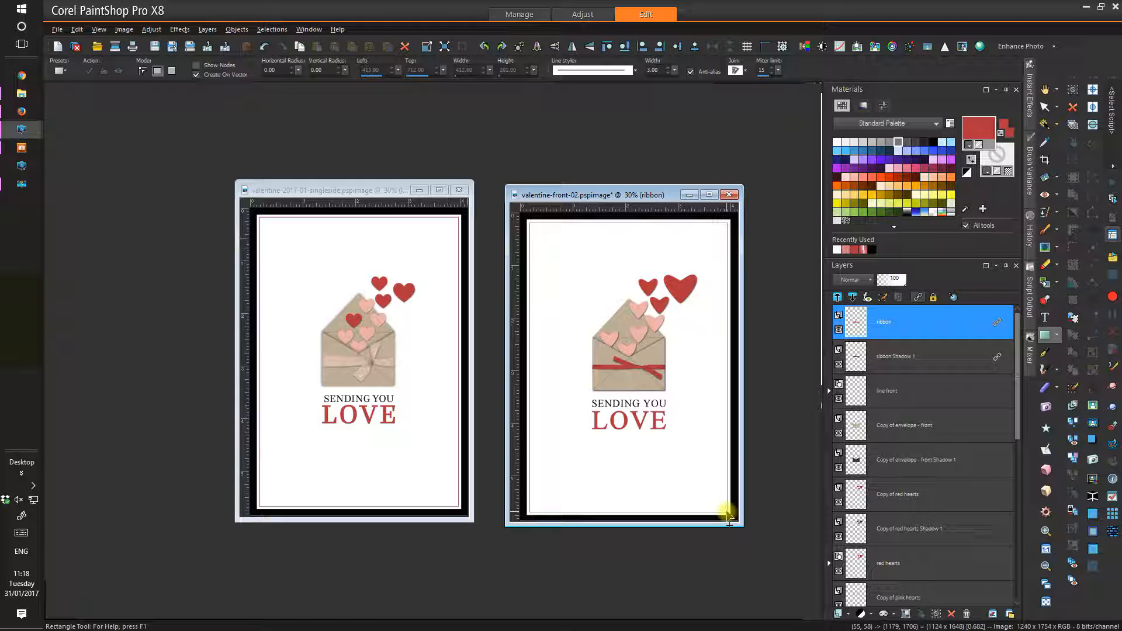
pyautogui.moveTo(728, 517); pyautogui.dragTo(728, 518)
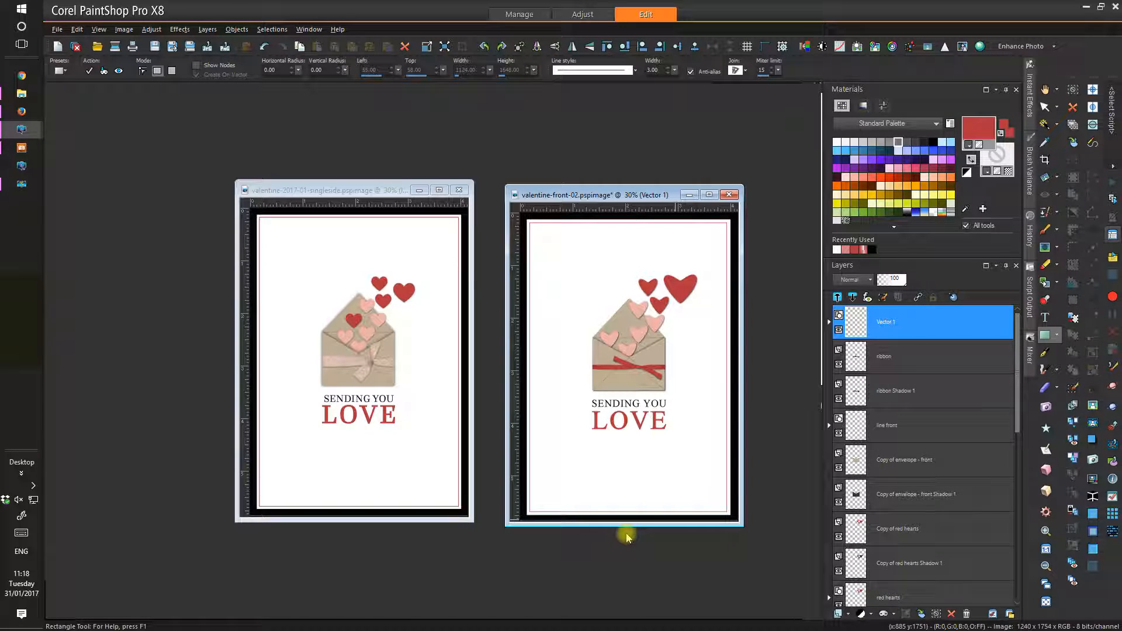
# - Increase the border rectangle's stroke width to 4, apply it and save the card
pyautogui.click(141, 71)
pyautogui.click(670, 68)
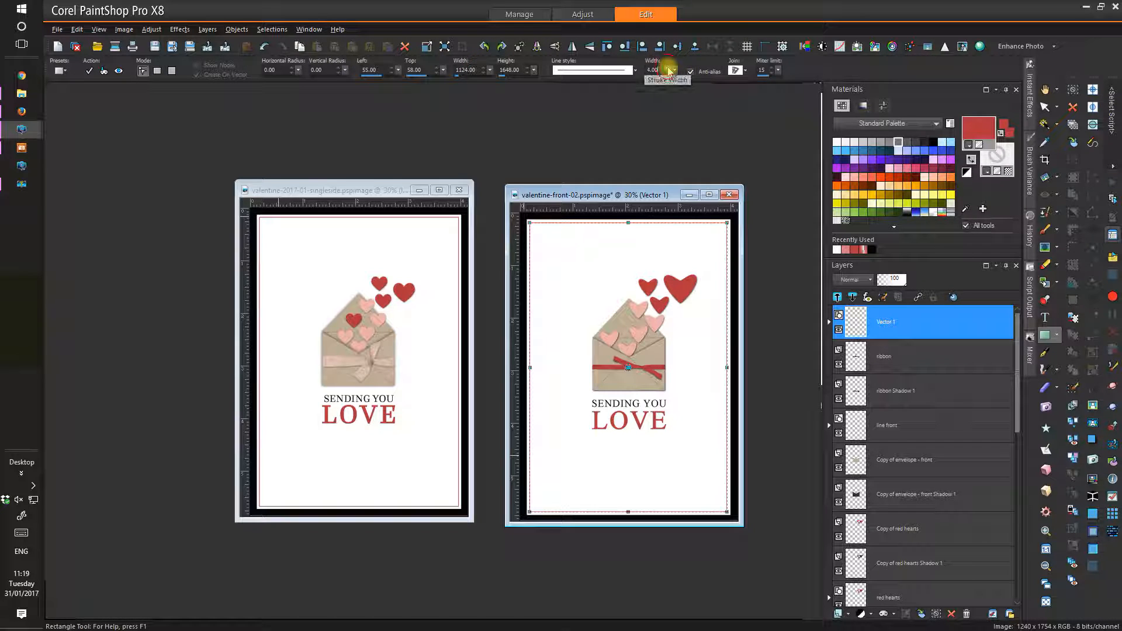
pyautogui.click(90, 71)
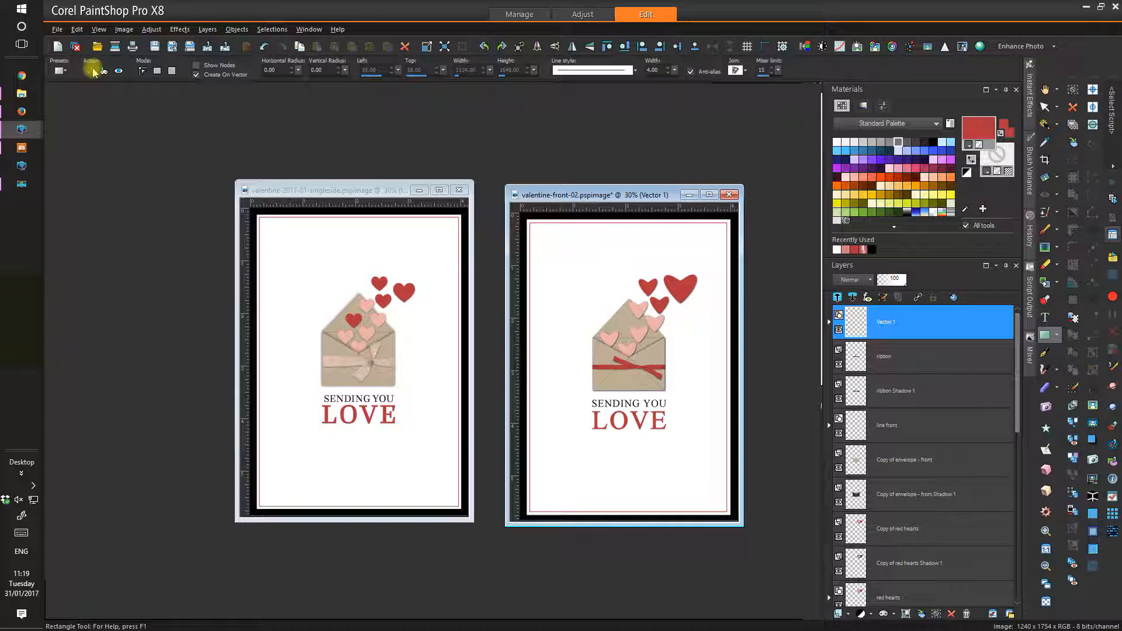
pyautogui.moveTo(582, 199); pyautogui.dragTo(576, 182)
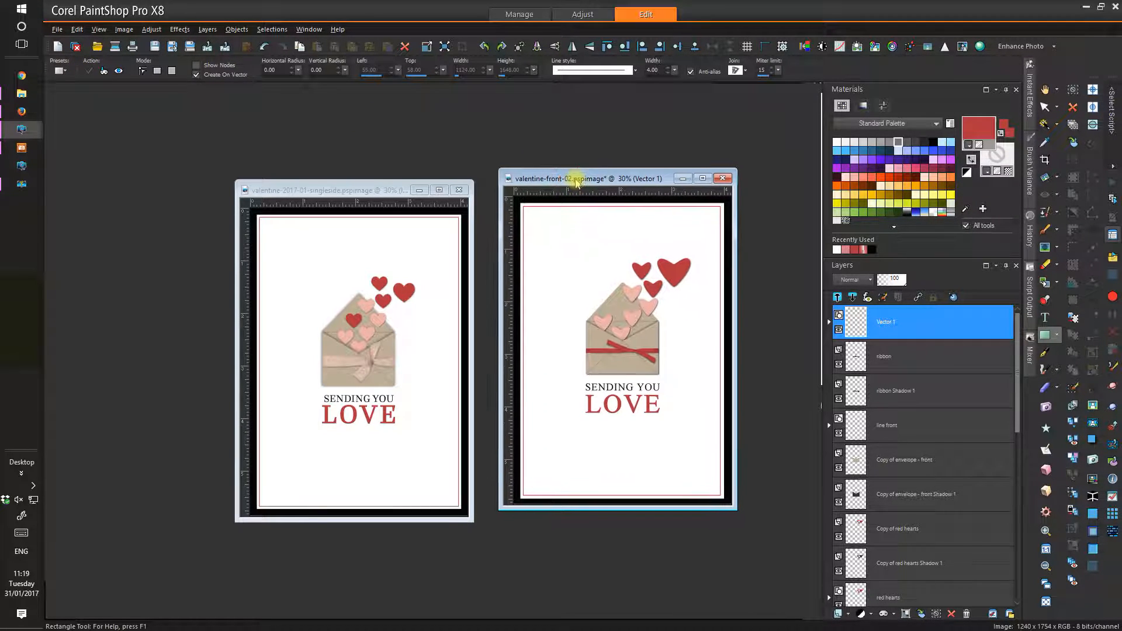
pyautogui.click(158, 46)
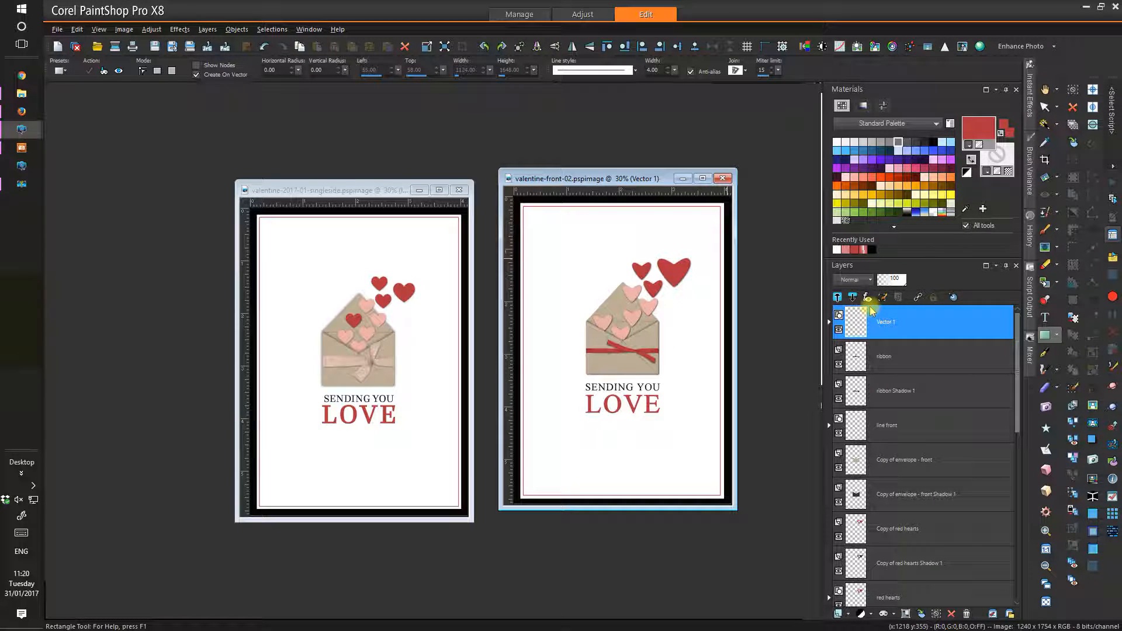
# - Minimize the finished example card and hide the black Background layer of valentine-front-02
pyautogui.click(419, 190)
pyautogui.moveTo(626, 177); pyautogui.dragTo(593, 131)
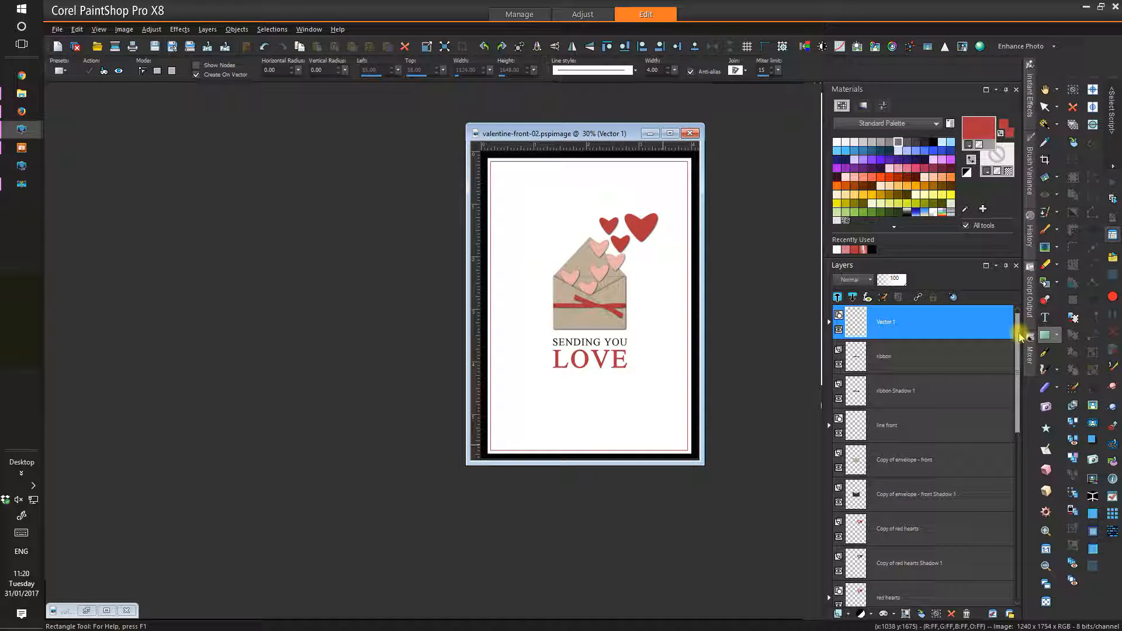
pyautogui.moveTo(1020, 338); pyautogui.dragTo(1022, 556)
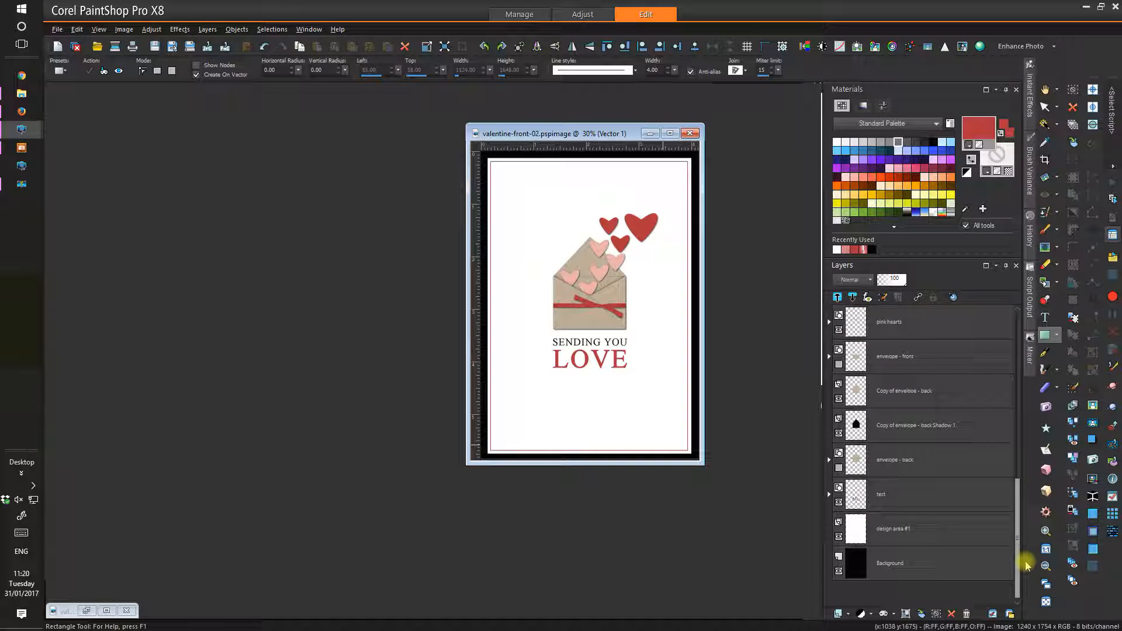
pyautogui.click(839, 571)
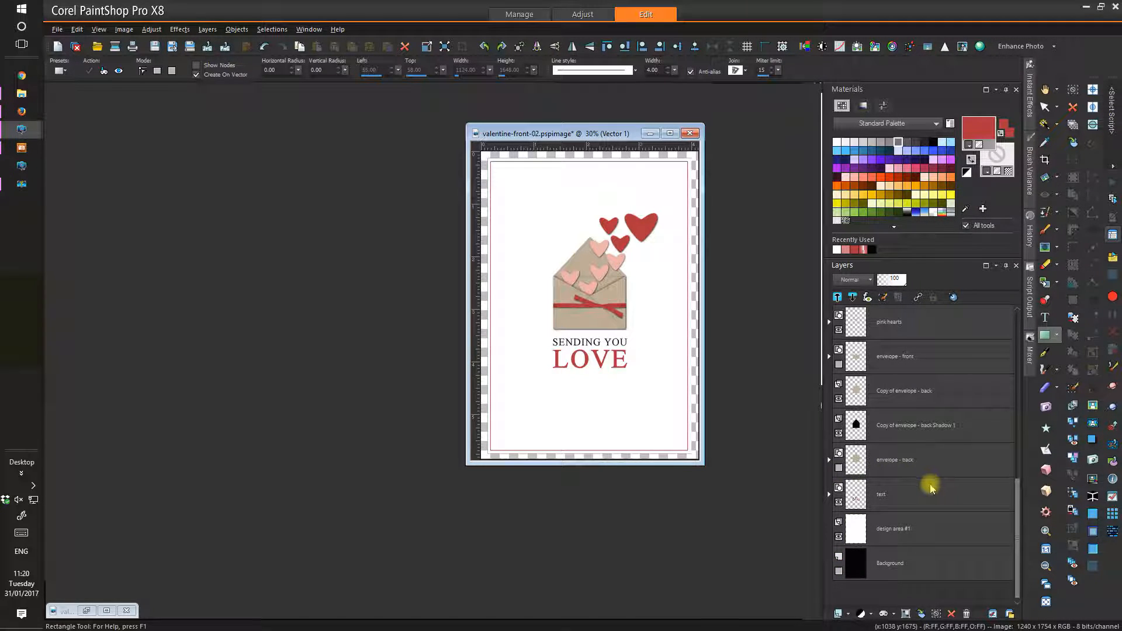
# - Merge all visible layers of the card into one layer
pyautogui.click(208, 30)
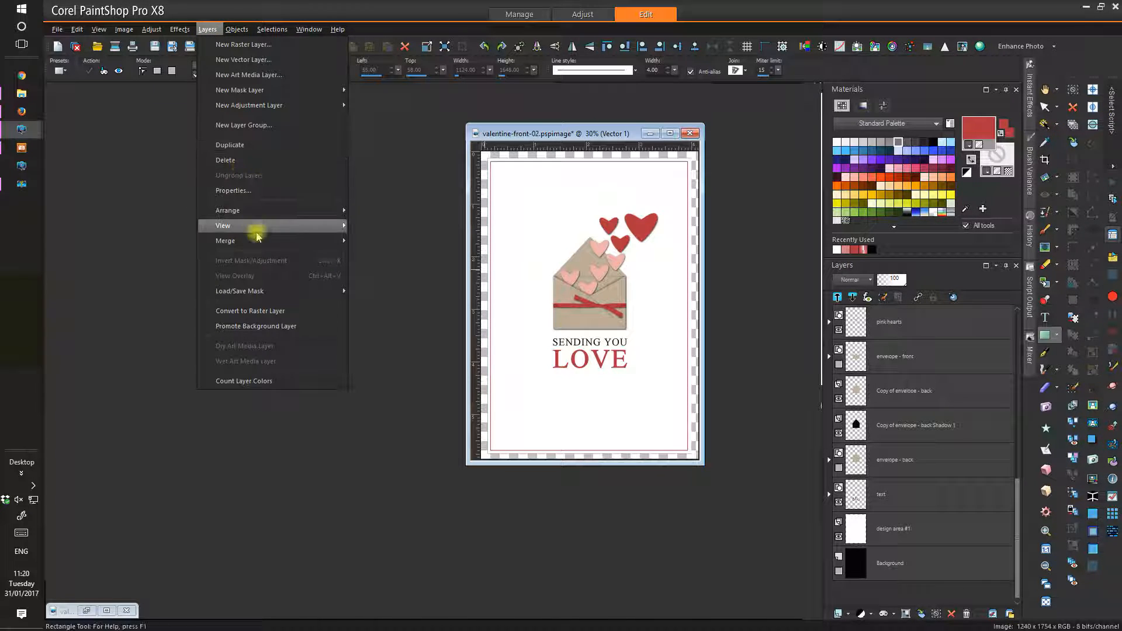
pyautogui.moveTo(260, 240)
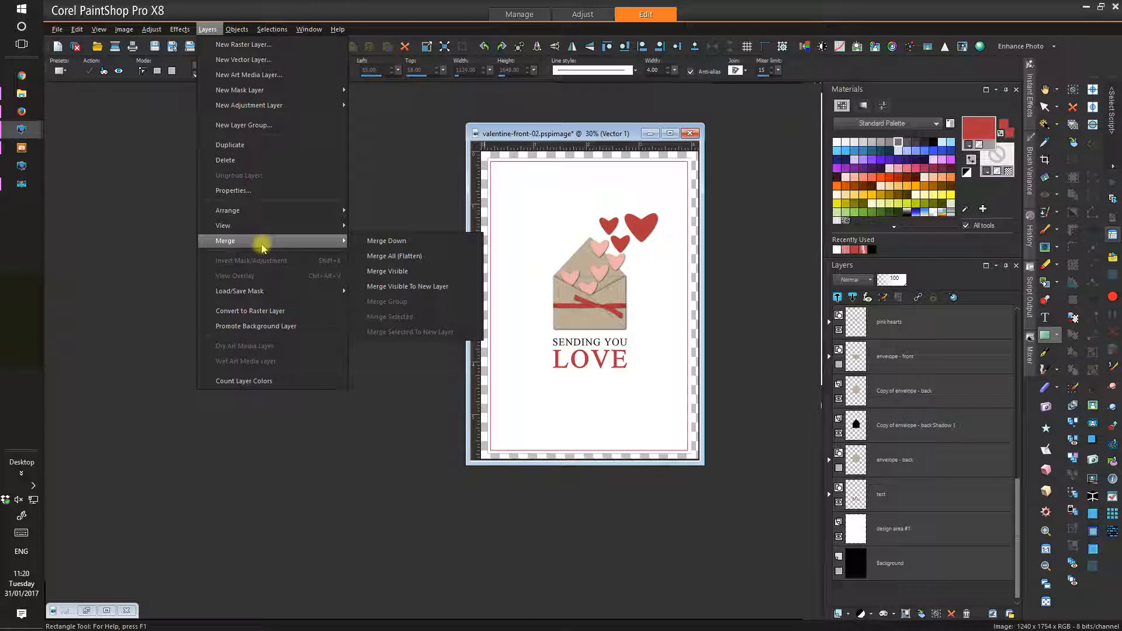
pyautogui.click(401, 274)
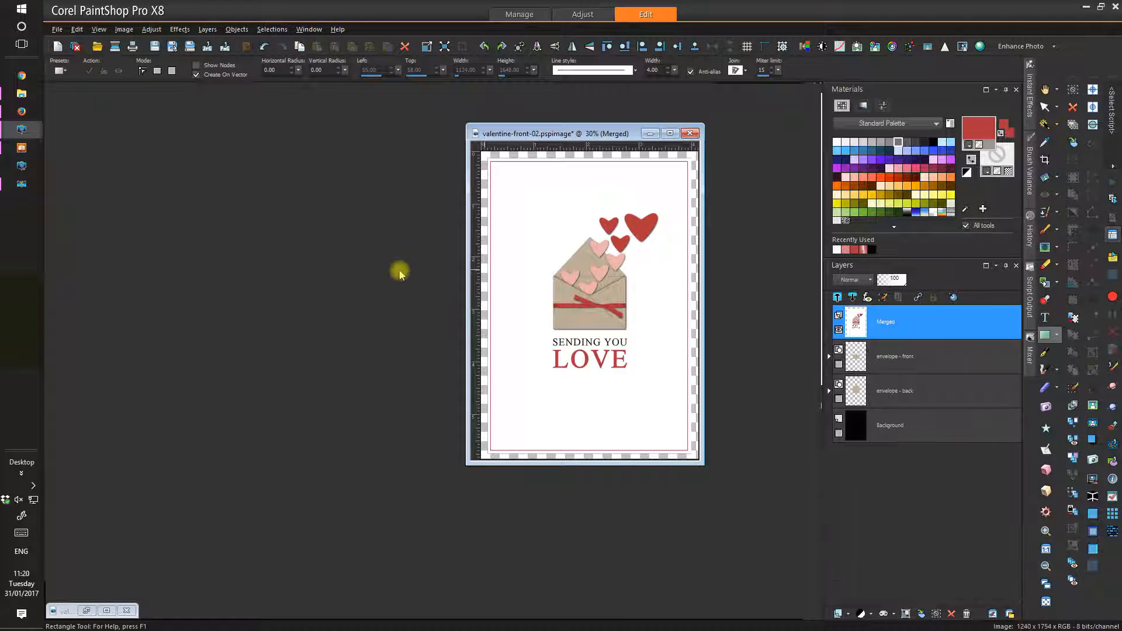
# - Duplicate the merged card image and place the copy over the original's left side
pyautogui.click(308, 28)
pyautogui.click(325, 160)
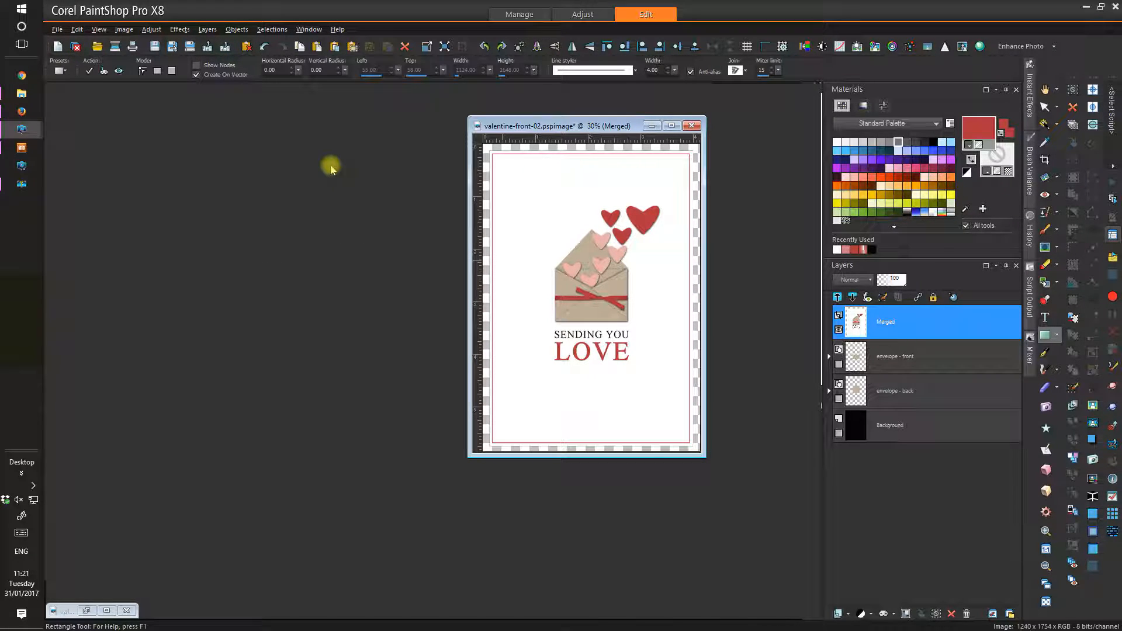
pyautogui.moveTo(303, 103); pyautogui.dragTo(485, 120)
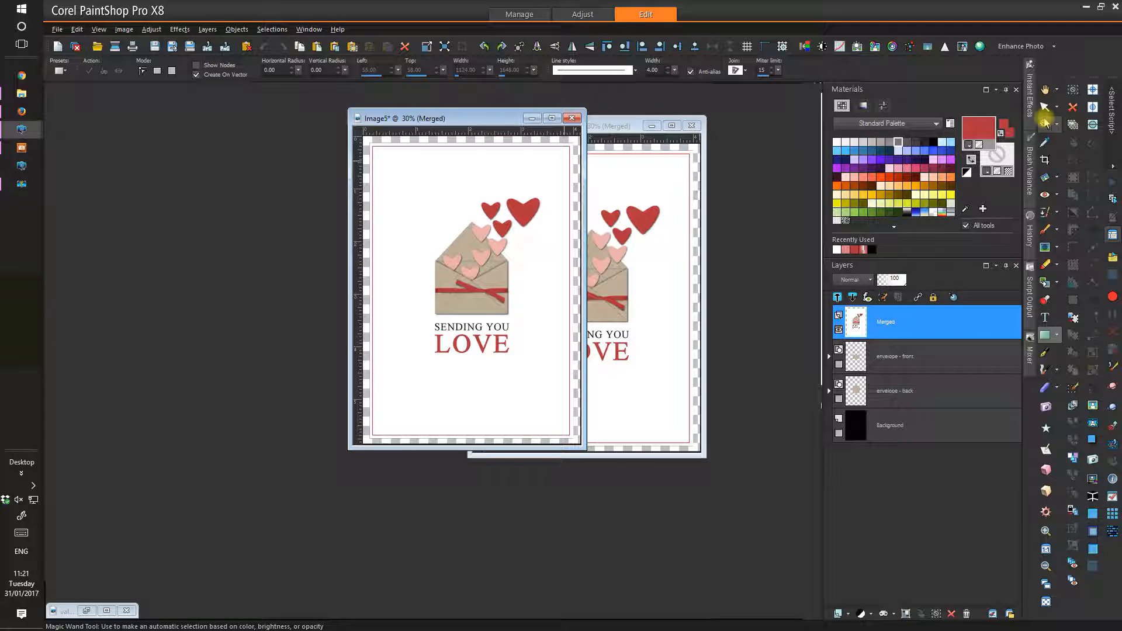
# - Crop the duplicate to the card's opaque area, pulling the crop rectangle's right edge in to about 1161 × 1687 pixels
pyautogui.click(1046, 161)
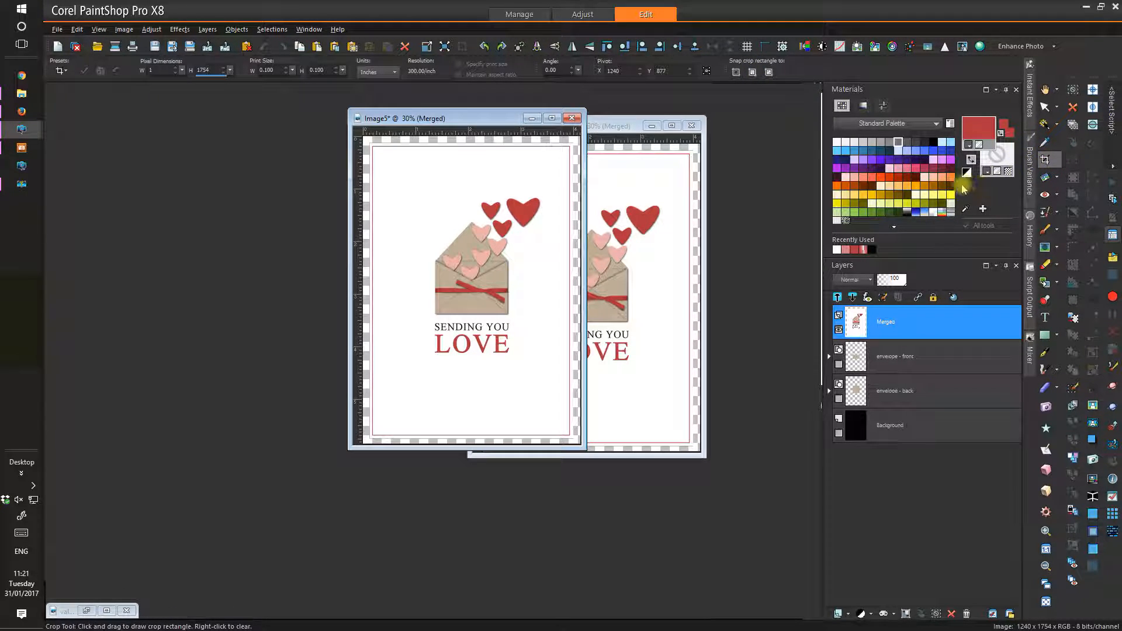
pyautogui.click(752, 73)
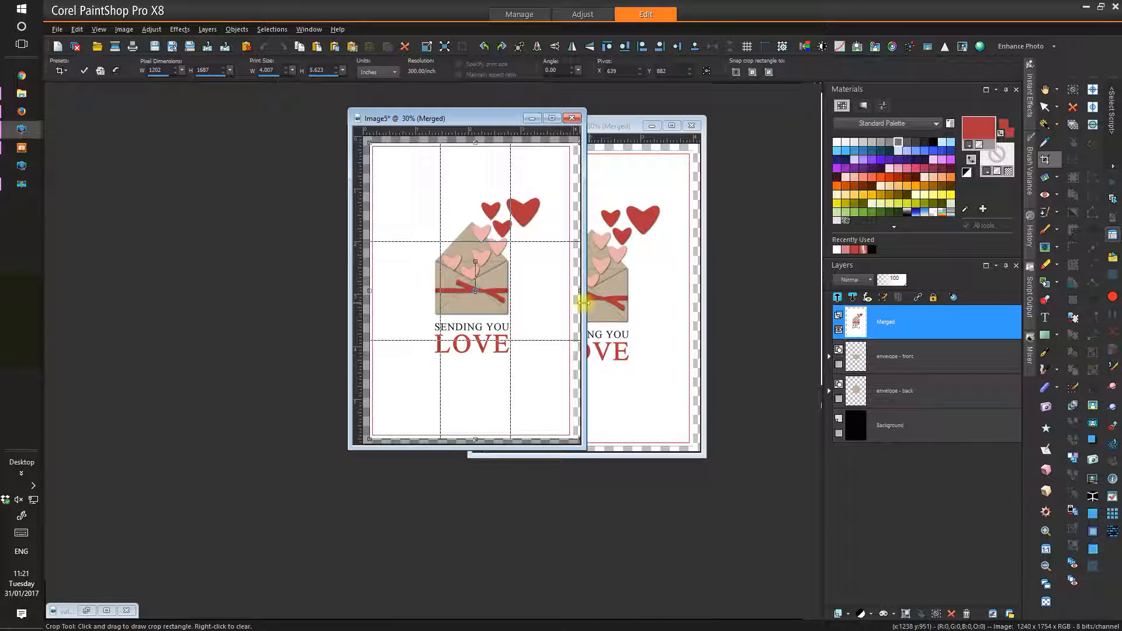
pyautogui.moveTo(578, 291); pyautogui.dragTo(573, 291)
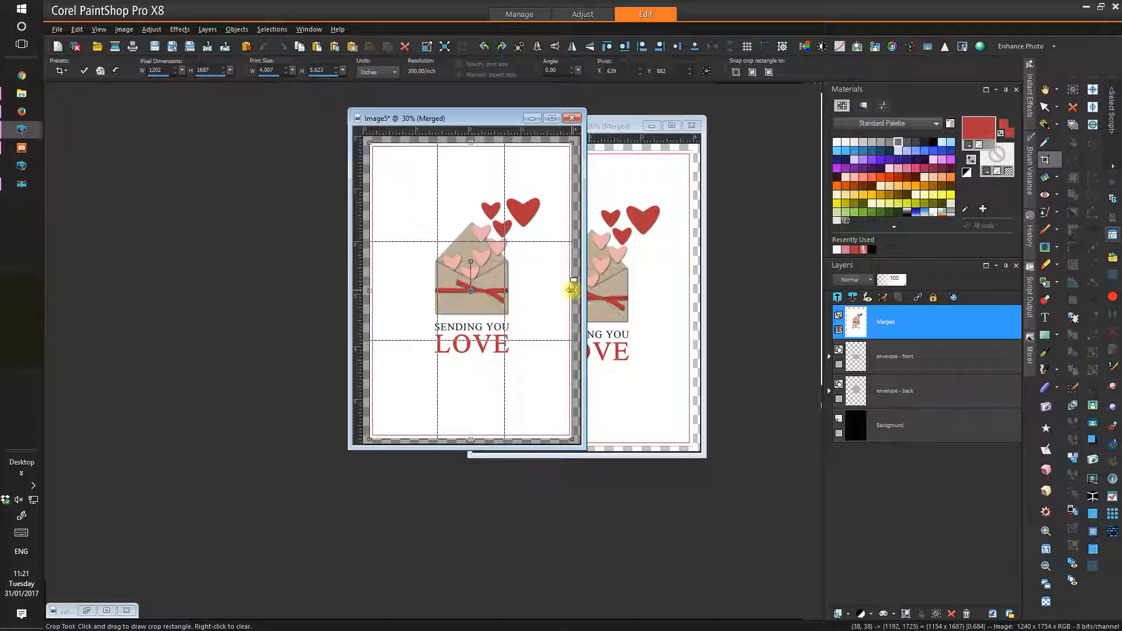
pyautogui.moveTo(573, 291); pyautogui.dragTo(573, 291)
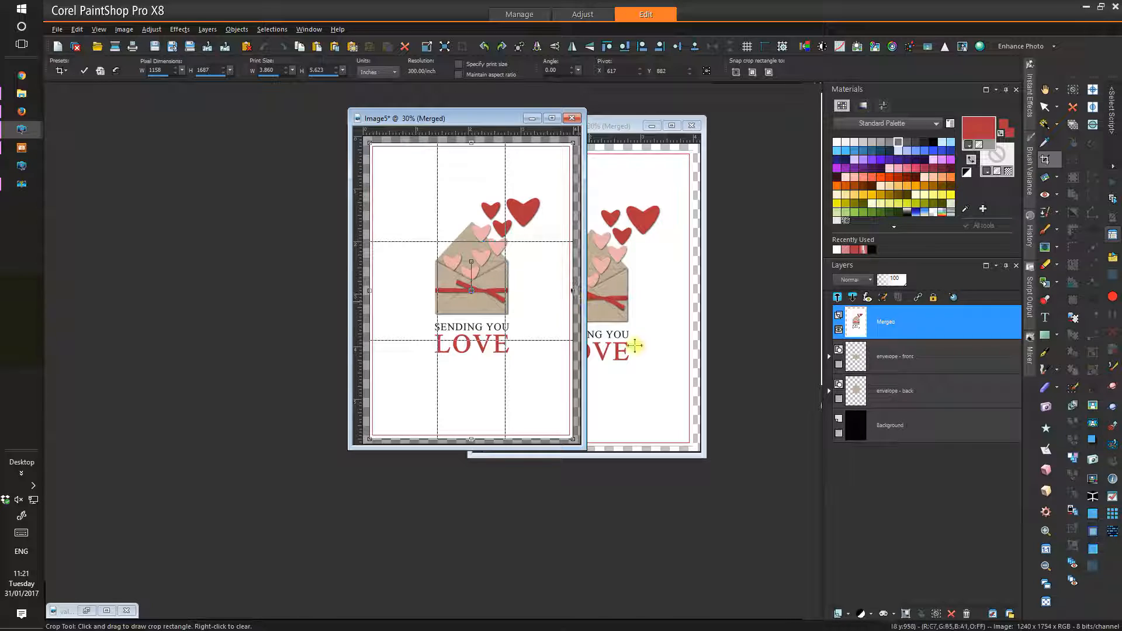
pyautogui.scroll(5, 508, 259)
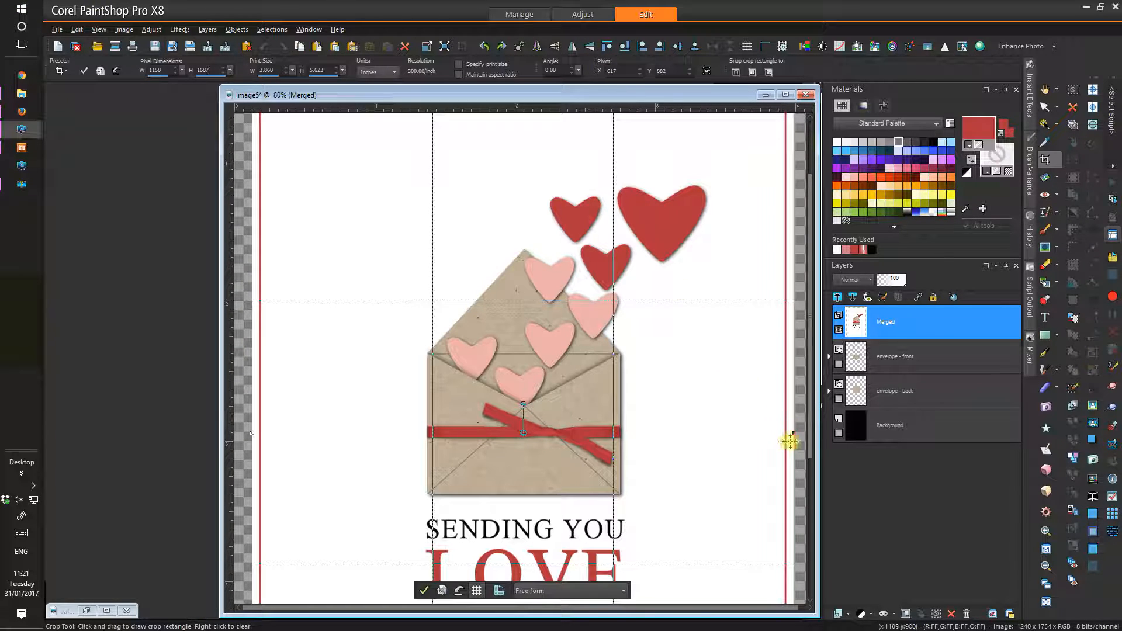
pyautogui.moveTo(793, 431); pyautogui.dragTo(795, 431)
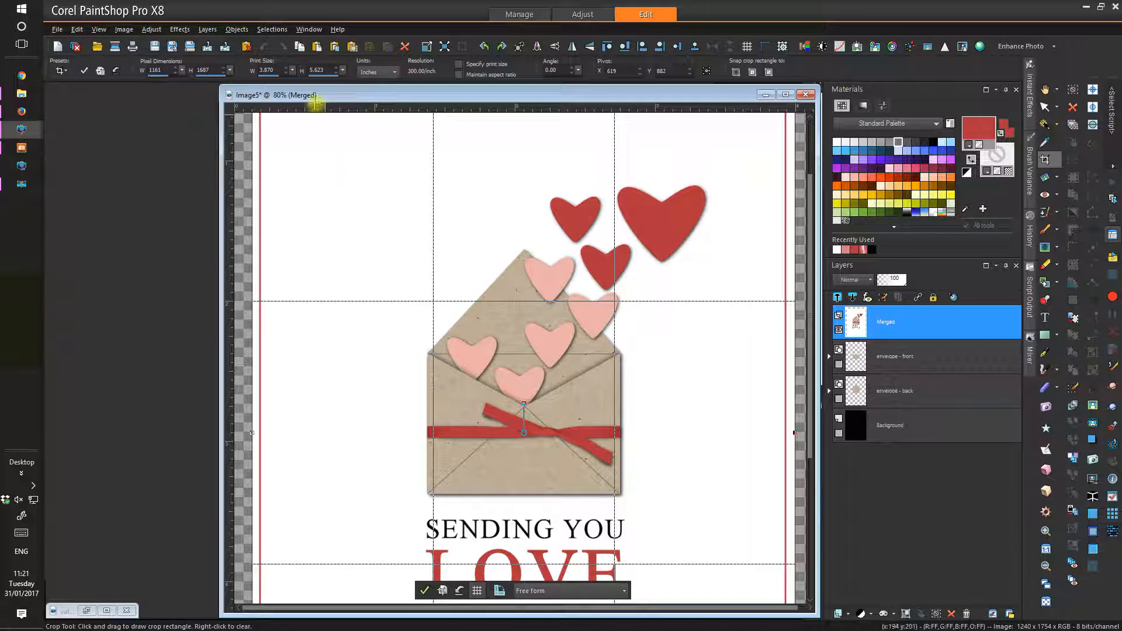
pyautogui.click(83, 72)
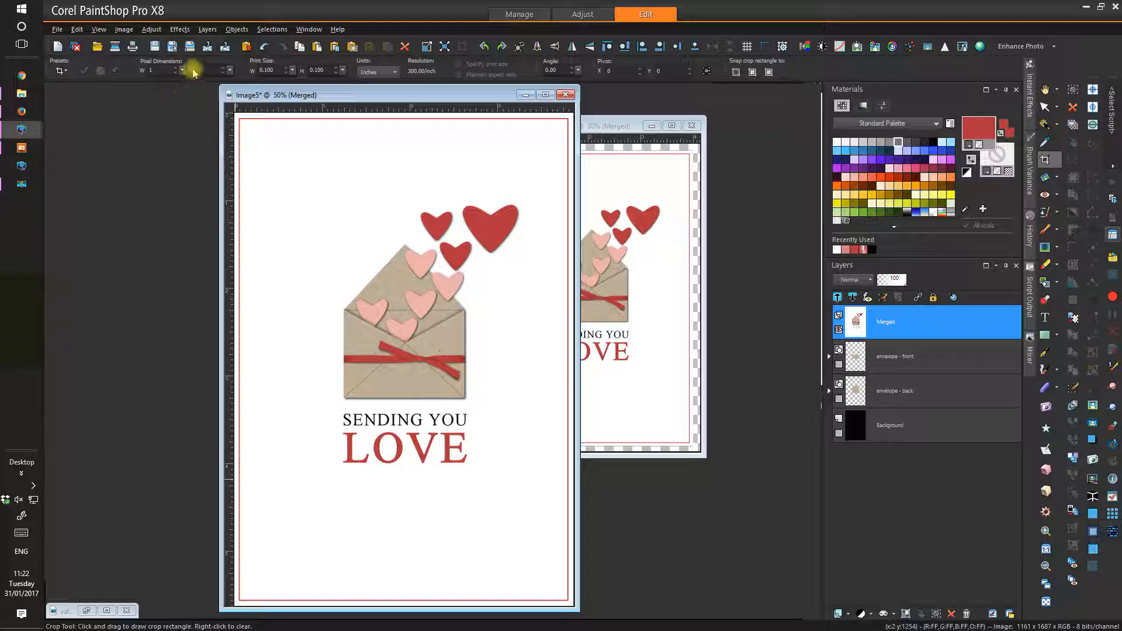
# - Save the cropped image as the PNG file card-front-print in the Valentine Card folder and move its window over the original
pyautogui.click(155, 46)
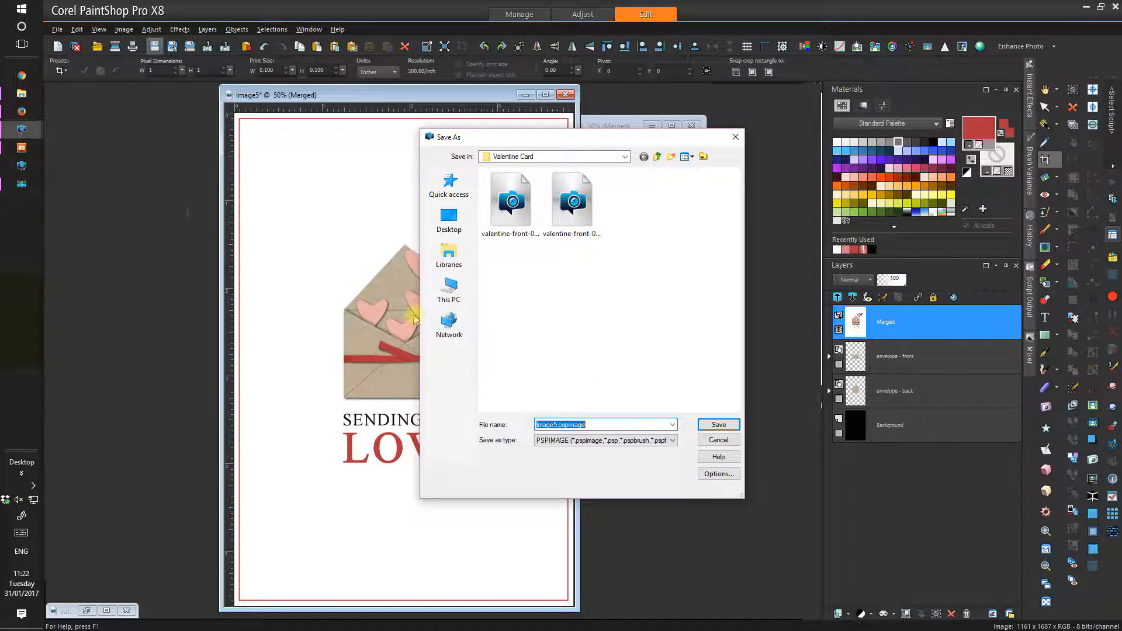
pyautogui.click(573, 441)
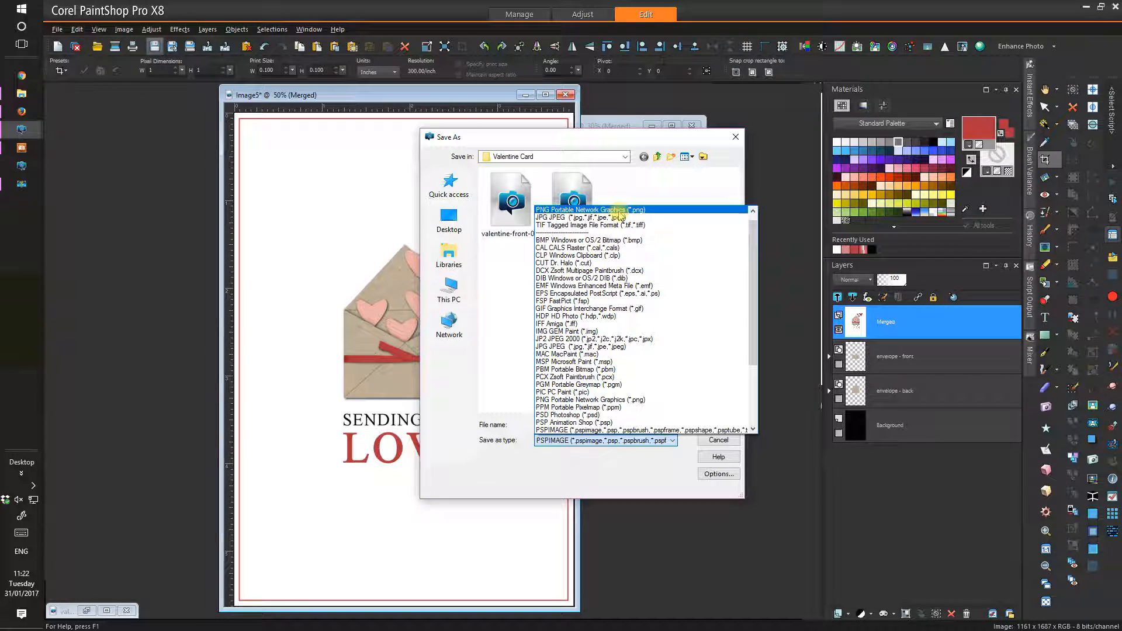
pyautogui.click(619, 210)
pyautogui.doubleClick(591, 425)
pyautogui.write('card-front-print')
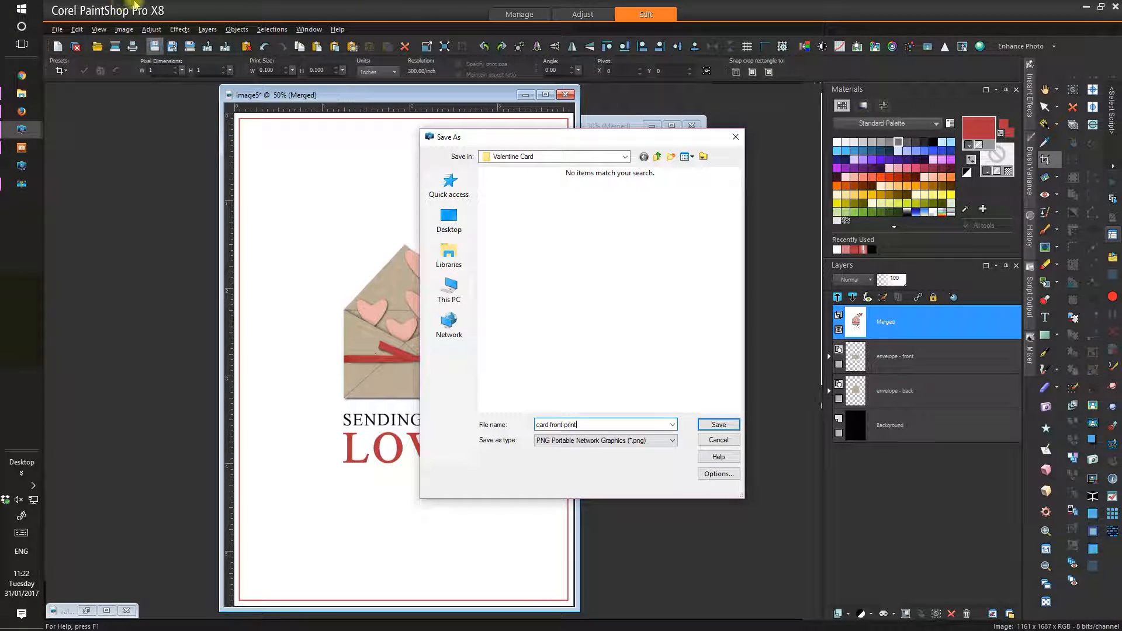
pyautogui.click(720, 426)
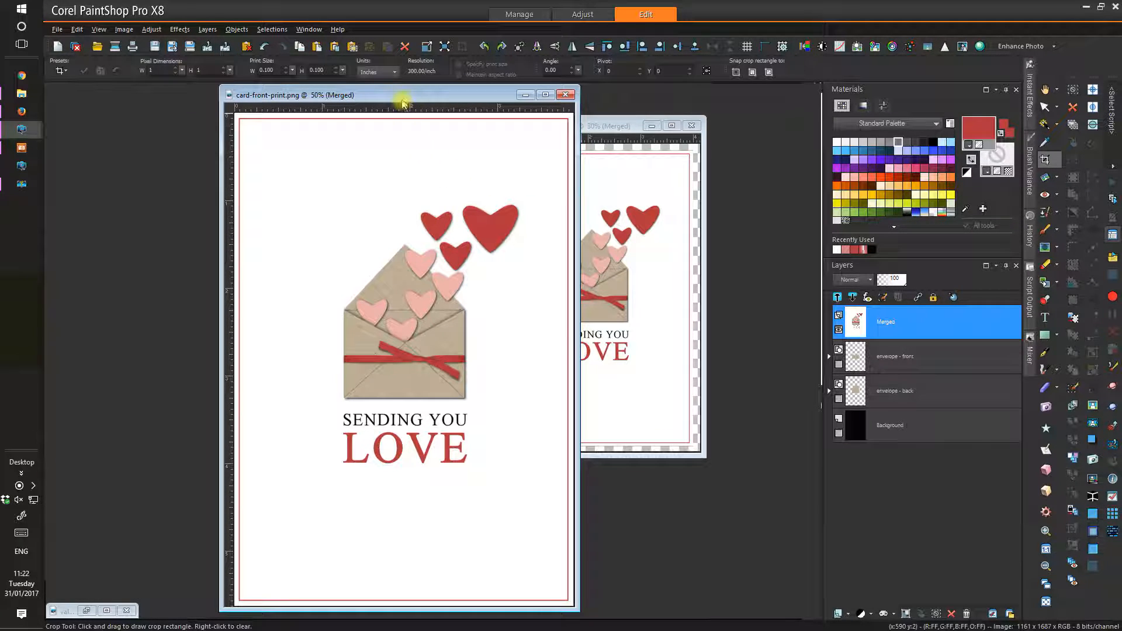
pyautogui.moveTo(394, 97); pyautogui.dragTo(523, 101)
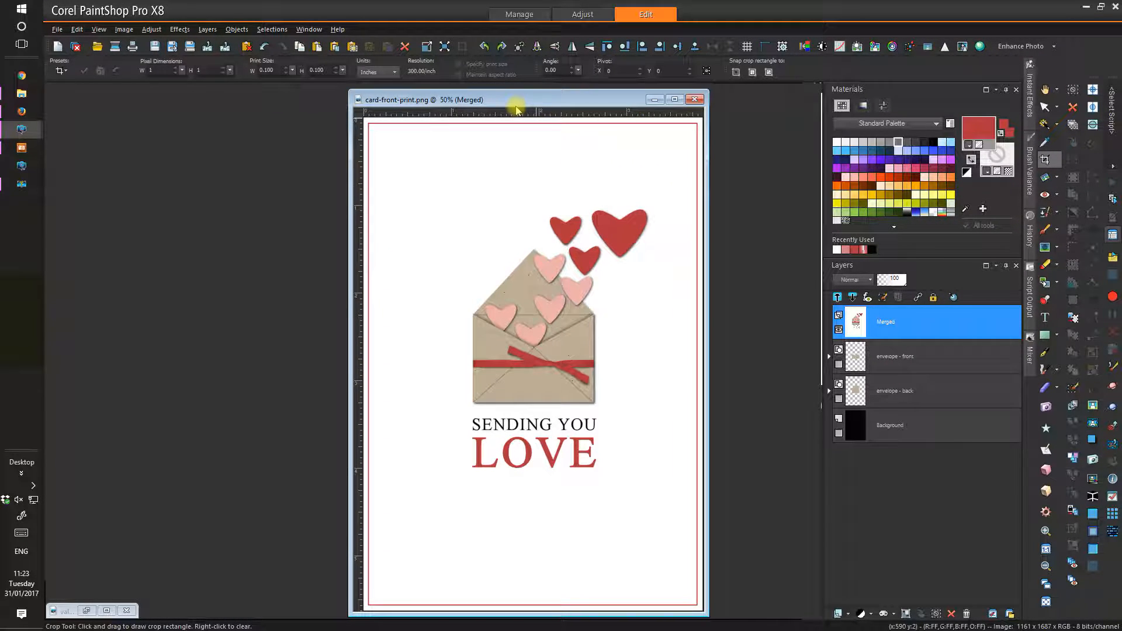